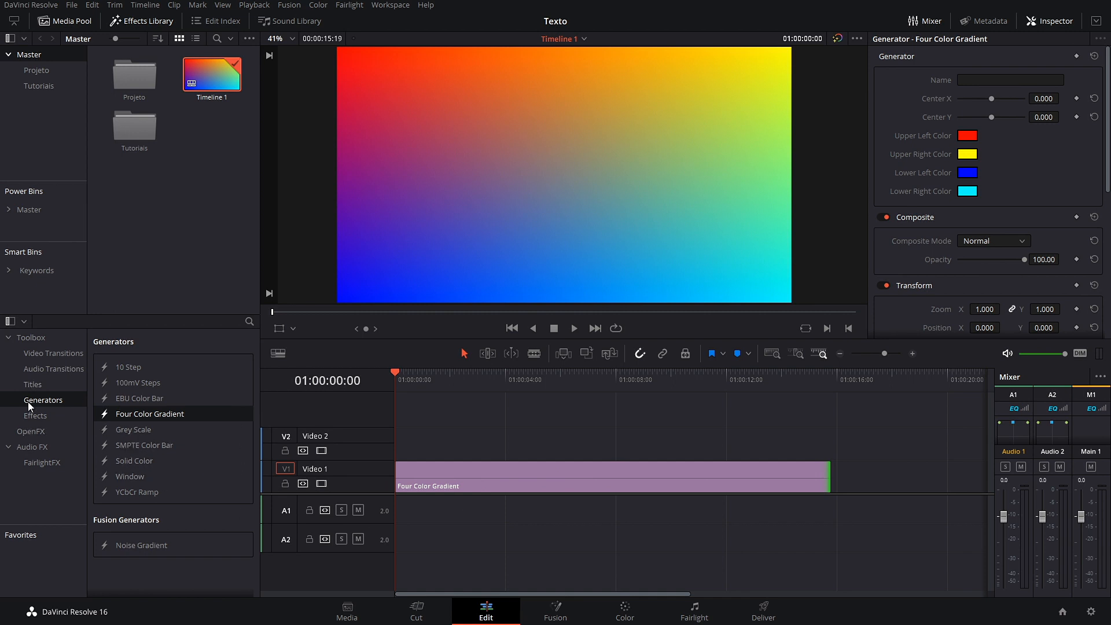
# Step: Try the L Lower 3rd title on Video 2 over the gradient, preview it, then delete it
pyautogui.click(31, 385)
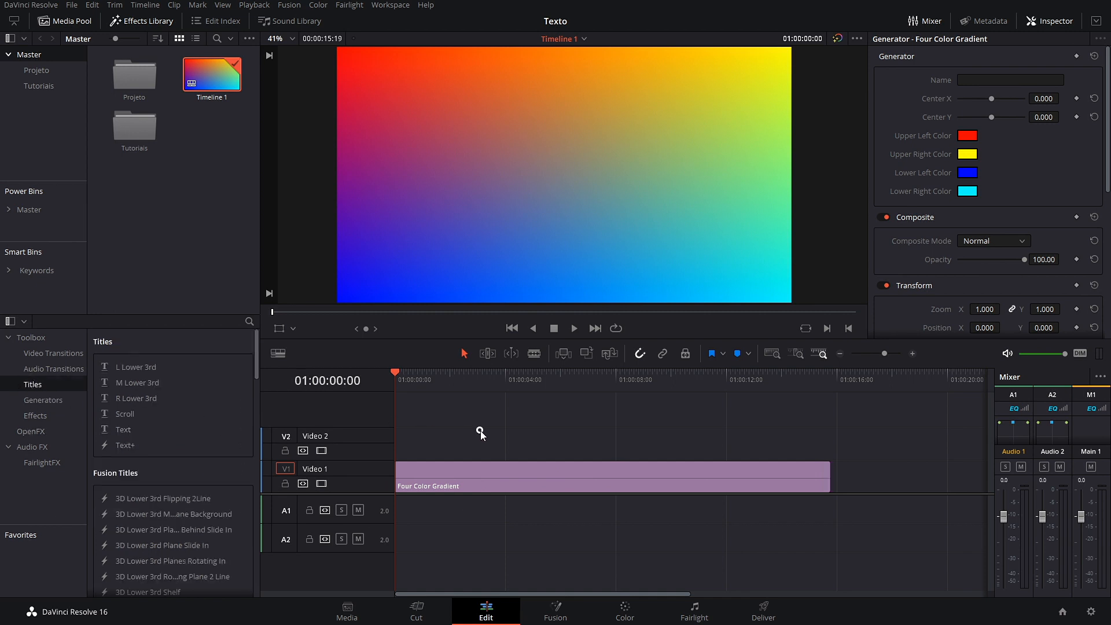
pyautogui.scroll(-3, 198, 418)
pyautogui.scroll(3, 196, 436)
pyautogui.moveTo(134, 367); pyautogui.dragTo(402, 441)
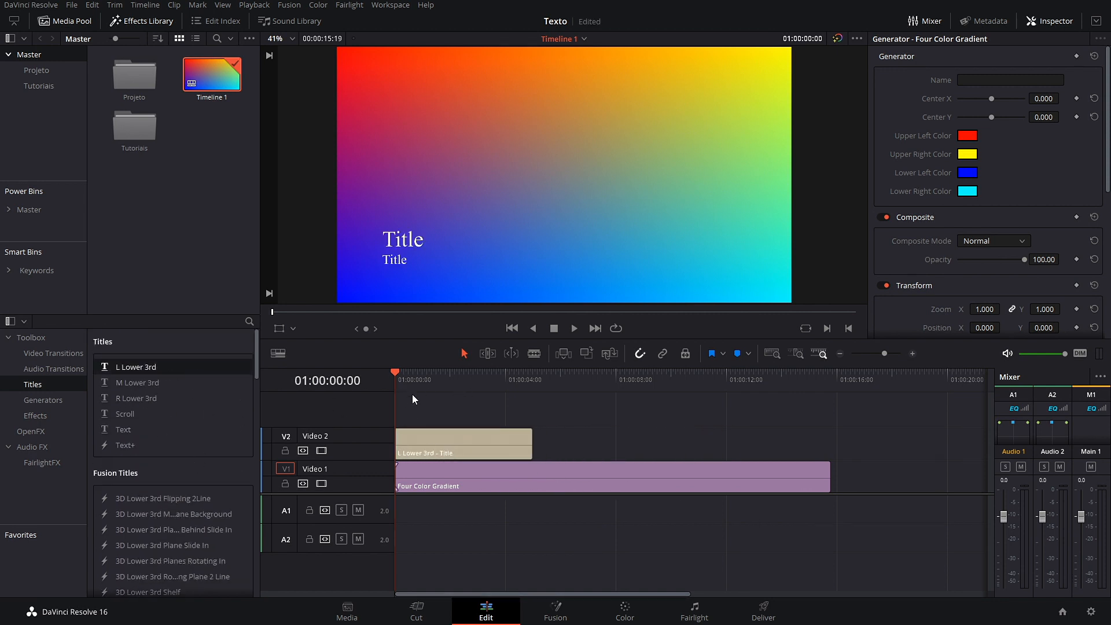
pyautogui.moveTo(399, 374)
pyautogui.mouseDown()
pyautogui.moveTo(463, 381)
pyautogui.moveTo(396, 380)
pyautogui.mouseUp()
pyautogui.press('space')
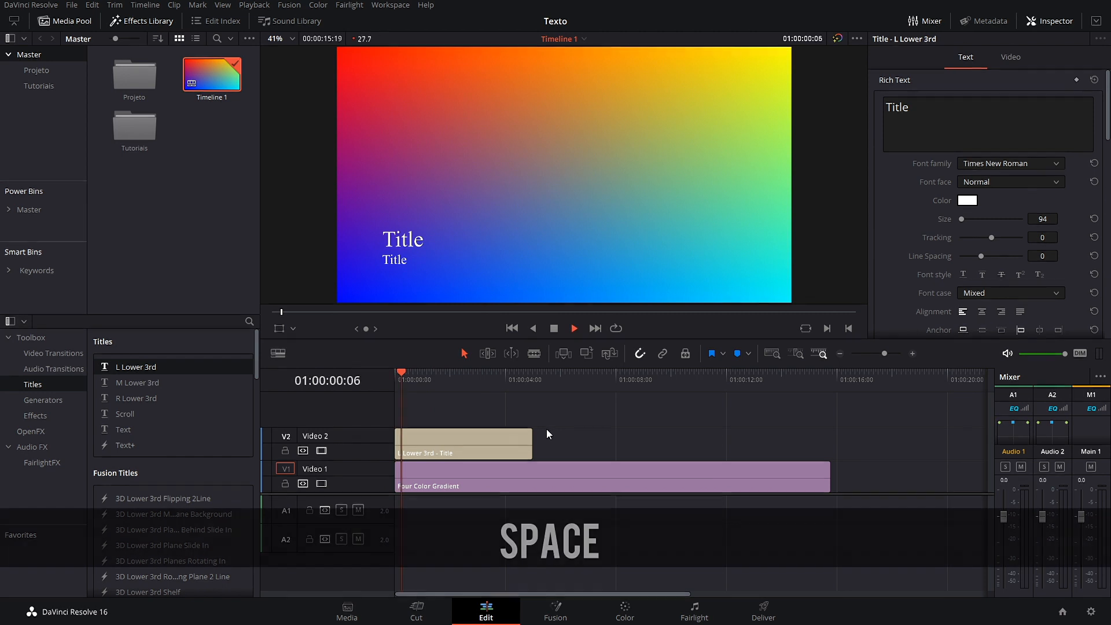
pyautogui.press('space')
pyautogui.click(457, 442)
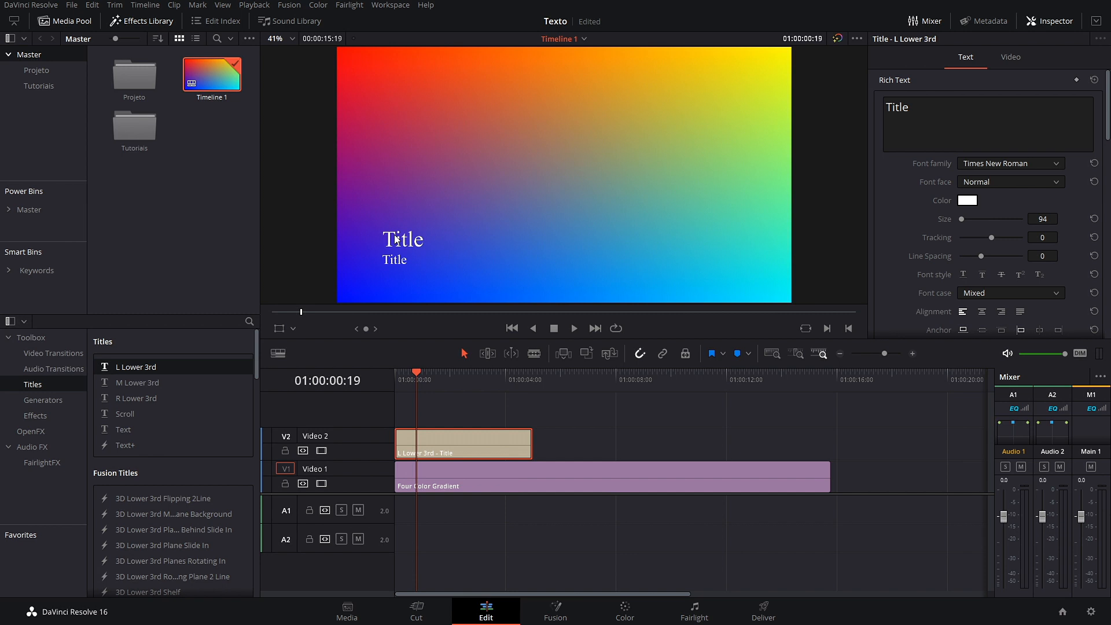
pyautogui.press('BackSpace')
# Step: Try and remove the M Lower 3rd title, then place R Lower 3rd on Video 2
pyautogui.moveTo(155, 383); pyautogui.dragTo(402, 443)
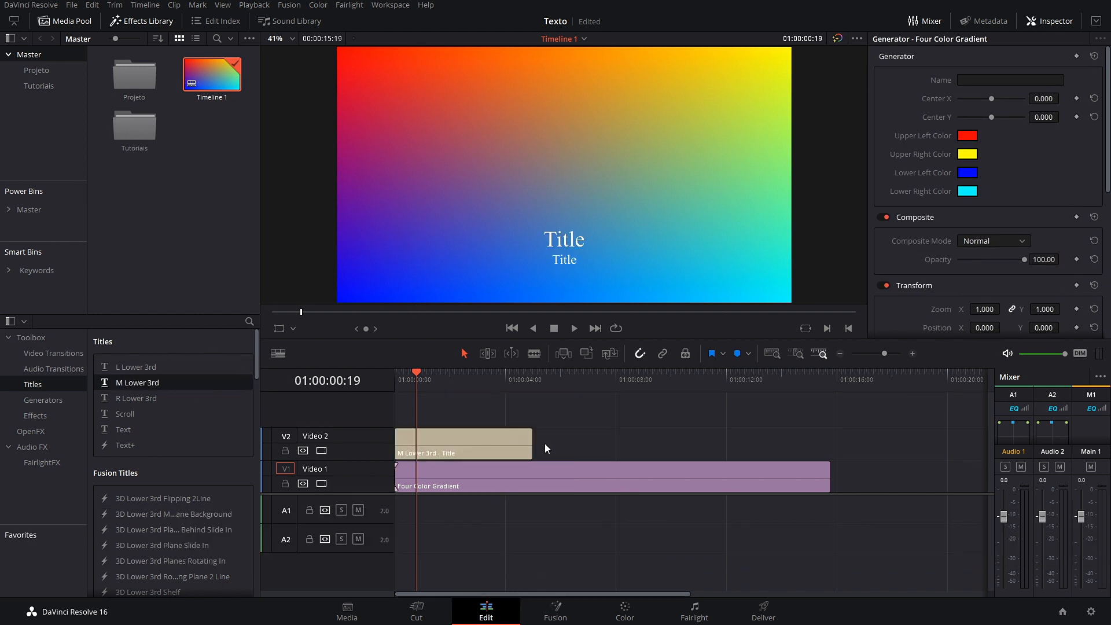
pyautogui.press('BackSpace')
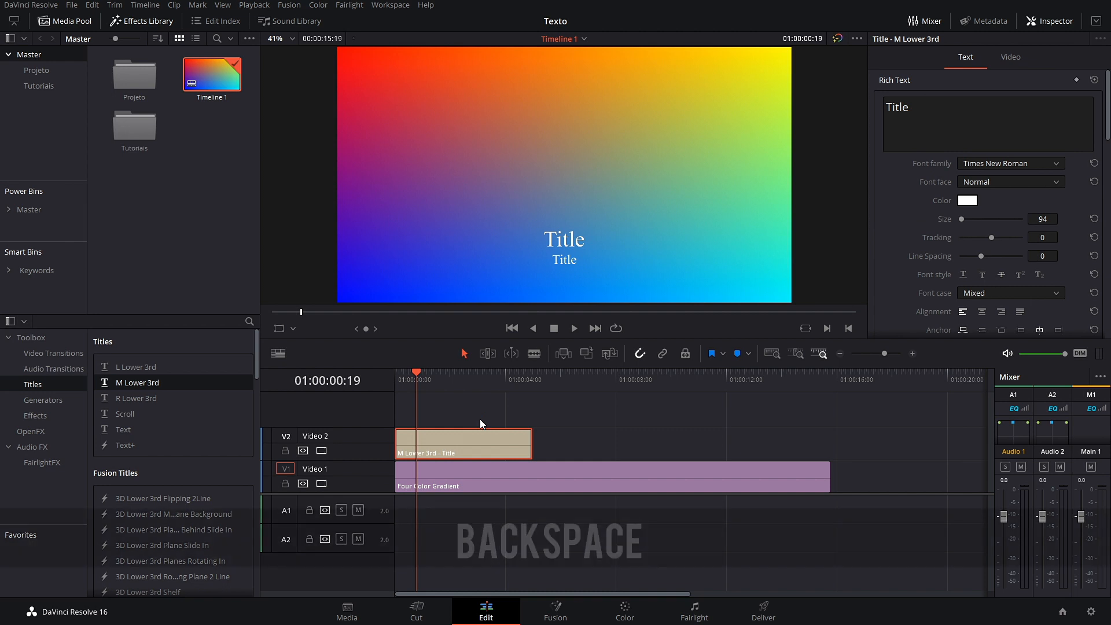
pyautogui.moveTo(161, 397); pyautogui.dragTo(408, 450)
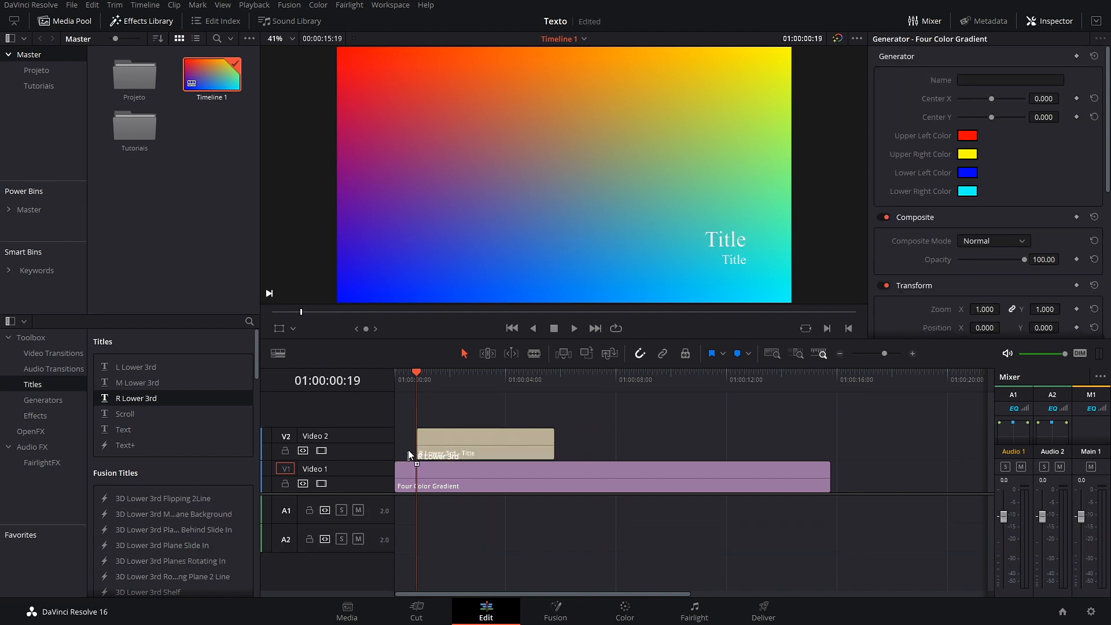
# Step: Replace the R Lower 3rd clip with the Scroll title on Video 2
pyautogui.click(523, 439)
pyautogui.press('BackSpace')
pyautogui.moveTo(136, 414); pyautogui.dragTo(408, 443)
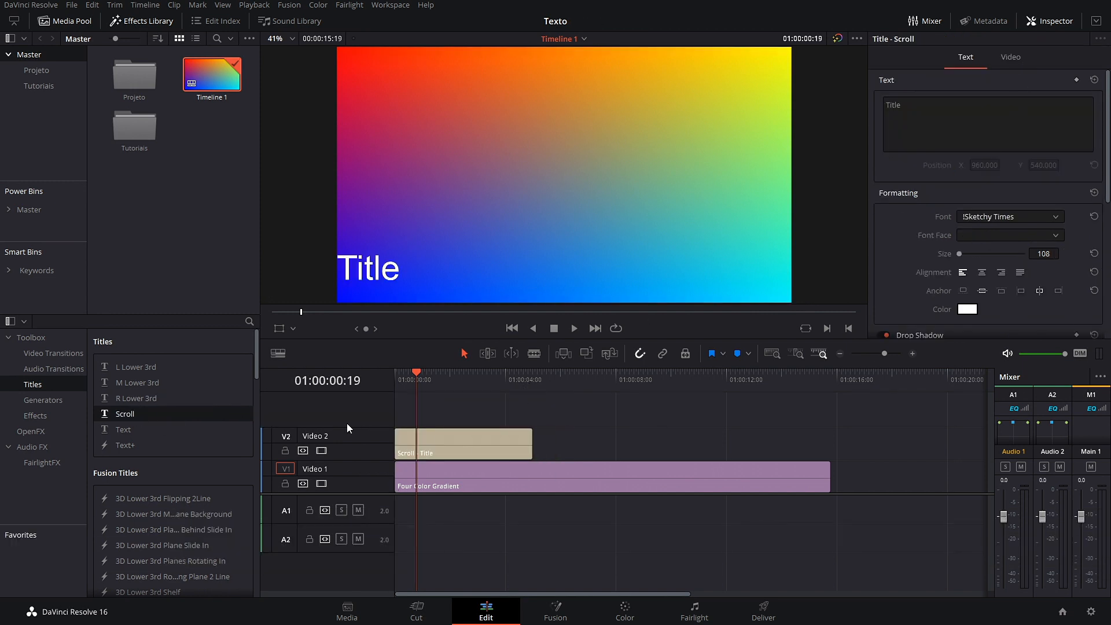
# Step: Center-align the Scroll title and change its text to 'Título'
pyautogui.click(443, 452)
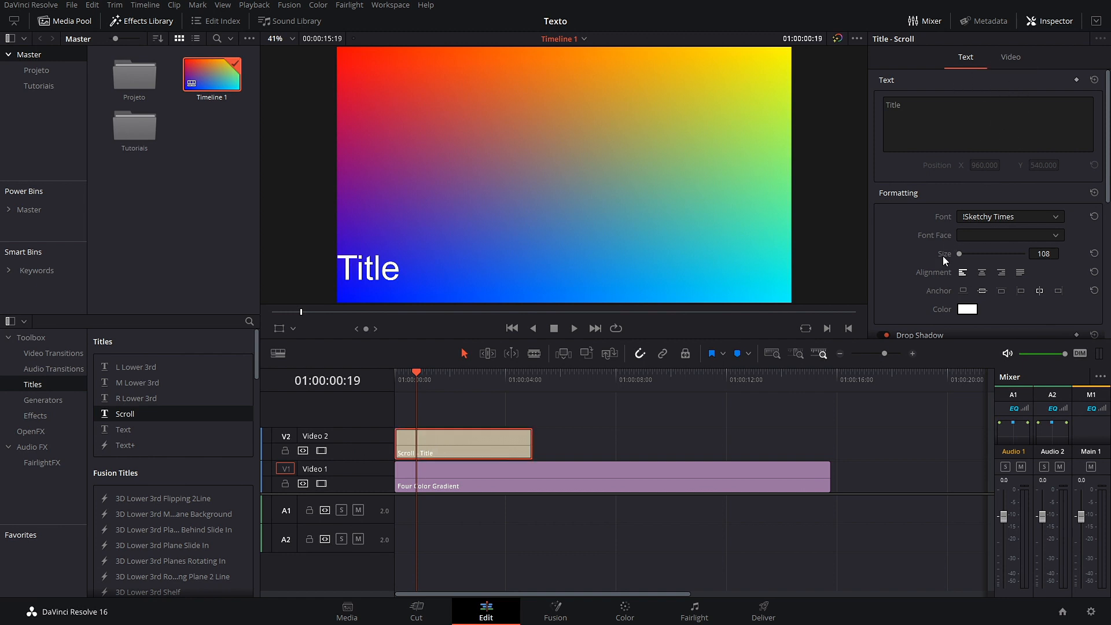
pyautogui.click(982, 273)
pyautogui.click(920, 108)
pyautogui.hotkey('ctrl', 'a')
pyautogui.write('T')
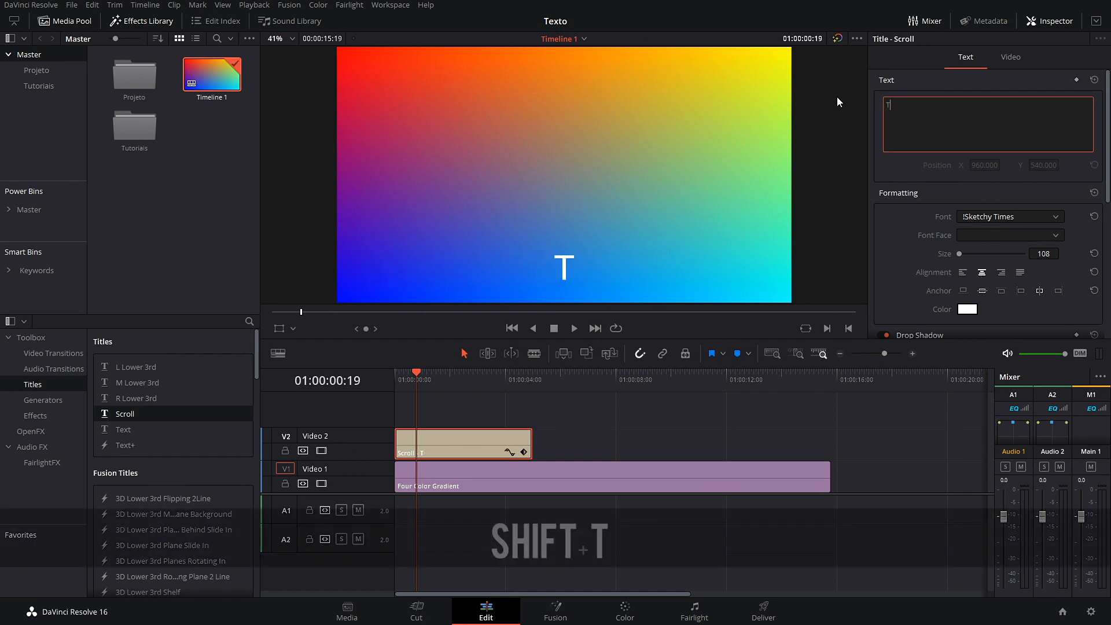
pyautogui.write('íçtulo')
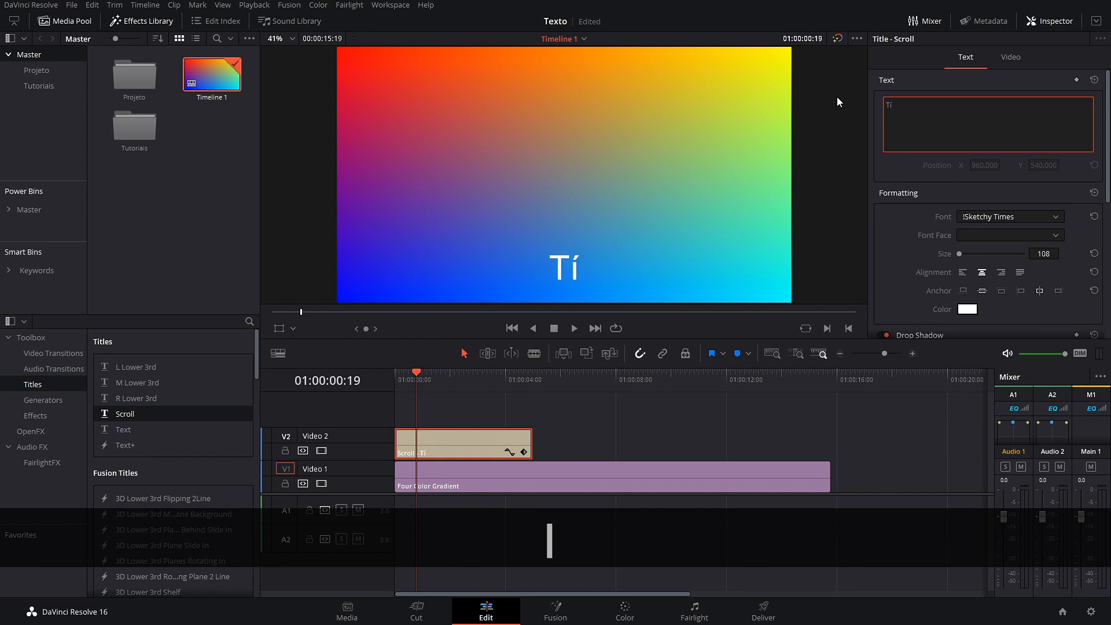
pyautogui.press('BackSpace')
pyautogui.press('BackSpace')
pyautogui.press('BackSpace')
pyautogui.press('BackSpace')
pyautogui.press('BackSpace')
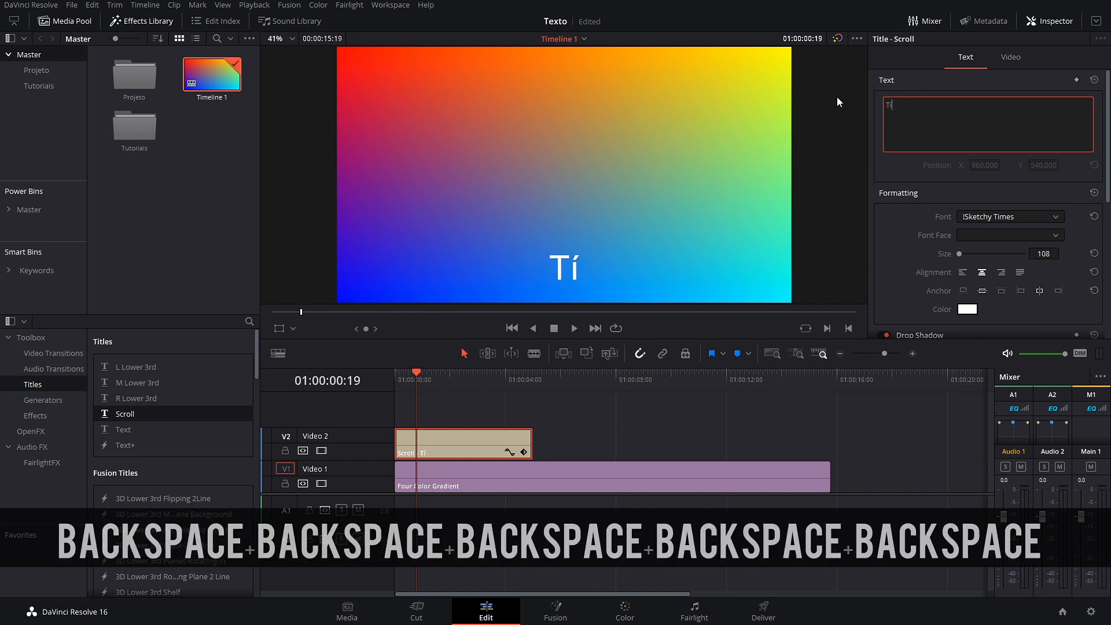
pyautogui.write('tulo')
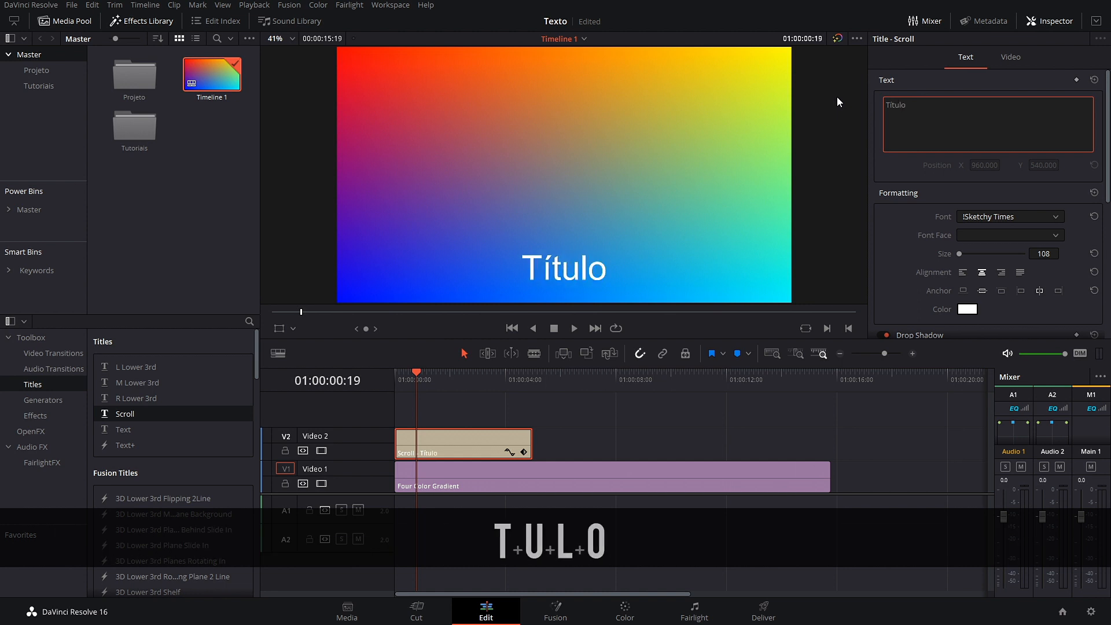
pyautogui.click(913, 259)
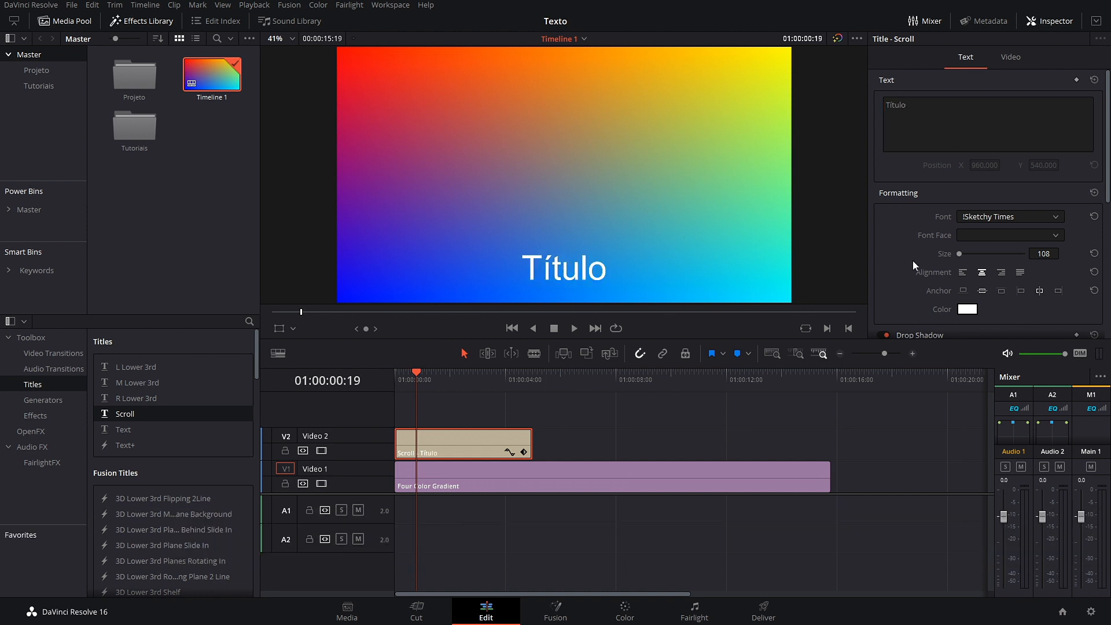
# Step: Preview the scrolling 'Título' title twice, then delete the Scroll clip
pyautogui.moveTo(420, 377)
pyautogui.mouseDown()
pyautogui.moveTo(482, 378)
pyautogui.moveTo(404, 392)
pyautogui.mouseUp()
pyautogui.press('space')
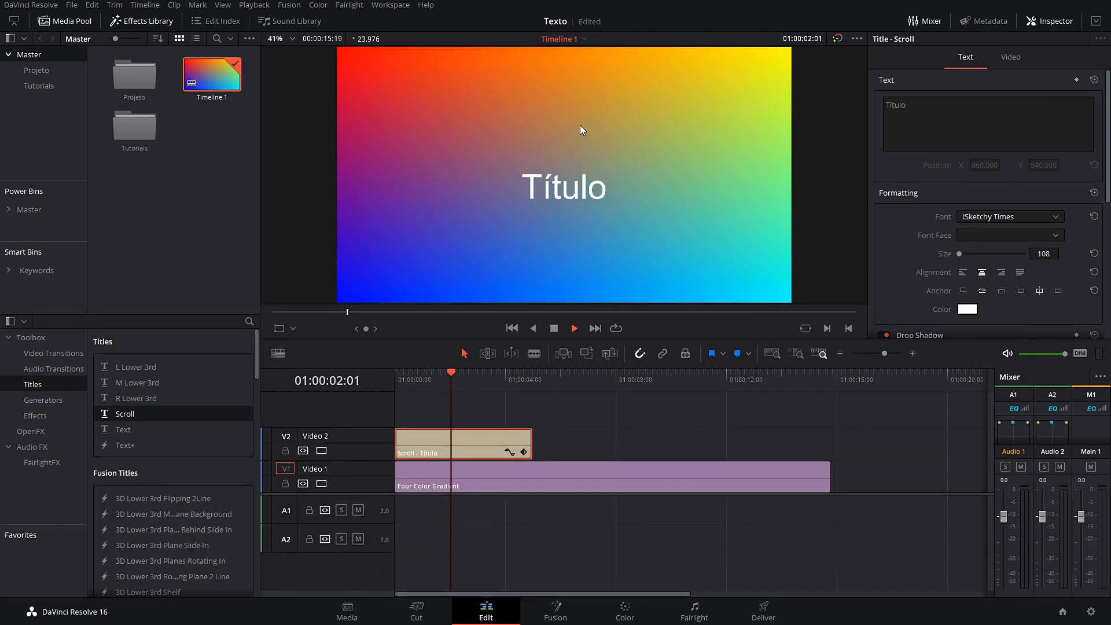
pyautogui.press('space')
pyautogui.moveTo(471, 375); pyautogui.dragTo(387, 383)
pyautogui.press('space')
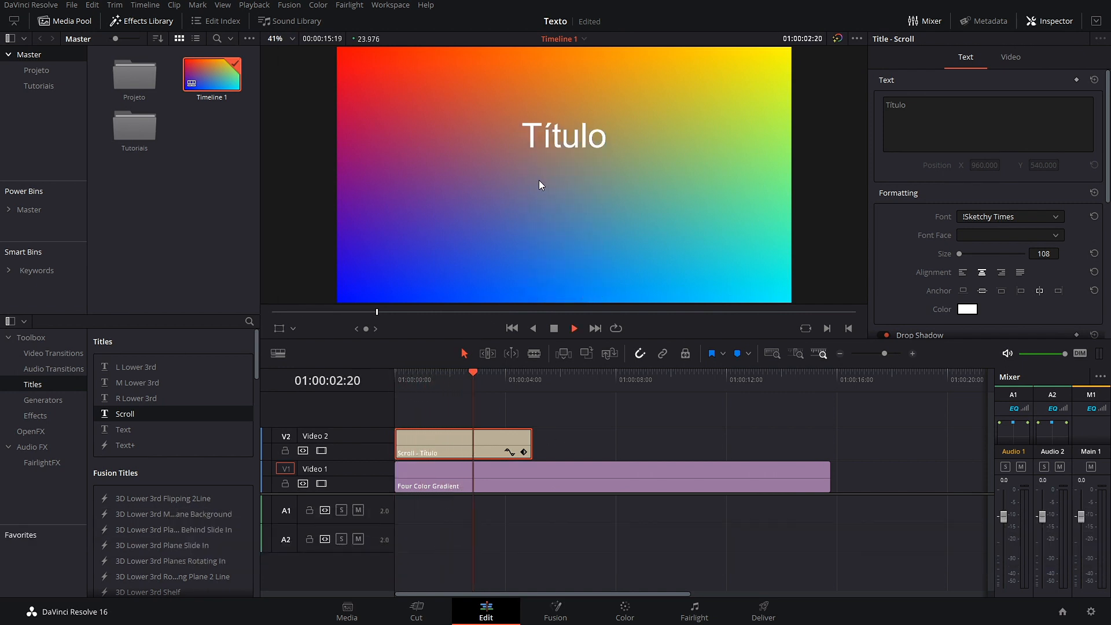
pyautogui.press('space')
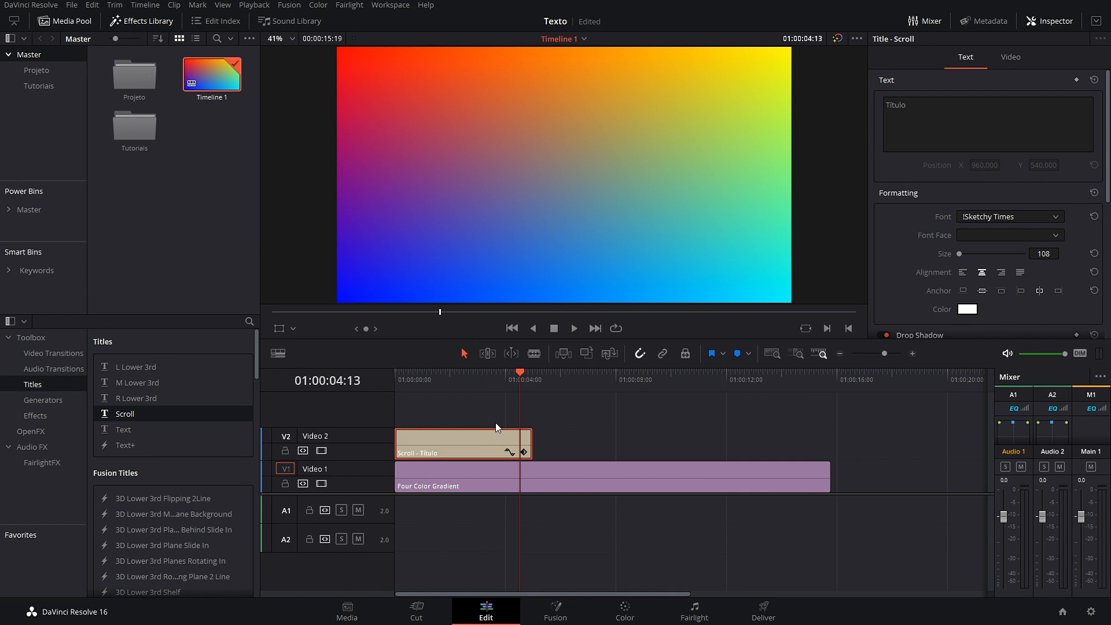
pyautogui.press('BackSpace')
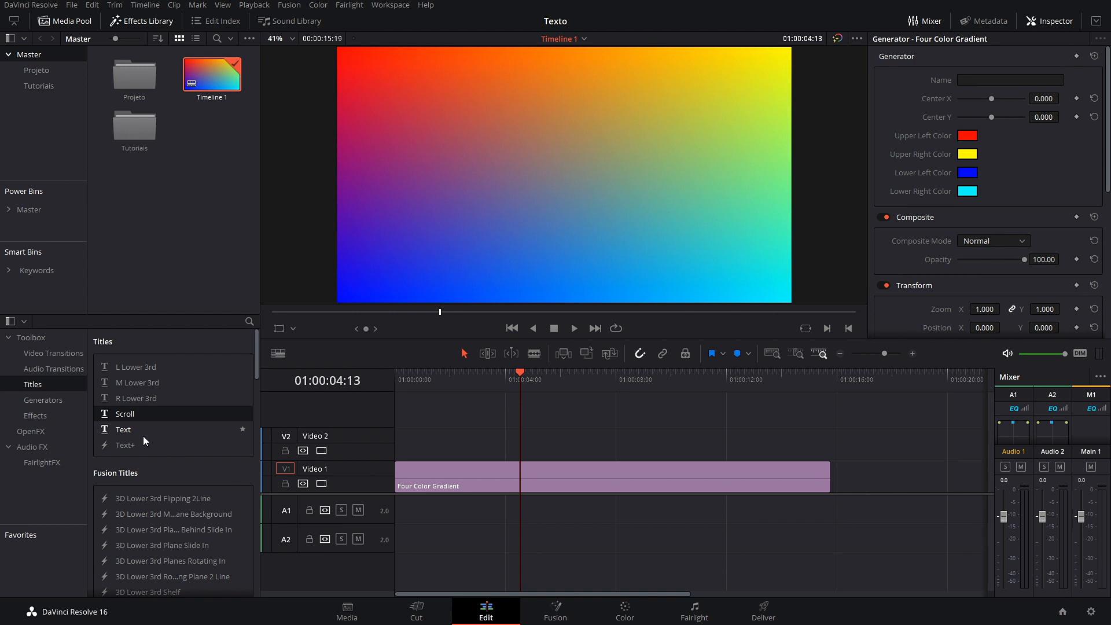
# Step: Try the 'Left. Bottom to top. Message_01' title on Video 2, preview it, and delete it
pyautogui.scroll(-3, 161, 438)
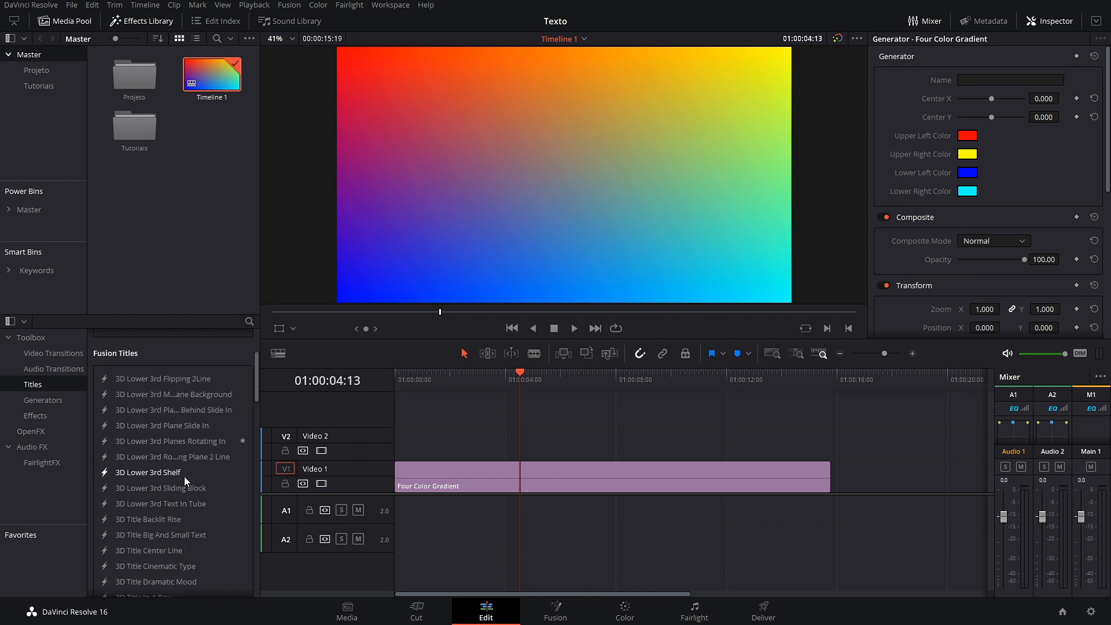
pyautogui.scroll(-20, 173, 410)
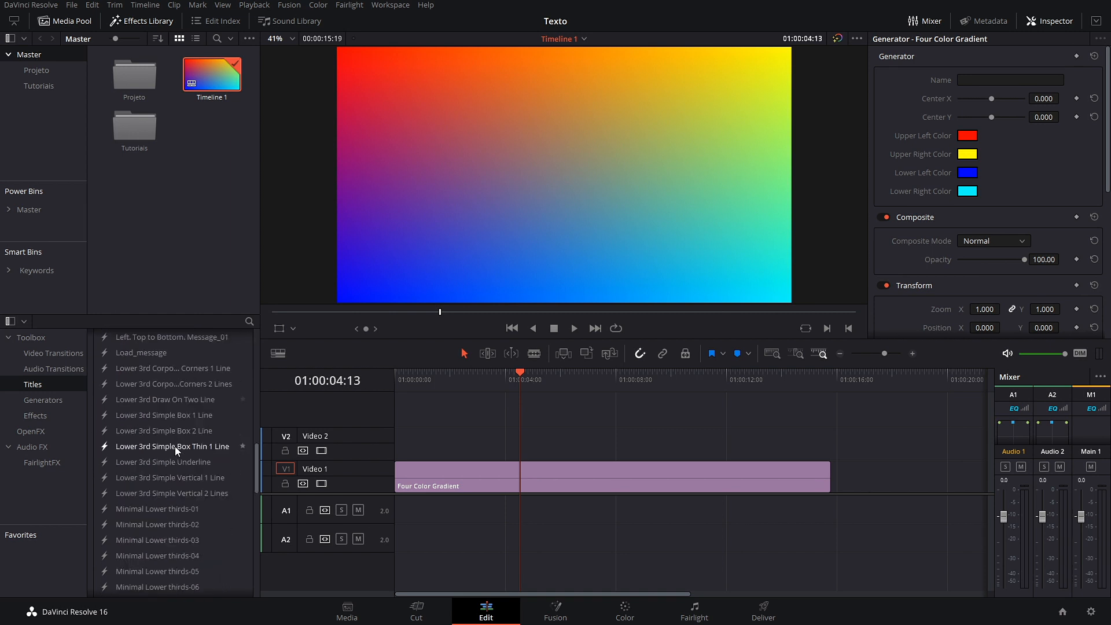
pyautogui.scroll(8, 176, 450)
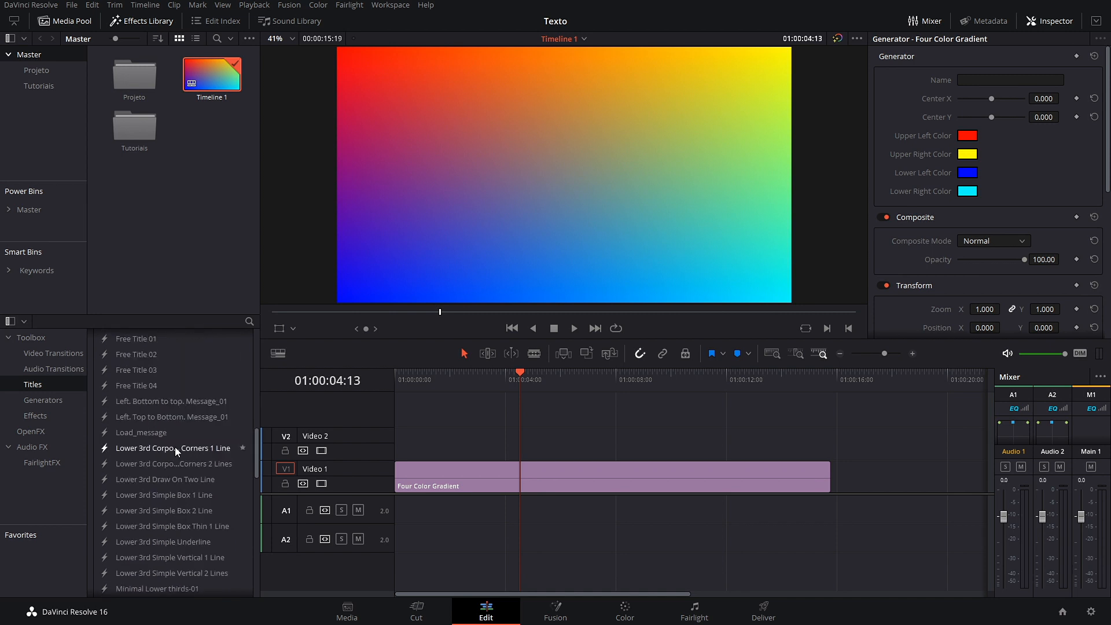
pyautogui.scroll(-5, 177, 451)
pyautogui.scroll(4, 177, 449)
pyautogui.moveTo(174, 364); pyautogui.dragTo(505, 436)
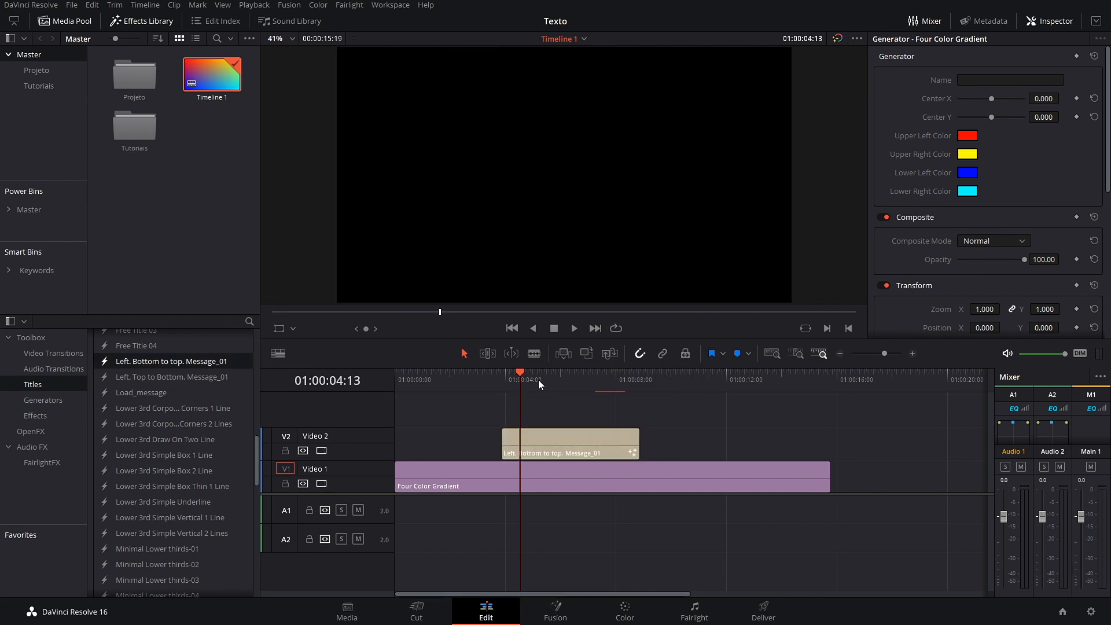
pyautogui.moveTo(516, 378); pyautogui.dragTo(501, 384)
pyautogui.press('space')
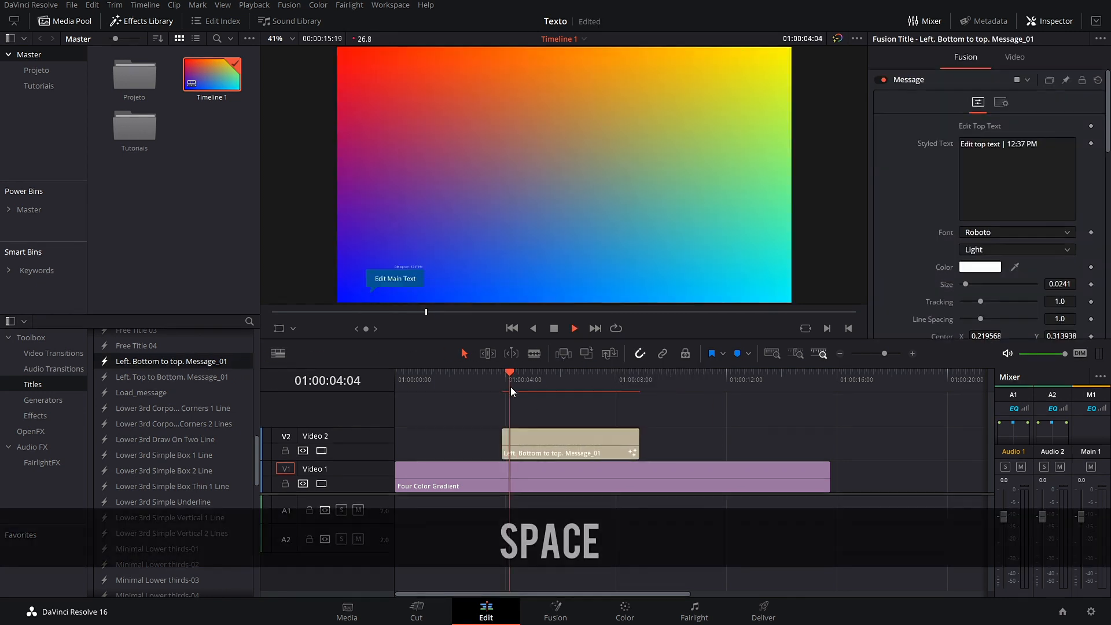
pyautogui.press('space')
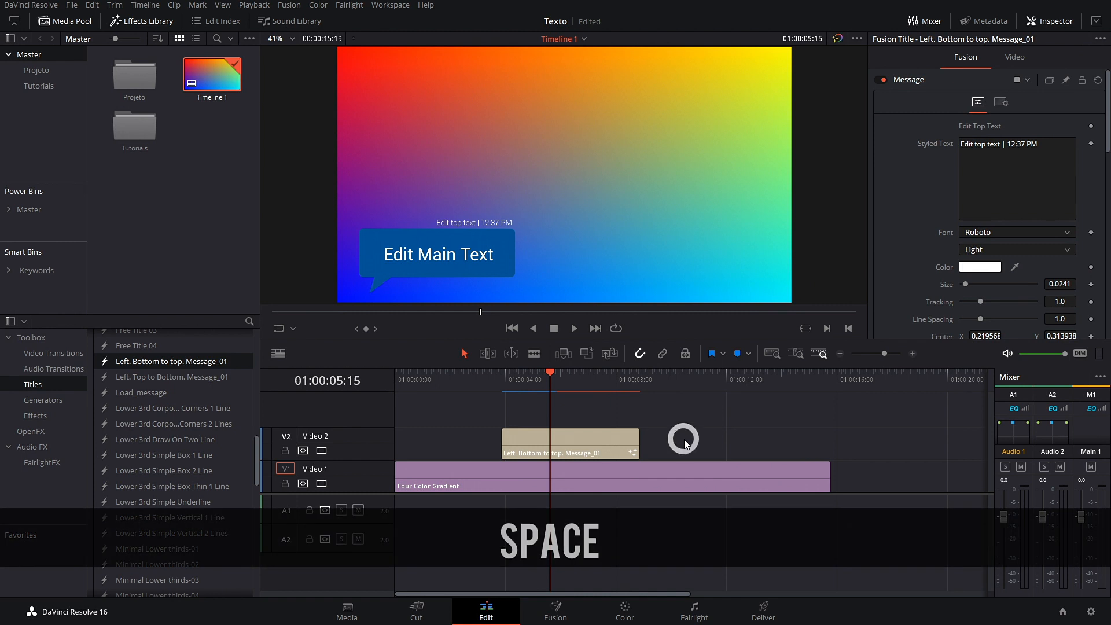
pyautogui.moveTo(684, 439); pyautogui.dragTo(561, 420)
pyautogui.press('BackSpace')
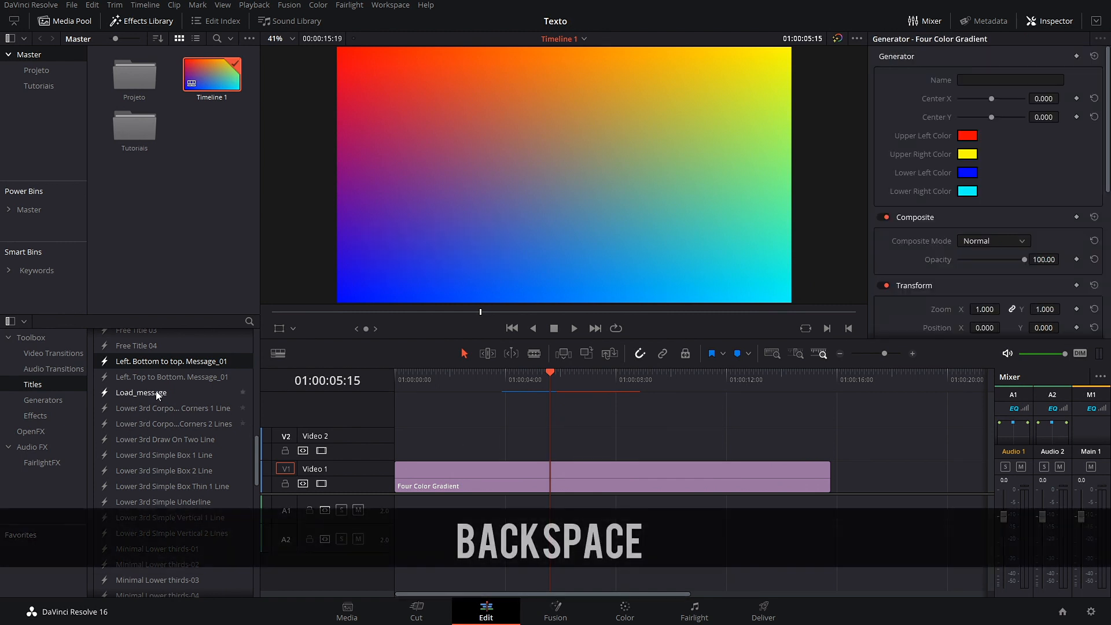
# Step: Place Free Title 03 on Video 2, replay its animation several times, then delete it
pyautogui.scroll(2, 157, 442)
pyautogui.scroll(2, 154, 416)
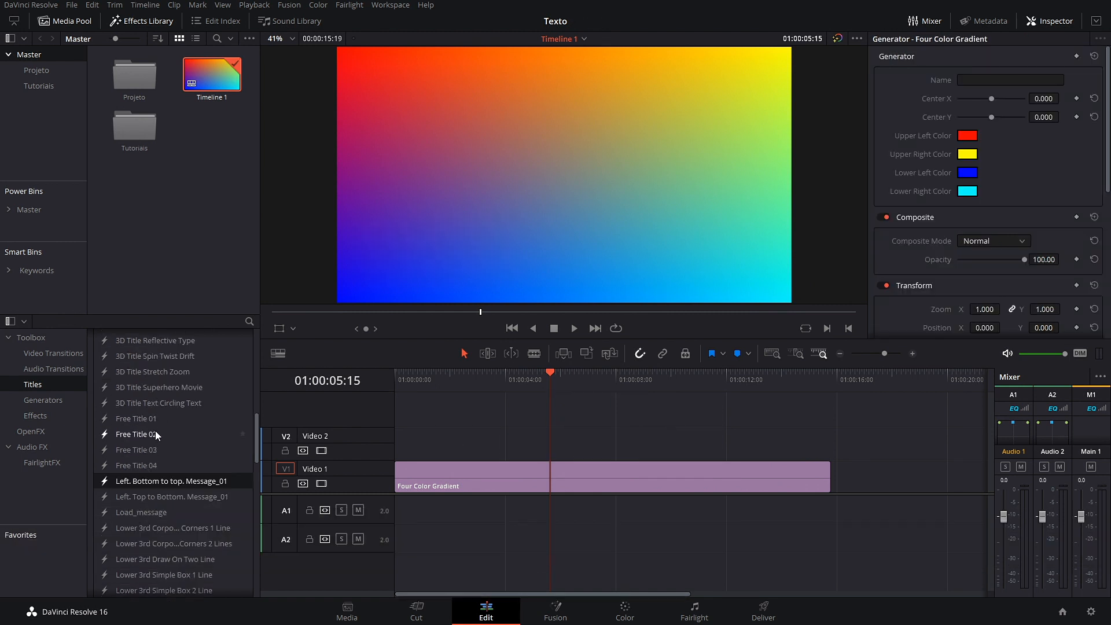
pyautogui.moveTo(141, 455); pyautogui.dragTo(549, 454)
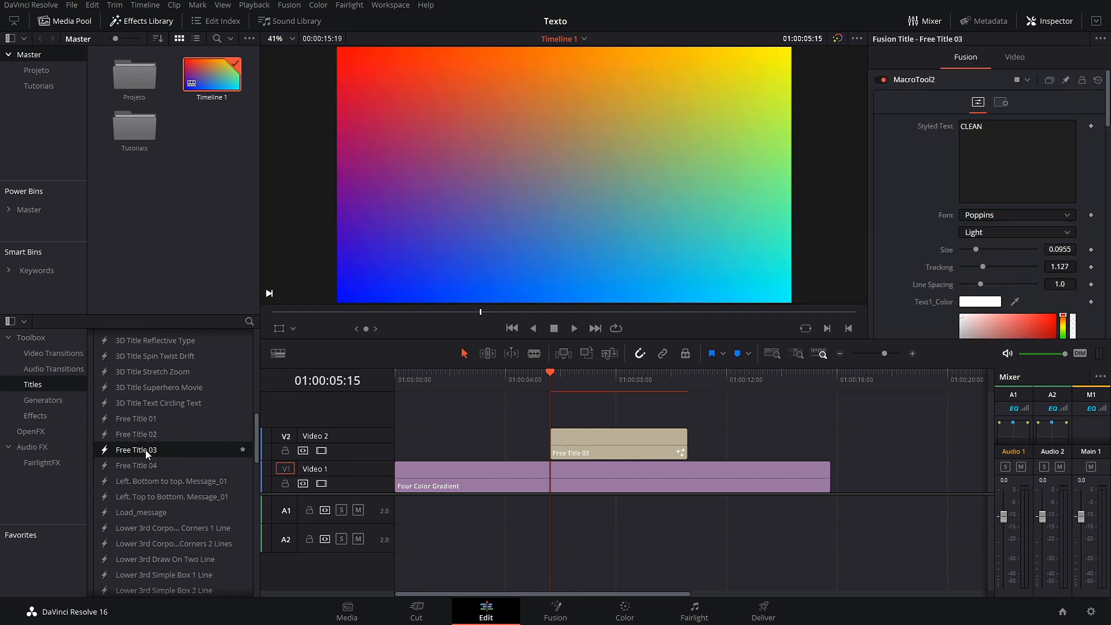
pyautogui.press('space')
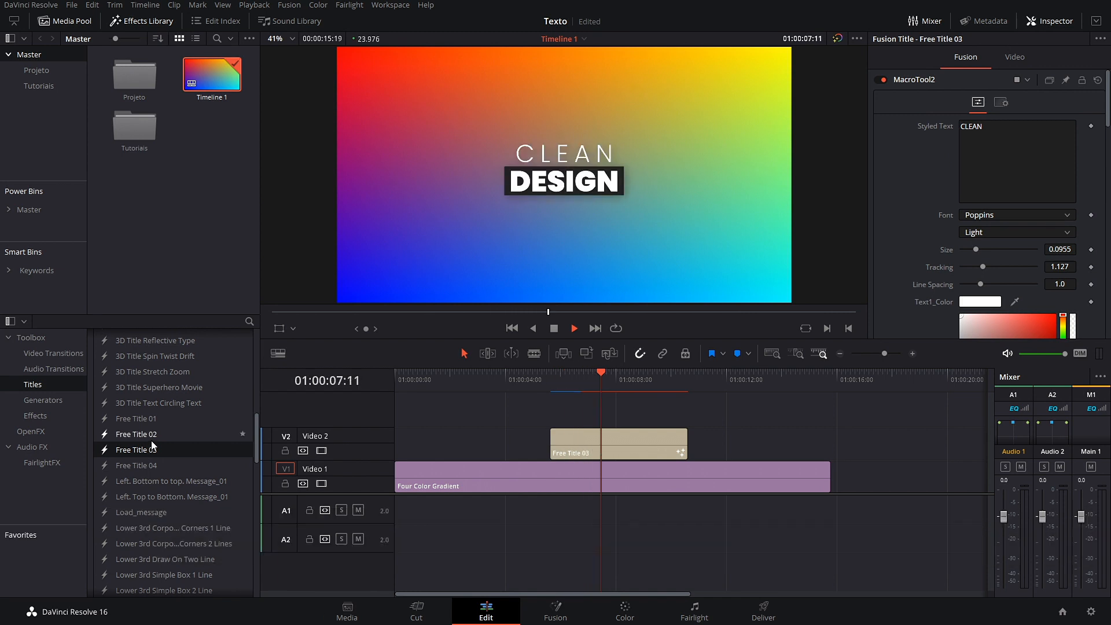
pyautogui.press('space')
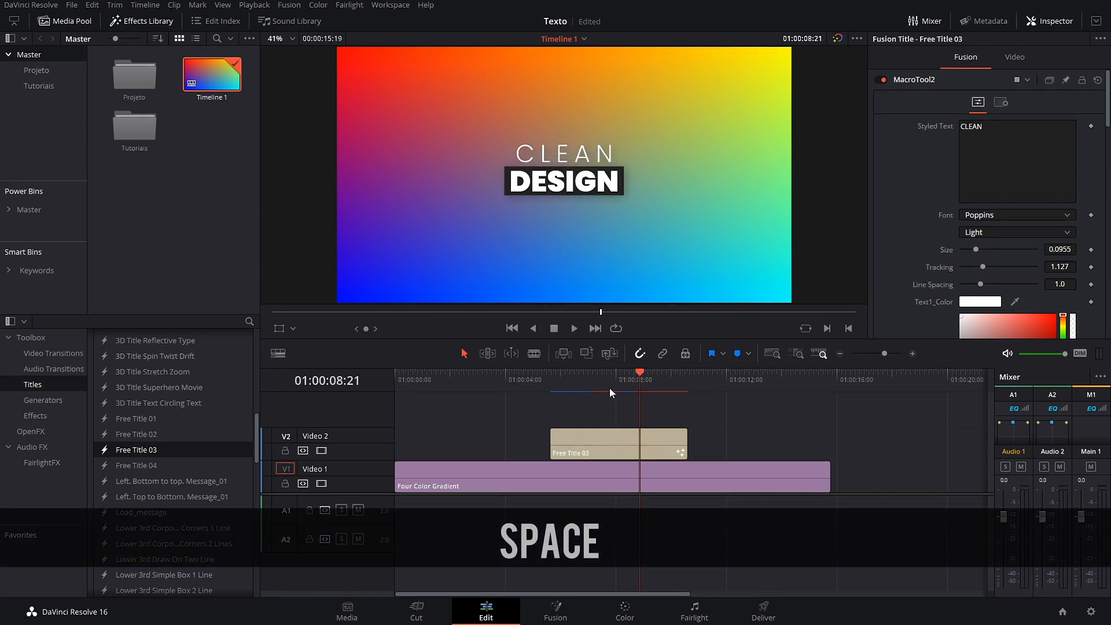
pyautogui.moveTo(639, 373); pyautogui.dragTo(554, 390)
pyautogui.press('space')
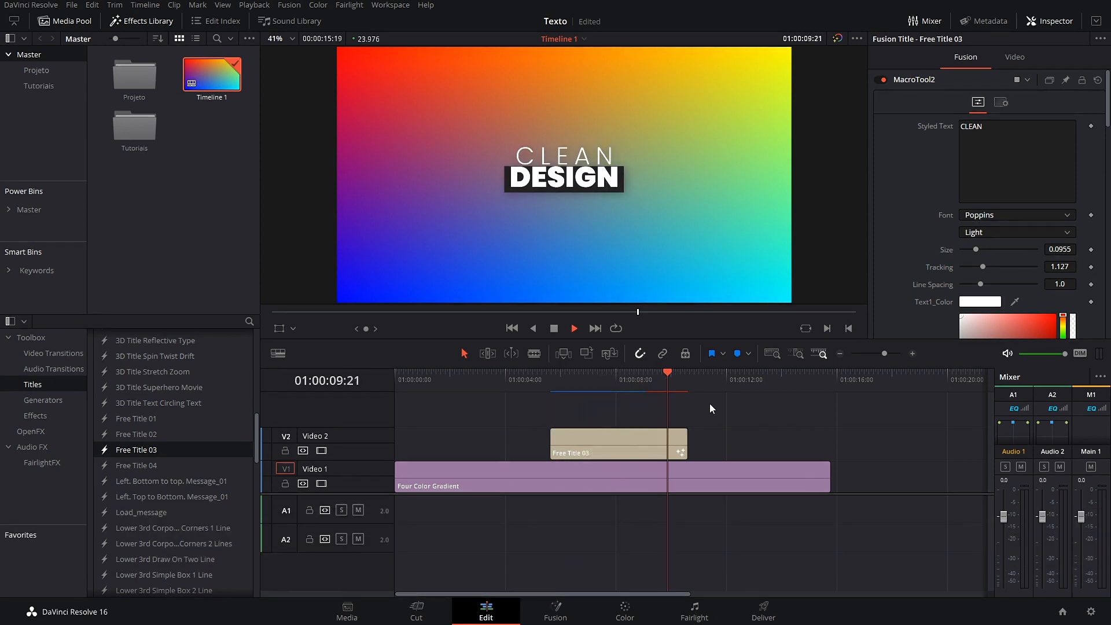
pyautogui.press('space')
pyautogui.moveTo(710, 388); pyautogui.dragTo(620, 394)
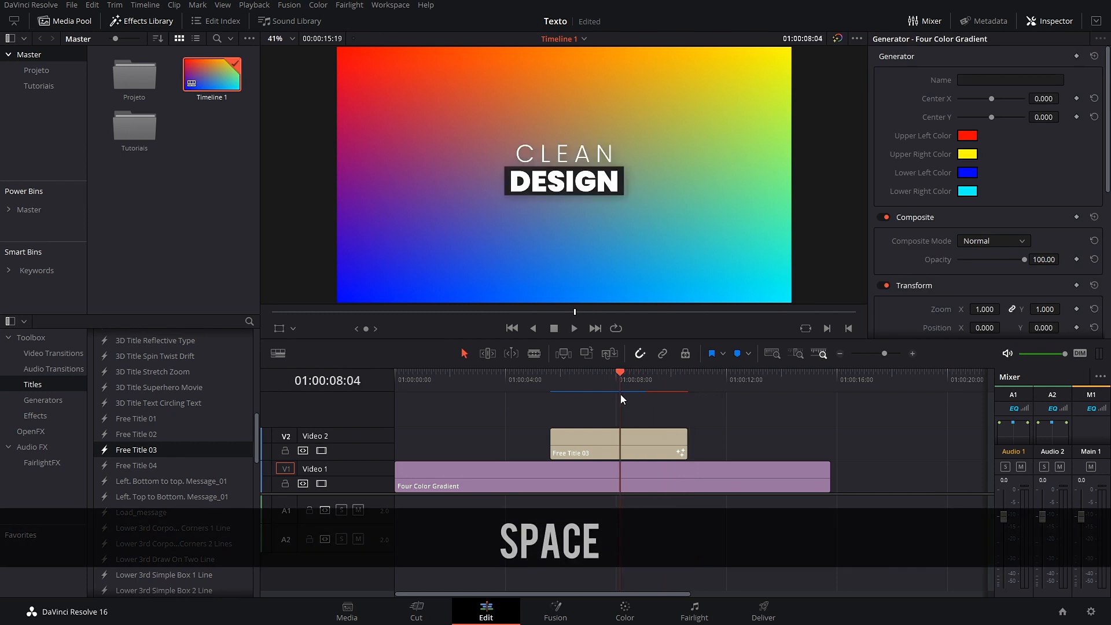
pyautogui.press('space')
pyautogui.click(597, 428)
pyautogui.press('BackSpace')
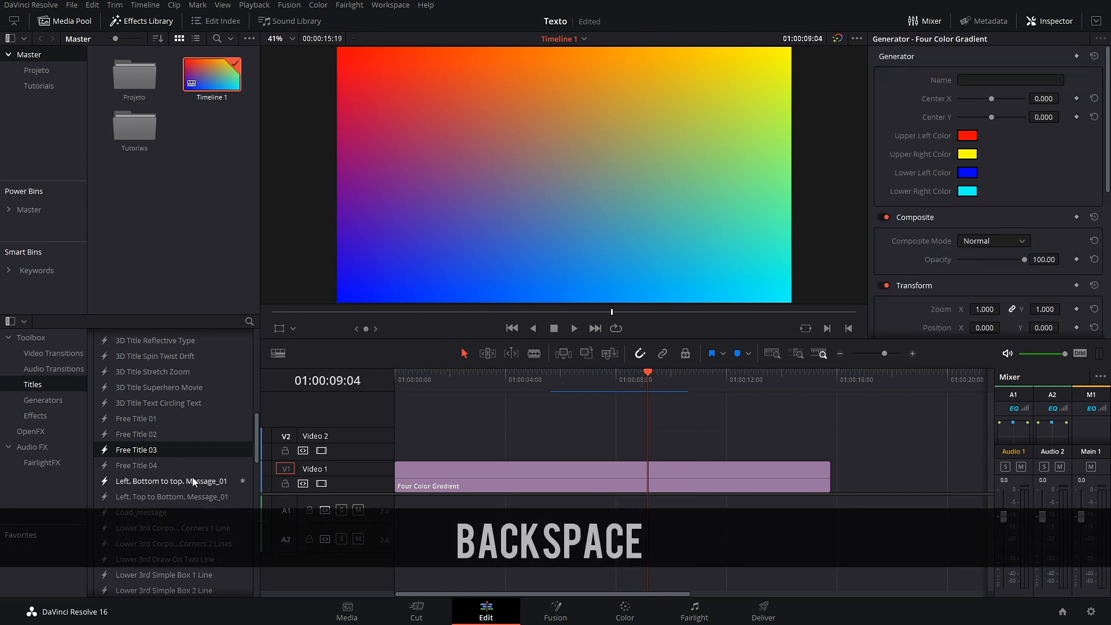
# Step: Try the flipping lower third title on Video 2, preview it, then delete it
pyautogui.scroll(5, 185, 437)
pyautogui.scroll(-5, 157, 432)
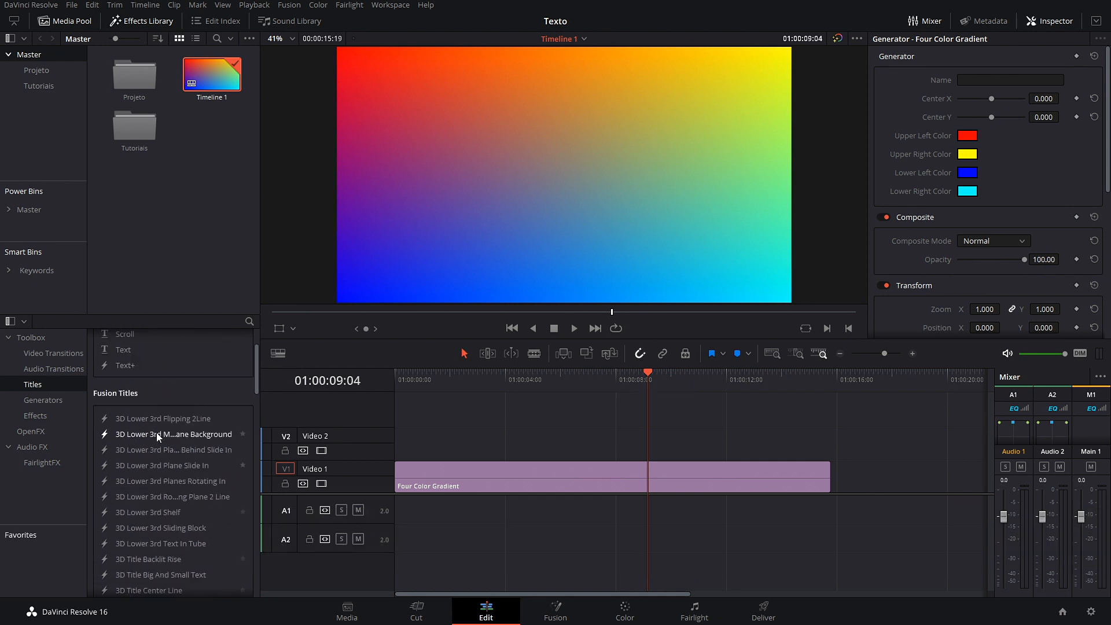
pyautogui.scroll(5, 156, 432)
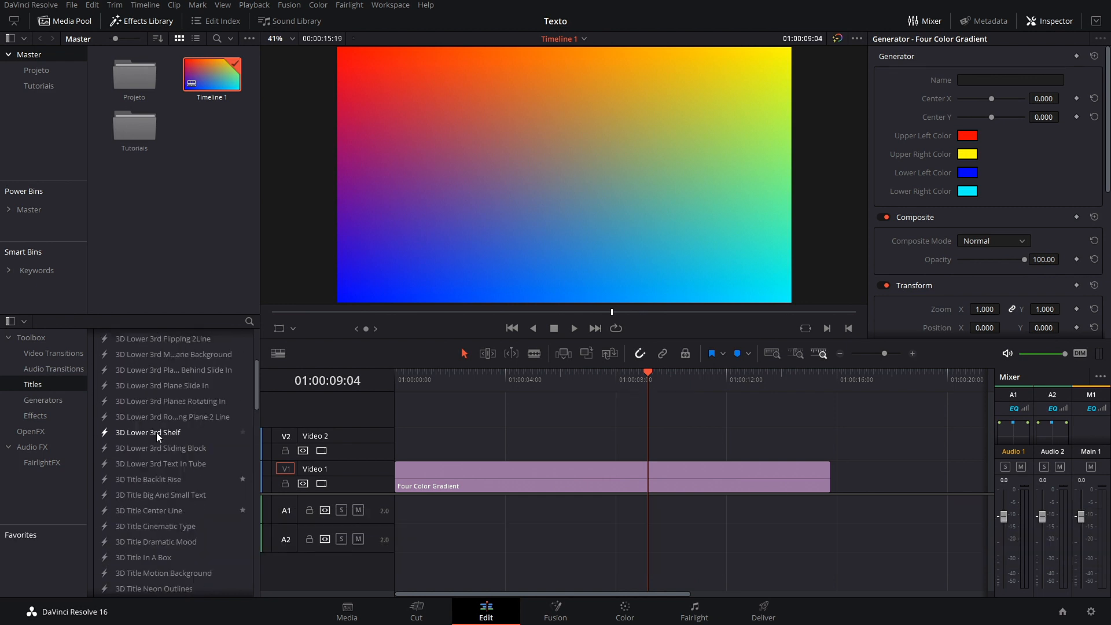
pyautogui.moveTo(141, 460); pyautogui.dragTo(568, 432)
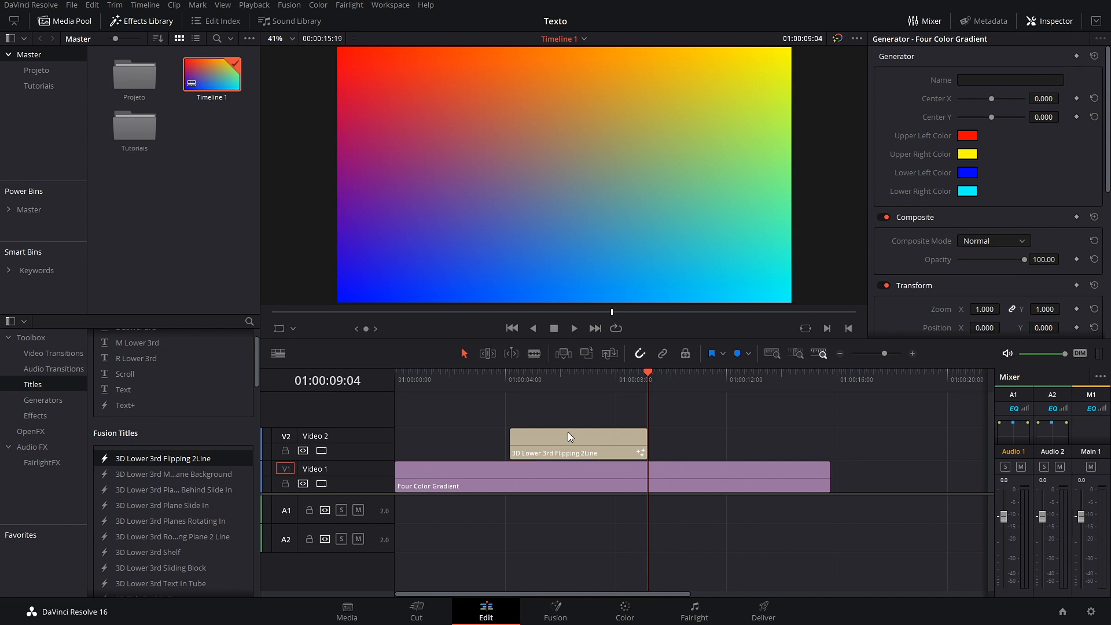
pyautogui.moveTo(649, 376); pyautogui.dragTo(520, 402)
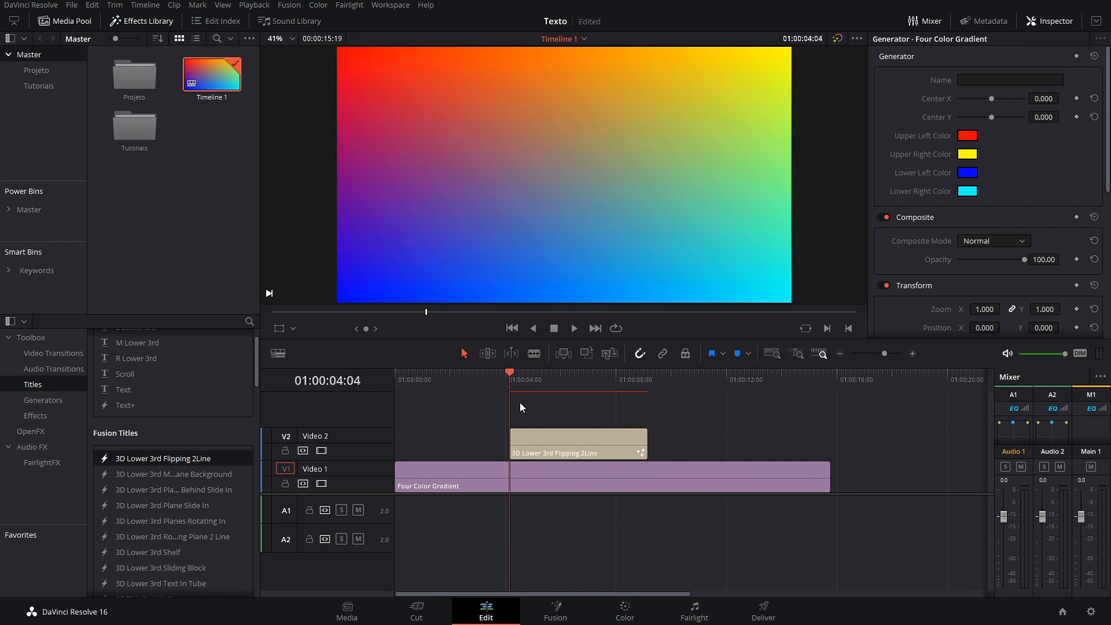
pyautogui.press('space')
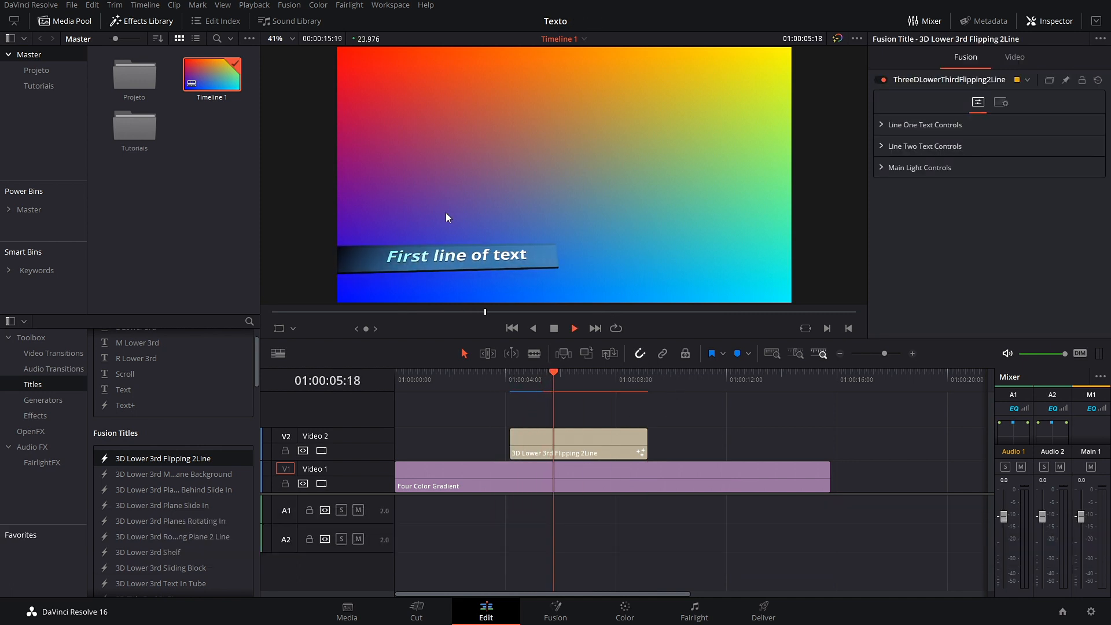
pyautogui.press('space')
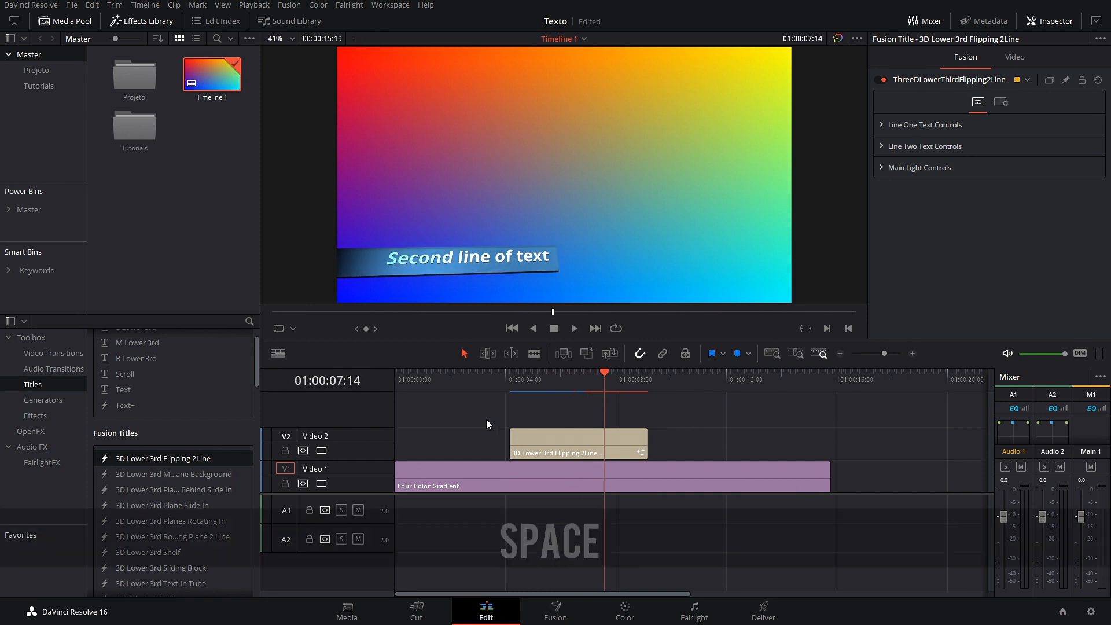
pyautogui.click(588, 429)
pyautogui.press('BackSpace')
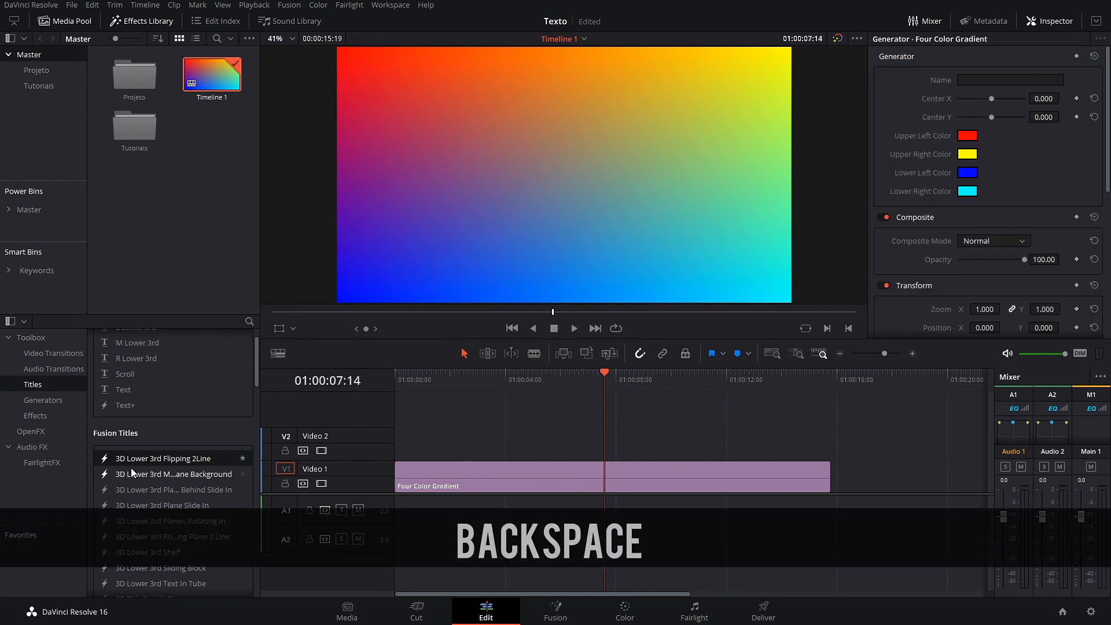
# Step: Try the 3D Title Text Circling Text title, preview it twice, then delete it
pyautogui.scroll(-4, 138, 487)
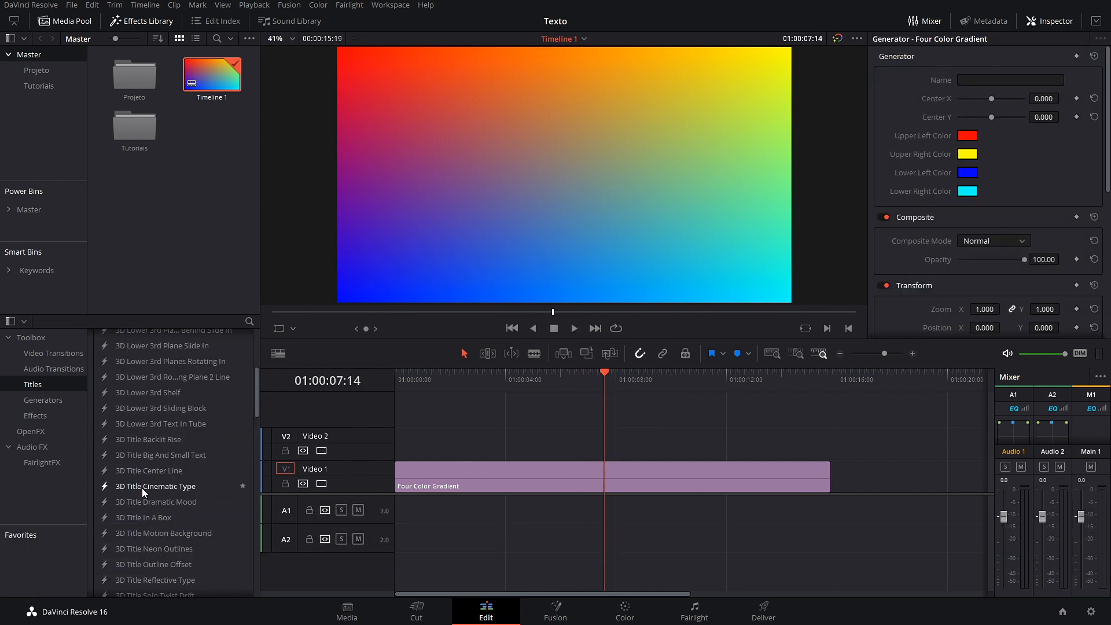
pyautogui.scroll(-2, 141, 488)
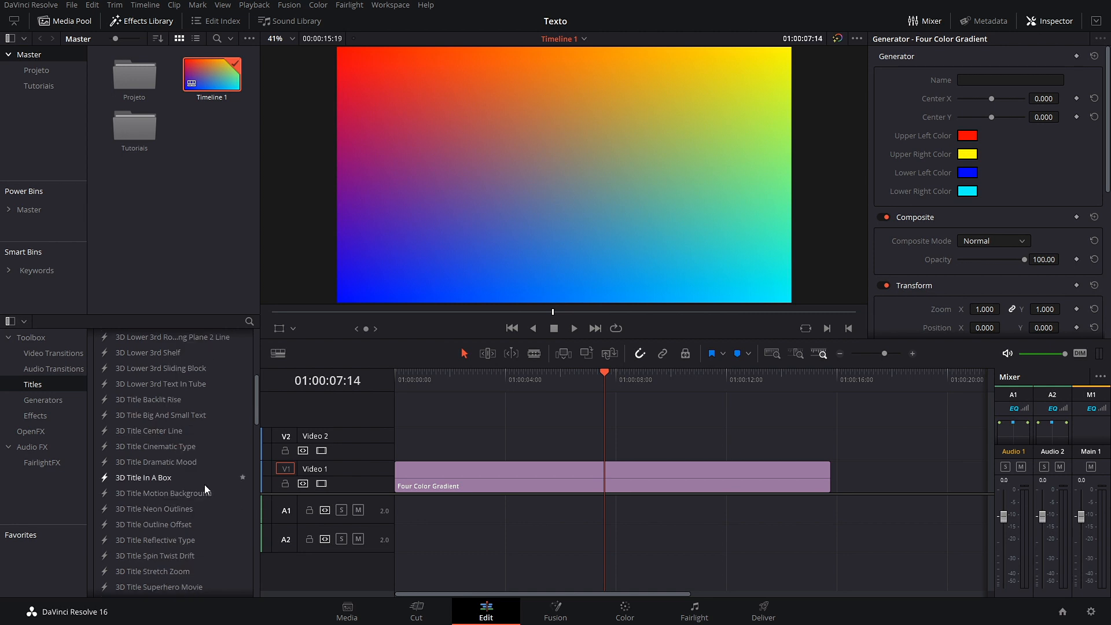
pyautogui.scroll(-2, 200, 482)
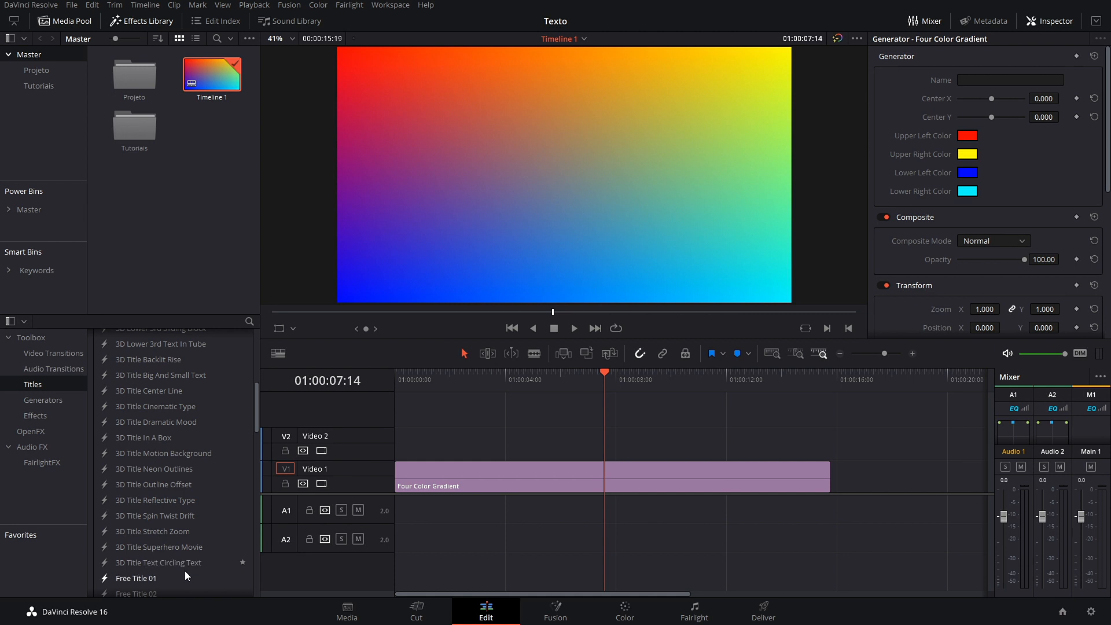
pyautogui.moveTo(185, 569); pyautogui.dragTo(606, 443)
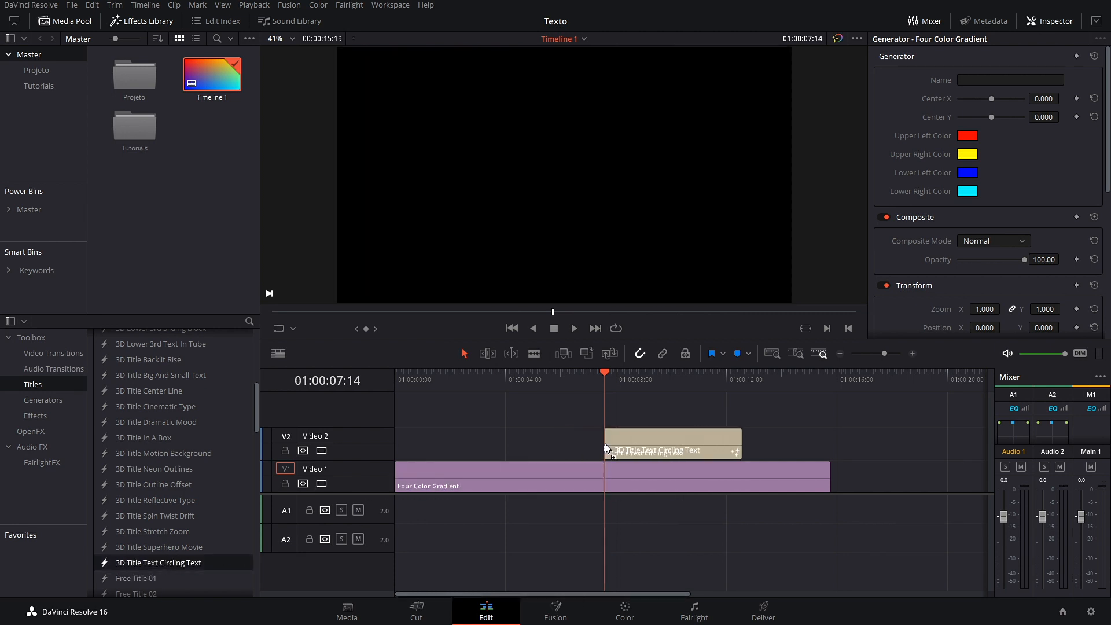
pyautogui.press('space')
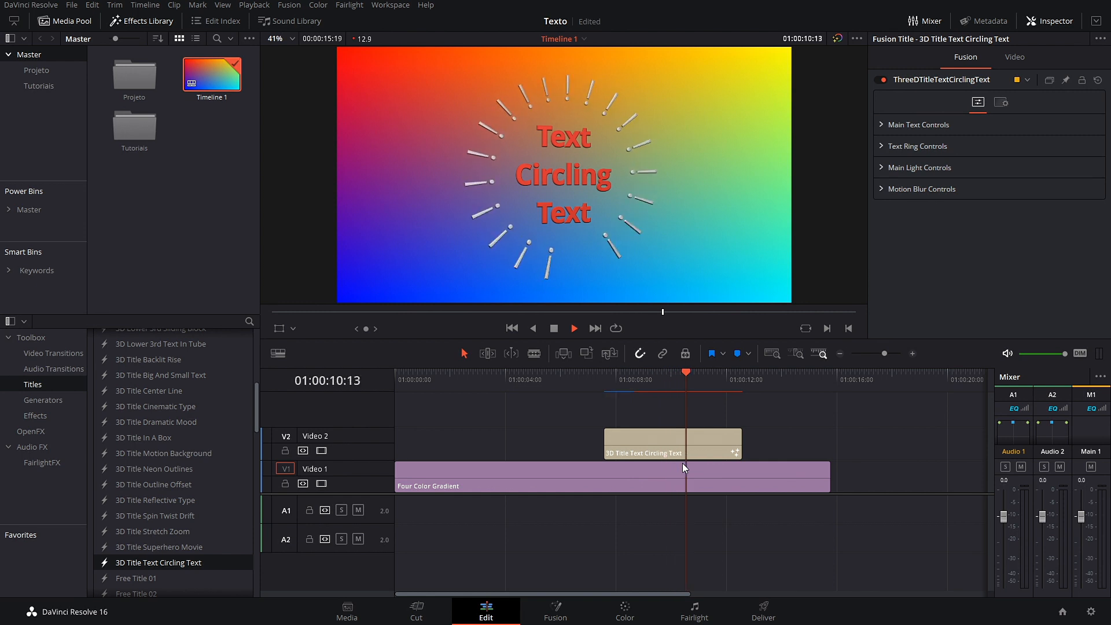
pyautogui.press('space')
pyautogui.moveTo(704, 377); pyautogui.dragTo(609, 401)
pyautogui.press('space')
pyautogui.press('space')
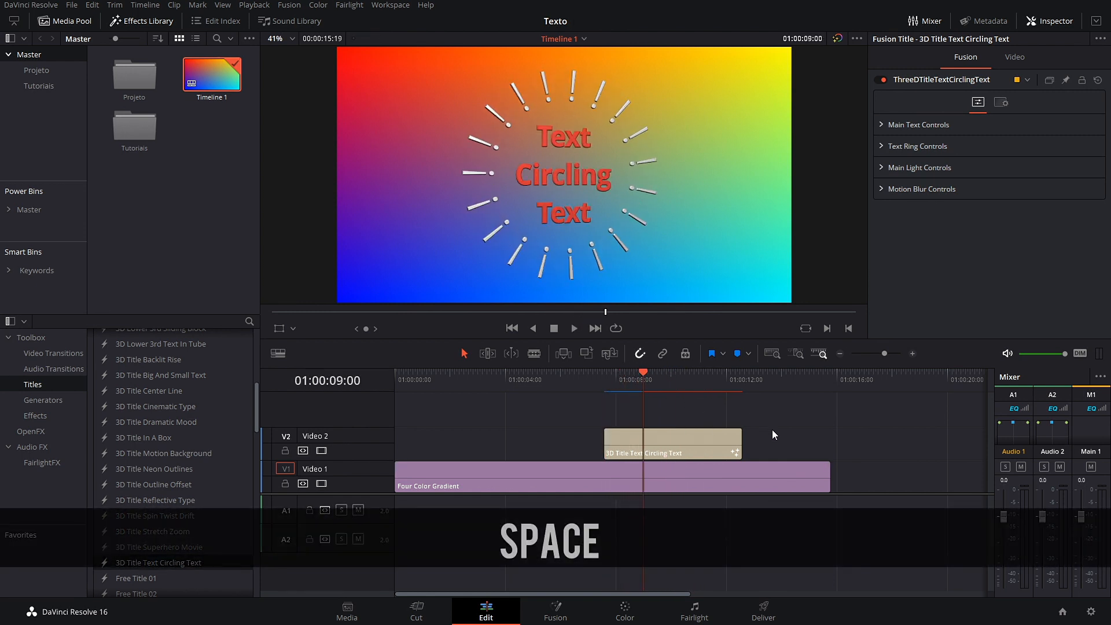
pyautogui.click(667, 431)
pyautogui.press('BackSpace')
# Step: Try the Lower 3rd Simple Underline title, preview it twice, then delete it
pyautogui.scroll(-10, 197, 468)
pyautogui.scroll(-5, 157, 422)
pyautogui.scroll(5, 163, 448)
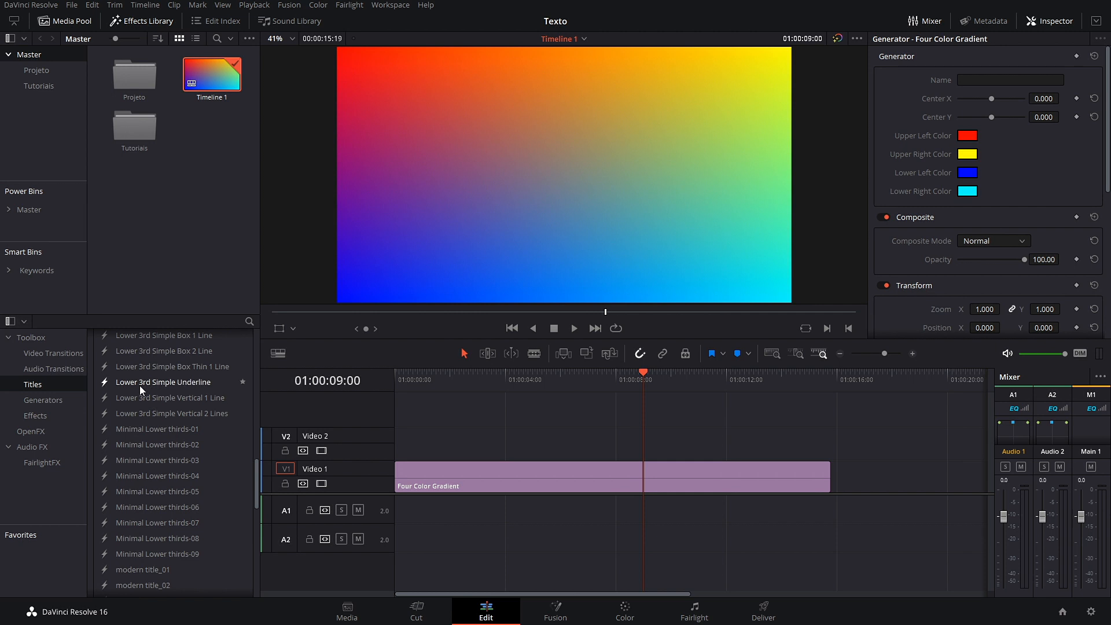
pyautogui.moveTo(140, 383); pyautogui.dragTo(461, 435)
pyautogui.click(466, 386)
pyautogui.press('space')
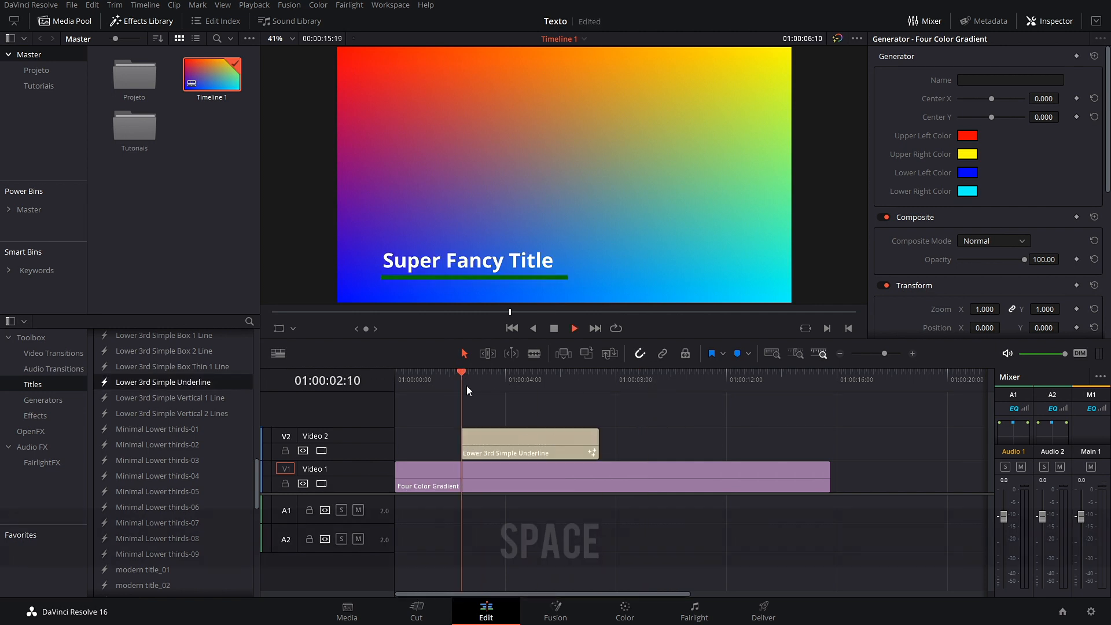
pyautogui.moveTo(599, 380); pyautogui.dragTo(469, 402)
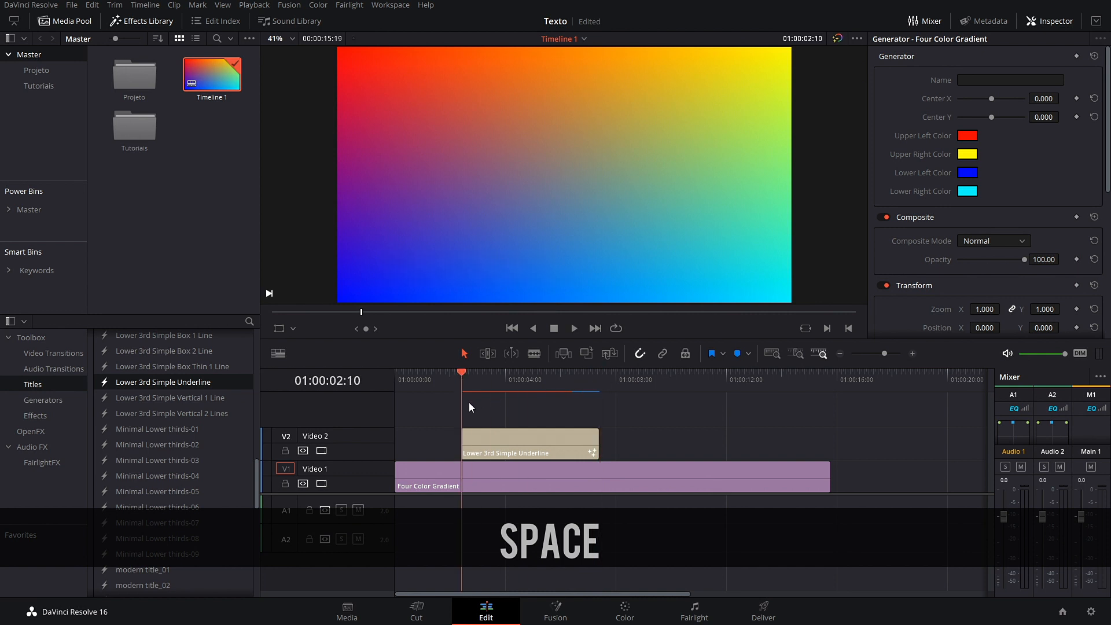
pyautogui.press('space')
pyautogui.press('space')
pyautogui.click(515, 429)
pyautogui.press('BackSpace')
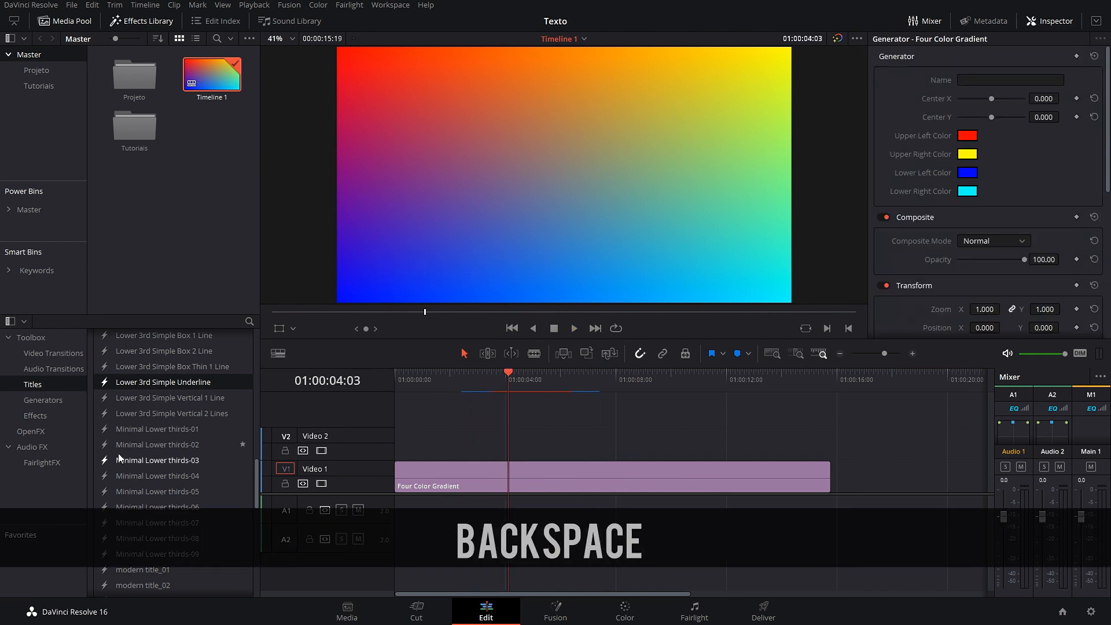
# Step: Try the Title Two Line Twist Reveal title, preview it, then delete it
pyautogui.scroll(-5, 167, 495)
pyautogui.scroll(-5, 193, 500)
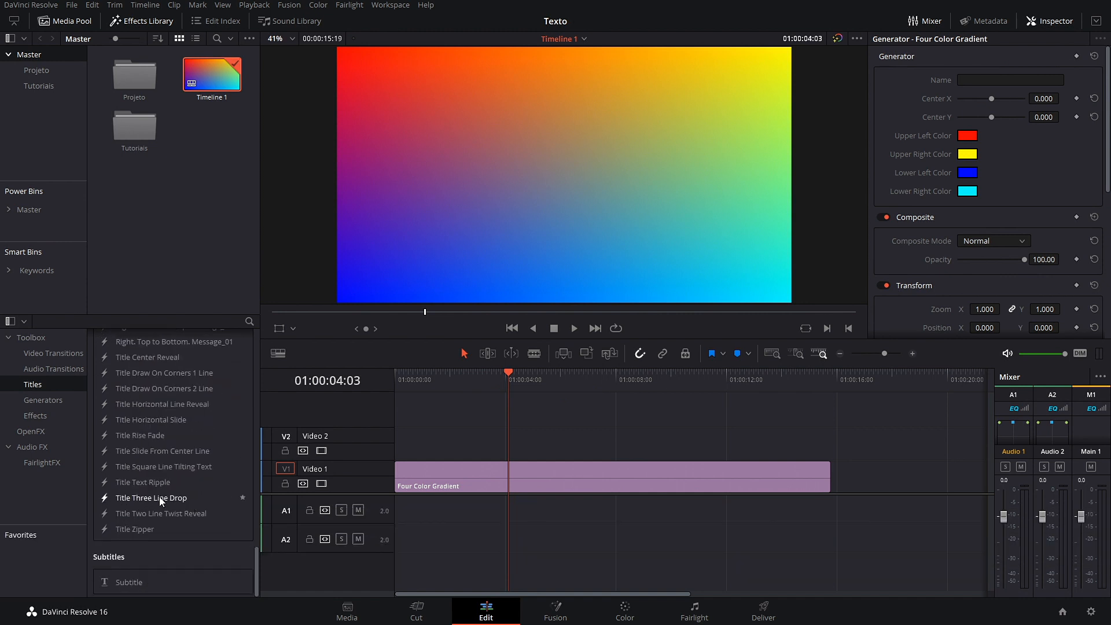
pyautogui.moveTo(158, 509); pyautogui.dragTo(505, 444)
pyautogui.press('space')
pyautogui.press('space')
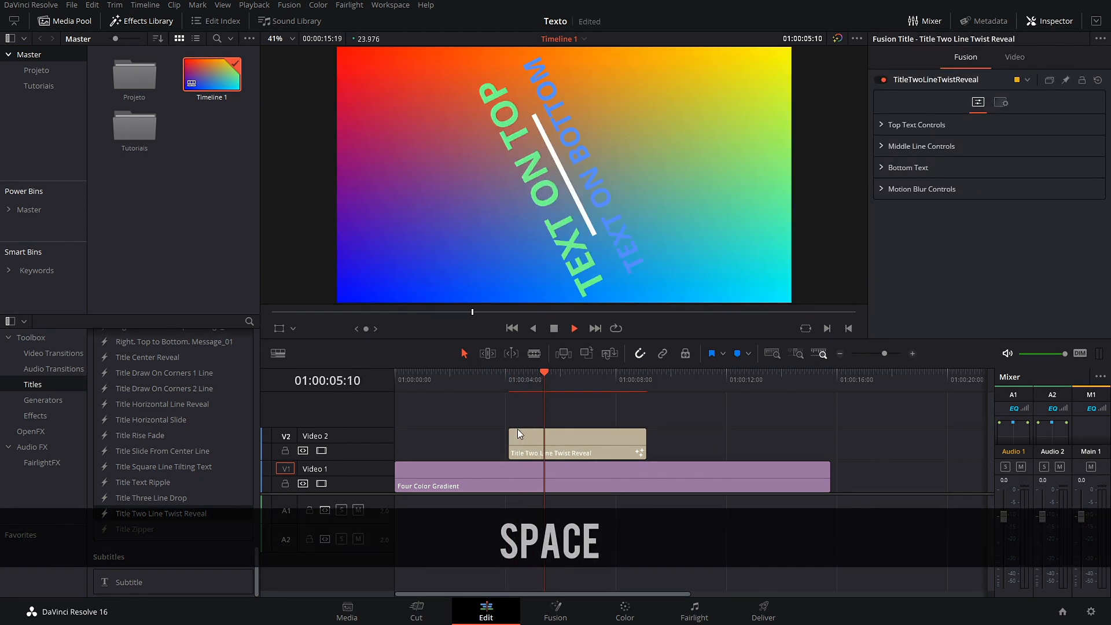
pyautogui.click(595, 451)
pyautogui.press('BackSpace')
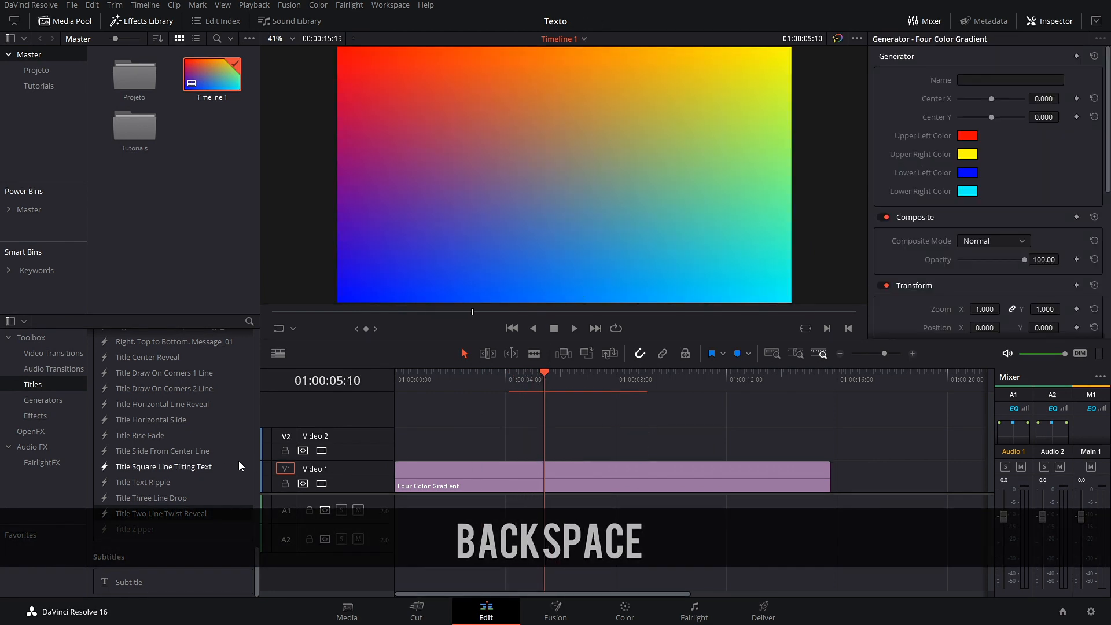
# Step: Place Title Slide From Center Line on Video 2 and preview its animation repeatedly
pyautogui.moveTo(152, 451); pyautogui.dragTo(546, 454)
pyautogui.press('space')
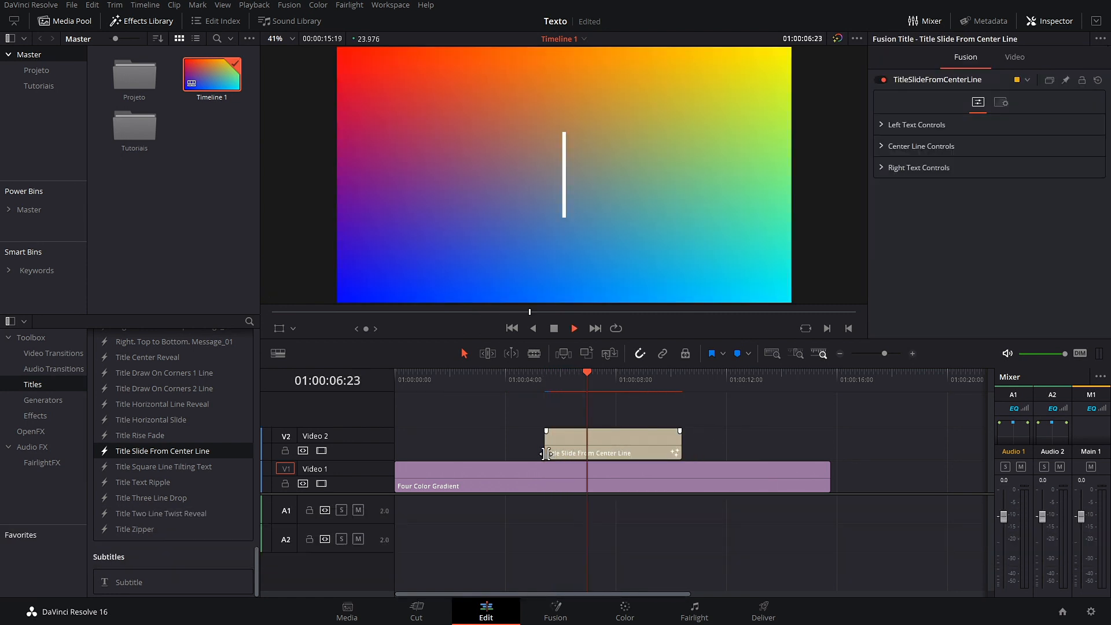
pyautogui.press('space')
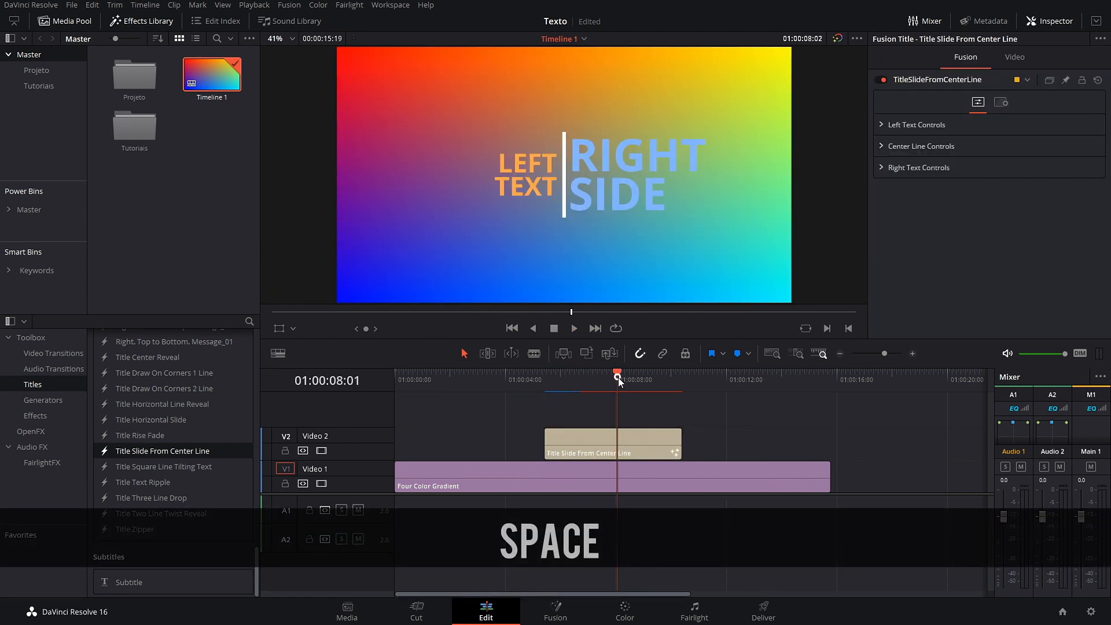
pyautogui.moveTo(619, 381); pyautogui.dragTo(545, 381)
pyautogui.press('space')
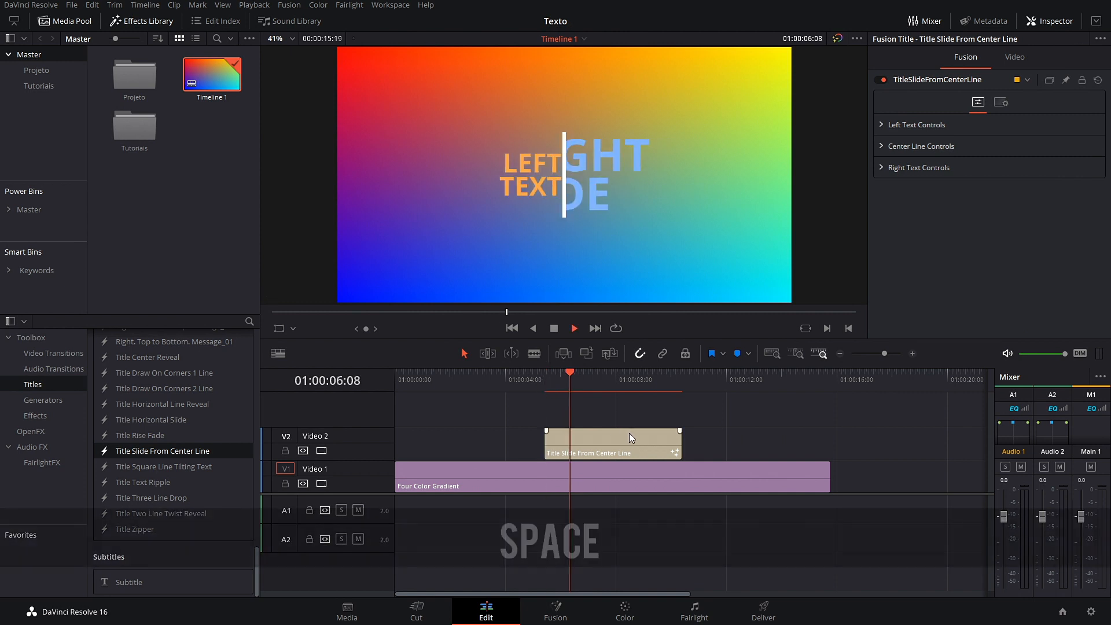
pyautogui.moveTo(595, 382); pyautogui.dragTo(547, 384)
pyautogui.press('space')
pyautogui.press('space')
# Step: Change the title's left text to 'DAVINCI'
pyautogui.click(641, 433)
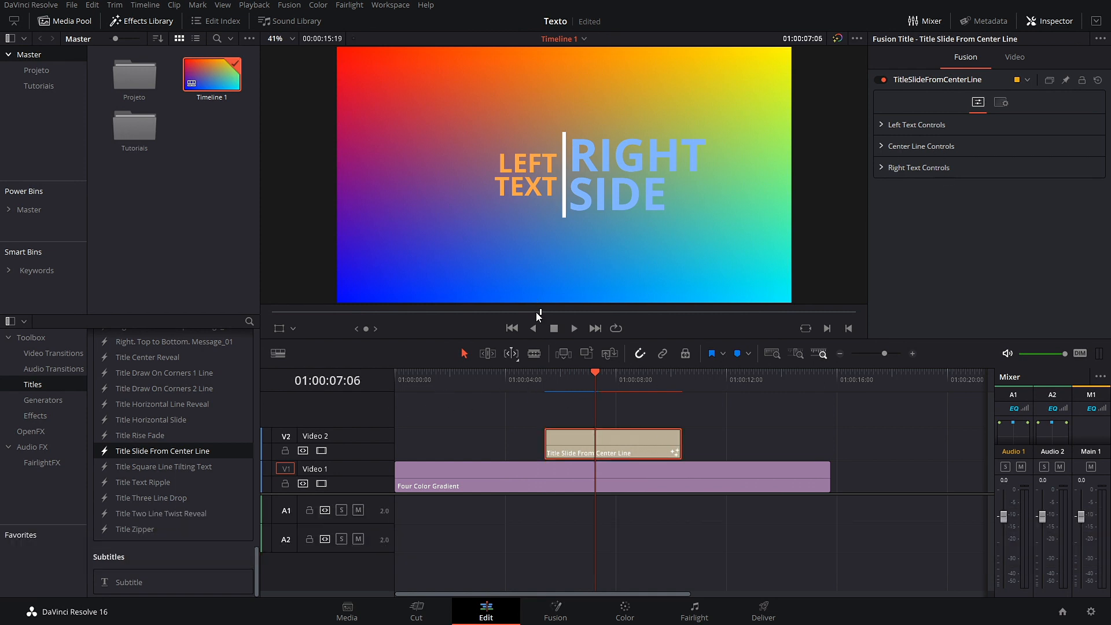
pyautogui.click(880, 124)
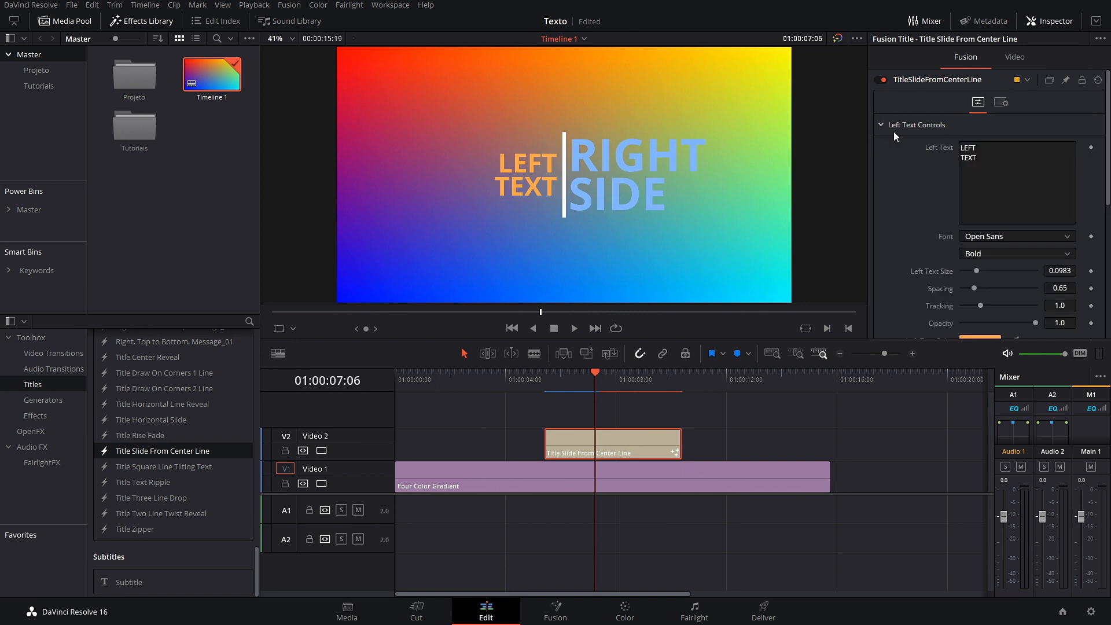
pyautogui.click(993, 153)
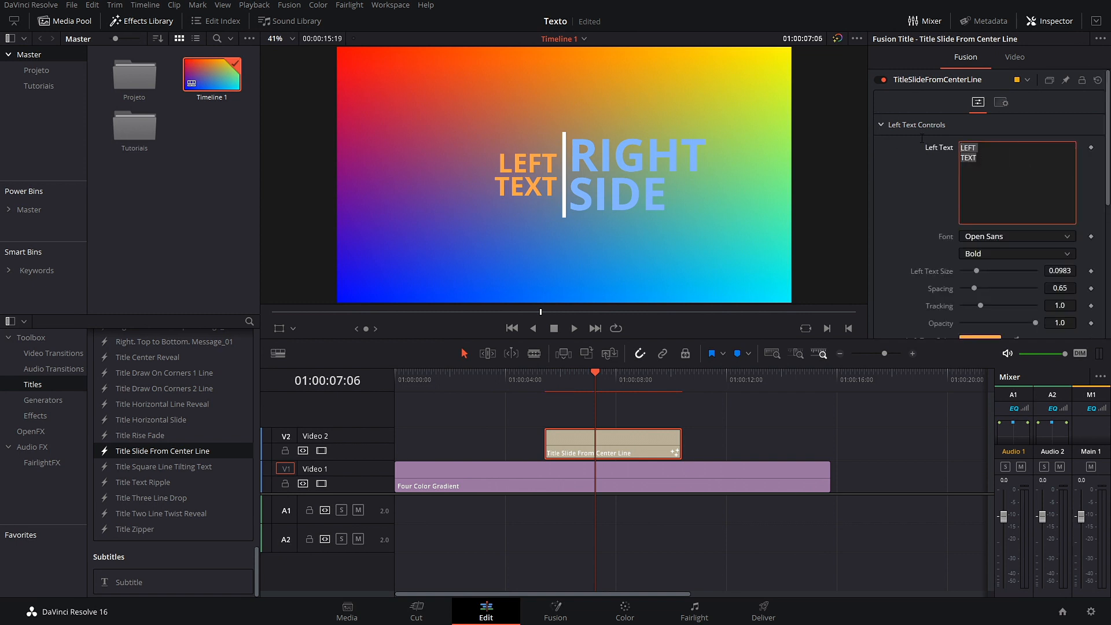
pyautogui.write('Daa')
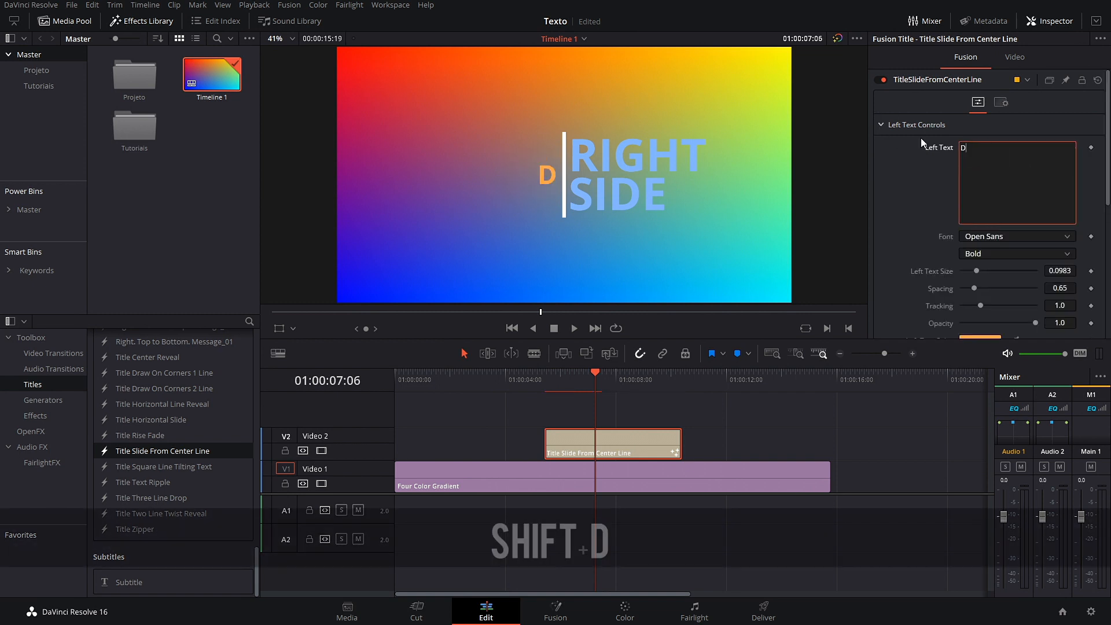
pyautogui.press('BackSpace')
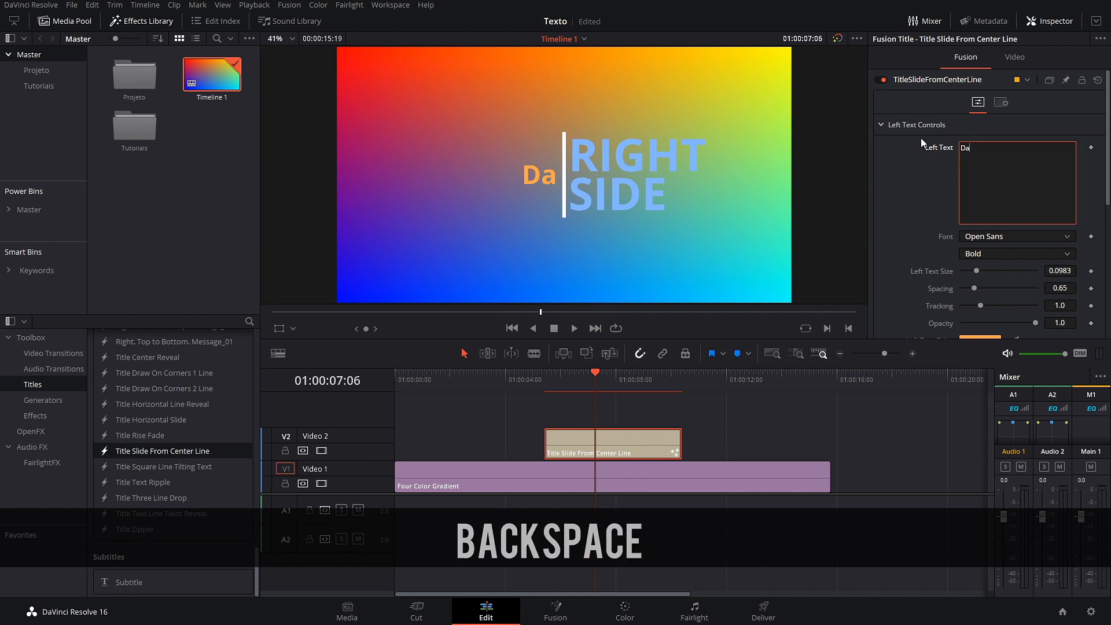
pyautogui.press('capslock')
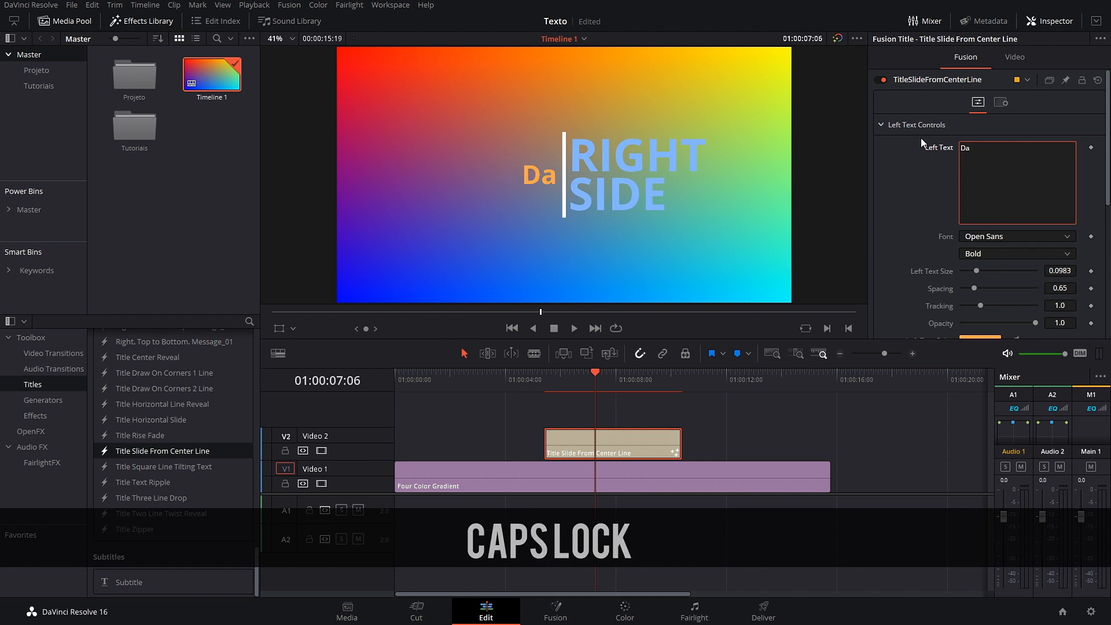
pyautogui.press('BackSpace')
pyautogui.write('A')
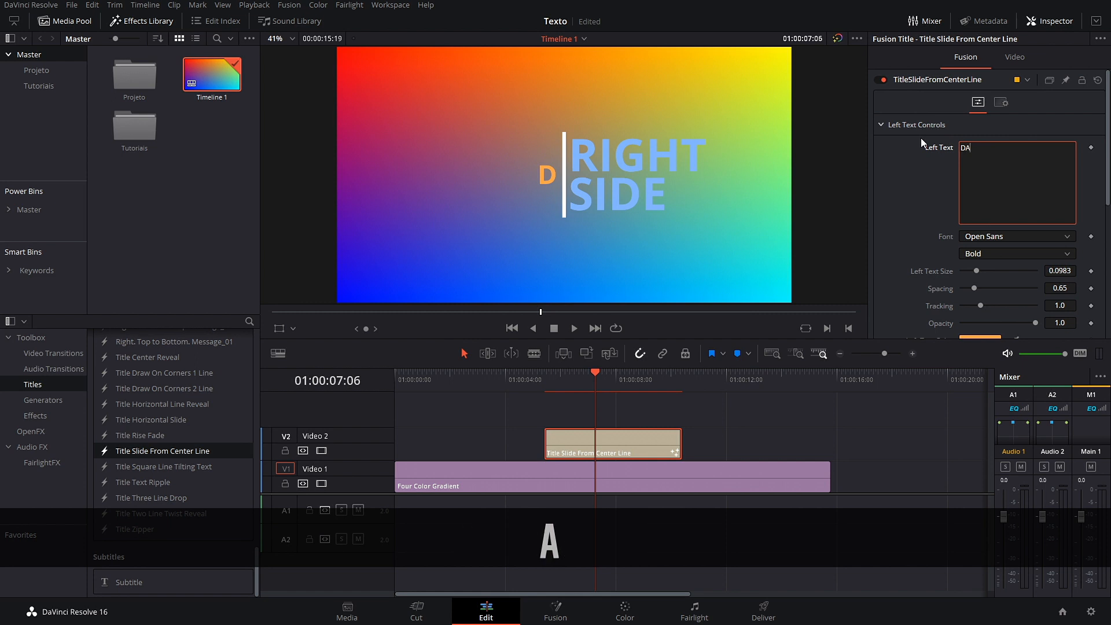
pyautogui.write('VINCI')
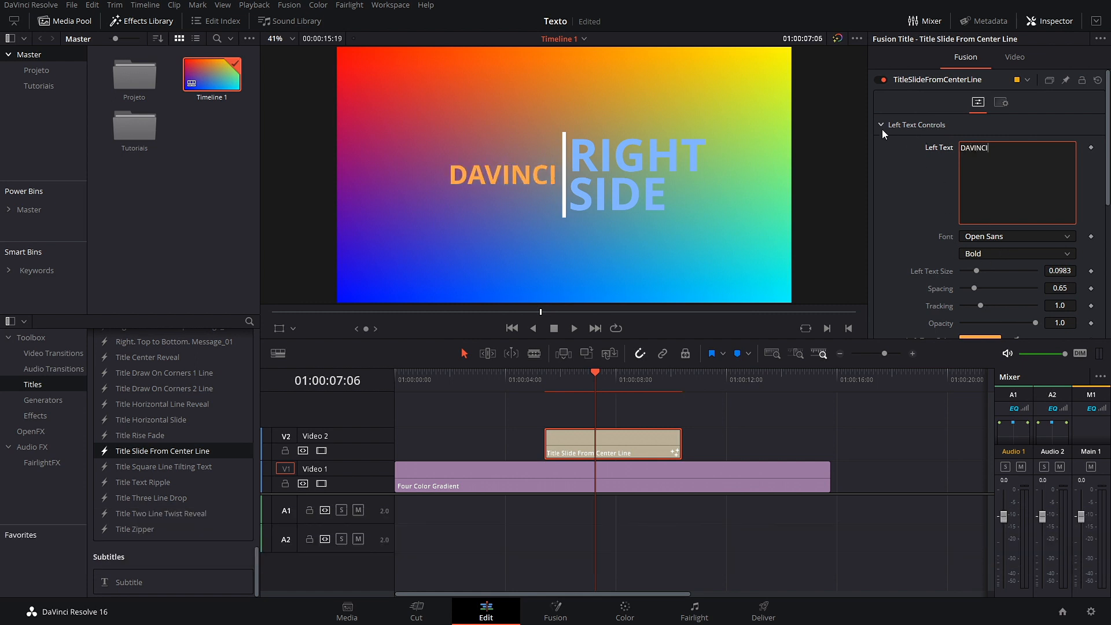
pyautogui.click(886, 129)
# Step: Set the right text to 'RESOLVE' in dark navy
pyautogui.click(883, 168)
pyautogui.click(962, 188)
pyautogui.hotkey('ctrl', 'a')
pyautogui.write('RE')
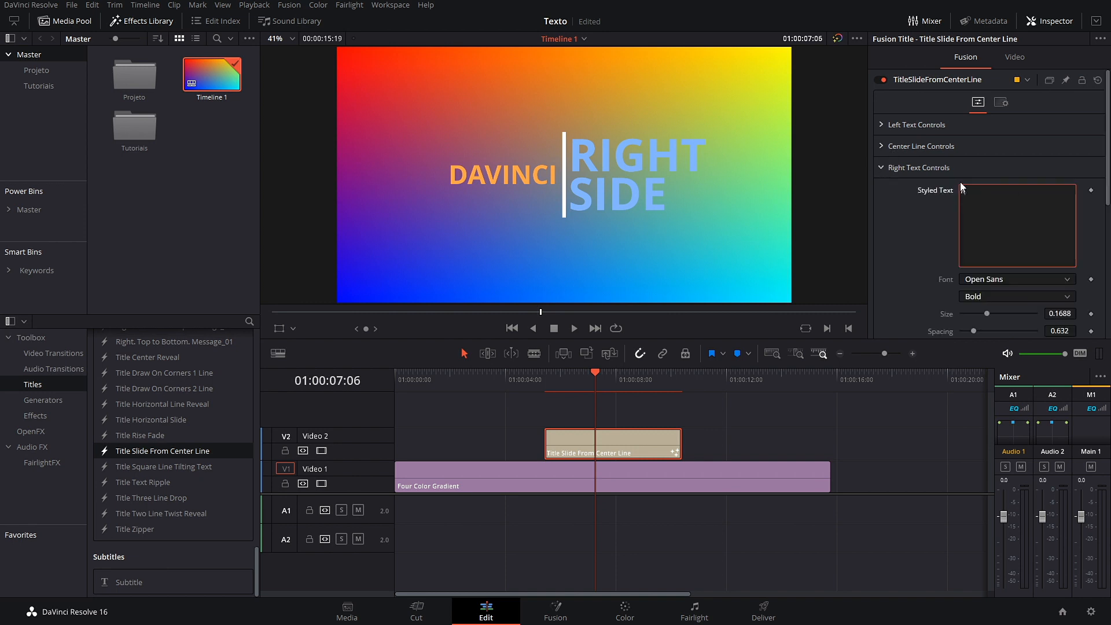
pyautogui.write('SOLVE')
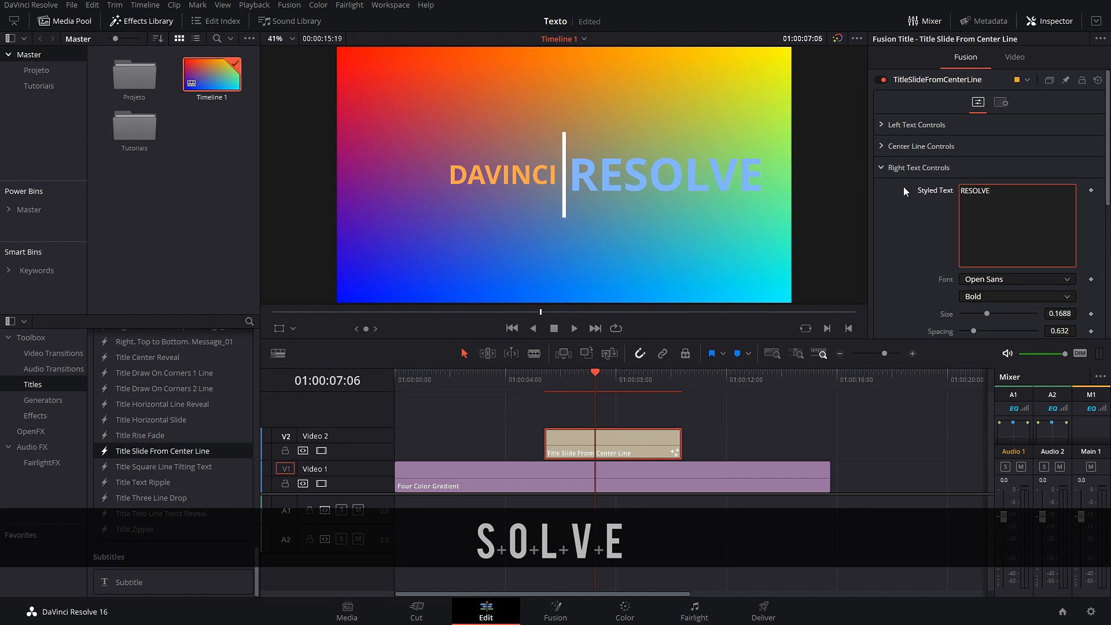
pyautogui.scroll(-5, 912, 209)
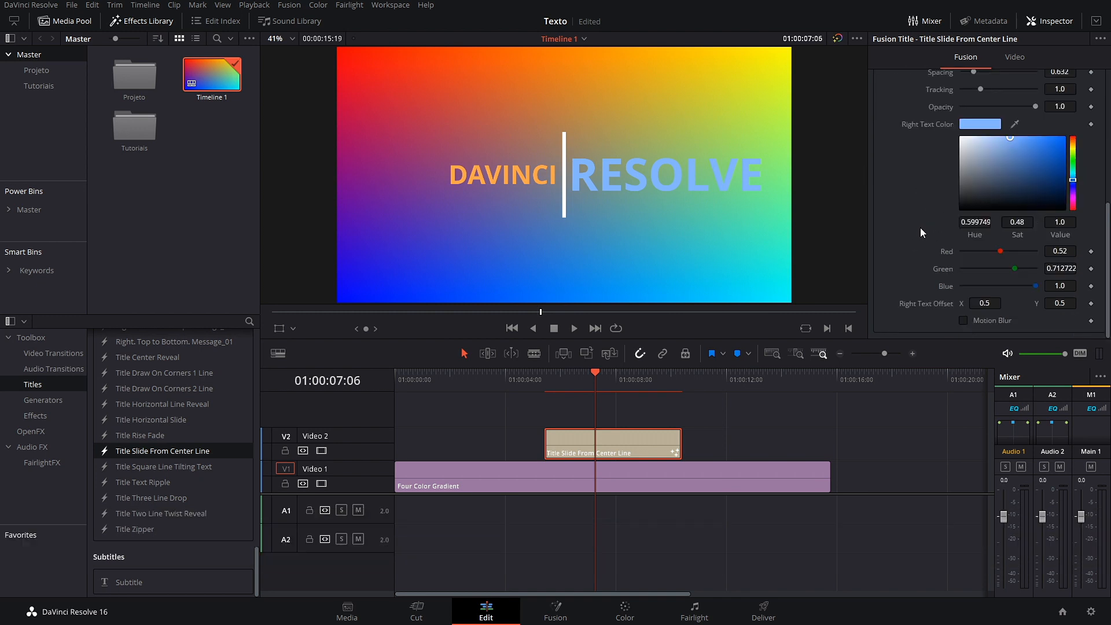
pyautogui.moveTo(1013, 151); pyautogui.dragTo(1053, 189)
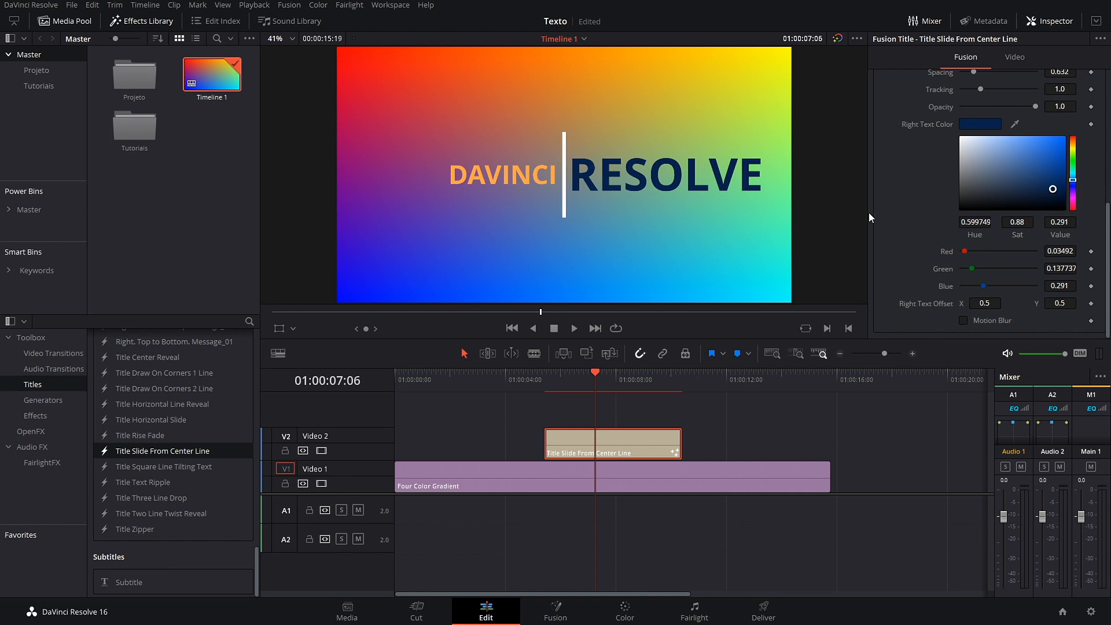
# Step: Make the center divider line dark red, then select the title clip on Video 2
pyautogui.scroll(5, 901, 220)
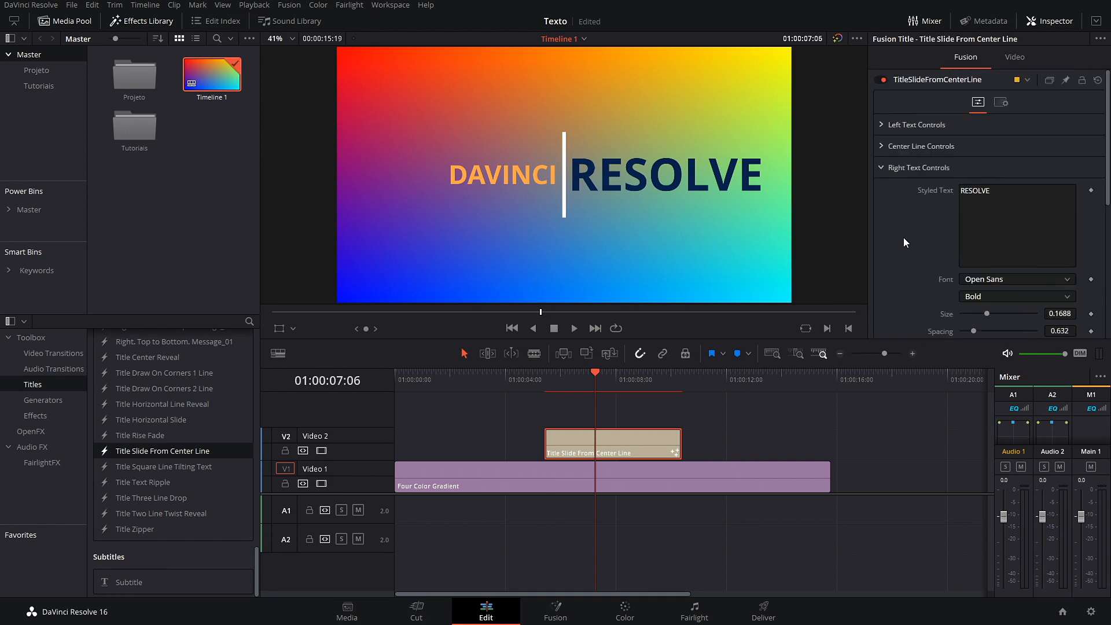
pyautogui.click(884, 147)
pyautogui.moveTo(1001, 243); pyautogui.dragTo(1014, 263)
pyautogui.scroll(-5, 903, 262)
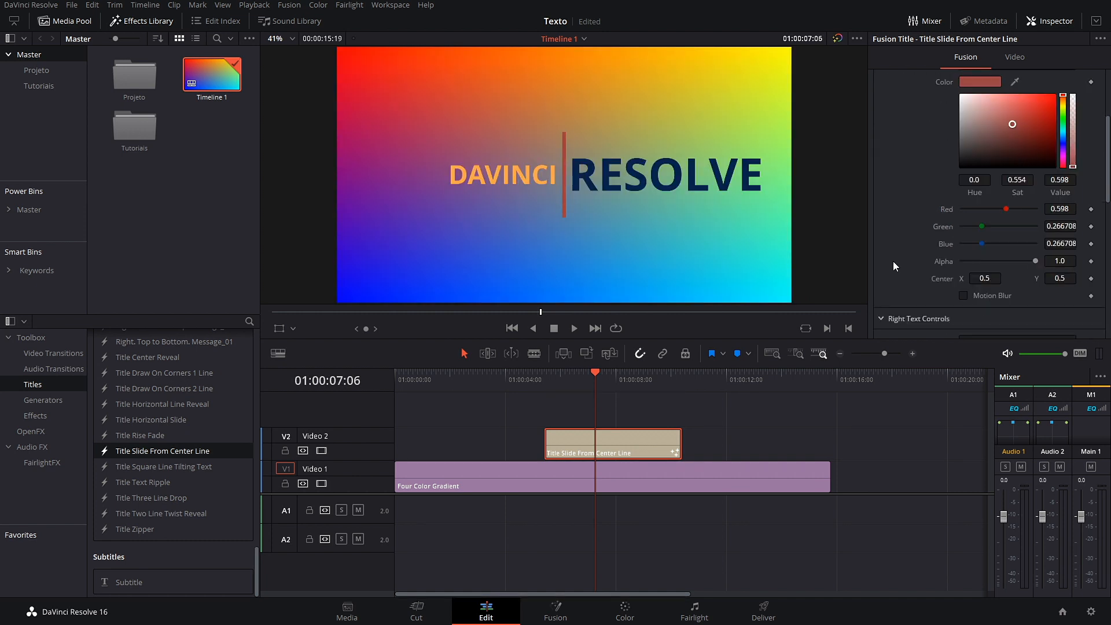
pyautogui.scroll(5, 918, 263)
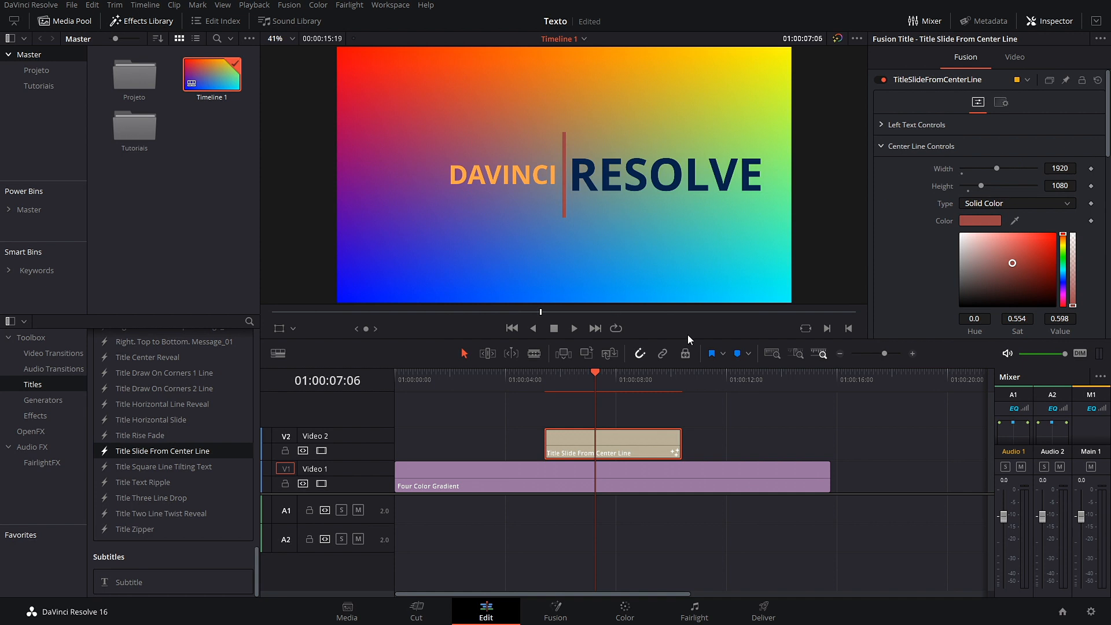
pyautogui.moveTo(734, 441); pyautogui.dragTo(523, 412)
# Step: Delete the center-line title clip and pick the Subtitle effect from the Titles list
pyautogui.press('BackSpace')
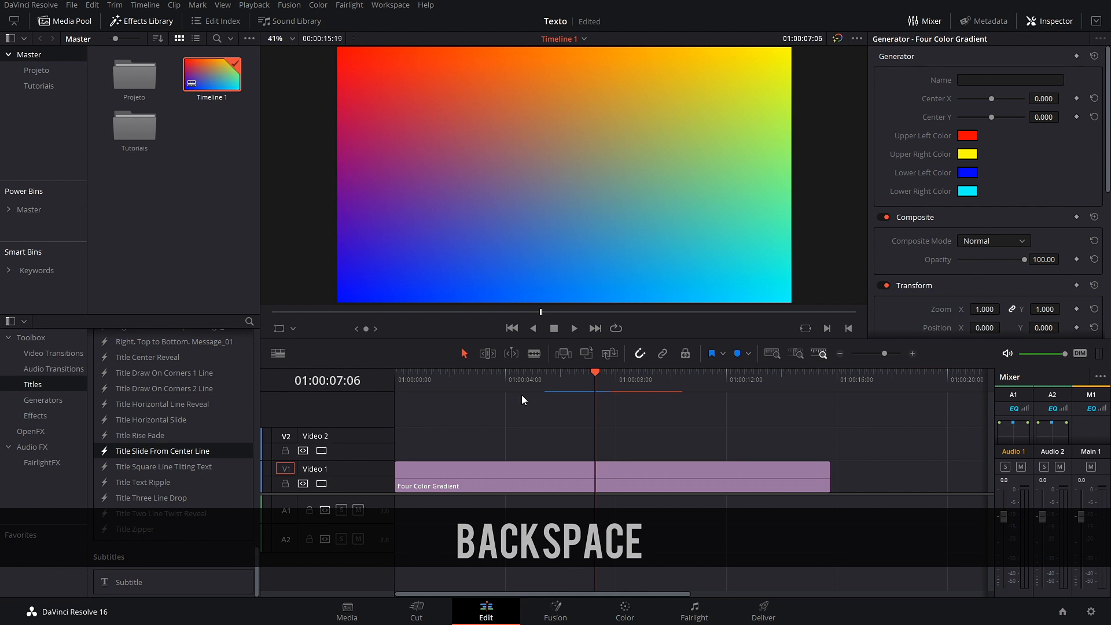
pyautogui.scroll(5, 174, 452)
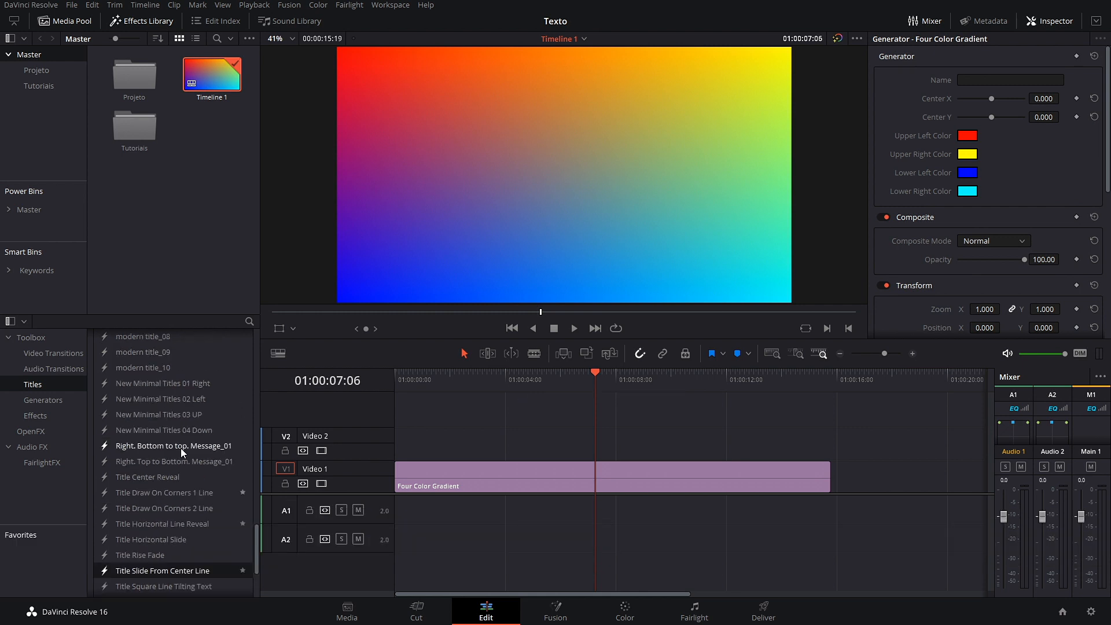
pyautogui.scroll(10, 181, 449)
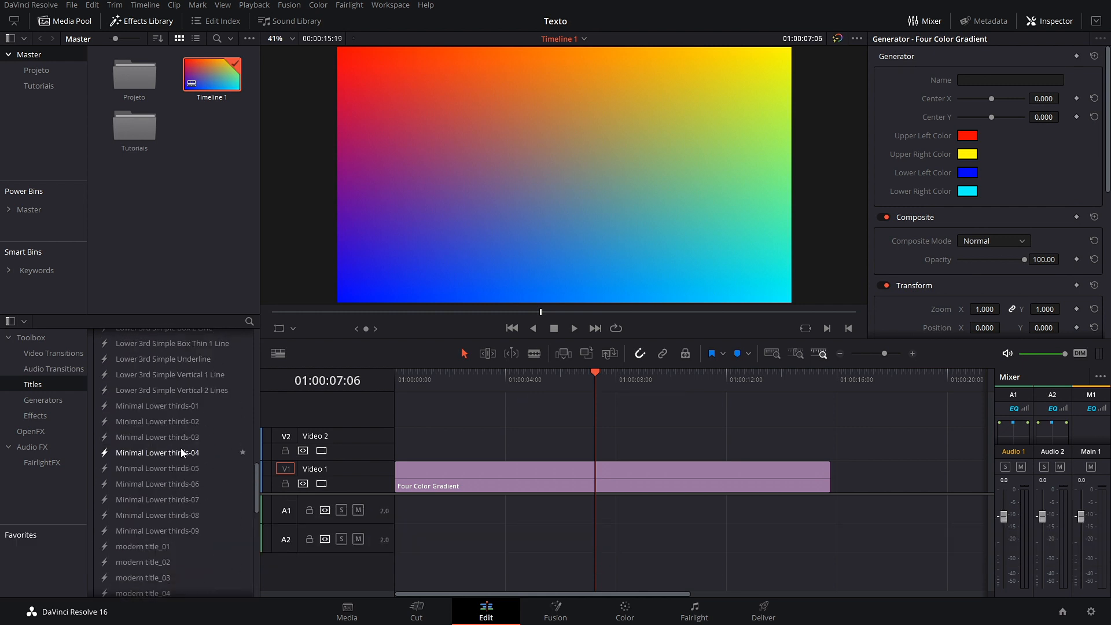
pyautogui.scroll(-10, 179, 451)
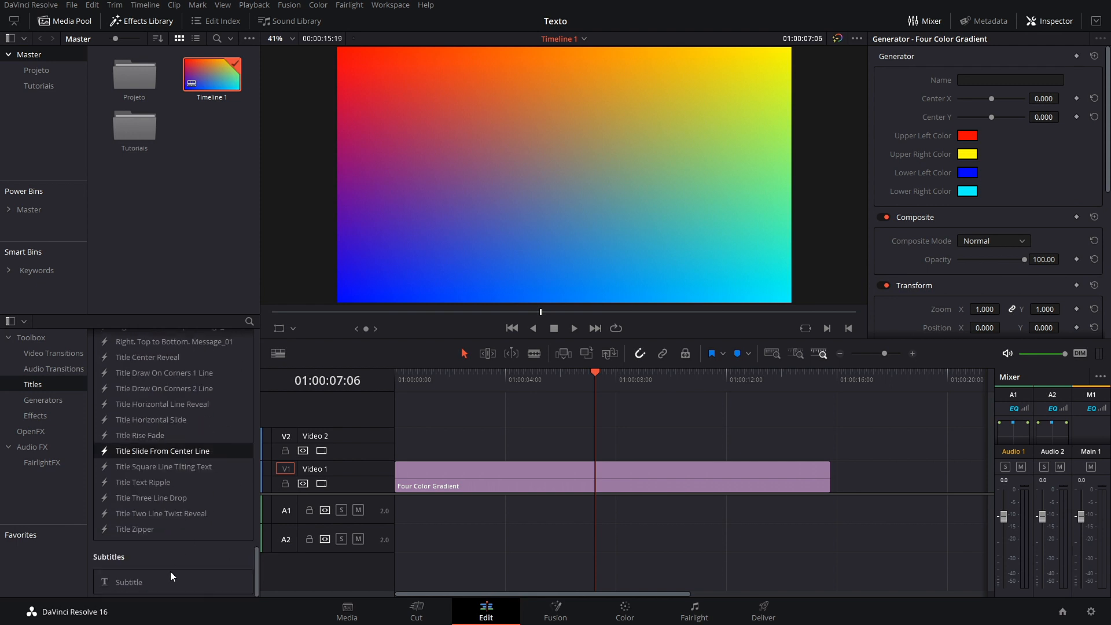
pyautogui.scroll(5, 134, 425)
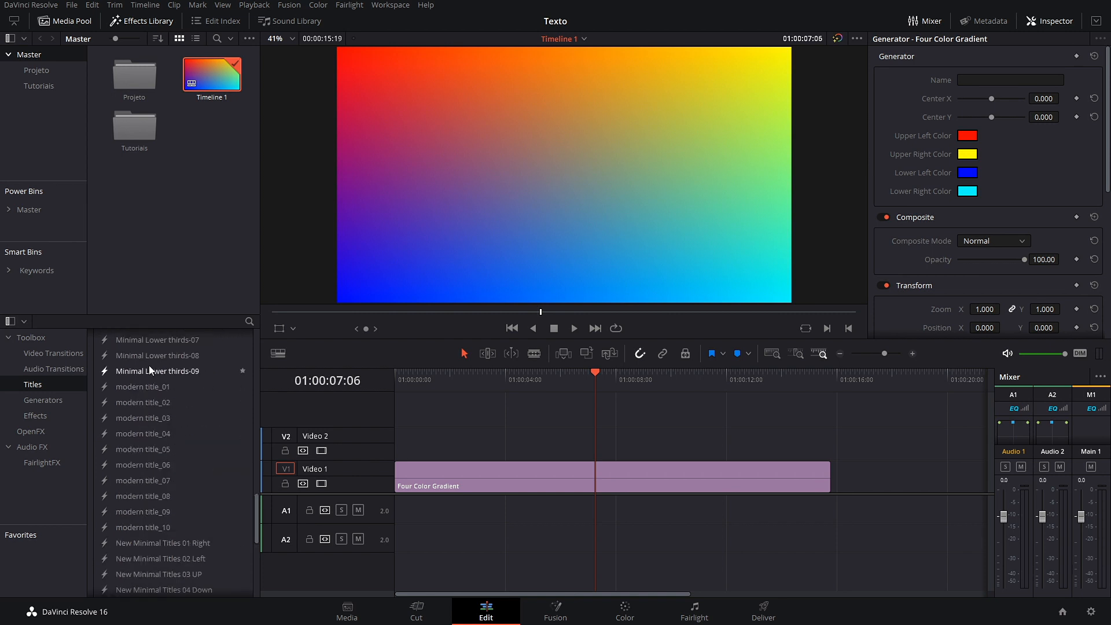
pyautogui.scroll(-5, 149, 369)
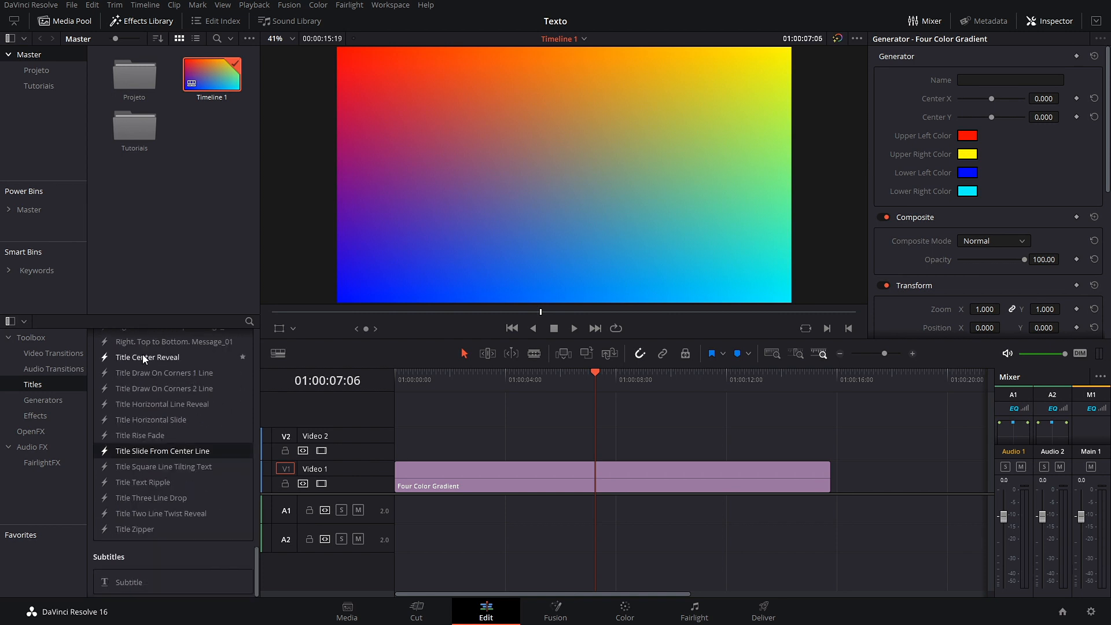
pyautogui.click(118, 584)
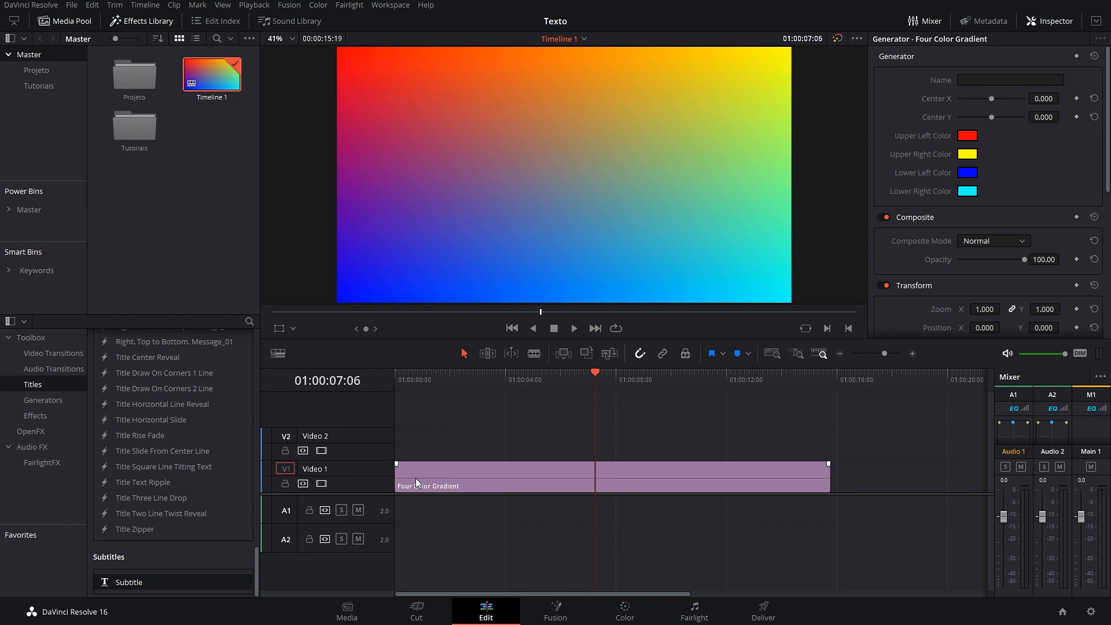
# Step: Add a Subtitle caption on new track ST1 and reset its position to default
pyautogui.click(277, 354)
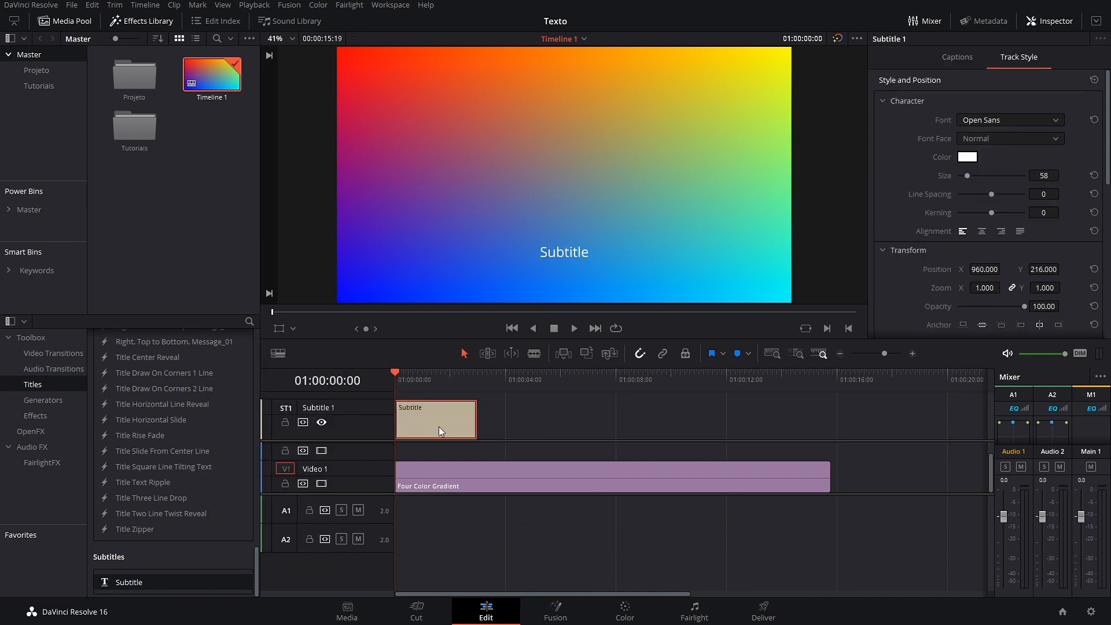
pyautogui.click(1090, 272)
# Step: Replace the caption with 'Se eu quiser qualquer coisa, é só clicar aqui em cima e escrever o que eu quiser'
pyautogui.click(949, 56)
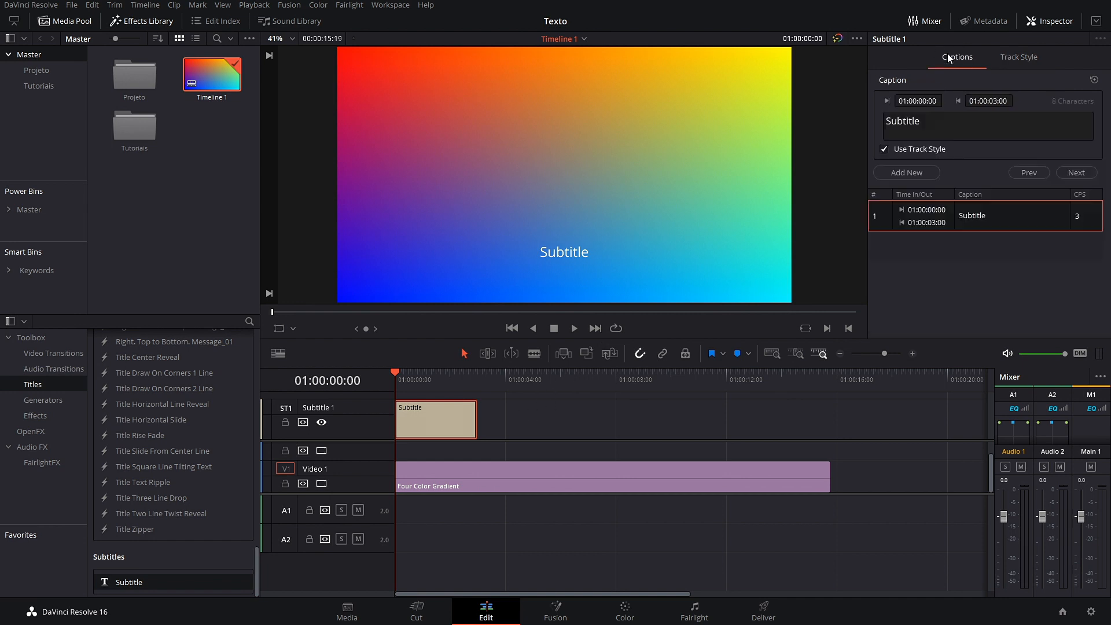
pyautogui.doubleClick(992, 121)
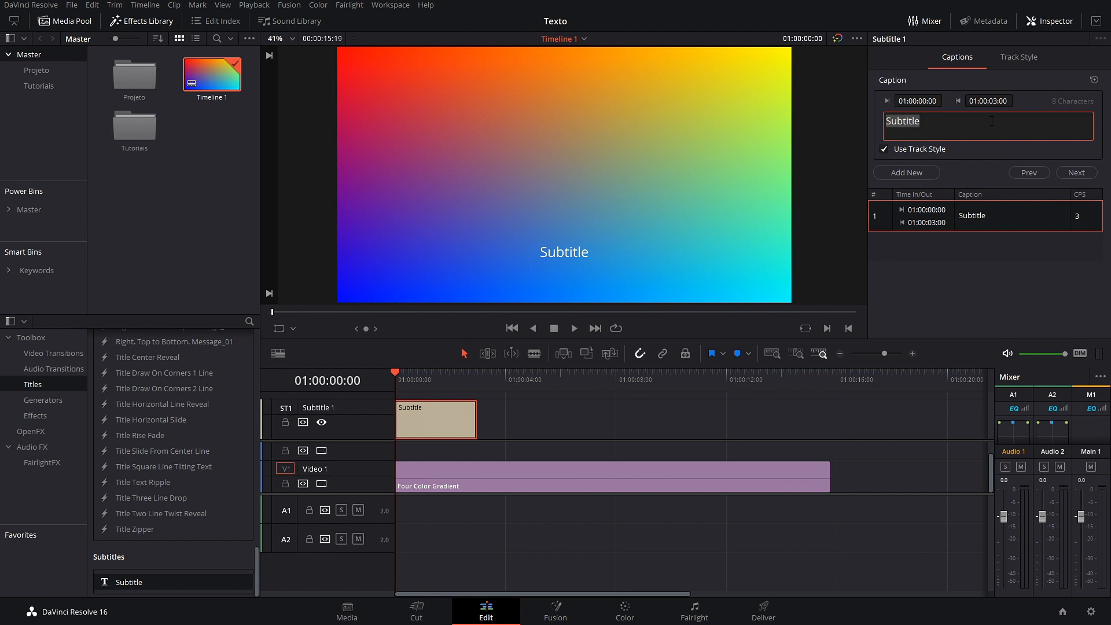
pyautogui.write('sE')
pyautogui.press('BackSpace')
pyautogui.press('BackSpace')
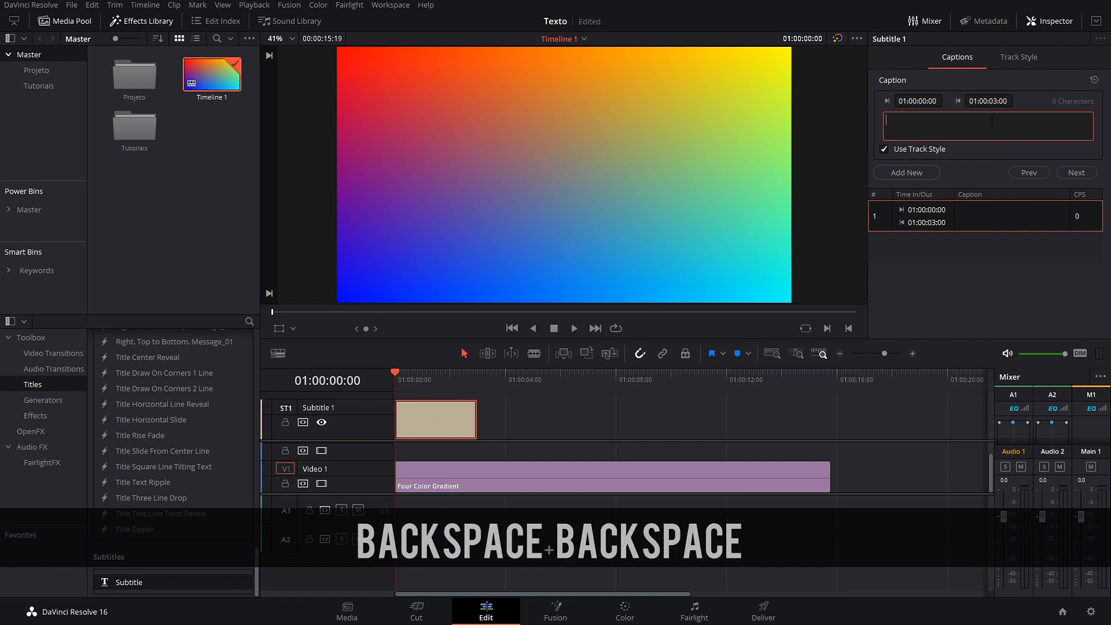
pyautogui.press('capslock')
pyautogui.write('Se eu q')
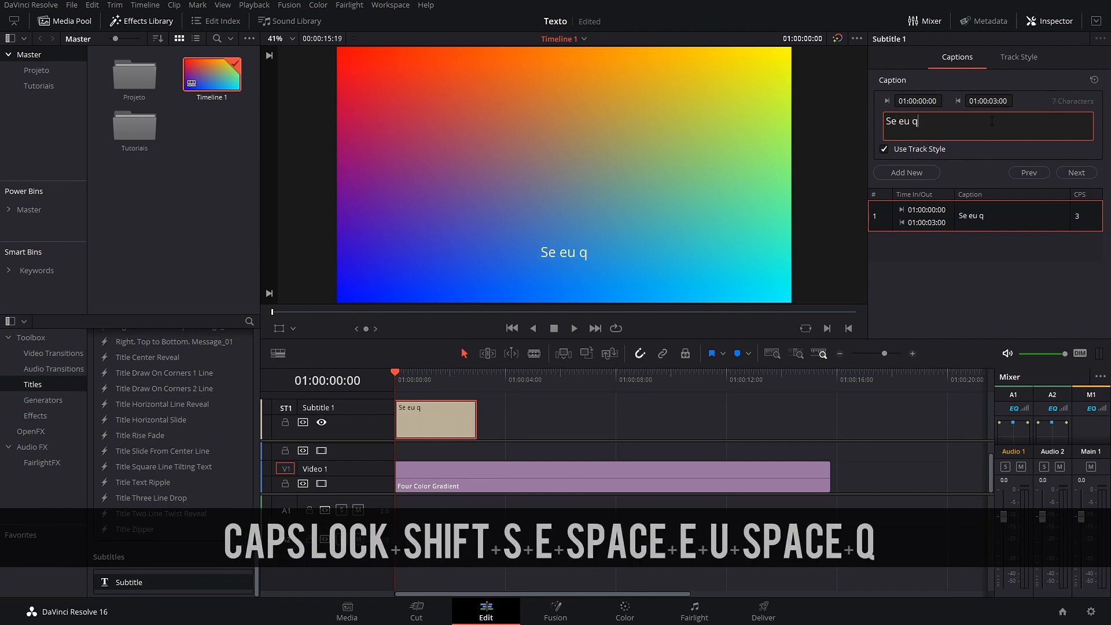
pyautogui.write('uiser qualque')
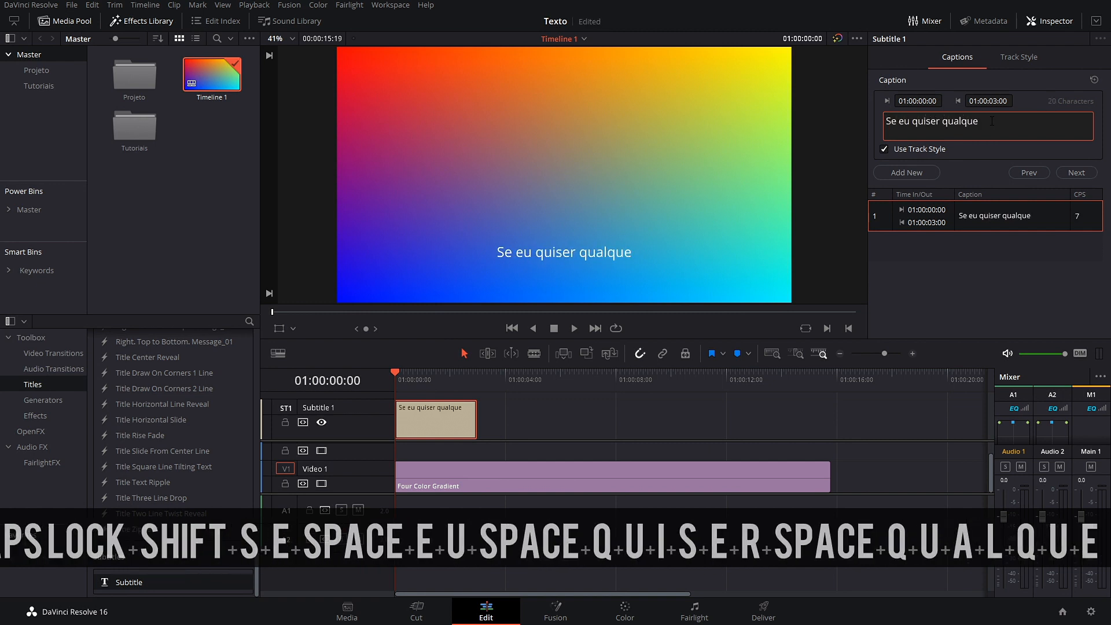
pyautogui.write('r coisa,')
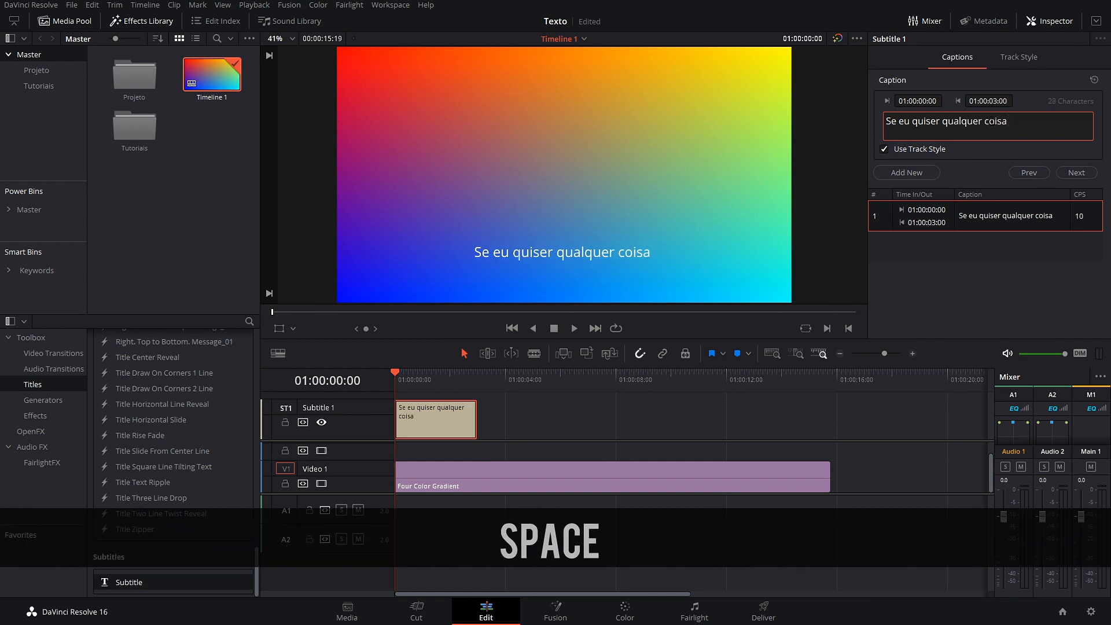
pyautogui.press('BackSpace')
pyautogui.write(', é s')
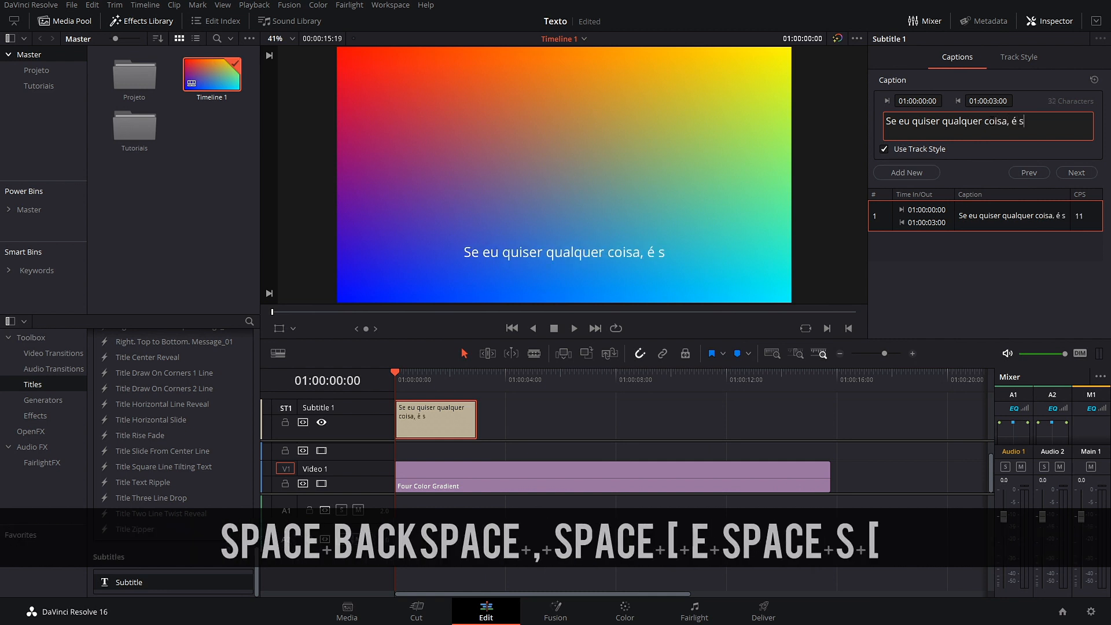
pyautogui.write('ó clicar aqui')
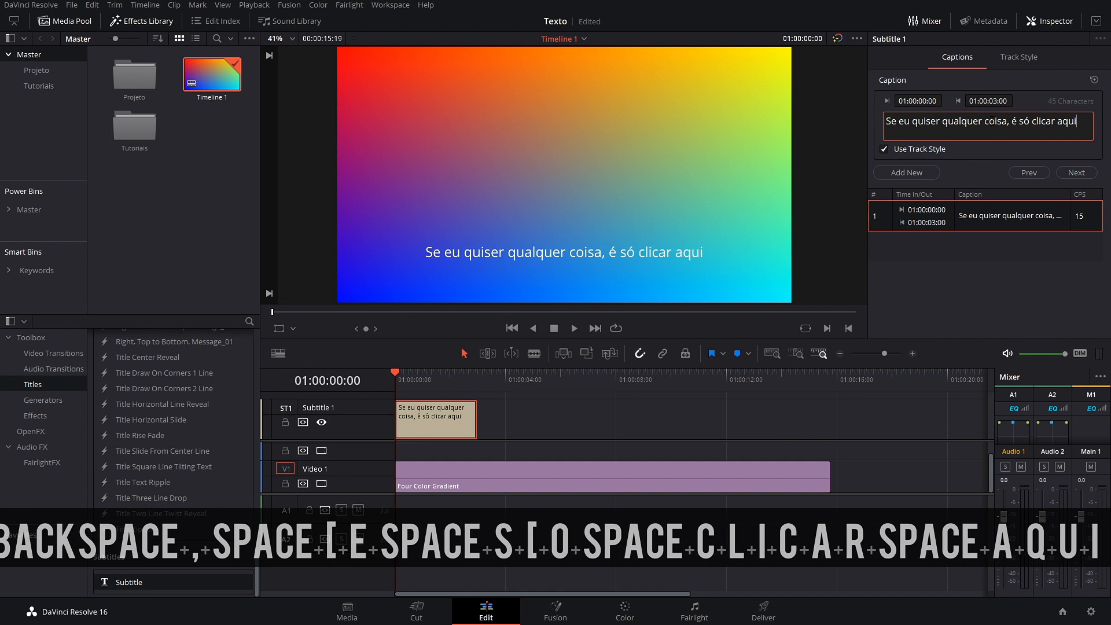
pyautogui.write(' em cima e')
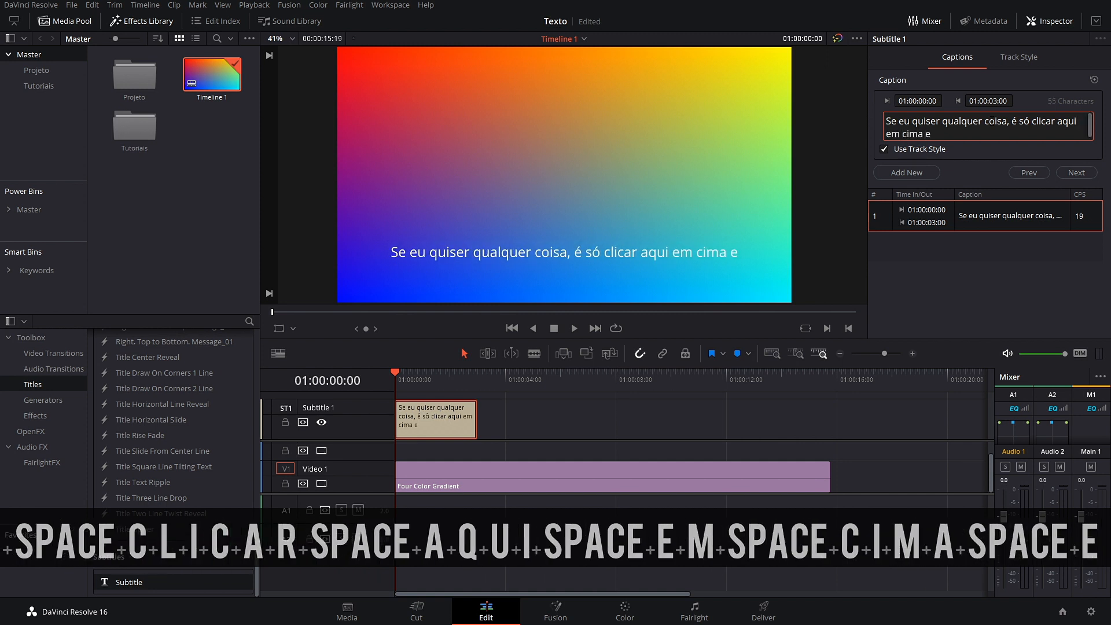
pyautogui.write(' escrever')
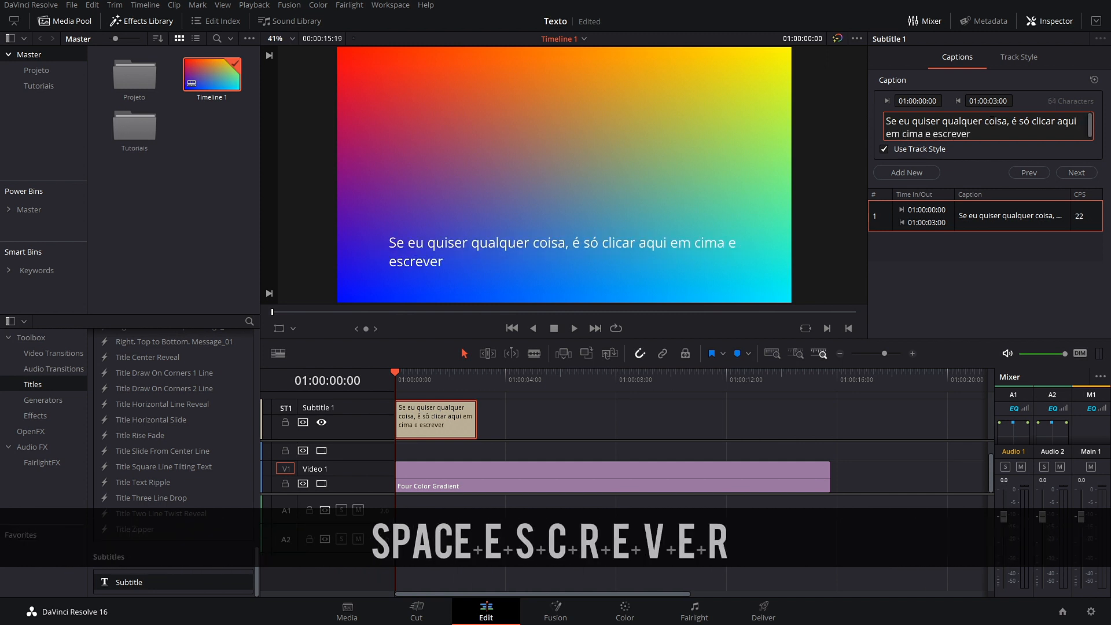
pyautogui.write(' o que eu quiser')
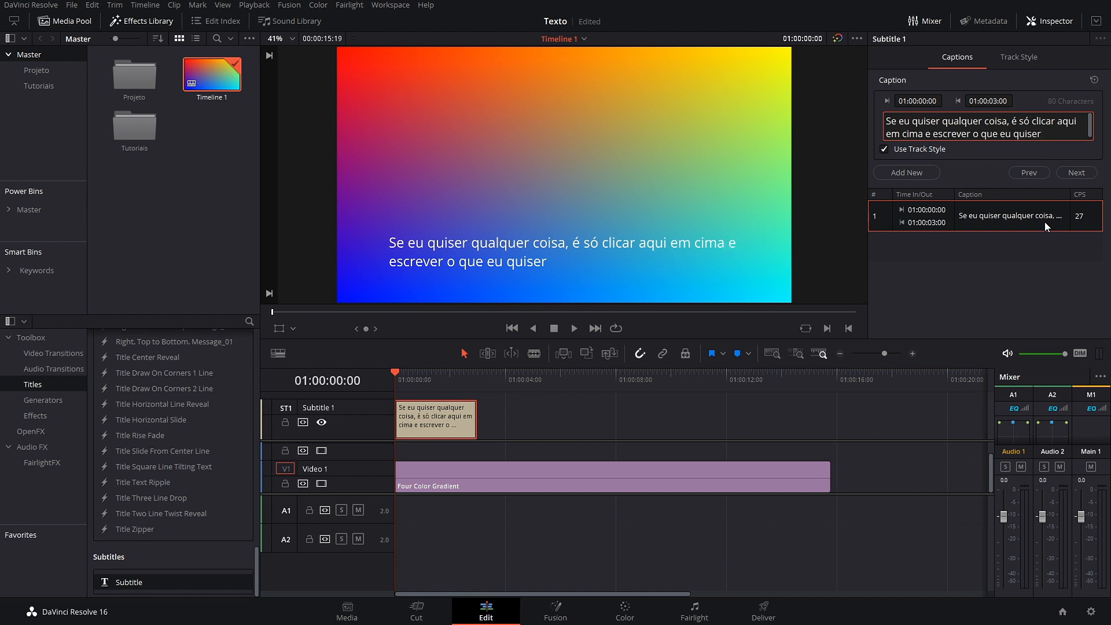
pyautogui.click(1007, 58)
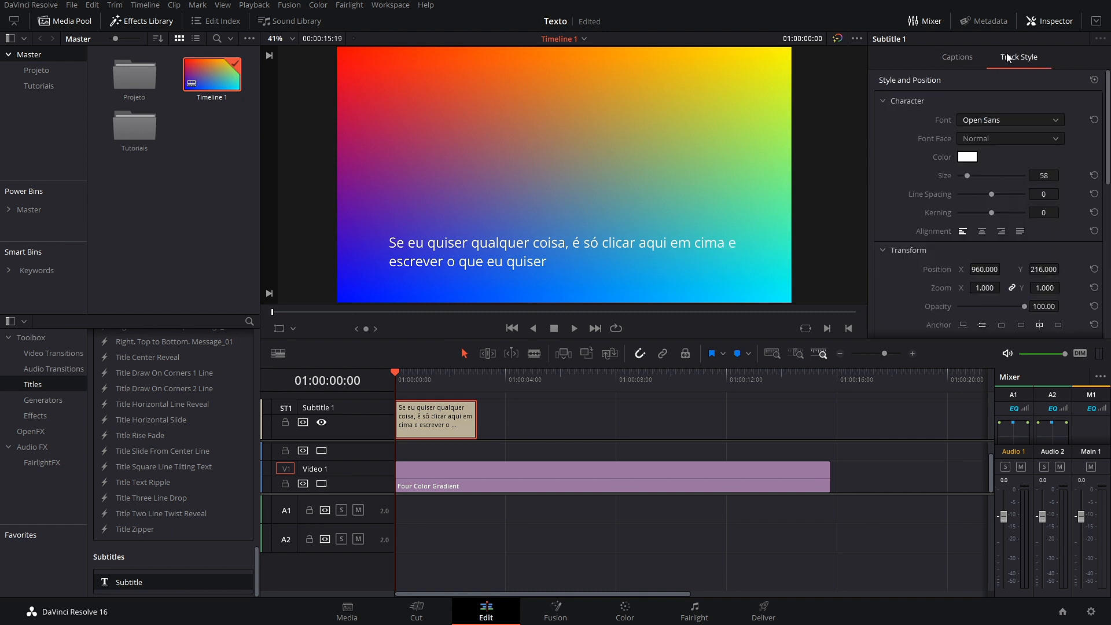
# Step: Try the Olivier font on the subtitle, then revert it to Open Sans
pyautogui.click(1007, 120)
pyautogui.click(992, 212)
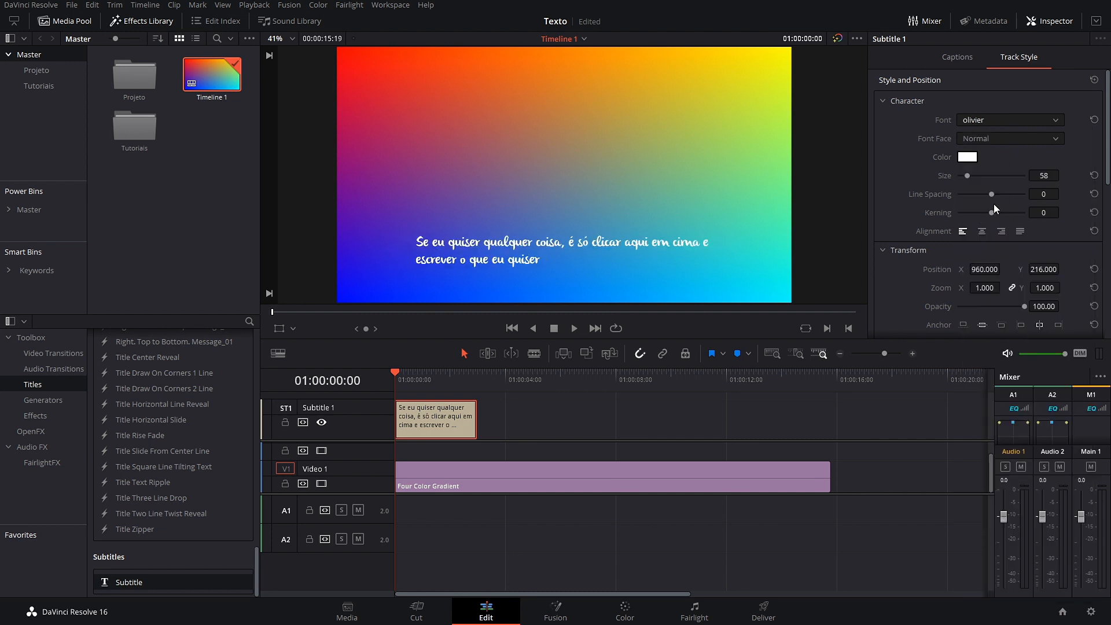
pyautogui.scroll(-2, 992, 120)
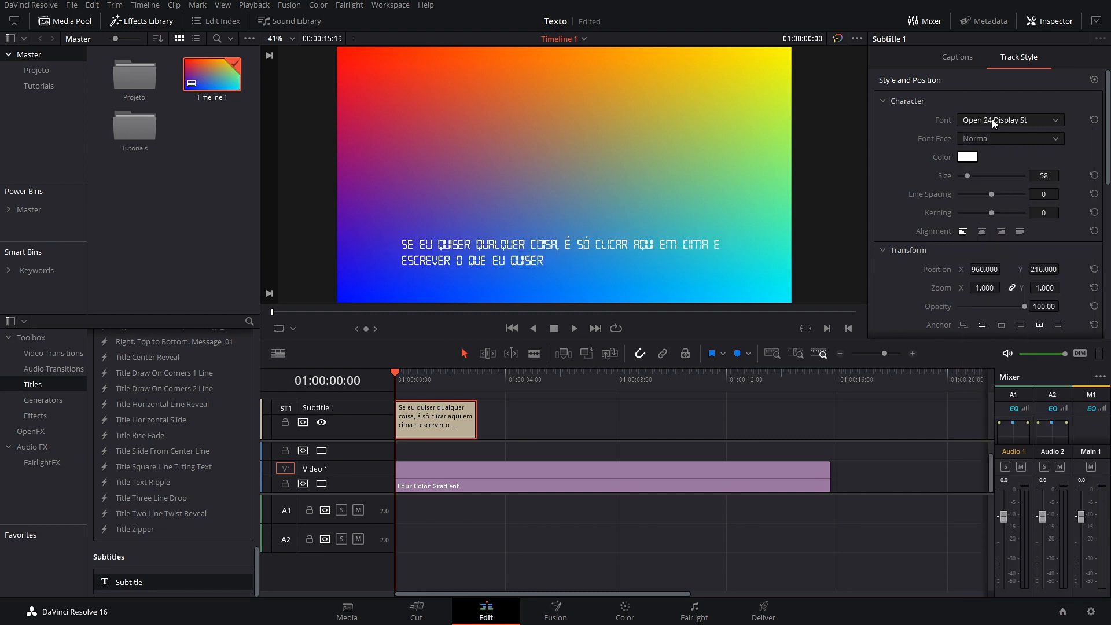
pyautogui.scroll(-1, 992, 119)
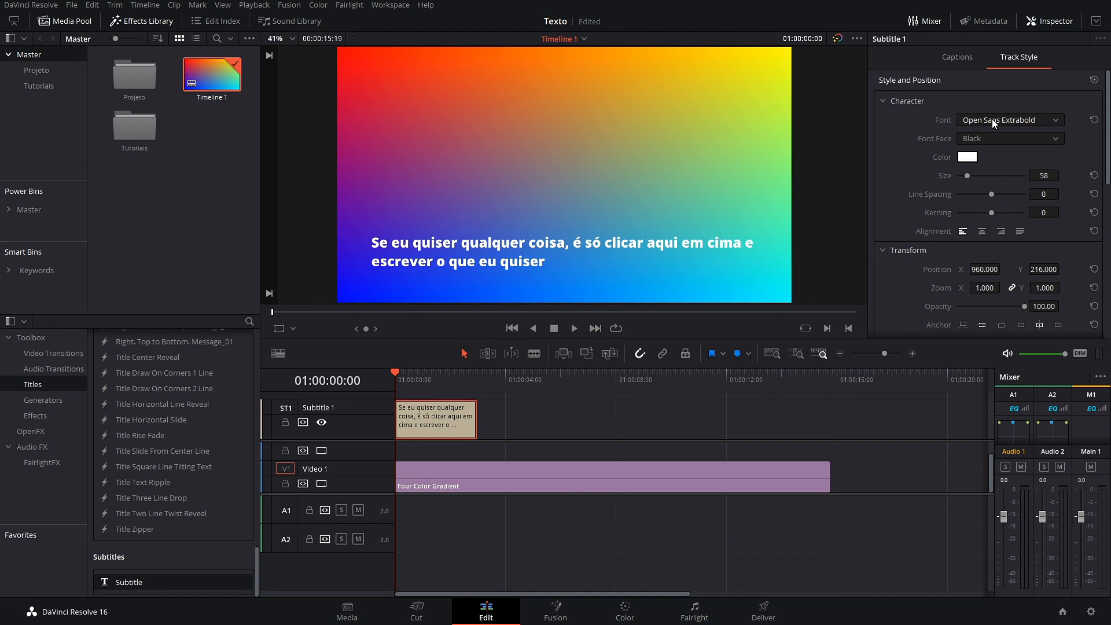
pyautogui.scroll(-4, 994, 121)
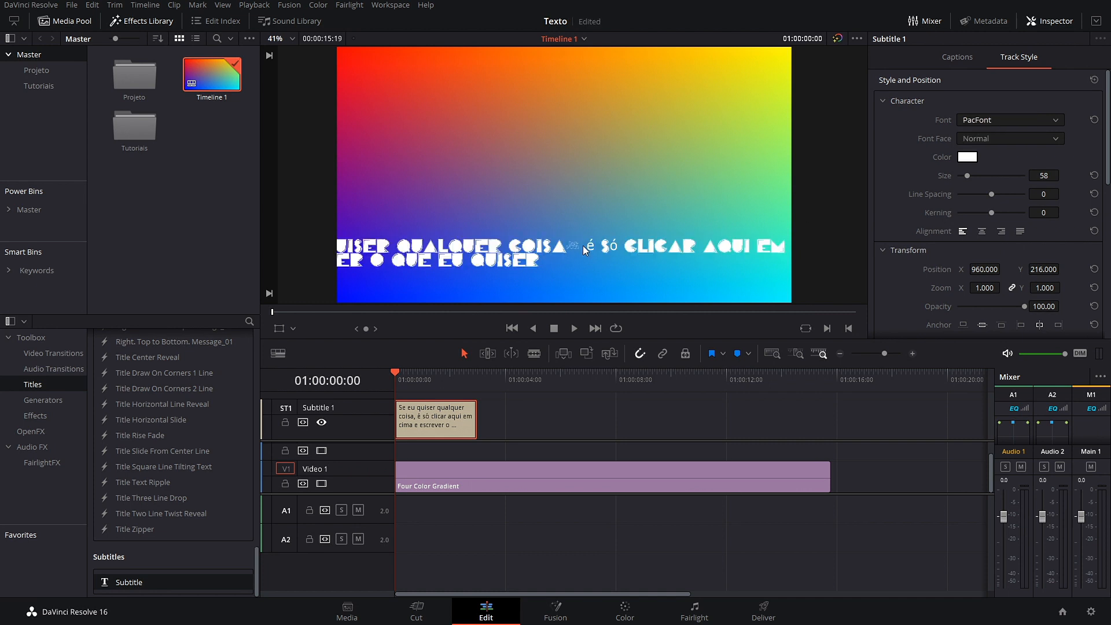
pyautogui.click(982, 124)
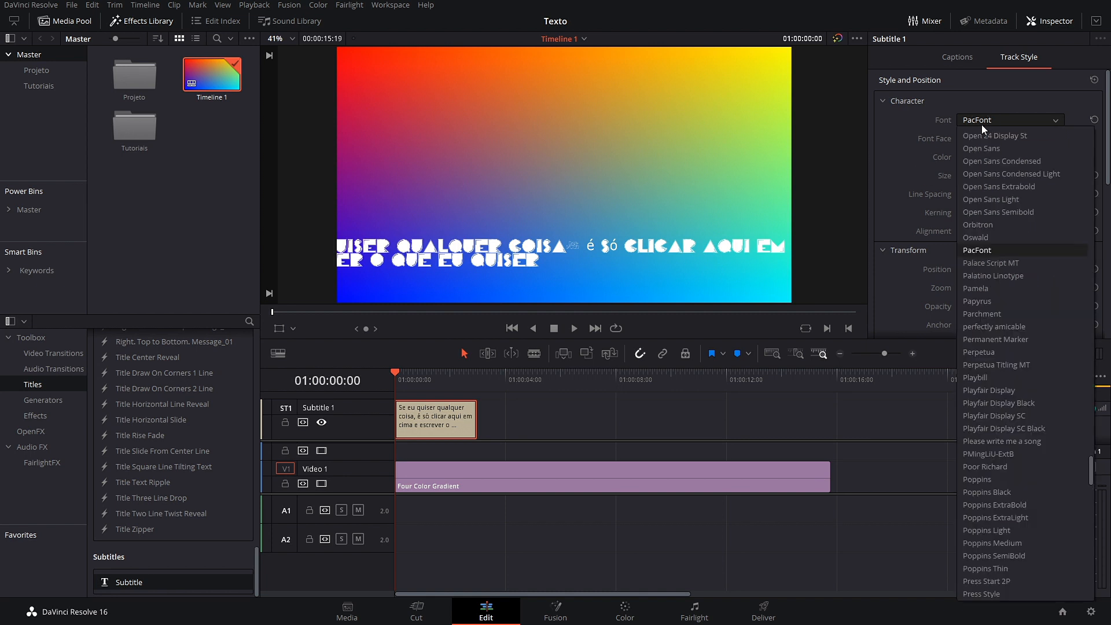
pyautogui.click(985, 148)
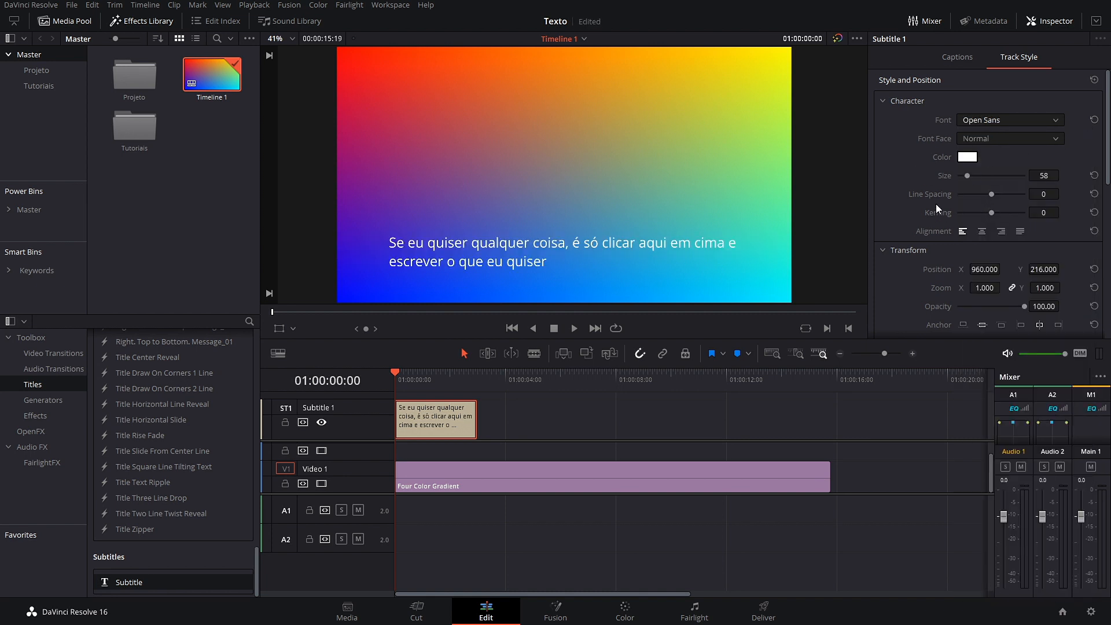
# Step: Try Poppins Black, then settle on Poppins Medium as the subtitle font
pyautogui.click(1007, 125)
pyautogui.scroll(-8, 999, 221)
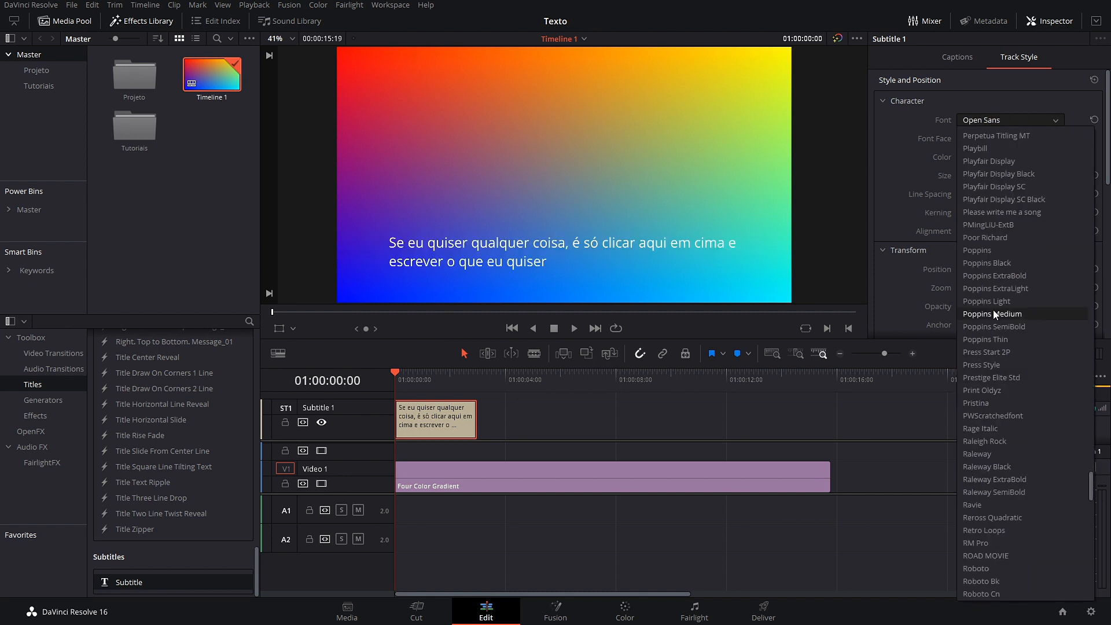
pyautogui.click(996, 264)
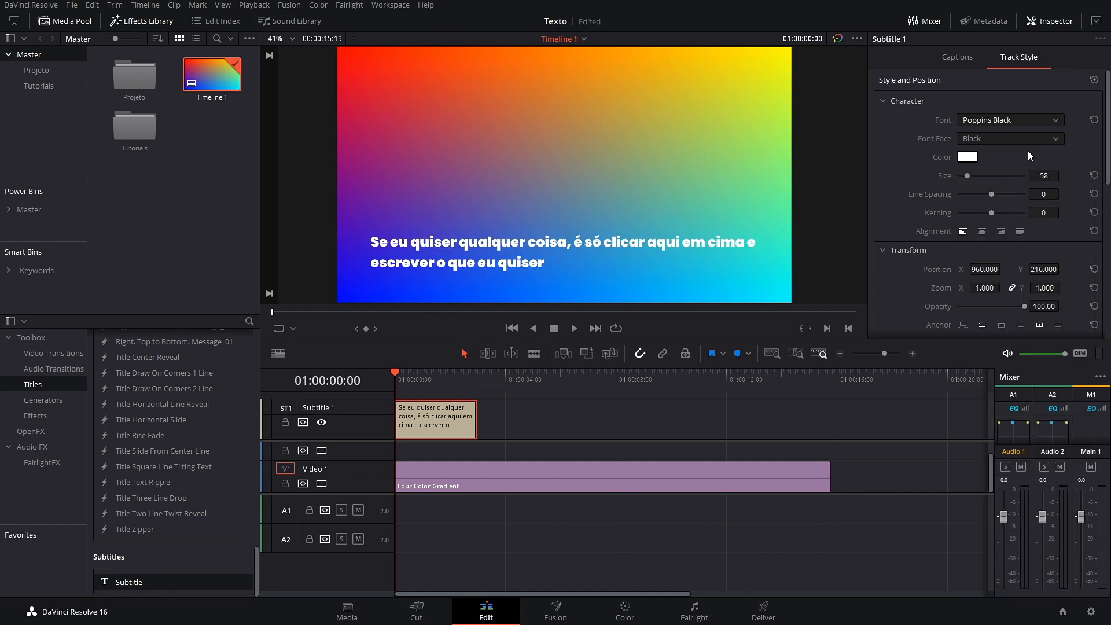
pyautogui.click(1019, 119)
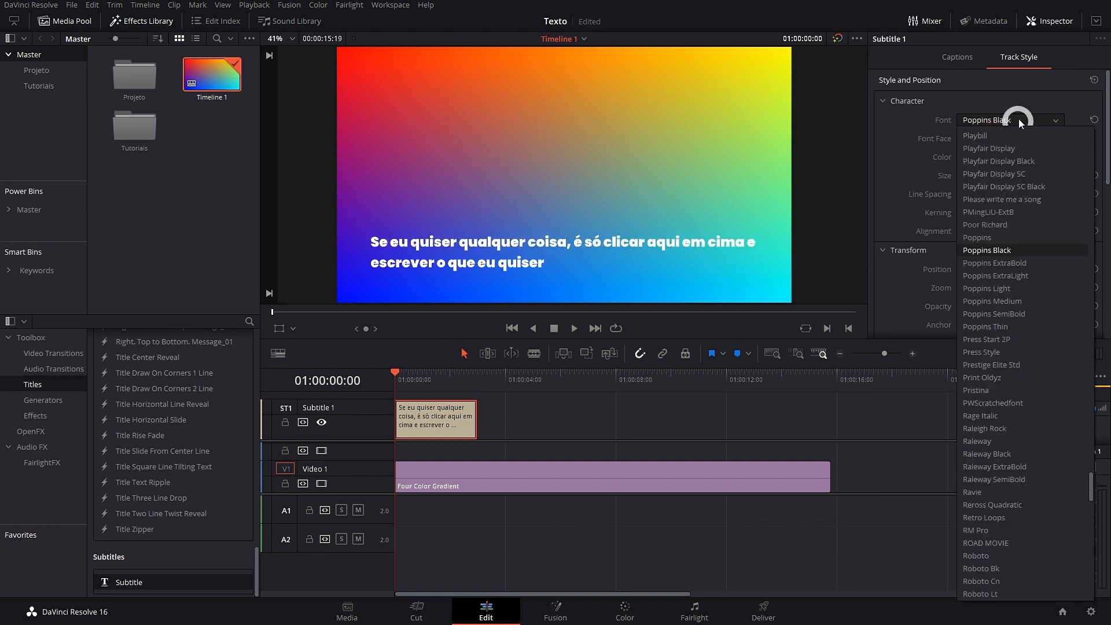
pyautogui.click(997, 300)
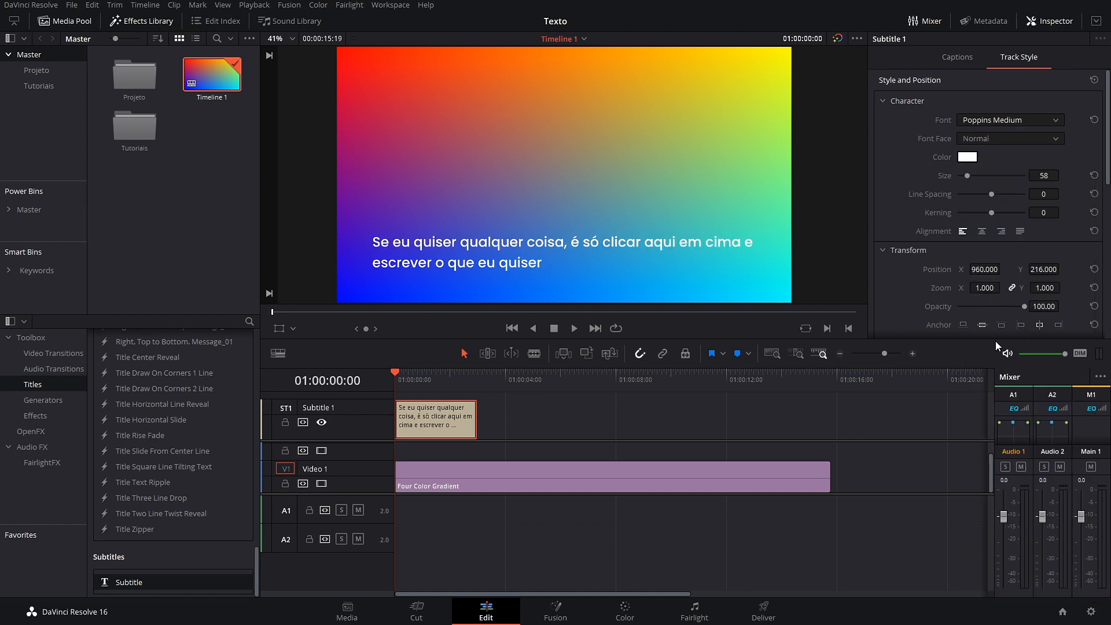
pyautogui.click(963, 60)
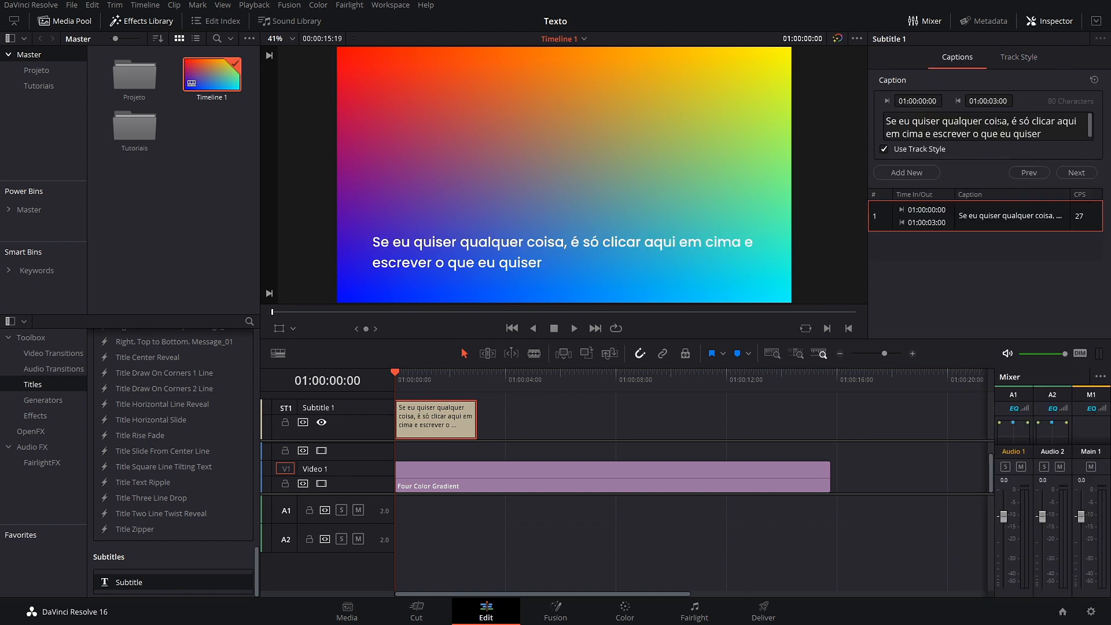
# Step: Insert a line break before 'clicar' so the caption wraps onto a second line
pyautogui.click(1032, 122)
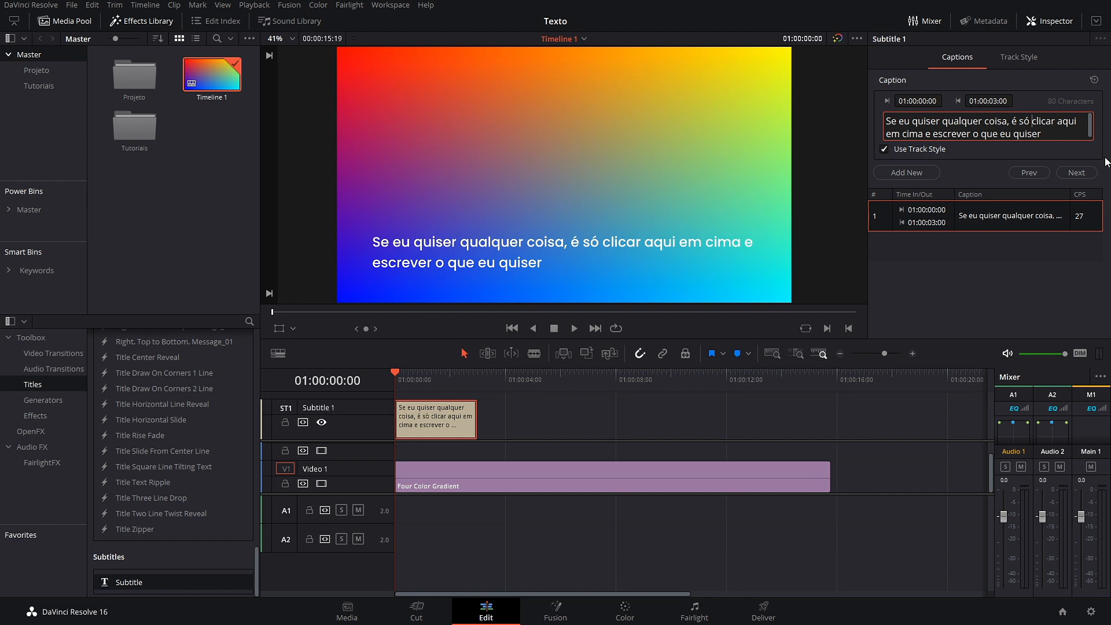
pyautogui.press('Return')
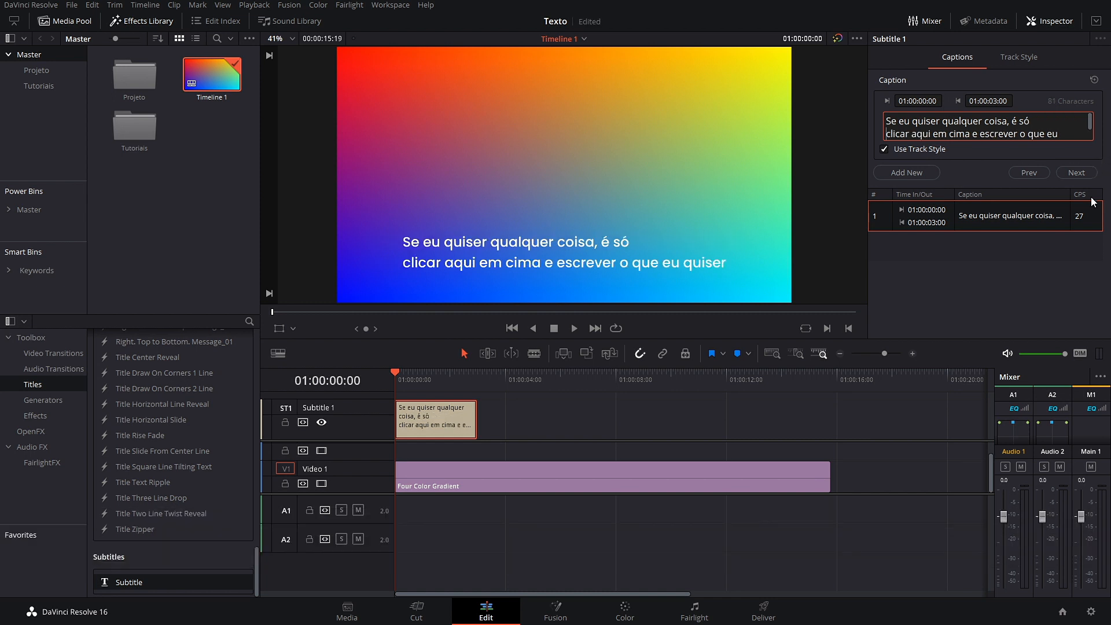
# Step: Center-align the subtitle lines and set the font face to Italic after trying Bold
pyautogui.click(1011, 58)
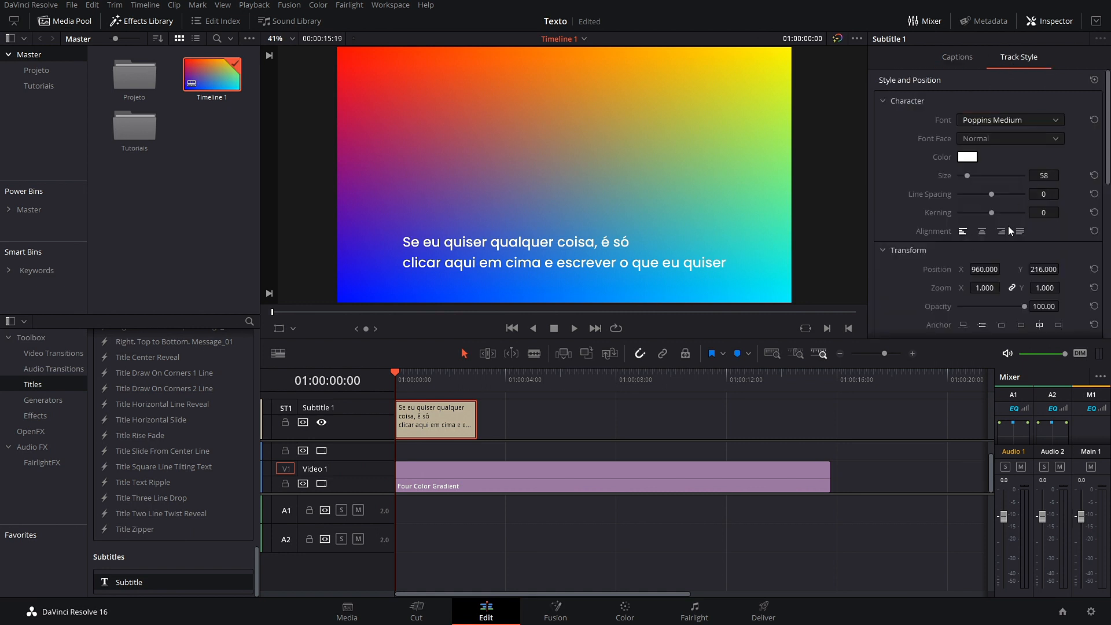
pyautogui.click(983, 231)
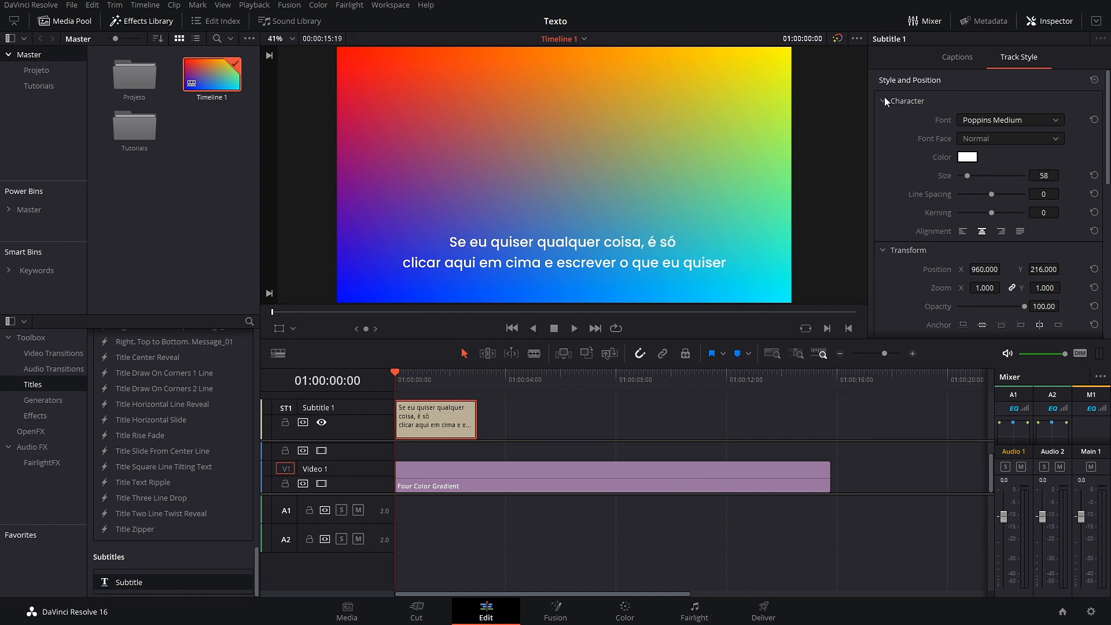
pyautogui.click(972, 139)
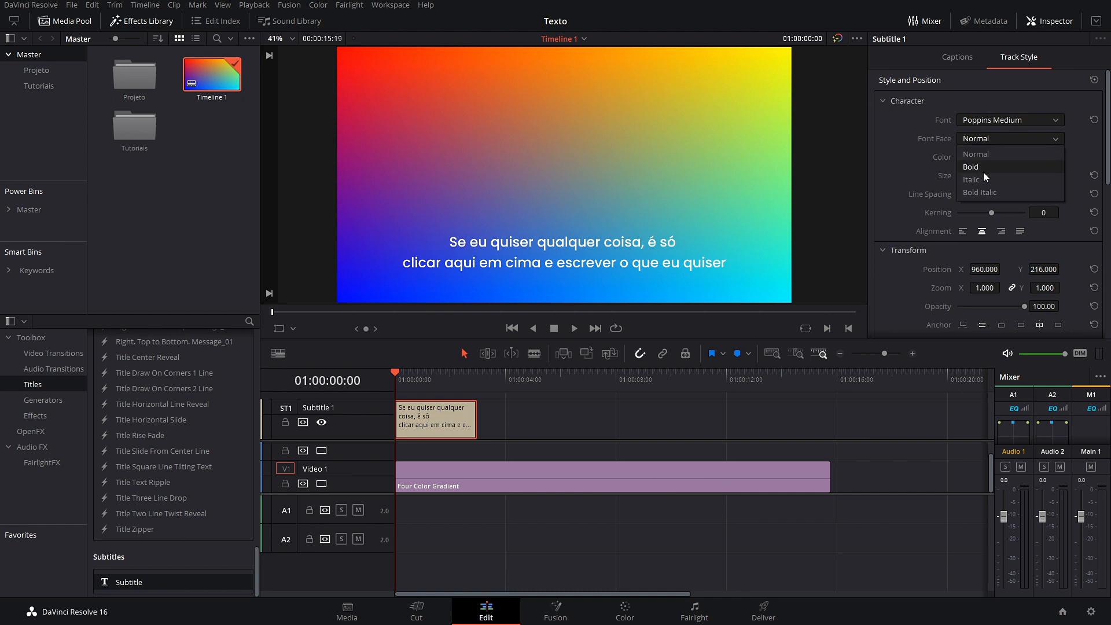
pyautogui.click(982, 168)
pyautogui.click(1011, 141)
pyautogui.click(991, 179)
# Step: Keep the text colour white, set size 49, line spacing -18 and kerning 0
pyautogui.click(968, 157)
pyautogui.moveTo(595, 214); pyautogui.dragTo(528, 315)
pyautogui.click(520, 275)
pyautogui.click(687, 409)
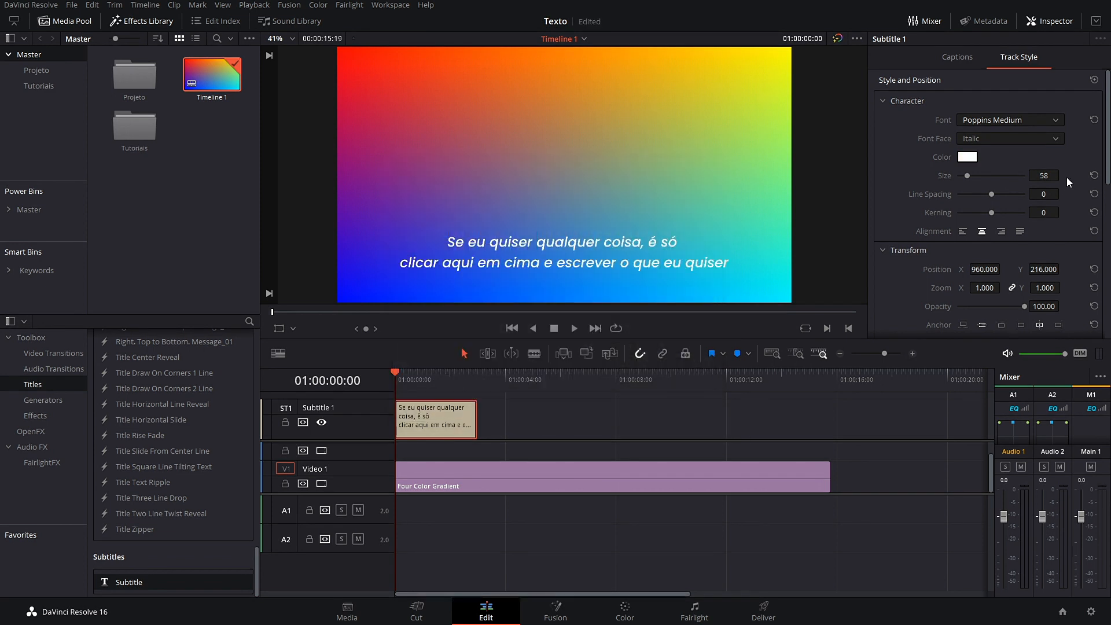
pyautogui.moveTo(1038, 175); pyautogui.dragTo(1080, 175)
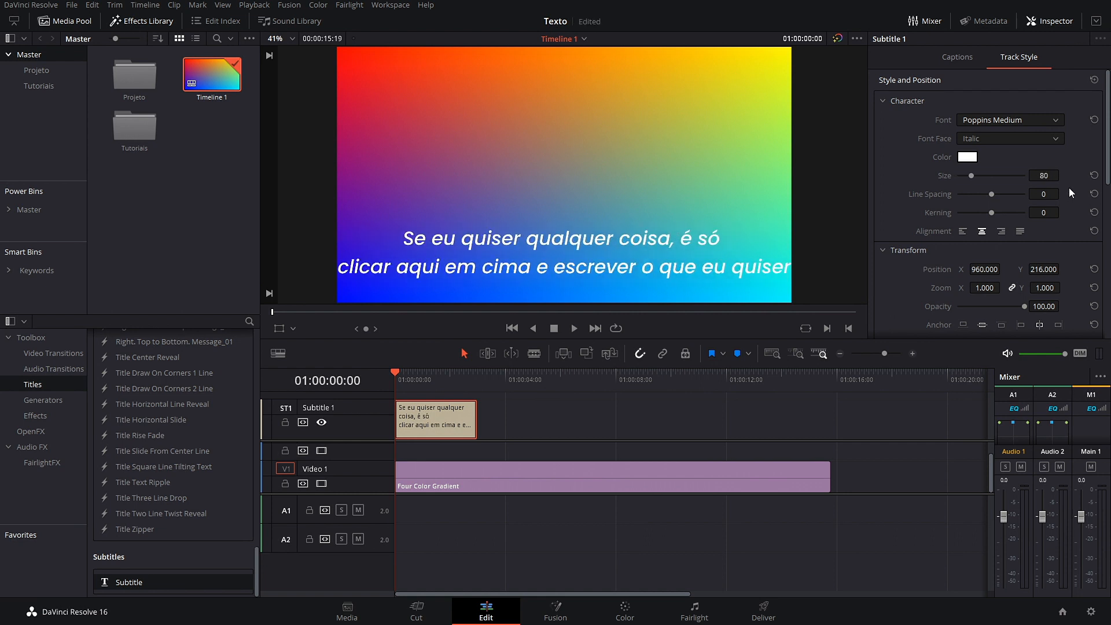
pyautogui.moveTo(1054, 197)
pyautogui.mouseDown()
pyautogui.moveTo(1063, 194)
pyautogui.moveTo(1020, 176)
pyautogui.moveTo(1063, 175)
pyautogui.moveTo(1047, 196)
pyautogui.mouseUp()
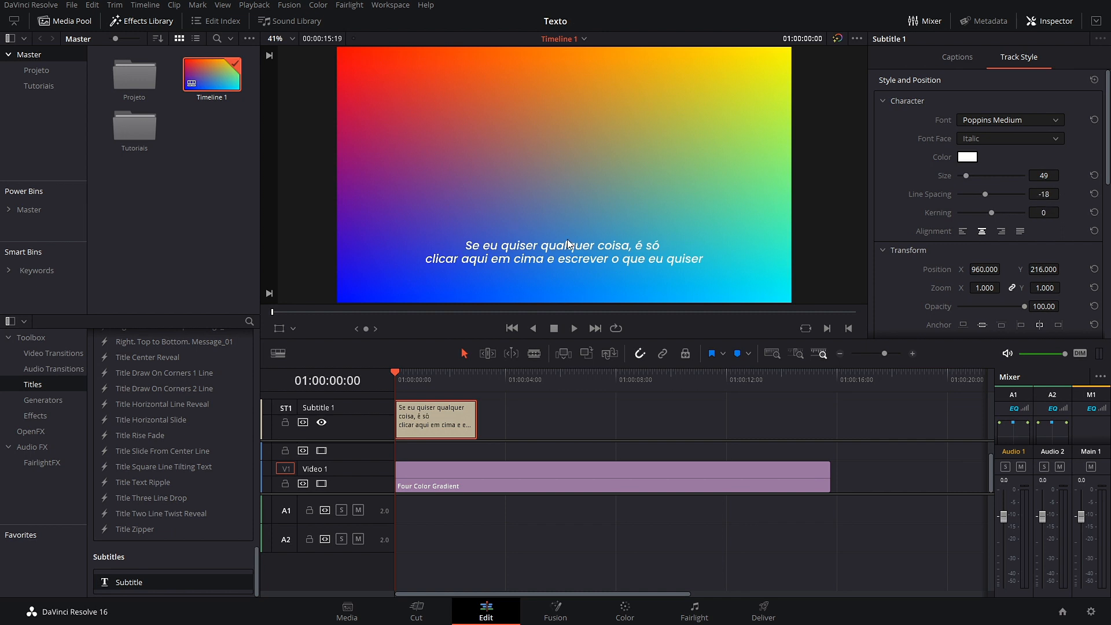
pyautogui.moveTo(1030, 213); pyautogui.dragTo(1045, 213)
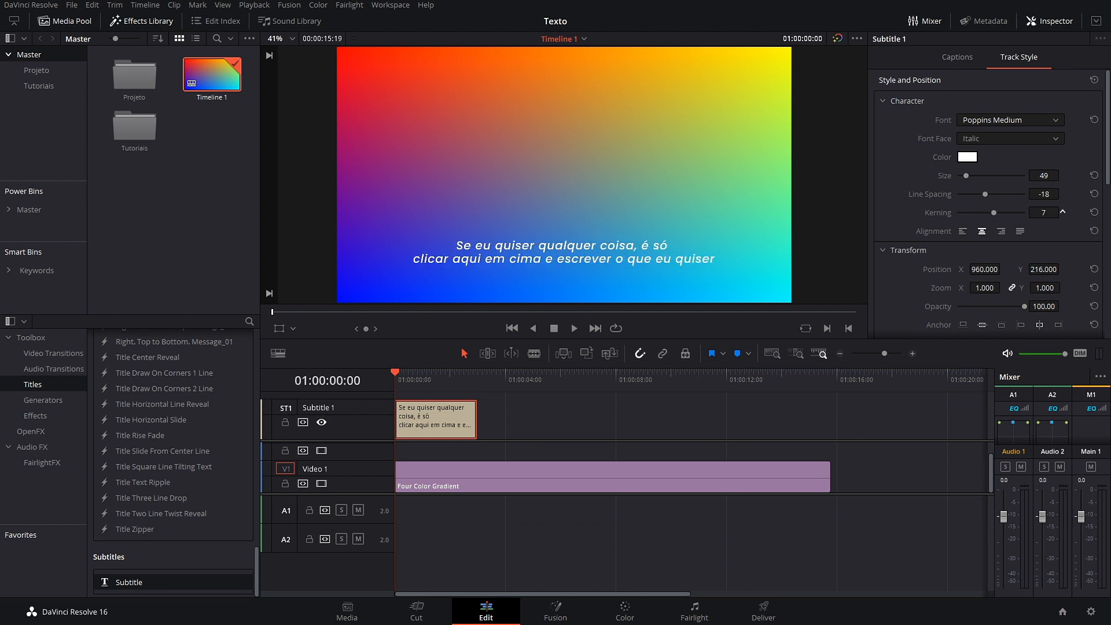
pyautogui.doubleClick(944, 214)
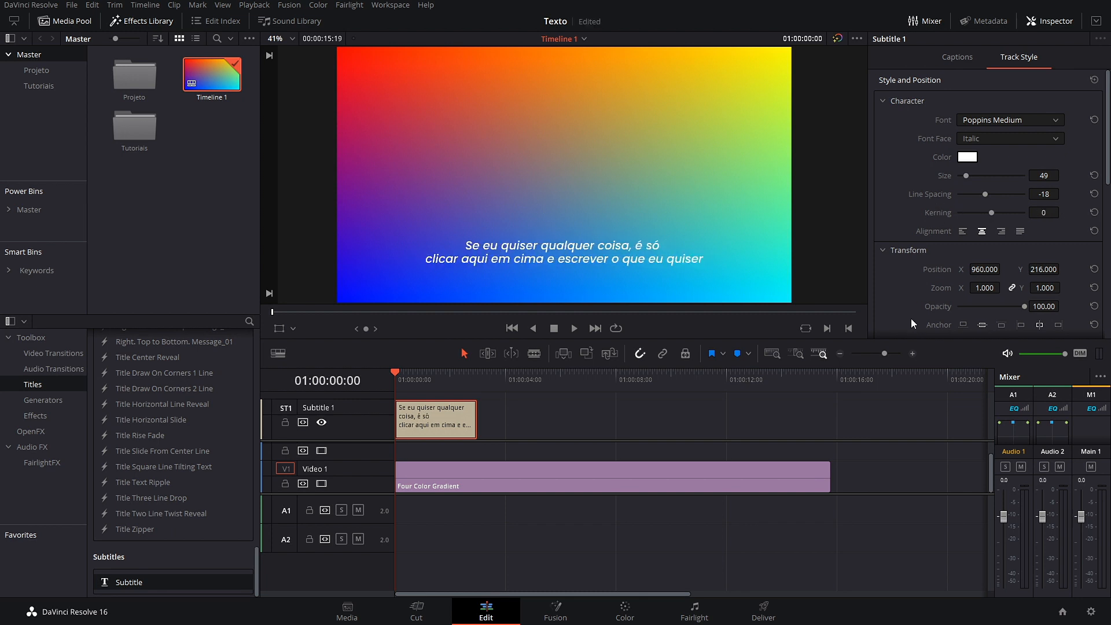
# Step: Save, lower the subtitle to Position Y 151, reset zoom to 1, and set size 50
pyautogui.hotkey('ctrl', 's')
pyautogui.moveTo(1050, 269); pyautogui.dragTo(1028, 269)
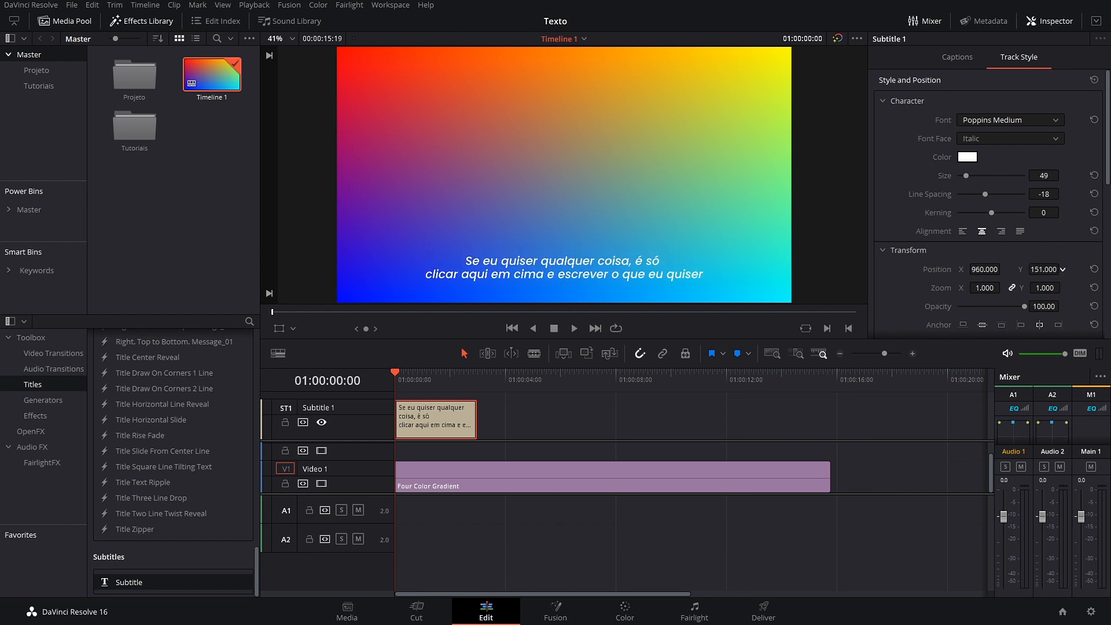
pyautogui.scroll(-3, 910, 287)
pyautogui.moveTo(978, 220)
pyautogui.mouseDown()
pyautogui.moveTo(1019, 220)
pyautogui.moveTo(972, 220)
pyautogui.mouseUp()
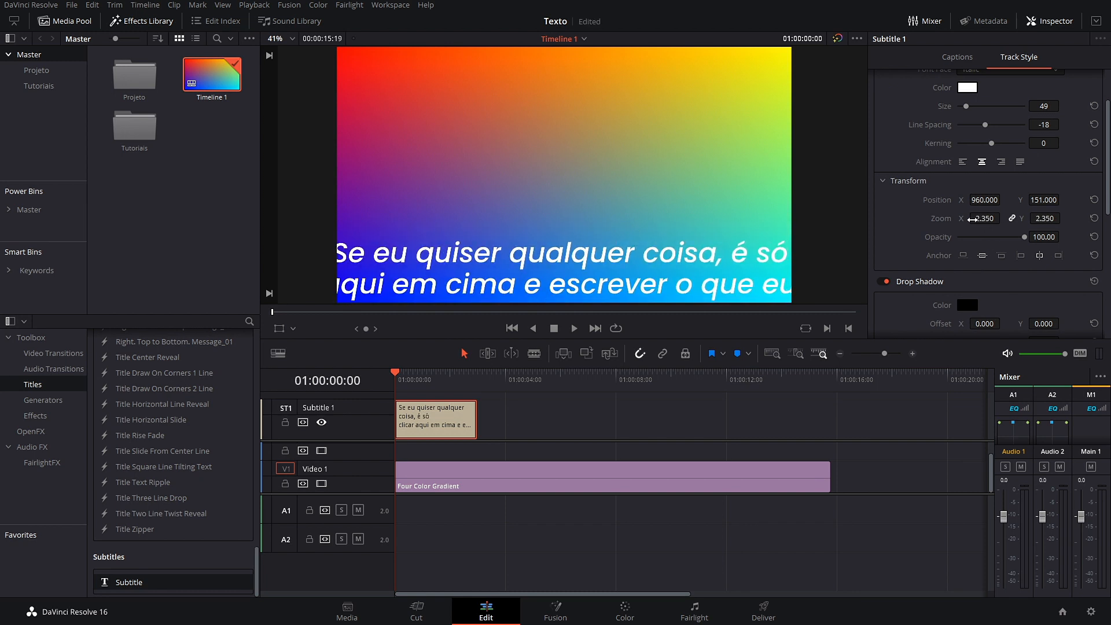
pyautogui.doubleClick(939, 220)
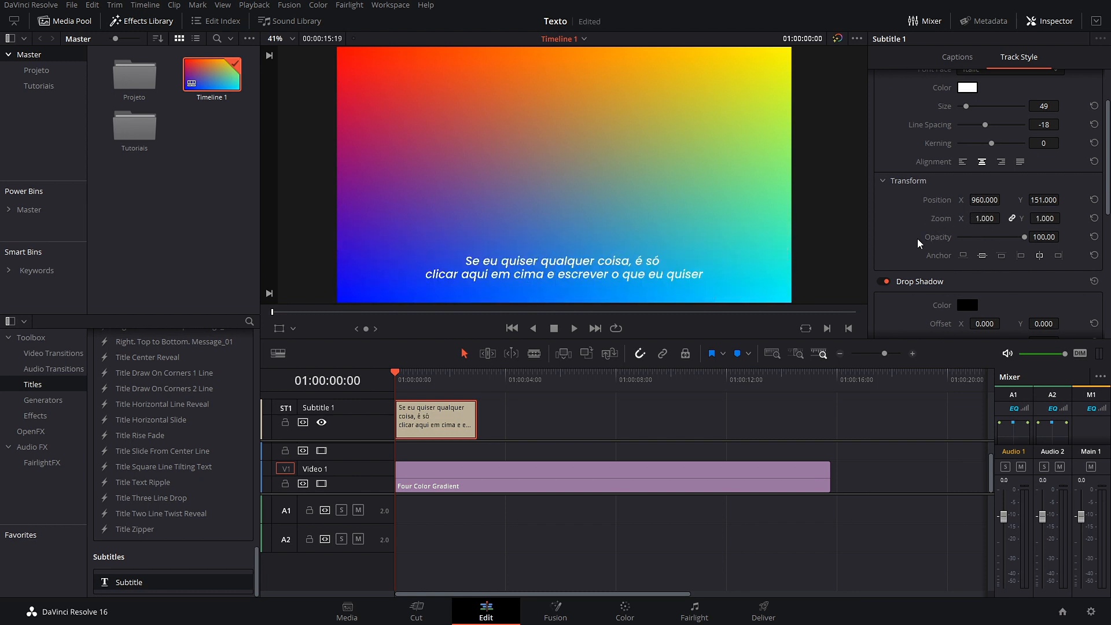
pyautogui.scroll(2, 918, 232)
pyautogui.moveTo(966, 176)
pyautogui.mouseDown()
pyautogui.moveTo(1029, 178)
pyautogui.moveTo(958, 176)
pyautogui.moveTo(976, 182)
pyautogui.mouseUp()
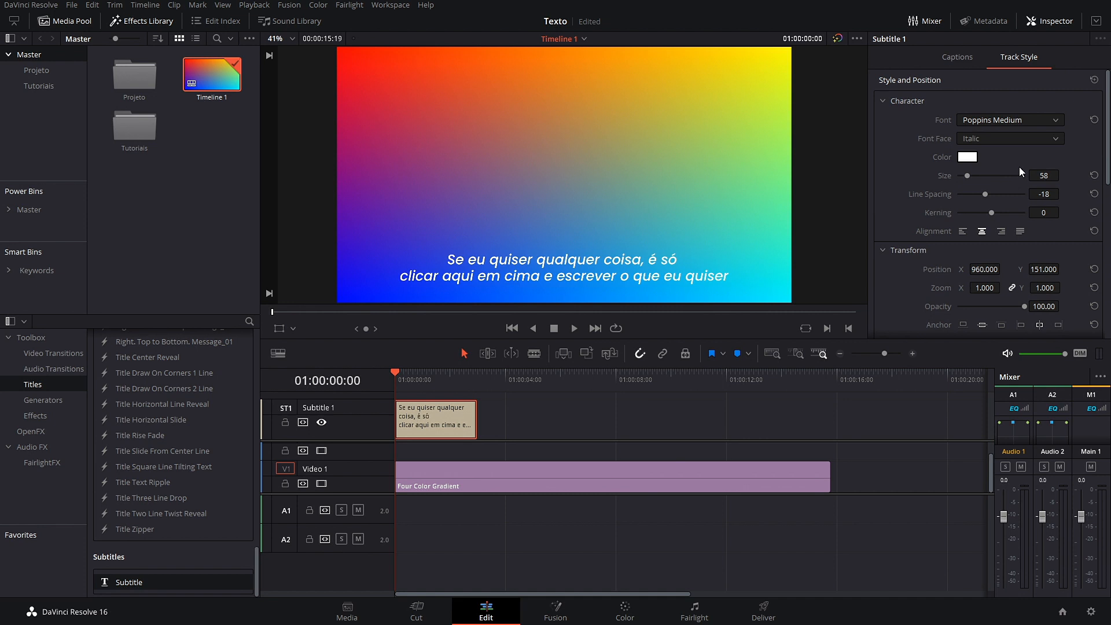
pyautogui.moveTo(1044, 171); pyautogui.dragTo(1035, 172)
pyautogui.scroll(-3, 945, 194)
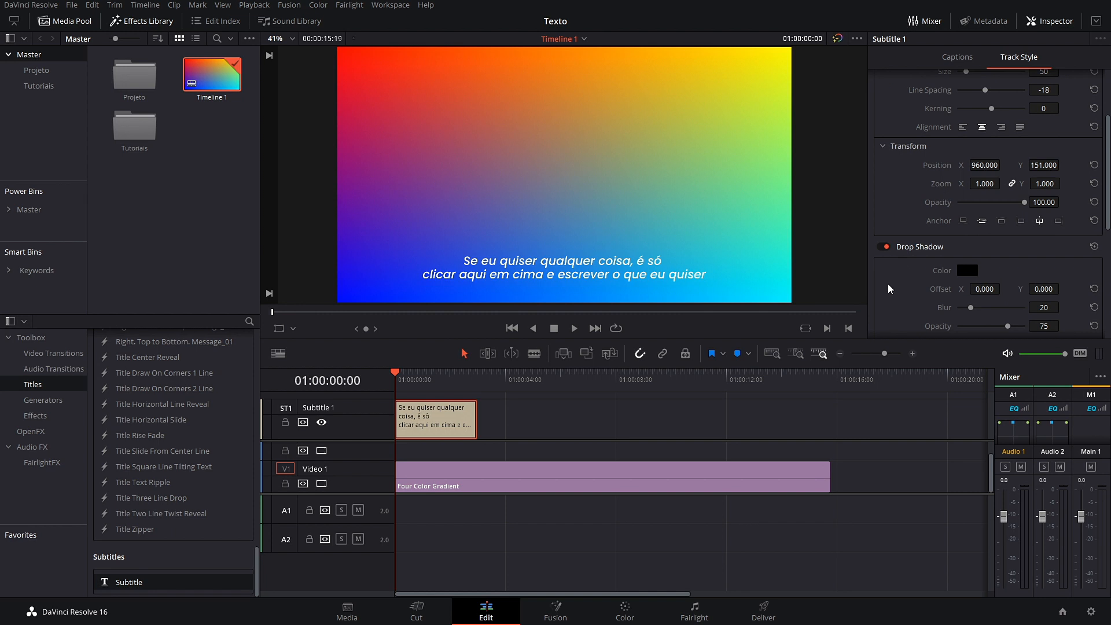
# Step: Add a drop shadow with offset 6/-5, blur 100 and opacity 46, then save
pyautogui.scroll(-1, 909, 267)
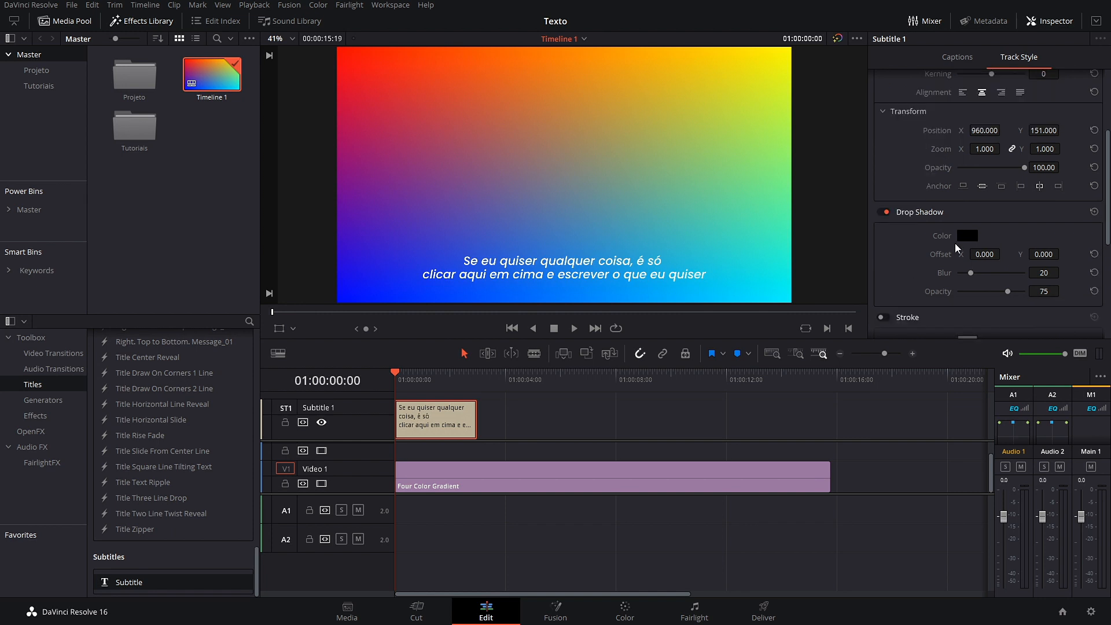
pyautogui.moveTo(984, 254); pyautogui.dragTo(1063, 253)
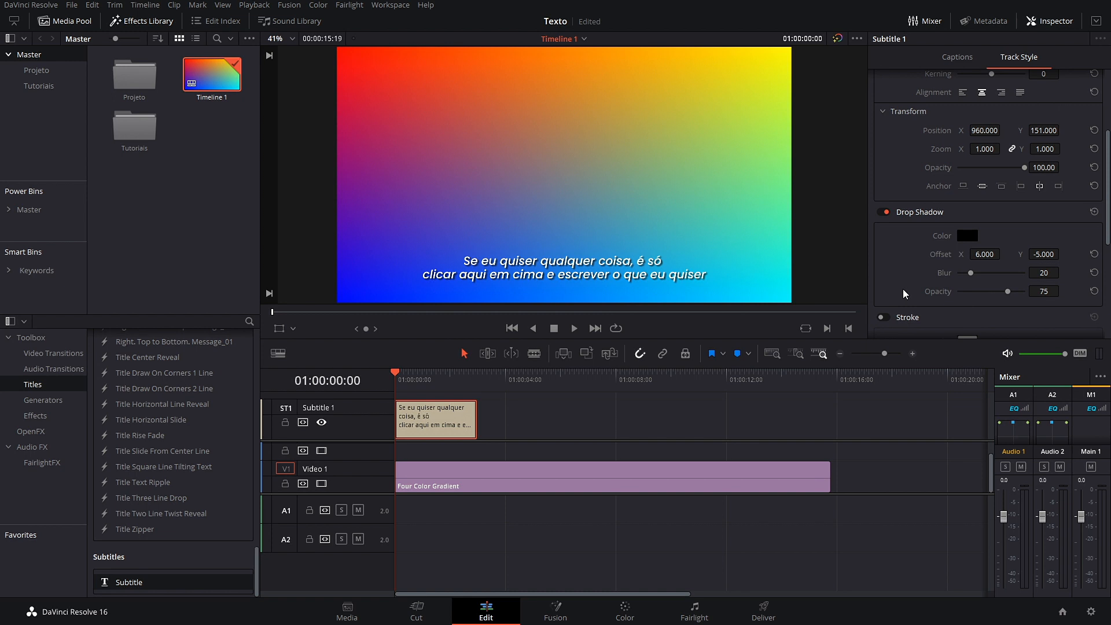
pyautogui.moveTo(971, 277); pyautogui.dragTo(1073, 281)
pyautogui.click(1008, 293)
pyautogui.moveTo(1008, 294); pyautogui.dragTo(988, 296)
pyautogui.hotkey('ctrl', 's')
# Step: Try a black stroke on the subtitle, then set its size to 0 and switch it off
pyautogui.scroll(-3, 919, 226)
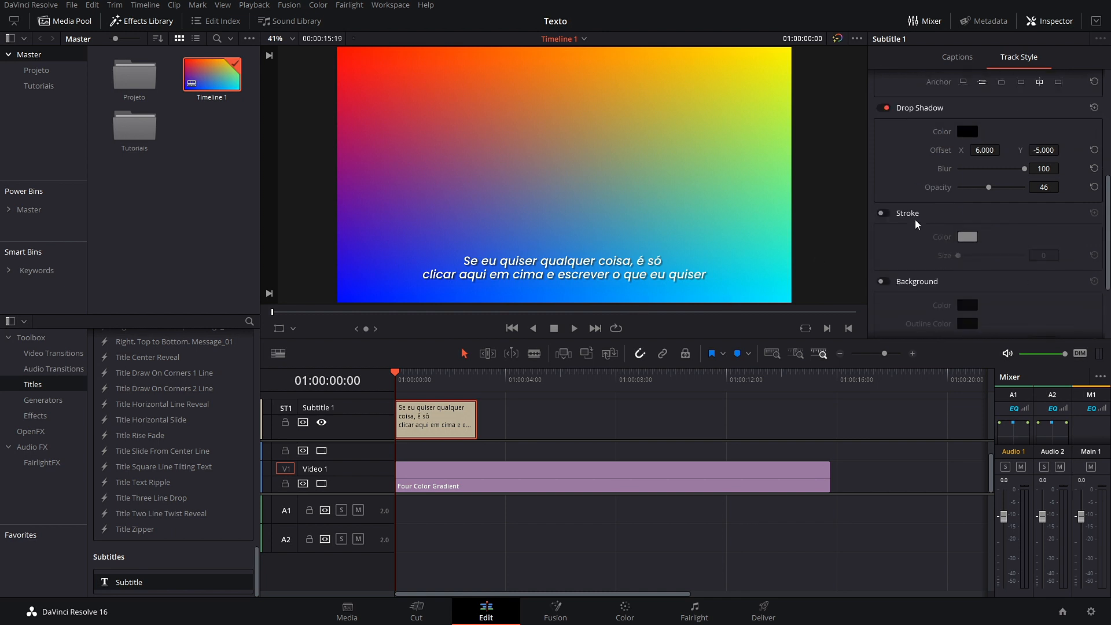
pyautogui.click(882, 213)
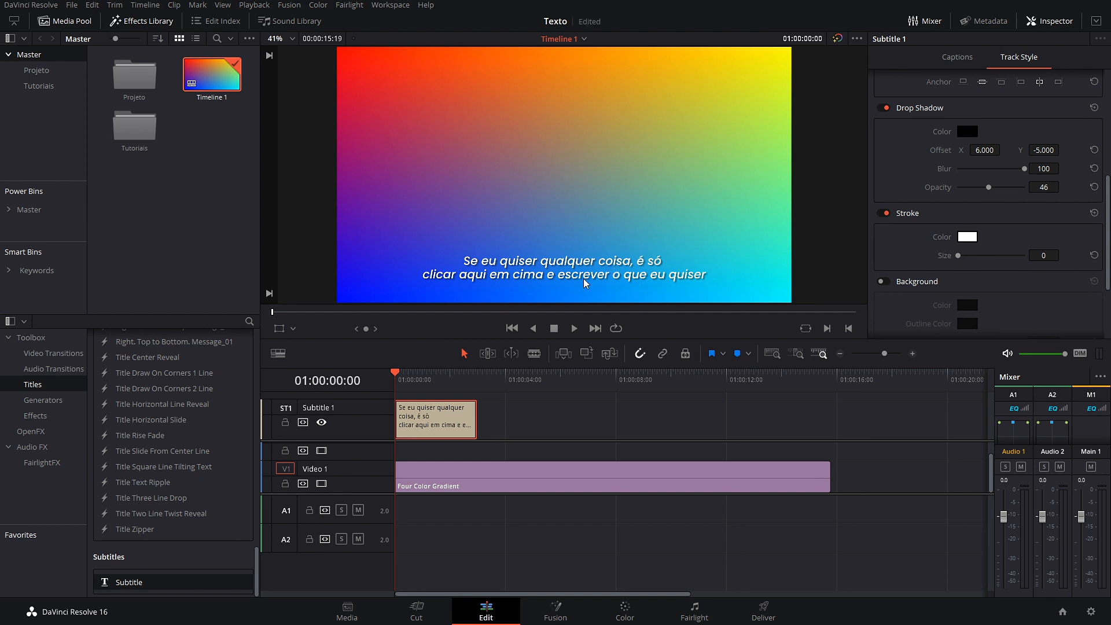
pyautogui.hotkey('ctrl', 's')
pyautogui.click(968, 237)
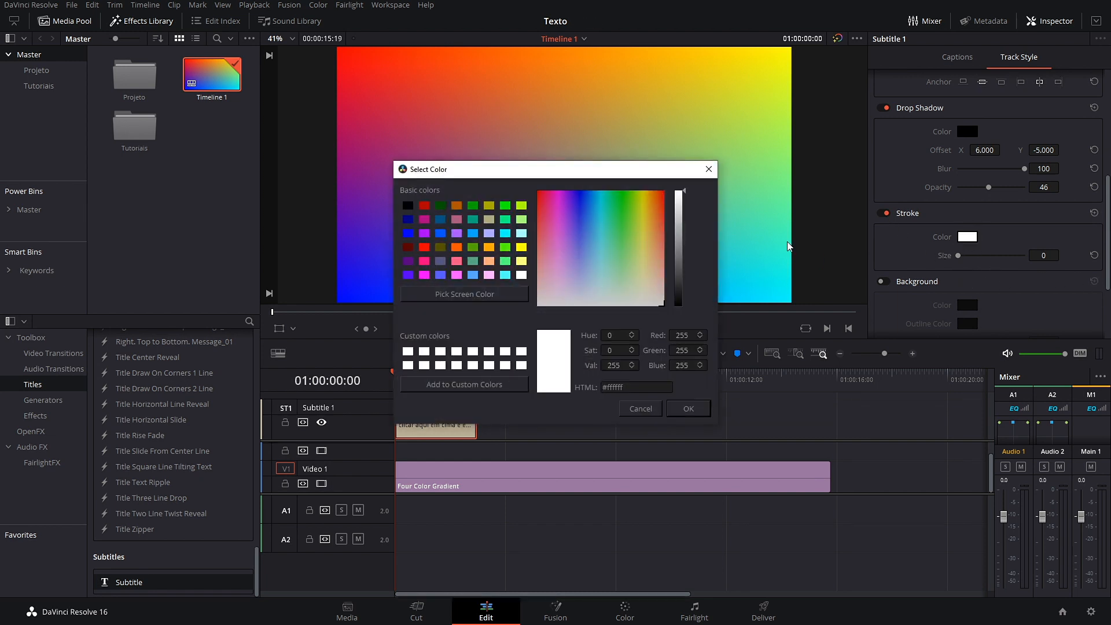
pyautogui.click(408, 206)
pyautogui.click(701, 410)
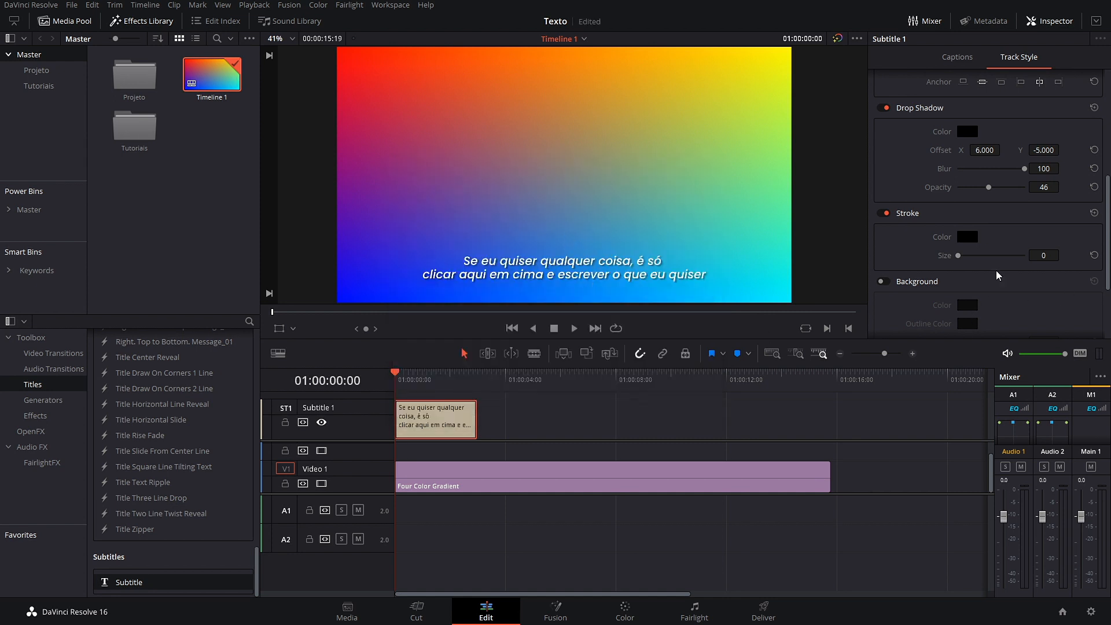
pyautogui.moveTo(1039, 256); pyautogui.dragTo(1046, 256)
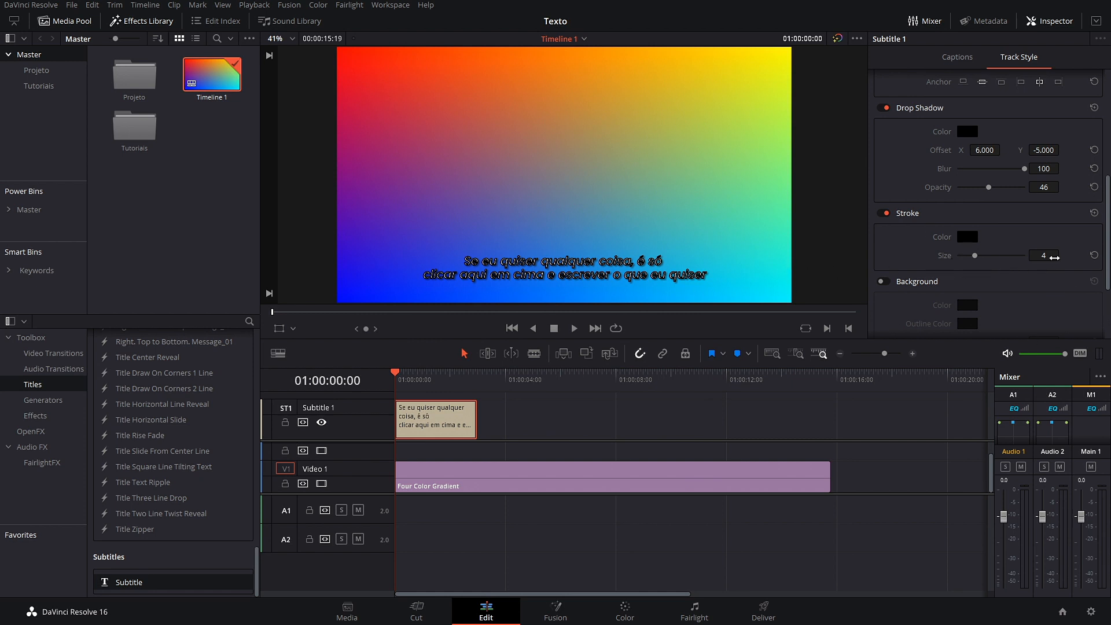
pyautogui.moveTo(1056, 257); pyautogui.dragTo(1050, 256)
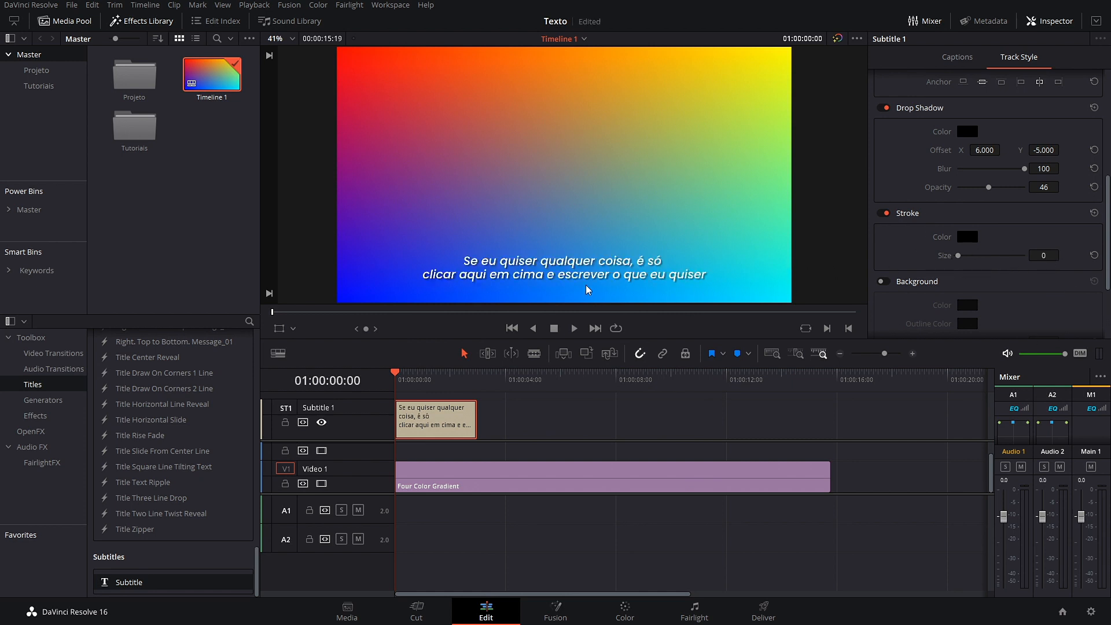
pyautogui.click(884, 214)
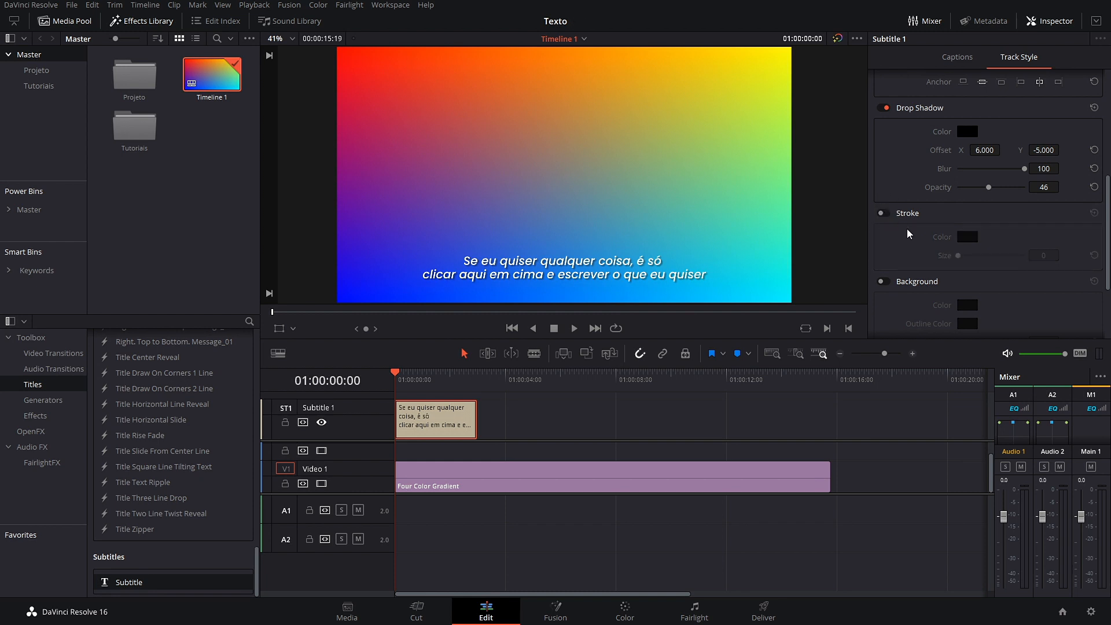
# Step: Turn on the subtitle background bar, widen it, and save the project
pyautogui.scroll(-1, 910, 240)
pyautogui.scroll(-2, 906, 226)
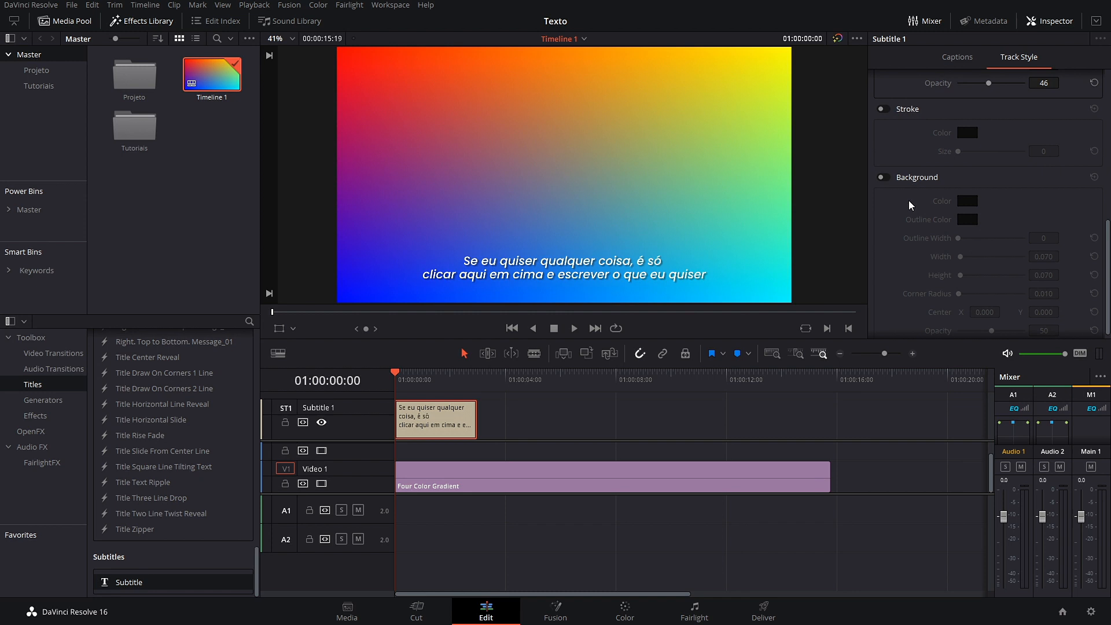
pyautogui.click(884, 177)
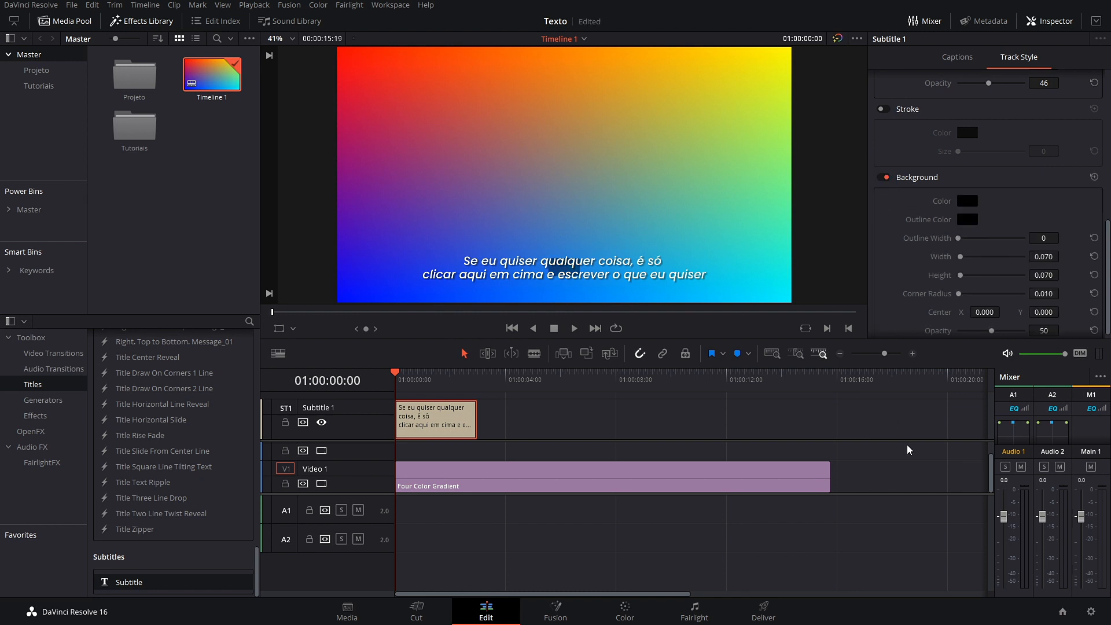
pyautogui.hotkey('ctrl', 's')
pyautogui.moveTo(960, 256); pyautogui.dragTo(965, 281)
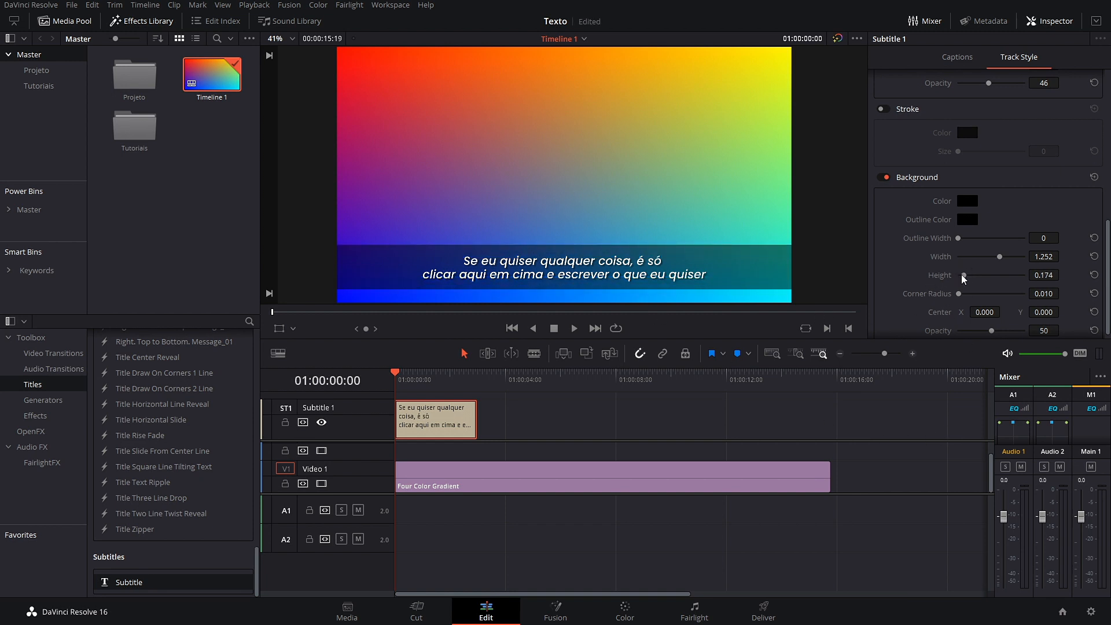
pyautogui.hotkey('ctrl', 's')
# Step: Position the background bar, stretch it to full frame width, and make it nearly opaque
pyautogui.scroll(-1, 929, 272)
pyautogui.moveTo(1045, 302); pyautogui.dragTo(1036, 303)
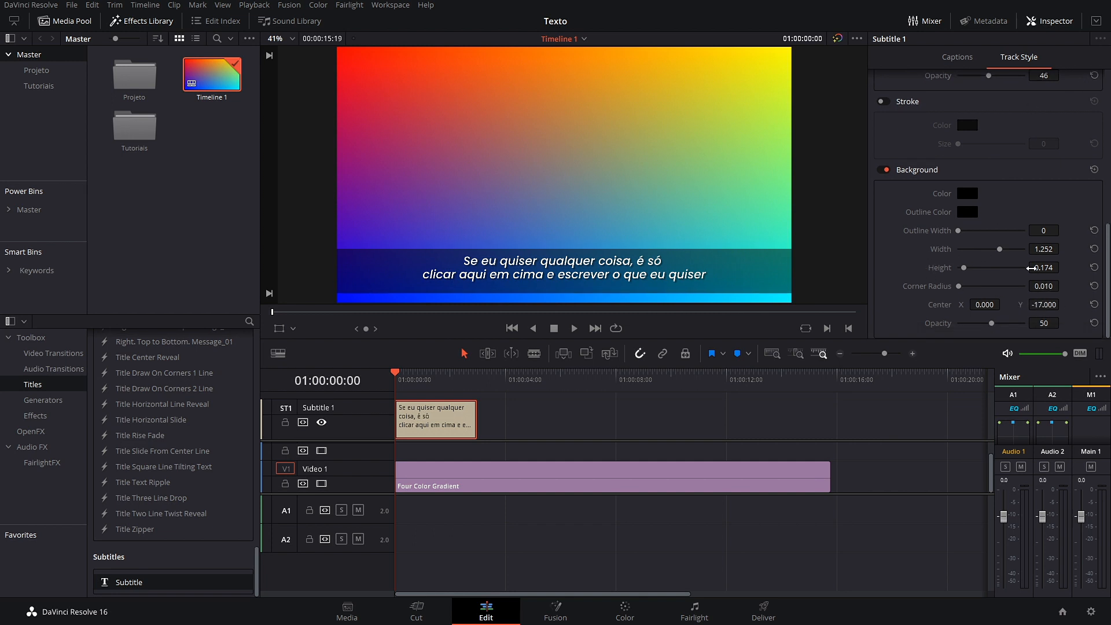
pyautogui.moveTo(1044, 249); pyautogui.dragTo(1056, 267)
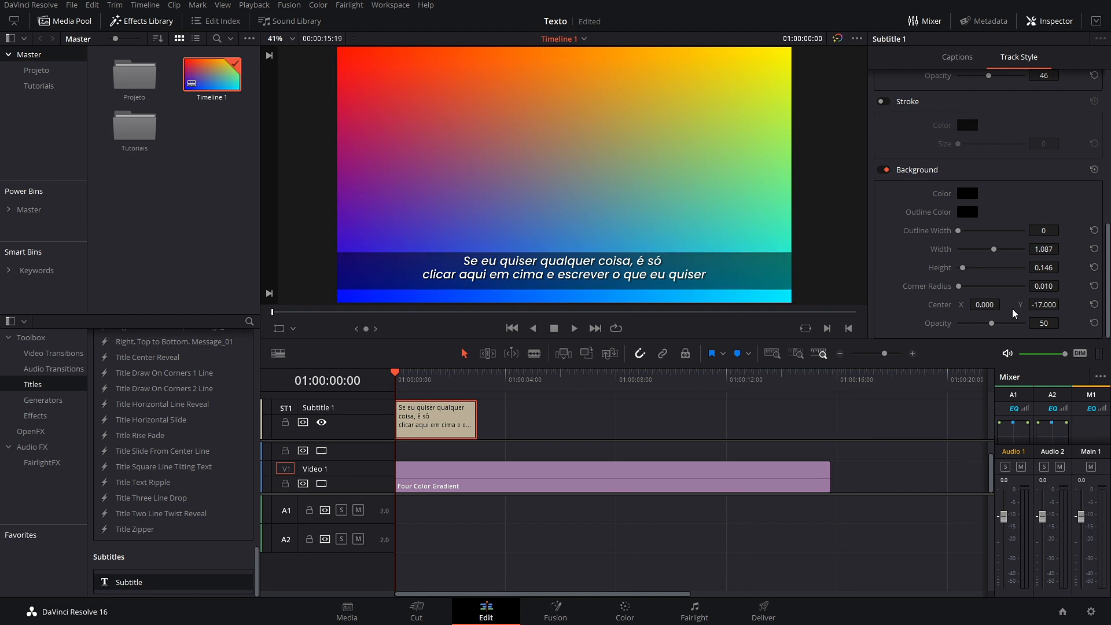
pyautogui.moveTo(1044, 250); pyautogui.dragTo(1035, 286)
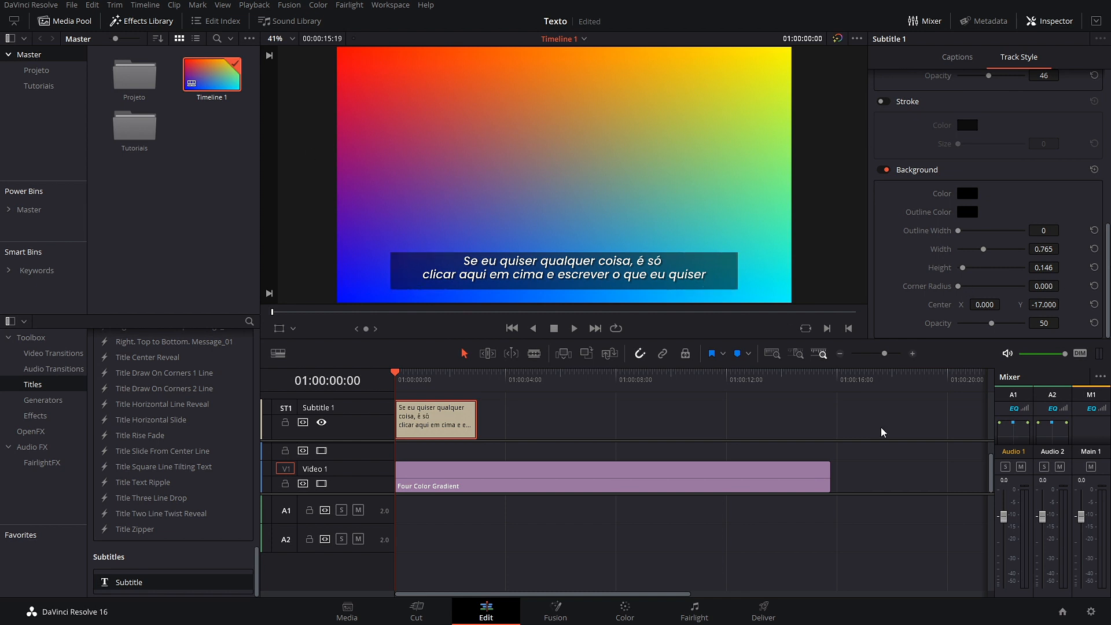
pyautogui.moveTo(1042, 249); pyautogui.dragTo(1064, 247)
pyautogui.moveTo(1044, 304)
pyautogui.mouseDown()
pyautogui.moveTo(1047, 325)
pyautogui.moveTo(1034, 323)
pyautogui.mouseUp()
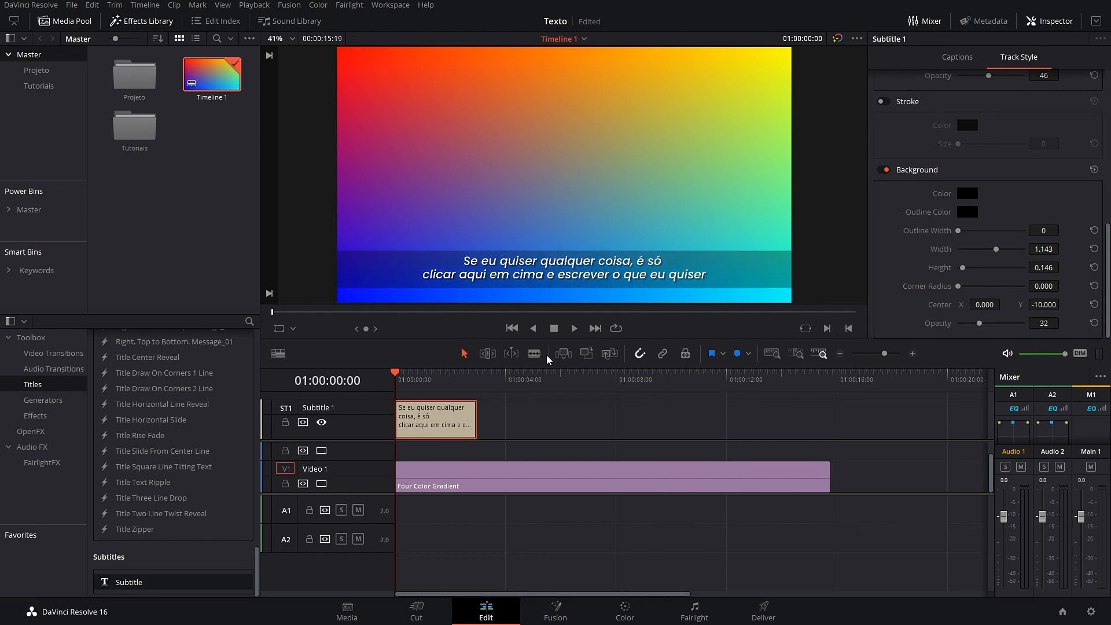
pyautogui.moveTo(1045, 323)
pyautogui.mouseDown()
pyautogui.moveTo(1082, 323)
pyautogui.moveTo(1043, 323)
pyautogui.mouseUp()
# Step: Lower the subtitles to Position Y 120 and duplicate the subtitle clip right after the original
pyautogui.scroll(10, 919, 270)
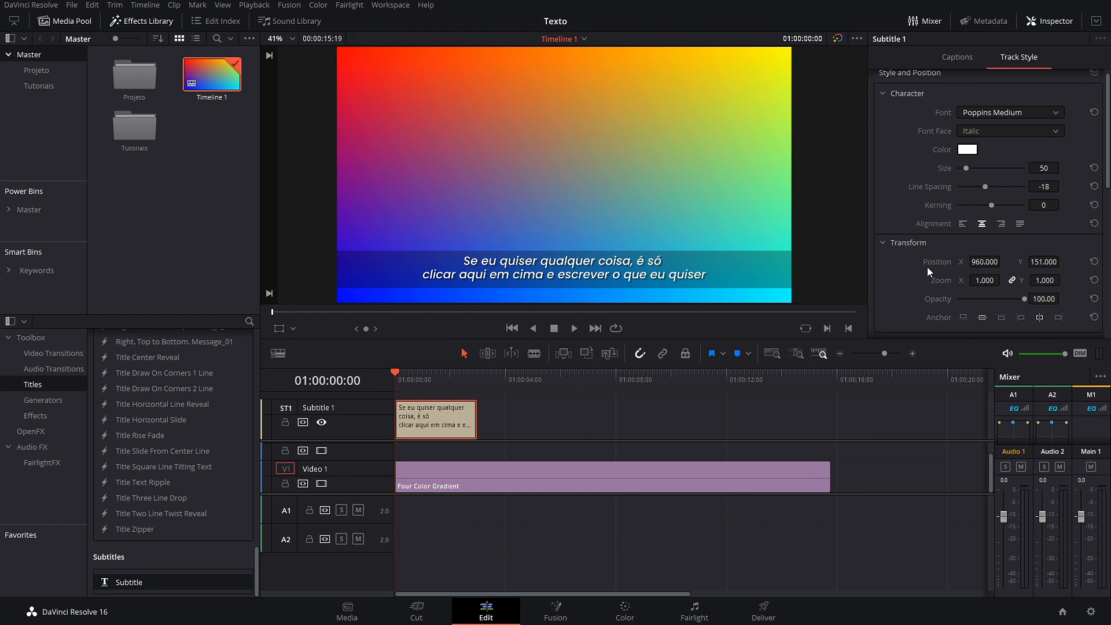
pyautogui.scroll(1, 927, 266)
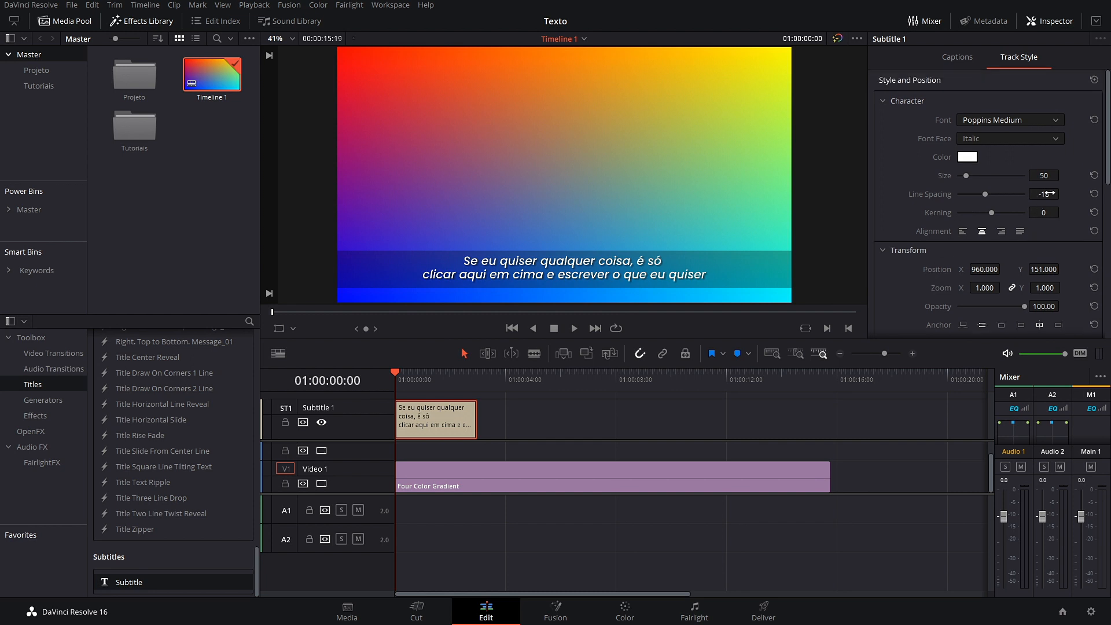
pyautogui.moveTo(1044, 269); pyautogui.dragTo(1026, 270)
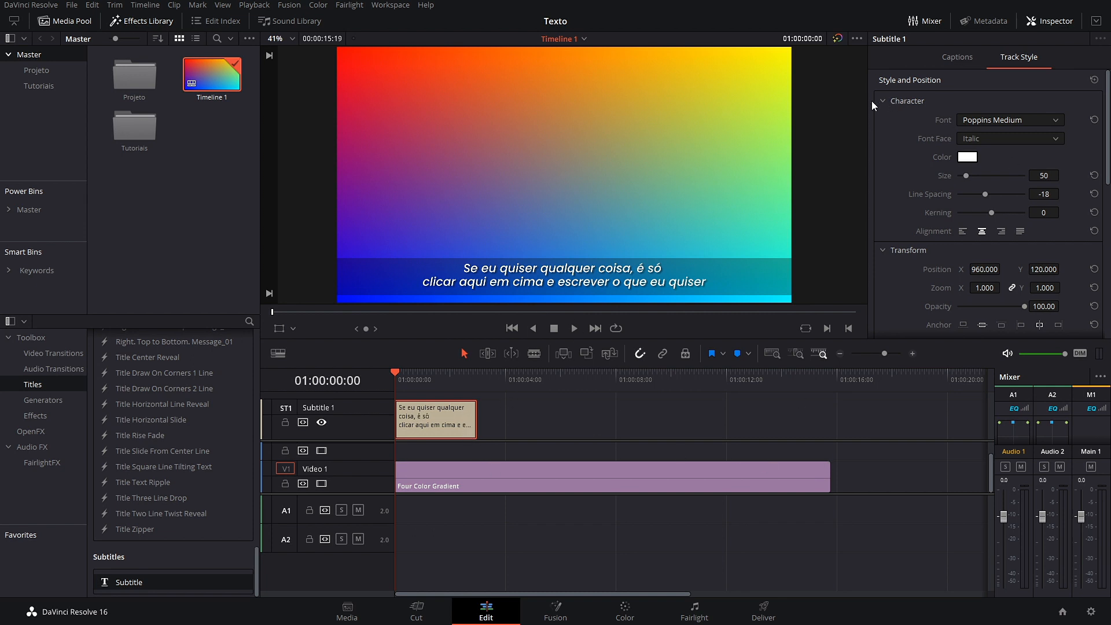
pyautogui.moveTo(451, 405); pyautogui.dragTo(678, 423)
# Step: Change the subtitle text colour from white to light yellow and scrub the timeline to check
pyautogui.click(531, 380)
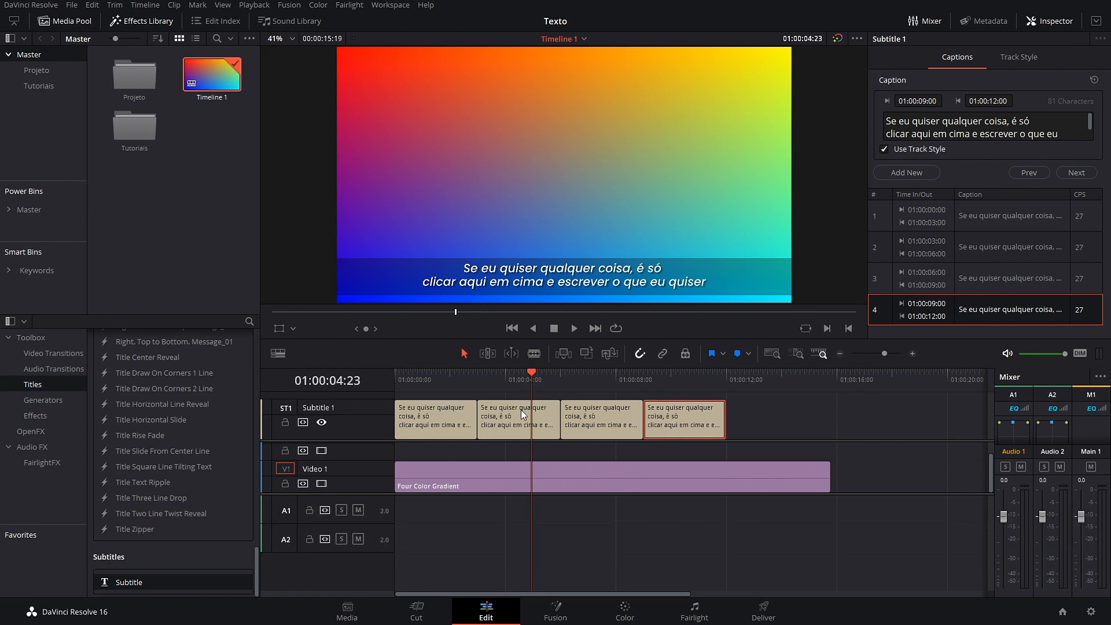
pyautogui.click(522, 413)
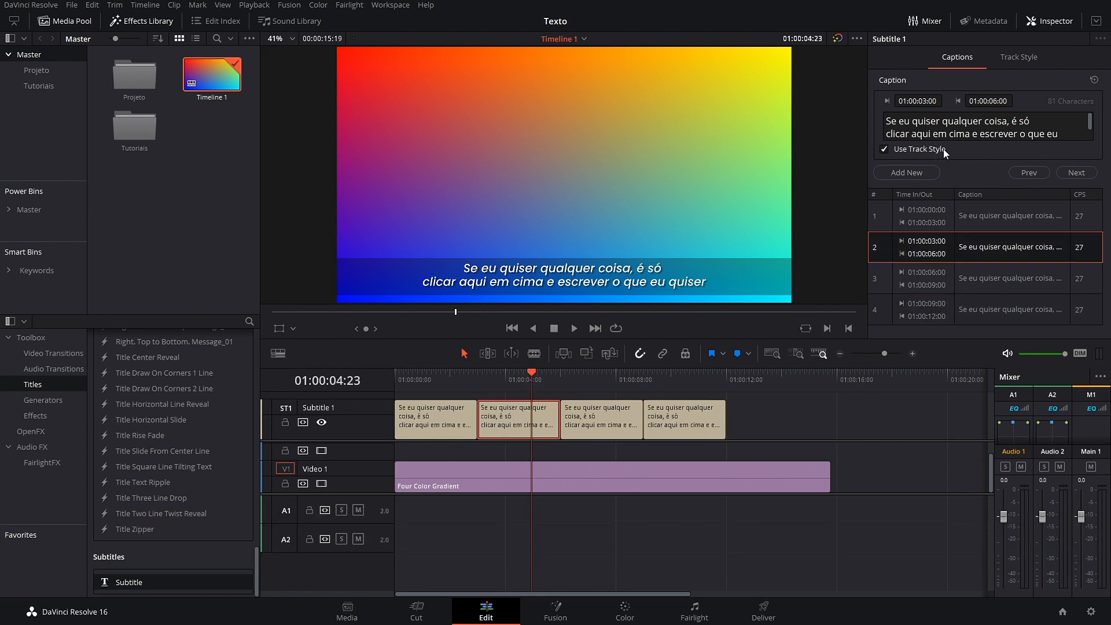
pyautogui.click(1002, 64)
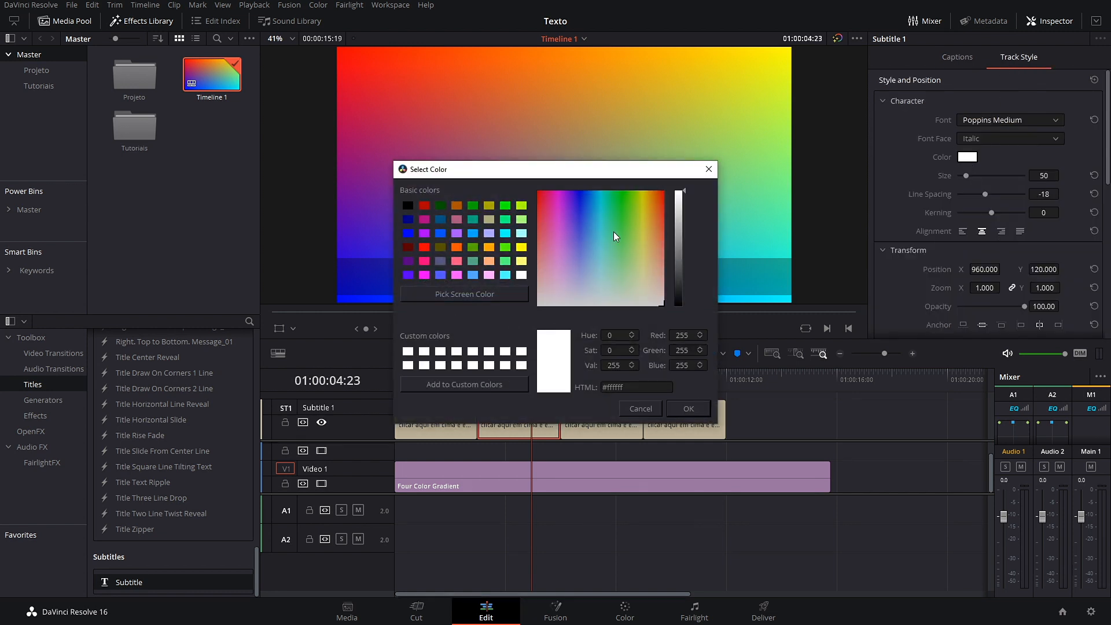
pyautogui.moveTo(617, 174); pyautogui.dragTo(437, 166)
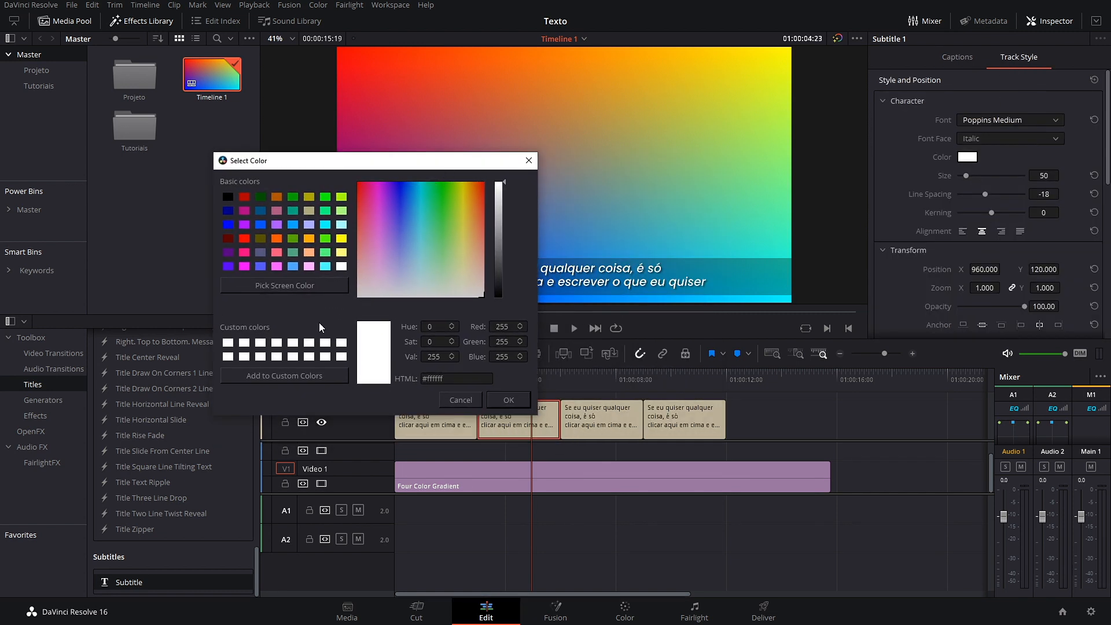
pyautogui.click(342, 252)
pyautogui.click(526, 401)
pyautogui.click(592, 381)
pyautogui.moveTo(592, 381); pyautogui.dragTo(444, 394)
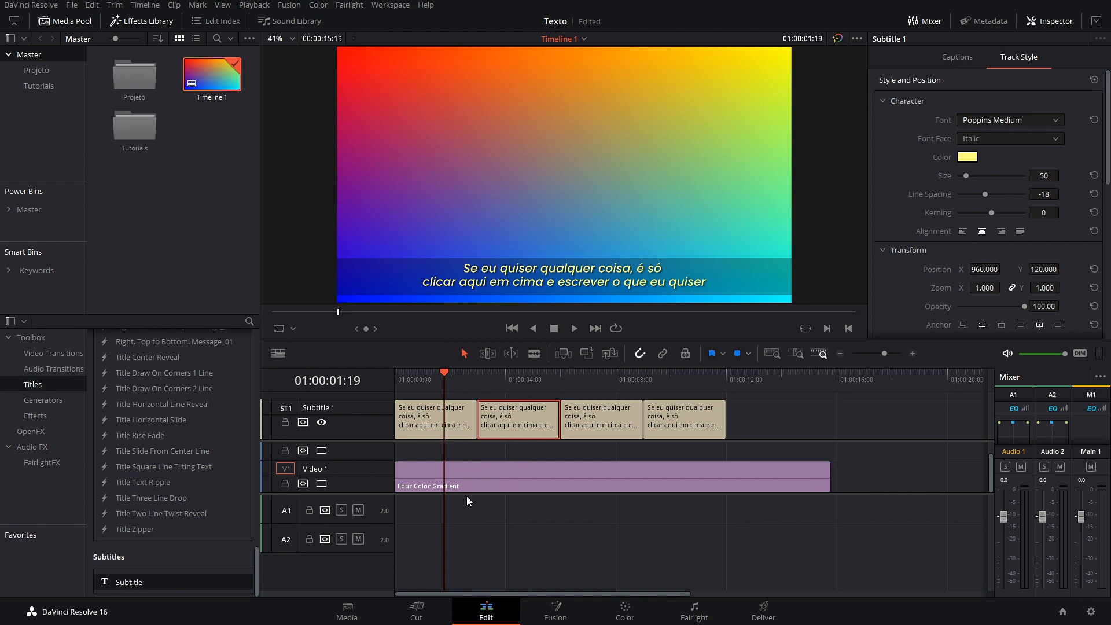
# Step: Copy the first caption to a new Subtitle 2 track at 3 s and delete the Subtitle 1 clip there
pyautogui.moveTo(462, 493); pyautogui.dragTo(464, 533)
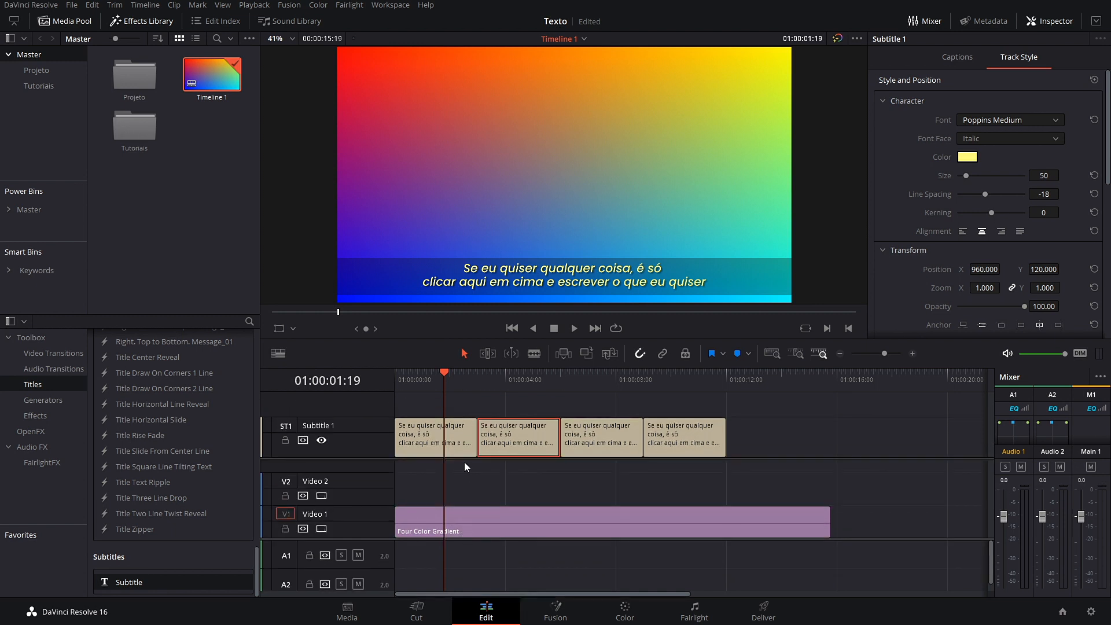
pyautogui.moveTo(464, 458); pyautogui.dragTo(456, 428)
pyautogui.click(451, 470)
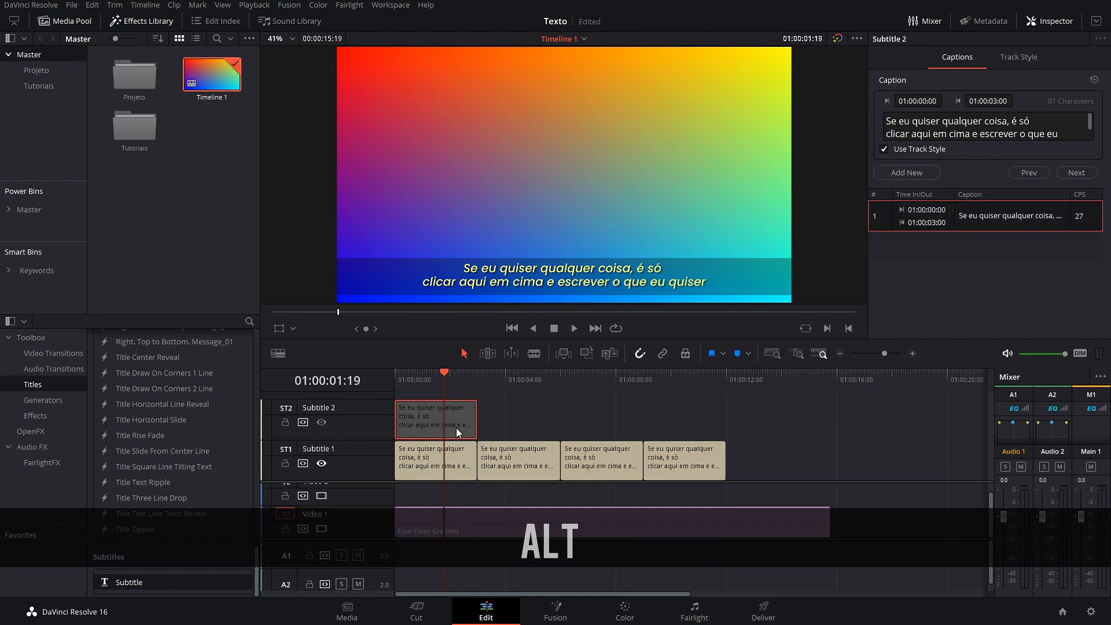
pyautogui.moveTo(457, 428); pyautogui.dragTo(531, 430)
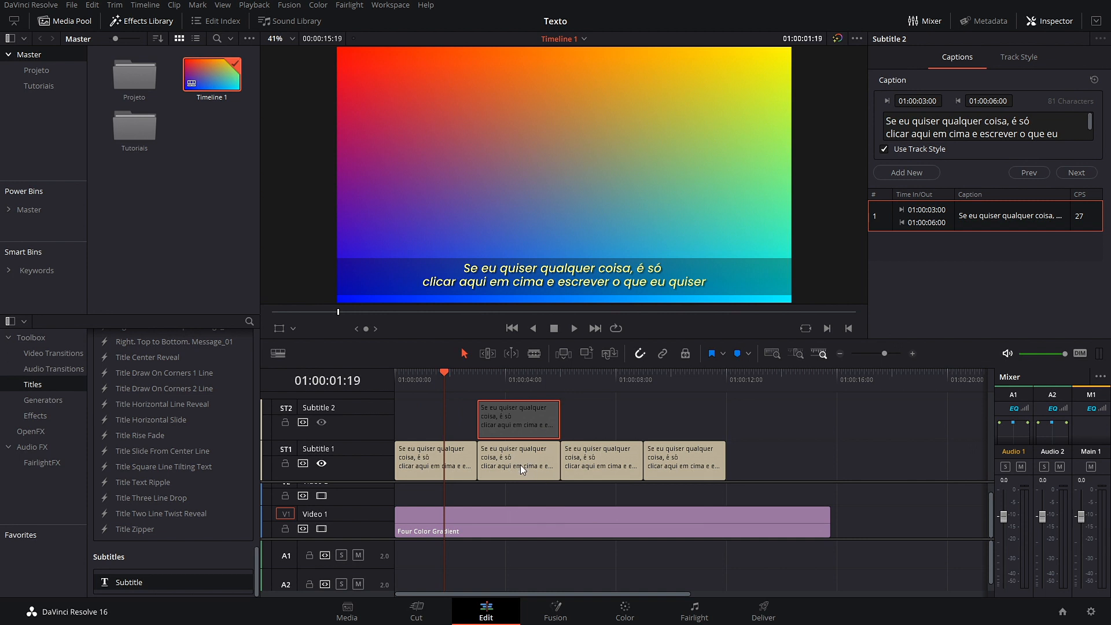
pyautogui.click(520, 465)
pyautogui.press('BackSpace')
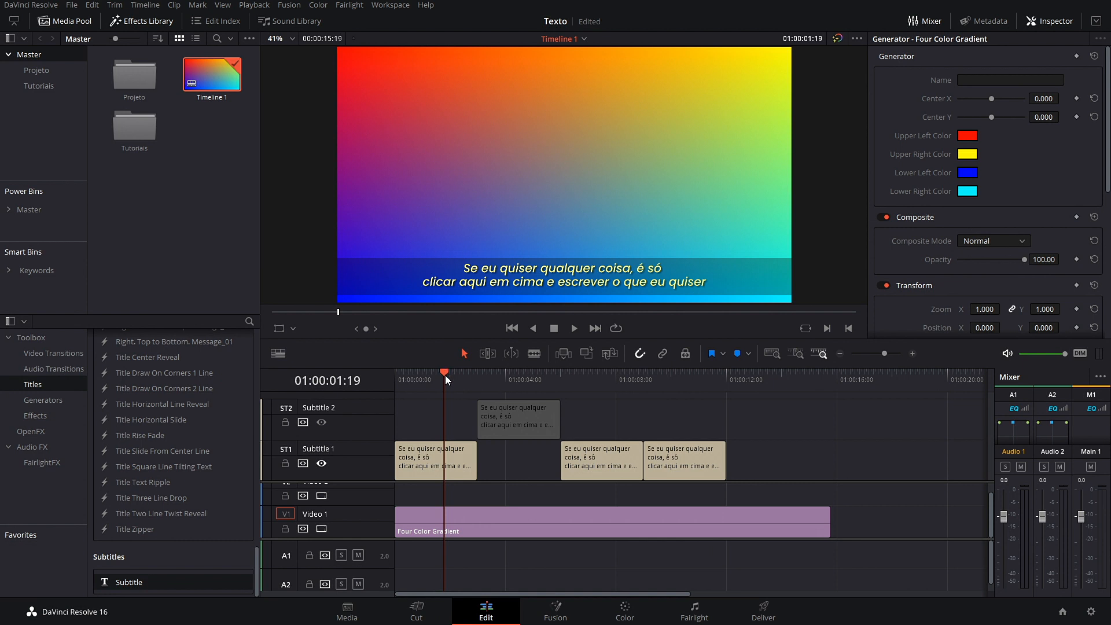
# Step: Compare the two subtitle tracks' visibility, save, then delete the Subtitle 2 clip
pyautogui.moveTo(445, 376); pyautogui.dragTo(513, 387)
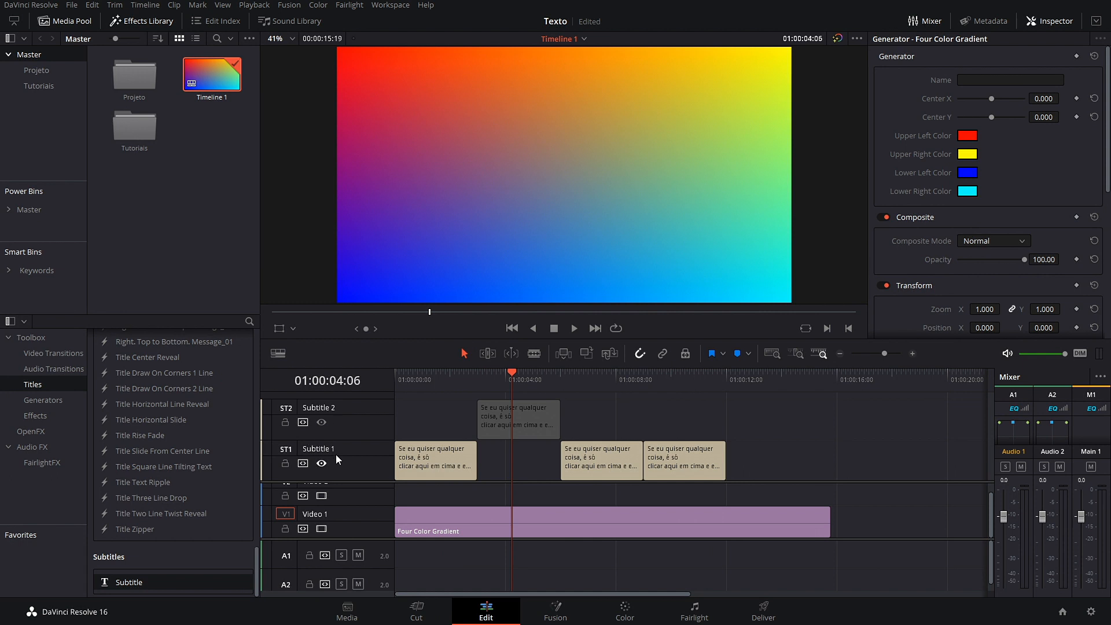
pyautogui.click(324, 422)
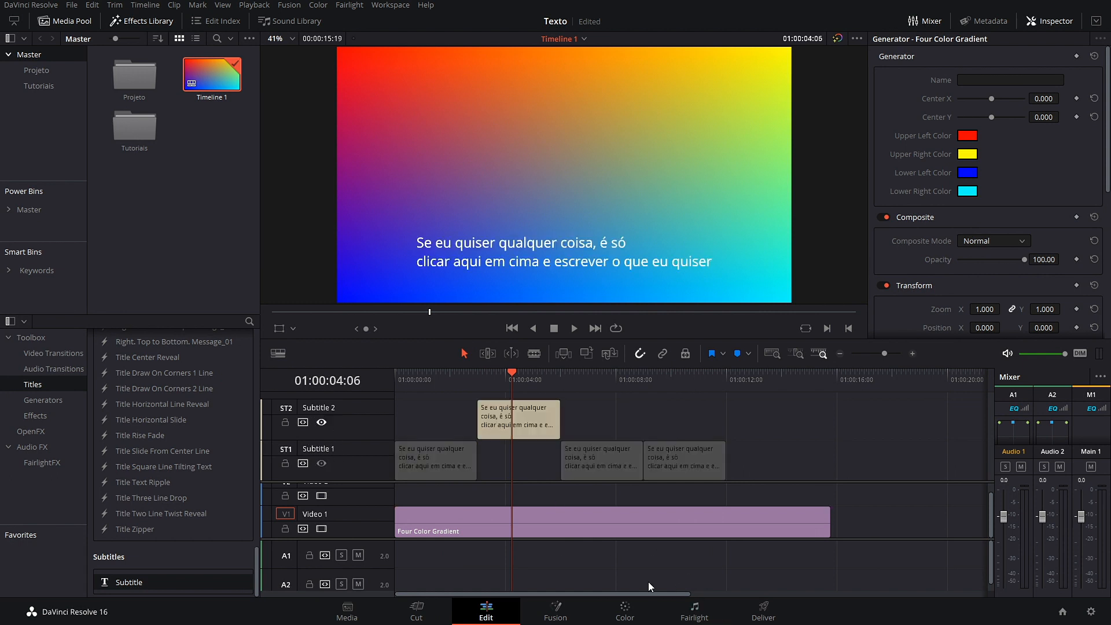
pyautogui.click(321, 463)
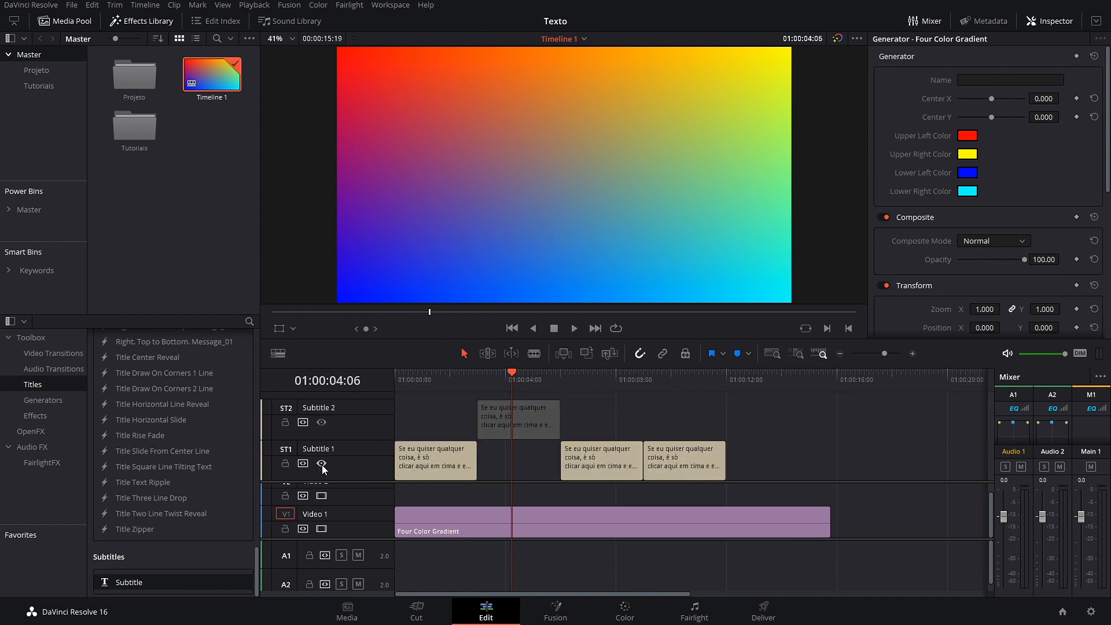
pyautogui.click(530, 418)
pyautogui.hotkey('ctrl', 's')
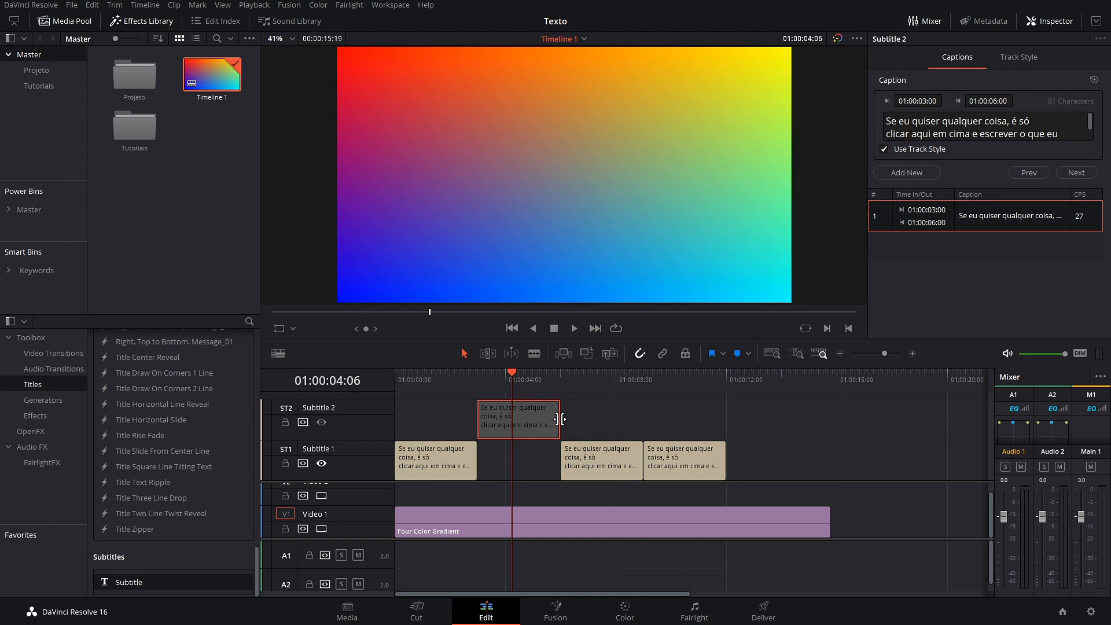
pyautogui.press('BackSpace')
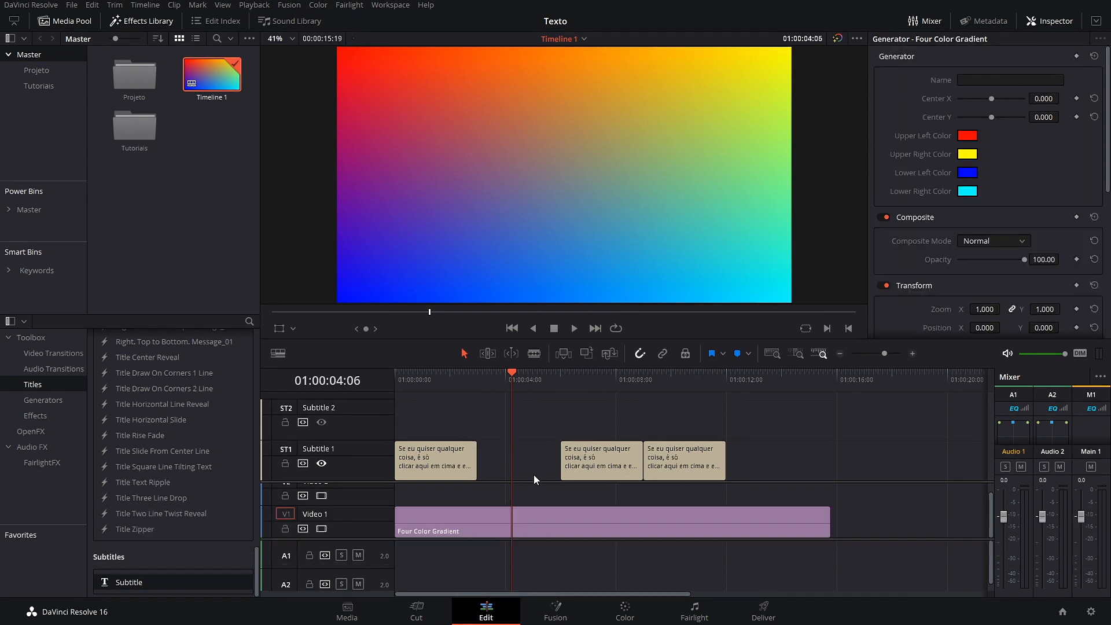
# Step: Copy the first caption to start at 3 s and uncheck Use Track Style on it
pyautogui.click(441, 458)
pyautogui.moveTo(441, 458); pyautogui.dragTo(519, 454)
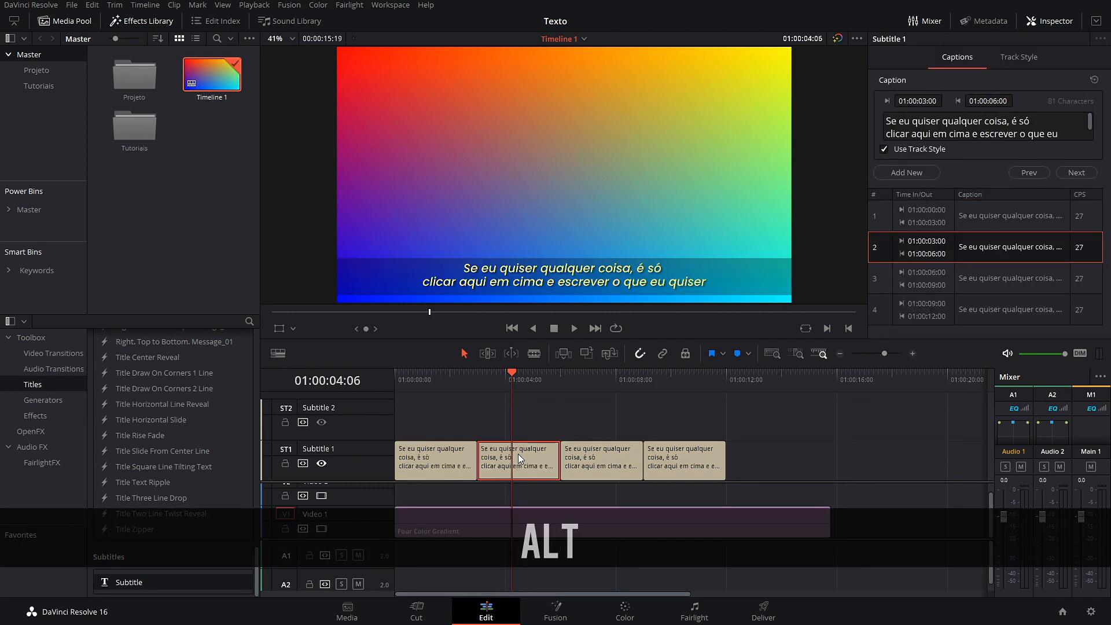
pyautogui.click(906, 149)
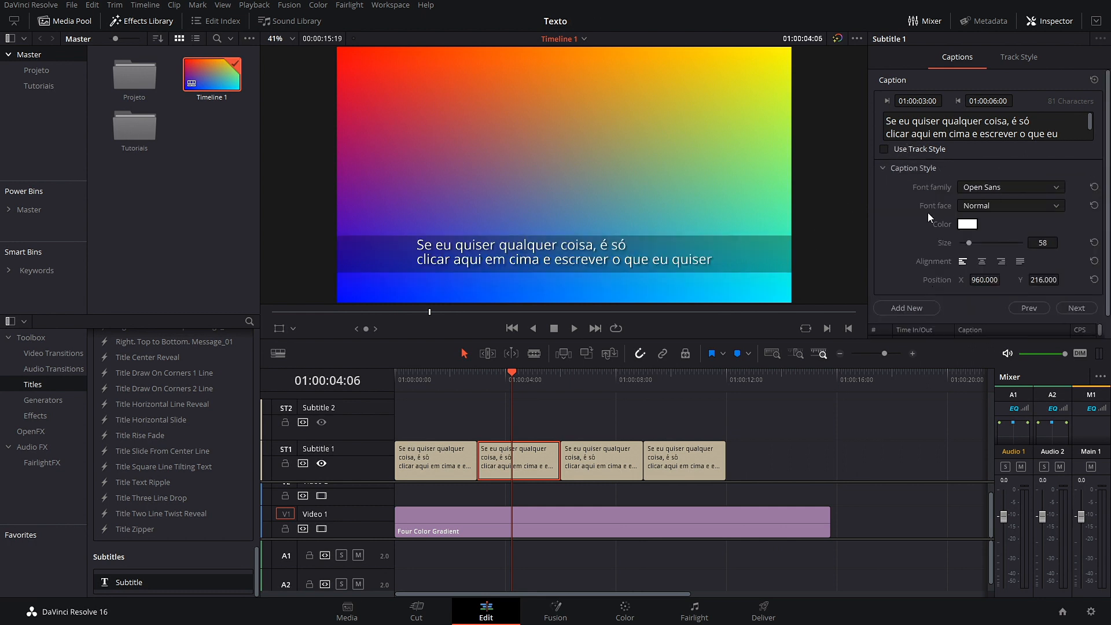
pyautogui.click(444, 450)
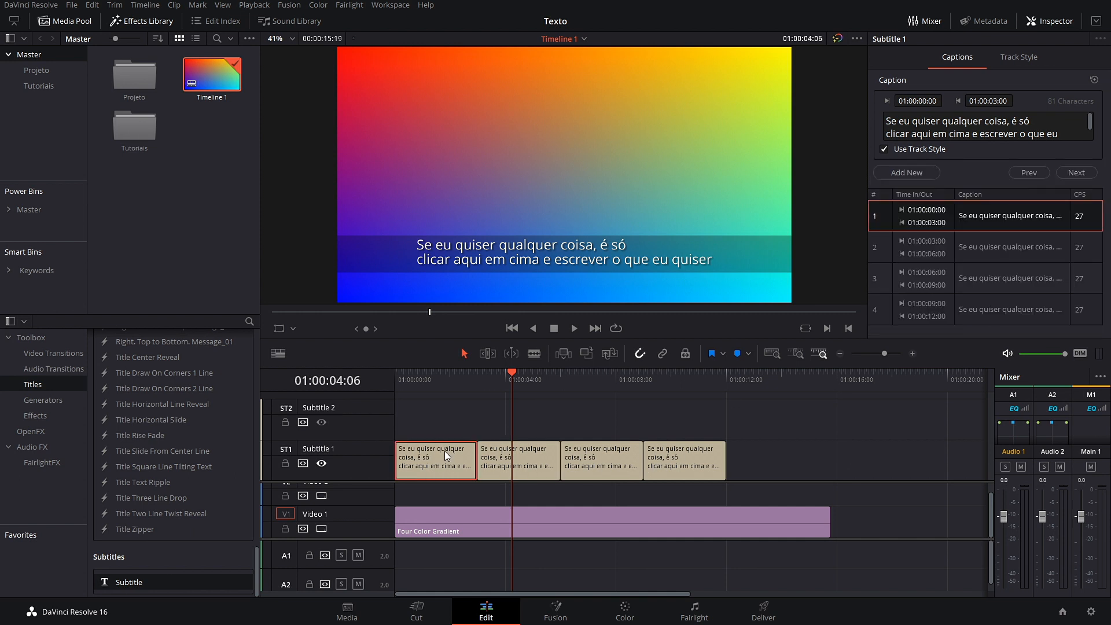
pyautogui.click(1021, 65)
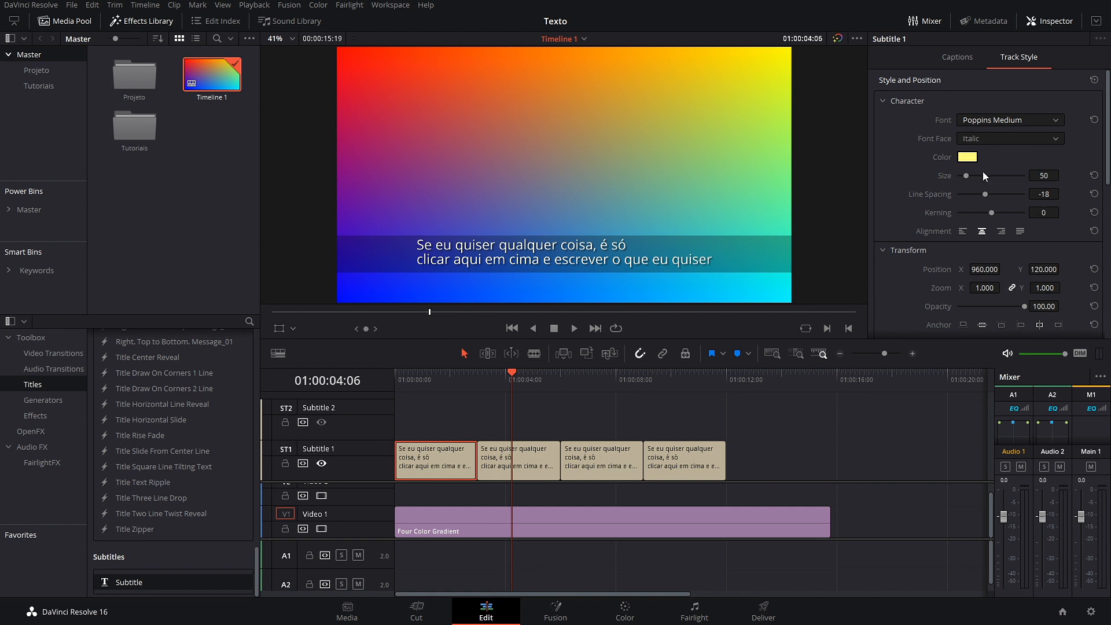
pyautogui.click(550, 450)
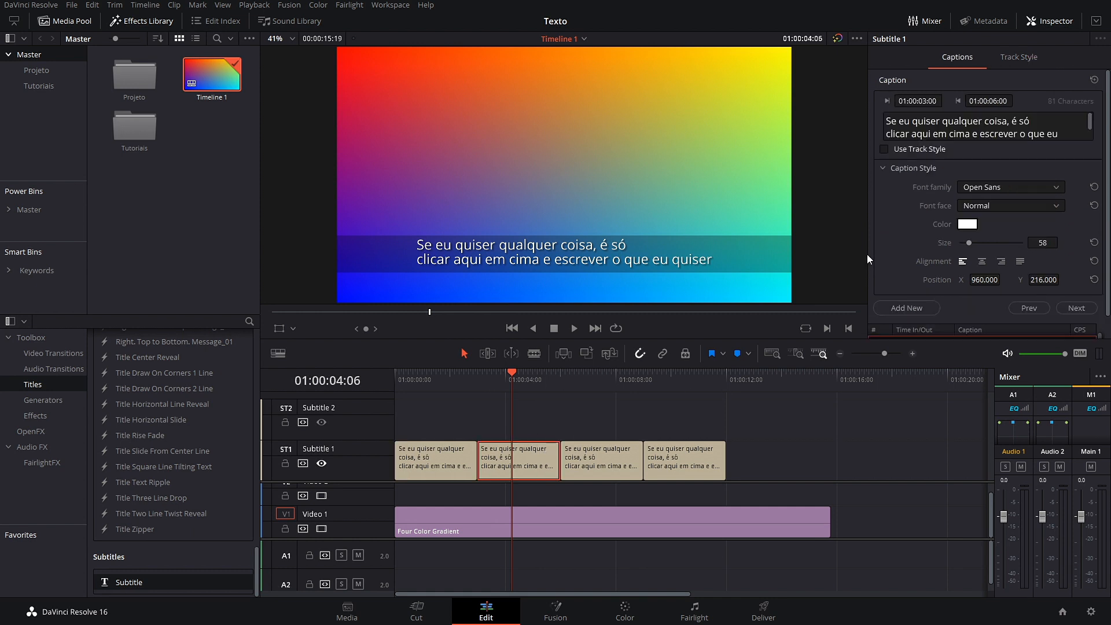
# Step: Preview the first and second captions to compare their styles
pyautogui.click(448, 374)
pyautogui.click(457, 475)
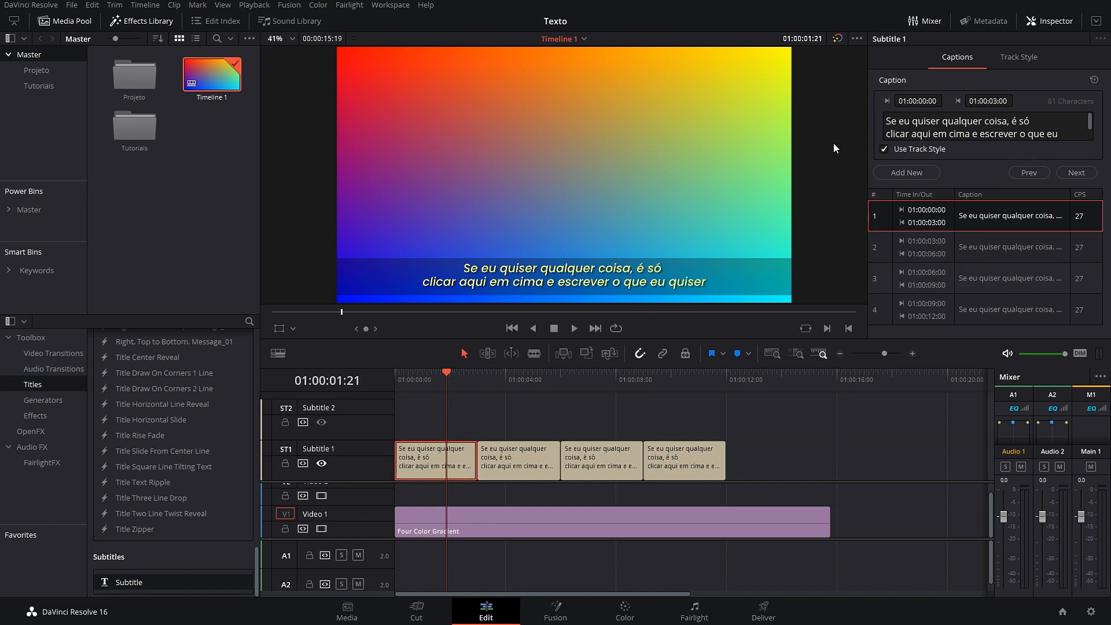
pyautogui.click(1026, 58)
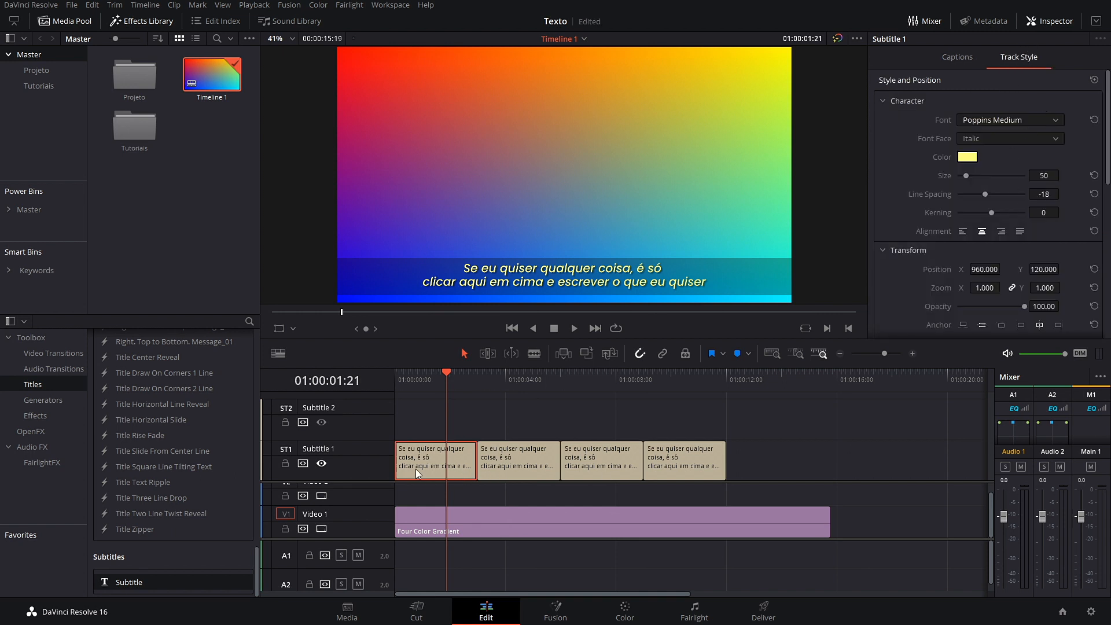
pyautogui.moveTo(446, 374); pyautogui.dragTo(509, 377)
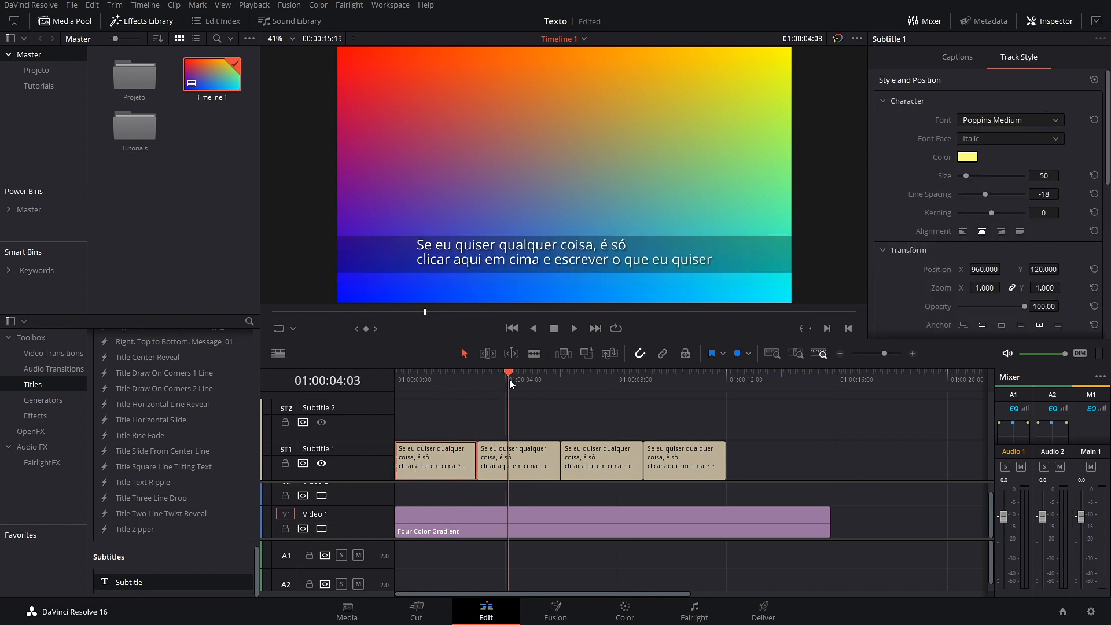
pyautogui.click(525, 460)
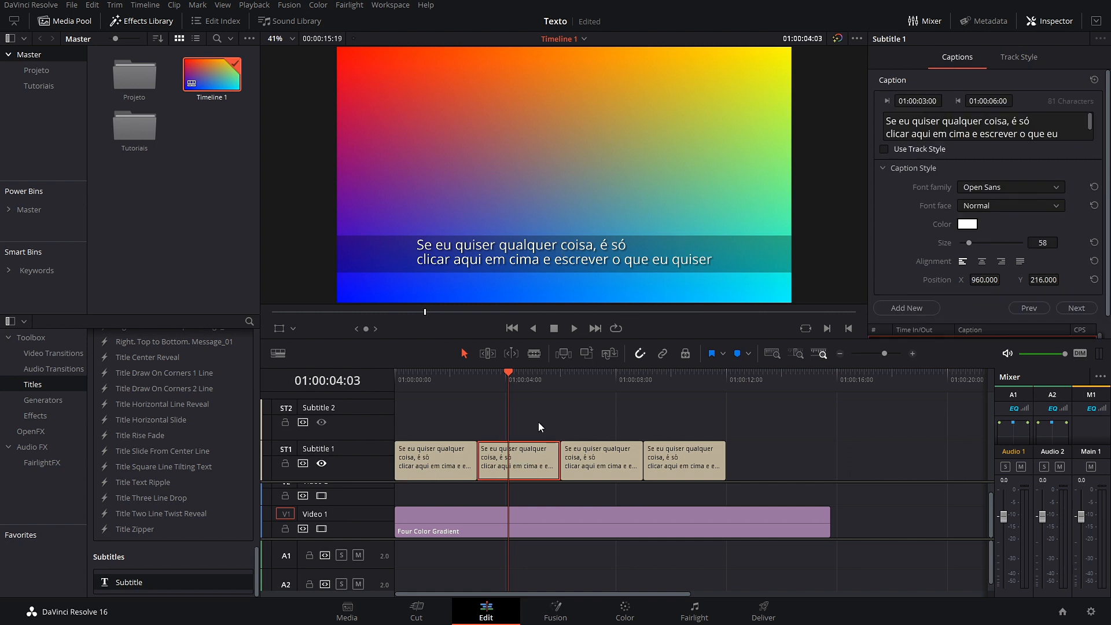
pyautogui.moveTo(508, 374); pyautogui.dragTo(461, 392)
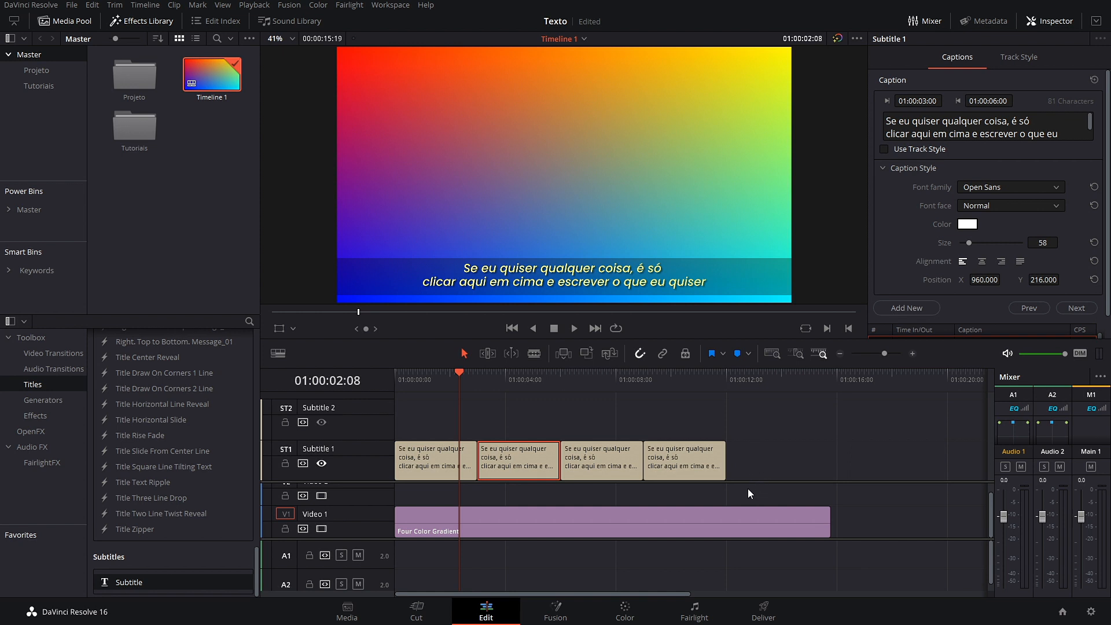
# Step: Delete and restore all four subtitle clips, resize the Subtitle 1 track, and go to Deliver
pyautogui.moveTo(801, 451); pyautogui.dragTo(411, 417)
pyautogui.press('BackSpace')
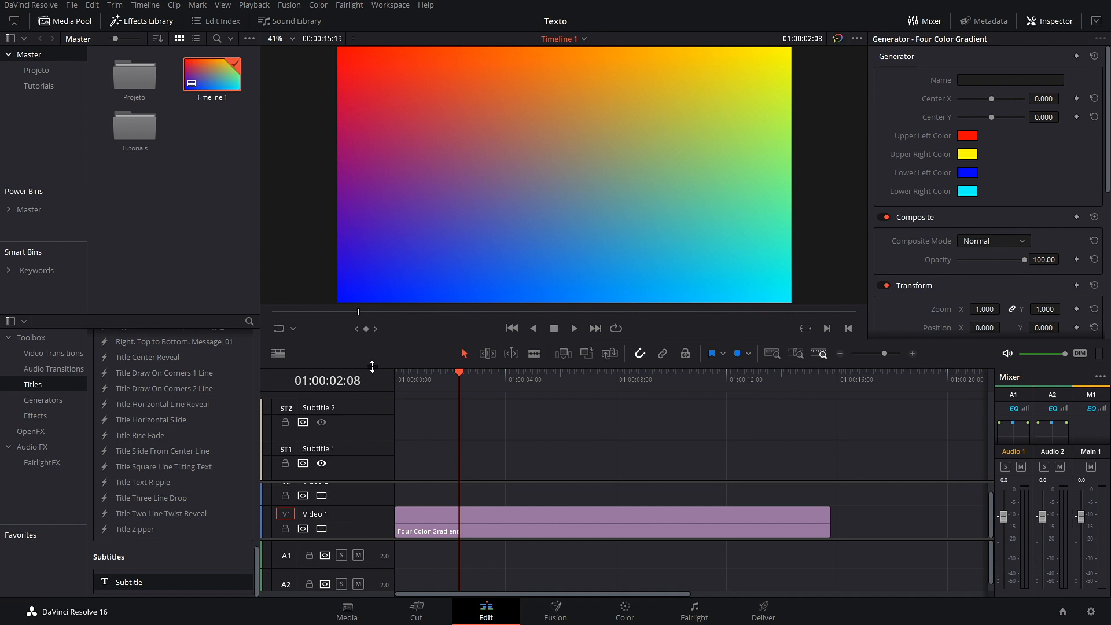
pyautogui.hotkey('ctrl', 'z')
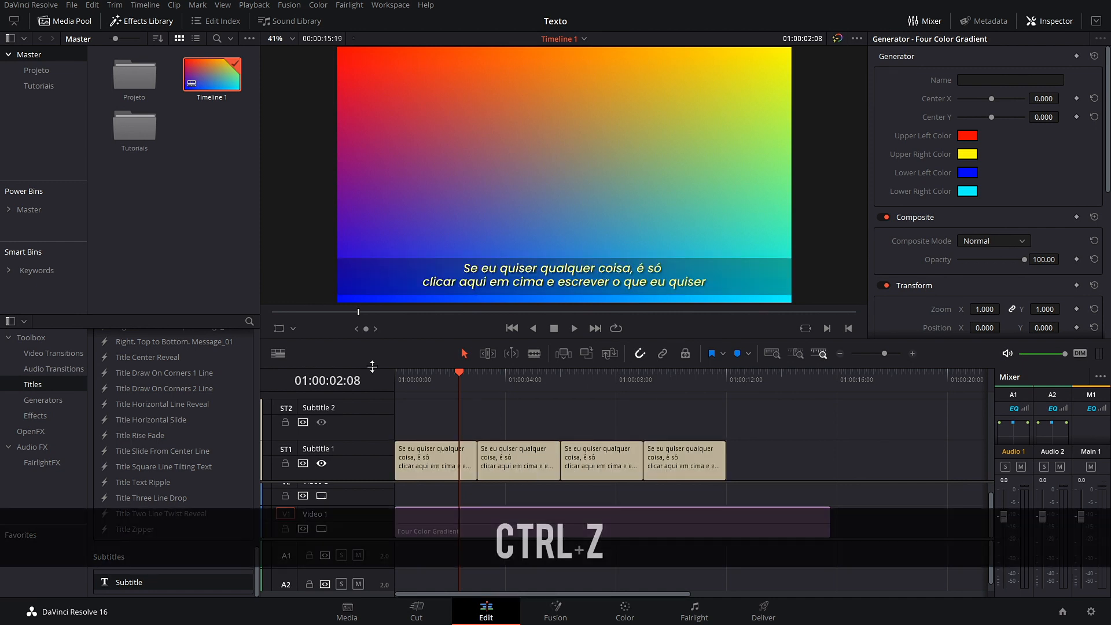
pyautogui.moveTo(720, 483); pyautogui.dragTo(685, 465)
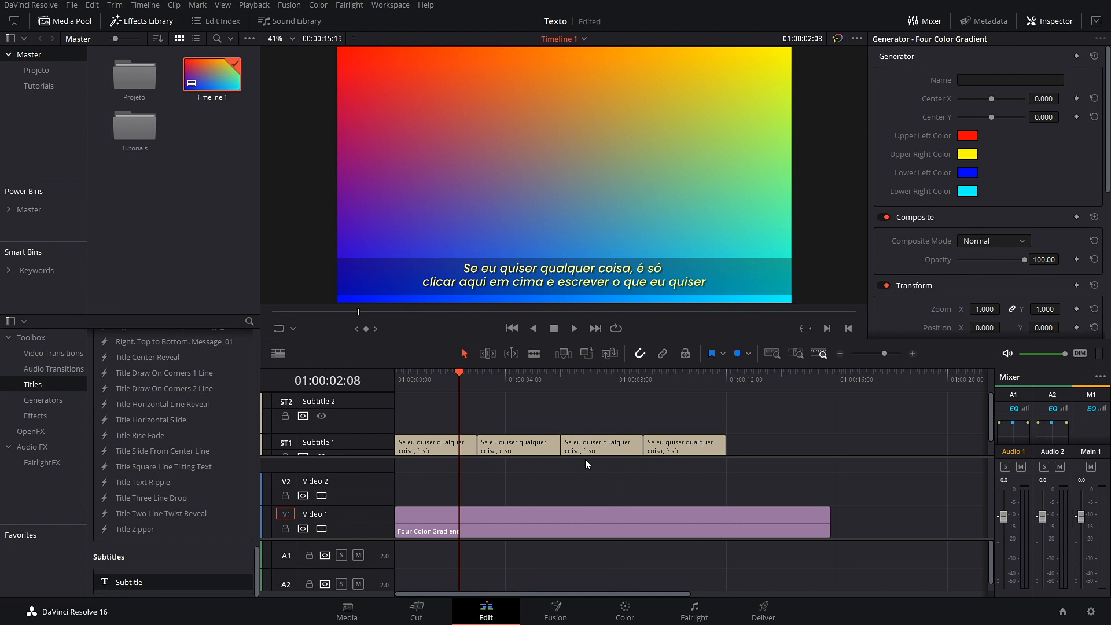
pyautogui.moveTo(585, 459); pyautogui.dragTo(583, 476)
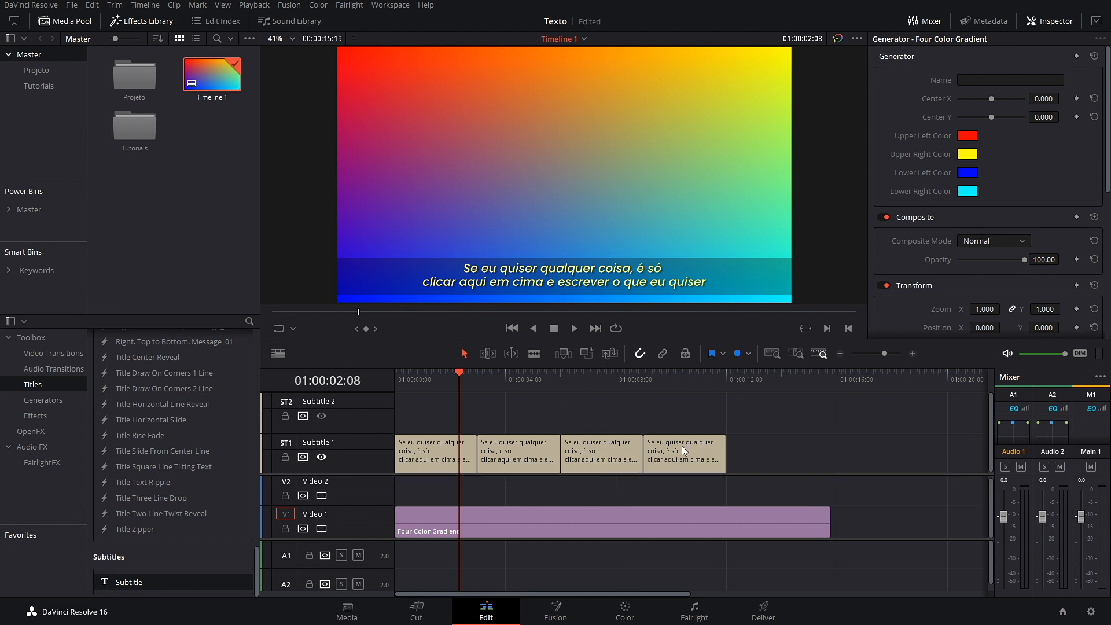
pyautogui.click(779, 609)
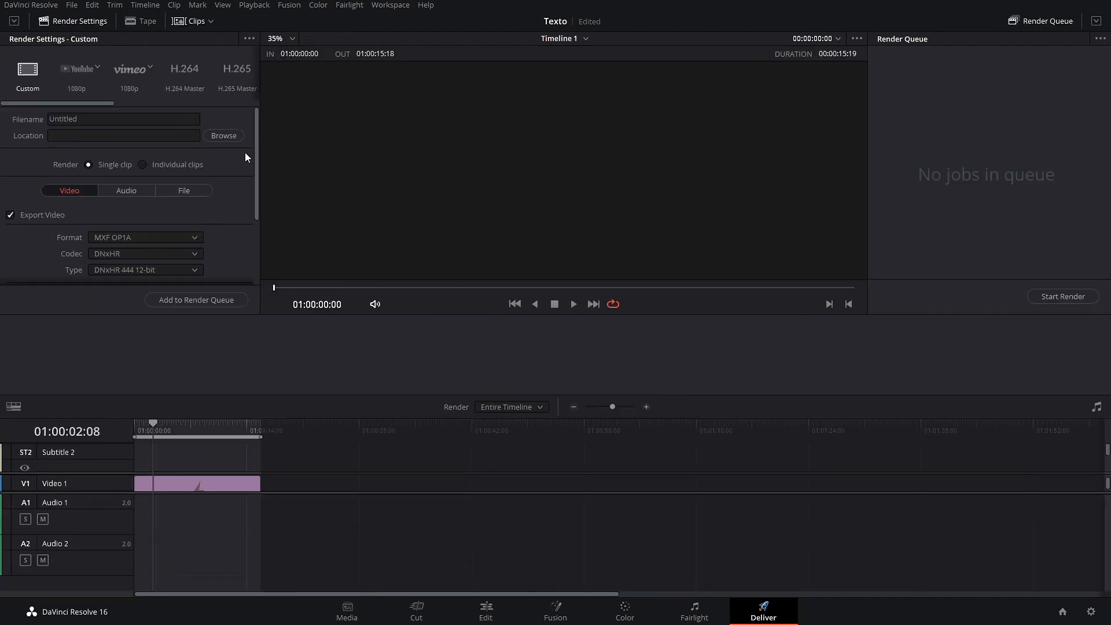
# Step: Enable subtitle export as SRT burned into the video, then return to the Edit page
pyautogui.scroll(-4, 217, 185)
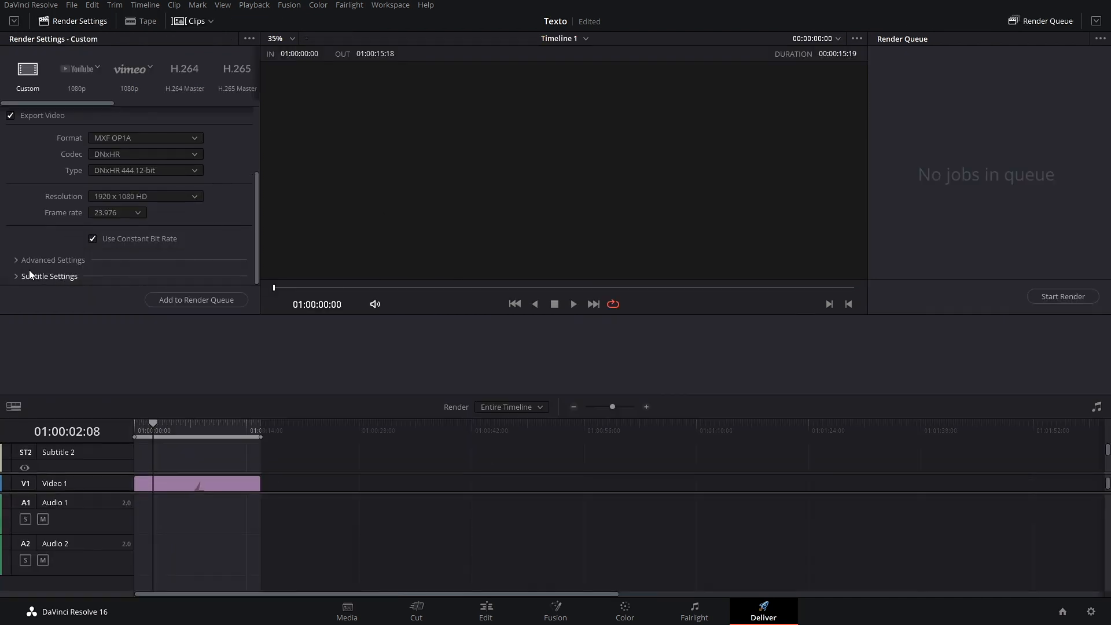
pyautogui.click(16, 277)
pyautogui.scroll(-3, 237, 209)
pyautogui.scroll(-2, 225, 216)
pyautogui.click(12, 166)
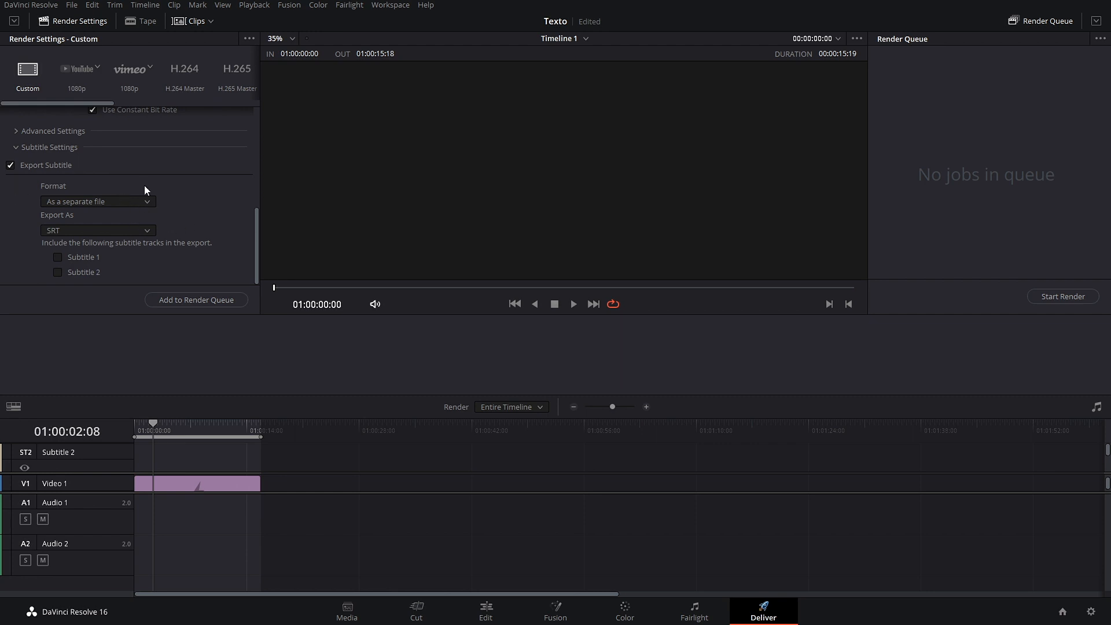
pyautogui.click(140, 226)
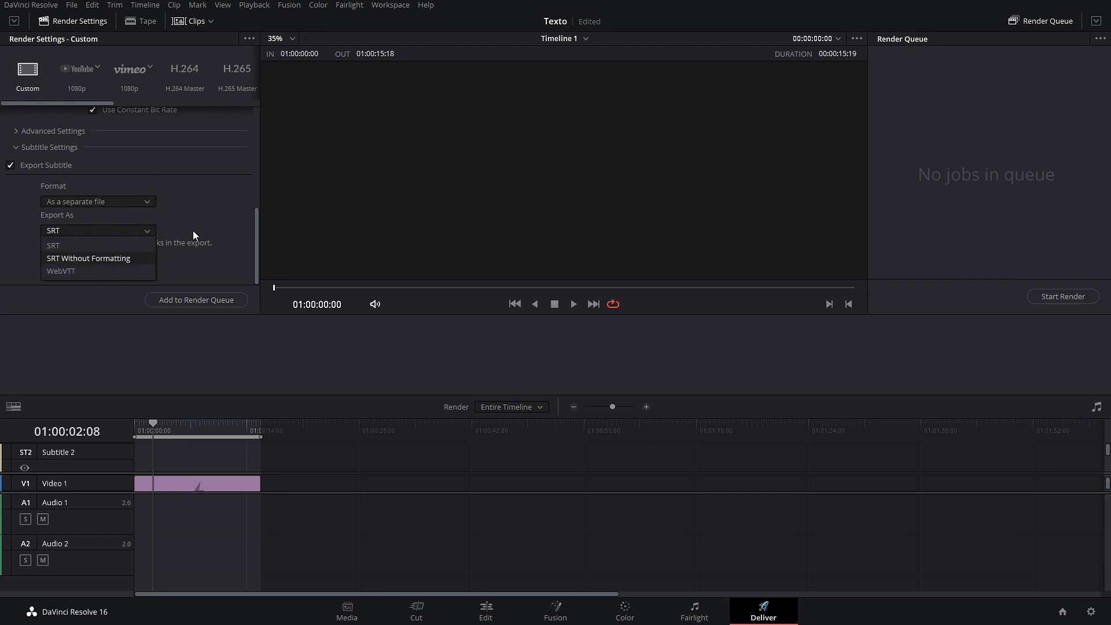
pyautogui.click(209, 188)
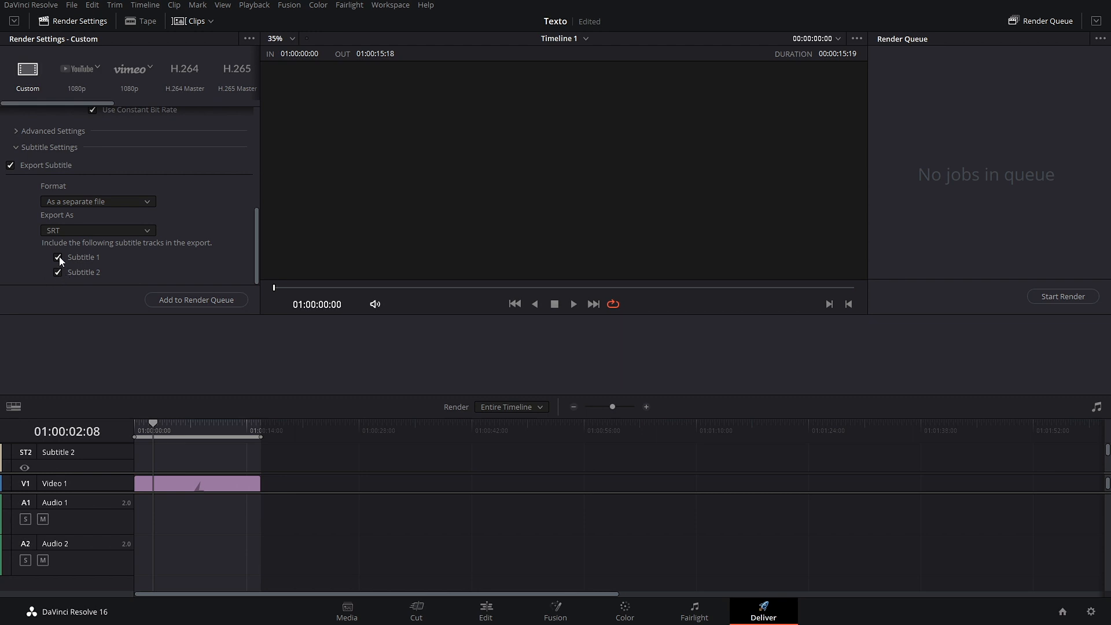
pyautogui.click(145, 203)
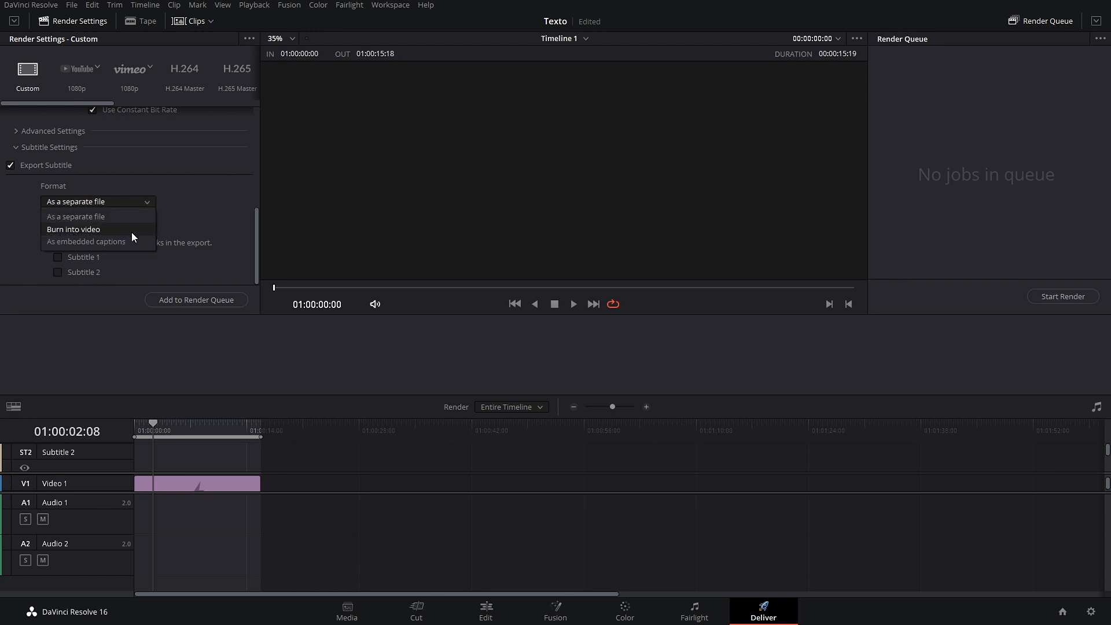
pyautogui.click(119, 230)
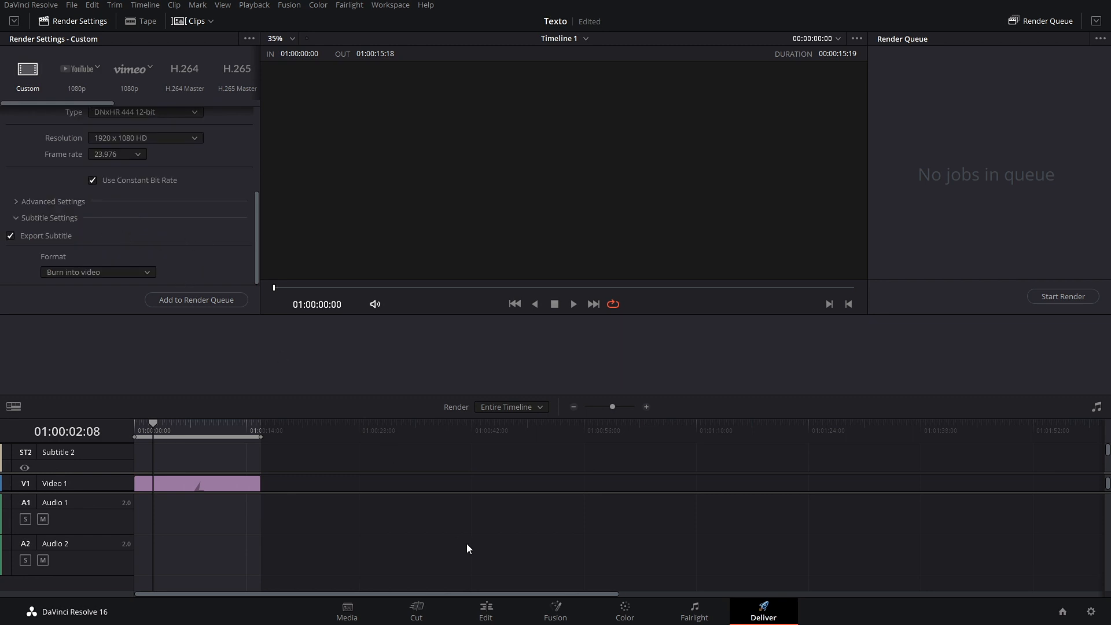
pyautogui.click(488, 612)
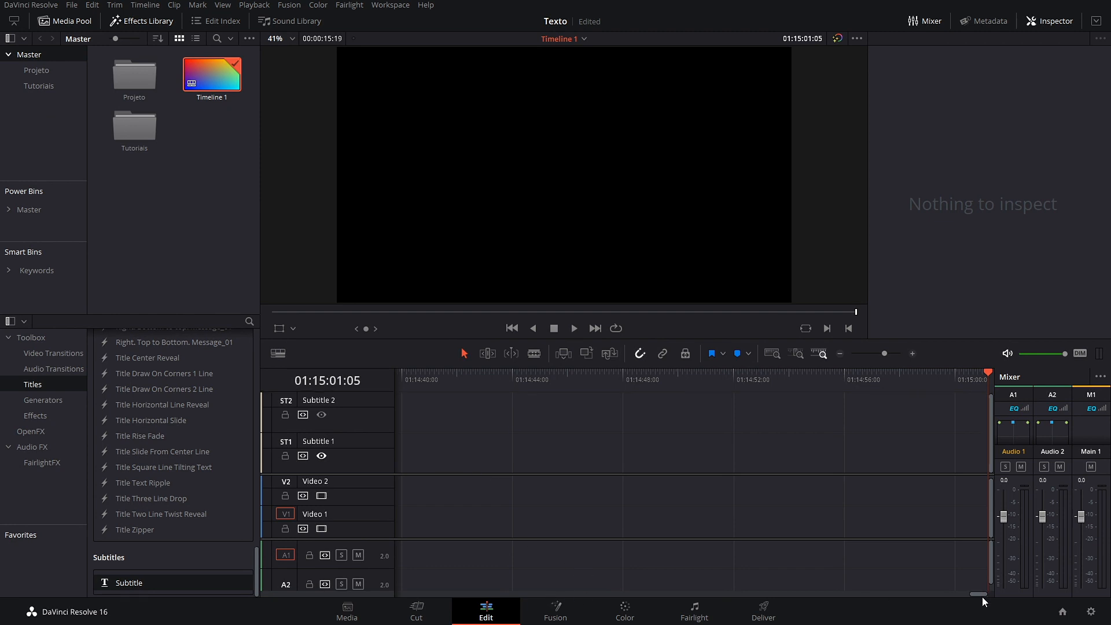
# Step: Delete the four subtitle clips from the timeline
pyautogui.moveTo(981, 595); pyautogui.dragTo(353, 579)
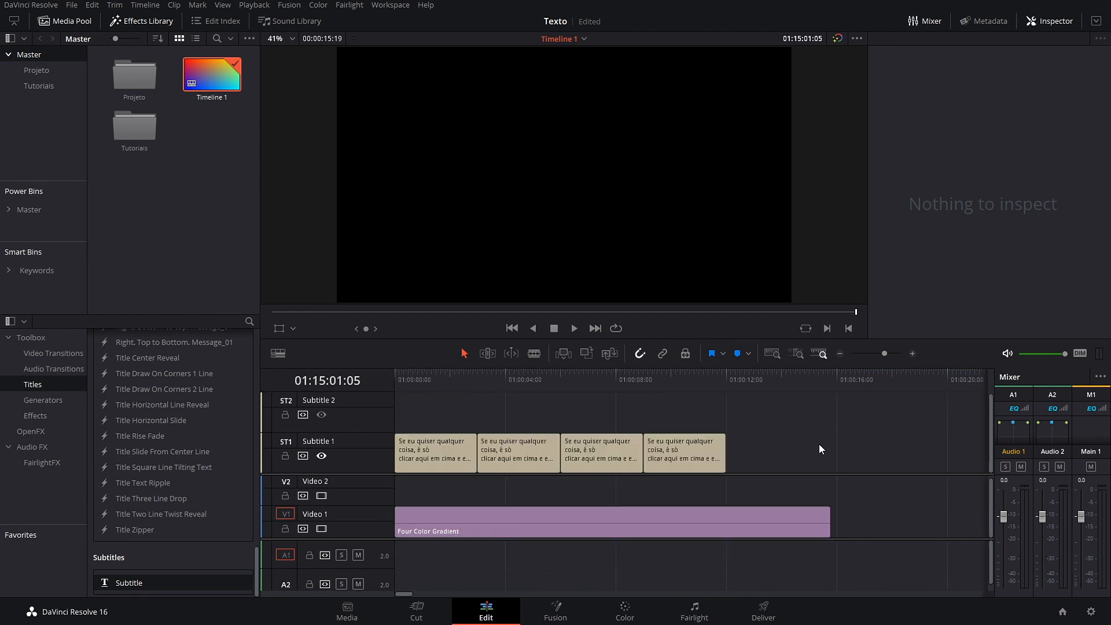
pyautogui.click(408, 427)
pyautogui.press('BackSpace')
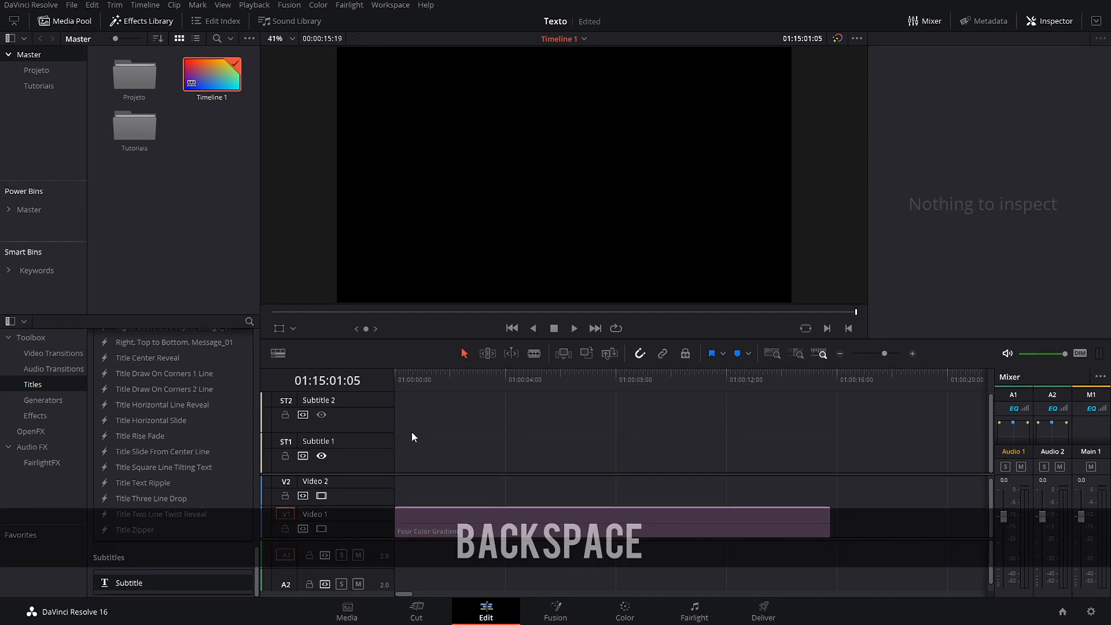
# Step: Hide the subtitle tracks and place a basic Text title on Video 2
pyautogui.click(278, 354)
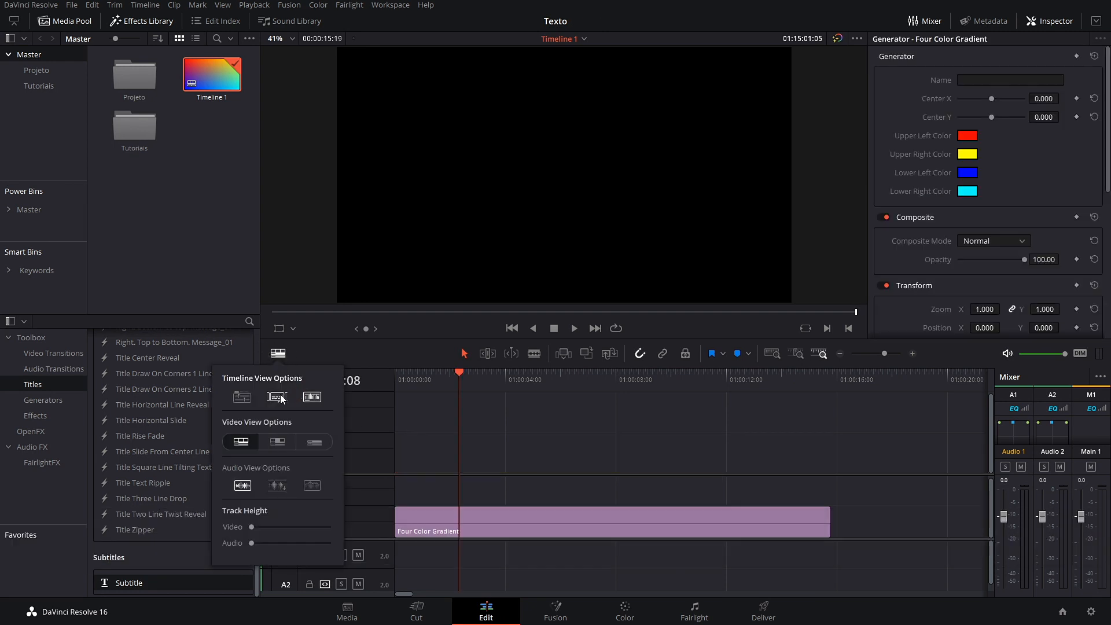
pyautogui.click(502, 468)
pyautogui.scroll(10, 193, 470)
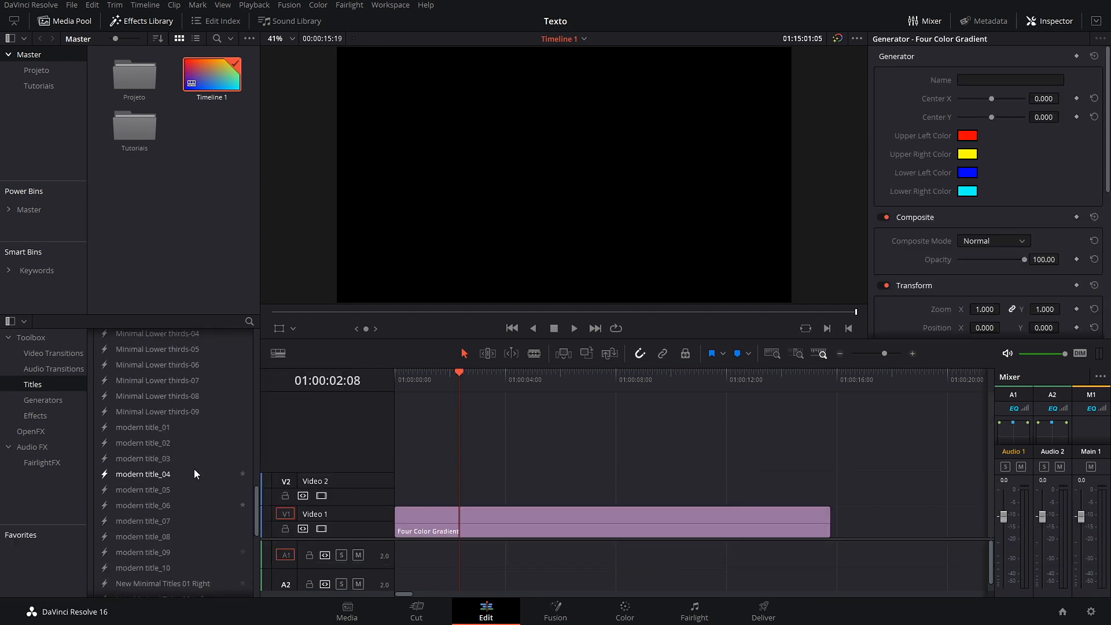
pyautogui.moveTo(124, 429); pyautogui.dragTo(575, 432)
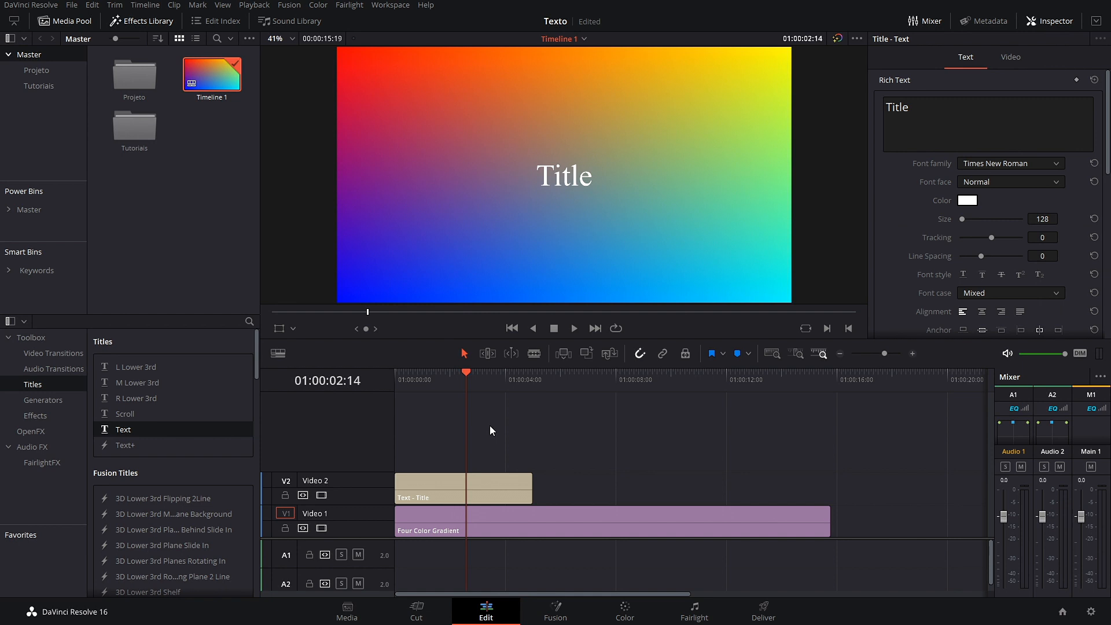
# Step: Place a Text+ title on Video 2 right after the Text title clip
pyautogui.moveTo(125, 446); pyautogui.dragTo(543, 481)
pyautogui.moveTo(456, 373); pyautogui.dragTo(460, 410)
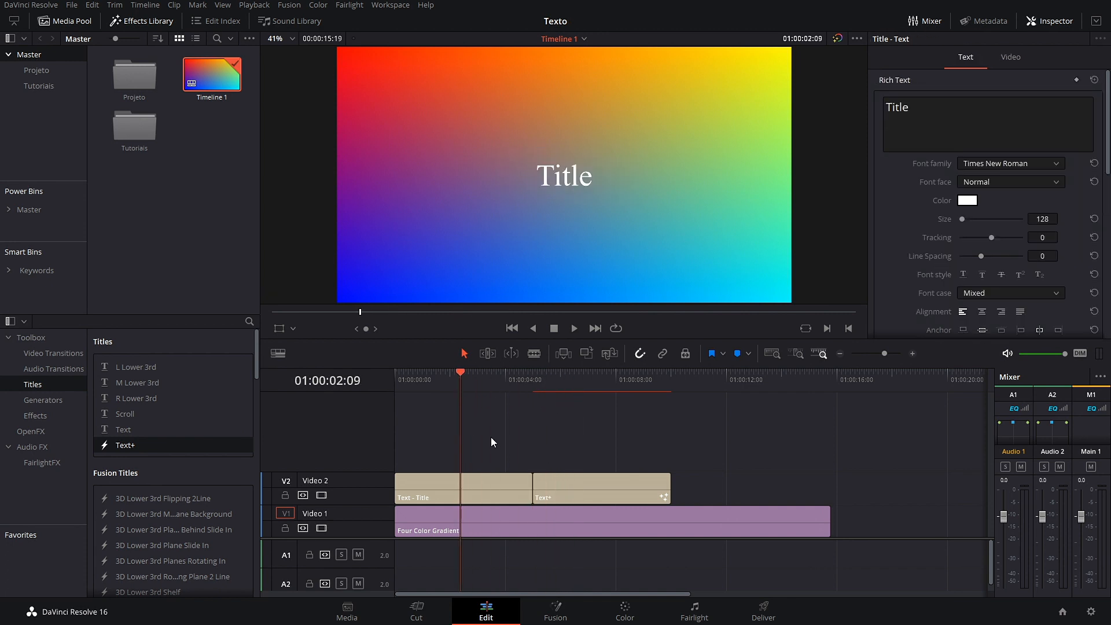
# Step: Scrub to the titles and play them back to preview
pyautogui.moveTo(453, 378)
pyautogui.mouseDown()
pyautogui.moveTo(421, 384)
pyautogui.moveTo(447, 395)
pyautogui.mouseUp()
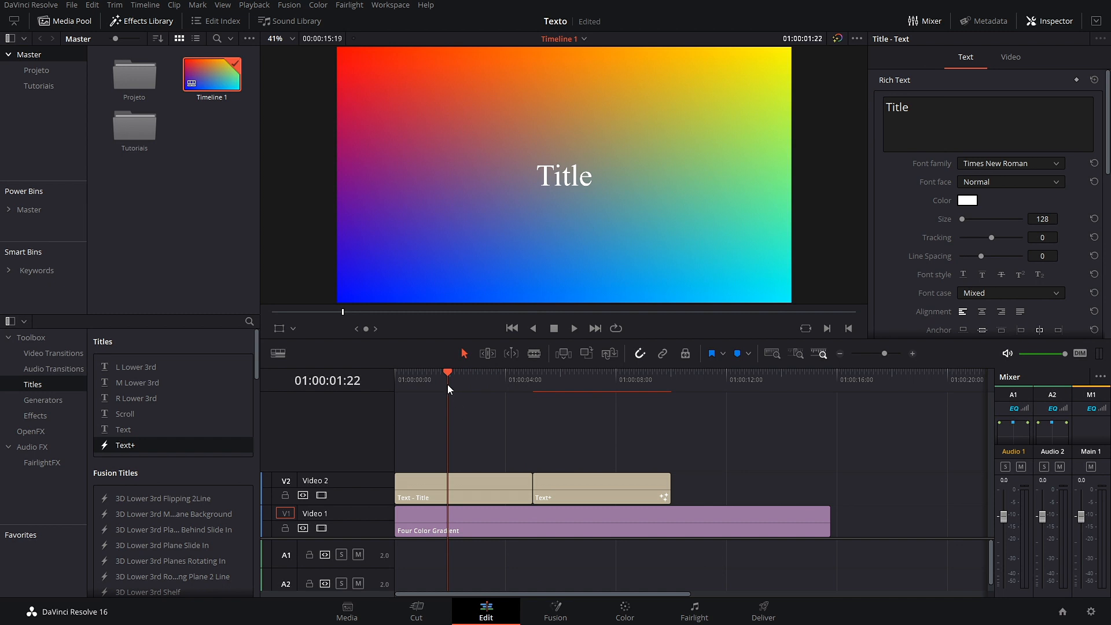
pyautogui.moveTo(447, 376); pyautogui.dragTo(547, 388)
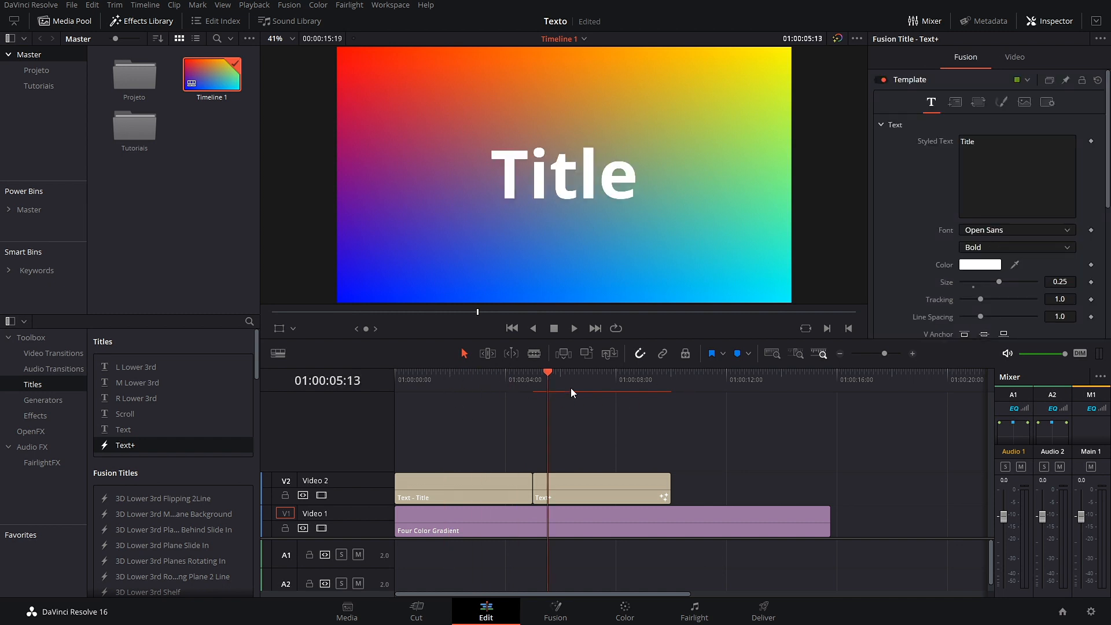
pyautogui.press('space')
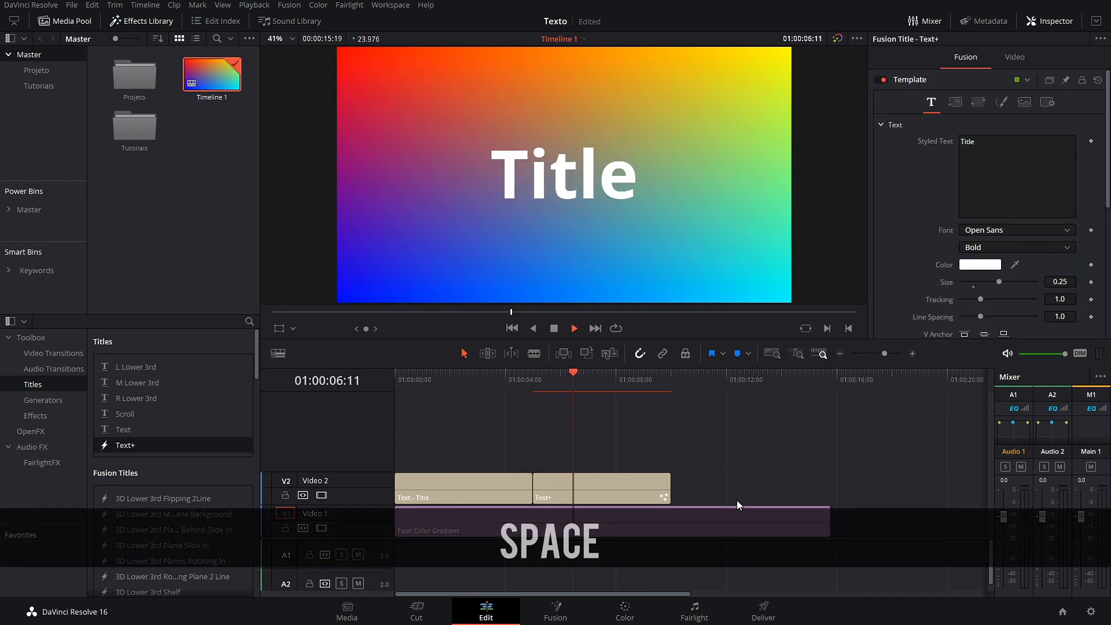
pyautogui.press('space')
# Step: Select and replay the Text+ clip, then close the mixer and expand the Inspector to full height
pyautogui.click(612, 491)
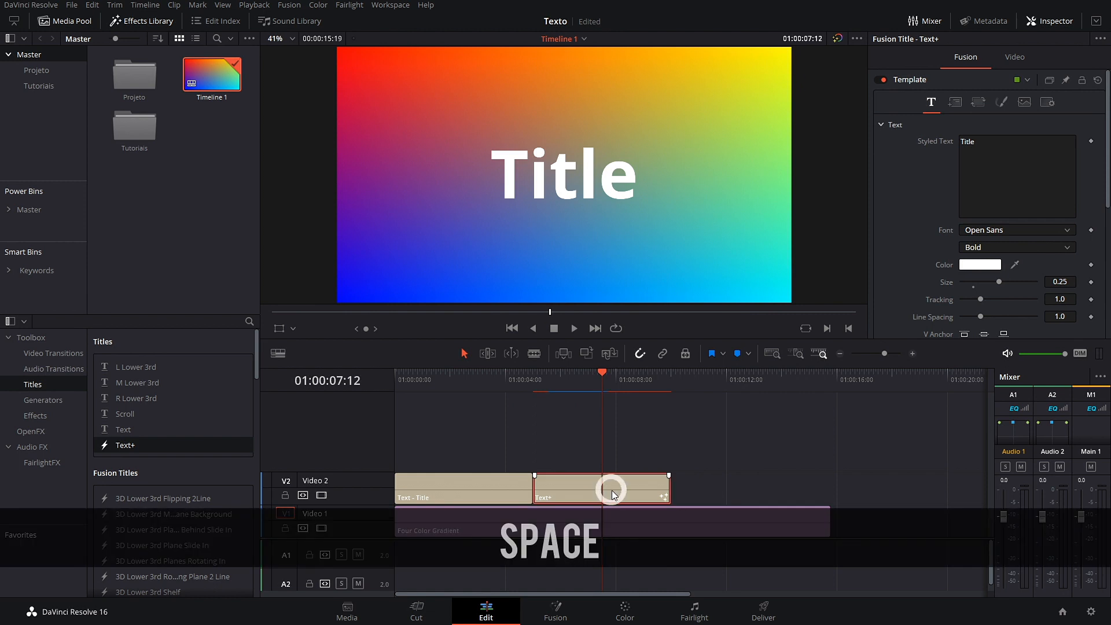
pyautogui.moveTo(600, 373); pyautogui.dragTo(541, 383)
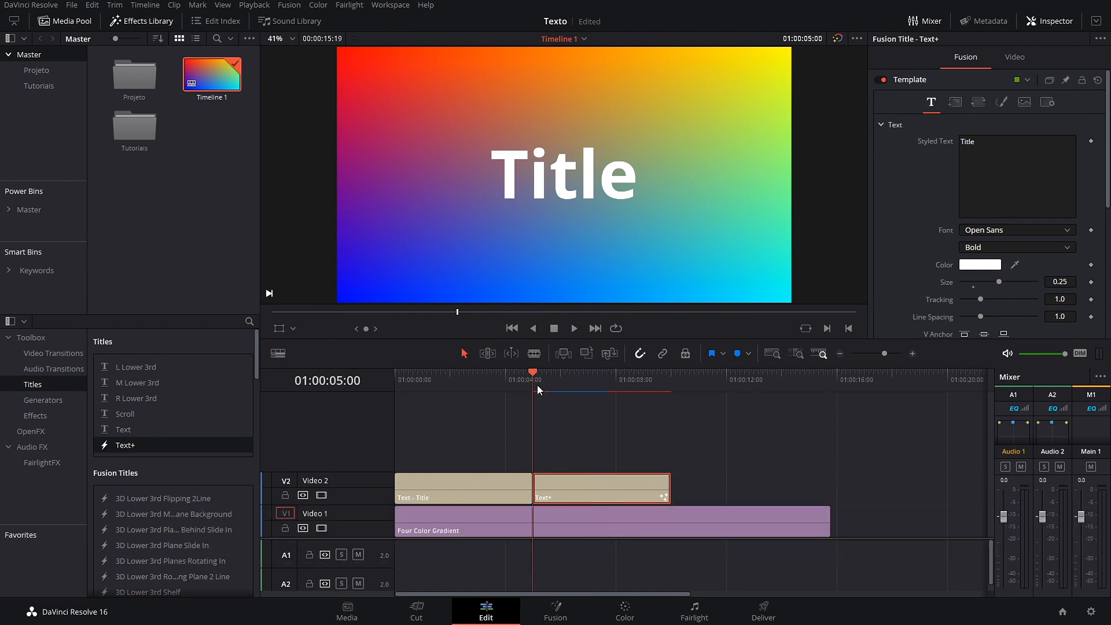
pyautogui.press('space')
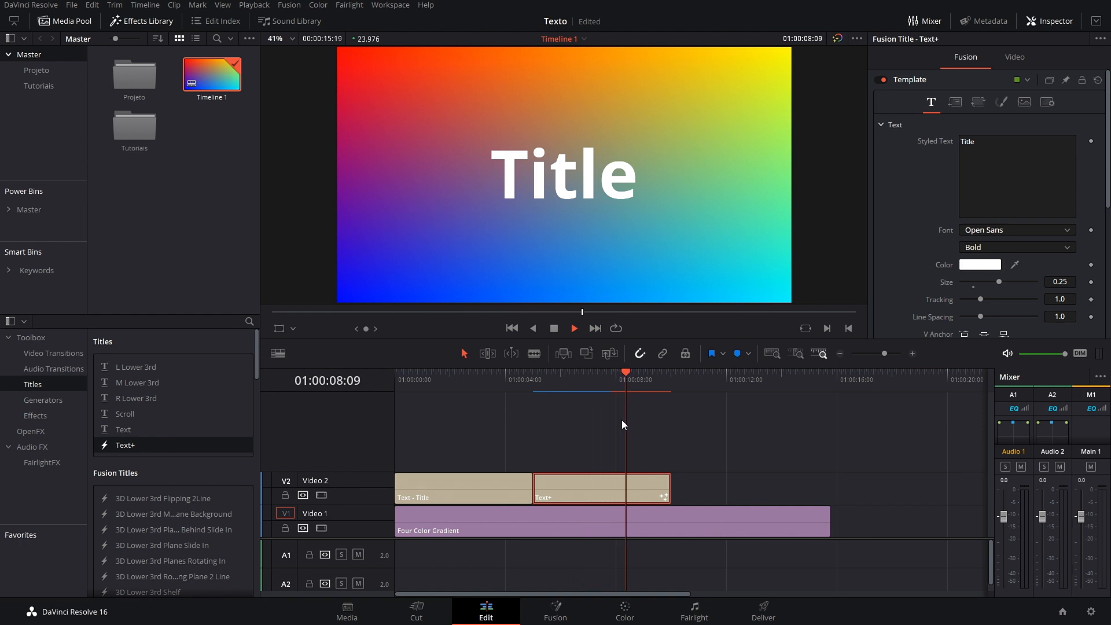
pyautogui.press('space')
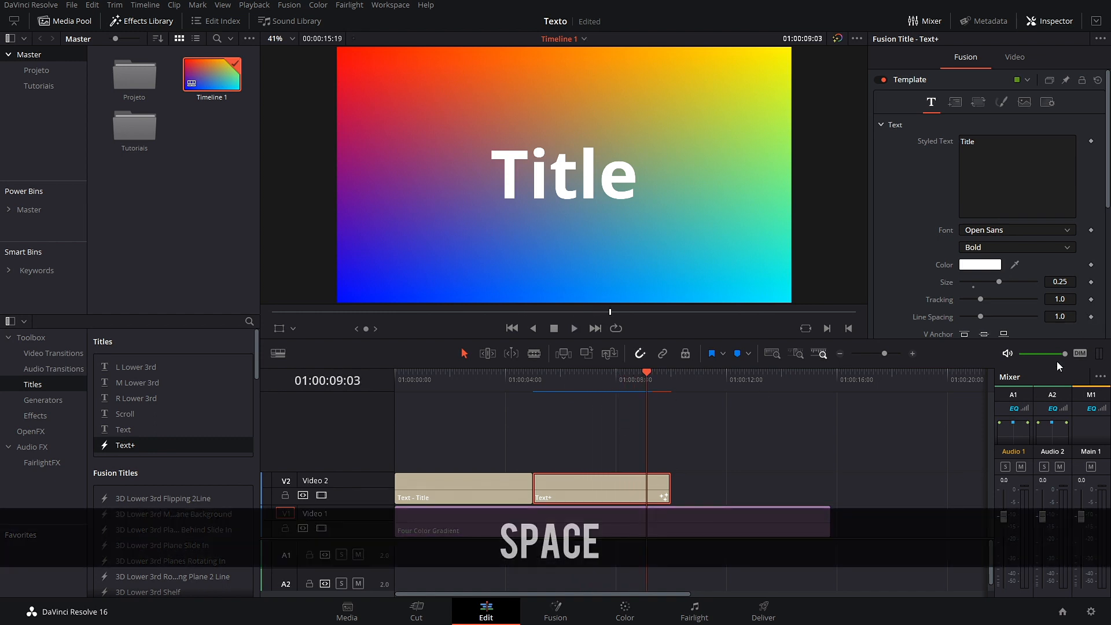
pyautogui.click(925, 21)
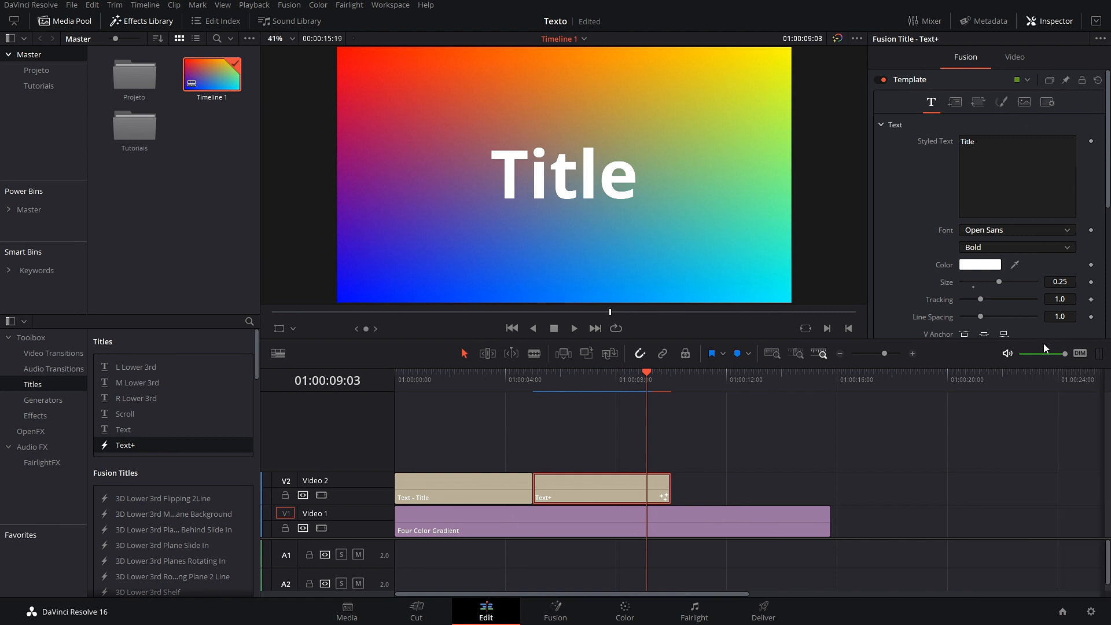
pyautogui.click(1096, 23)
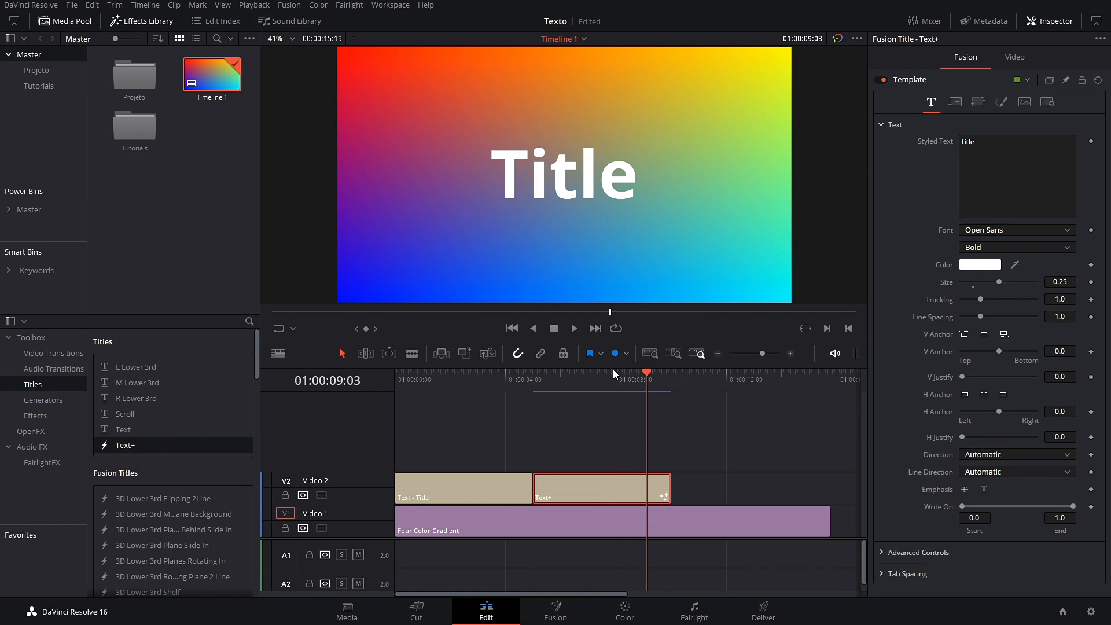
pyautogui.moveTo(642, 379); pyautogui.dragTo(444, 431)
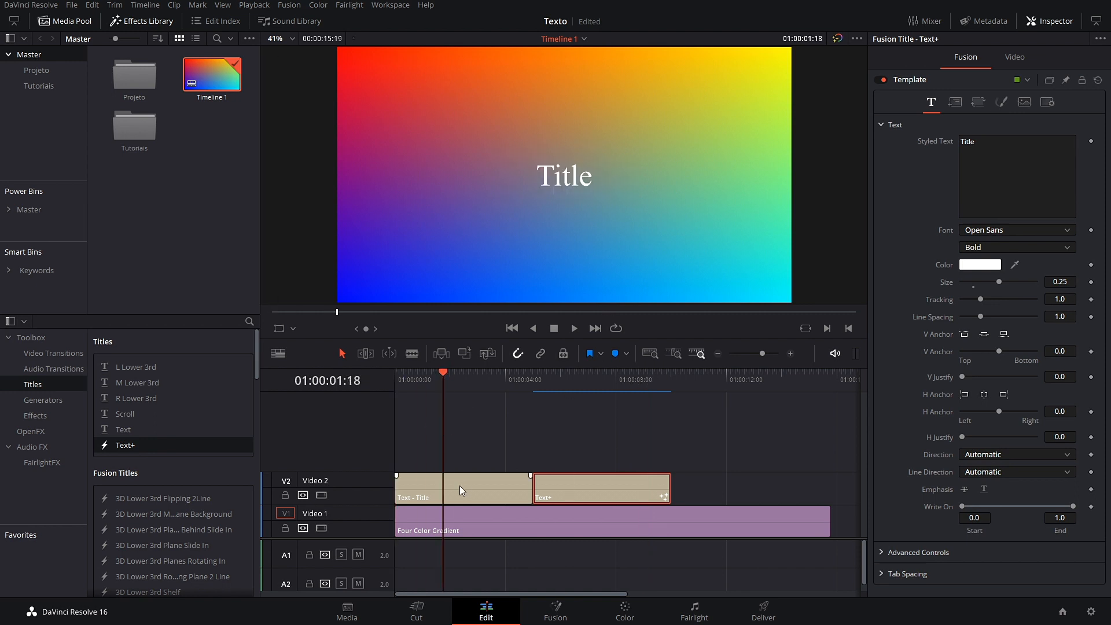
pyautogui.click(452, 494)
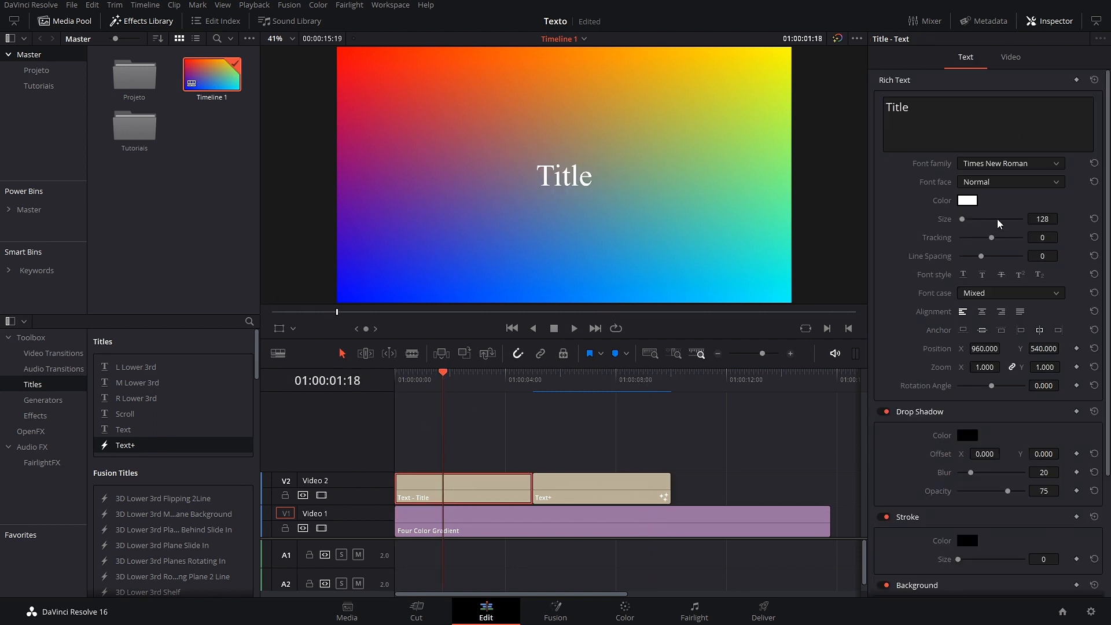
pyautogui.scroll(-5, 905, 206)
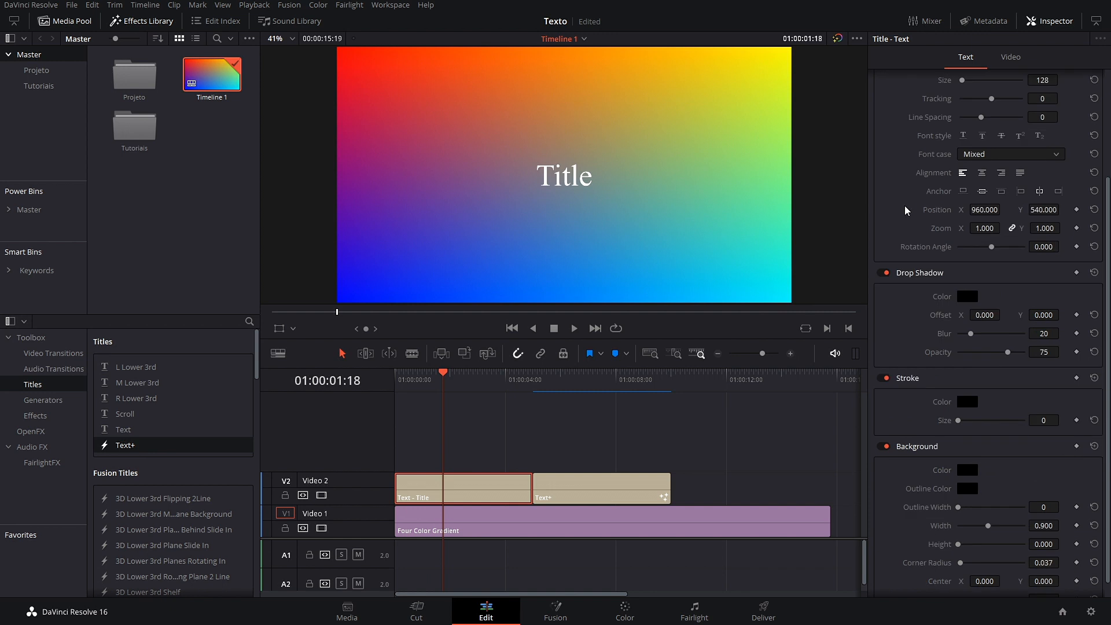
pyautogui.scroll(5, 922, 342)
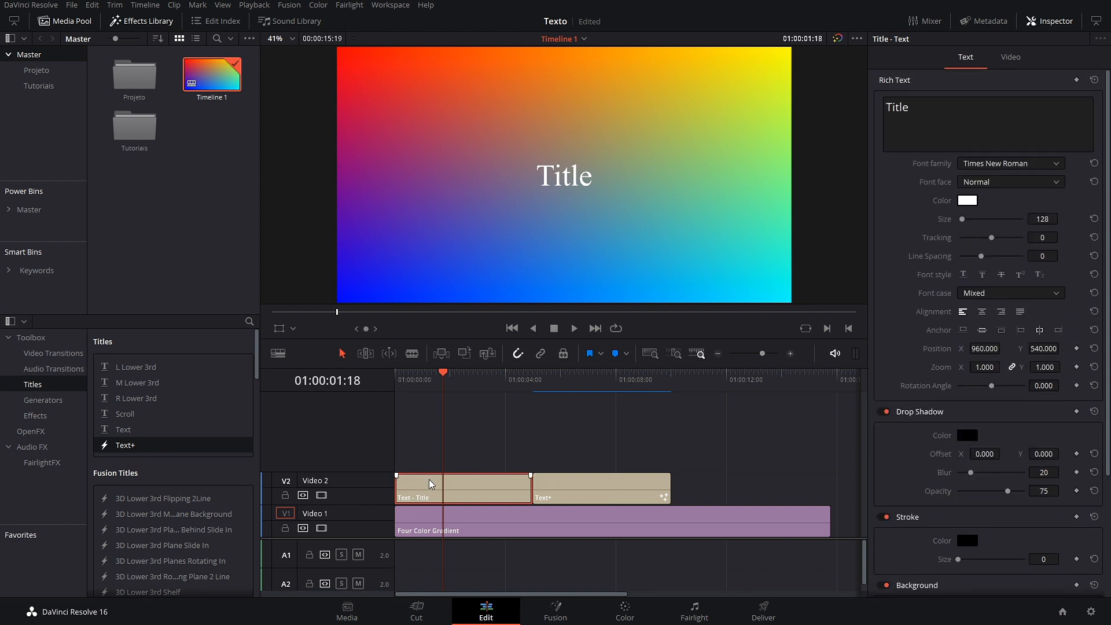
pyautogui.moveTo(441, 388); pyautogui.dragTo(557, 408)
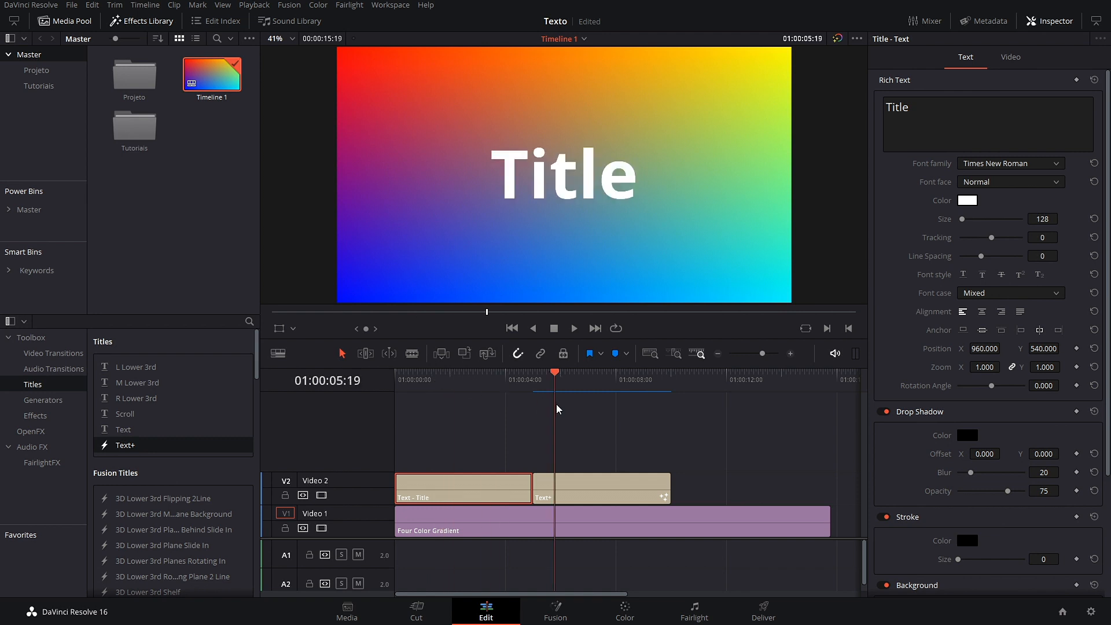
pyautogui.click(596, 495)
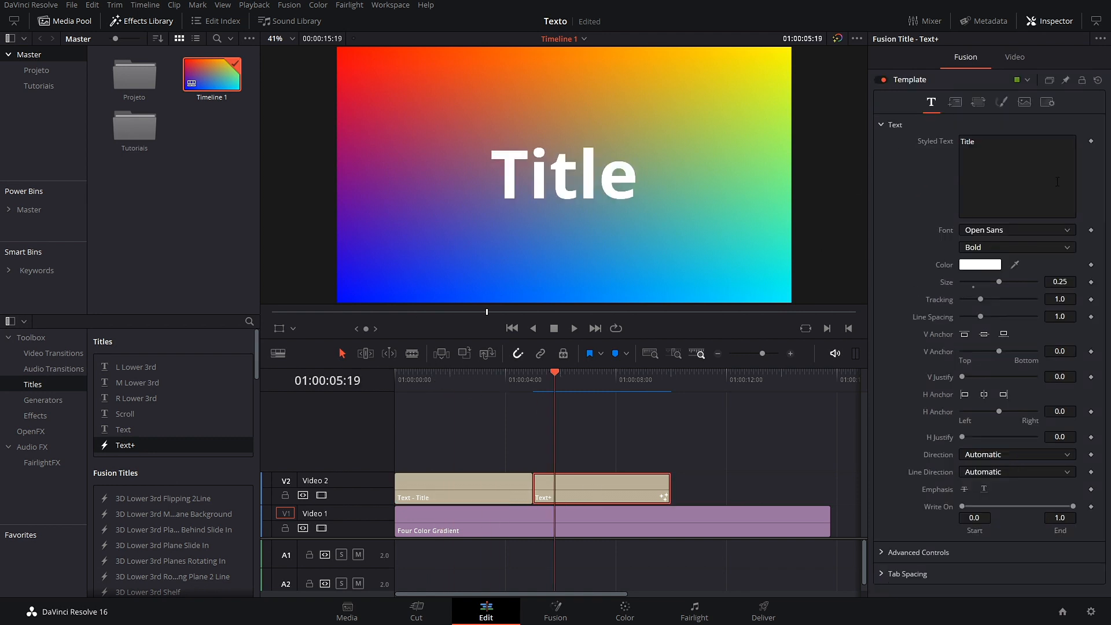
pyautogui.click(883, 553)
pyautogui.scroll(-3, 923, 492)
pyautogui.click(884, 581)
pyautogui.scroll(-2, 895, 529)
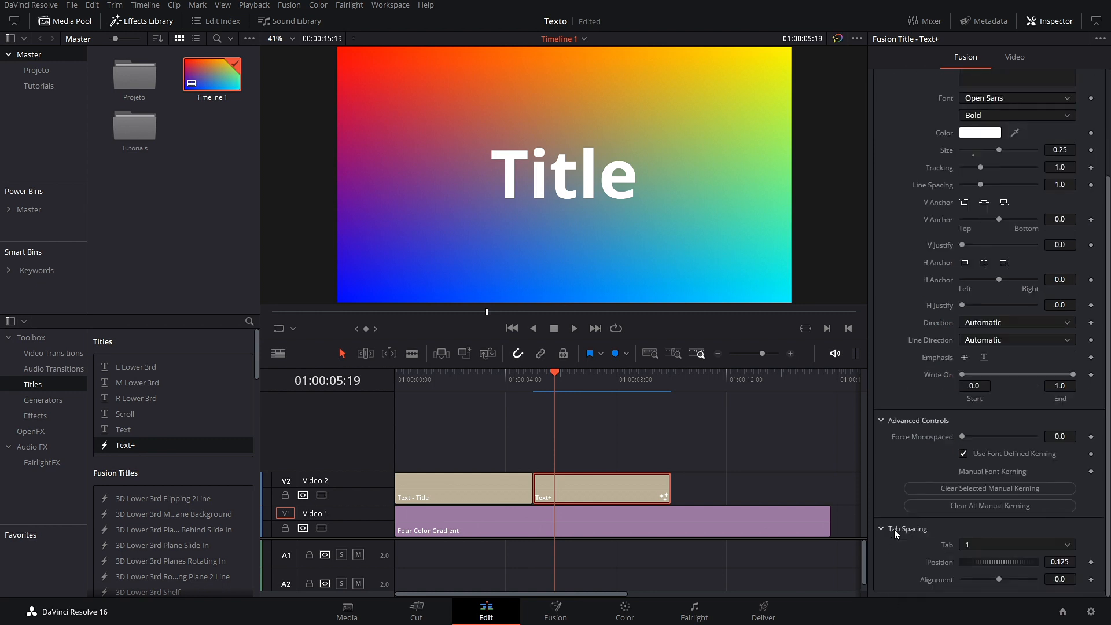
pyautogui.click(885, 529)
pyautogui.click(883, 419)
pyautogui.click(955, 102)
pyautogui.click(978, 102)
pyautogui.click(1006, 103)
pyautogui.click(1025, 102)
pyautogui.click(1048, 102)
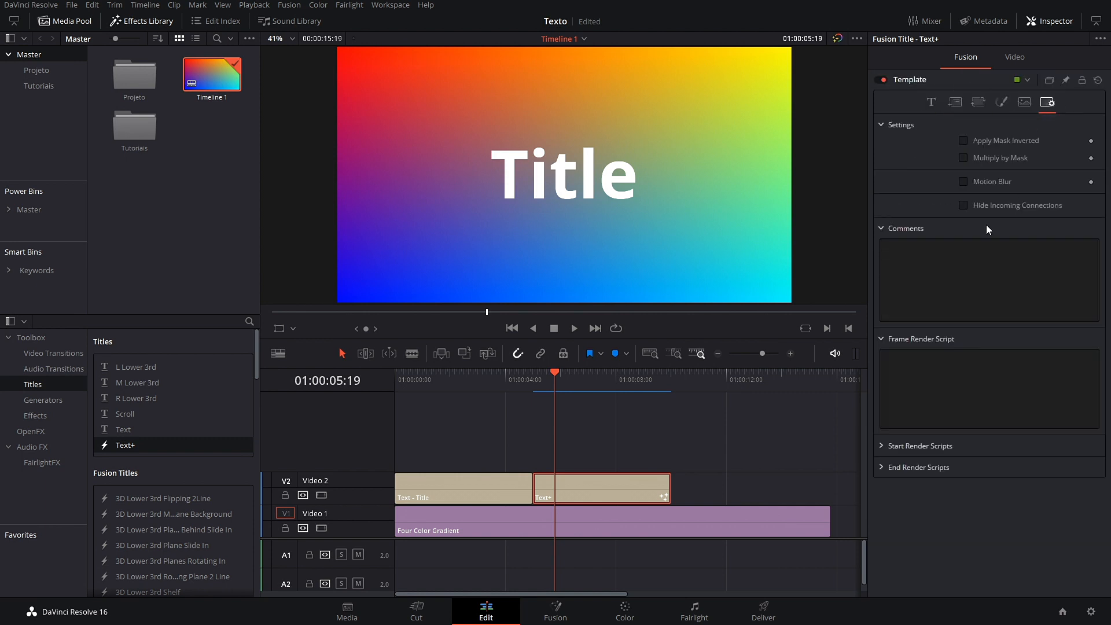
pyautogui.click(930, 103)
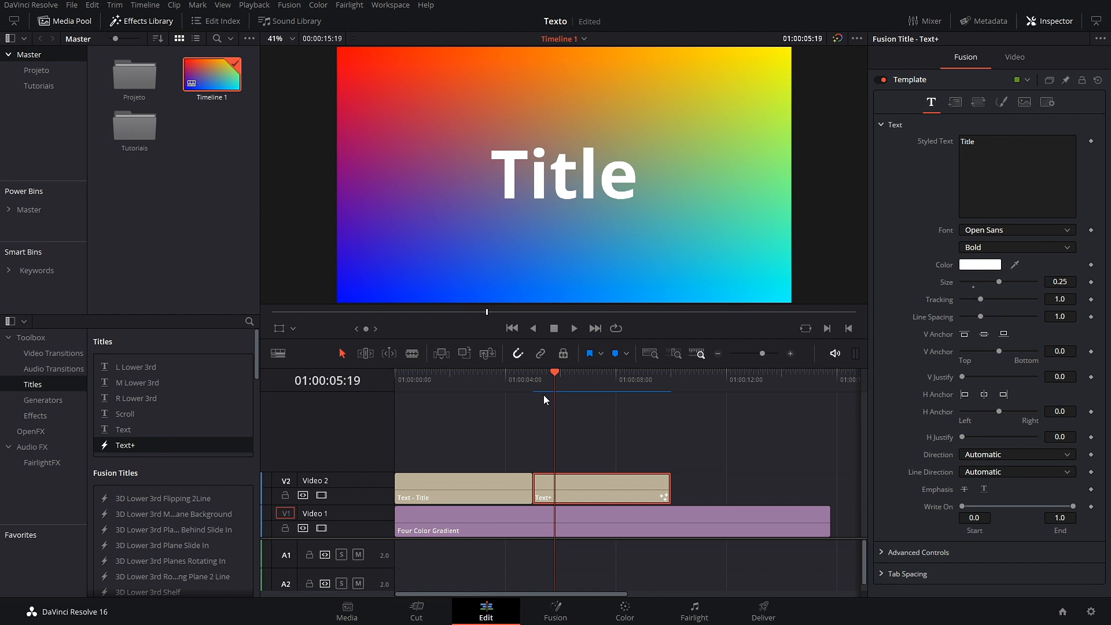
# Step: Compare the plain Text and Text+ titles in the viewer, ending on the plain Text title
pyautogui.moveTo(567, 377); pyautogui.dragTo(469, 398)
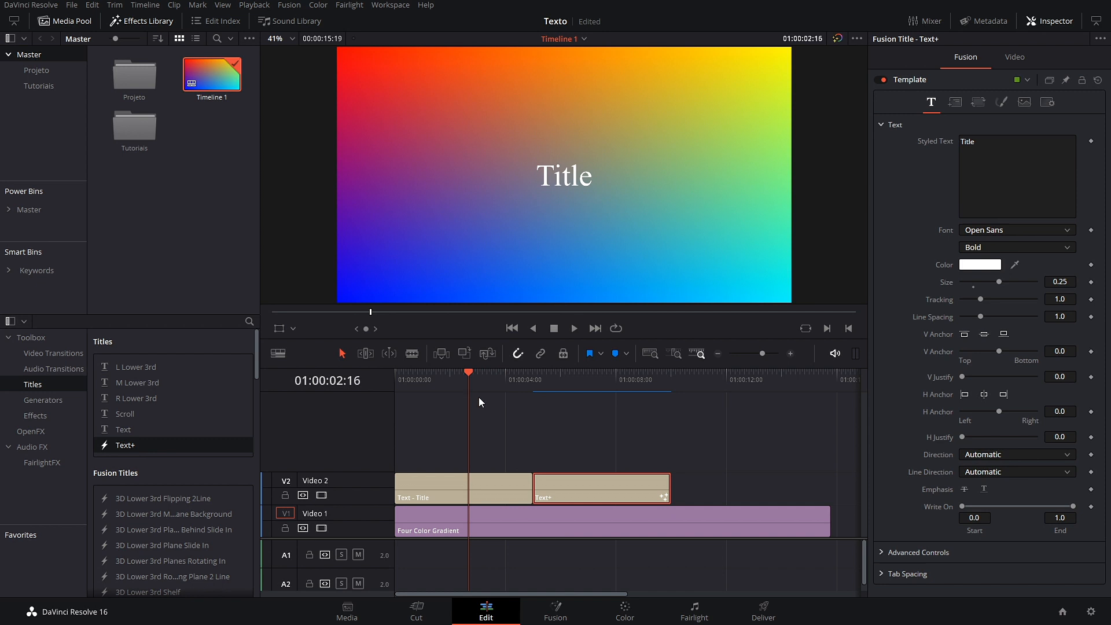
pyautogui.moveTo(476, 377); pyautogui.dragTo(563, 395)
pyautogui.click(678, 467)
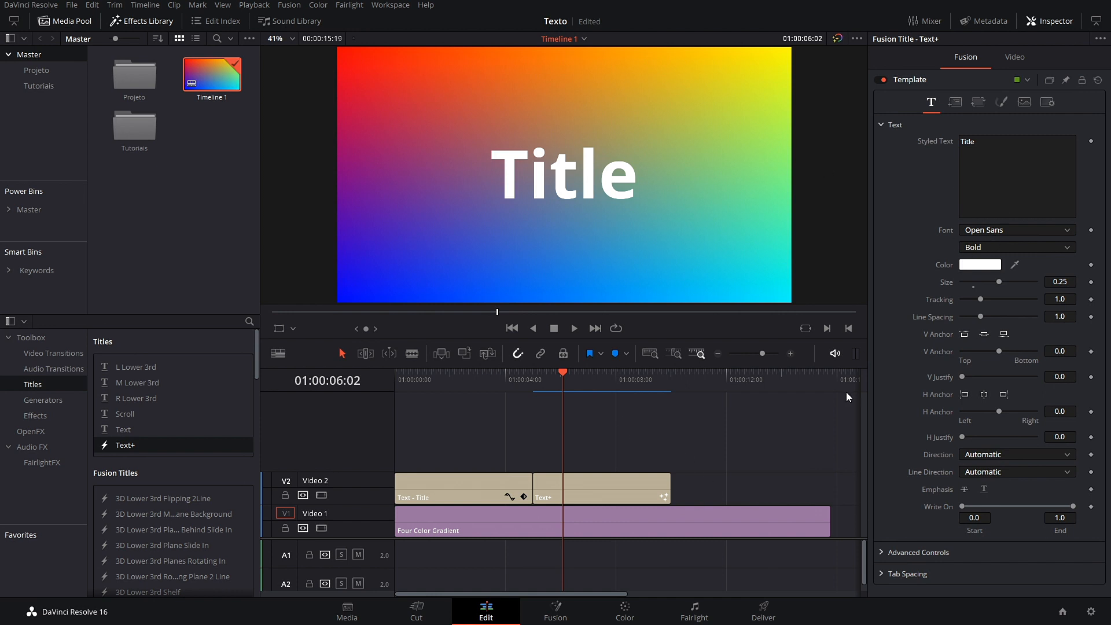
pyautogui.moveTo(563, 380); pyautogui.dragTo(470, 387)
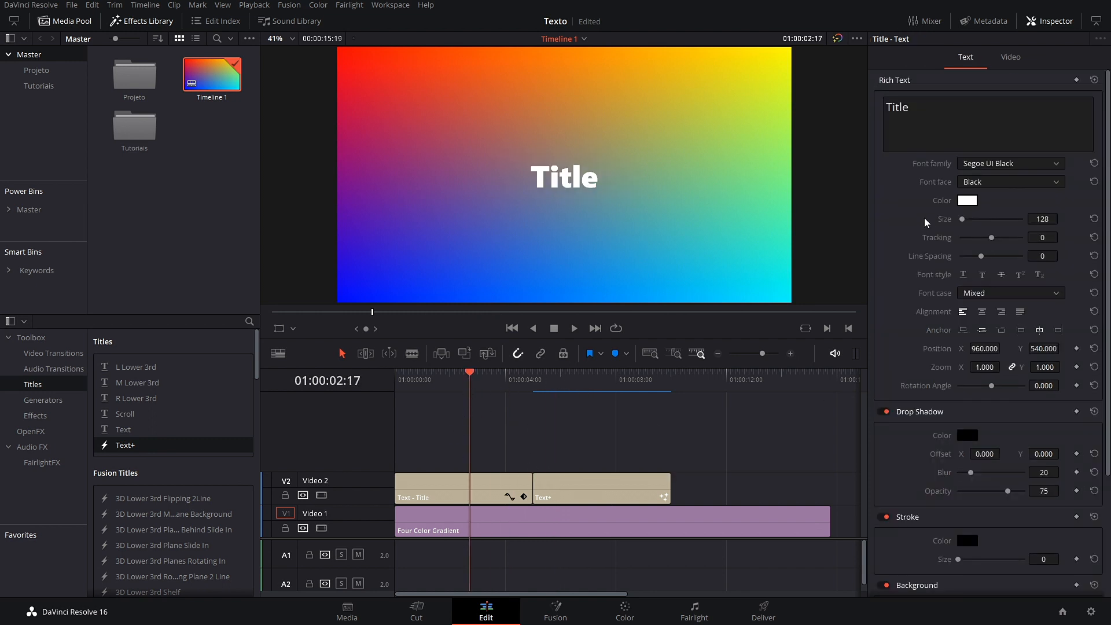
# Step: Select the plain Text title and try the Roman and scoolar tfb fonts with Bold face
pyautogui.click(493, 482)
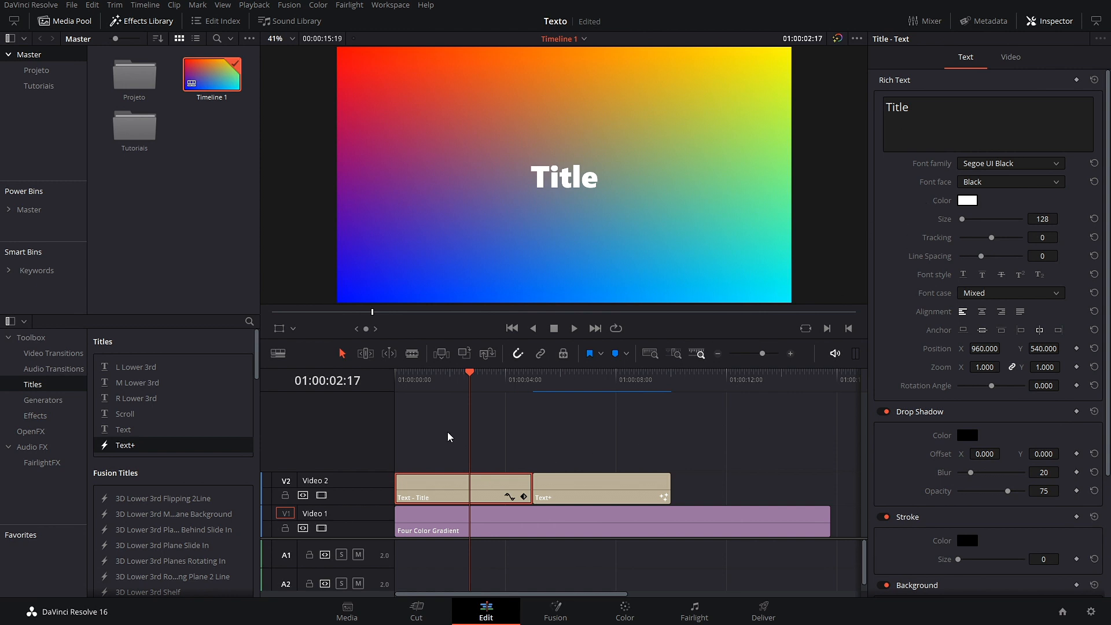
pyautogui.click(1054, 165)
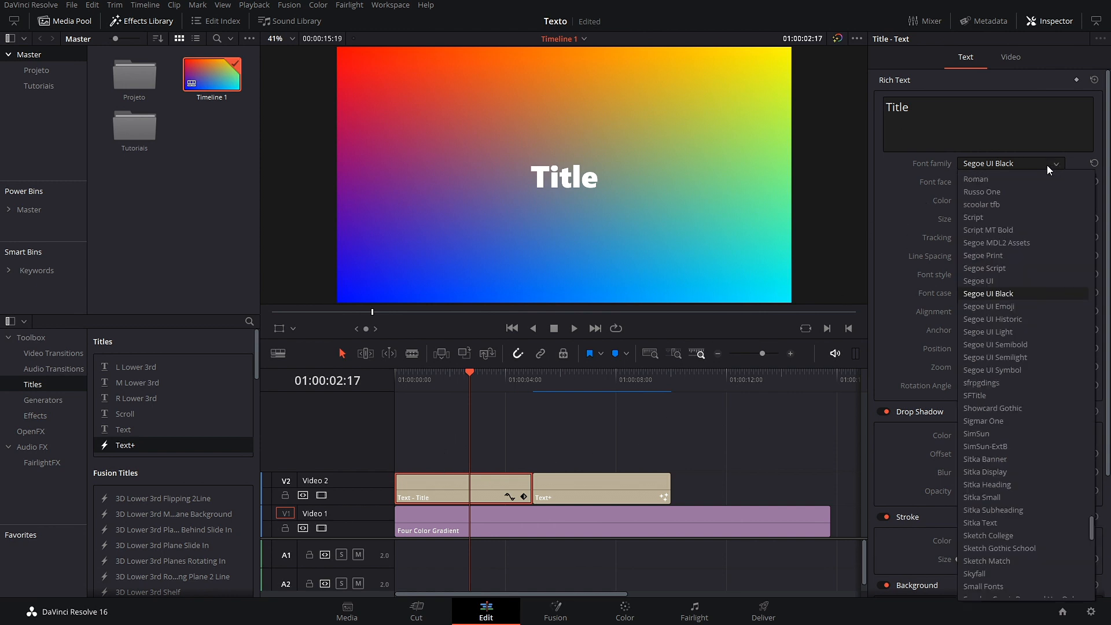
pyautogui.click(968, 179)
pyautogui.click(1003, 163)
pyautogui.click(998, 205)
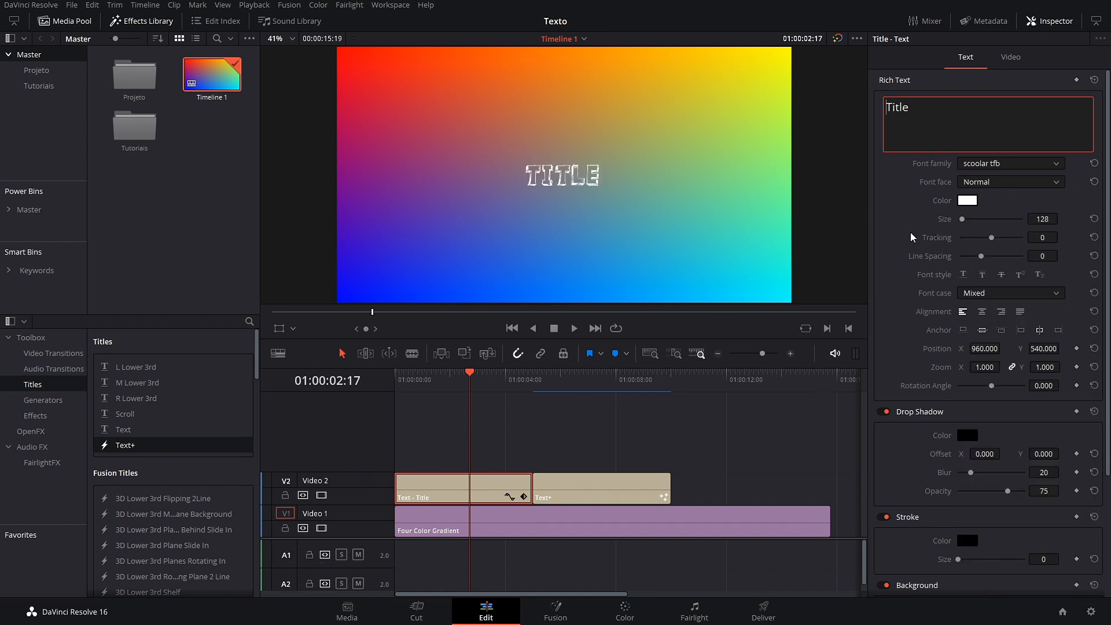
pyautogui.scroll(-5, 909, 243)
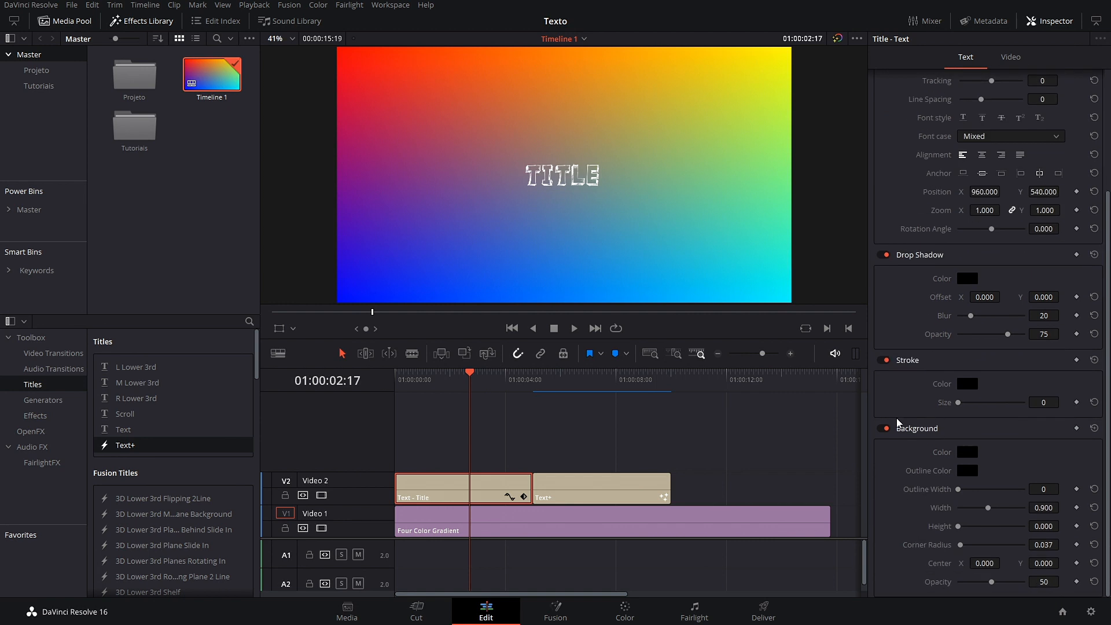
pyautogui.scroll(5, 899, 422)
pyautogui.click(1033, 182)
pyautogui.click(981, 219)
# Step: Set the title's font family to Poppins Medium
pyautogui.click(1034, 164)
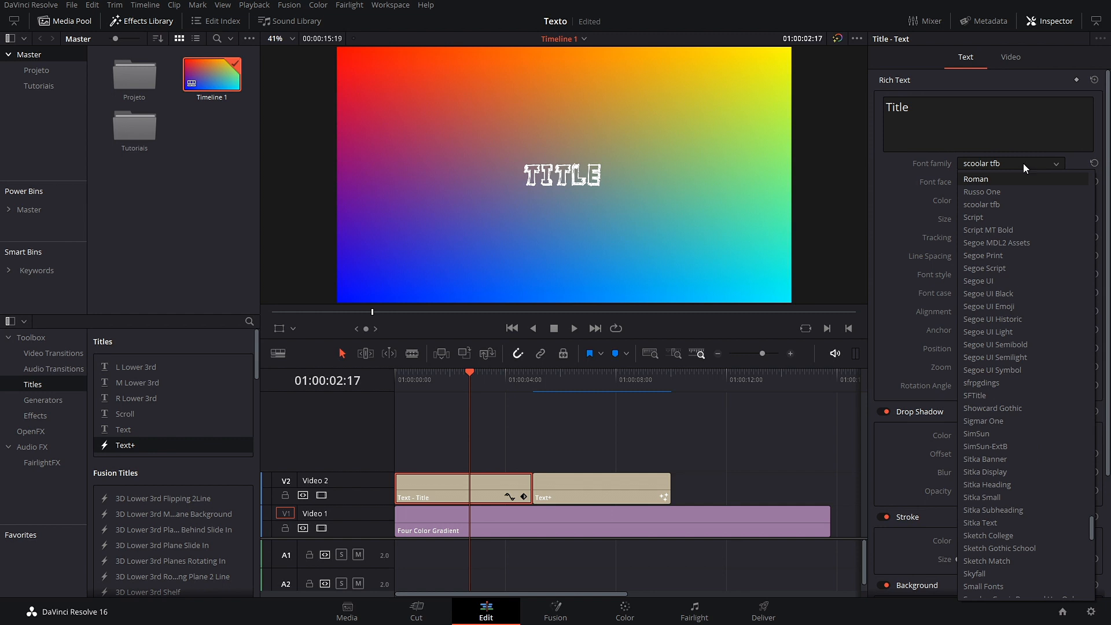
pyautogui.scroll(10, 1015, 262)
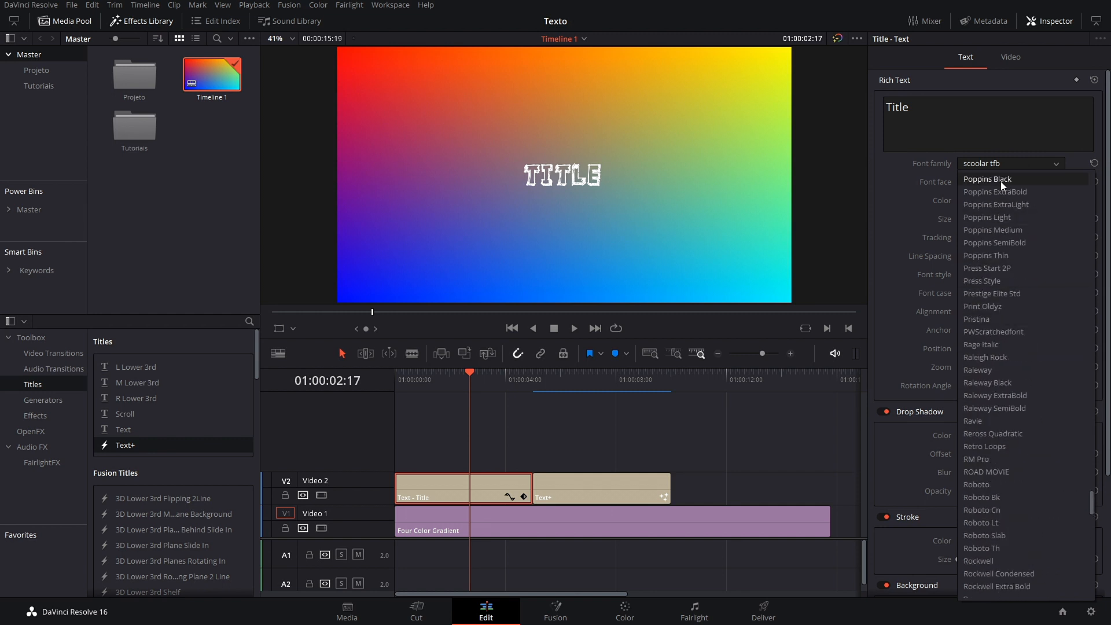
pyautogui.click(1010, 231)
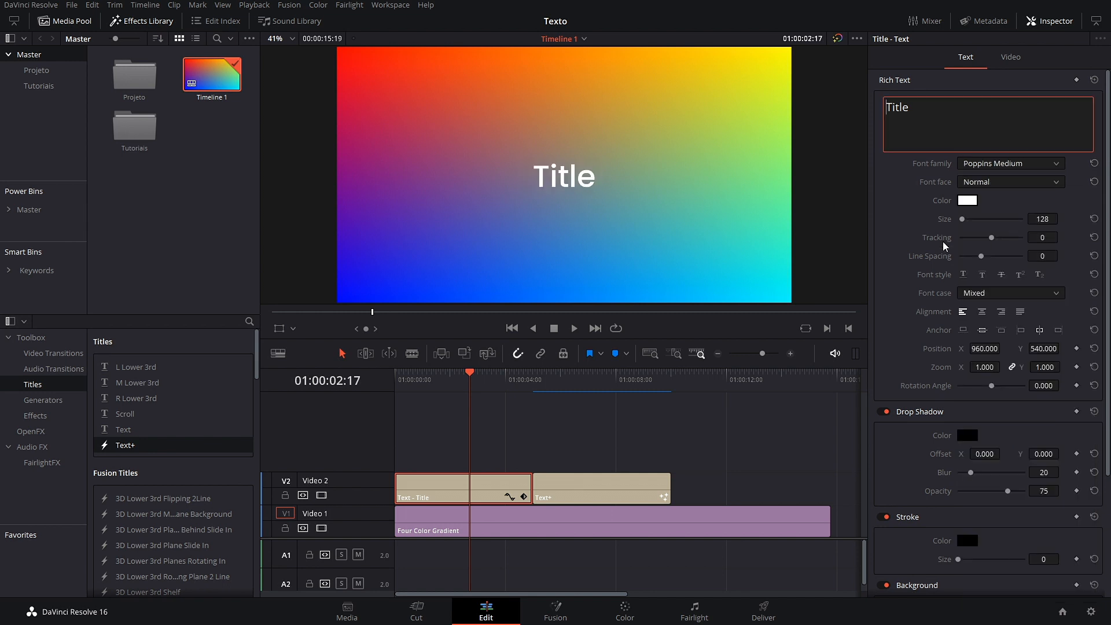
pyautogui.click(1035, 182)
# Step: Make the Poppins title Bold at size 460 with tracking 7
pyautogui.click(981, 213)
pyautogui.moveTo(981, 219)
pyautogui.mouseDown()
pyautogui.moveTo(996, 218)
pyautogui.moveTo(971, 222)
pyautogui.moveTo(1082, 224)
pyautogui.moveTo(929, 220)
pyautogui.moveTo(973, 220)
pyautogui.moveTo(1009, 241)
pyautogui.moveTo(991, 242)
pyautogui.moveTo(1008, 242)
pyautogui.moveTo(992, 253)
pyautogui.mouseUp()
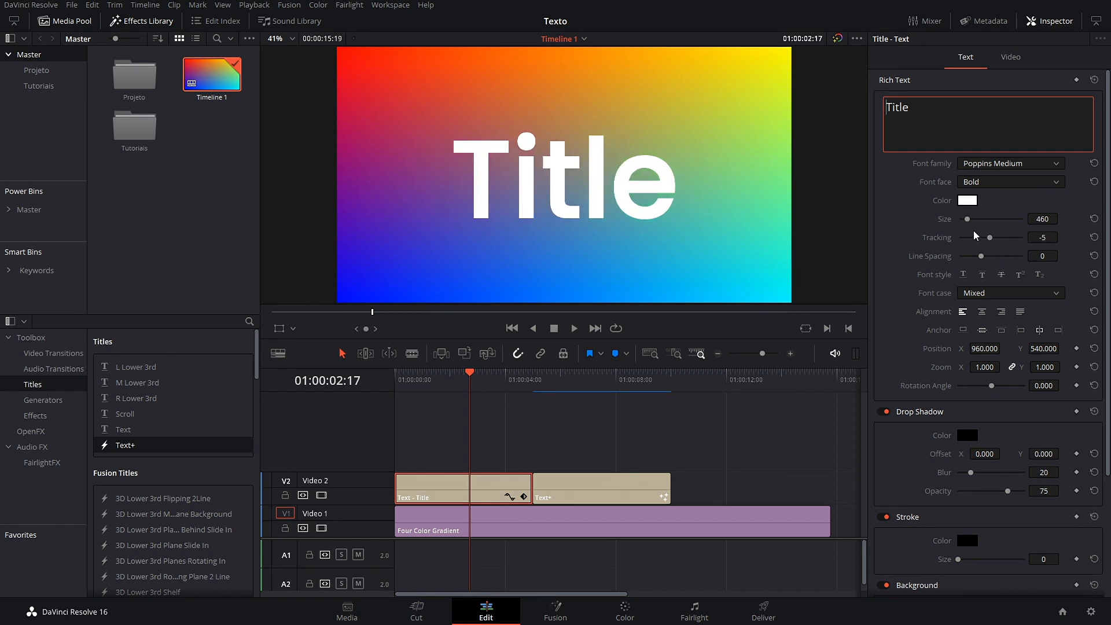
pyautogui.moveTo(992, 241)
pyautogui.mouseDown()
pyautogui.moveTo(1003, 238)
pyautogui.moveTo(994, 243)
pyautogui.mouseUp()
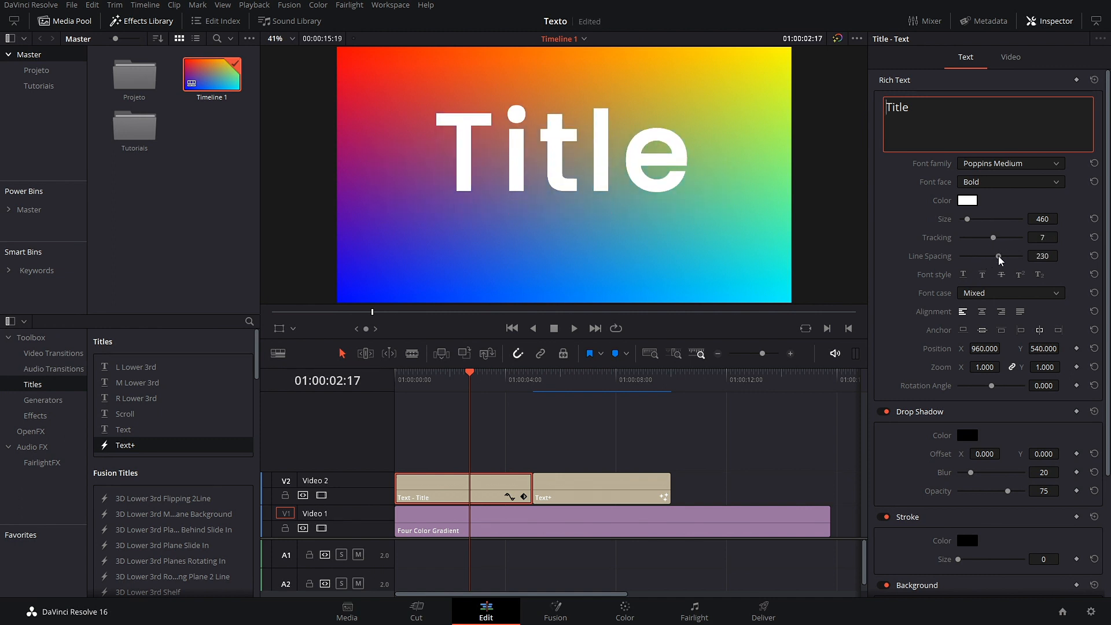
# Step: Try overline, underline, strikethrough, superscript and subscript on the title, then clear them all
pyautogui.click(982, 275)
pyautogui.click(964, 275)
pyautogui.click(1002, 276)
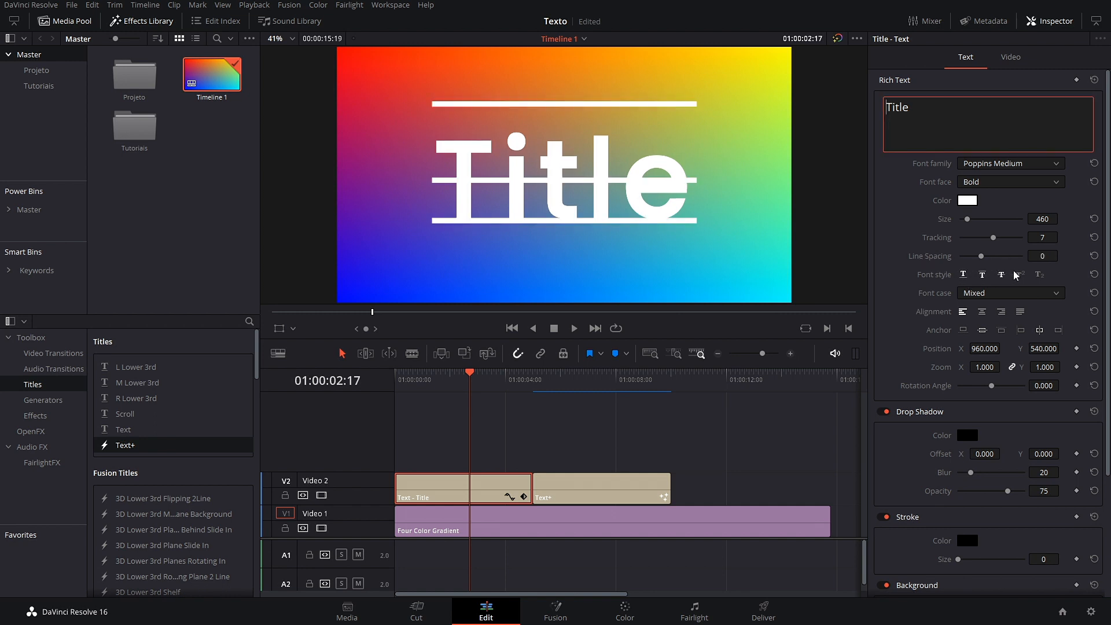
pyautogui.click(1021, 274)
pyautogui.click(1040, 275)
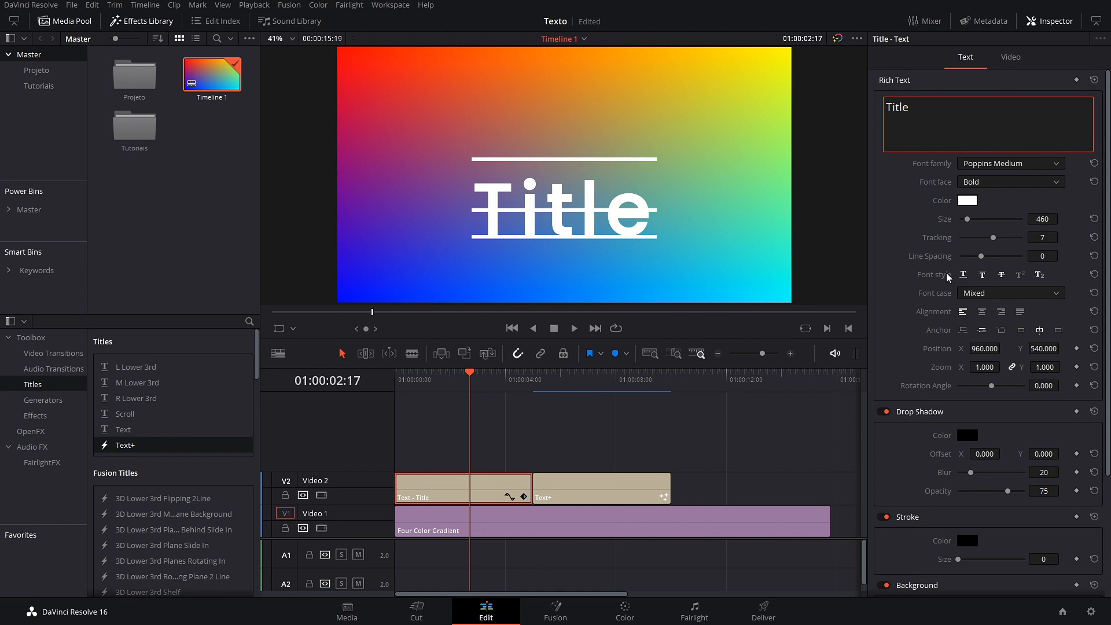
pyautogui.click(963, 276)
pyautogui.click(982, 276)
pyautogui.click(1001, 276)
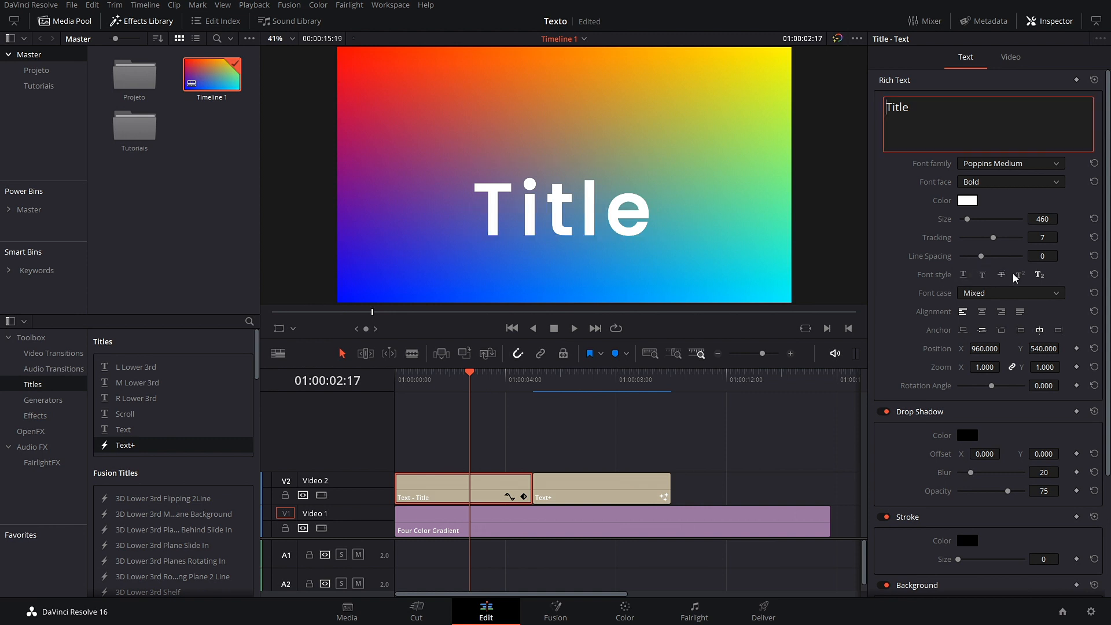
pyautogui.click(1038, 276)
# Step: Cycle the font case through All Caps, All Lowercase, Small Caps and Title Caps, ending on Mixed
pyautogui.click(1052, 298)
pyautogui.click(998, 320)
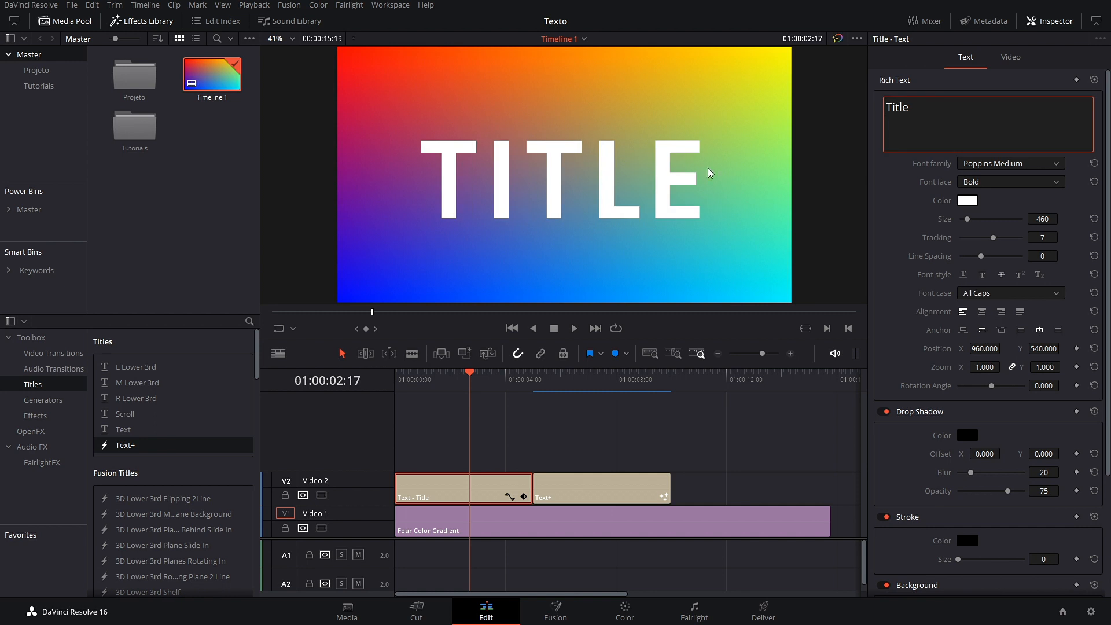
pyautogui.click(1050, 292)
pyautogui.click(1002, 334)
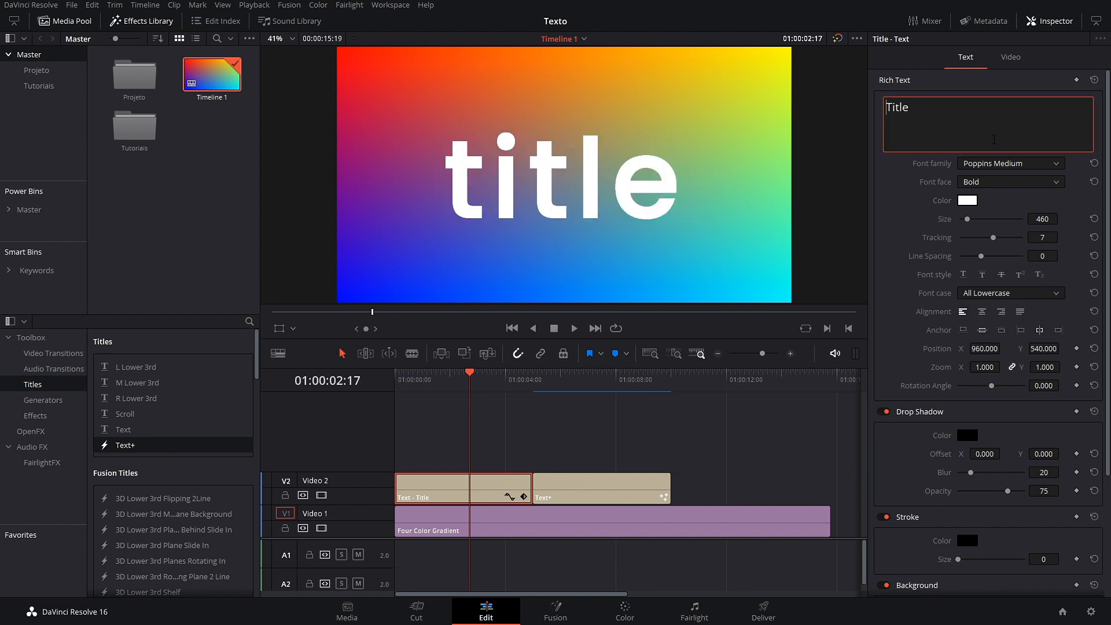
pyautogui.click(1051, 296)
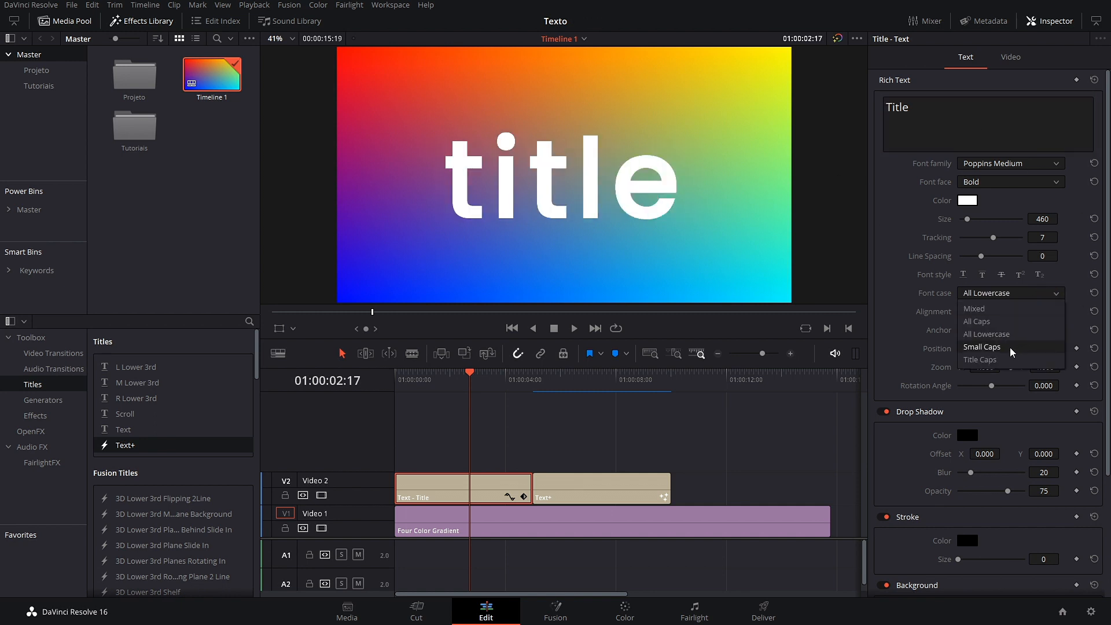
pyautogui.click(1009, 349)
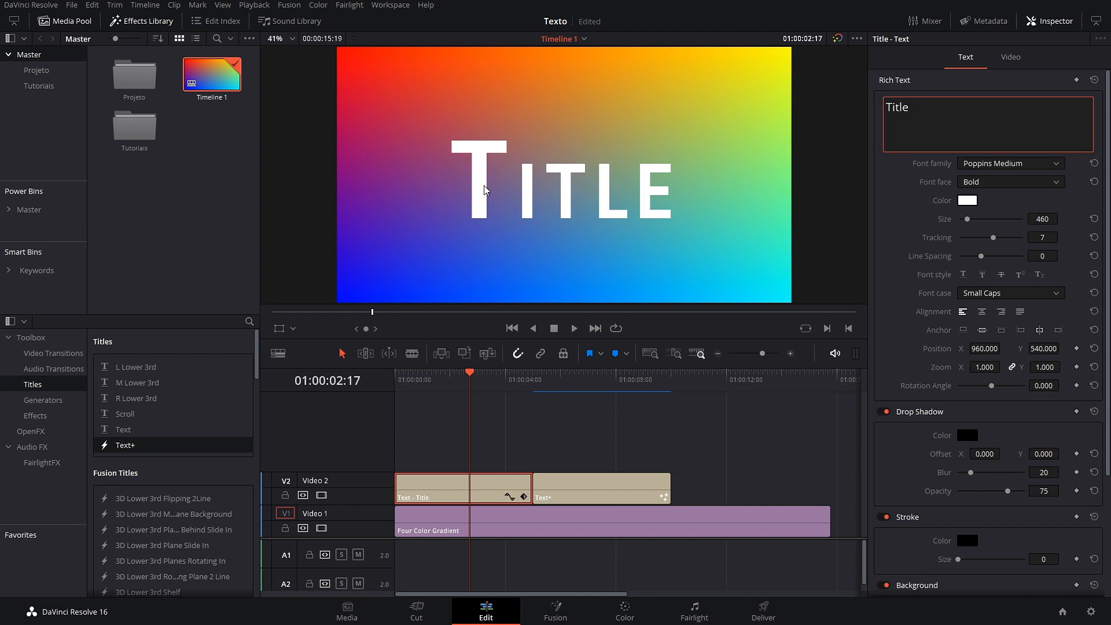
pyautogui.click(1036, 294)
pyautogui.click(1003, 359)
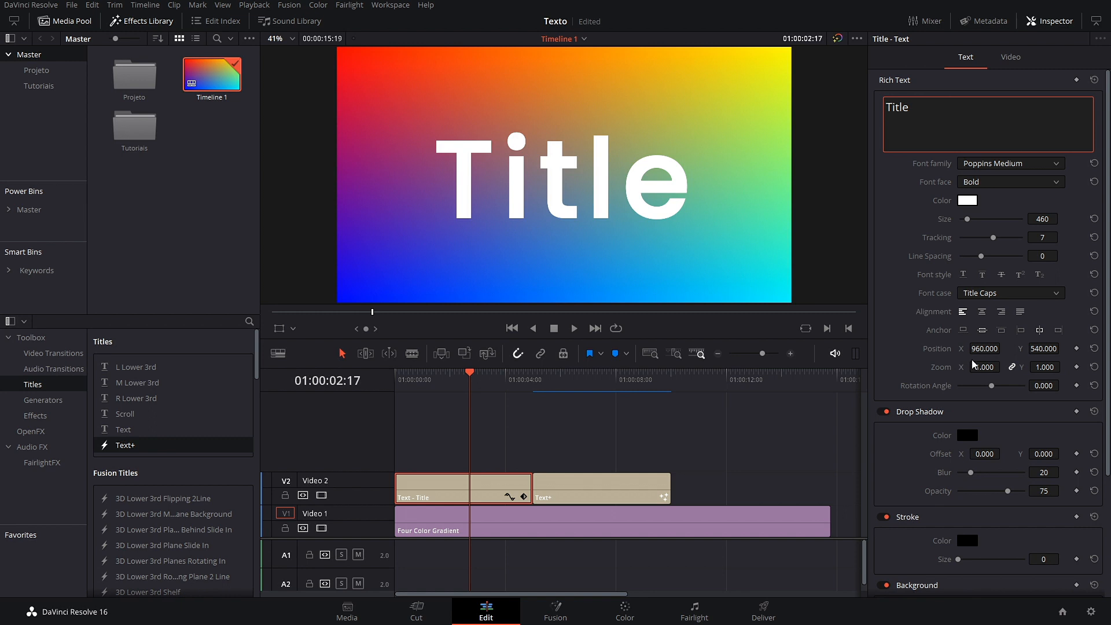
pyautogui.click(1059, 292)
pyautogui.click(1010, 309)
# Step: Set title zoom to 0.250, test a 0–360 rotation animation in playback, then reset rotation to 0
pyautogui.moveTo(988, 369); pyautogui.dragTo(1008, 388)
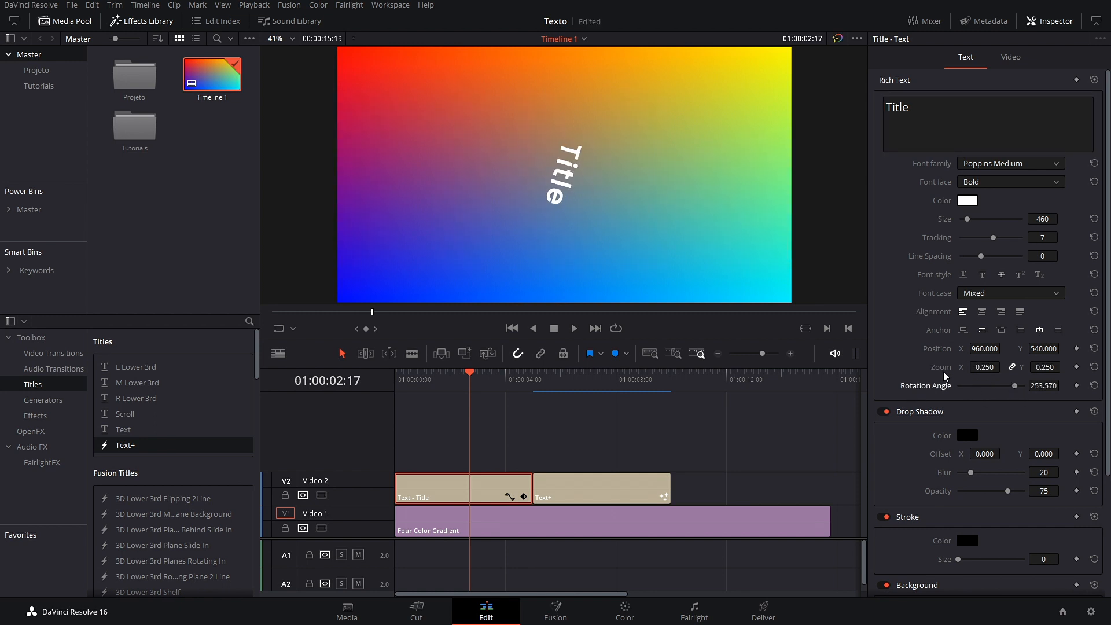
pyautogui.doubleClick(938, 385)
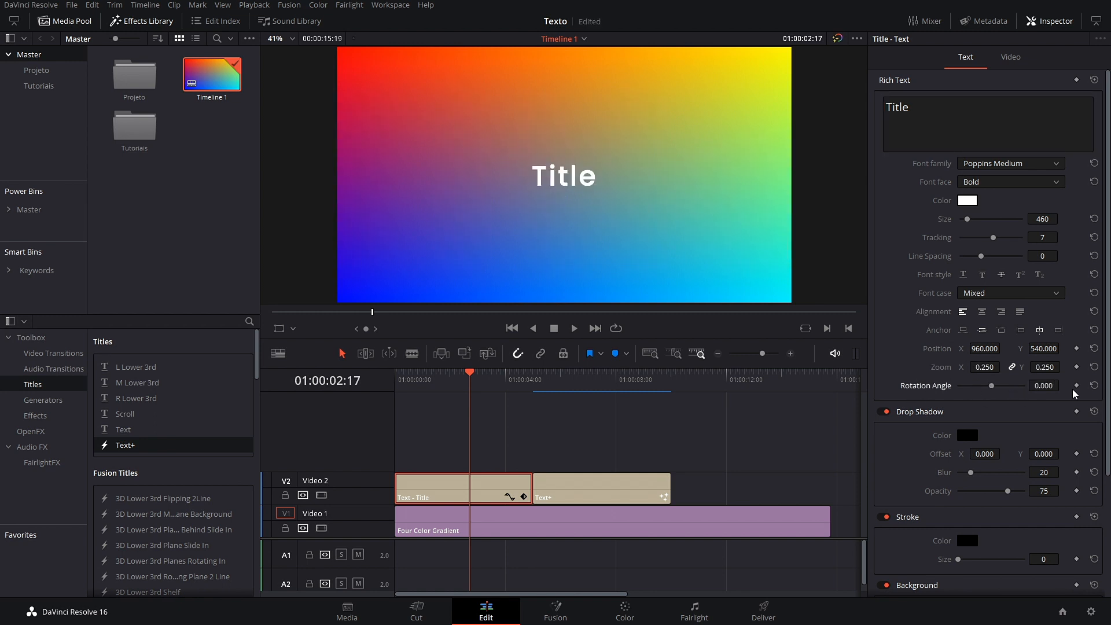
pyautogui.press('Home')
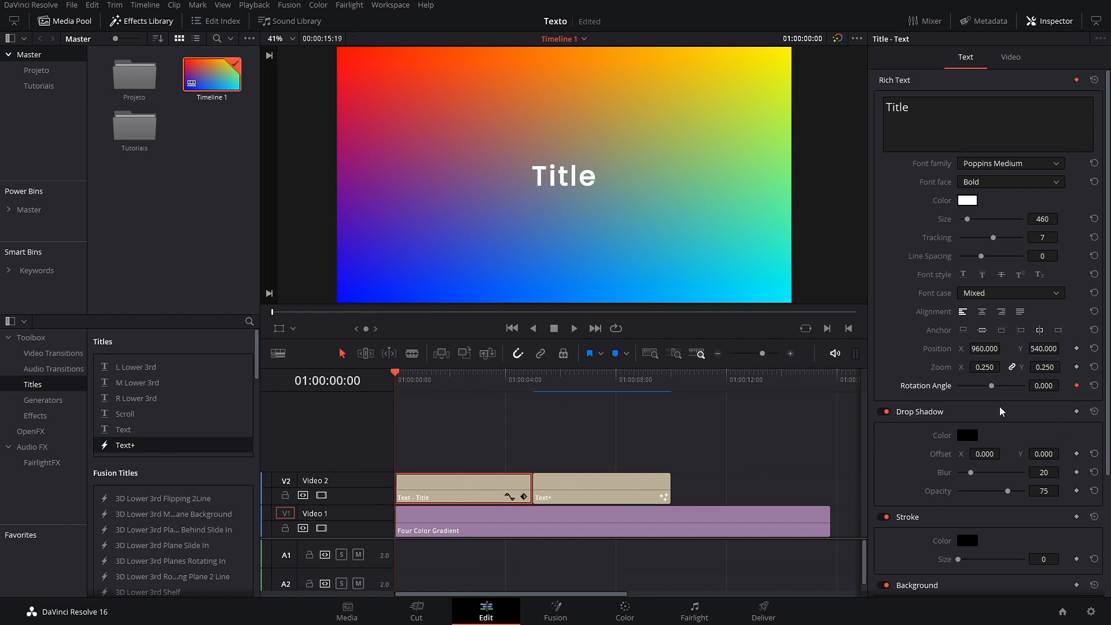
pyautogui.moveTo(400, 380); pyautogui.dragTo(475, 392)
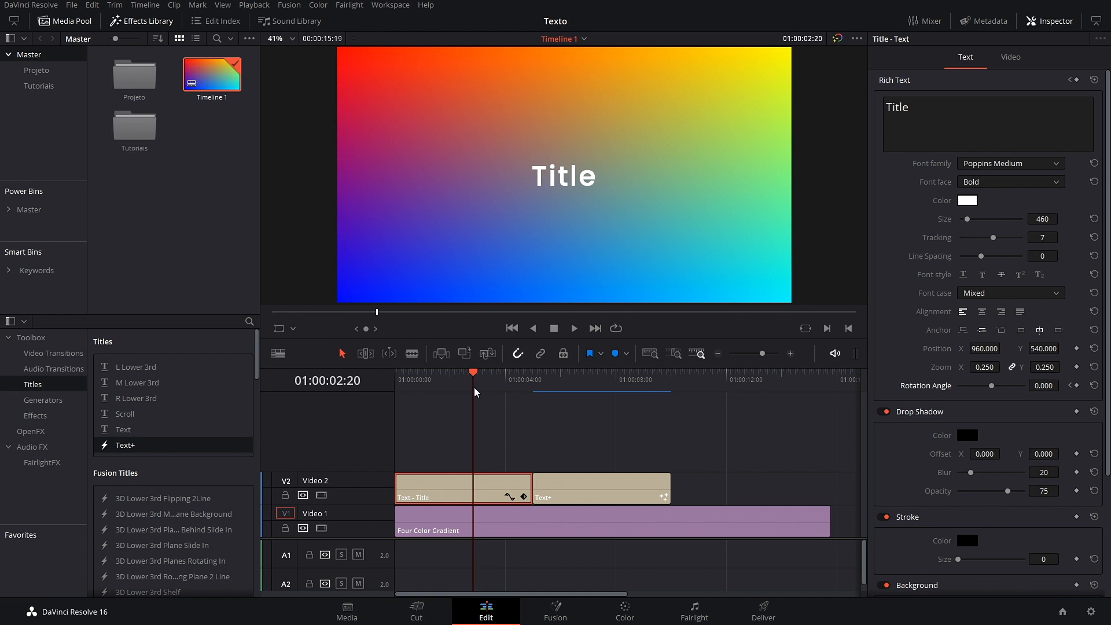
pyautogui.moveTo(991, 386); pyautogui.dragTo(1027, 385)
pyautogui.moveTo(495, 374); pyautogui.dragTo(391, 377)
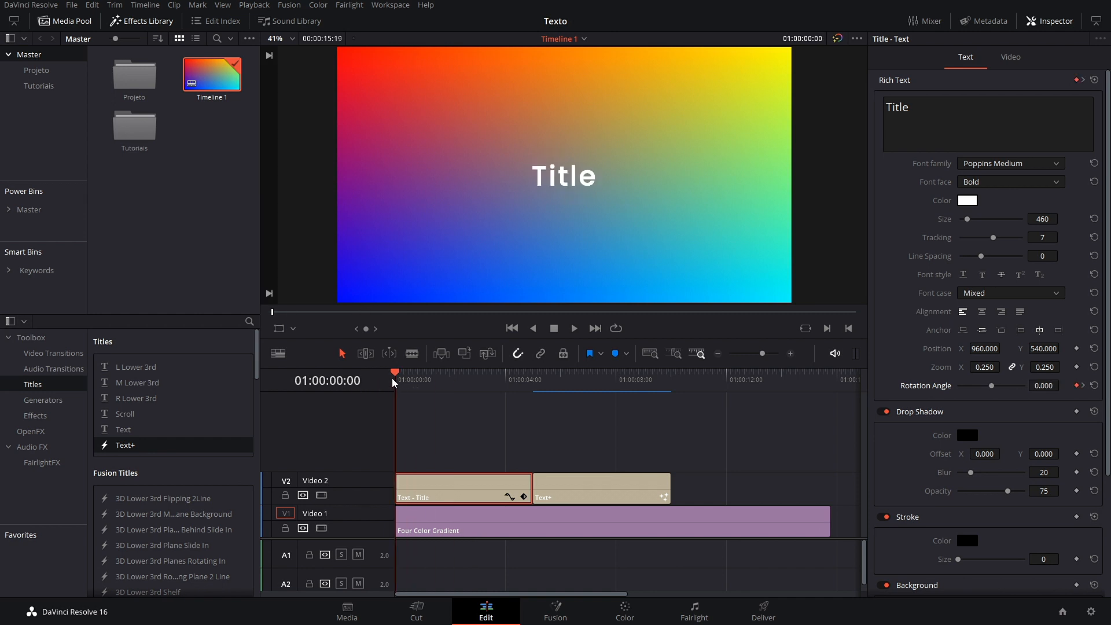
pyautogui.press('space')
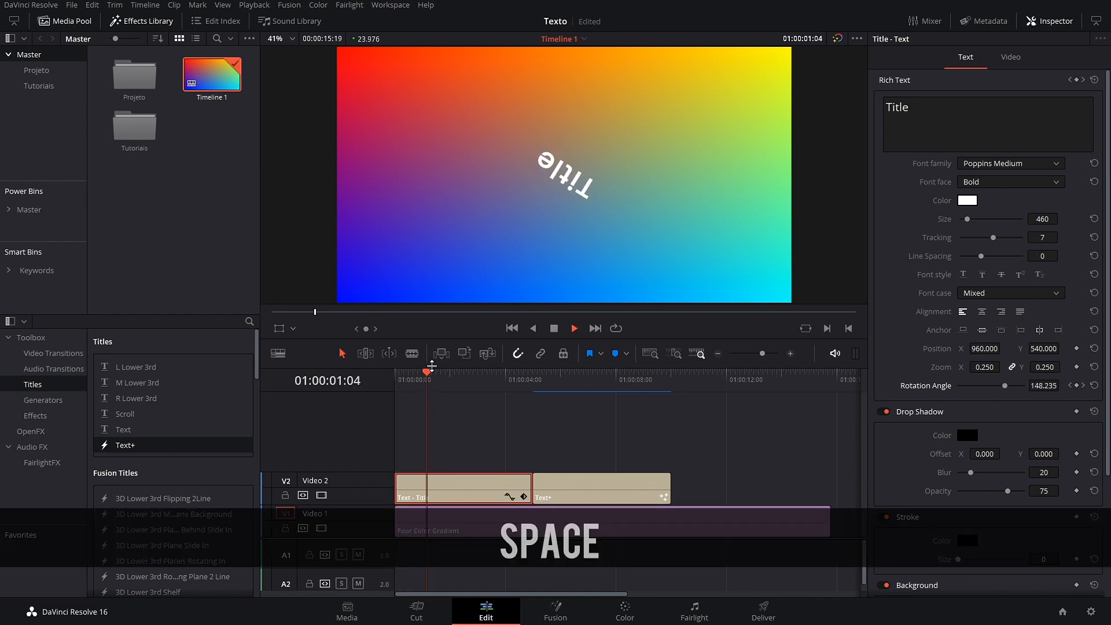
pyautogui.press('space')
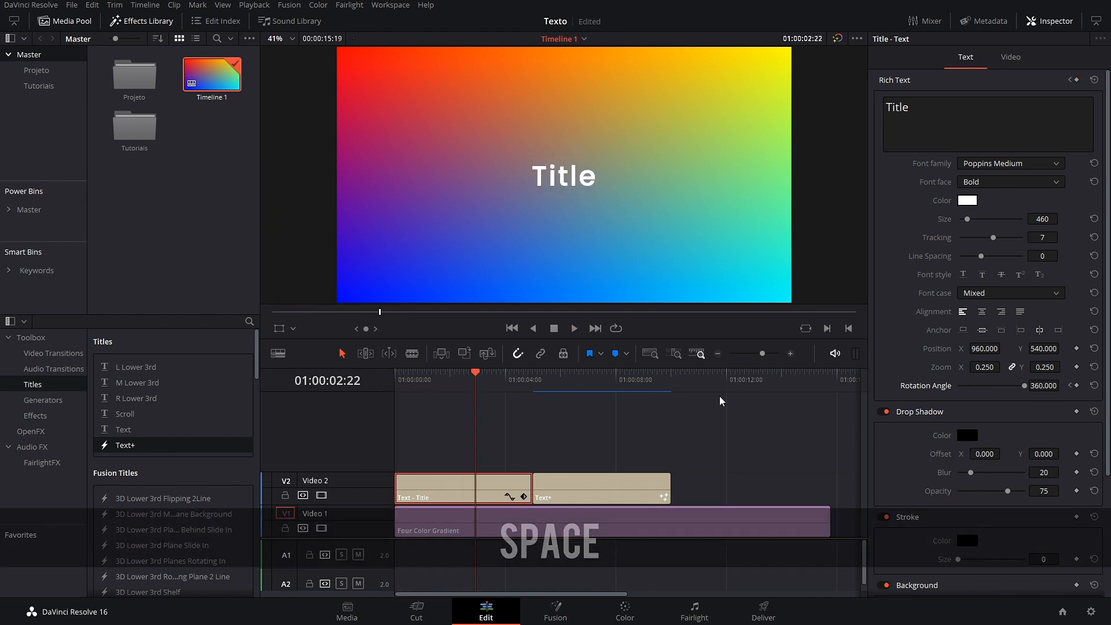
pyautogui.click(1095, 385)
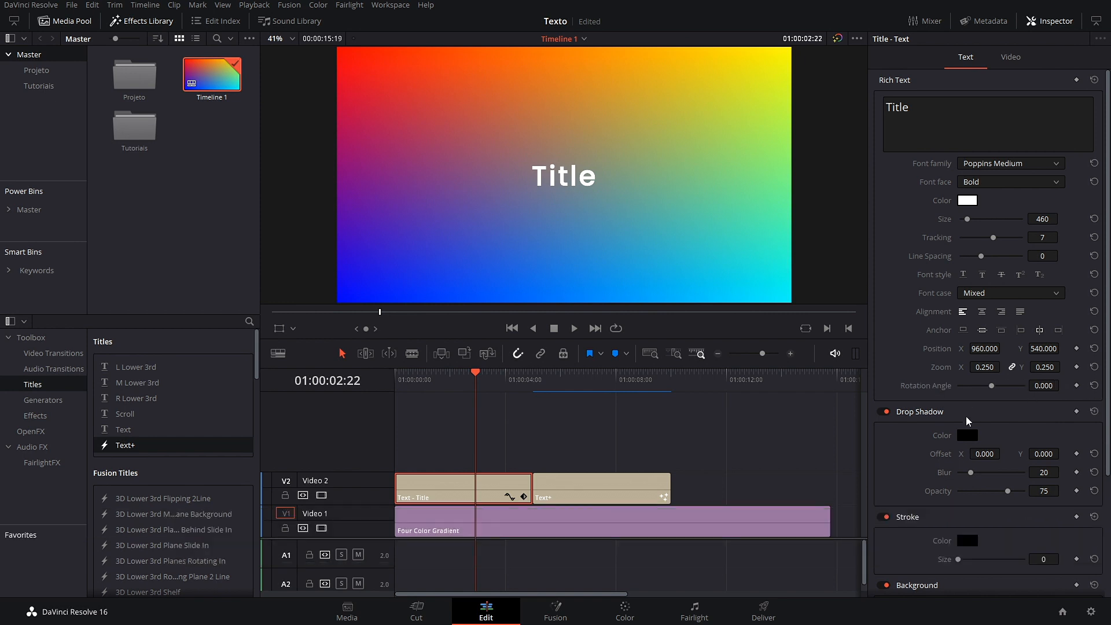
# Step: Set the drop shadow blur to 49, resetting the trial offset and leaving stroke size at 0
pyautogui.scroll(-3, 910, 460)
pyautogui.moveTo(972, 403); pyautogui.dragTo(990, 403)
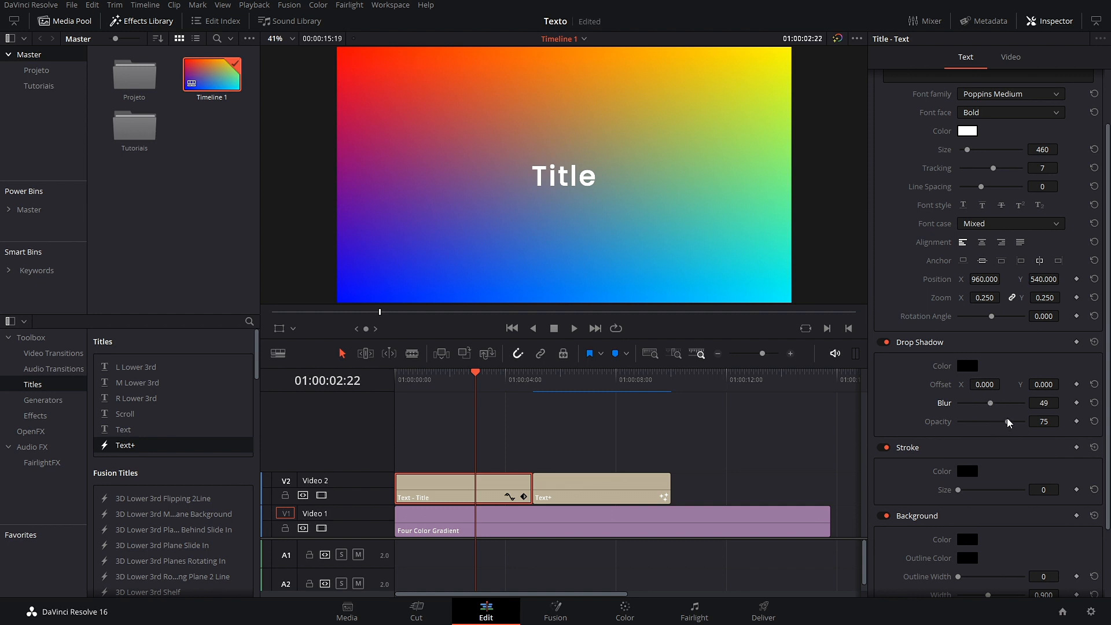
pyautogui.moveTo(986, 385); pyautogui.dragTo(1045, 389)
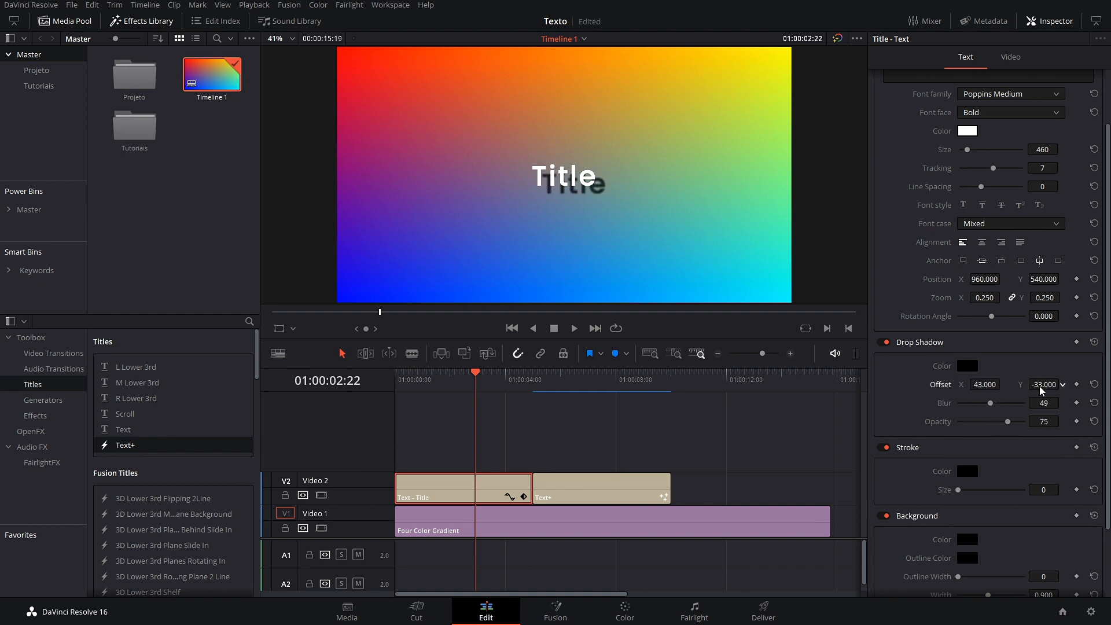
pyautogui.click(1093, 342)
pyautogui.moveTo(958, 490)
pyautogui.mouseDown()
pyautogui.moveTo(1001, 491)
pyautogui.moveTo(912, 498)
pyautogui.mouseUp()
pyautogui.scroll(-3, 911, 499)
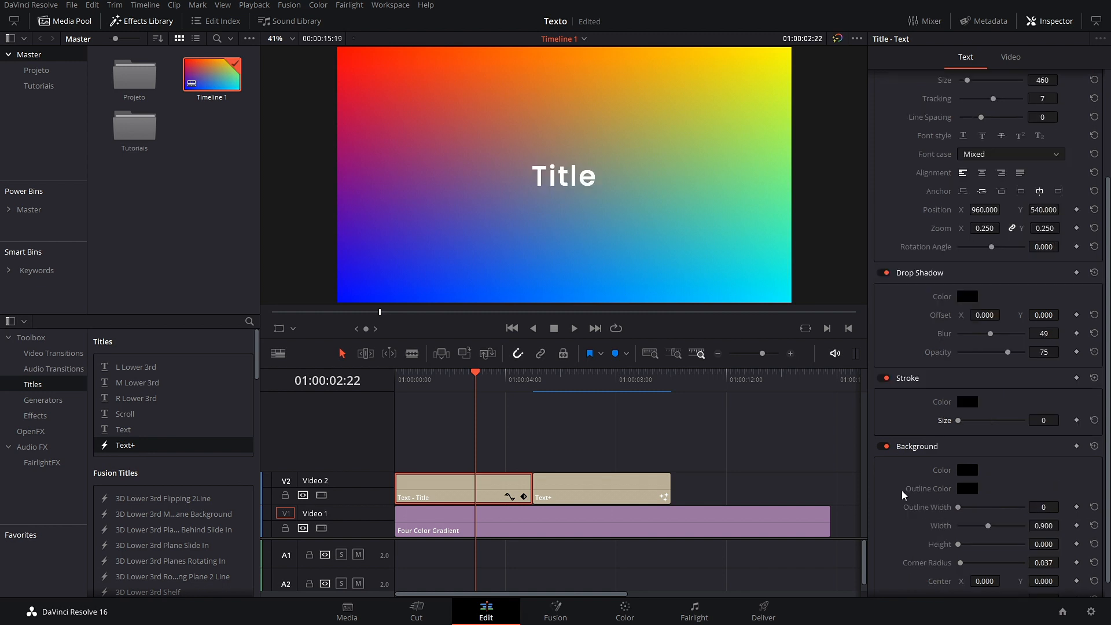
# Step: Give the title's background box outline width 7, width 0.678, height 0.209, opacity 50 and corner radius 0
pyautogui.scroll(-1, 972, 497)
pyautogui.moveTo(959, 490); pyautogui.dragTo(935, 515)
pyautogui.click(885, 429)
pyautogui.click(886, 429)
pyautogui.moveTo(959, 508); pyautogui.dragTo(965, 532)
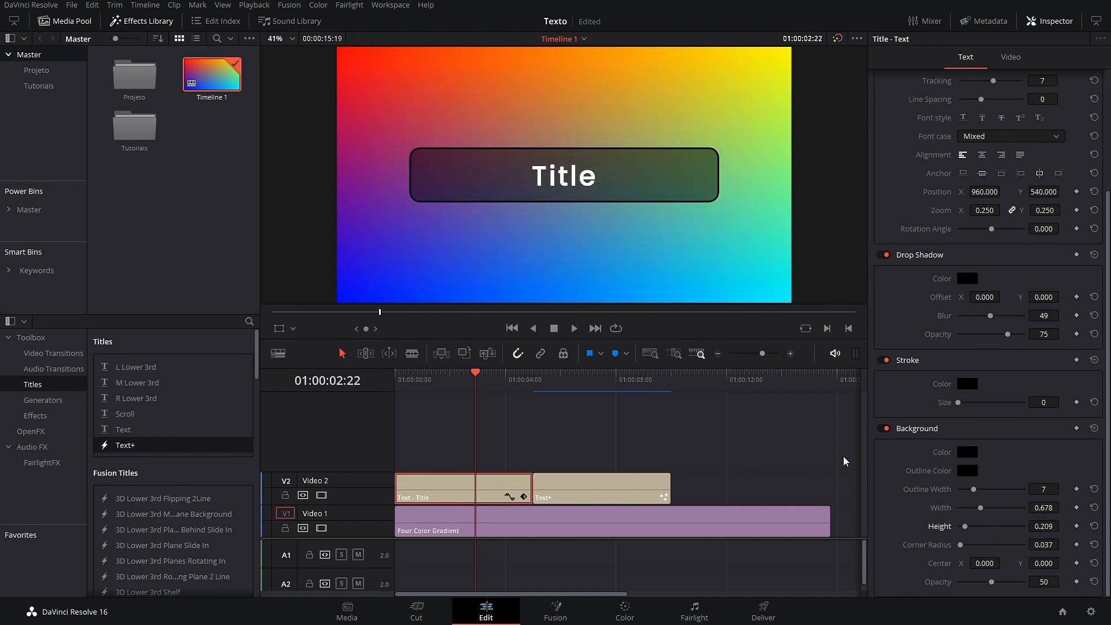
pyautogui.moveTo(958, 550); pyautogui.dragTo(735, 556)
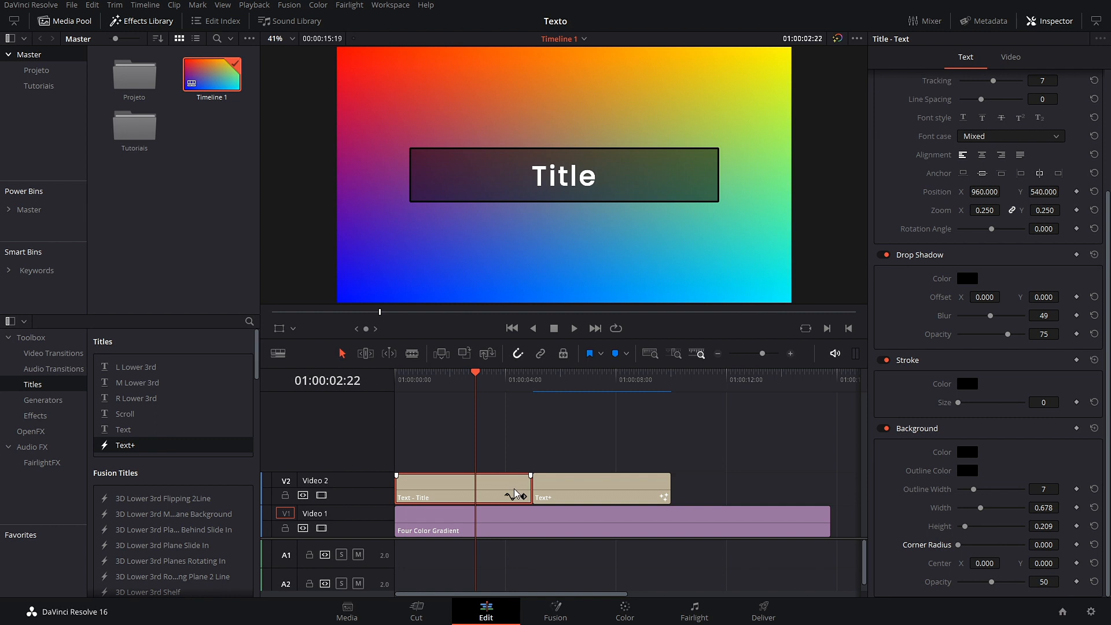
# Step: Reset the Rich Text settings, then delete the Text - Title clip from track V2
pyautogui.scroll(3, 963, 380)
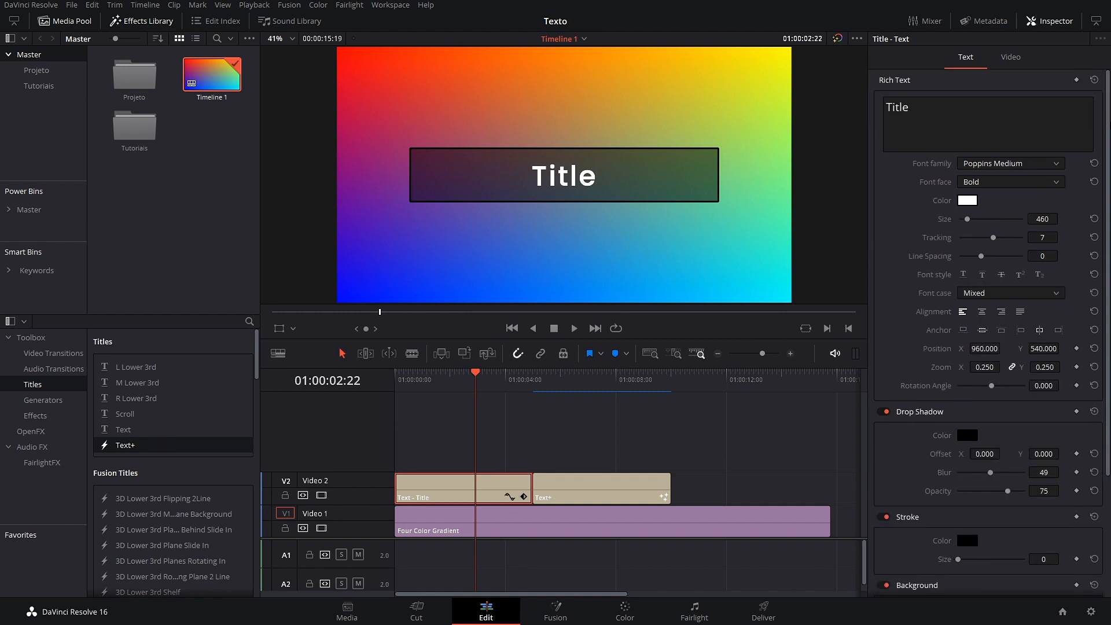
pyautogui.click(1094, 80)
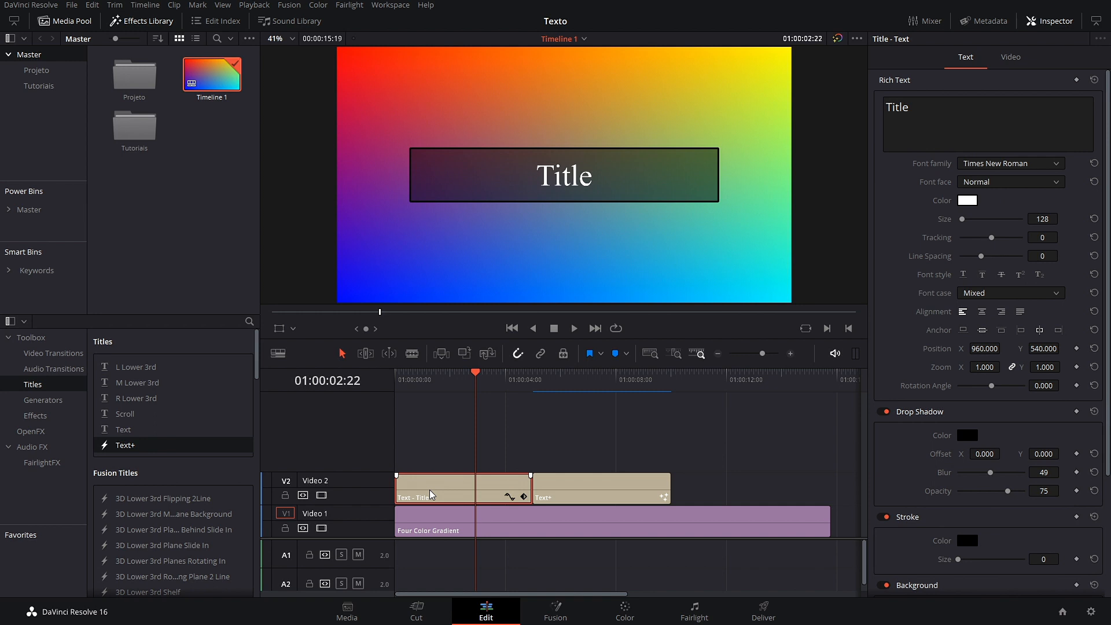
pyautogui.press('BackSpace')
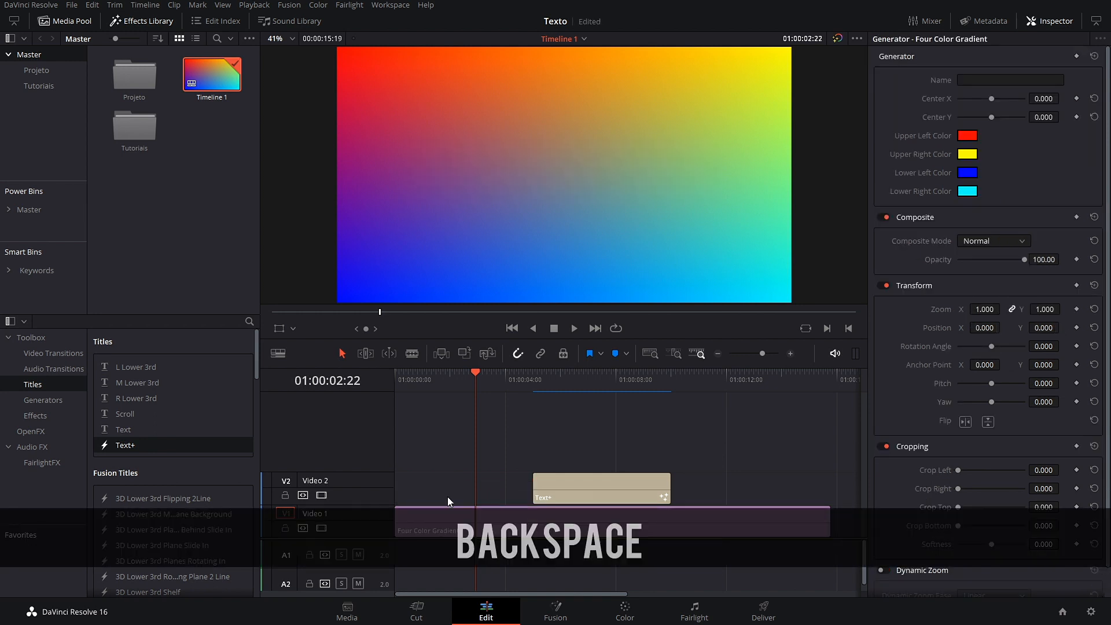
# Step: Move the Text+ clip to the timeline start and reselect it to show its Text settings
pyautogui.moveTo(603, 495); pyautogui.dragTo(446, 495)
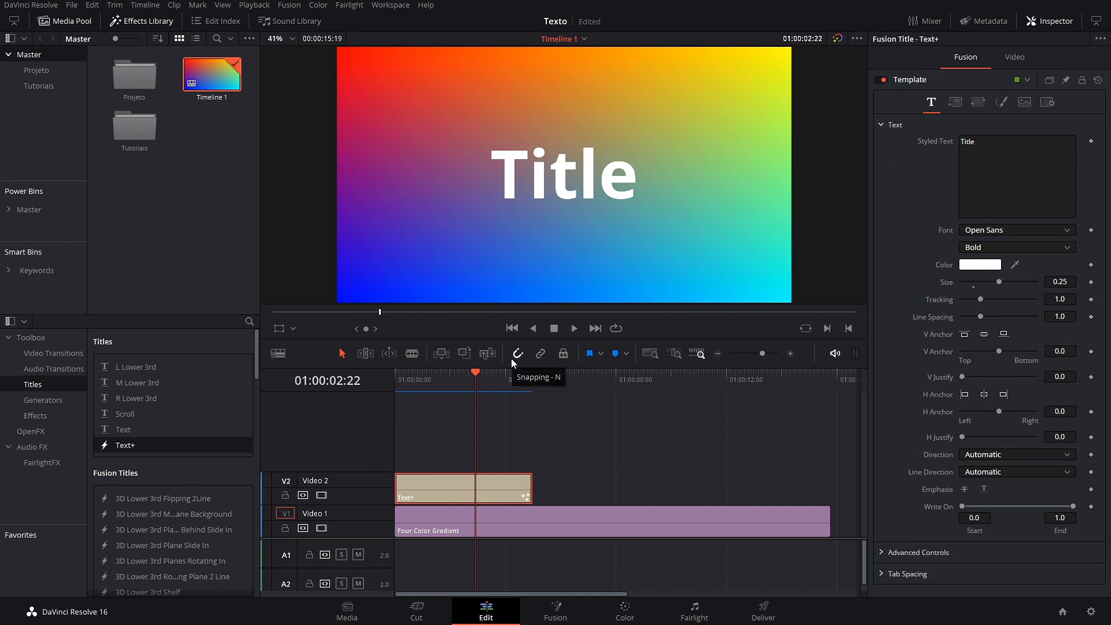
pyautogui.moveTo(475, 380); pyautogui.dragTo(389, 393)
pyautogui.click(789, 412)
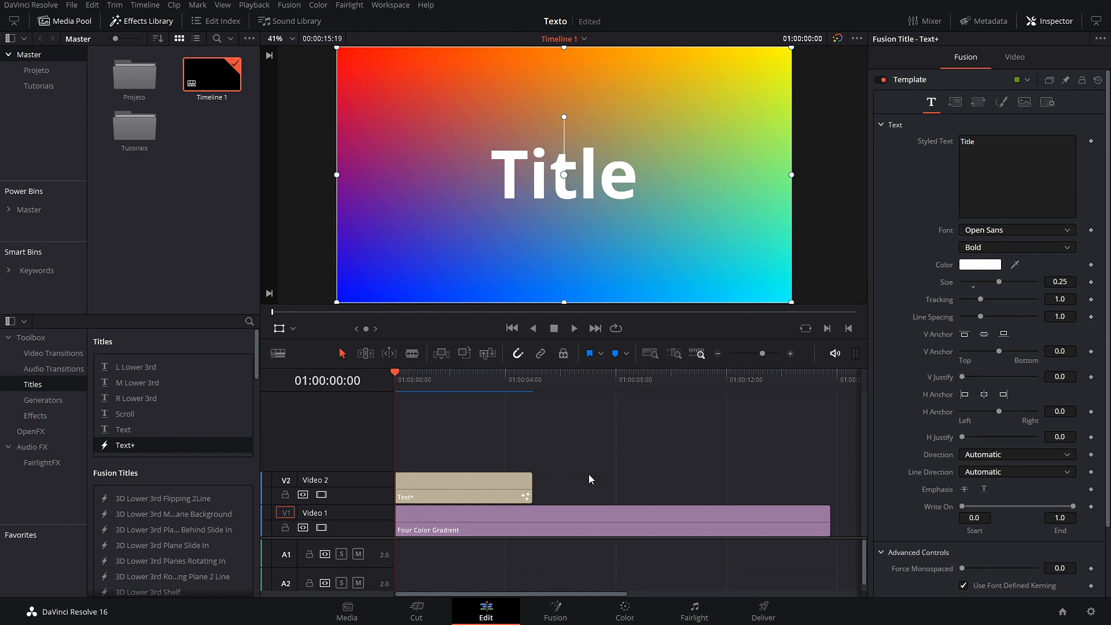
pyautogui.click(1008, 162)
pyautogui.click(941, 185)
# Step: Review the Layout tab's available layout types without changing anything
pyautogui.scroll(-3, 916, 320)
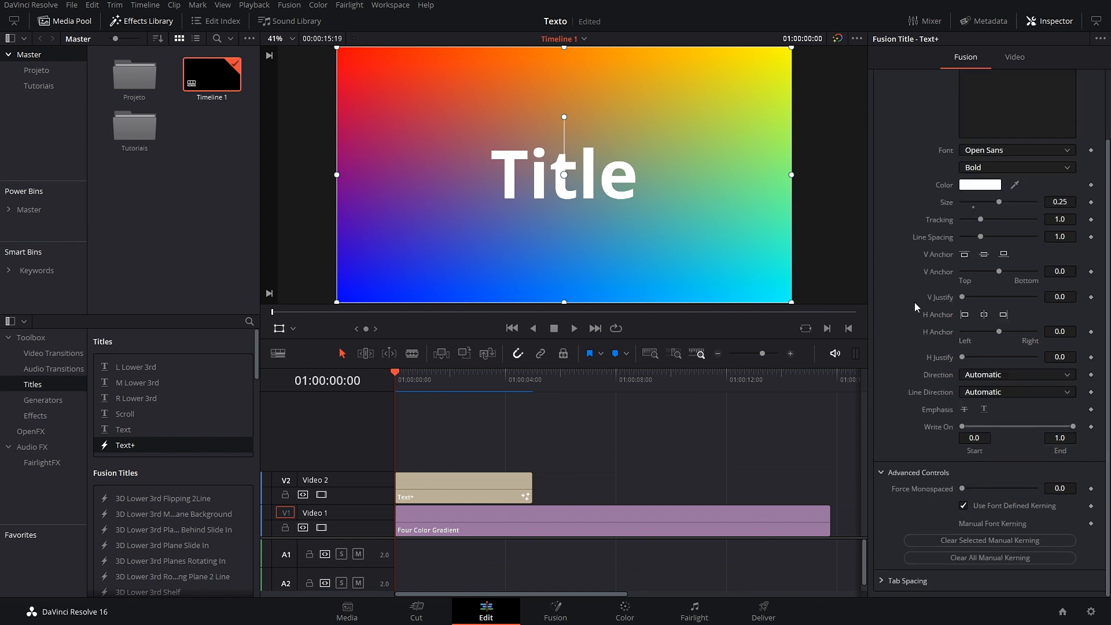
pyautogui.scroll(3, 914, 302)
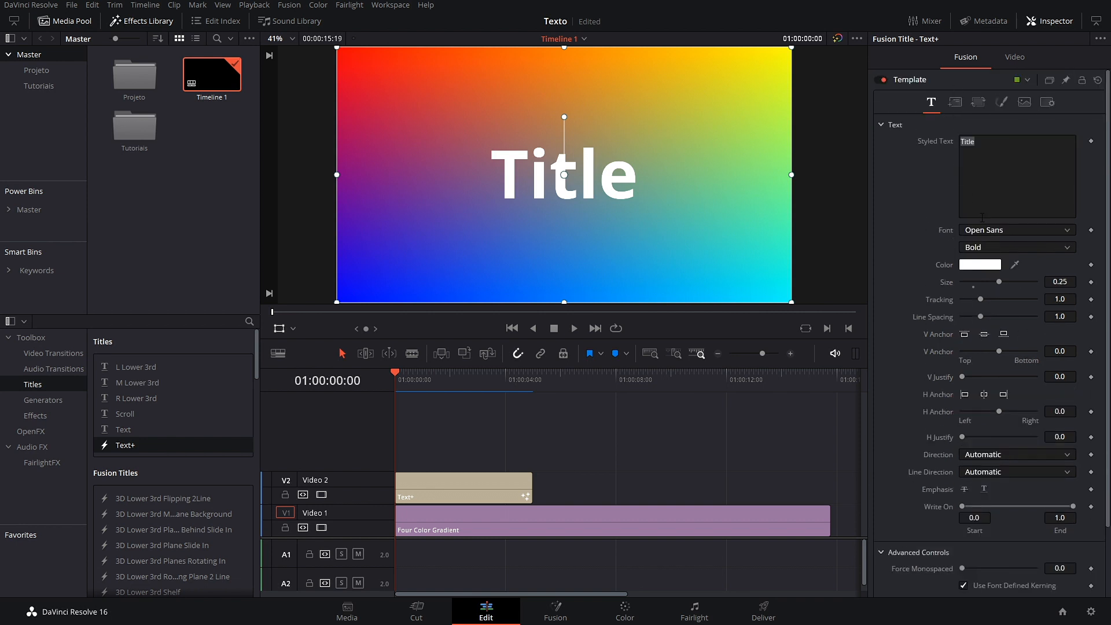
pyautogui.click(954, 103)
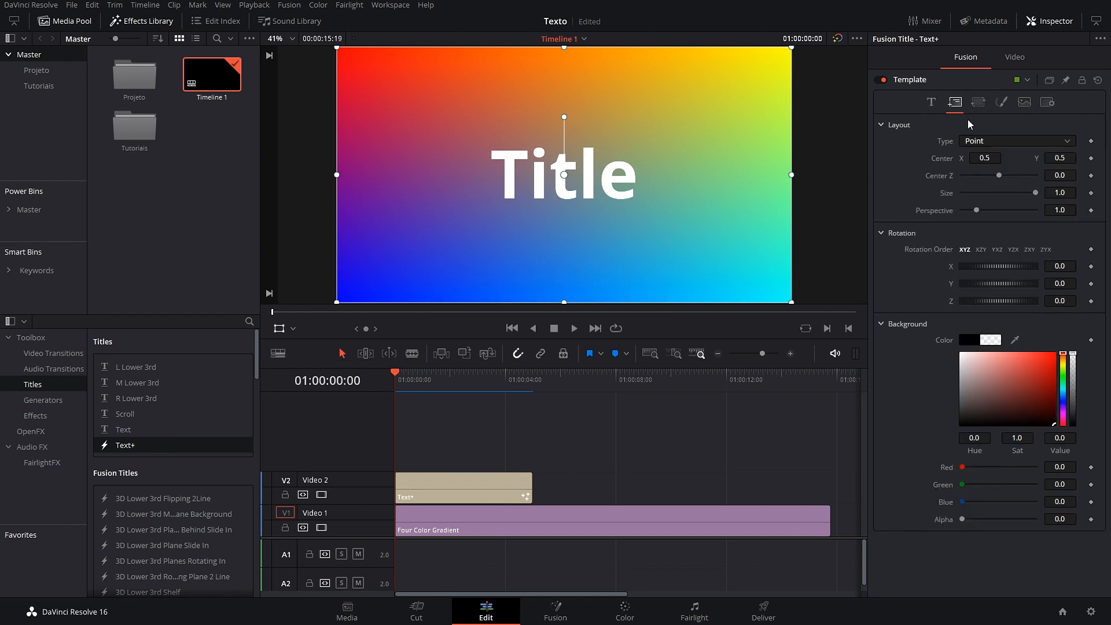
pyautogui.click(1051, 144)
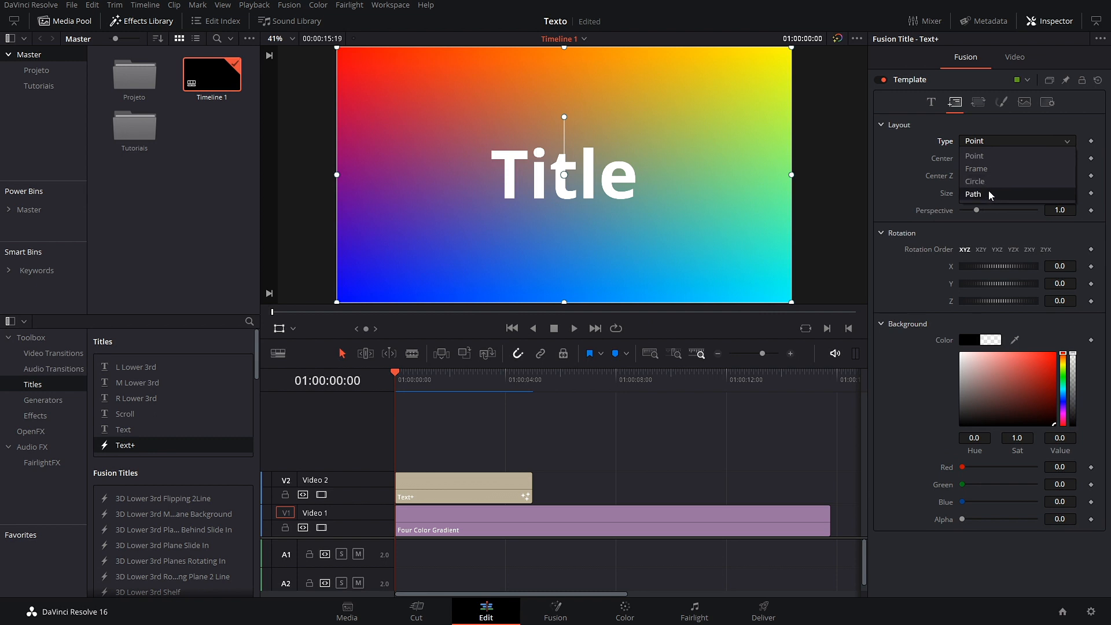
pyautogui.click(922, 176)
pyautogui.click(934, 103)
# Step: Inspect the Styled Text options and the Layout, Transform and Image tabs, ending on Text
pyautogui.rightClick(1001, 158)
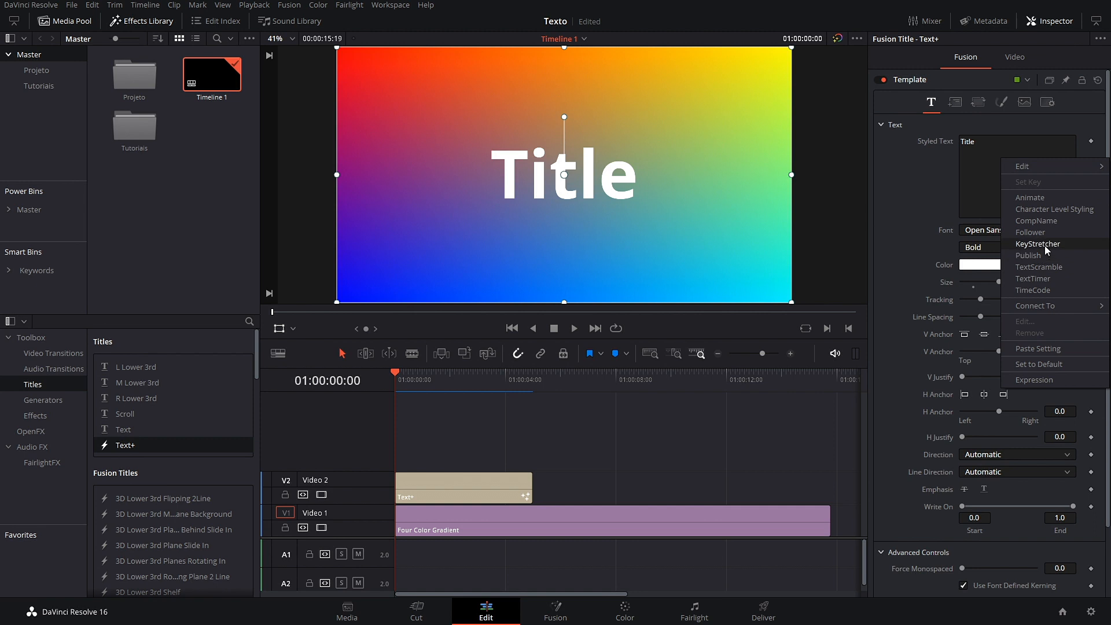
pyautogui.click(910, 226)
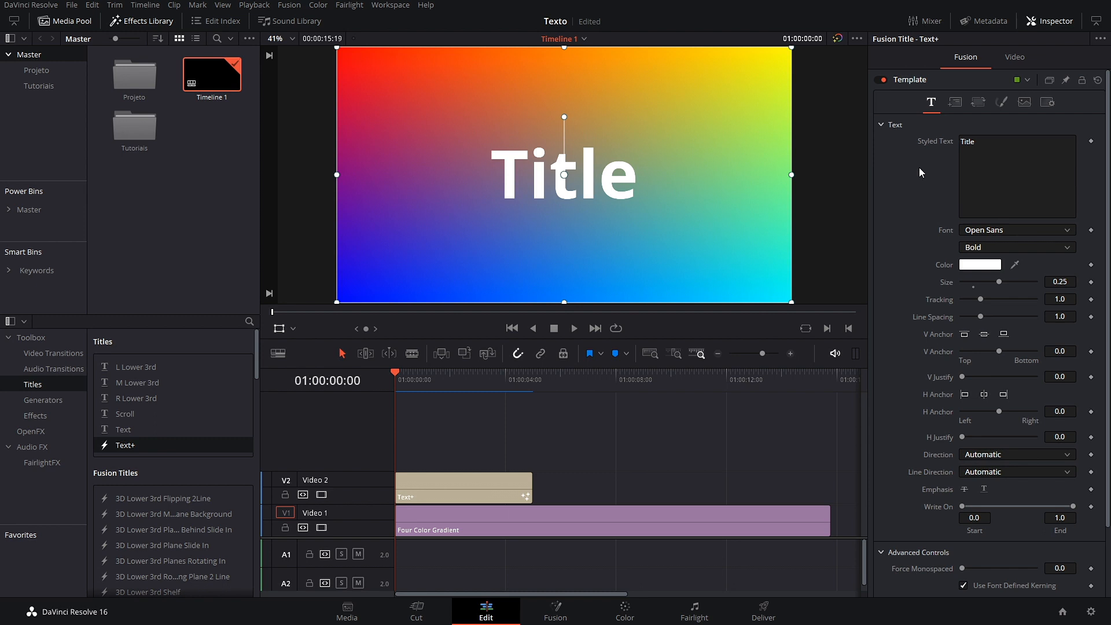
pyautogui.click(955, 102)
pyautogui.click(979, 101)
pyautogui.click(1026, 102)
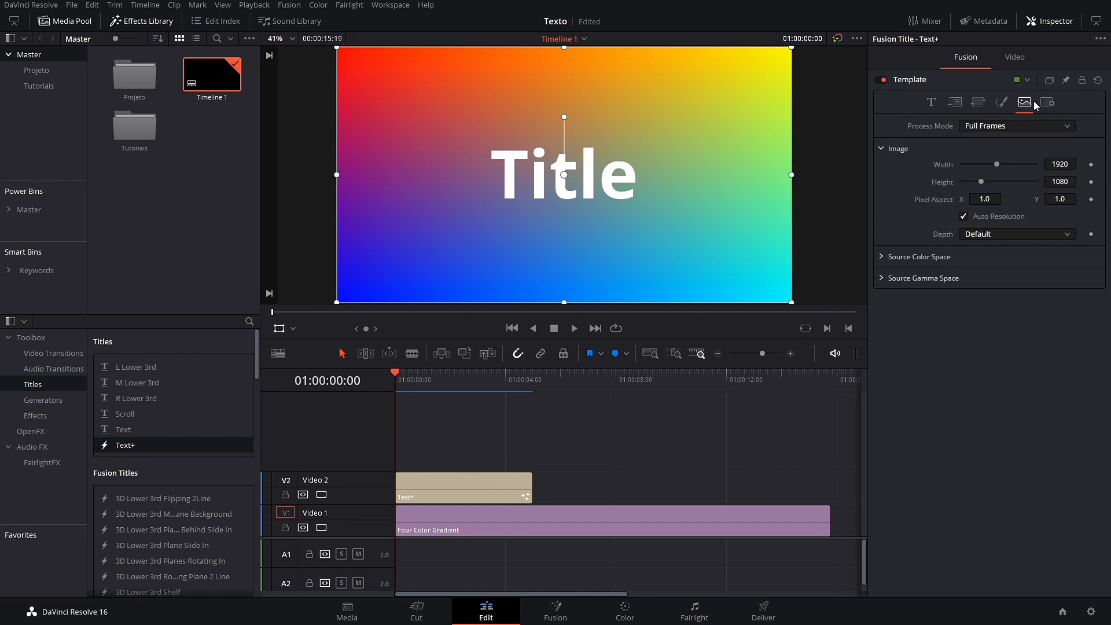
pyautogui.click(931, 102)
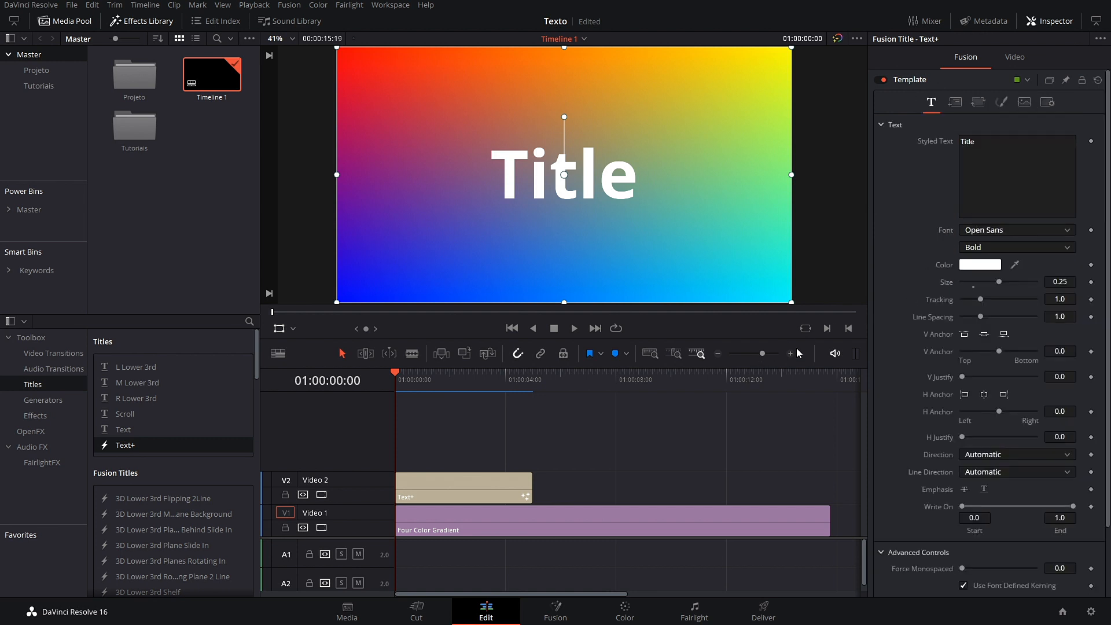
# Step: Replace the placeholder with 'DaVinci Resolve' and 'Brasil' on two lines, then reduce the Size to fit
pyautogui.doubleClick(1006, 150)
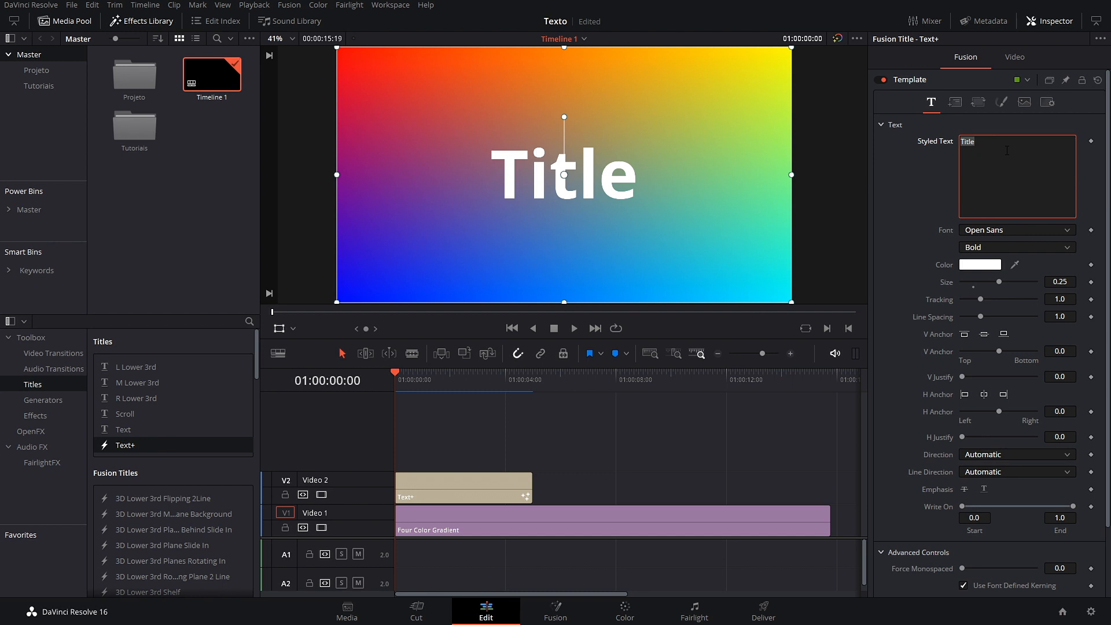
pyautogui.write('D')
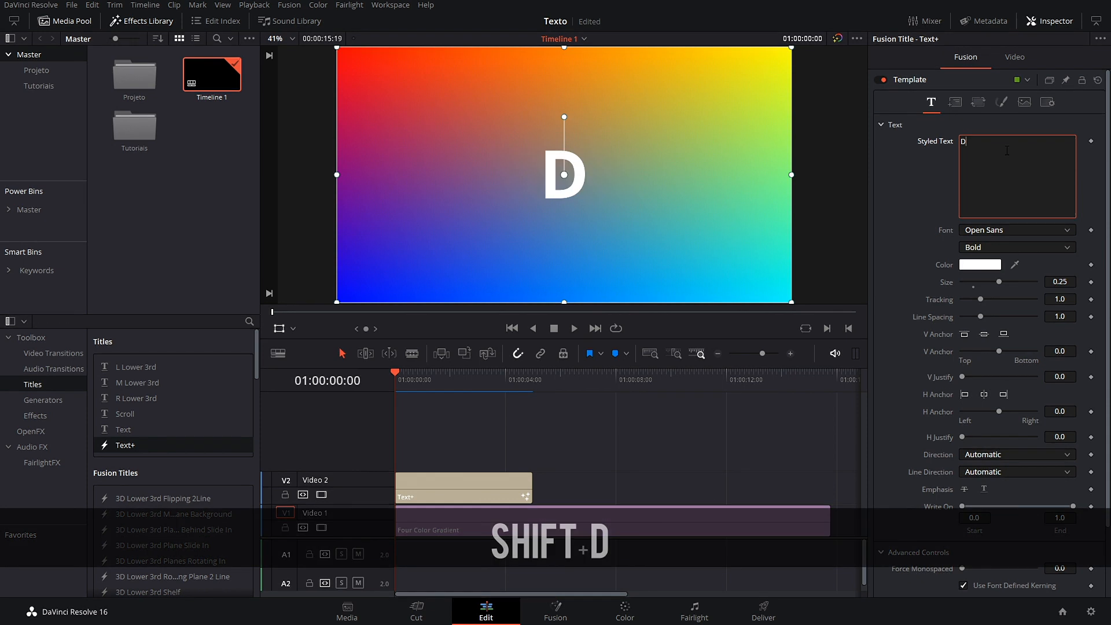
pyautogui.write('aVinci')
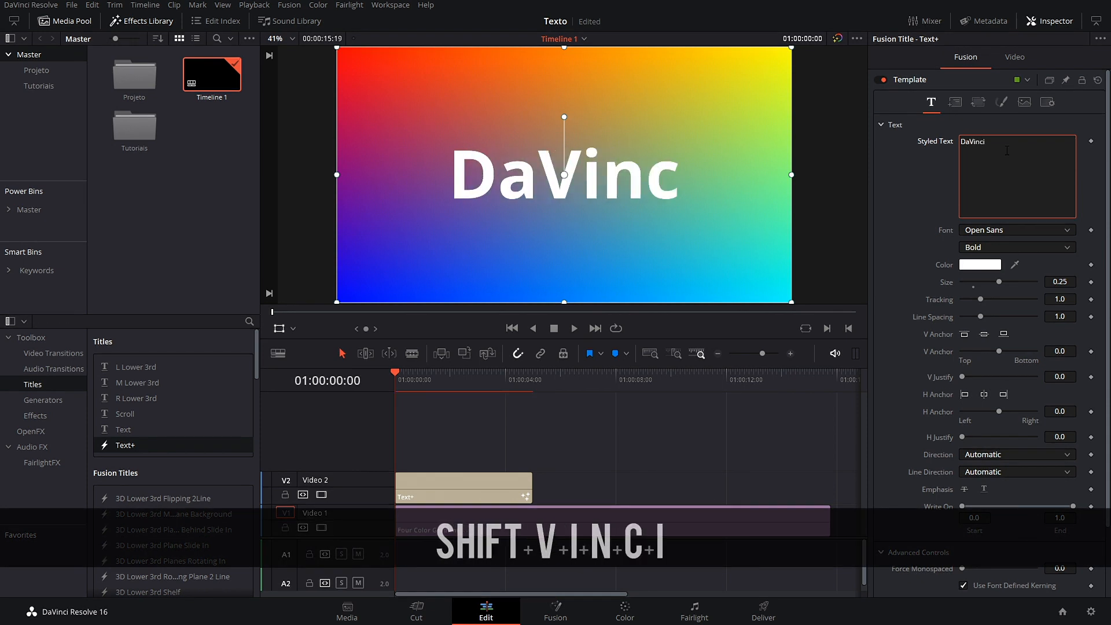
pyautogui.write(' Resolve')
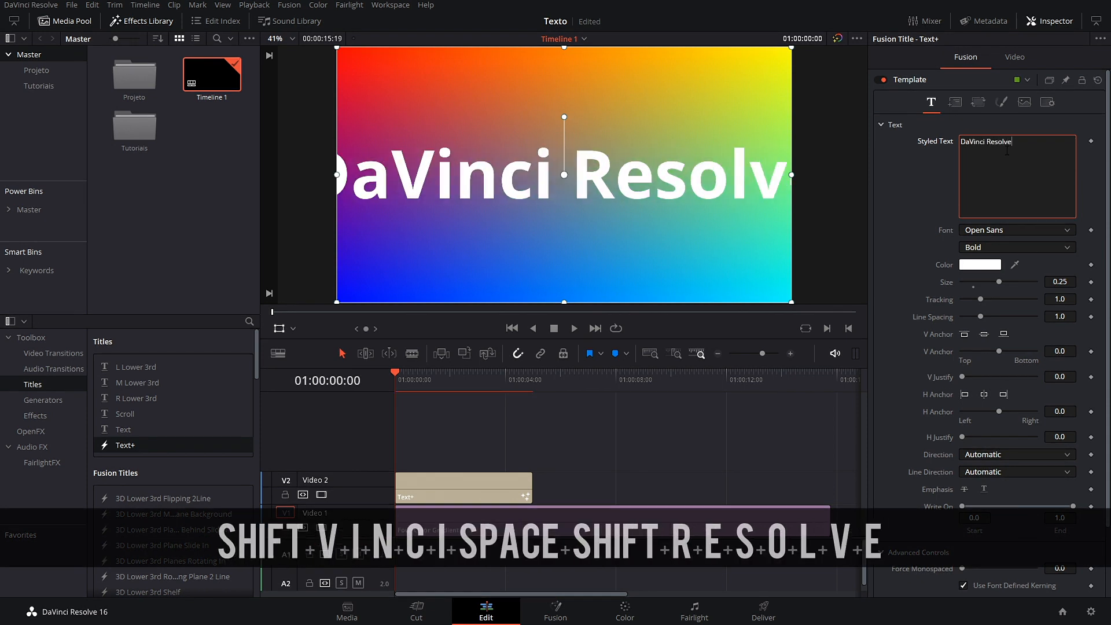
pyautogui.press('Return')
pyautogui.write('Brasil')
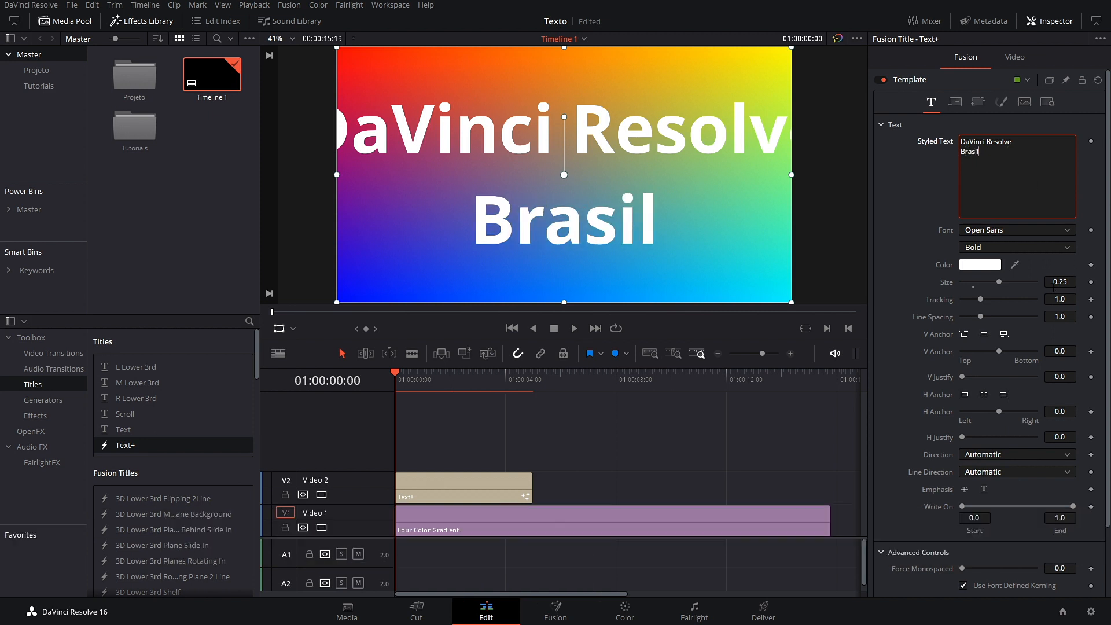
pyautogui.moveTo(1064, 282); pyautogui.dragTo(782, 334)
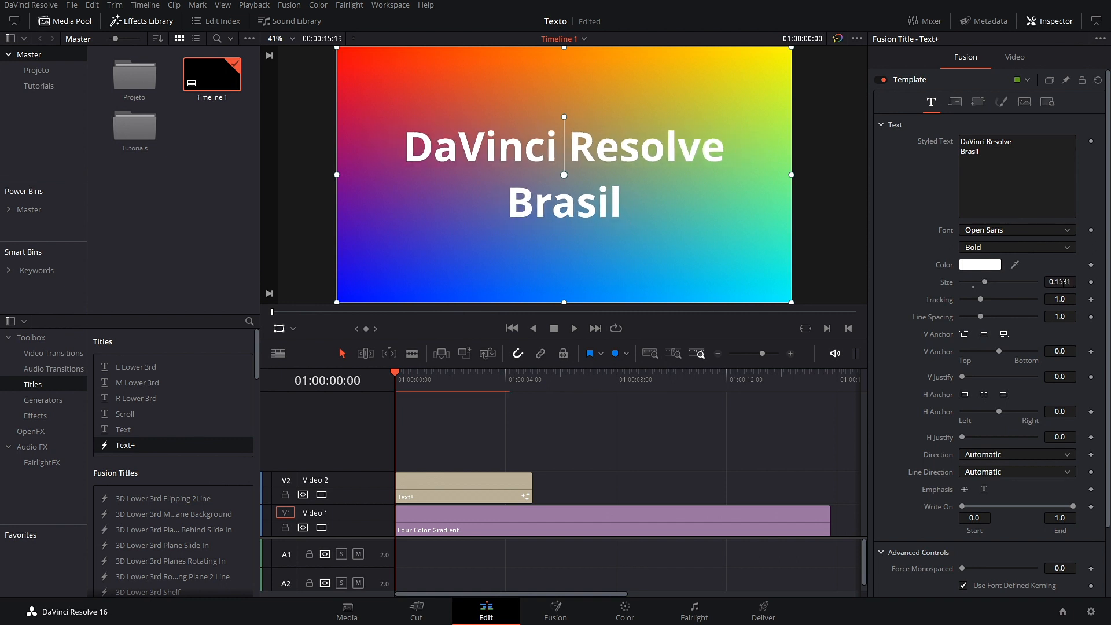
# Step: Set the title size to 0.1732 and the font to Neuron
pyautogui.click(978, 282)
pyautogui.moveTo(978, 283); pyautogui.dragTo(987, 289)
pyautogui.click(1042, 231)
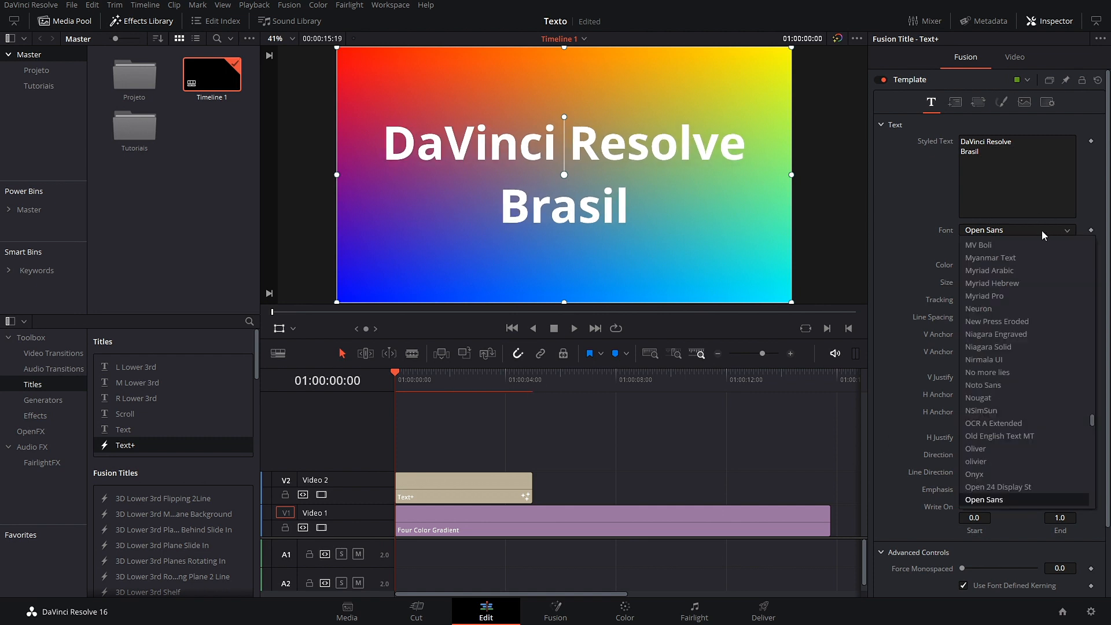
pyautogui.click(998, 313)
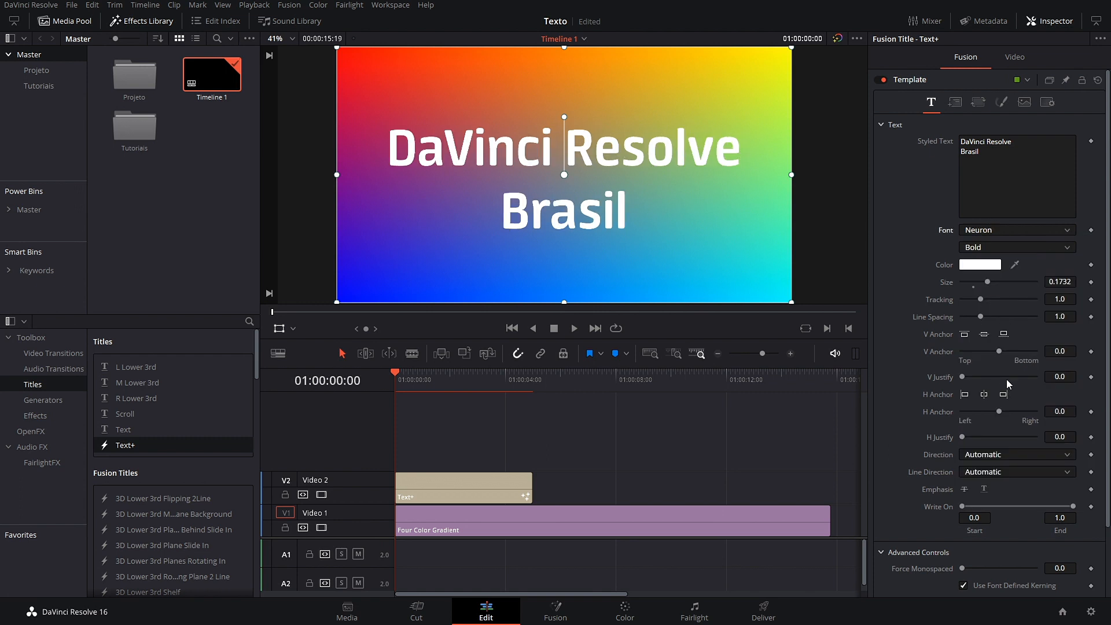
# Step: Set the font style to DemiBold after briefly trying Bold Italic
pyautogui.click(1063, 250)
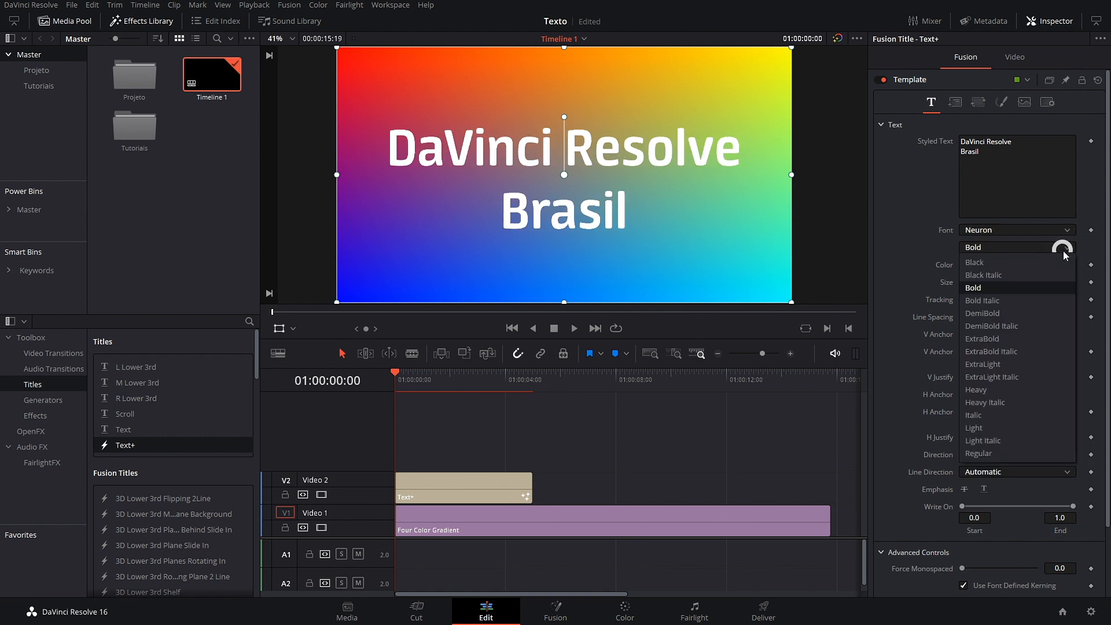
pyautogui.click(1005, 301)
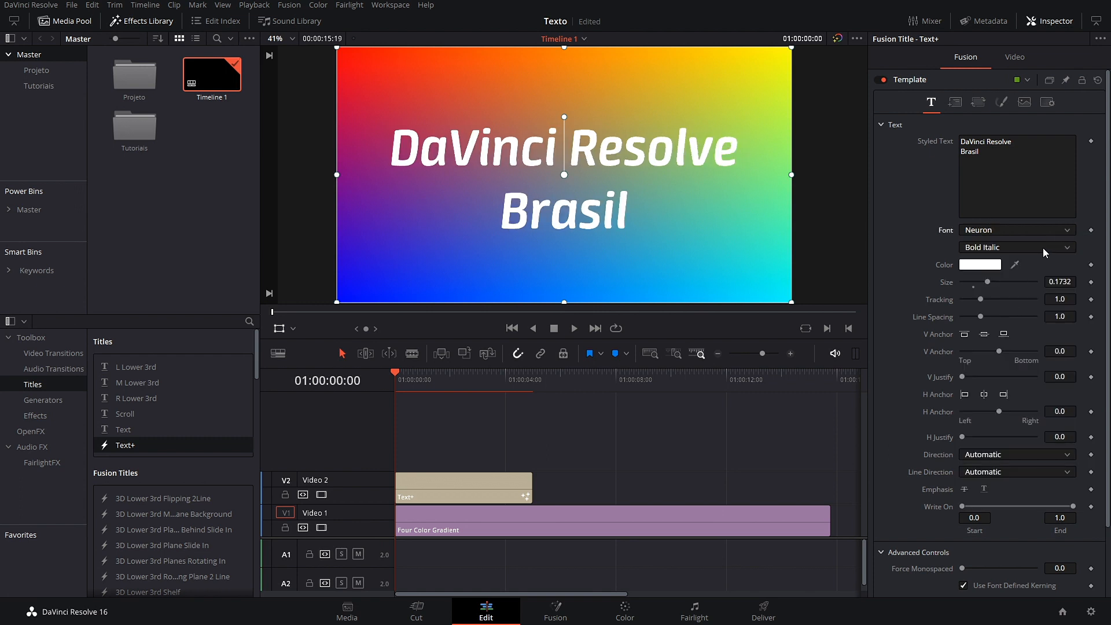
pyautogui.click(1043, 249)
pyautogui.click(985, 313)
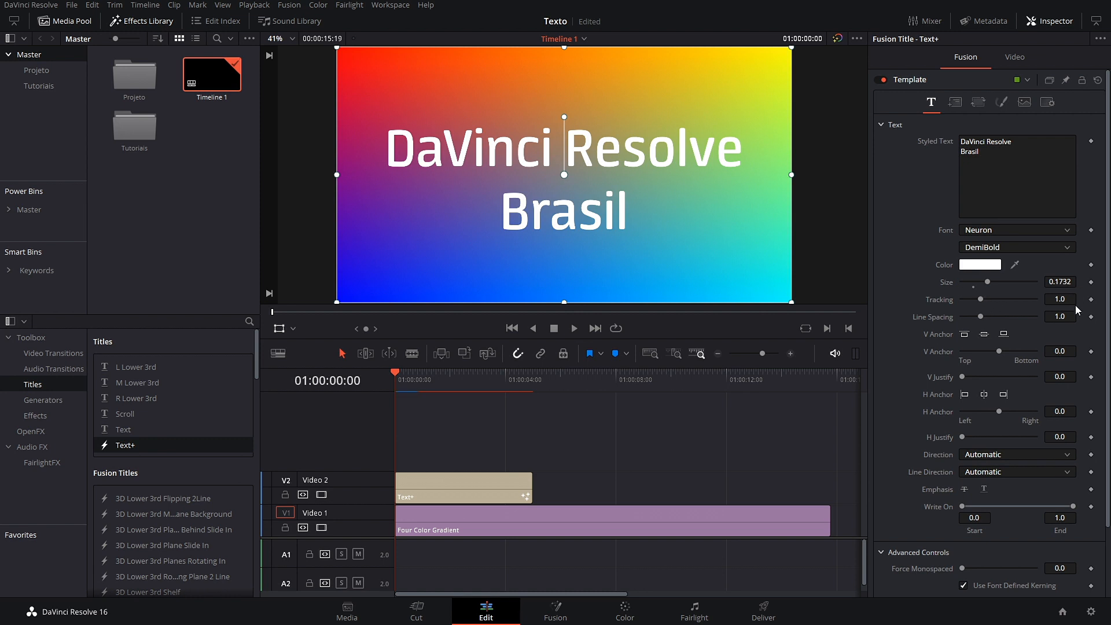
# Step: Reset tracking to 1.0 after a test and tighten Line Spacing to 0.739
pyautogui.moveTo(982, 299)
pyautogui.mouseDown()
pyautogui.moveTo(1020, 301)
pyautogui.moveTo(960, 304)
pyautogui.moveTo(995, 305)
pyautogui.mouseUp()
pyautogui.doubleClick(945, 301)
pyautogui.moveTo(1059, 316); pyautogui.dragTo(1053, 347)
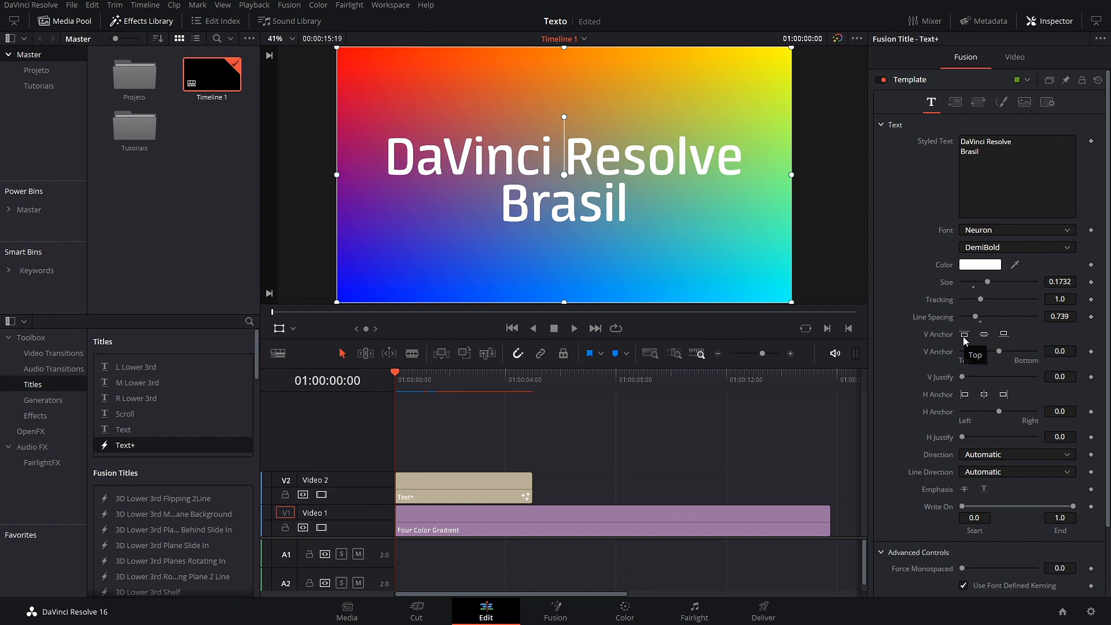
# Step: Try the top, middle and bottom vertical anchors, leaving the text vertically centred
pyautogui.click(964, 335)
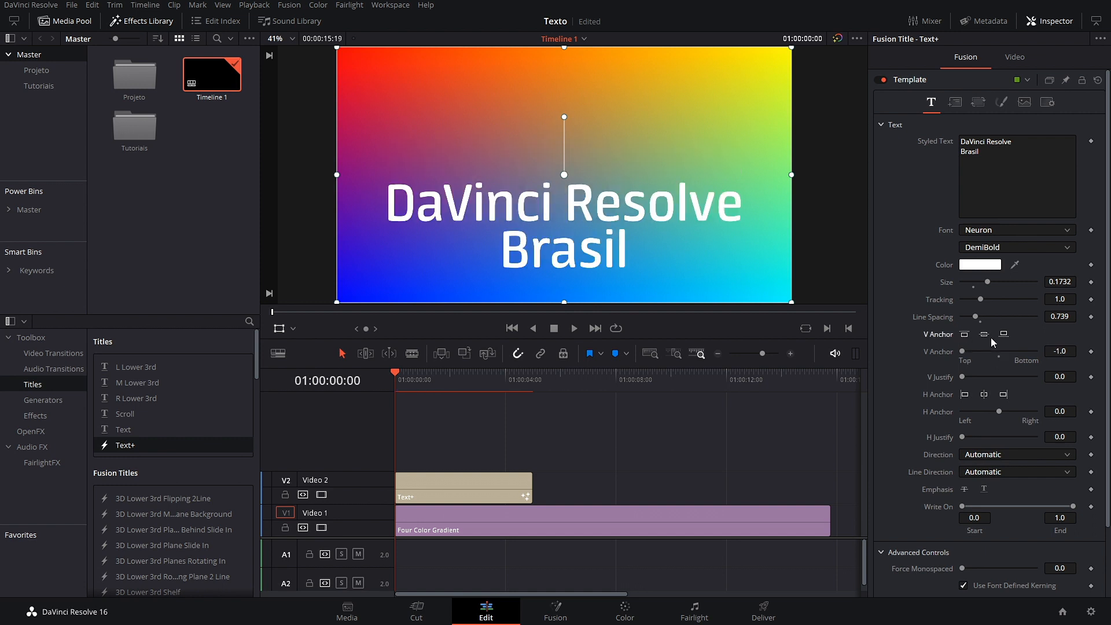
pyautogui.click(985, 336)
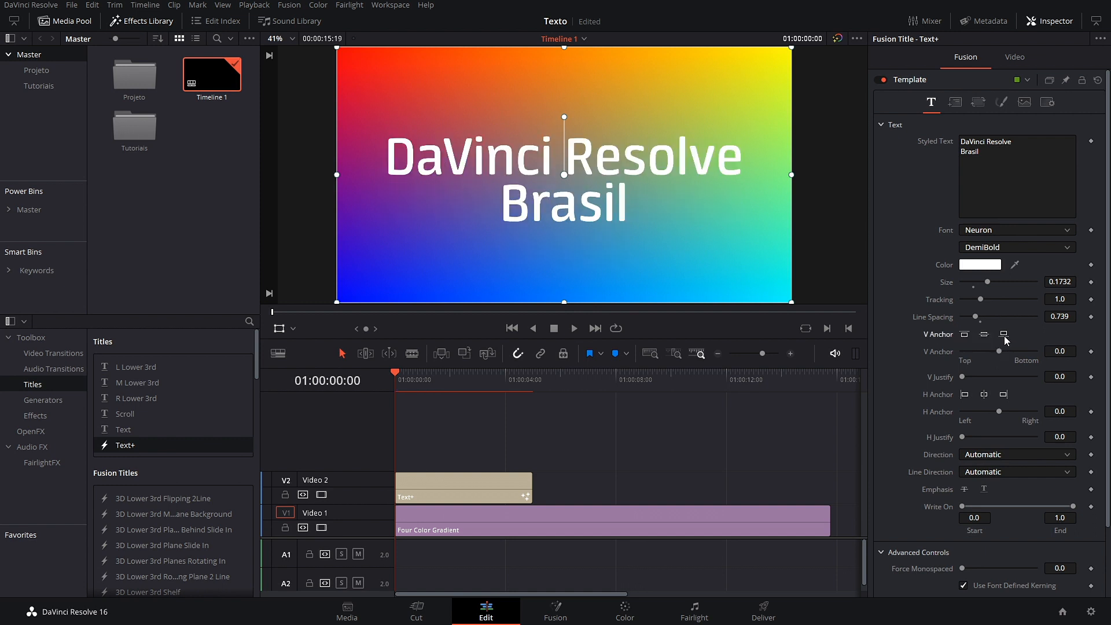
pyautogui.click(1005, 336)
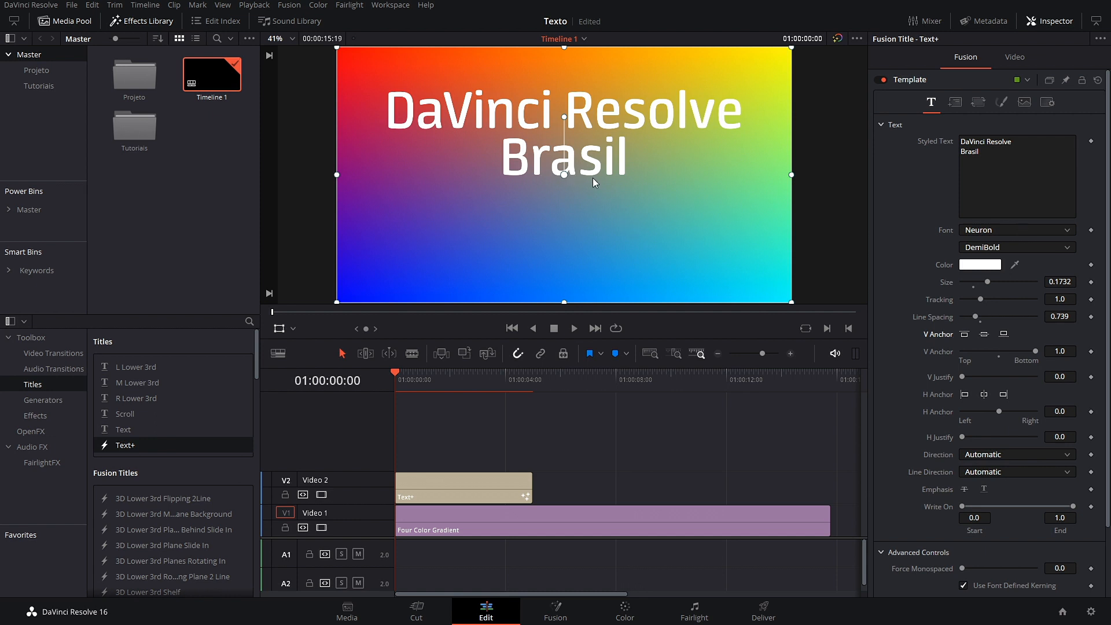
pyautogui.click(986, 335)
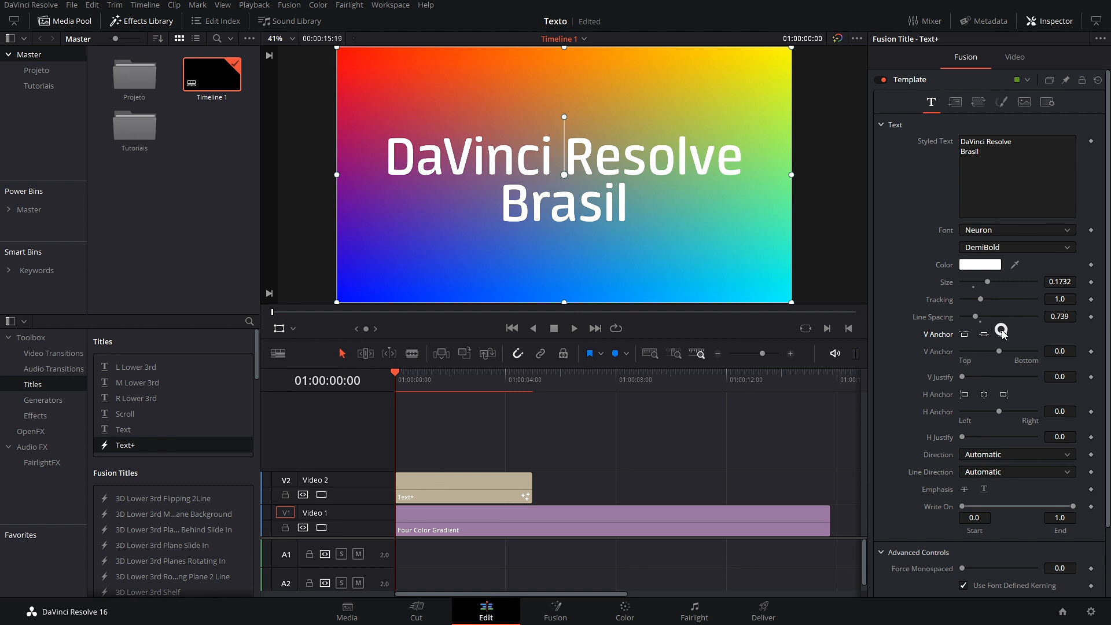
pyautogui.click(1005, 334)
pyautogui.moveTo(1036, 352)
pyautogui.mouseDown()
pyautogui.moveTo(975, 352)
pyautogui.moveTo(1050, 352)
pyautogui.moveTo(973, 356)
pyautogui.moveTo(1042, 352)
pyautogui.mouseUp()
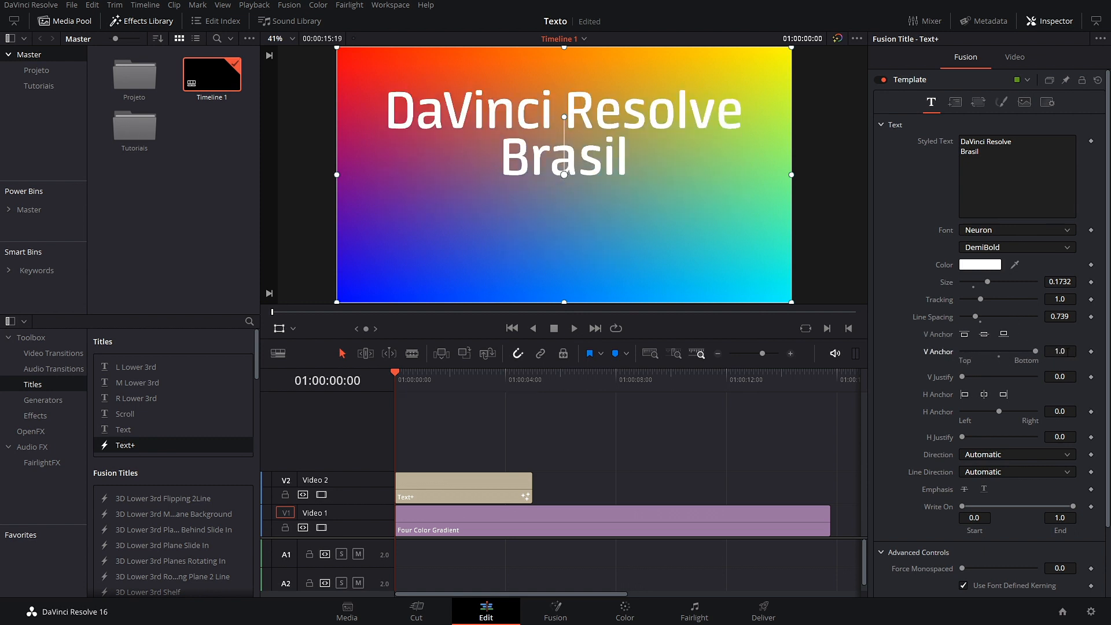
pyautogui.click(983, 333)
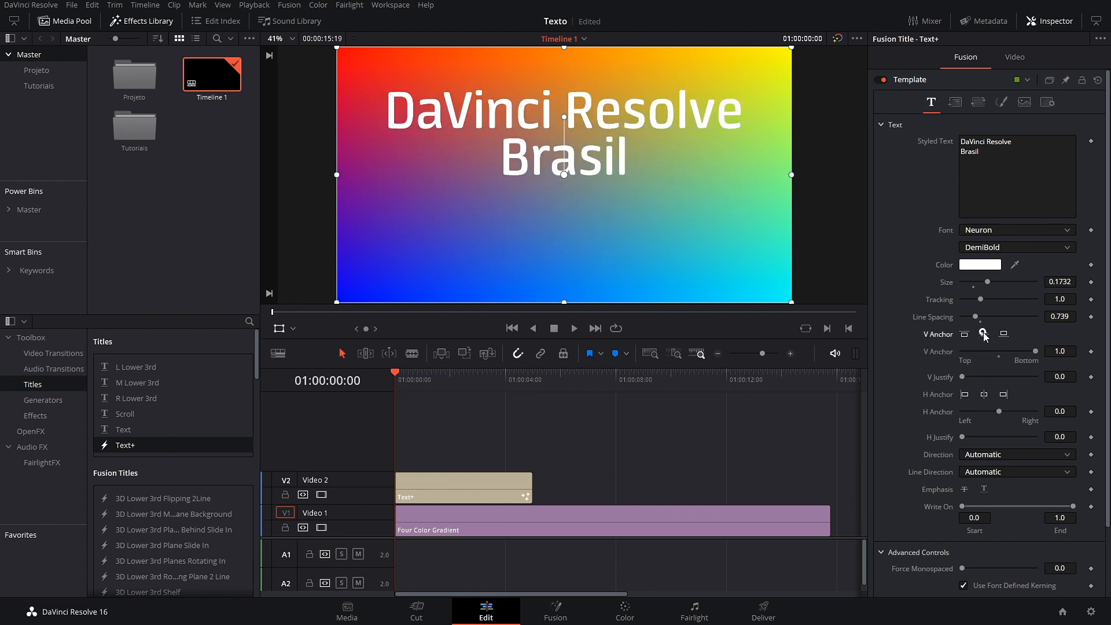
# Step: Try the left, centre and right horizontal anchors, leaving the text centred
pyautogui.click(965, 396)
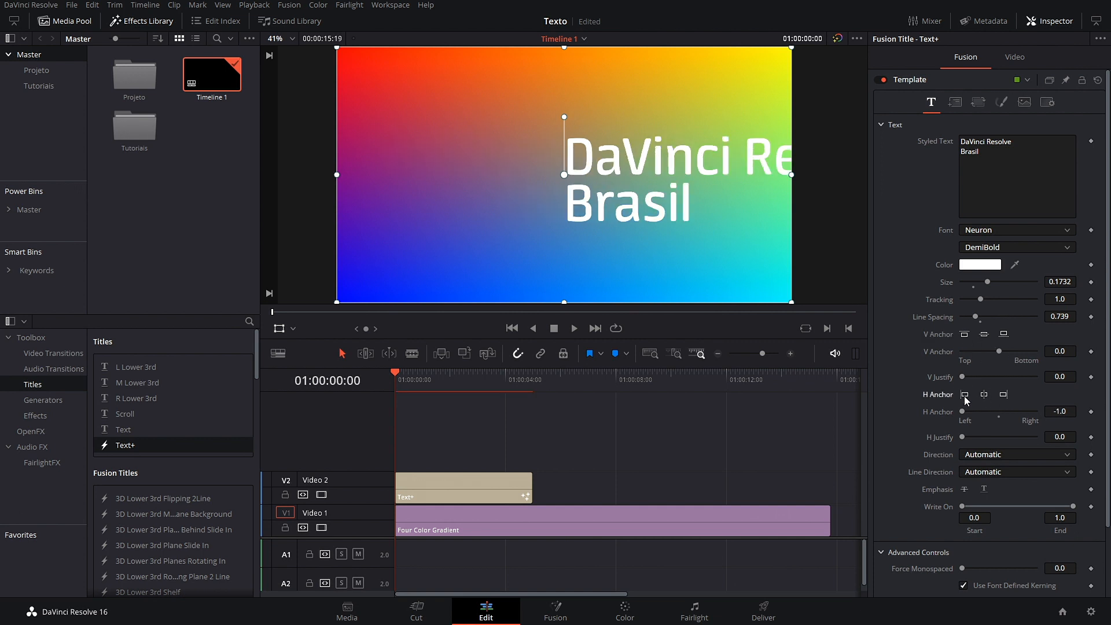
pyautogui.click(987, 396)
pyautogui.click(1004, 395)
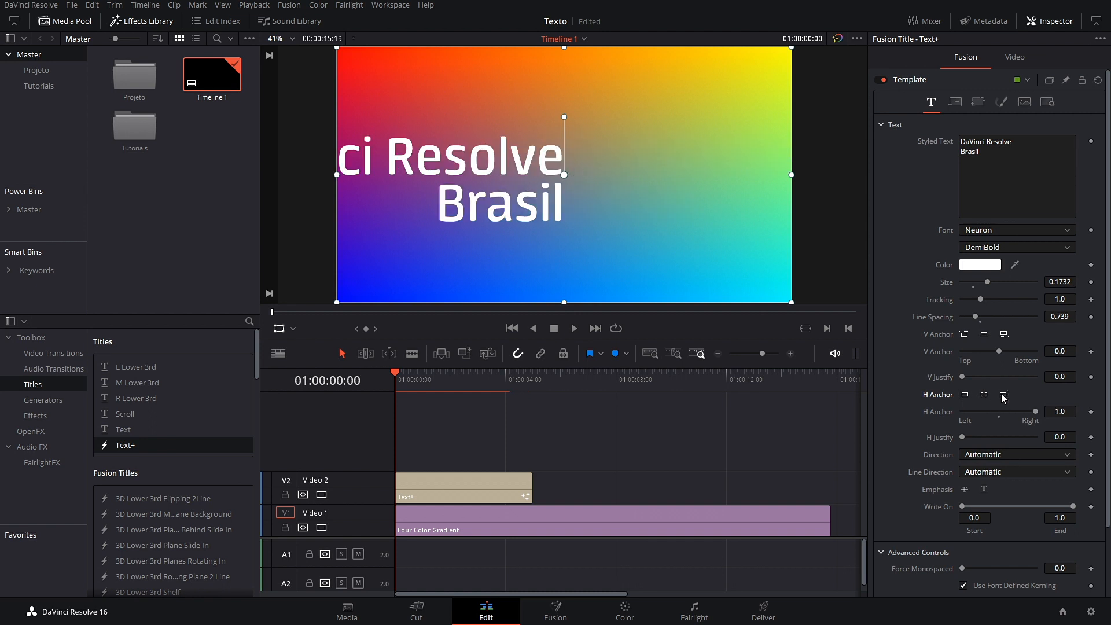
pyautogui.click(984, 395)
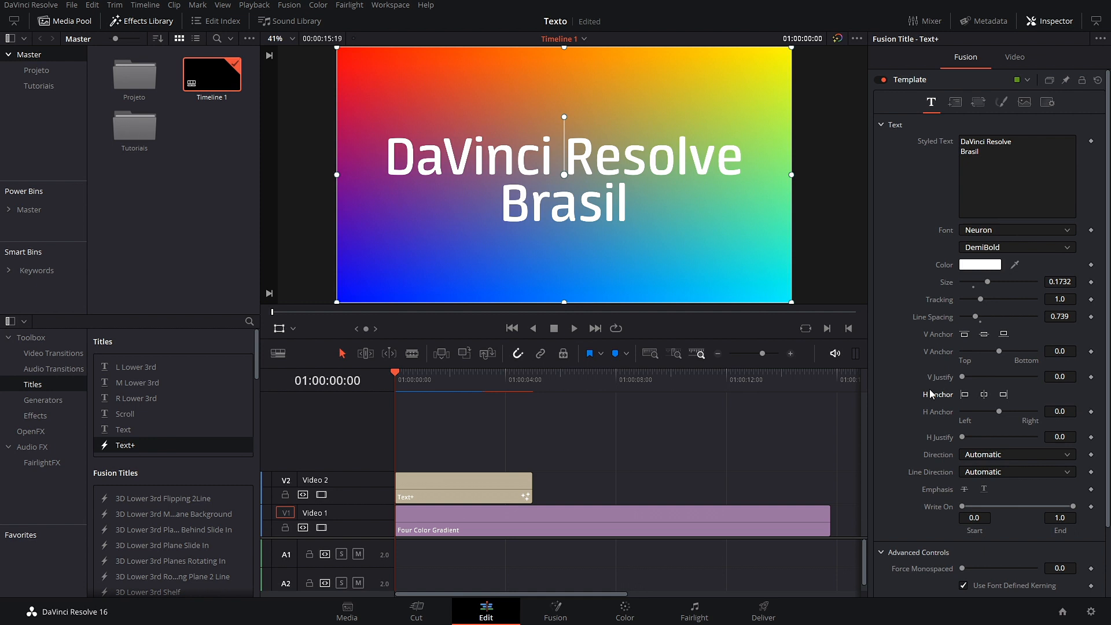
# Step: Scroll to the Direction setting in Text+ and open its list of text directions
pyautogui.scroll(-3, 935, 394)
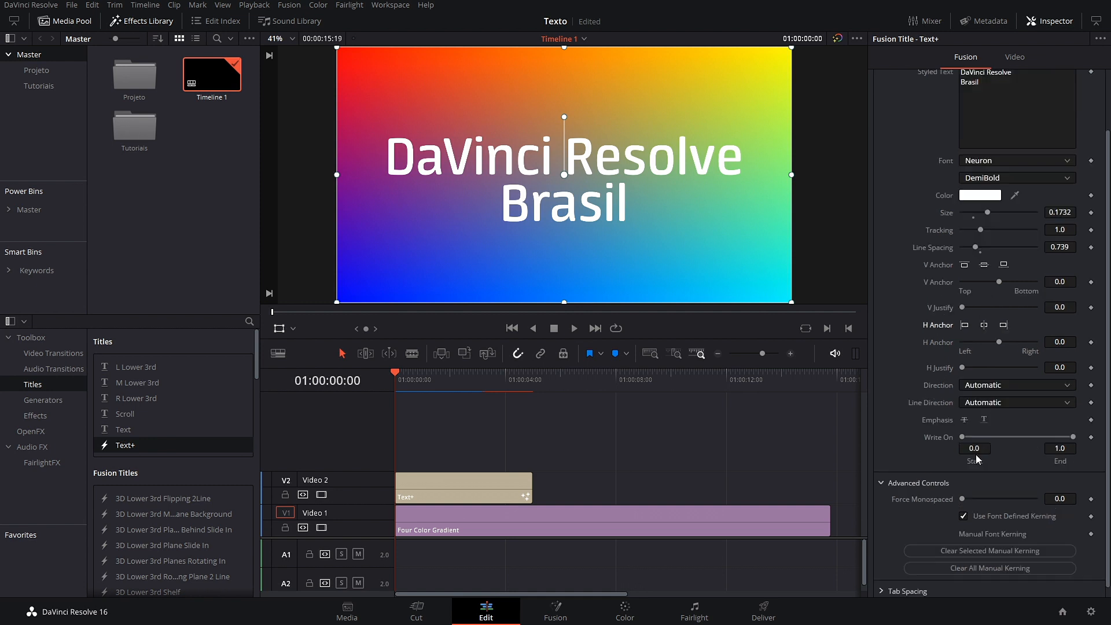
pyautogui.click(1025, 389)
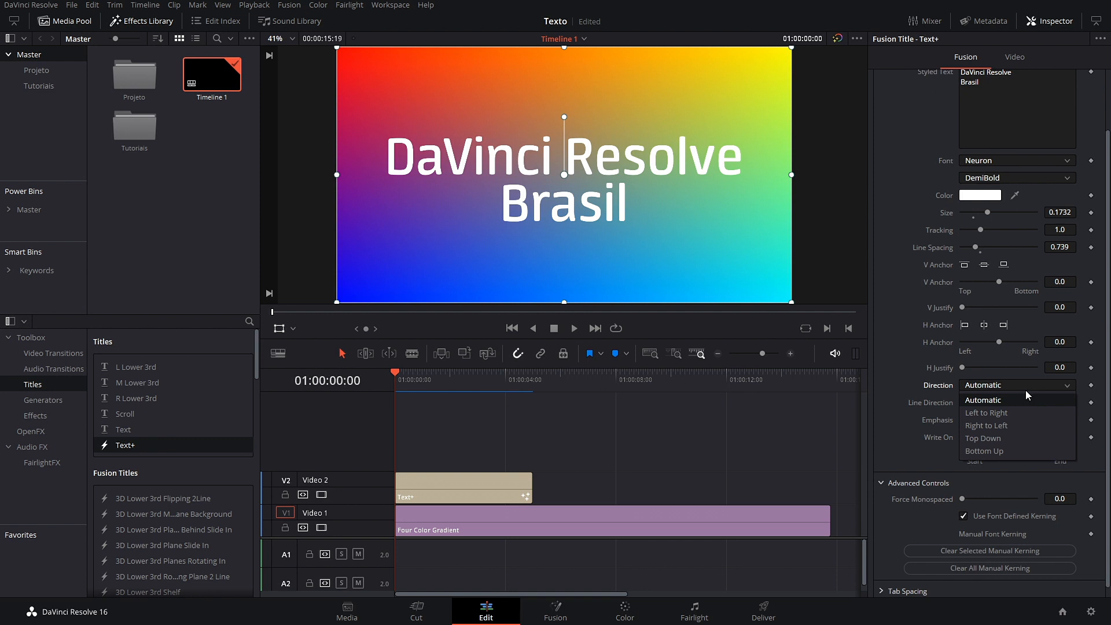
pyautogui.click(1002, 426)
pyautogui.click(993, 386)
pyautogui.click(994, 439)
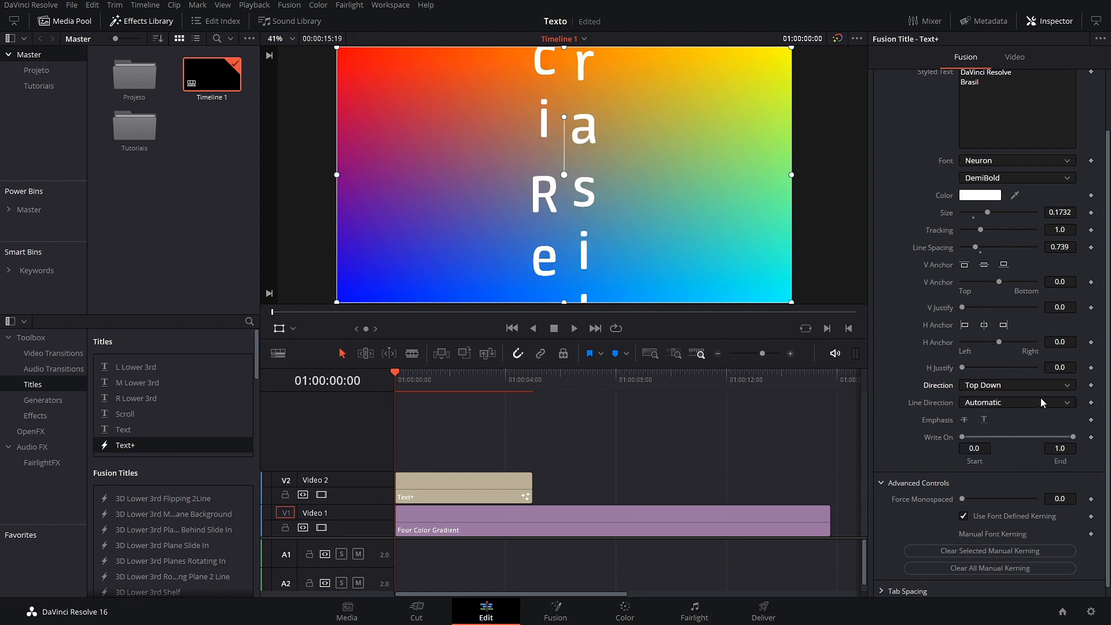
pyautogui.click(1042, 386)
pyautogui.click(1003, 449)
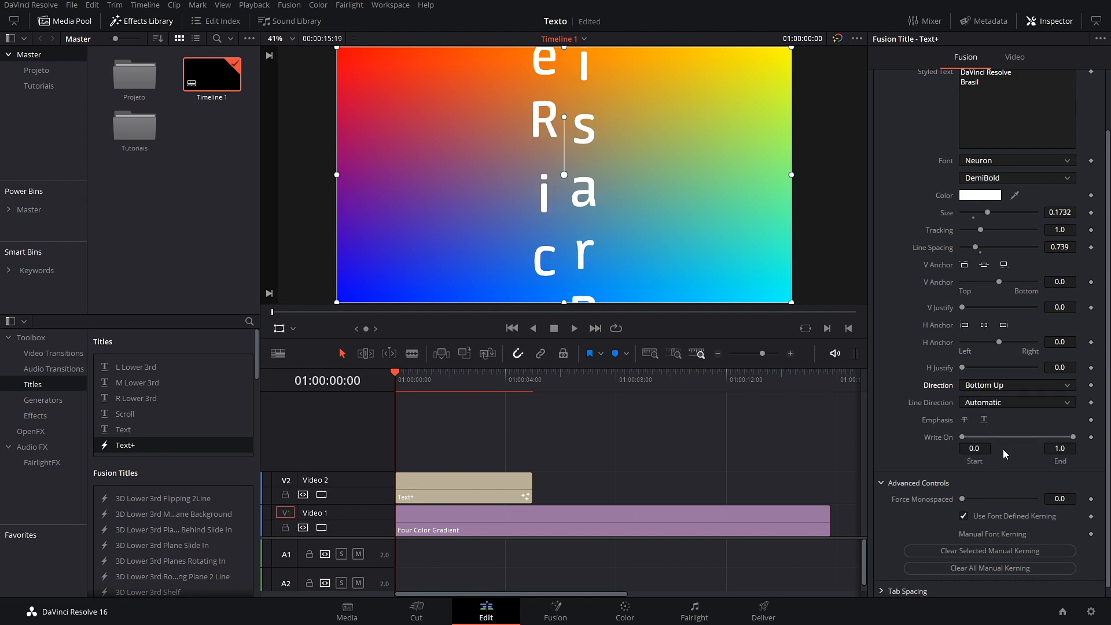
pyautogui.click(1057, 388)
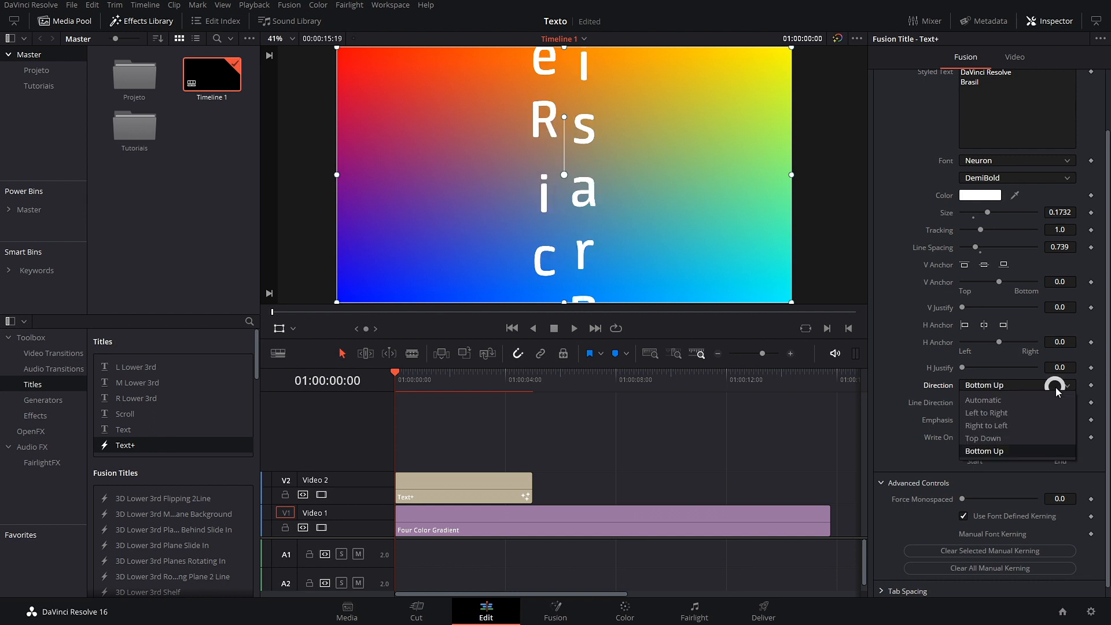
pyautogui.click(1002, 400)
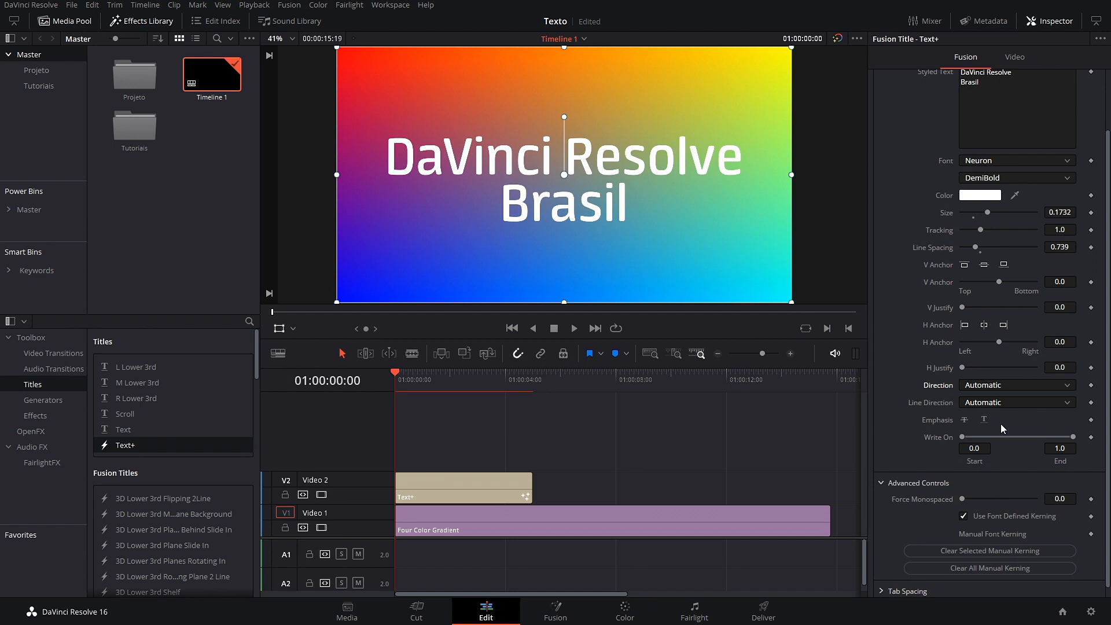
pyautogui.click(1051, 405)
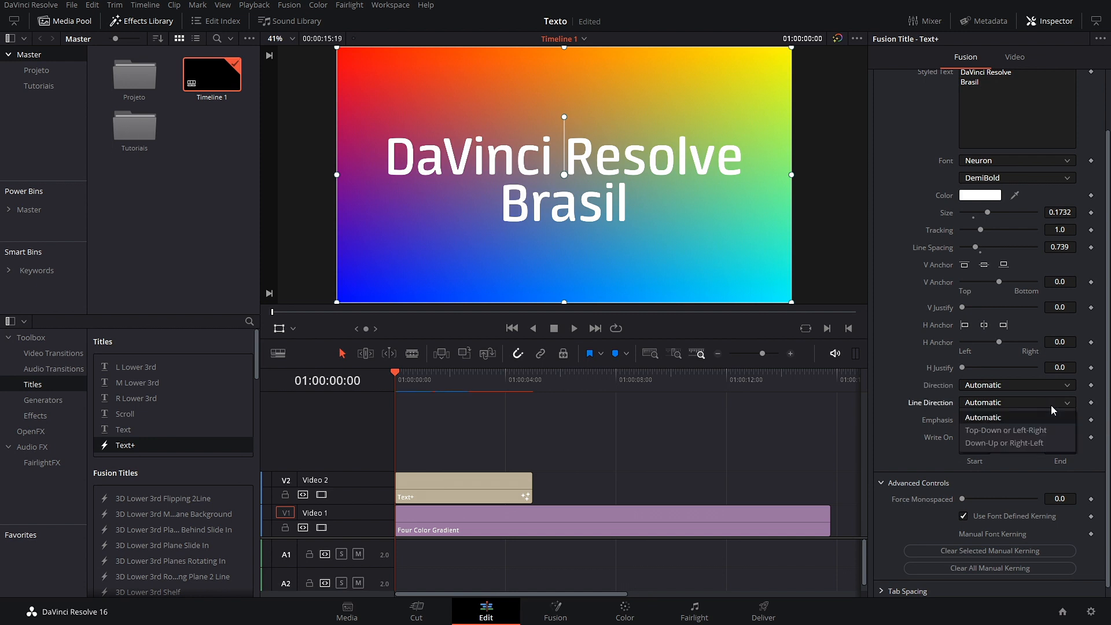
pyautogui.click(1042, 432)
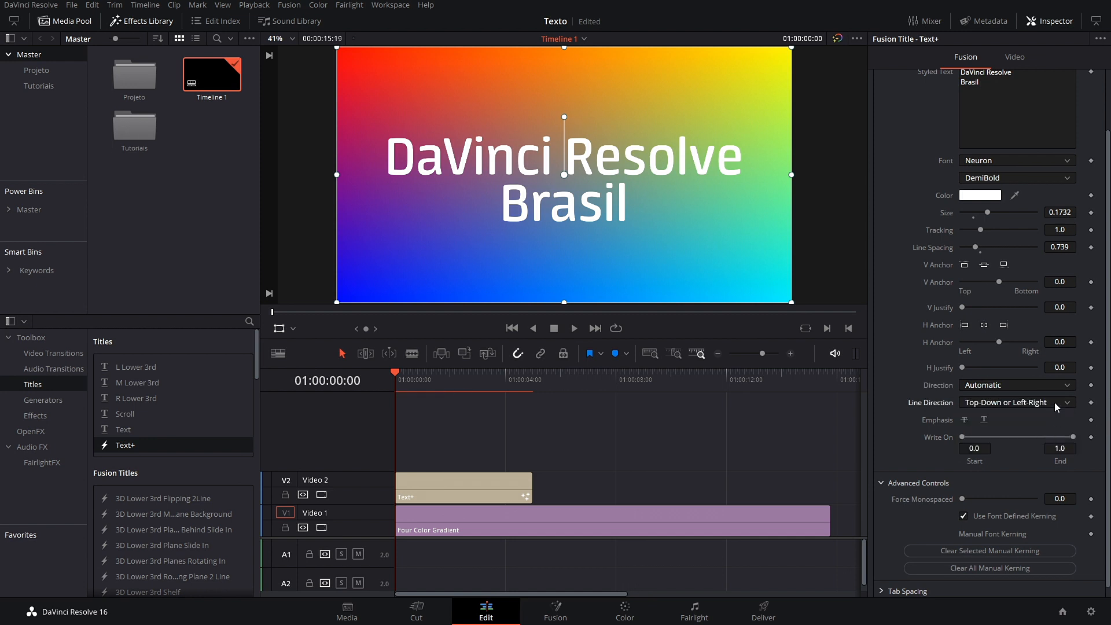
pyautogui.click(1048, 404)
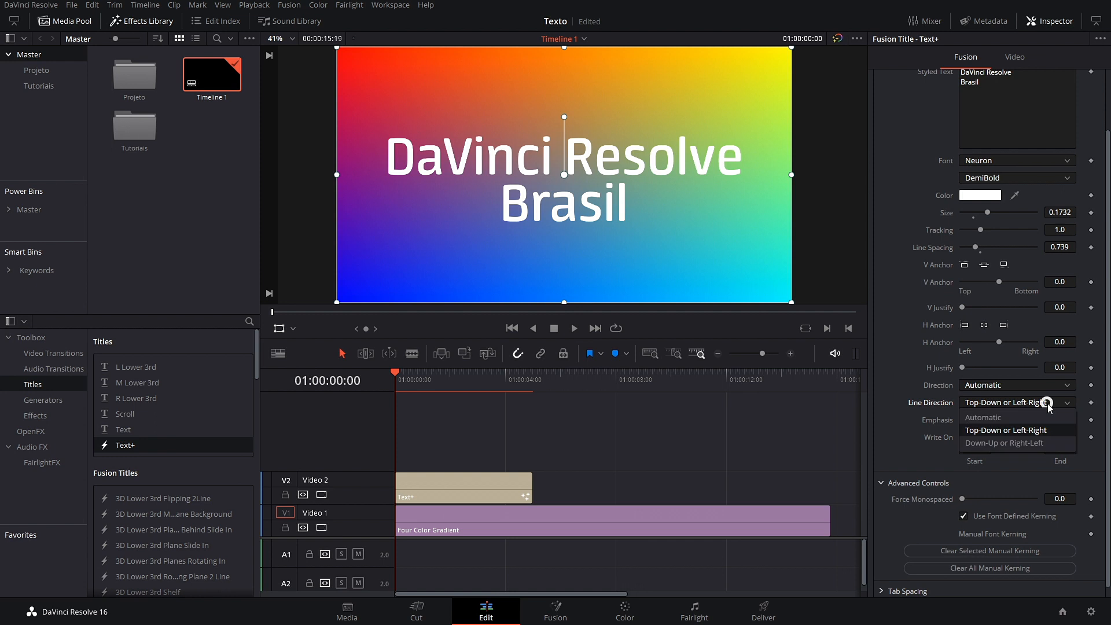
pyautogui.click(1034, 445)
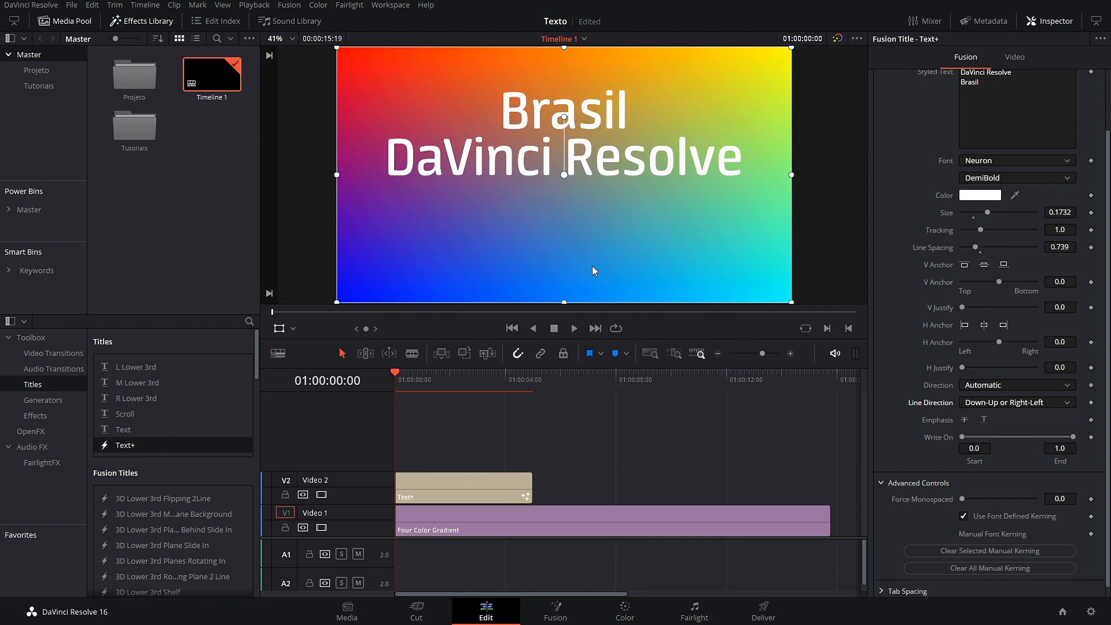
pyautogui.click(1065, 405)
pyautogui.click(1031, 417)
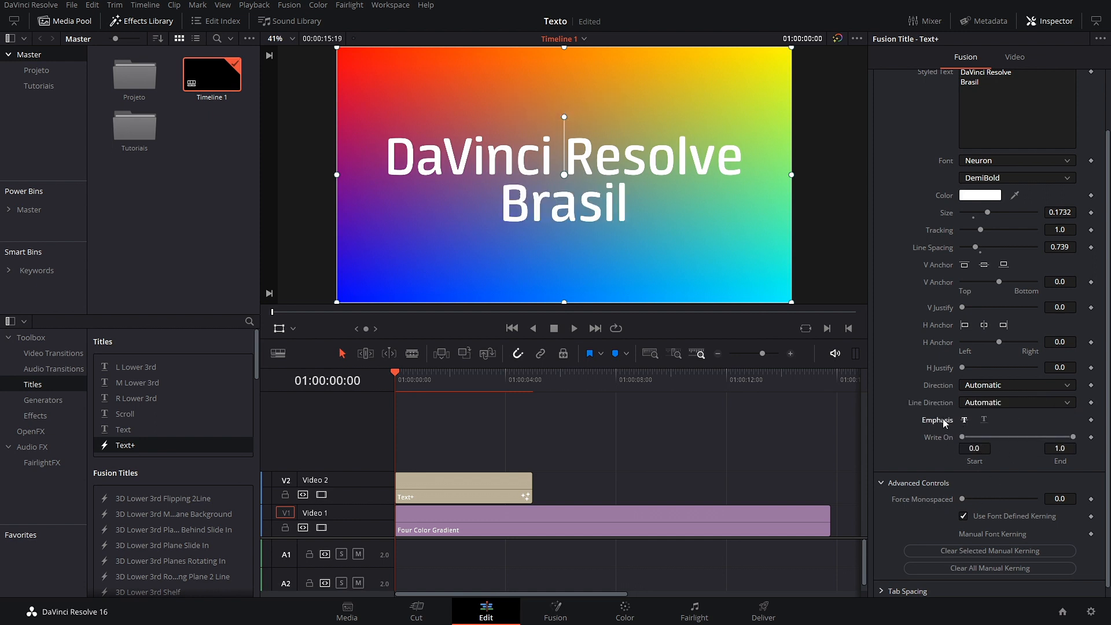
# Step: Select the Text+ title clip at 01:00:01:22 and test strikethrough emphasis
pyautogui.click(462, 500)
pyautogui.moveTo(394, 382); pyautogui.dragTo(447, 384)
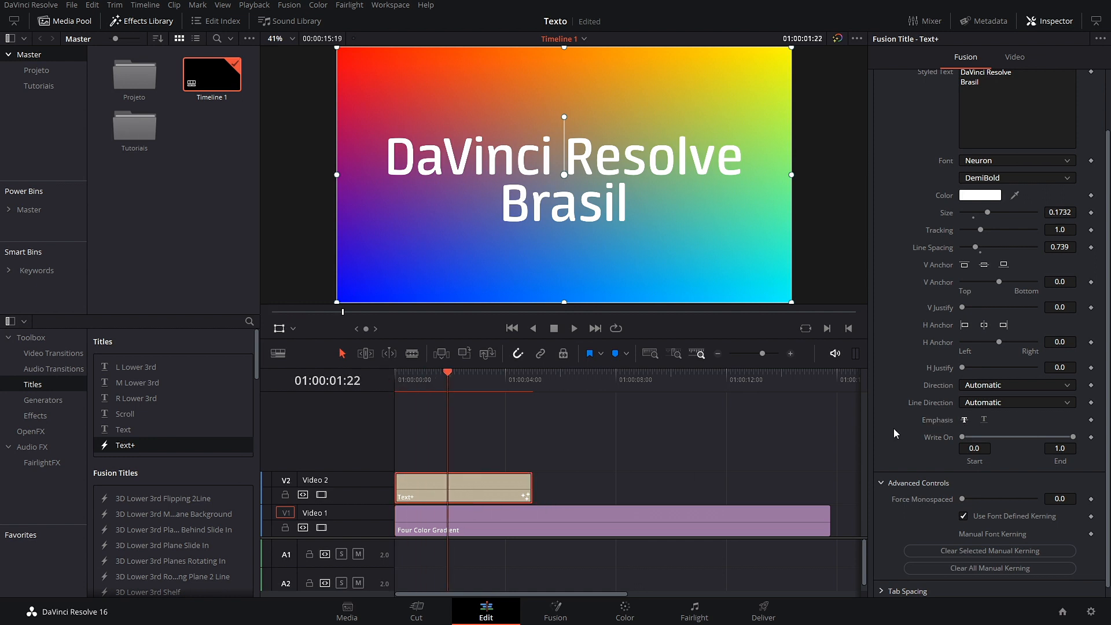
pyautogui.click(963, 421)
pyautogui.click(983, 422)
# Step: Try the Myriad Hebrew font on the title with strikethrough
pyautogui.scroll(-2, 921, 237)
pyautogui.scroll(2, 886, 246)
pyautogui.click(1011, 231)
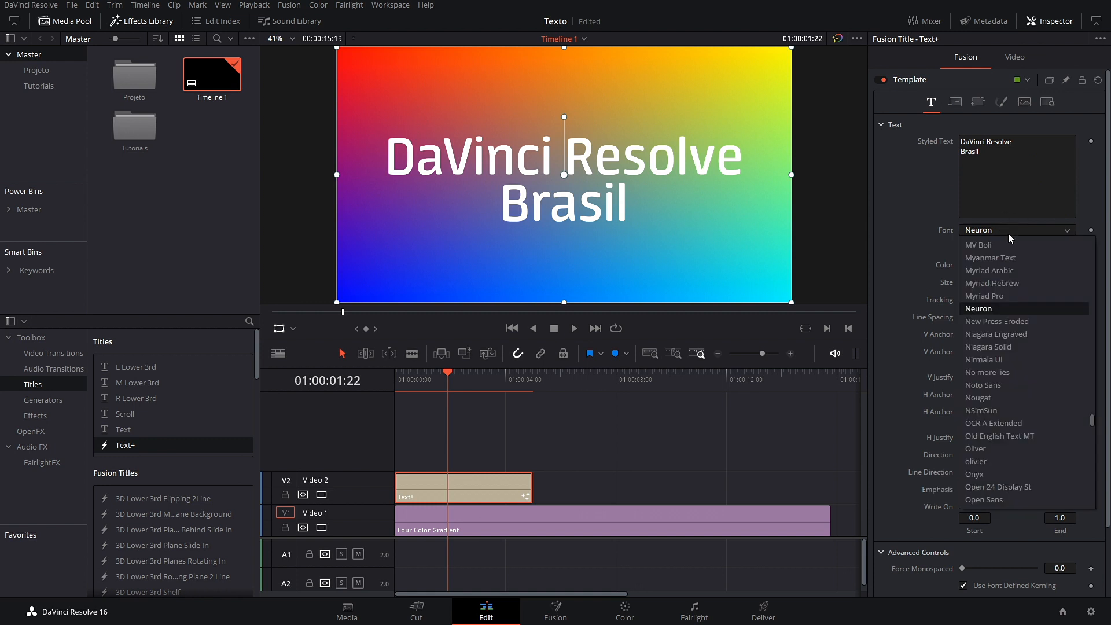
pyautogui.click(1000, 296)
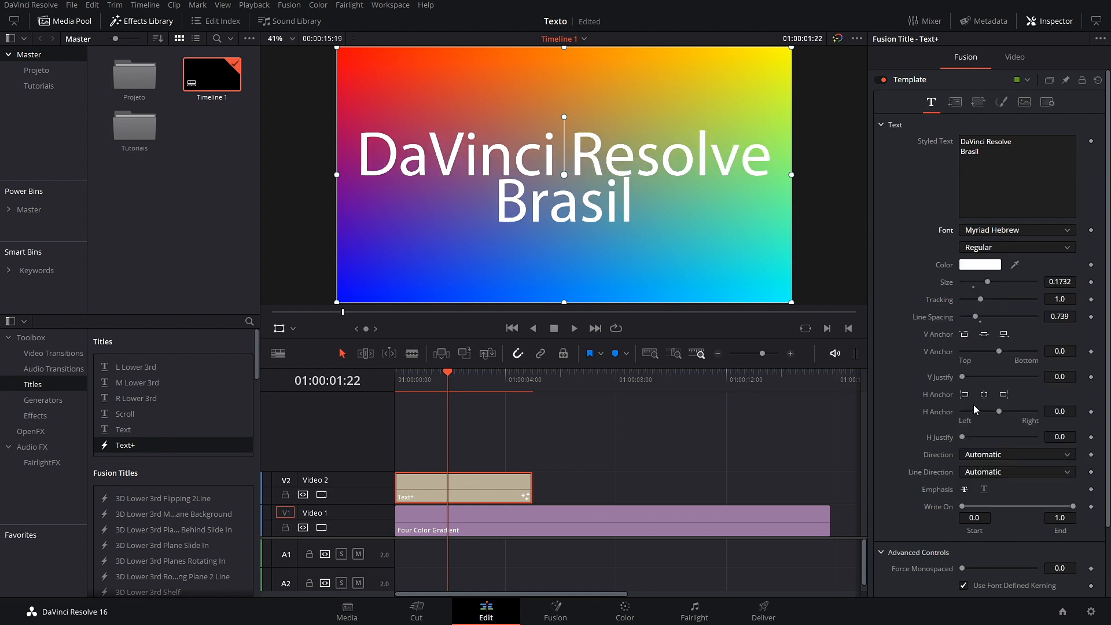
pyautogui.click(964, 490)
# Step: Switch the title font to Helvetica Neue
pyautogui.click(1038, 231)
pyautogui.scroll(3, 1006, 387)
pyautogui.scroll(10, 1005, 386)
pyautogui.scroll(2, 1017, 346)
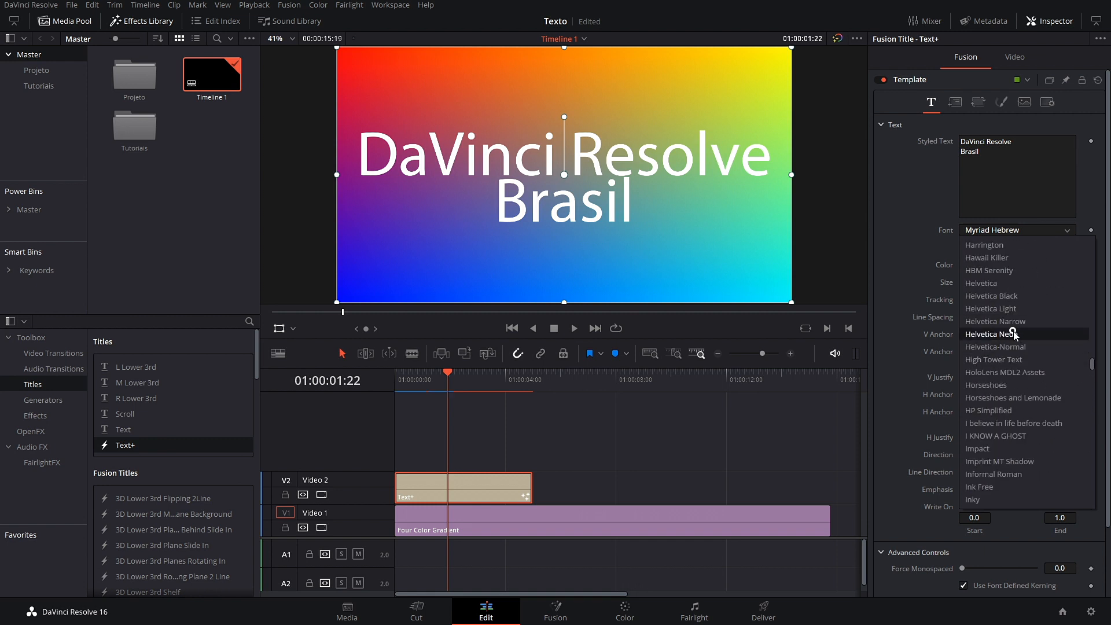
pyautogui.click(1016, 335)
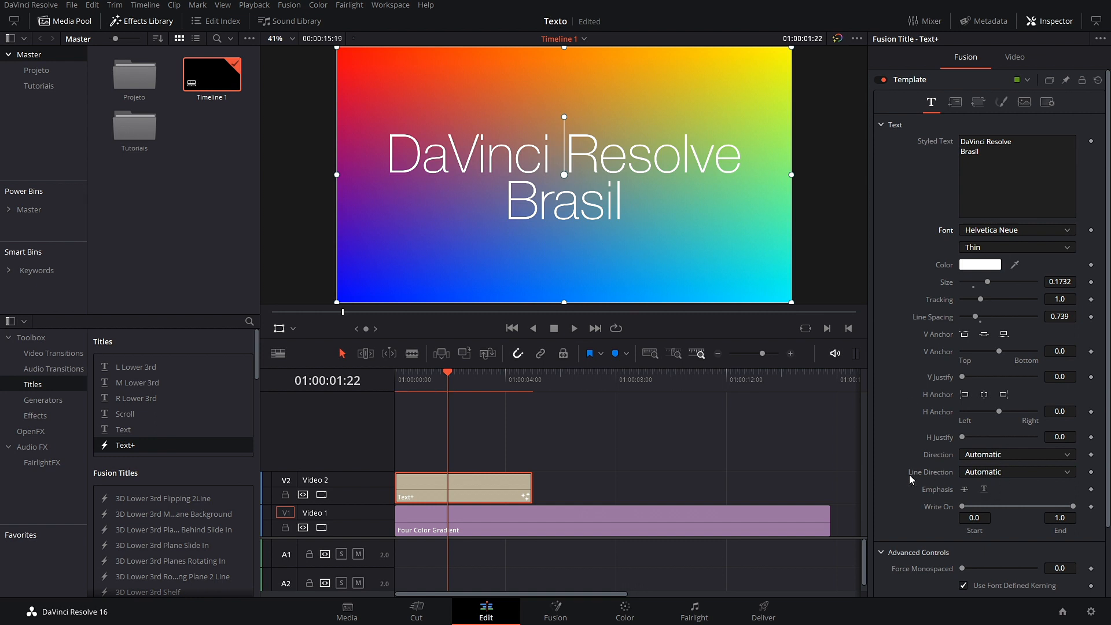
# Step: Test strikethrough, then leave both title lines underlined
pyautogui.scroll(-2, 911, 480)
pyautogui.click(965, 421)
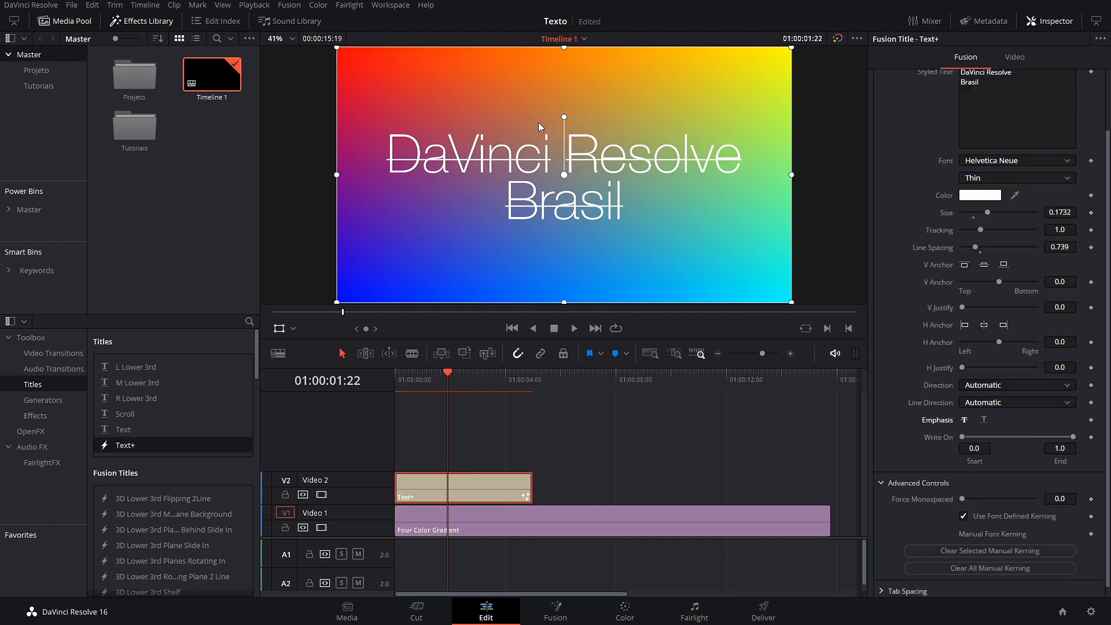
pyautogui.click(985, 427)
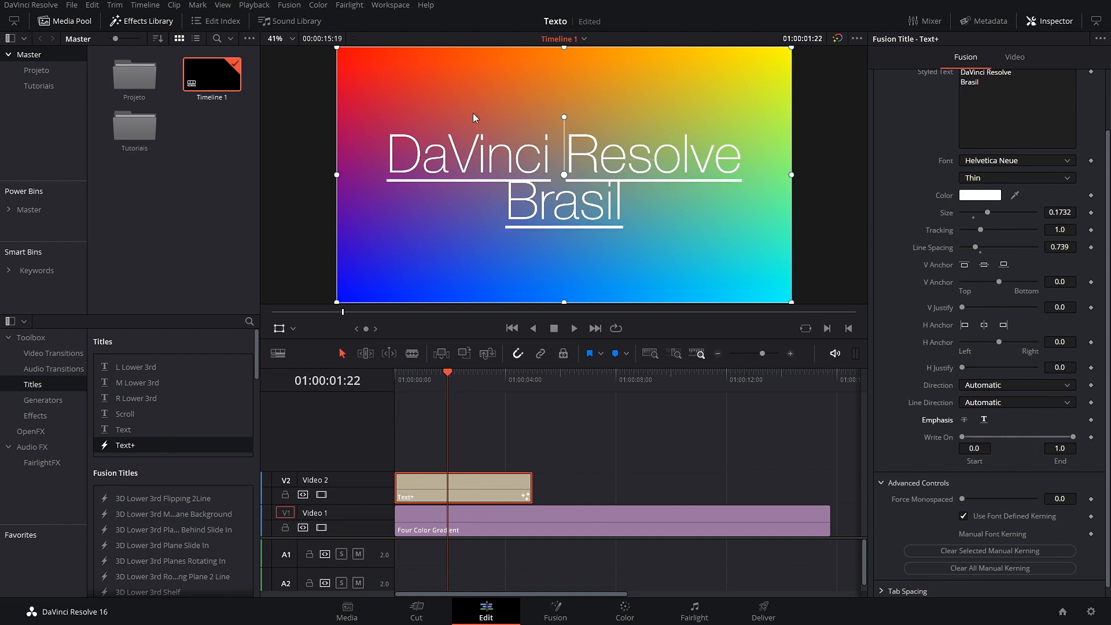
pyautogui.click(987, 422)
pyautogui.click(985, 421)
# Step: Remove the underline and switch the title font to Gotham
pyautogui.click(984, 420)
pyautogui.click(1017, 162)
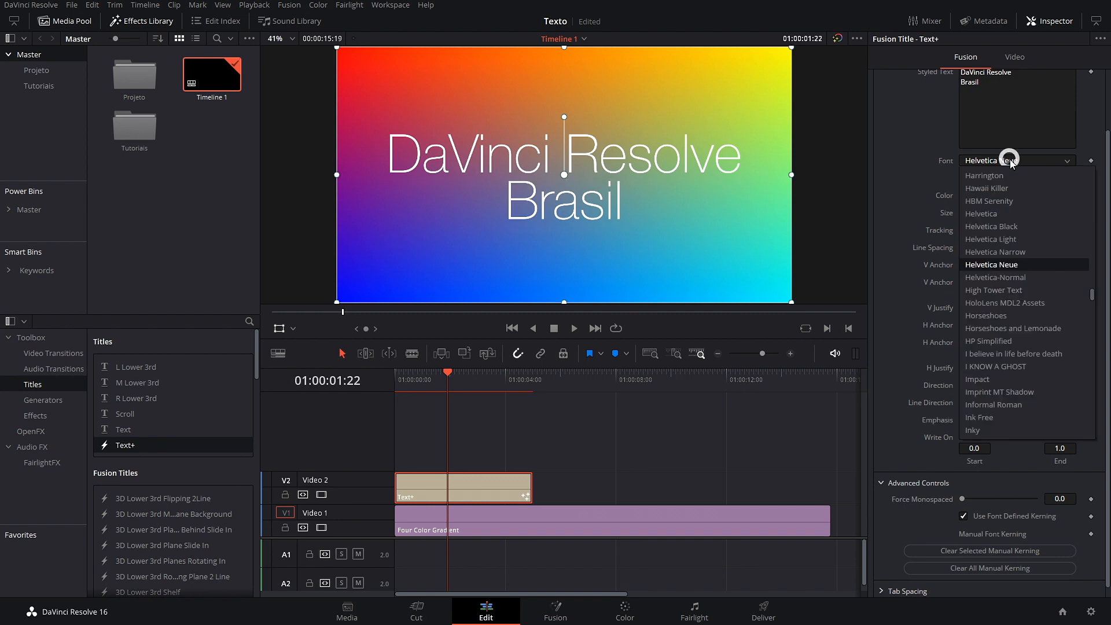
pyautogui.scroll(-2, 1019, 359)
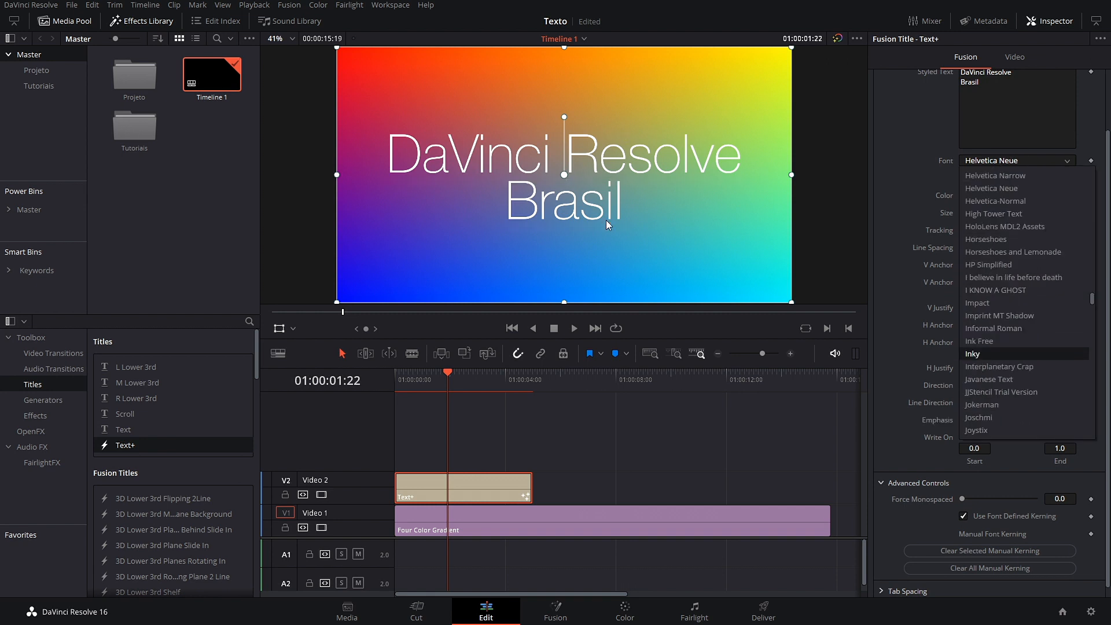
pyautogui.scroll(-20, 1075, 381)
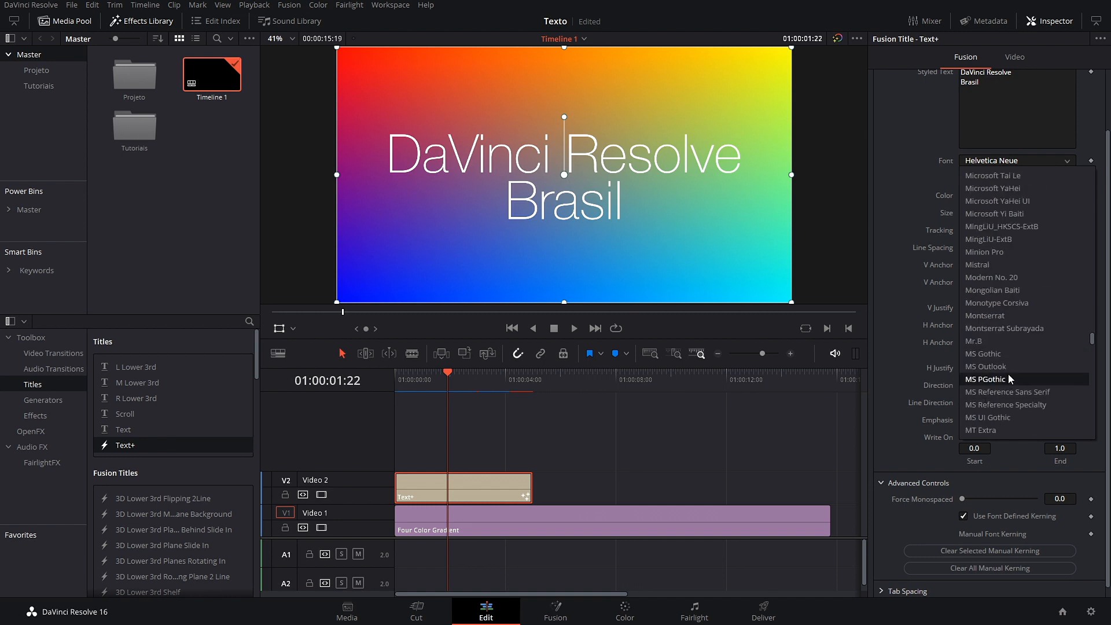
pyautogui.write('go')
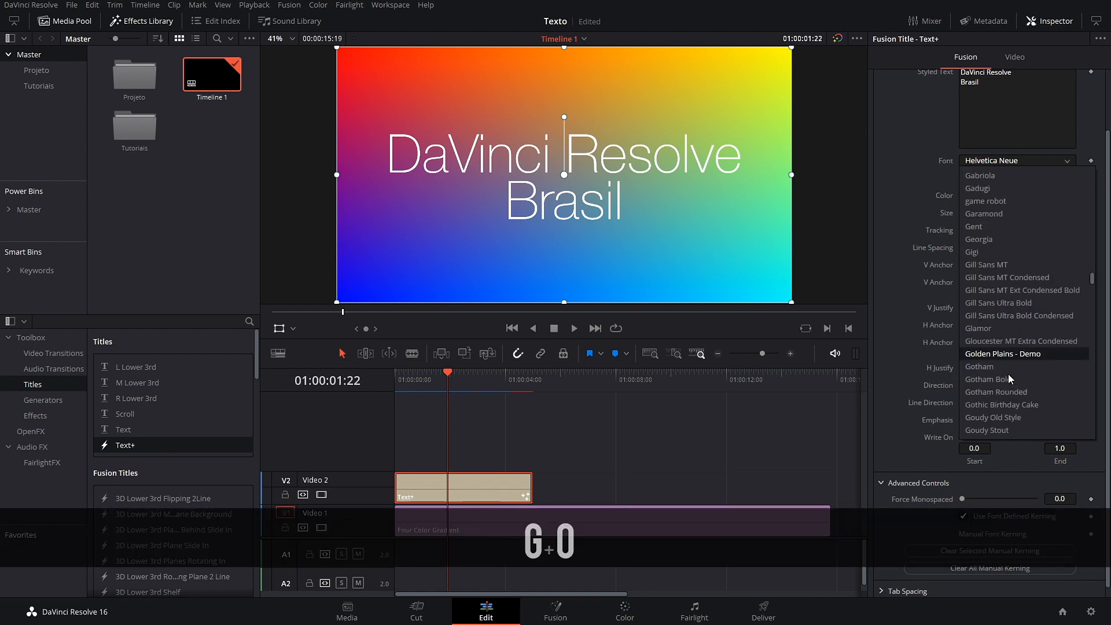
pyautogui.click(1012, 368)
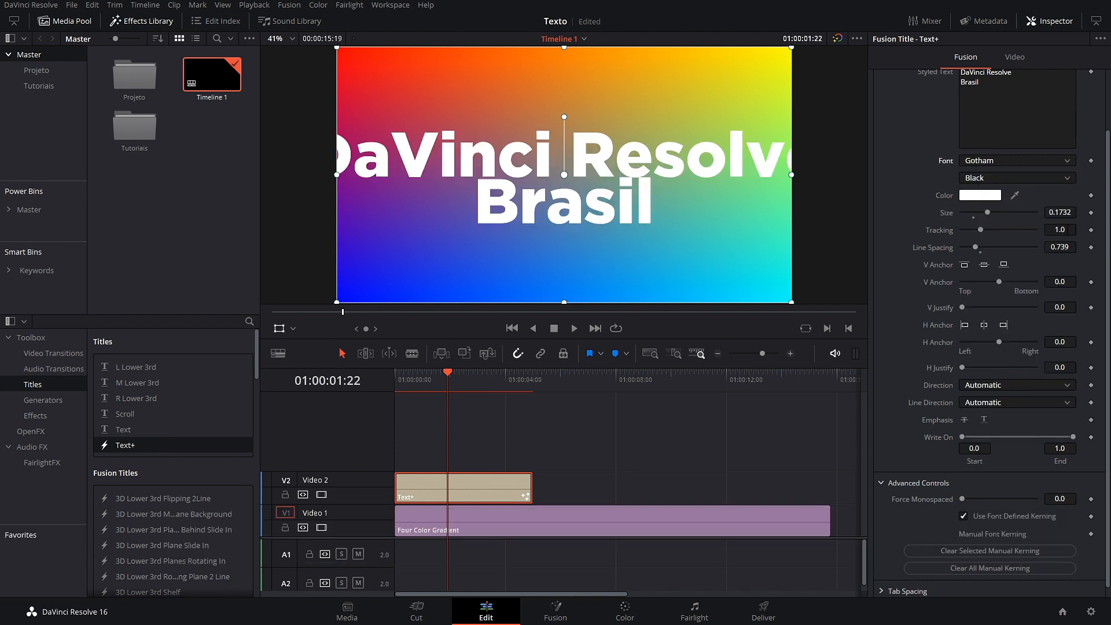
# Step: Shrink the title to size 0.1241 and set its weight to Bold
pyautogui.click(1000, 177)
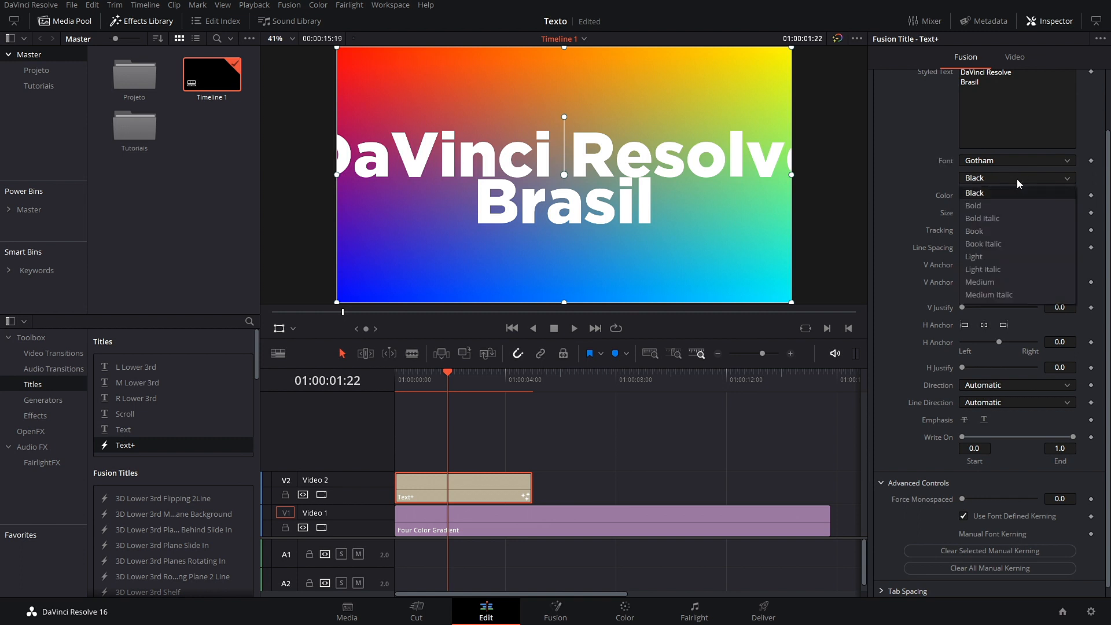
pyautogui.click(984, 232)
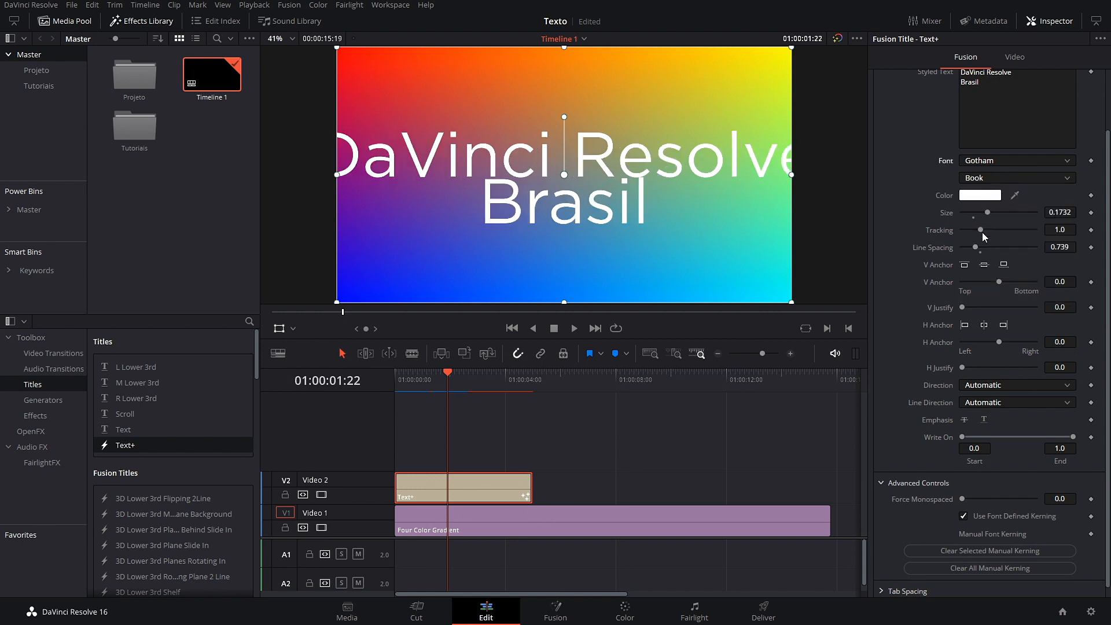
pyautogui.moveTo(1066, 212); pyautogui.dragTo(1060, 248)
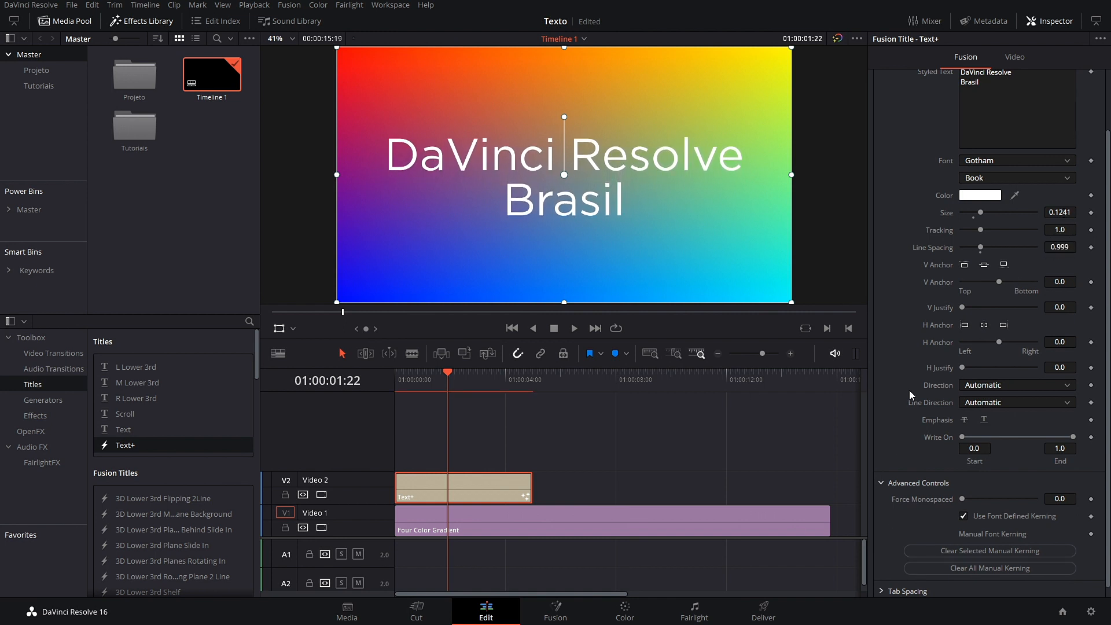
pyautogui.click(1018, 177)
pyautogui.click(1041, 204)
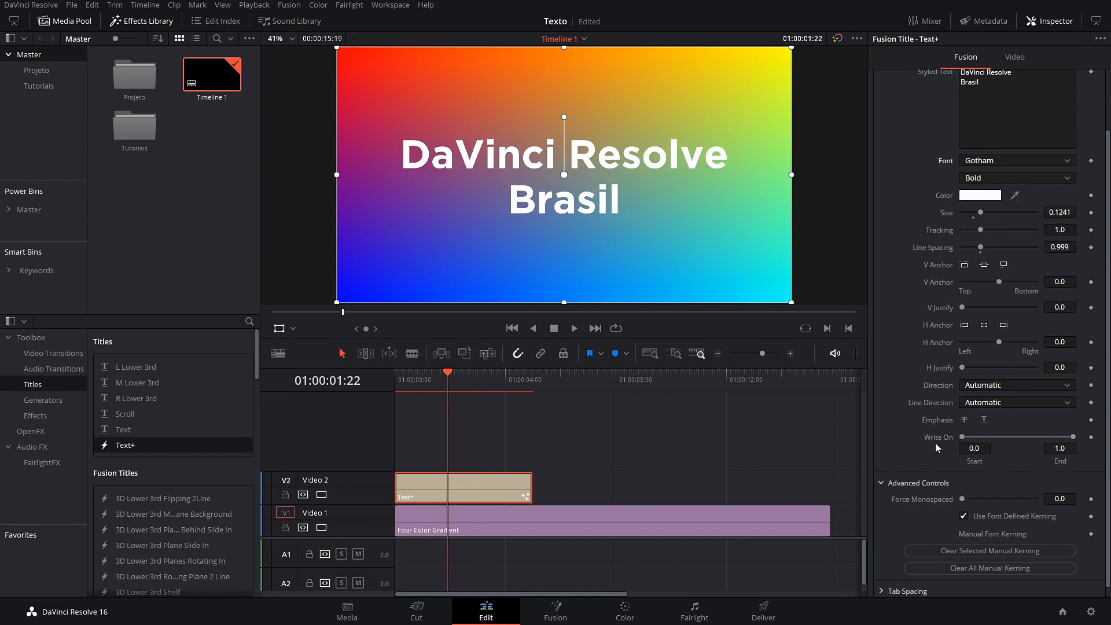
# Step: Keyframe Write On end from 0 at 01:00:00:00 to full at 01:00:04:00
pyautogui.moveTo(1074, 438)
pyautogui.mouseDown()
pyautogui.moveTo(955, 449)
pyautogui.moveTo(1082, 437)
pyautogui.mouseUp()
pyautogui.moveTo(962, 437)
pyautogui.mouseDown()
pyautogui.moveTo(1016, 437)
pyautogui.moveTo(962, 437)
pyautogui.mouseUp()
pyautogui.moveTo(448, 378); pyautogui.dragTo(346, 394)
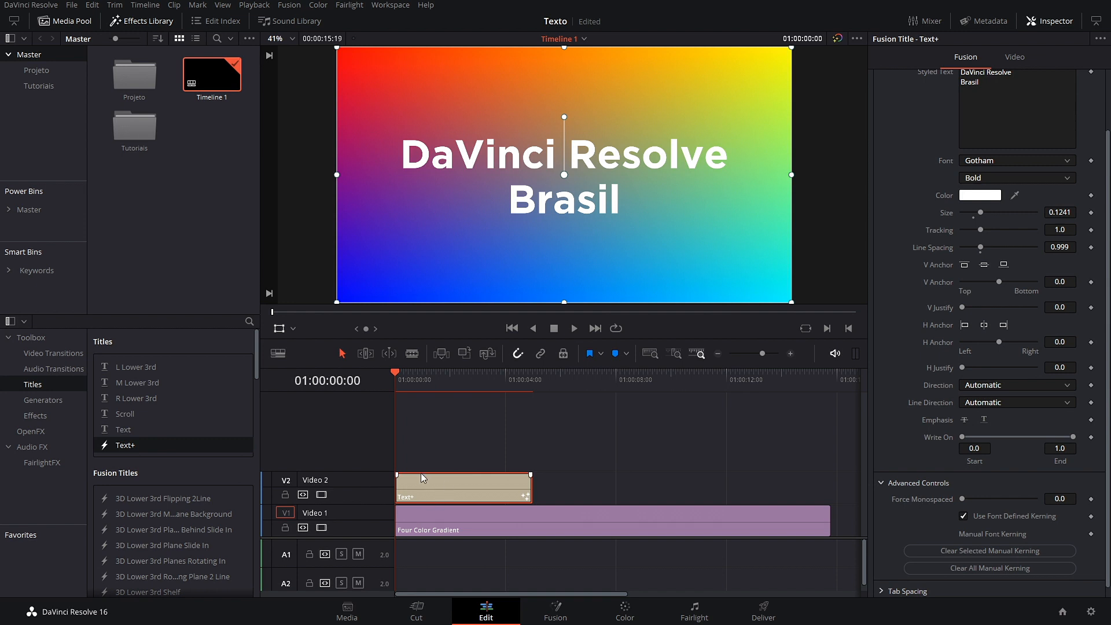
pyautogui.moveTo(1076, 437); pyautogui.dragTo(967, 438)
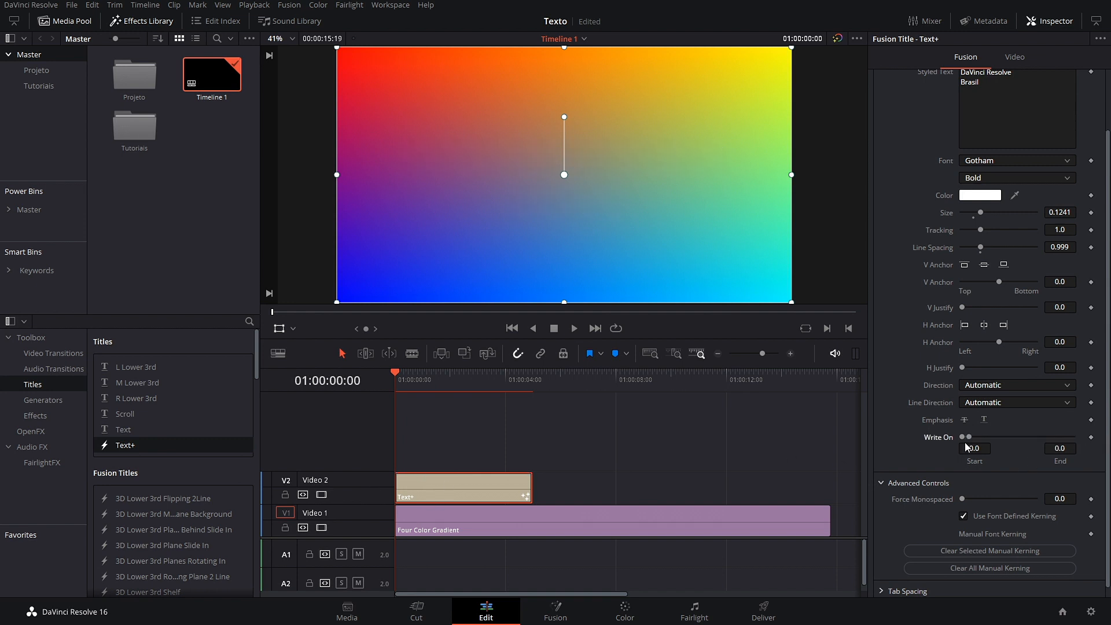
pyautogui.click(1091, 437)
pyautogui.moveTo(392, 375); pyautogui.dragTo(507, 396)
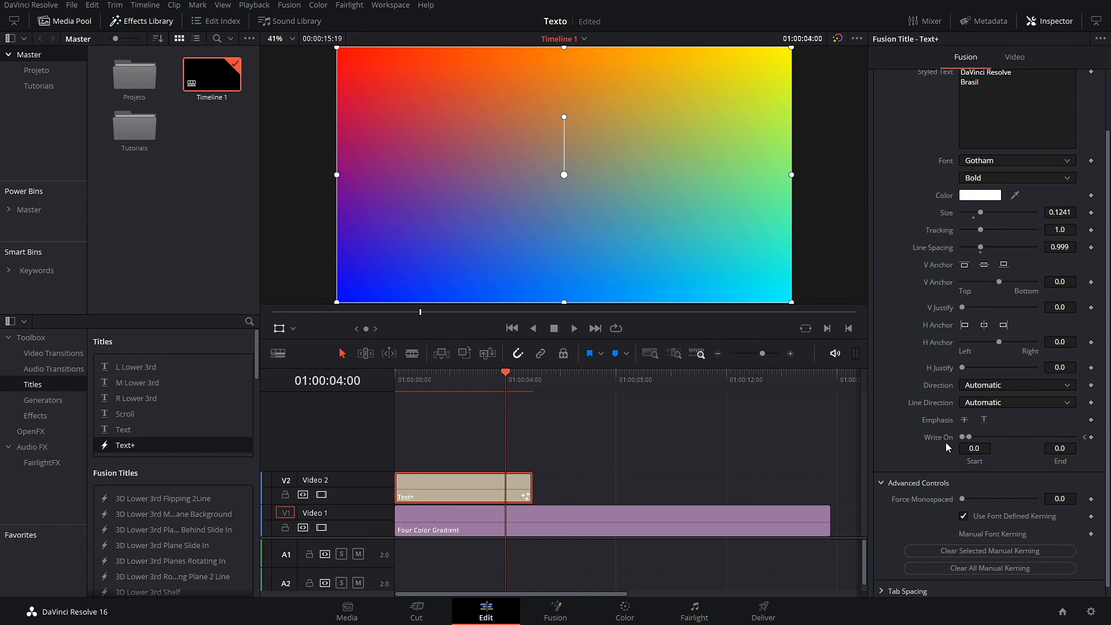
pyautogui.moveTo(971, 437); pyautogui.dragTo(1074, 437)
# Step: Preview the write-on, then delete its keyframe and reset Write On end to 1.0
pyautogui.press('Home')
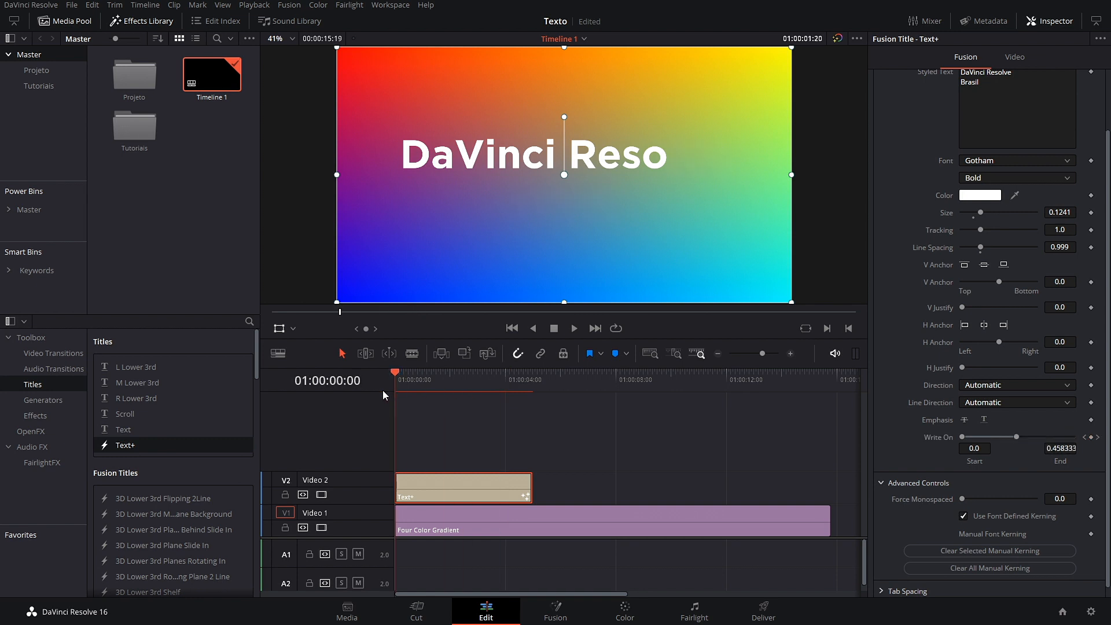
pyautogui.click(574, 329)
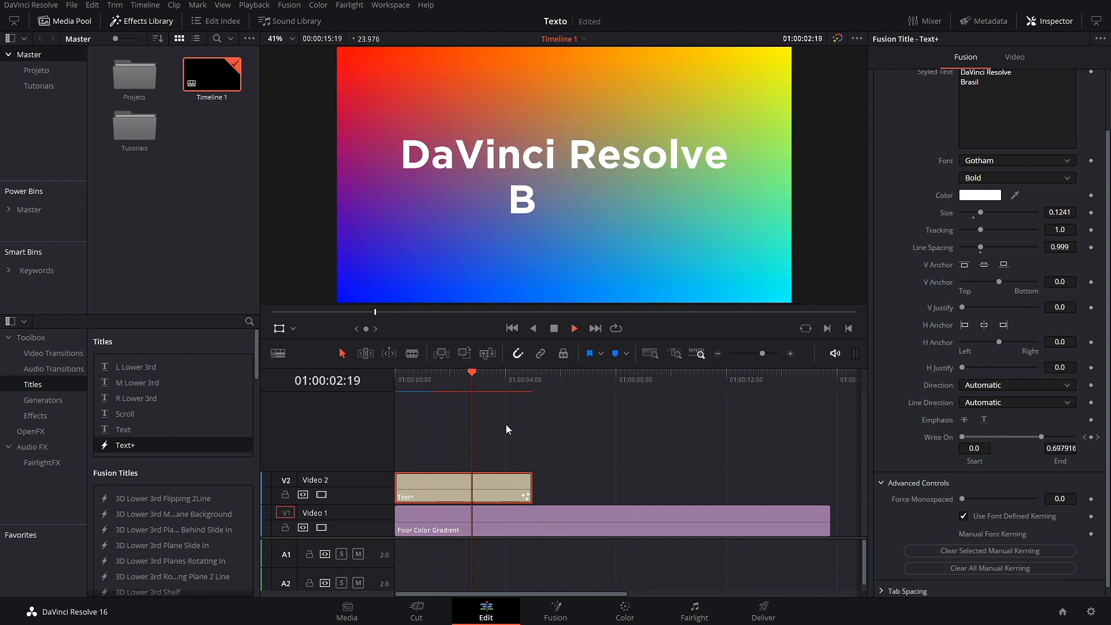
pyautogui.click(553, 328)
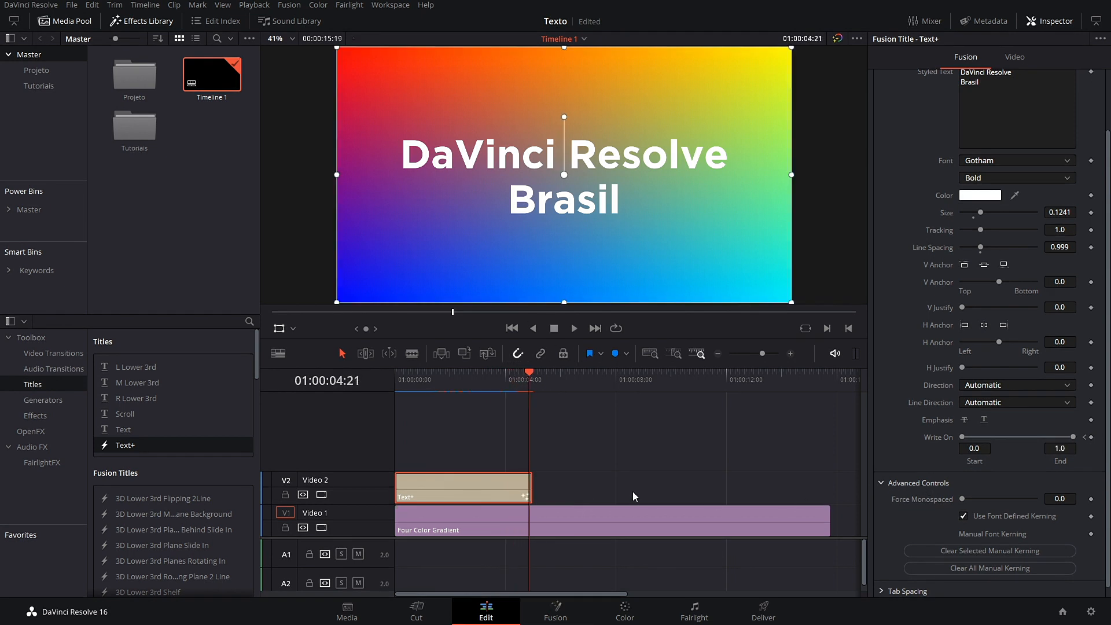
pyautogui.click(1086, 438)
pyautogui.click(1092, 438)
pyautogui.moveTo(1014, 438); pyautogui.dragTo(1105, 440)
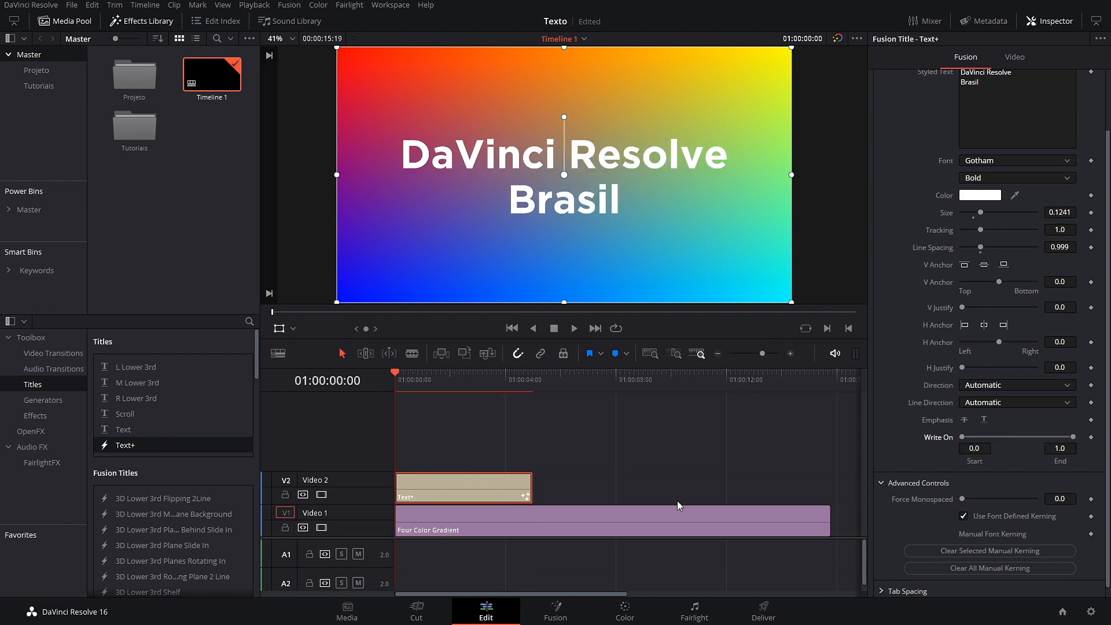
pyautogui.moveTo(409, 376); pyautogui.dragTo(424, 395)
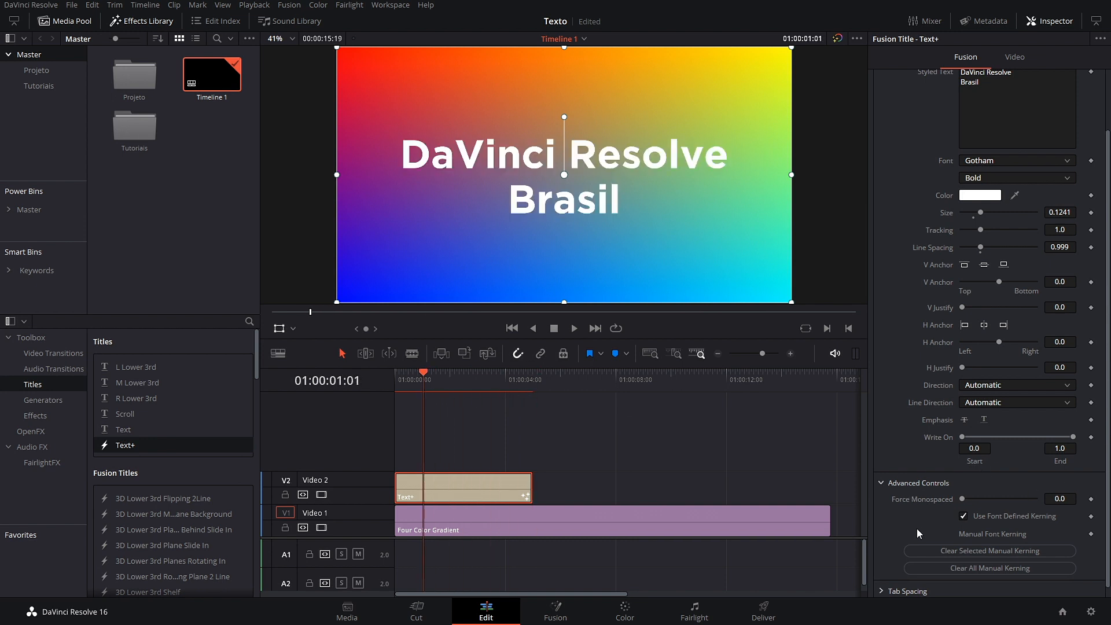
pyautogui.scroll(3, 914, 292)
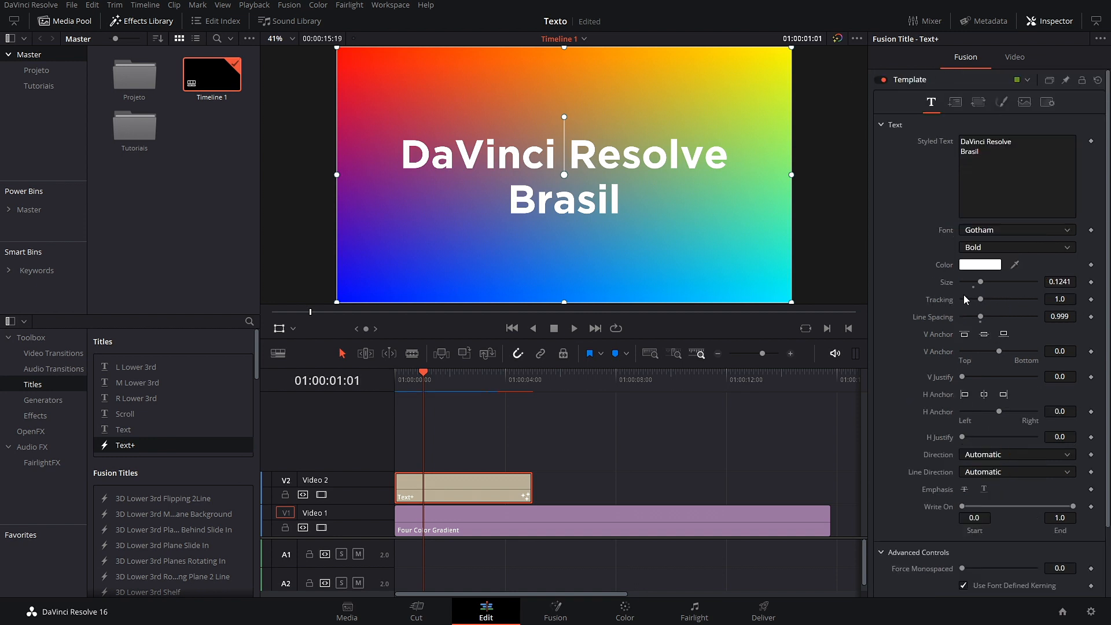
pyautogui.moveTo(986, 302)
pyautogui.mouseDown()
pyautogui.moveTo(1010, 300)
pyautogui.moveTo(999, 303)
pyautogui.mouseUp()
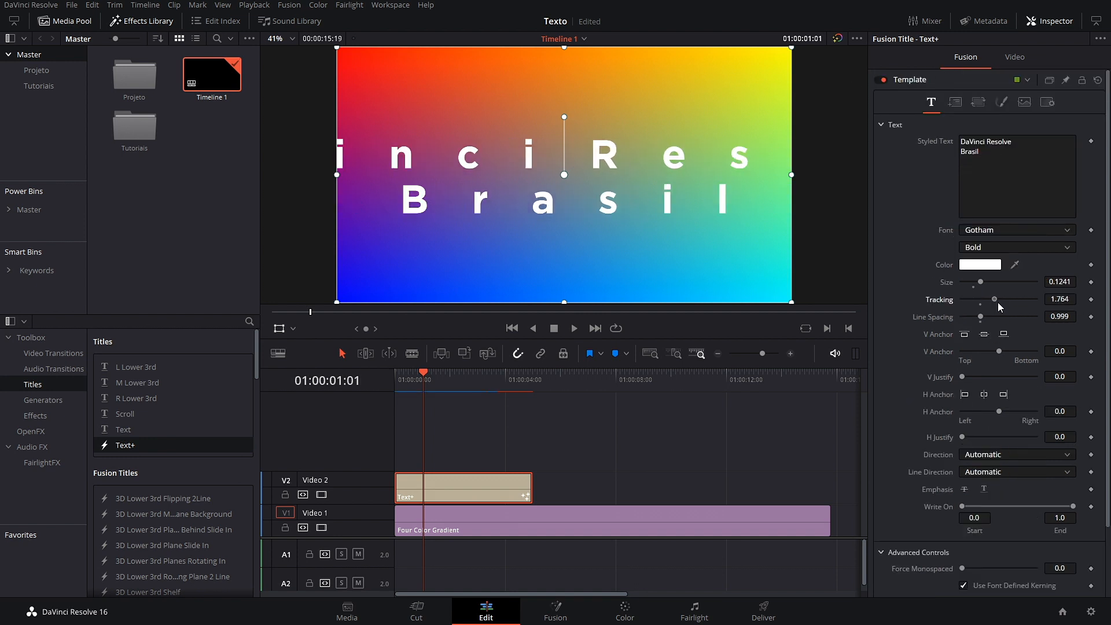
pyautogui.doubleClick(910, 301)
pyautogui.scroll(-3, 892, 446)
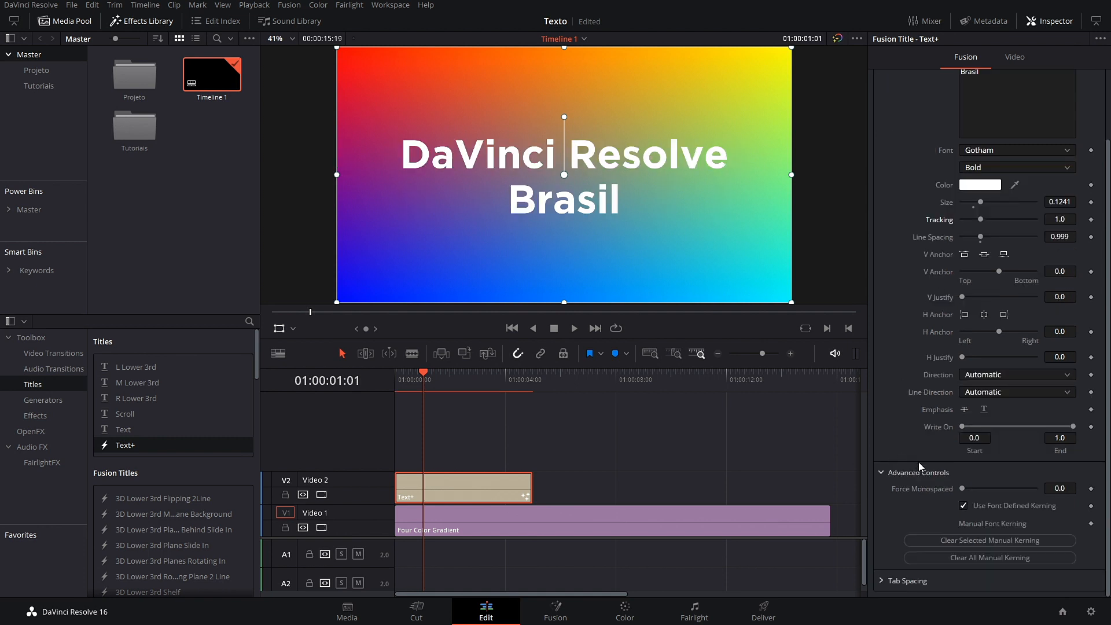
pyautogui.moveTo(963, 489); pyautogui.dragTo(644, 507)
pyautogui.click(963, 506)
pyautogui.moveTo(962, 488); pyautogui.dragTo(841, 492)
pyautogui.click(964, 507)
pyautogui.click(909, 580)
pyautogui.scroll(-2, 998, 576)
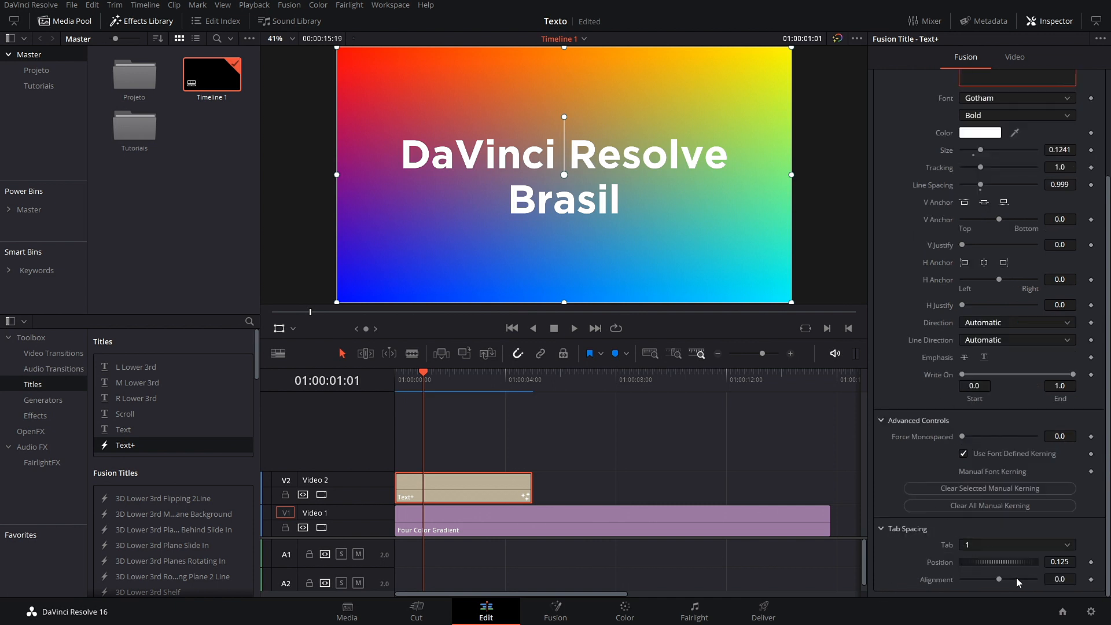
pyautogui.moveTo(999, 579); pyautogui.dragTo(966, 579)
pyautogui.doubleClick(931, 579)
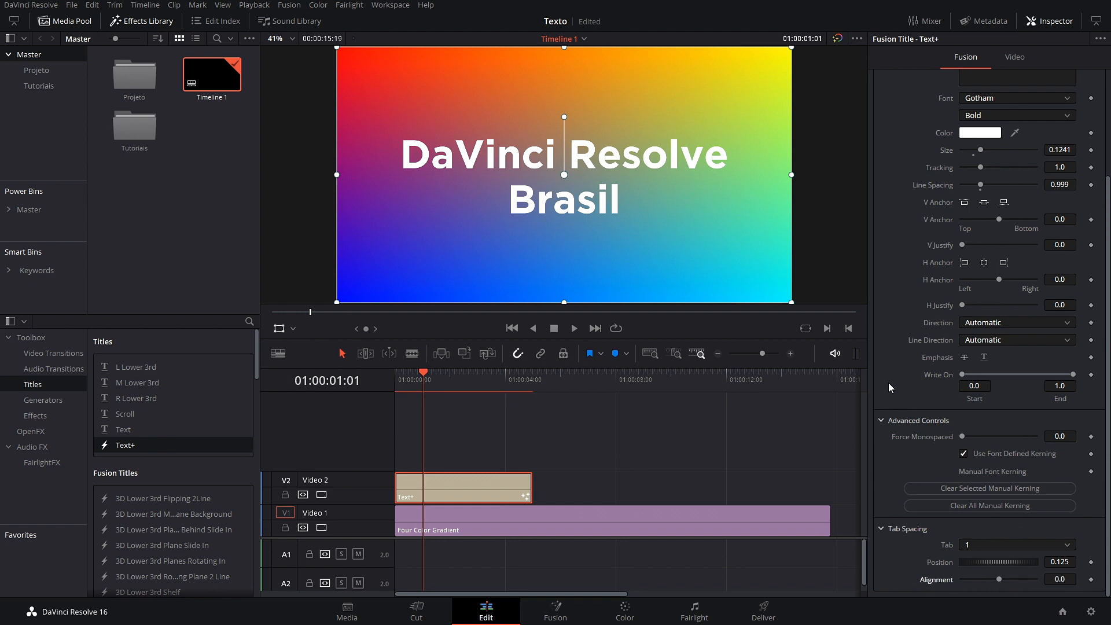
pyautogui.scroll(5, 916, 187)
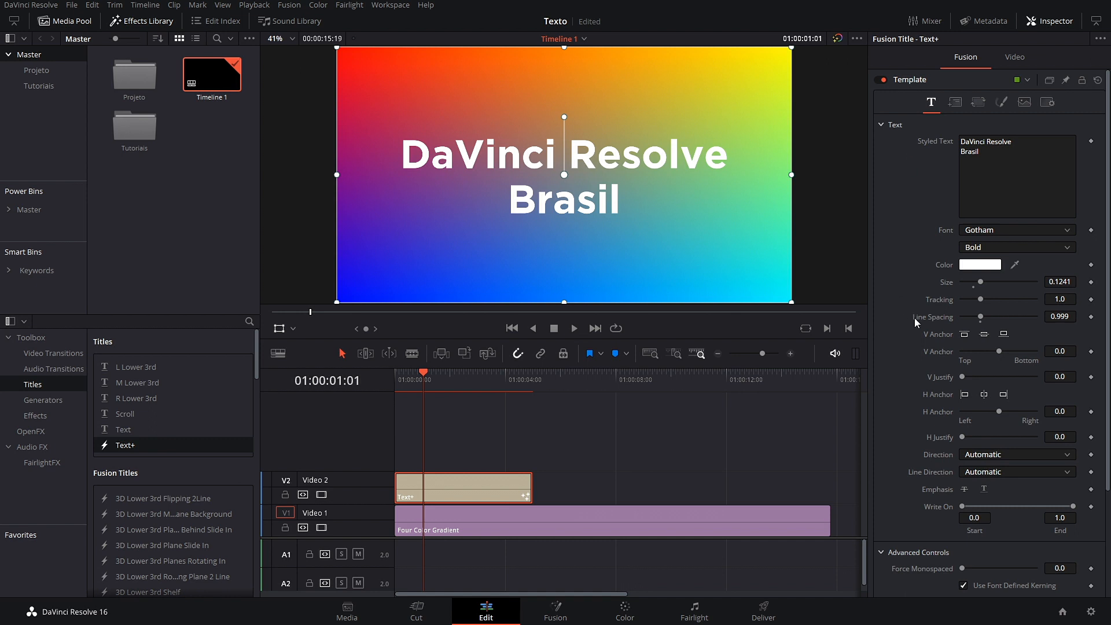
pyautogui.scroll(-5, 914, 316)
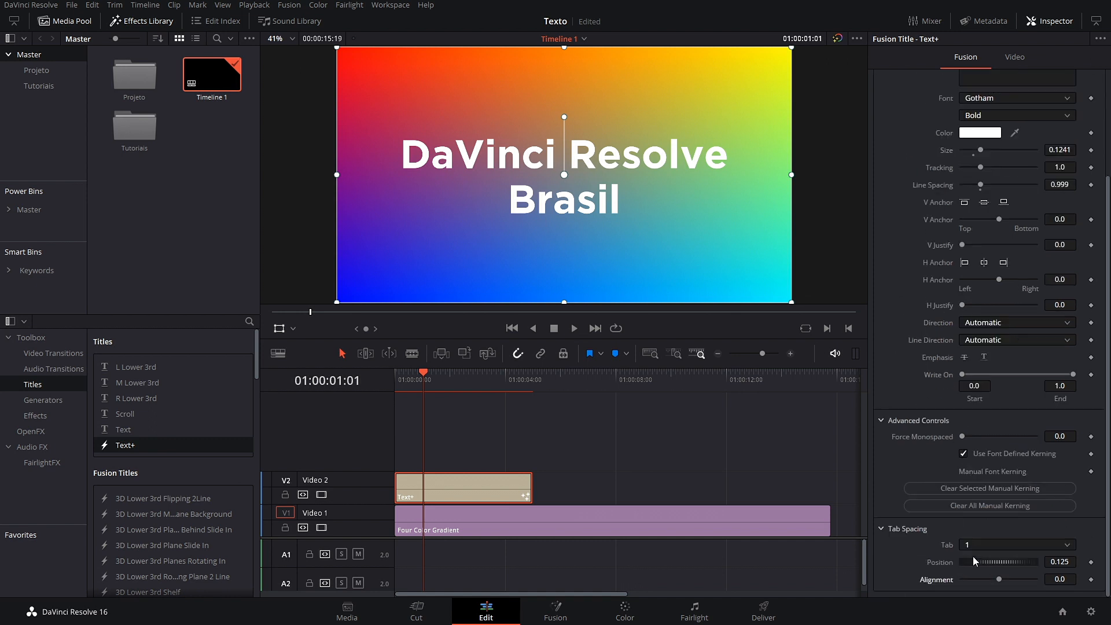
pyautogui.scroll(5, 918, 571)
pyautogui.scroll(-5, 890, 435)
pyautogui.scroll(5, 928, 547)
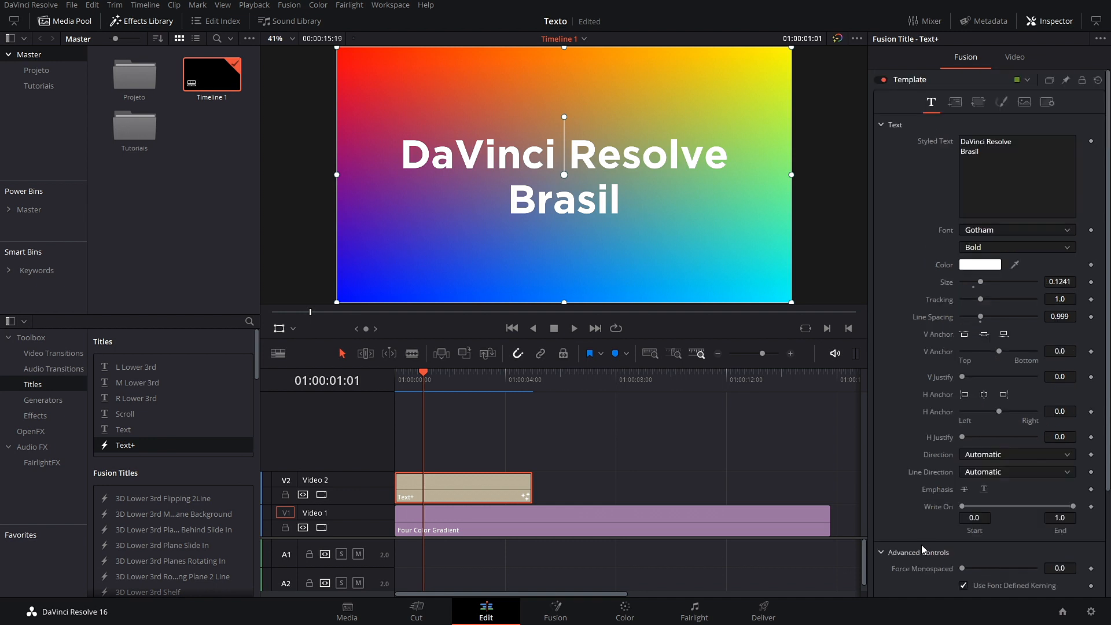
# Step: Set the layout to Circle, move Center Y to 0.238, and test perspective 1.26
pyautogui.click(956, 102)
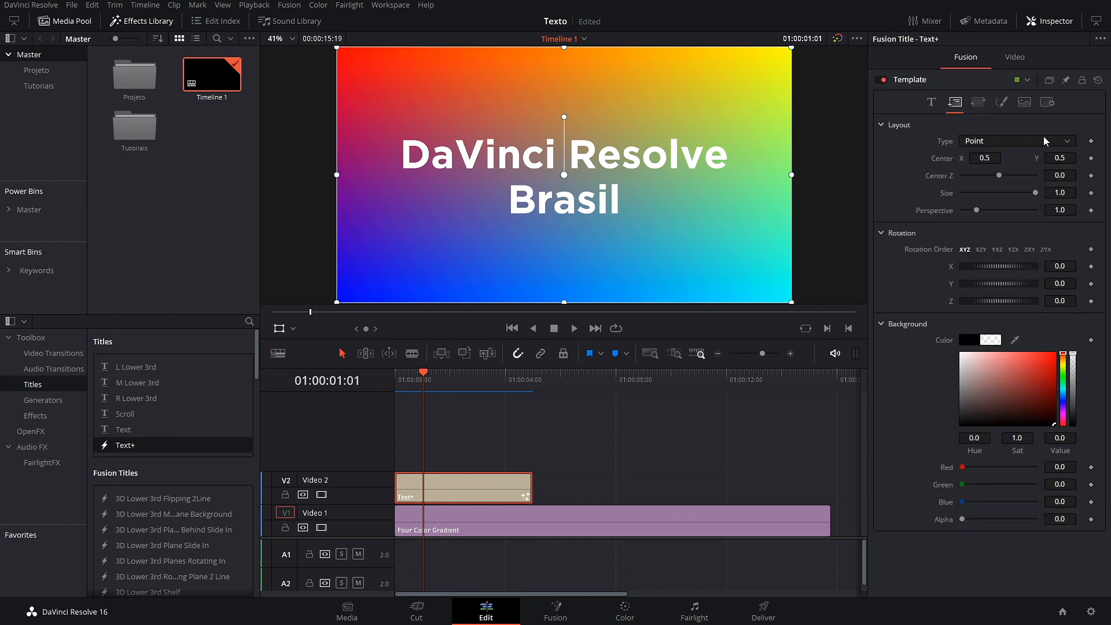
pyautogui.click(1068, 142)
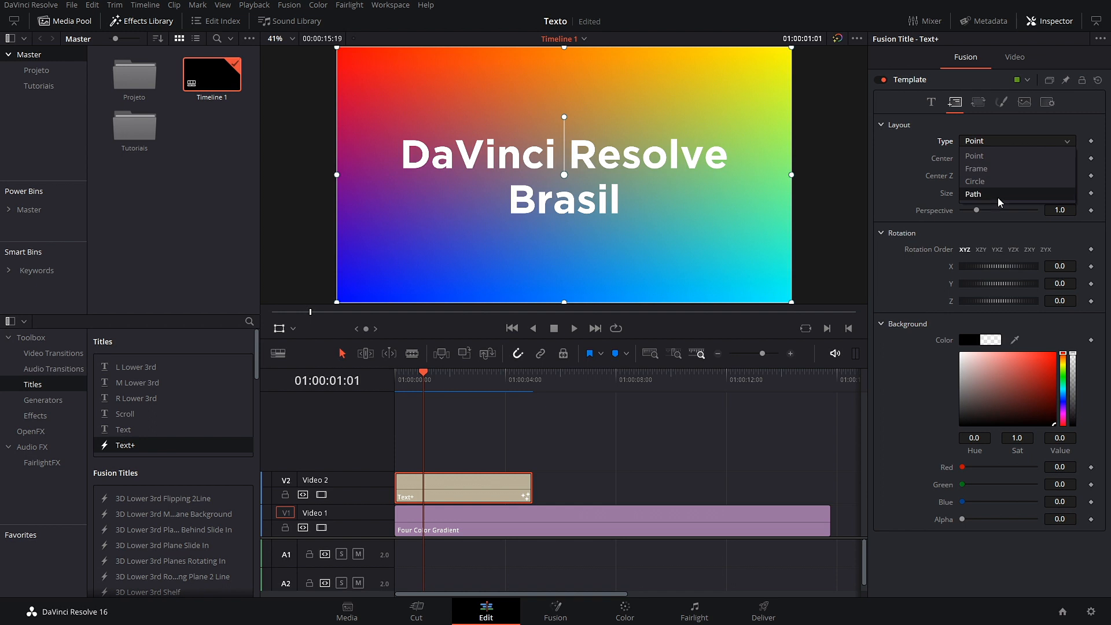
pyautogui.click(988, 184)
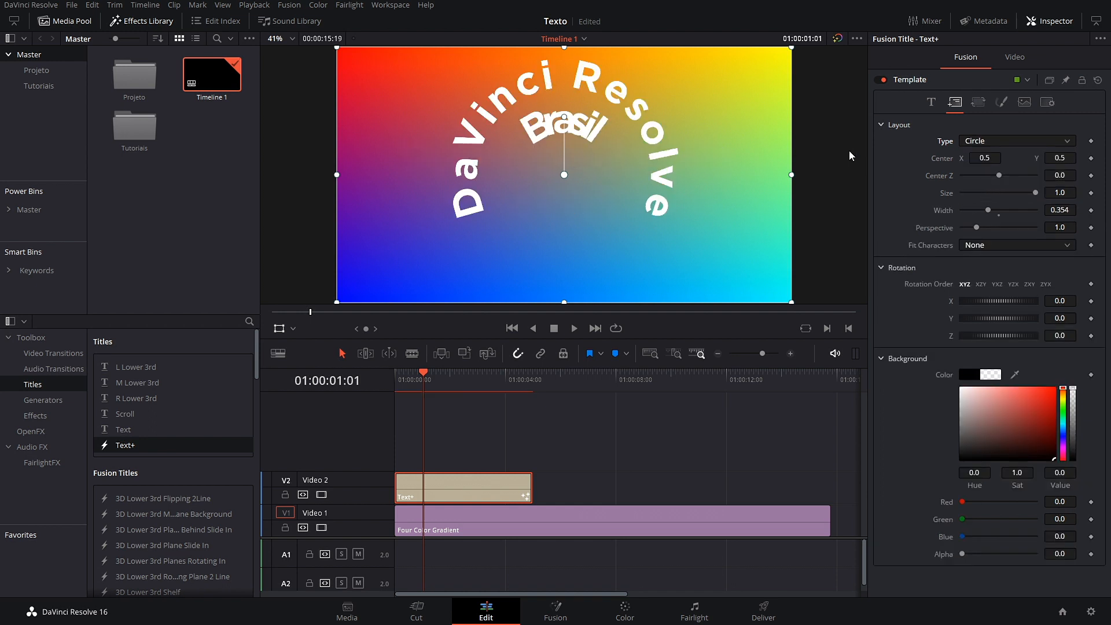
pyautogui.moveTo(985, 156); pyautogui.dragTo(1016, 217)
pyautogui.doubleClick(943, 156)
pyautogui.moveTo(1060, 159); pyautogui.dragTo(985, 158)
pyautogui.moveTo(977, 228)
pyautogui.mouseDown()
pyautogui.moveTo(1008, 230)
pyautogui.moveTo(977, 232)
pyautogui.moveTo(1008, 212)
pyautogui.moveTo(998, 231)
pyautogui.moveTo(1016, 231)
pyautogui.moveTo(975, 231)
pyautogui.mouseUp()
pyautogui.click(976, 233)
# Step: Try Fit Characters spacing and resizing, then tilt and rotate the curved text, resetting rotations to 0
pyautogui.click(991, 246)
pyautogui.click(1011, 275)
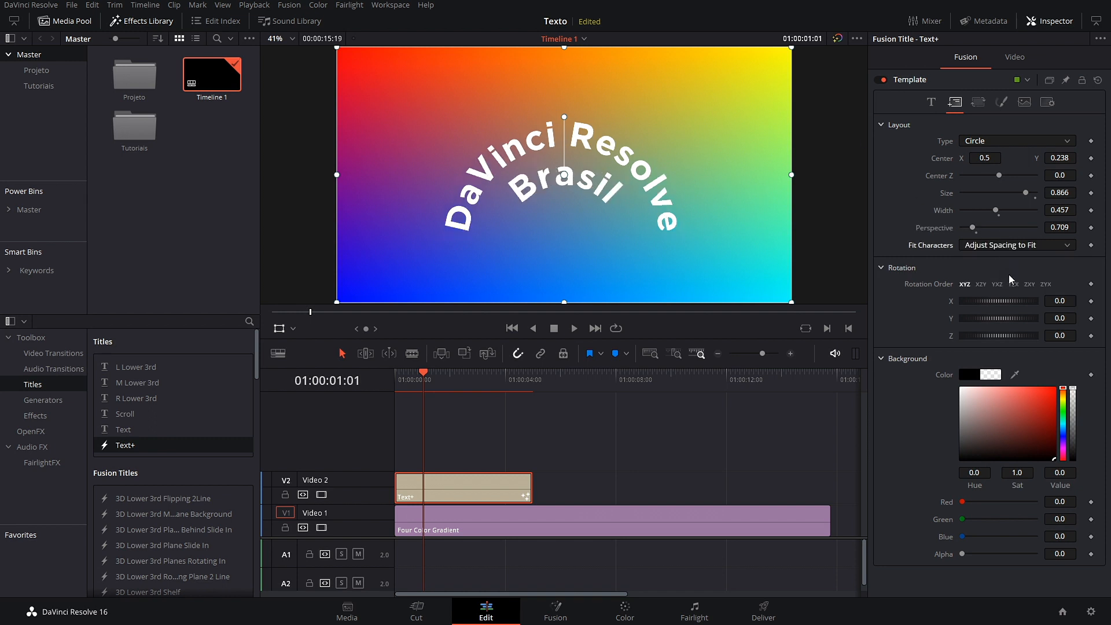
pyautogui.click(1065, 246)
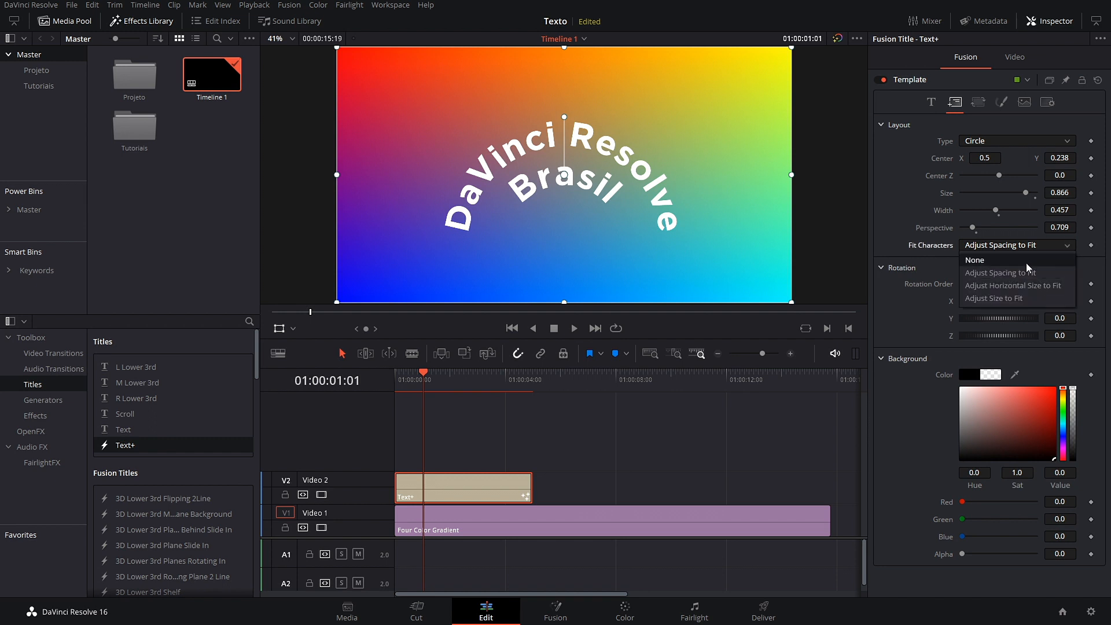
pyautogui.click(998, 304)
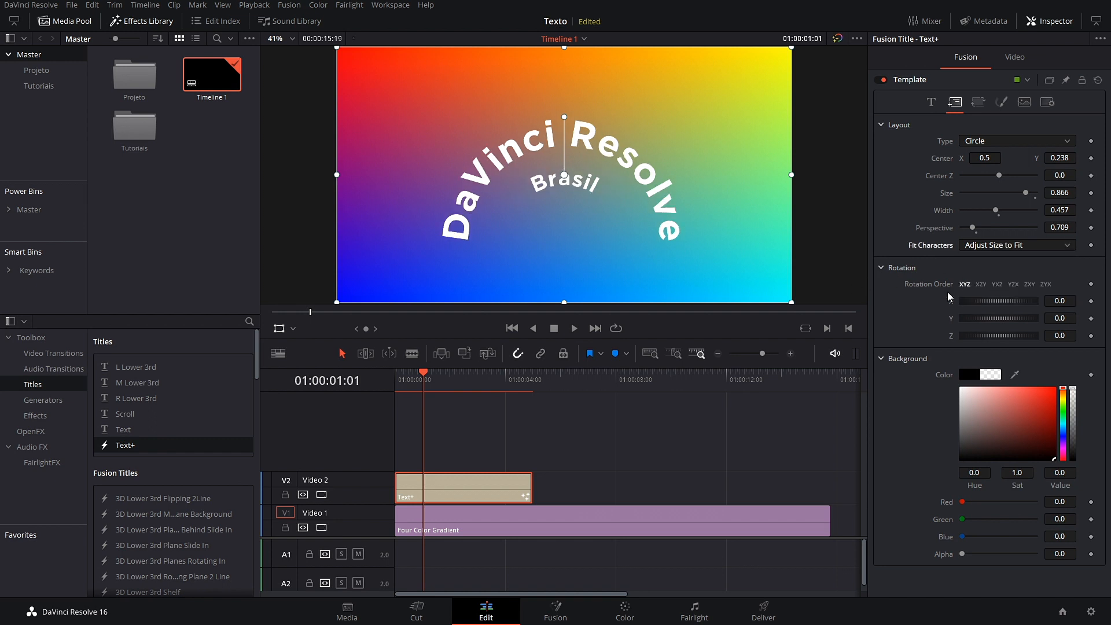
pyautogui.moveTo(1014, 307); pyautogui.dragTo(996, 326)
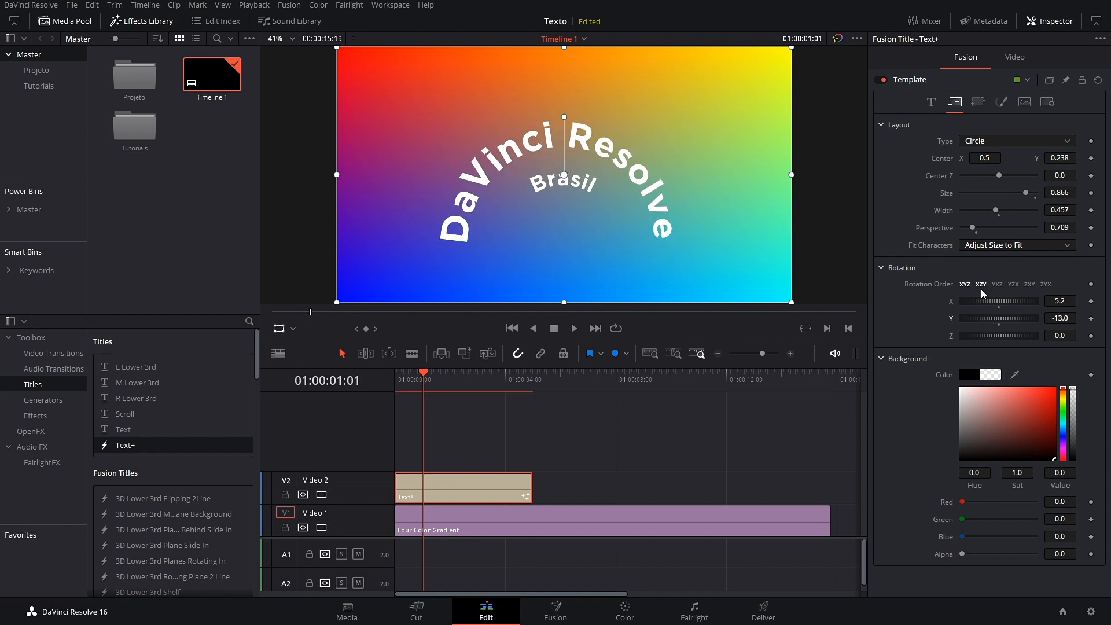
pyautogui.moveTo(972, 340)
pyautogui.mouseDown()
pyautogui.moveTo(994, 344)
pyautogui.moveTo(964, 343)
pyautogui.moveTo(1024, 340)
pyautogui.moveTo(977, 338)
pyautogui.mouseUp()
pyautogui.doubleClick(952, 335)
pyautogui.doubleClick(950, 318)
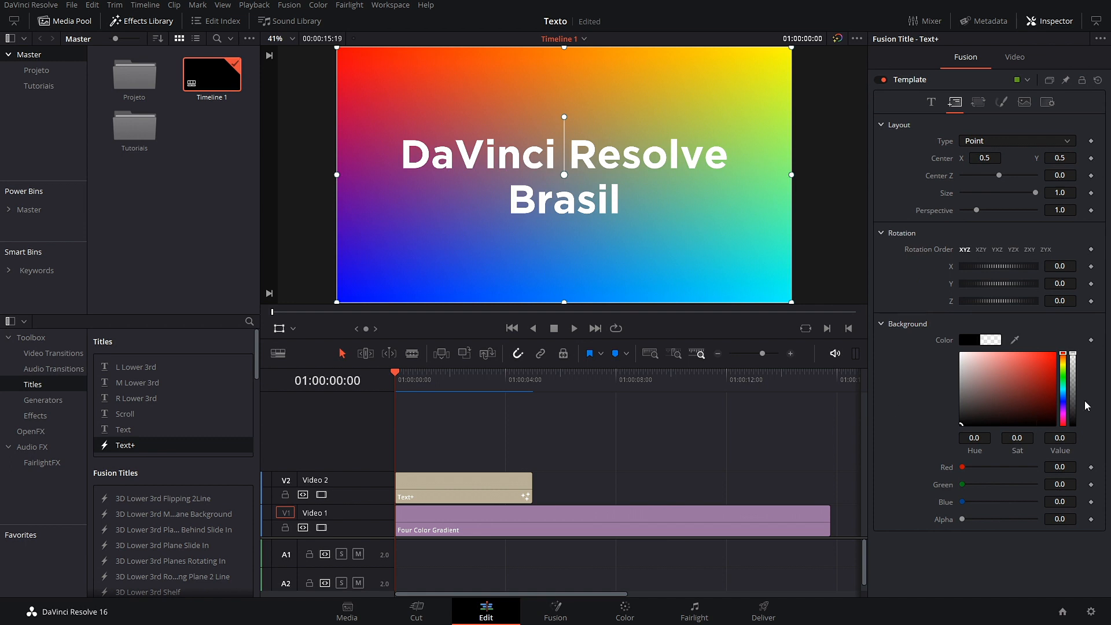
pyautogui.moveTo(1074, 357); pyautogui.dragTo(1080, 437)
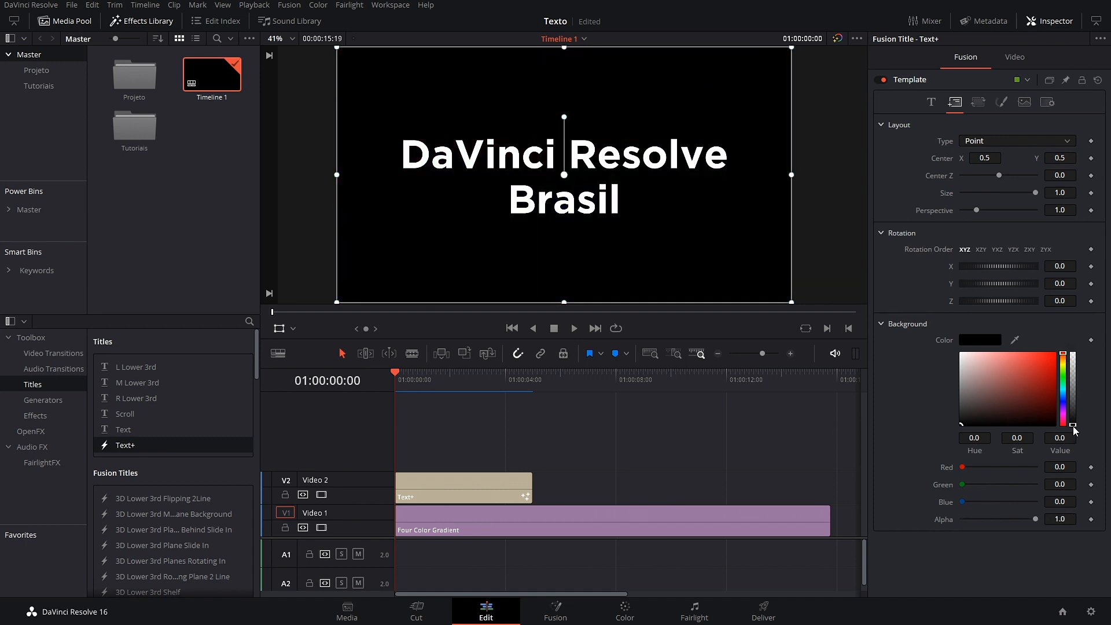
pyautogui.moveTo(963, 428); pyautogui.dragTo(946, 443)
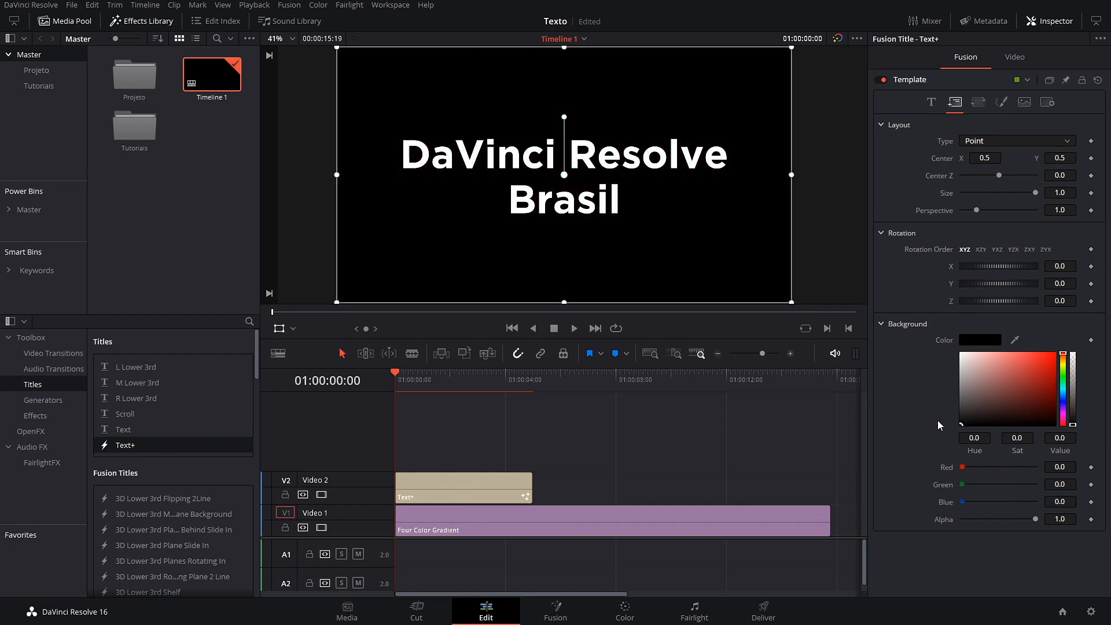
pyautogui.moveTo(1074, 428); pyautogui.dragTo(1080, 334)
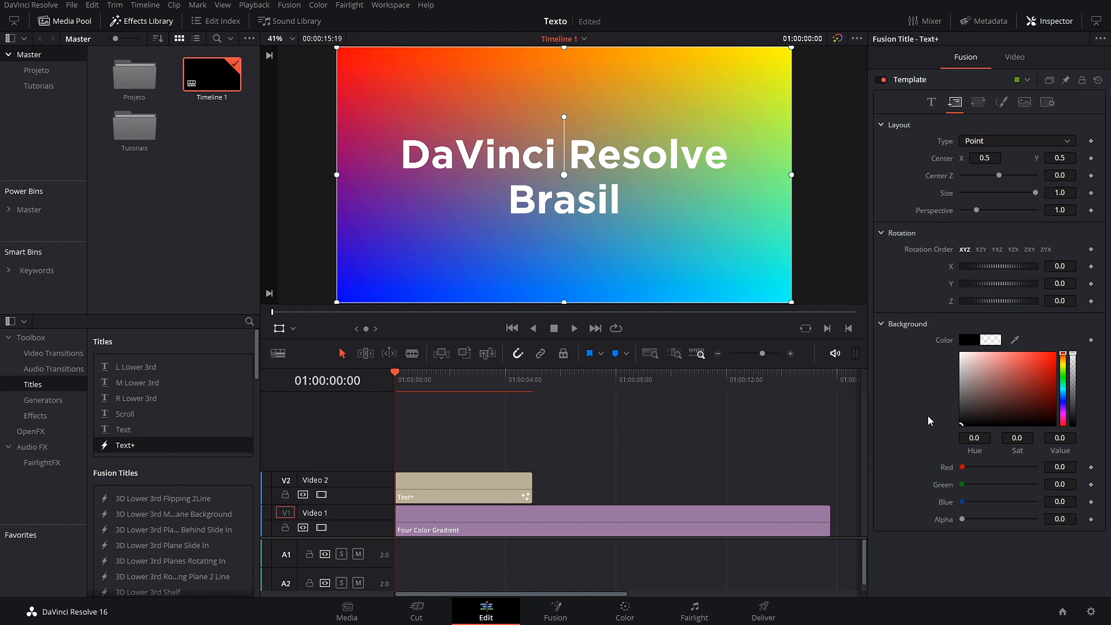
# Step: Expand the character Rotation, Shear and Size transform settings
pyautogui.click(979, 102)
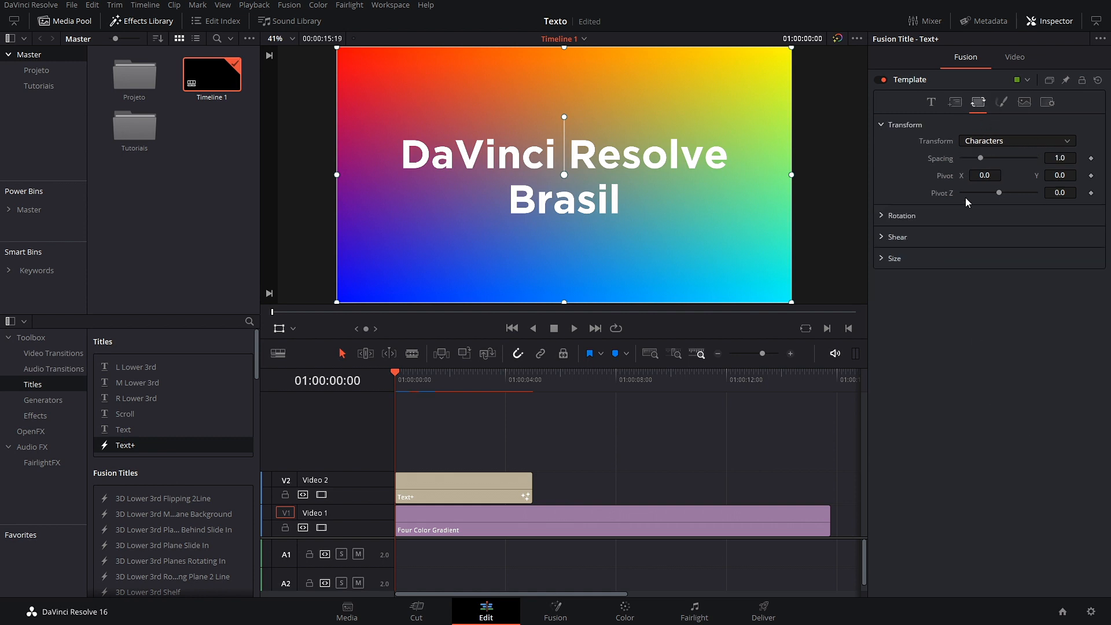
pyautogui.click(881, 215)
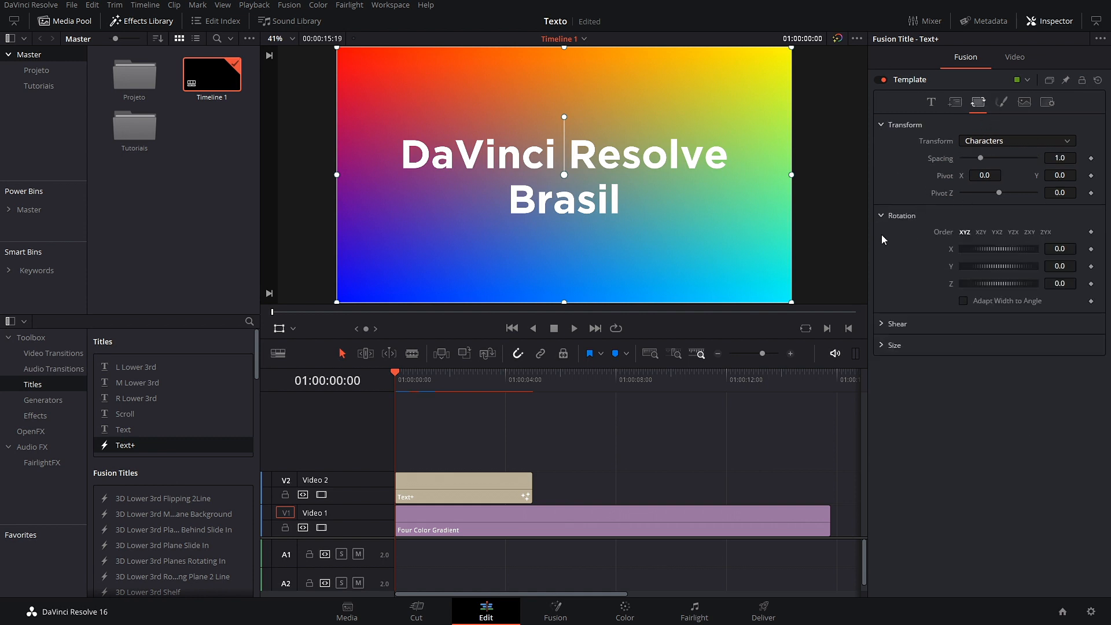
pyautogui.click(881, 324)
pyautogui.click(883, 380)
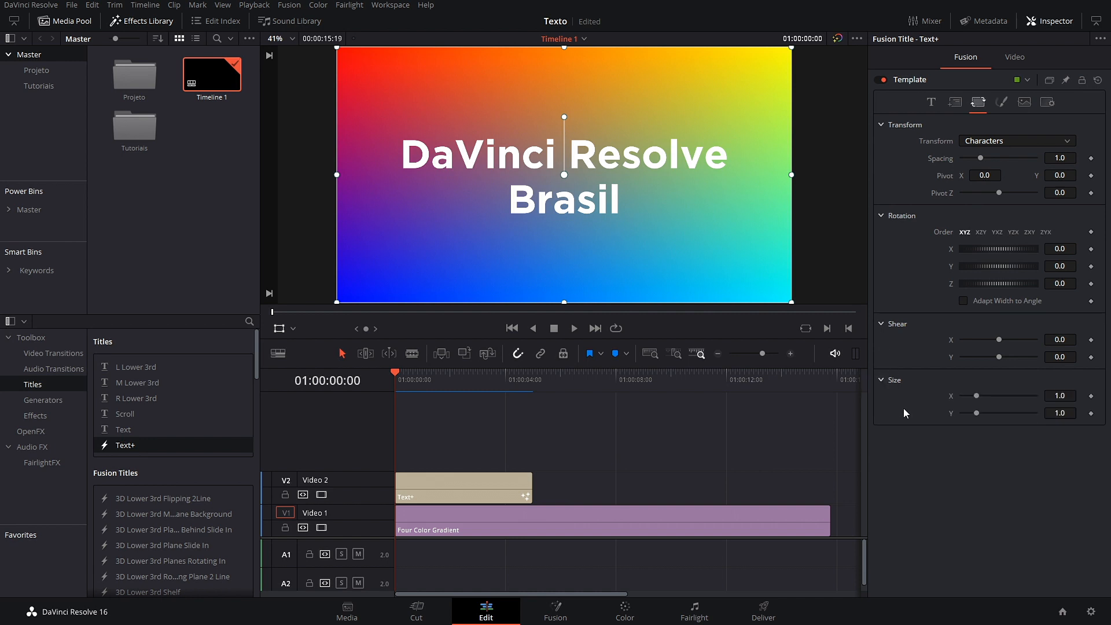
# Step: Test clip zoom 1.550, position and pitch/yaw in the Video settings, resetting each to defaults
pyautogui.click(1015, 57)
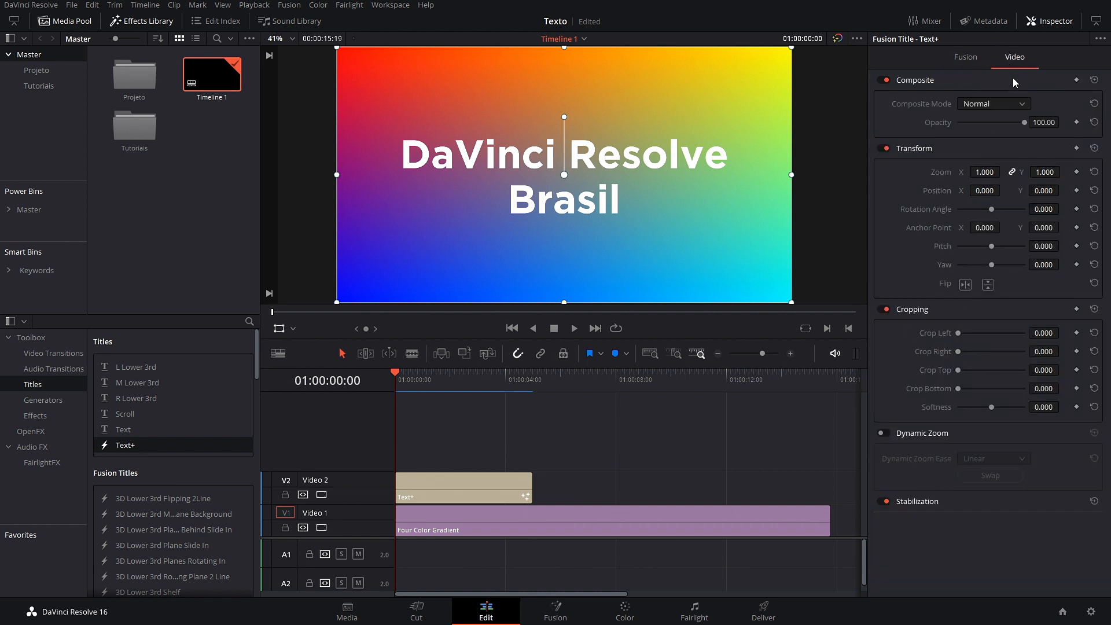
pyautogui.click(966, 56)
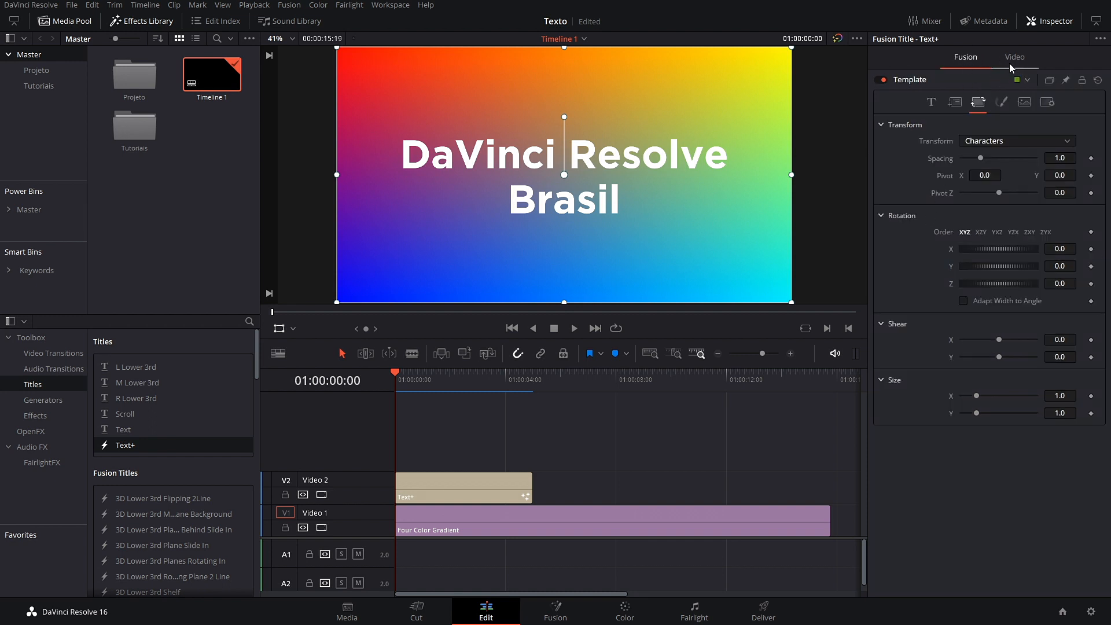
pyautogui.click(1012, 61)
pyautogui.moveTo(980, 173); pyautogui.dragTo(1018, 193)
pyautogui.doubleClick(950, 174)
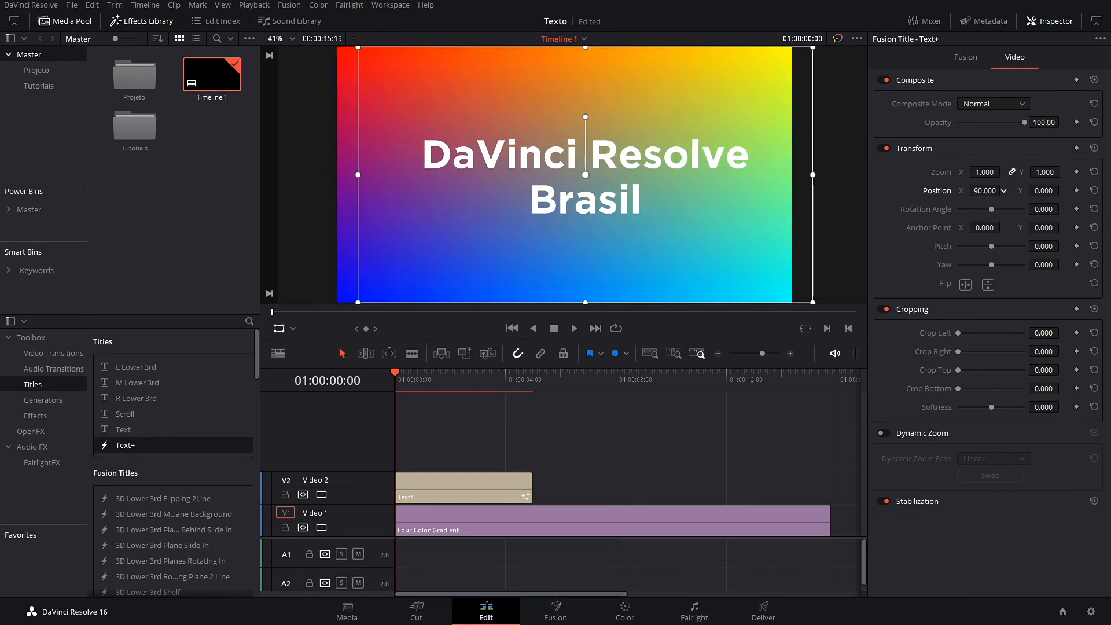
pyautogui.doubleClick(935, 193)
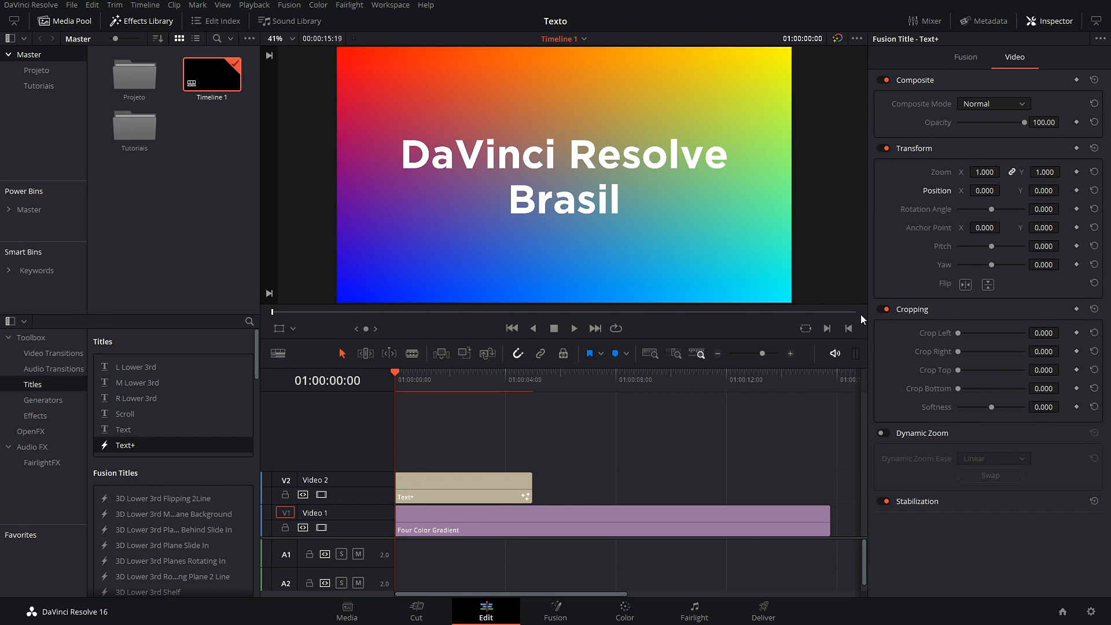
pyautogui.moveTo(993, 246); pyautogui.dragTo(982, 270)
pyautogui.doubleClick(946, 249)
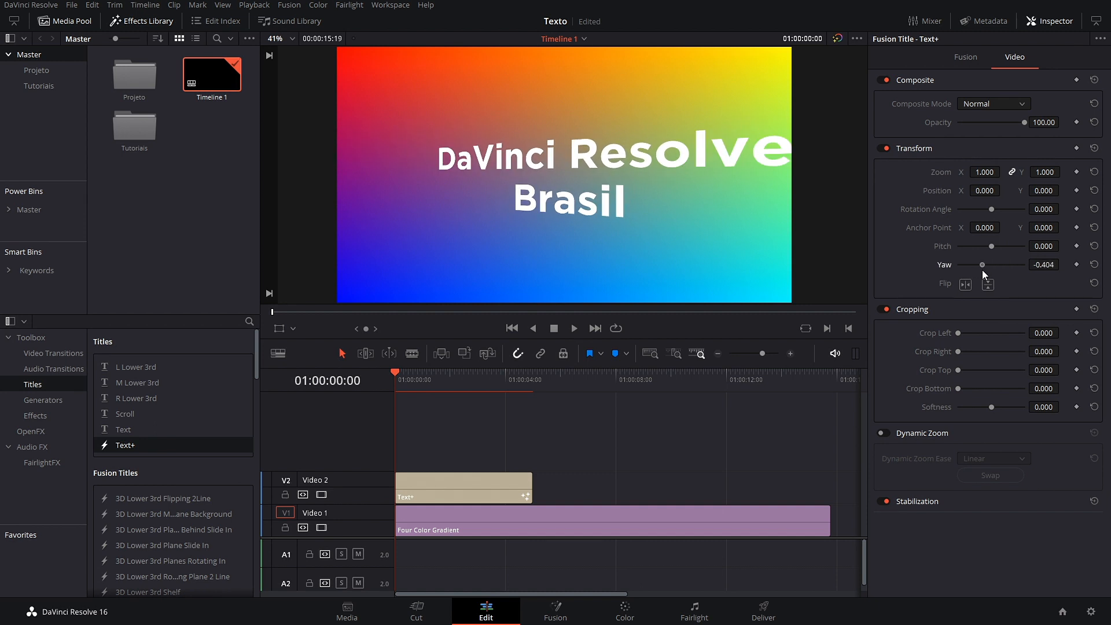
pyautogui.doubleClick(943, 266)
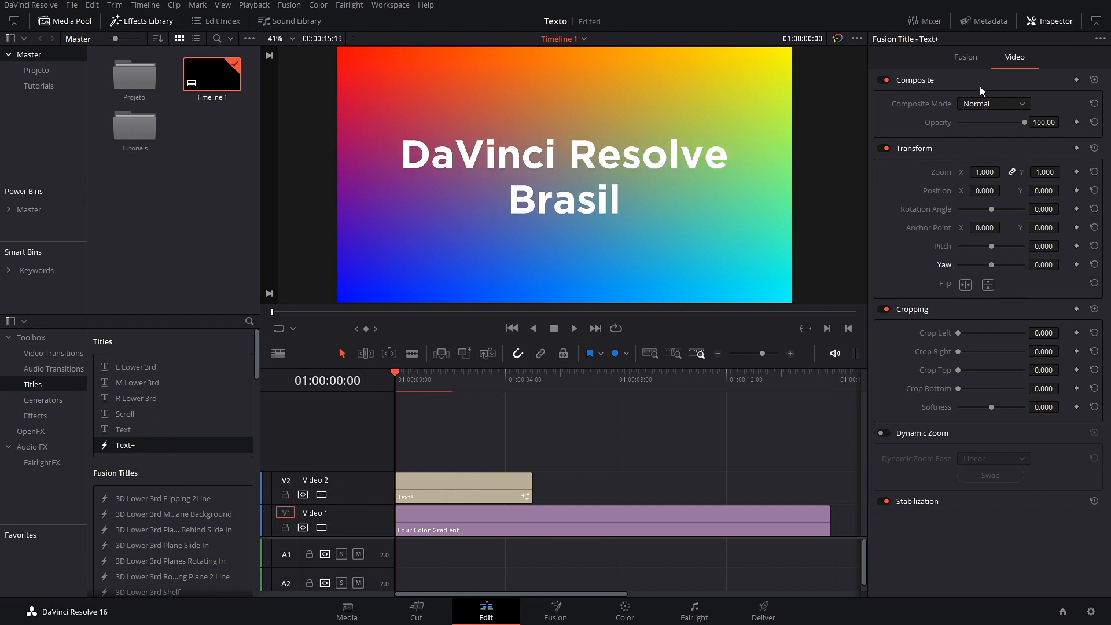
pyautogui.click(965, 58)
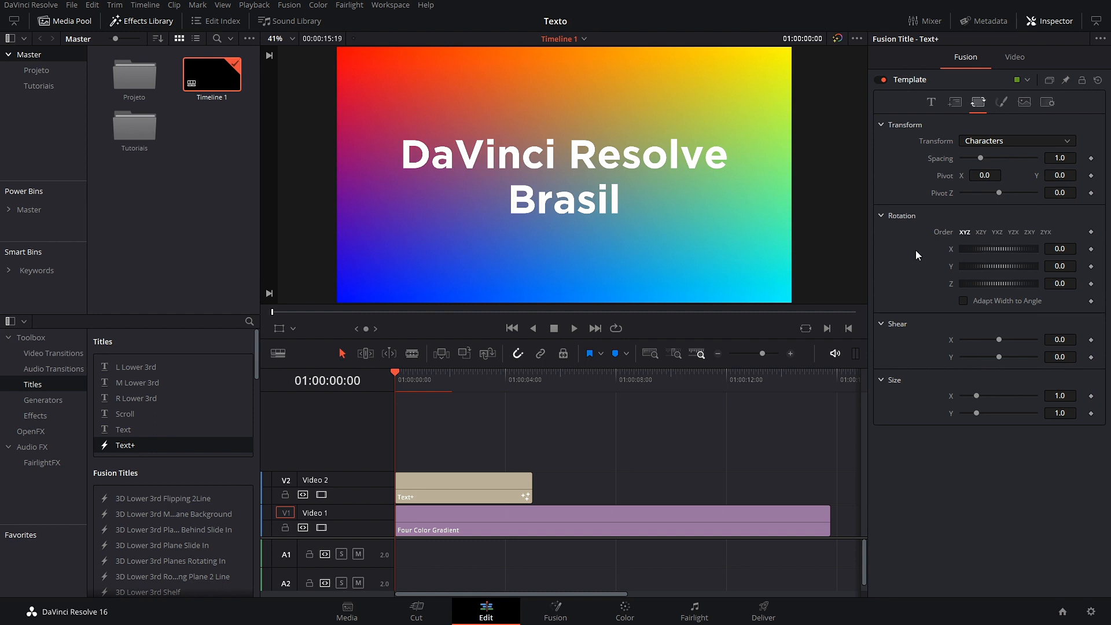
# Step: Test widening and resetting the title's character spacing
pyautogui.click(980, 158)
pyautogui.moveTo(982, 157); pyautogui.dragTo(991, 158)
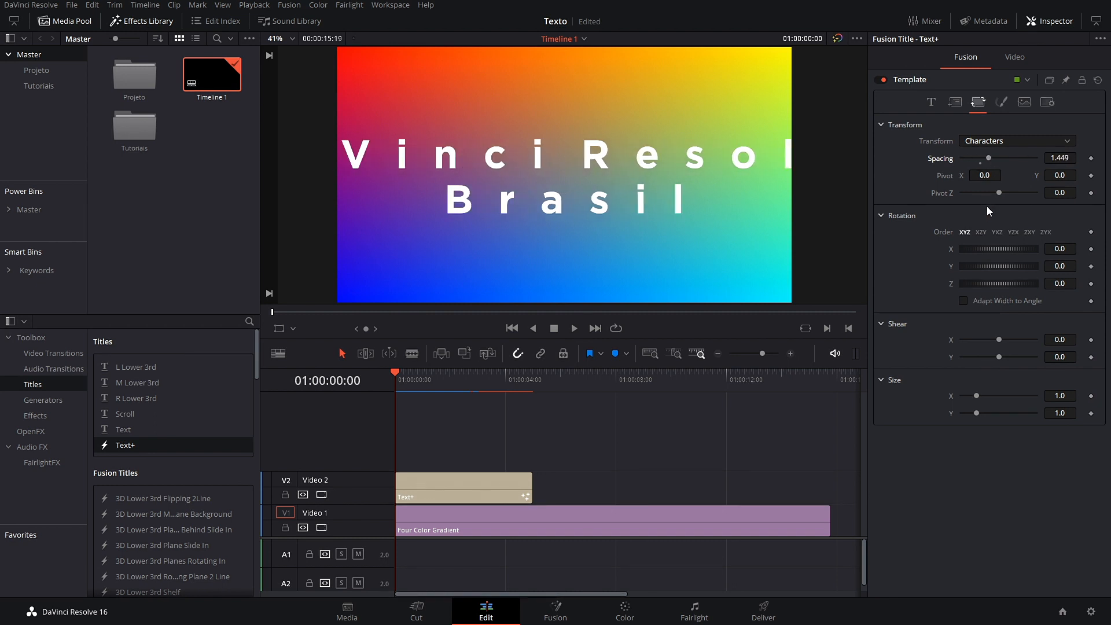
pyautogui.doubleClick(943, 159)
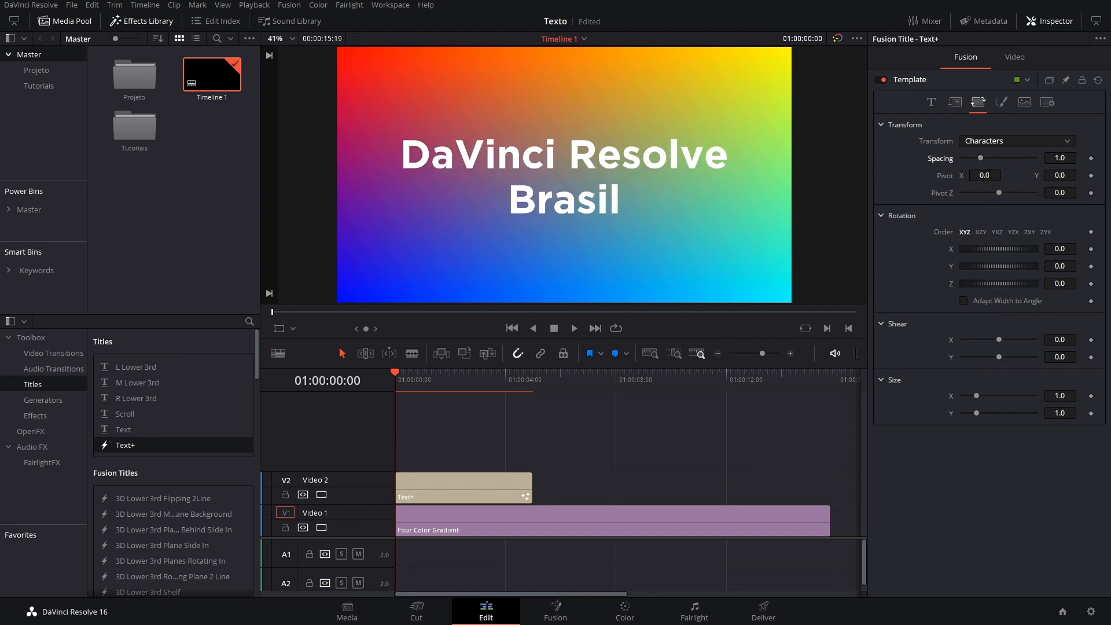
pyautogui.click(1015, 140)
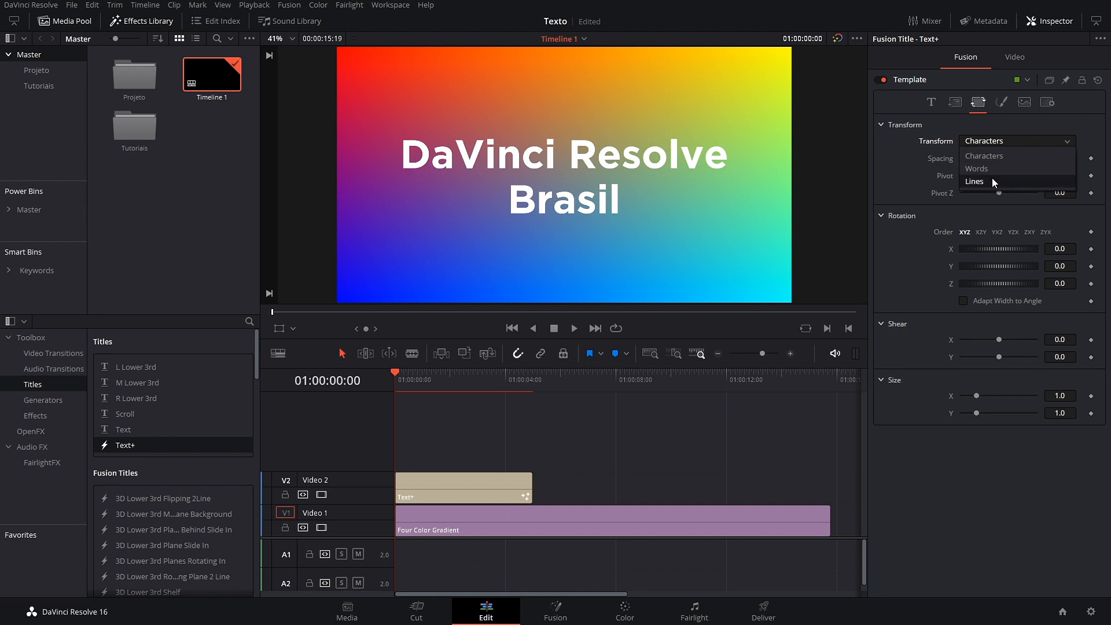
pyautogui.click(984, 157)
pyautogui.moveTo(981, 158); pyautogui.dragTo(1041, 164)
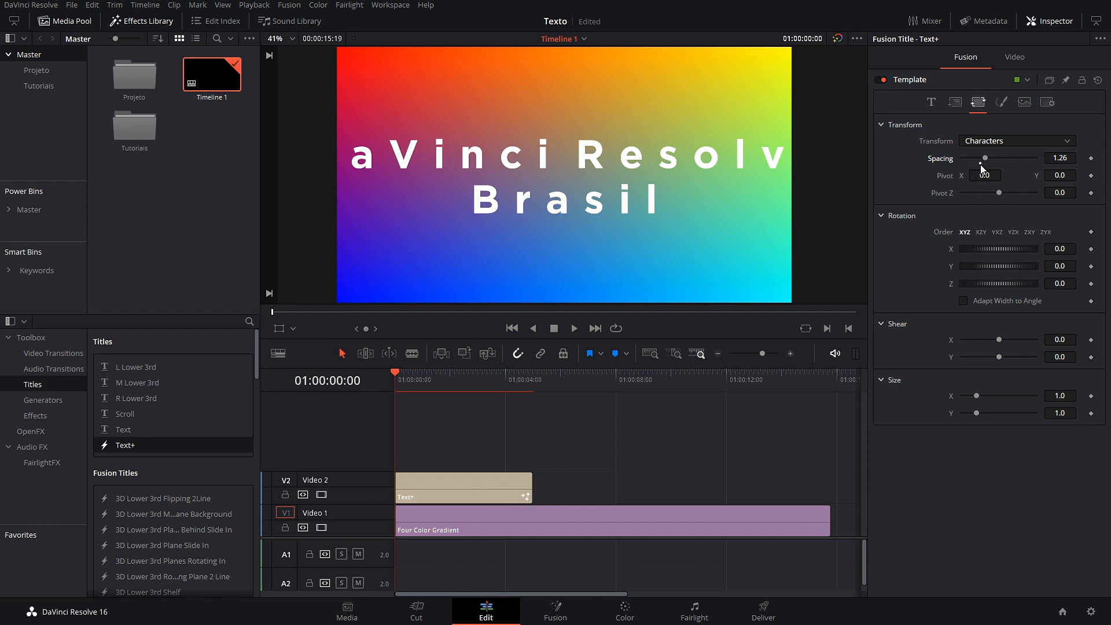
pyautogui.click(980, 165)
# Step: Test spacing on whole words and whole lines, resetting each to default
pyautogui.click(1043, 141)
pyautogui.click(1000, 166)
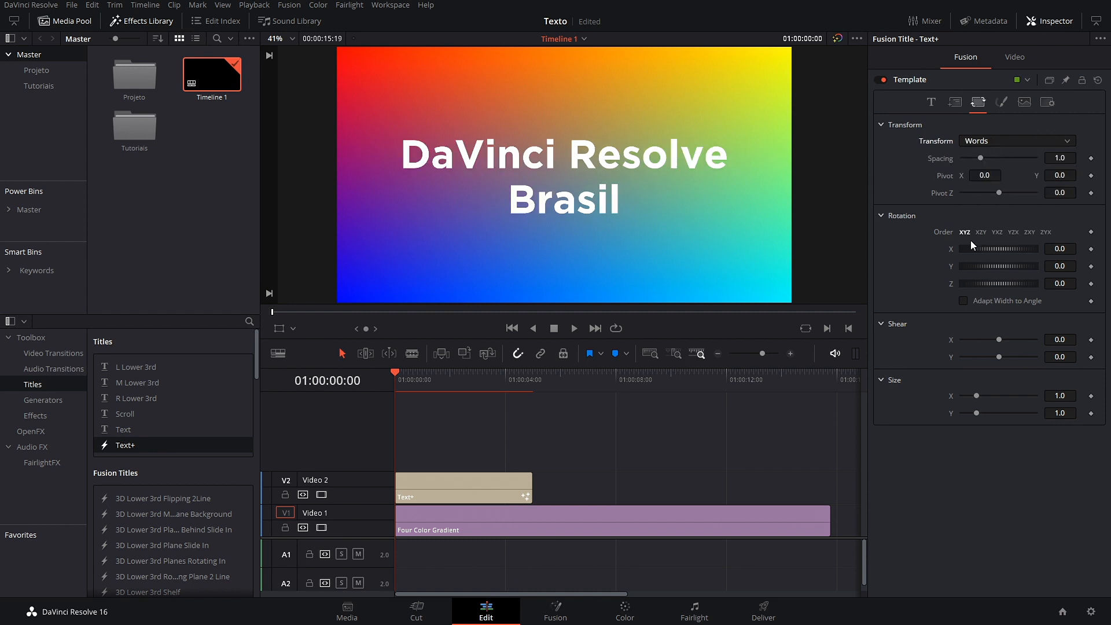
pyautogui.moveTo(978, 163); pyautogui.dragTo(1038, 163)
pyautogui.click(981, 165)
pyautogui.click(1050, 140)
pyautogui.click(985, 181)
pyautogui.moveTo(985, 157); pyautogui.dragTo(1032, 157)
pyautogui.click(982, 164)
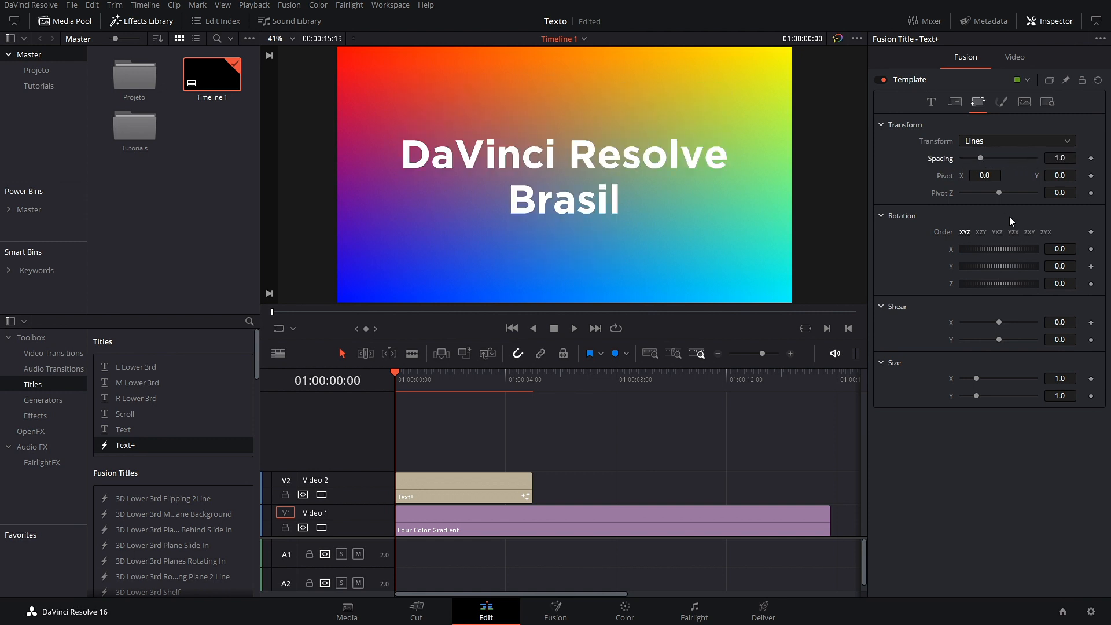
# Step: Rotate the individual characters in 3D to X −13 and Y 36.5
pyautogui.click(1016, 142)
pyautogui.click(984, 153)
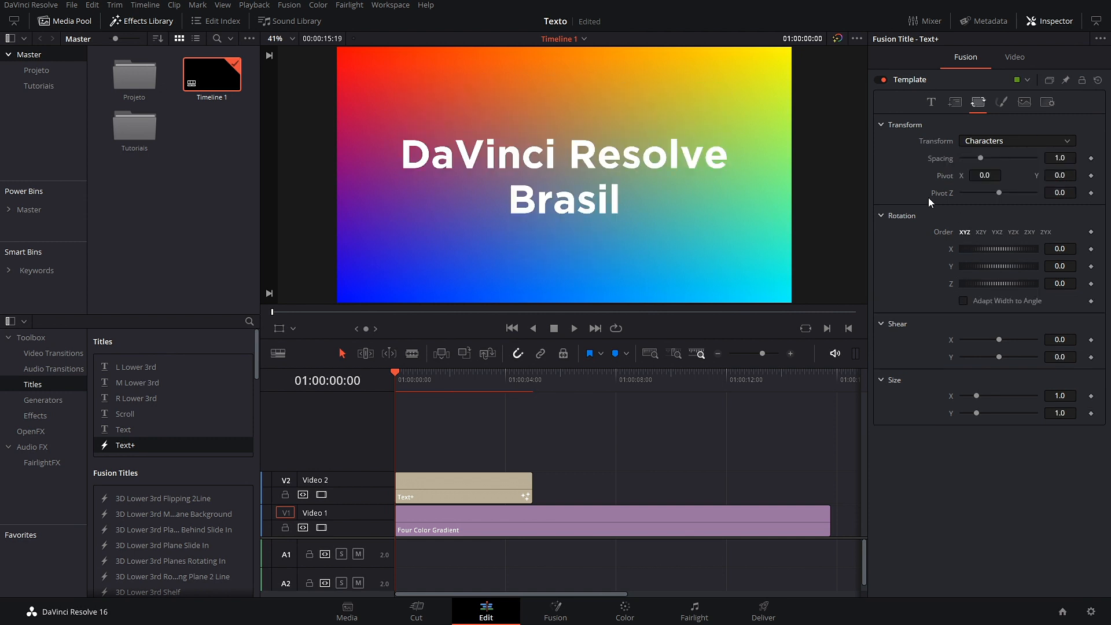
pyautogui.moveTo(981, 251)
pyautogui.mouseDown()
pyautogui.moveTo(1016, 249)
pyautogui.moveTo(979, 256)
pyautogui.moveTo(1000, 266)
pyautogui.moveTo(978, 265)
pyautogui.mouseUp()
pyautogui.click(1054, 141)
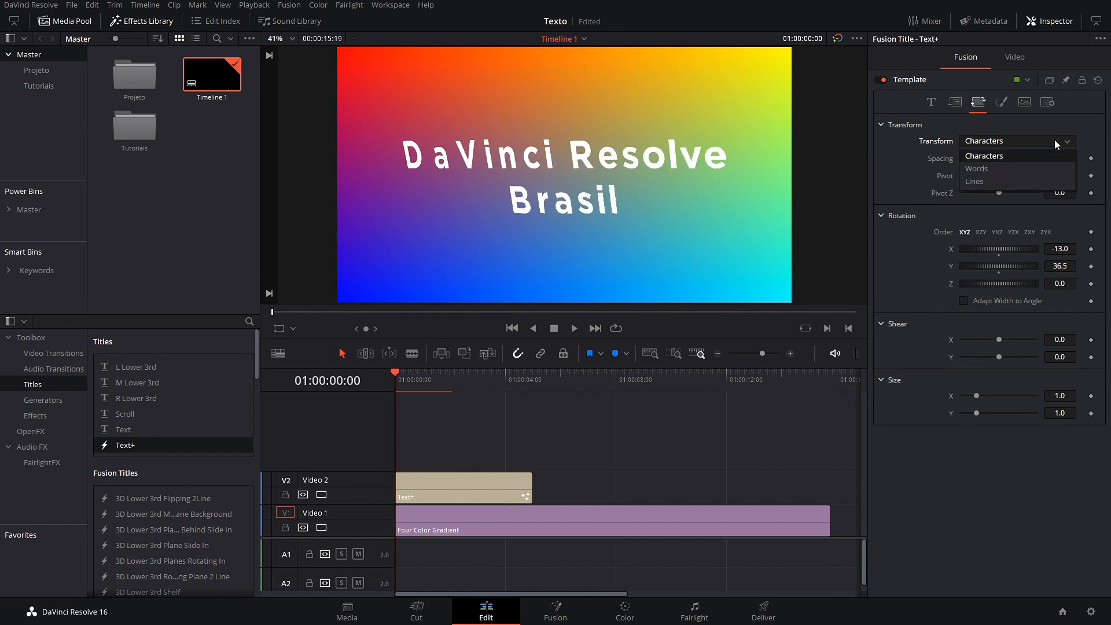
pyautogui.click(992, 166)
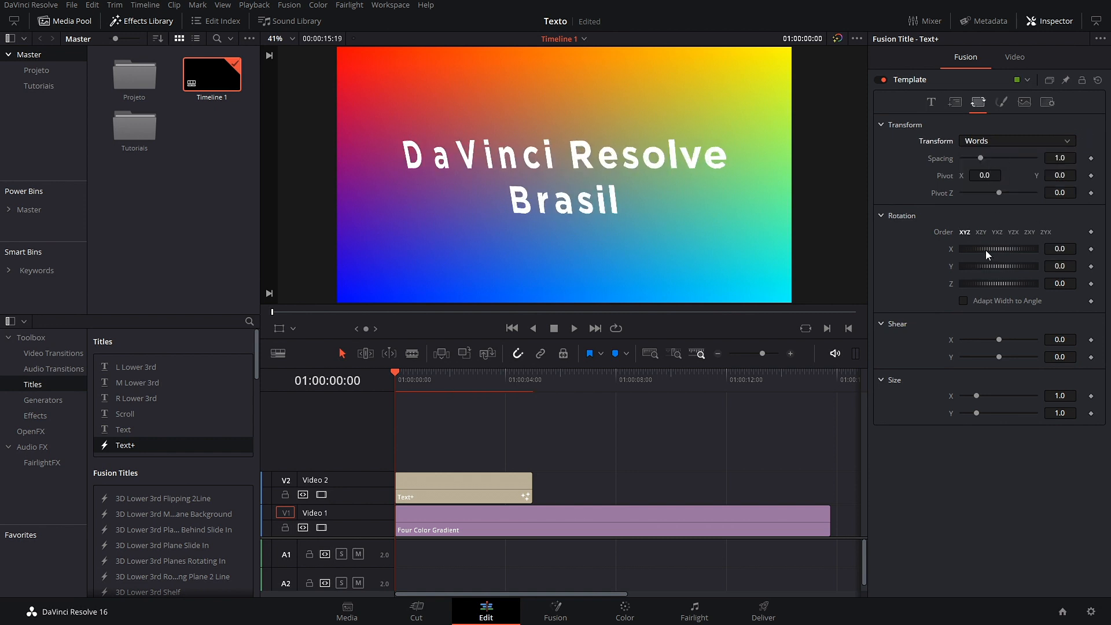
# Step: Rotate and shear whole words, then shear and stretch individual characters
pyautogui.moveTo(971, 266)
pyautogui.mouseDown()
pyautogui.moveTo(1002, 266)
pyautogui.moveTo(954, 266)
pyautogui.moveTo(1036, 277)
pyautogui.moveTo(964, 283)
pyautogui.mouseUp()
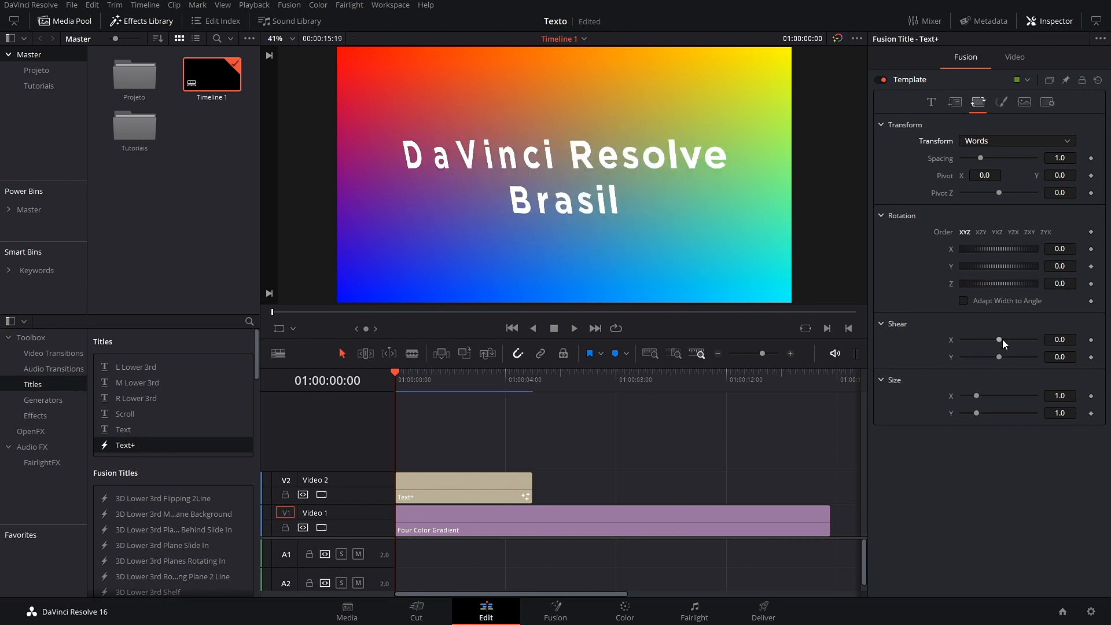
pyautogui.moveTo(1003, 339)
pyautogui.mouseDown()
pyautogui.moveTo(981, 337)
pyautogui.moveTo(1015, 356)
pyautogui.mouseUp()
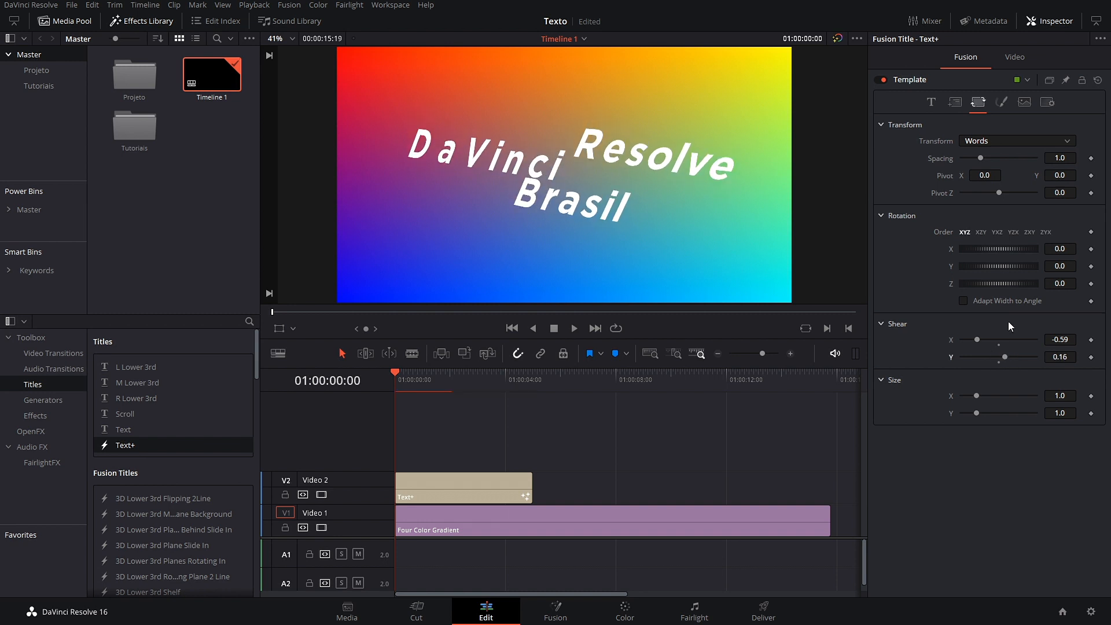
pyautogui.click(1018, 141)
pyautogui.click(1005, 154)
pyautogui.moveTo(996, 339); pyautogui.dragTo(912, 353)
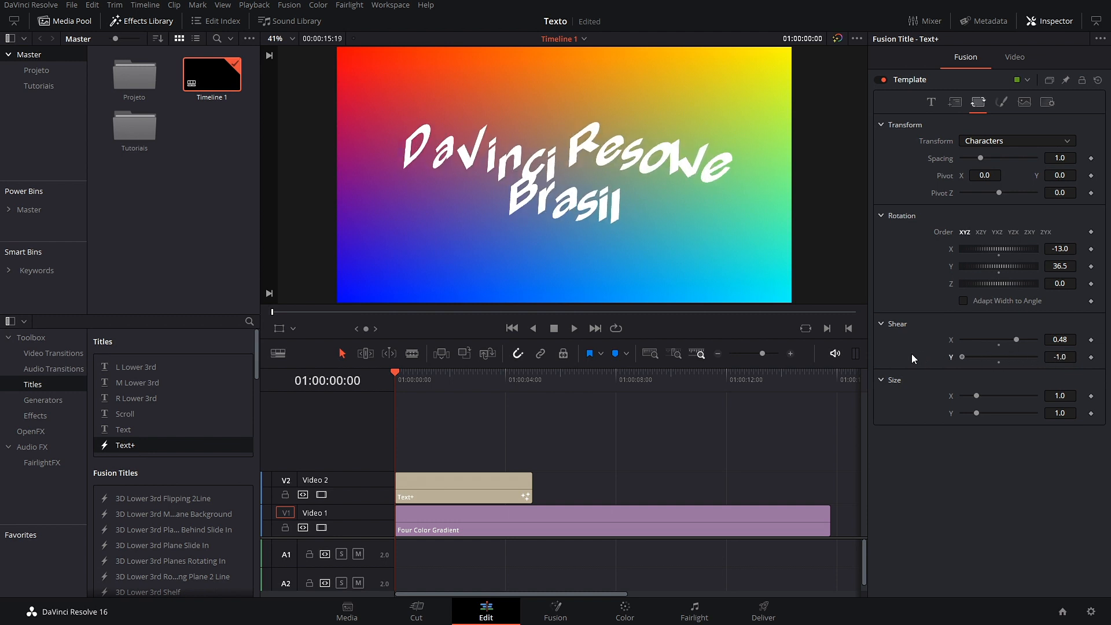
pyautogui.moveTo(971, 397); pyautogui.dragTo(988, 414)
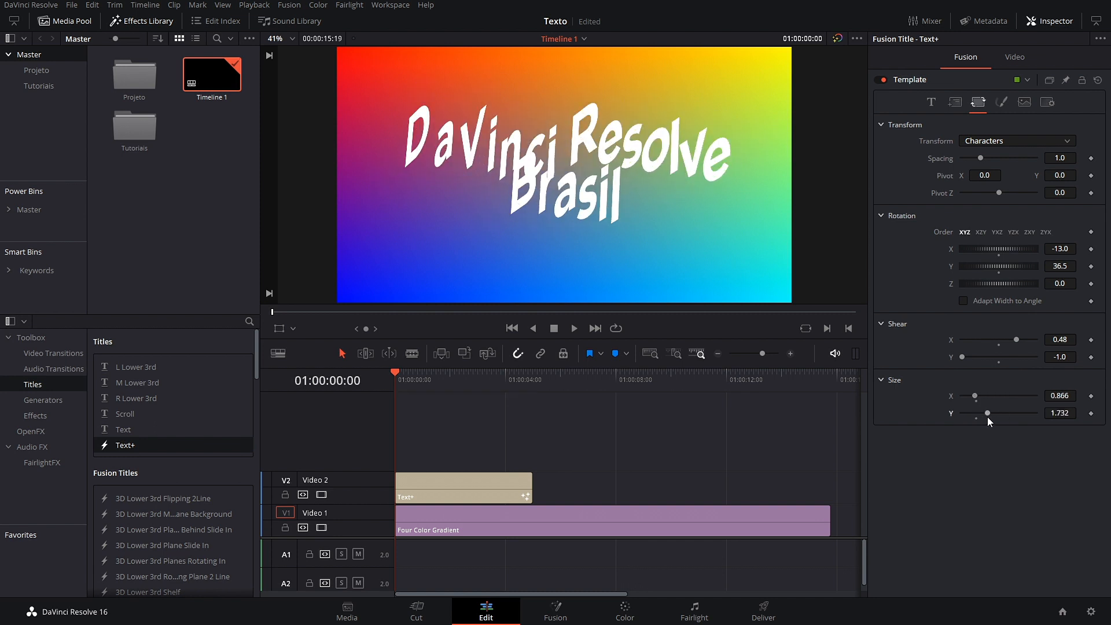
# Step: Stretch whole words wider, then reset the Text+ title to its defaults
pyautogui.click(1057, 141)
pyautogui.click(1002, 182)
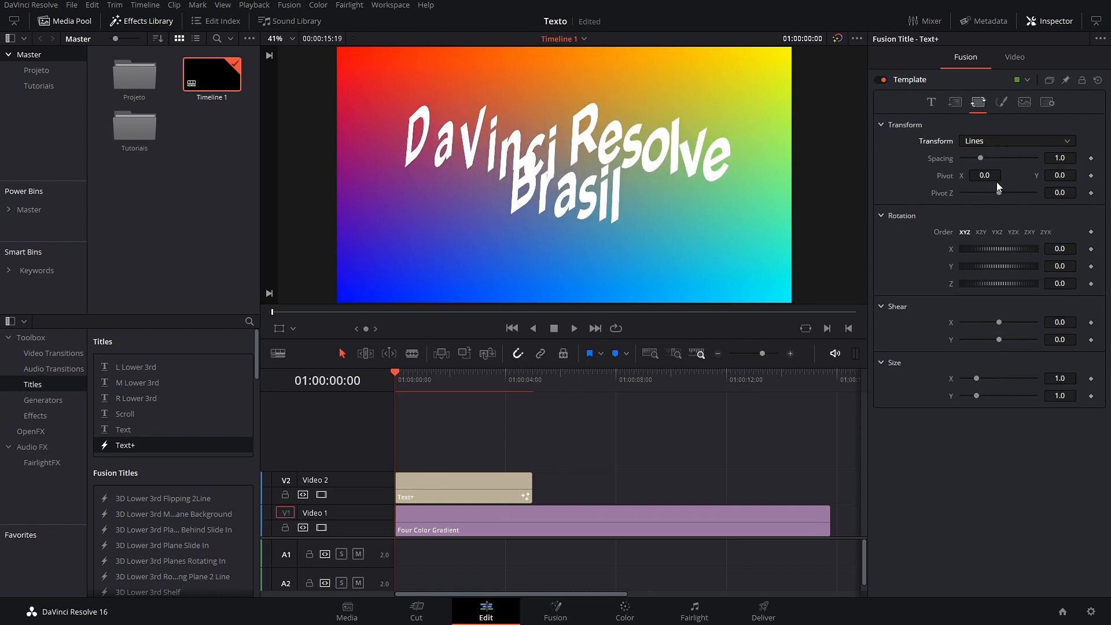
pyautogui.click(1040, 138)
pyautogui.click(991, 165)
pyautogui.moveTo(975, 396); pyautogui.dragTo(992, 398)
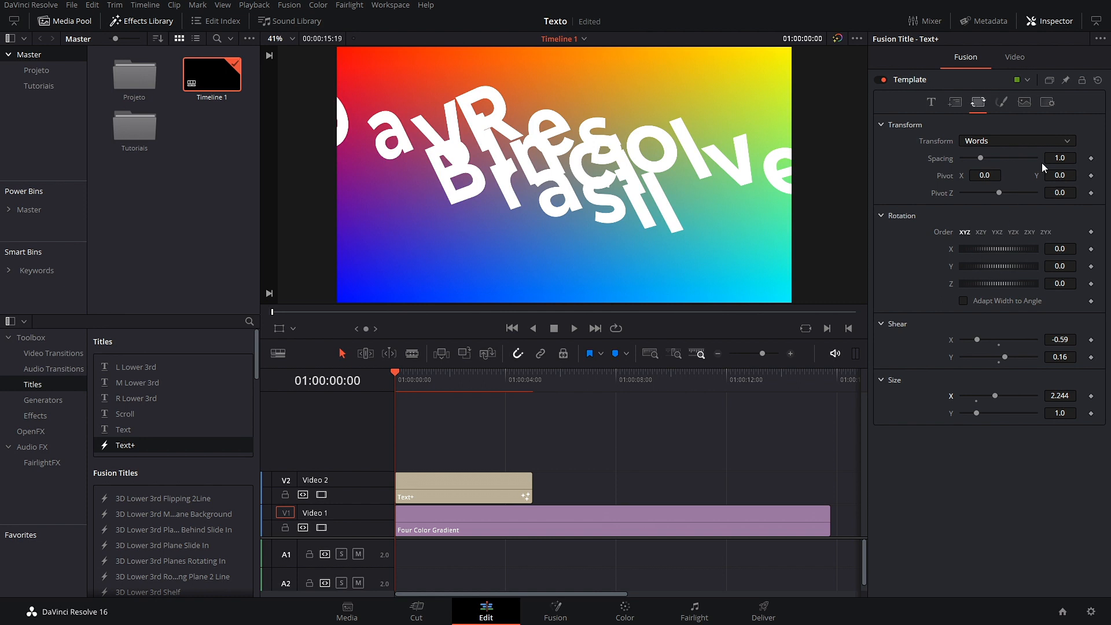
pyautogui.click(1098, 80)
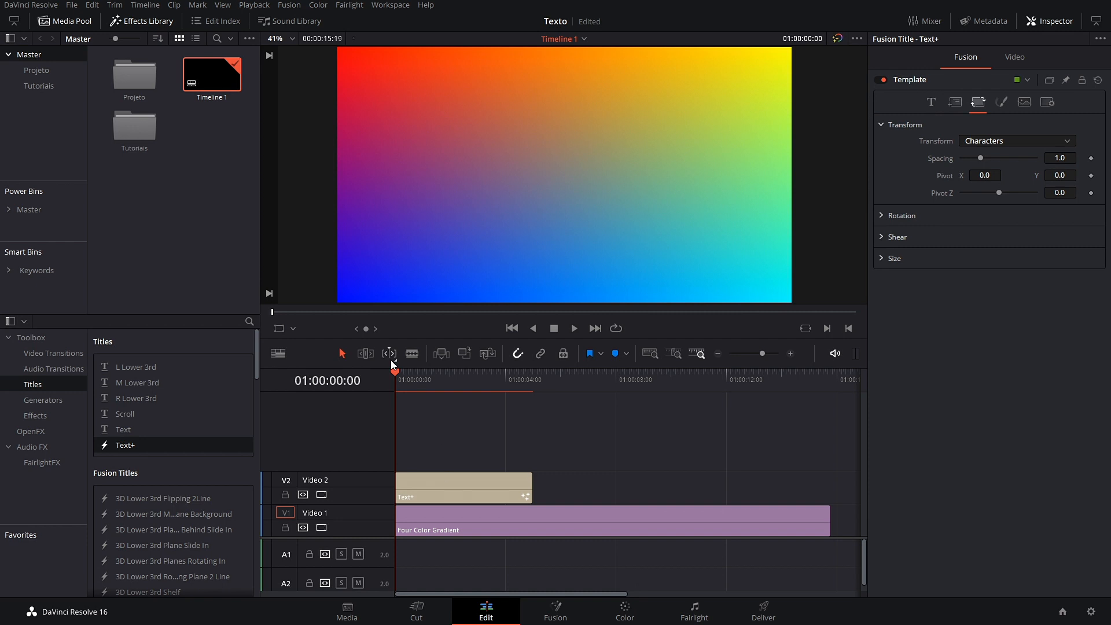
# Step: Replace the title text with TÍTULO in capitals
pyautogui.moveTo(398, 378)
pyautogui.mouseDown()
pyautogui.moveTo(424, 391)
pyautogui.moveTo(390, 392)
pyautogui.mouseUp()
pyautogui.click(931, 103)
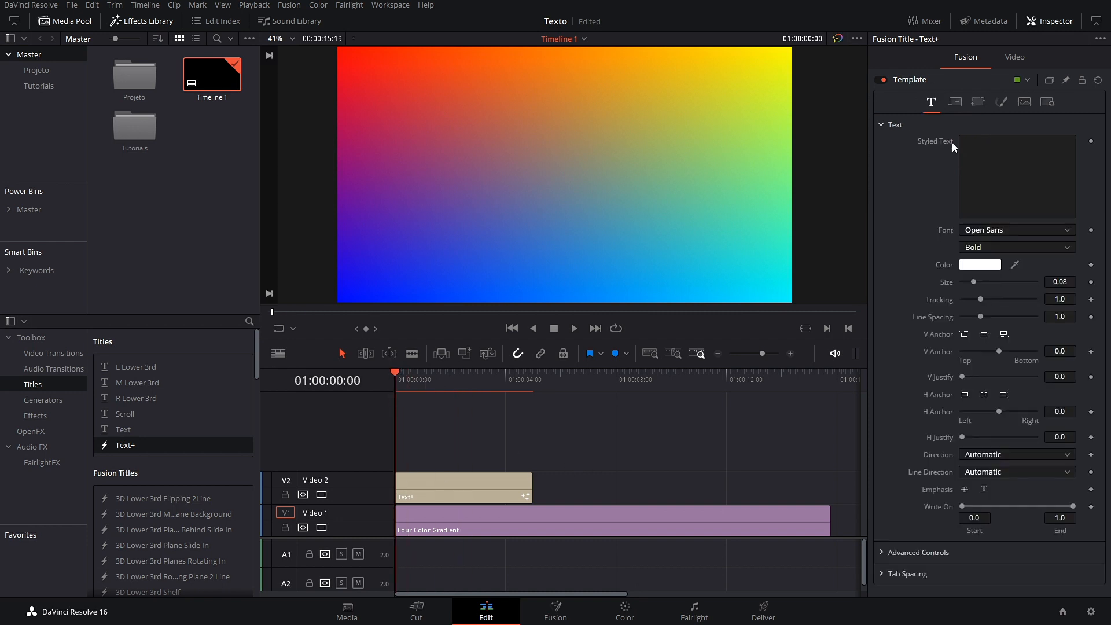
pyautogui.click(983, 152)
pyautogui.press('capslock')
pyautogui.write('TÍTULO')
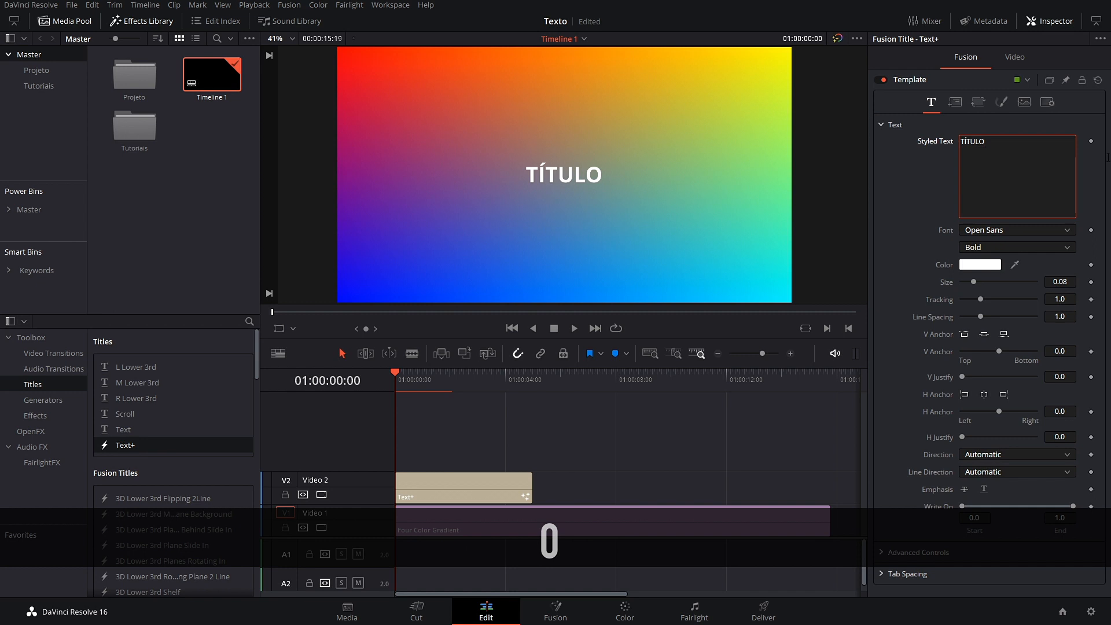
# Step: After trying Reross, set the font to New Press Eroded and enlarge it to size 0.2874
pyautogui.click(1037, 231)
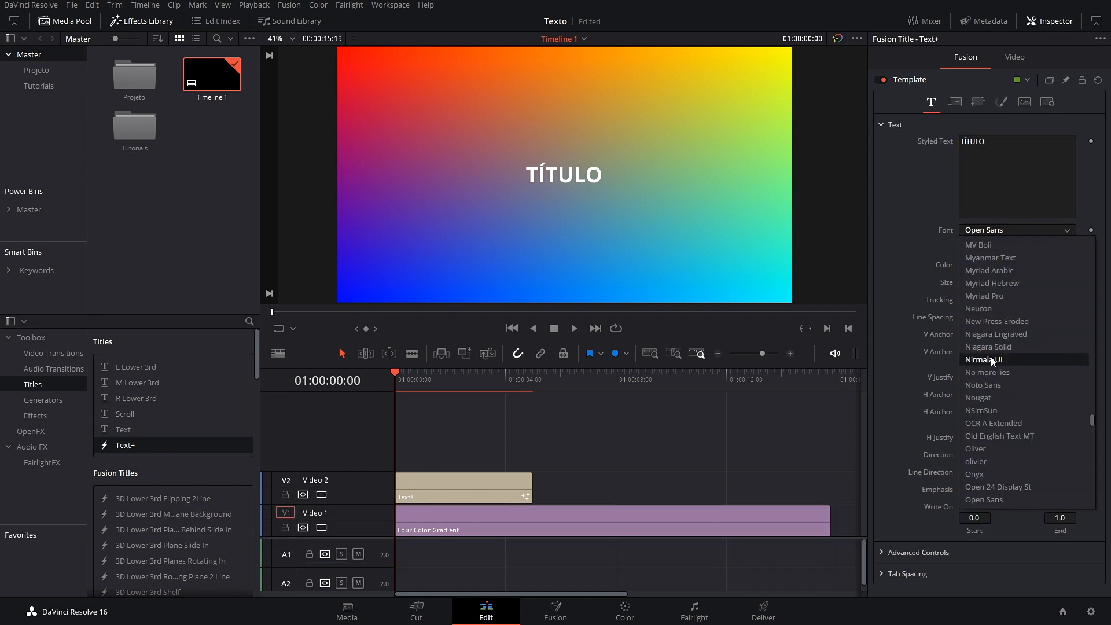
pyautogui.click(993, 438)
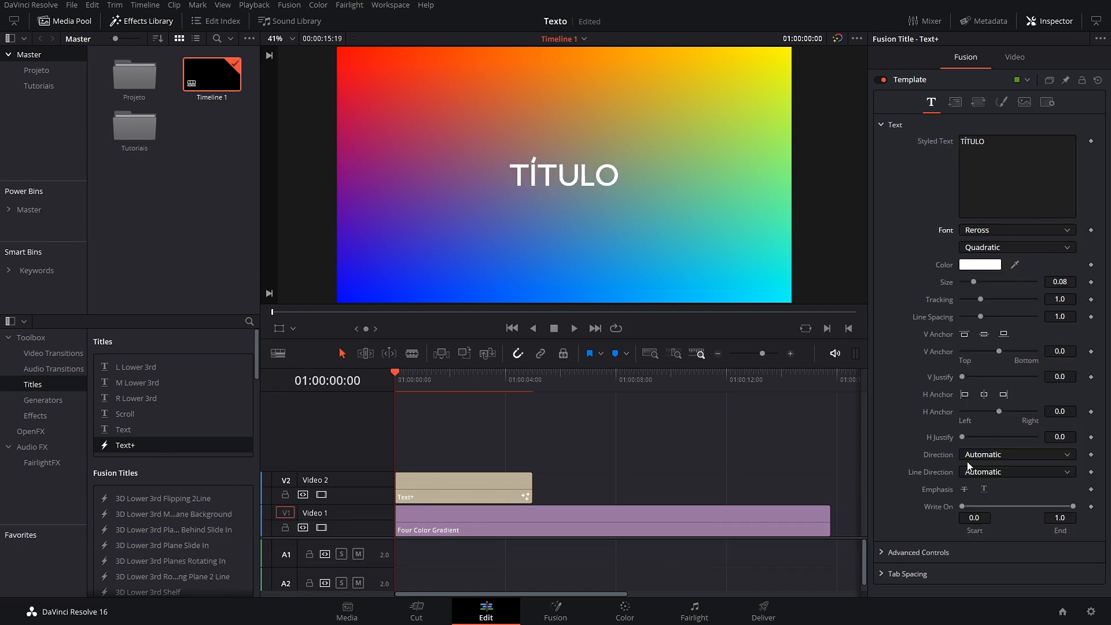
pyautogui.click(1042, 229)
pyautogui.scroll(-1, 985, 429)
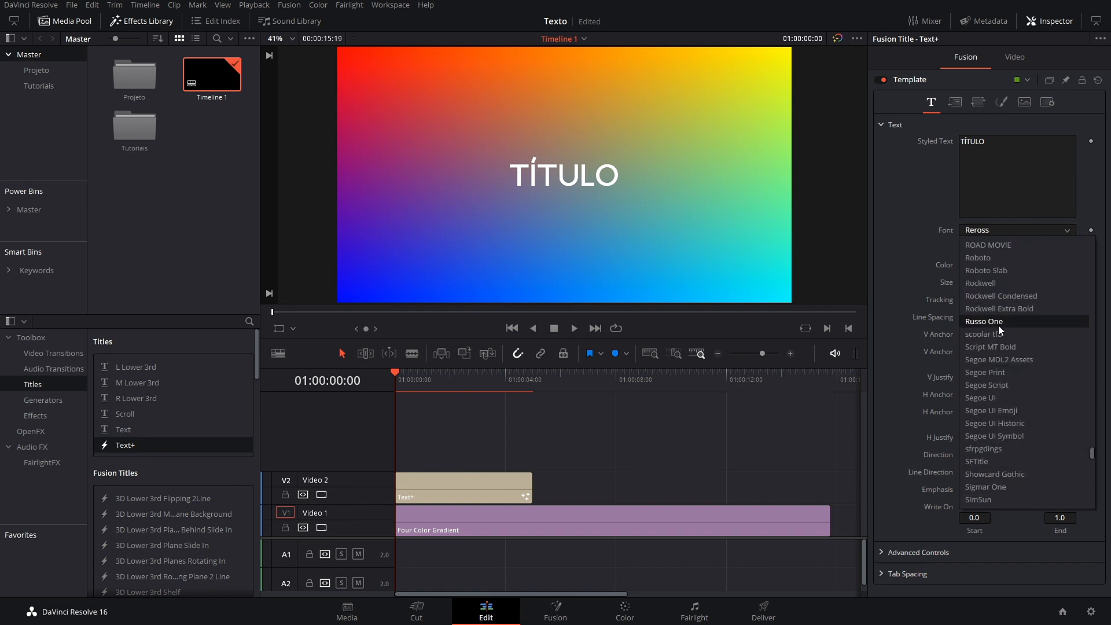
pyautogui.scroll(-4, 1010, 353)
pyautogui.scroll(-8, 1019, 430)
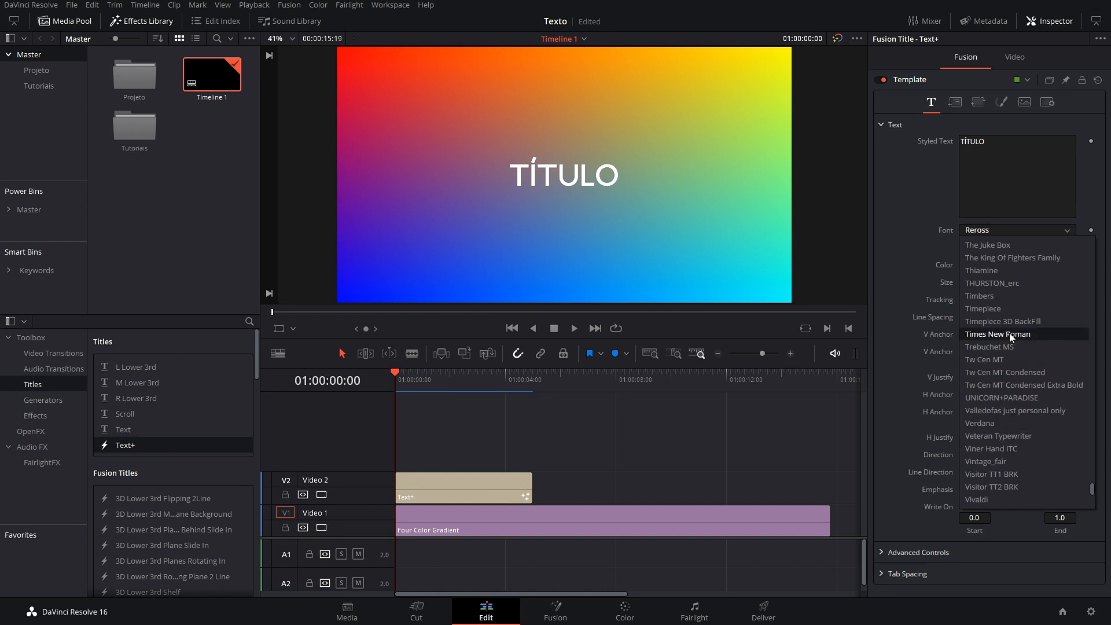
pyautogui.scroll(-6, 1002, 454)
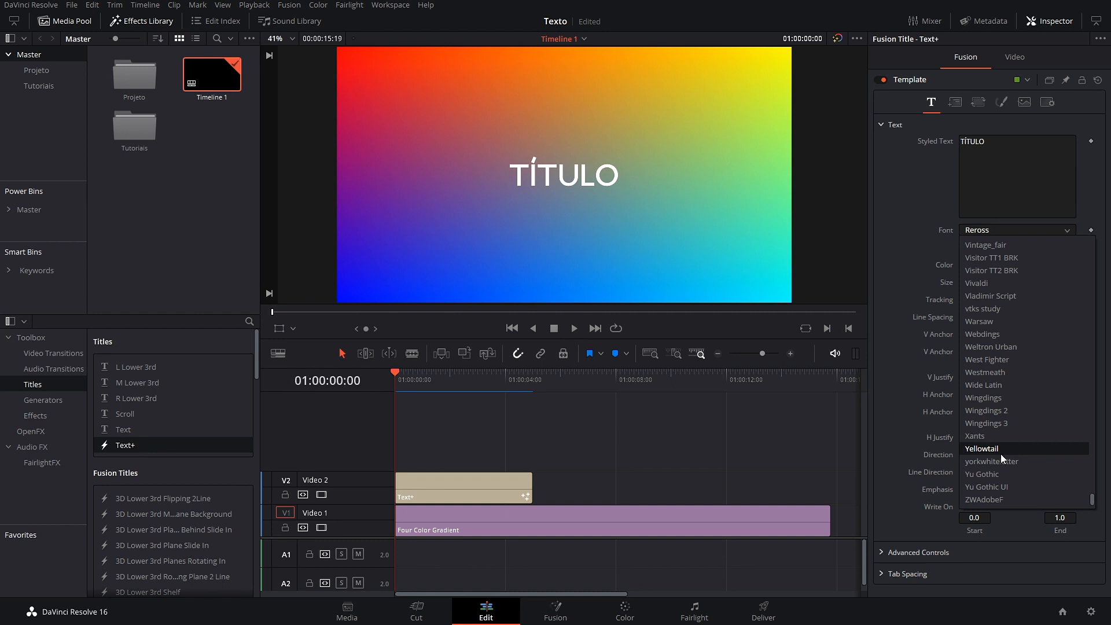
pyautogui.scroll(15, 1000, 453)
pyautogui.scroll(10, 985, 360)
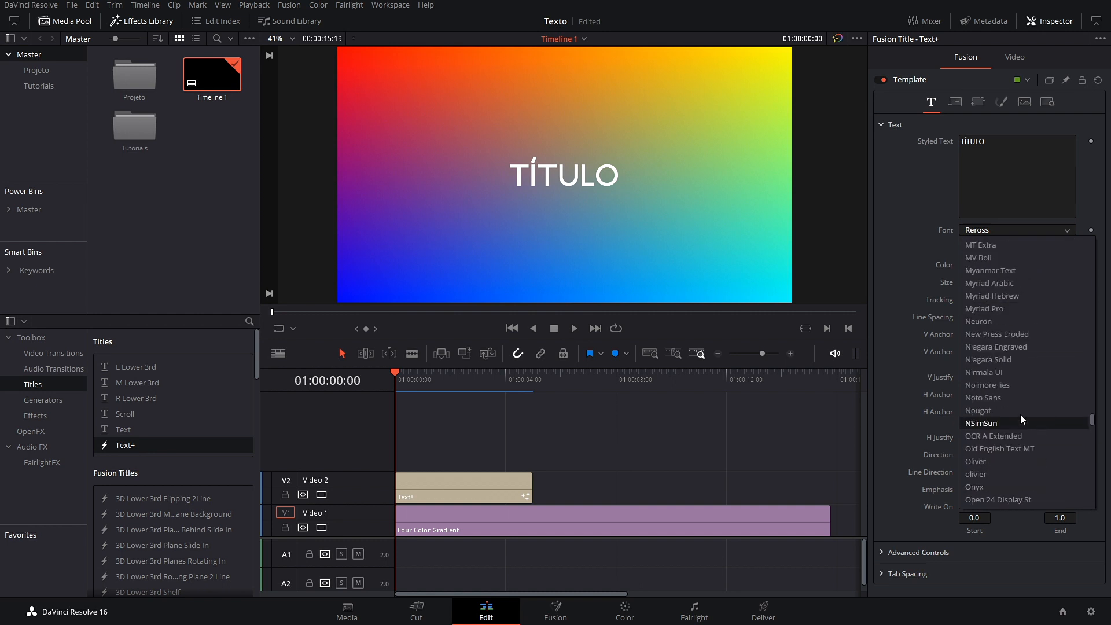
pyautogui.click(1017, 335)
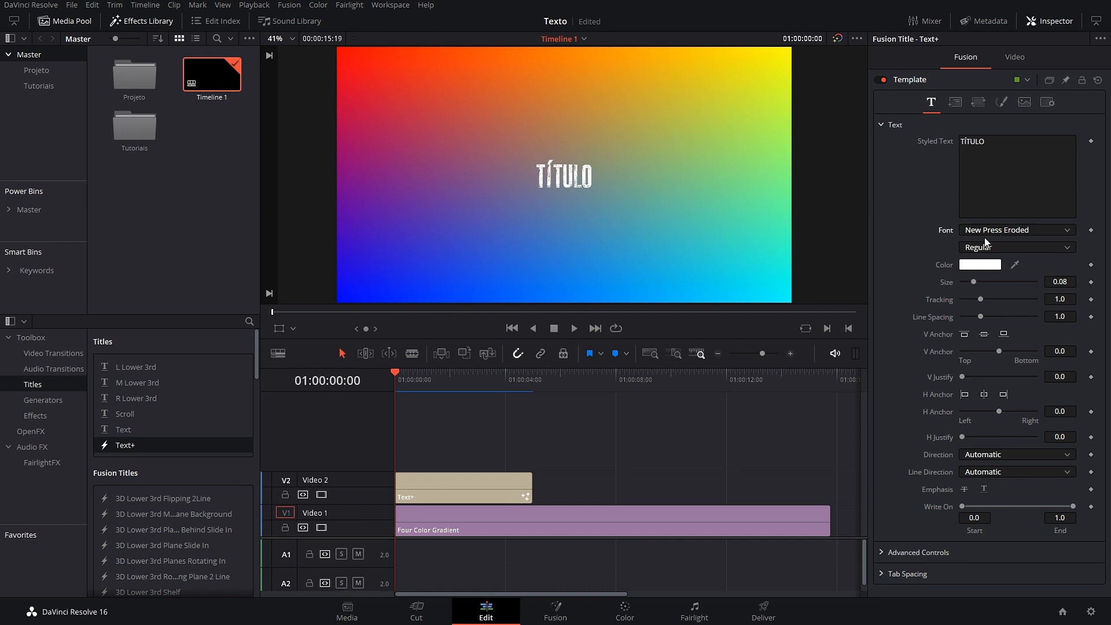
pyautogui.moveTo(974, 282); pyautogui.dragTo(1005, 284)
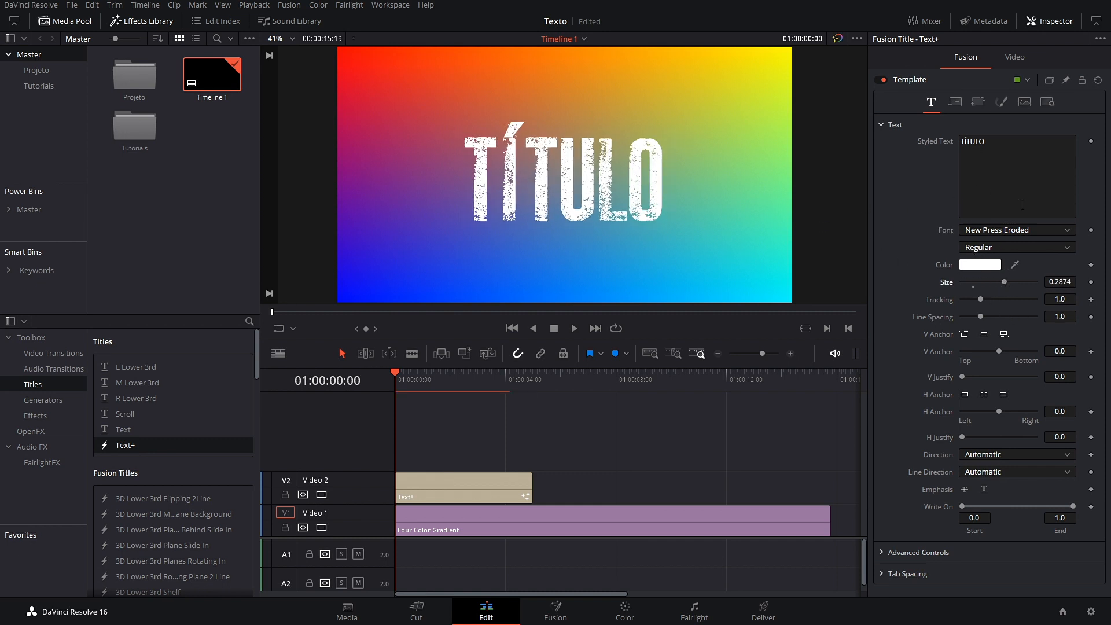
# Step: Open the title's shading settings and place a plain Text title on V2 after it
pyautogui.click(987, 105)
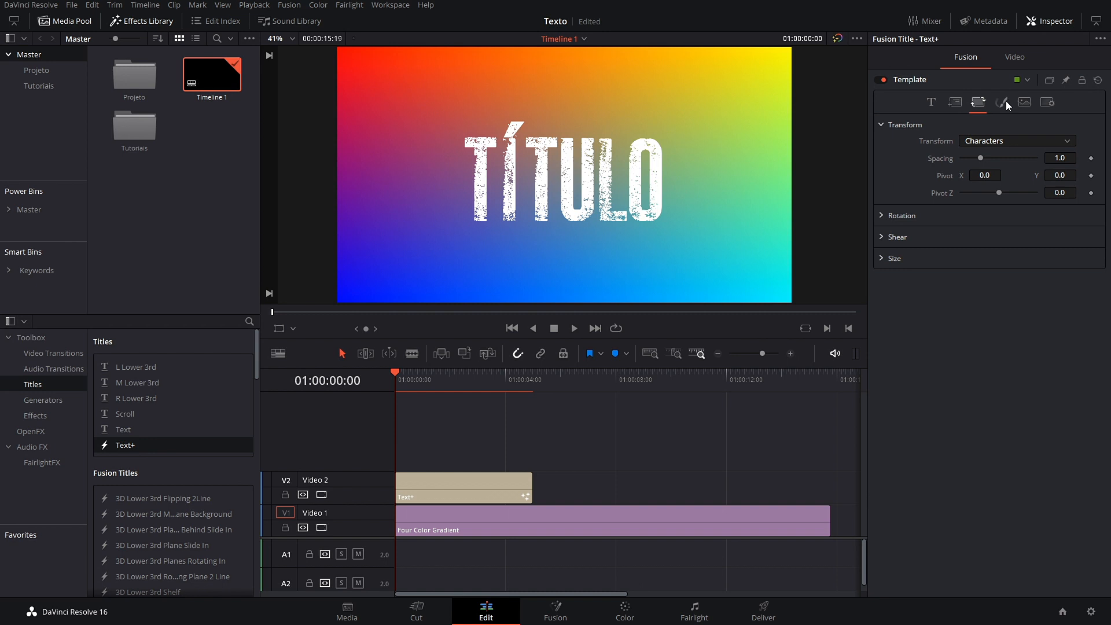
pyautogui.click(1003, 104)
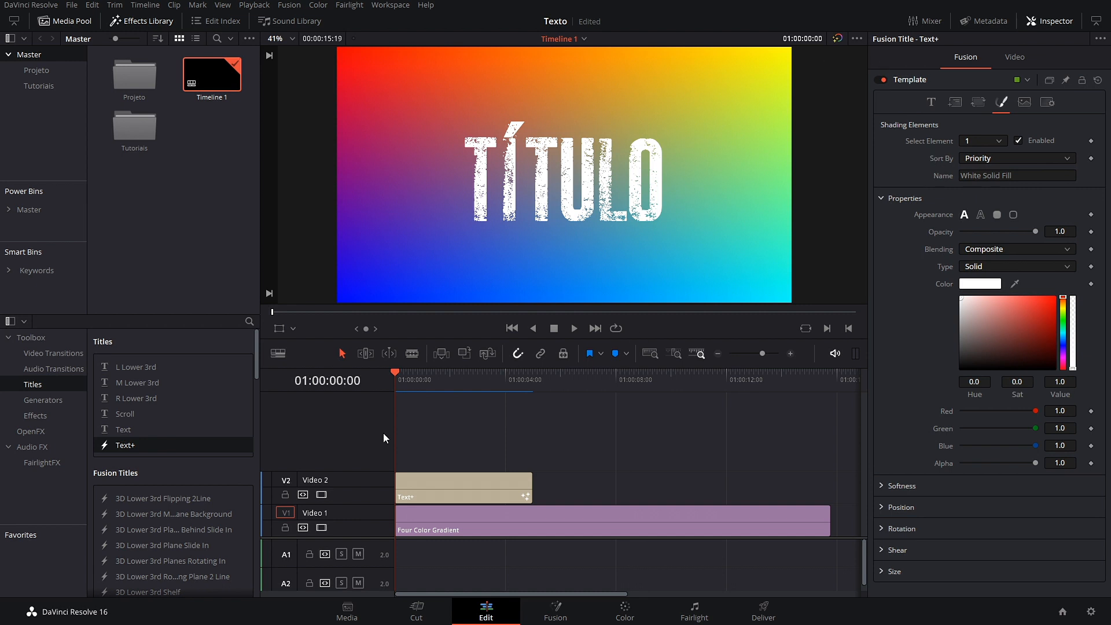
pyautogui.moveTo(110, 431); pyautogui.dragTo(533, 487)
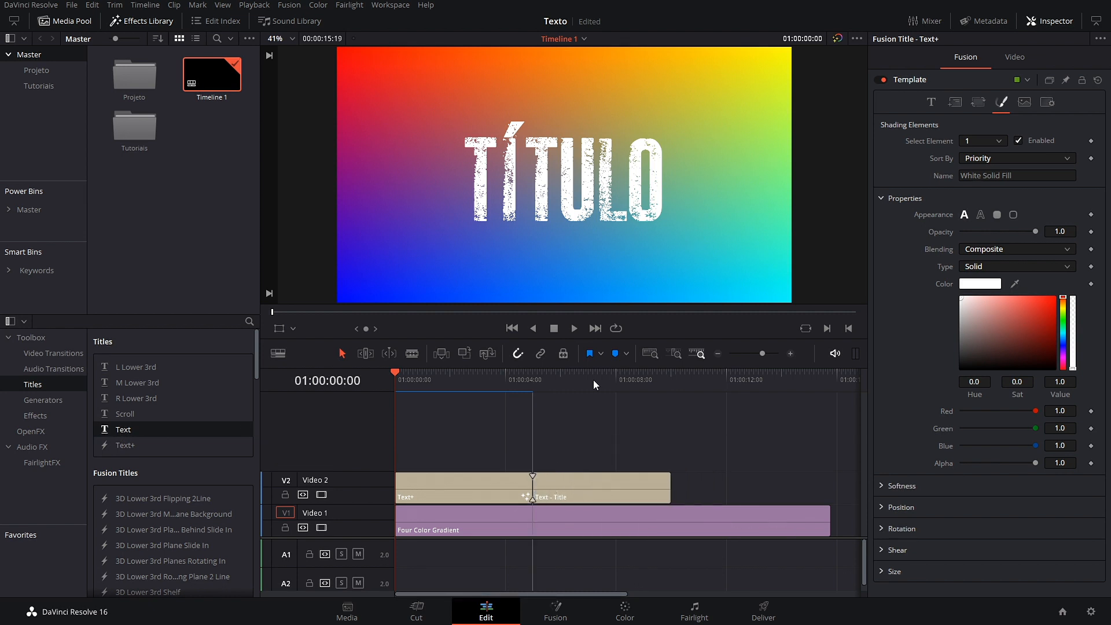
pyautogui.click(574, 384)
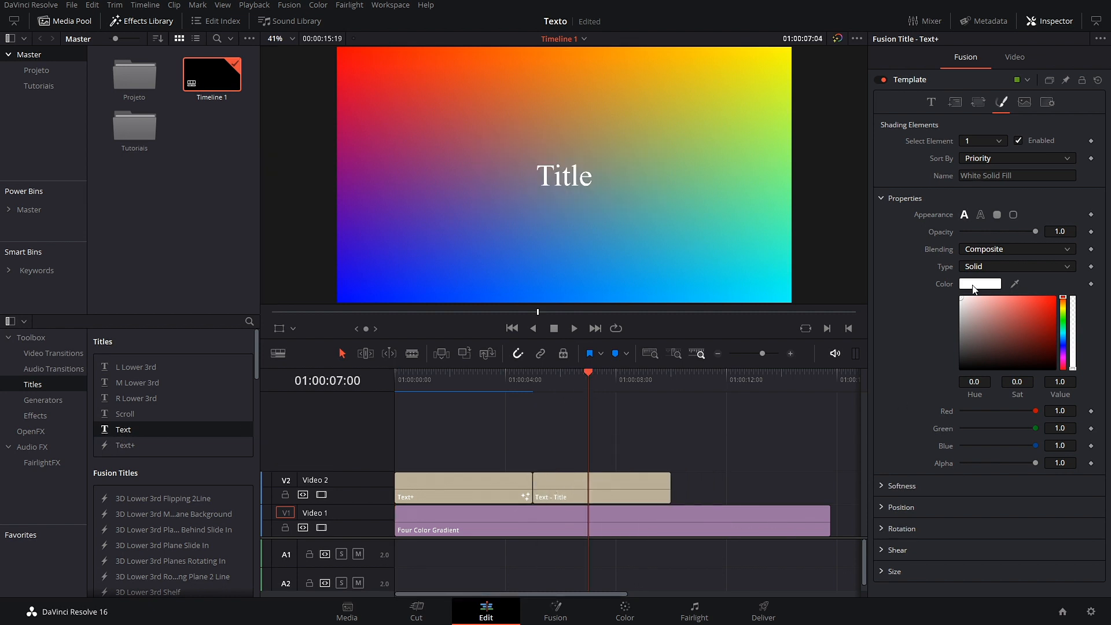
# Step: Delete the extra Text clip, then select the Text+ title at 01:00:02:07
pyautogui.scroll(-2, 903, 463)
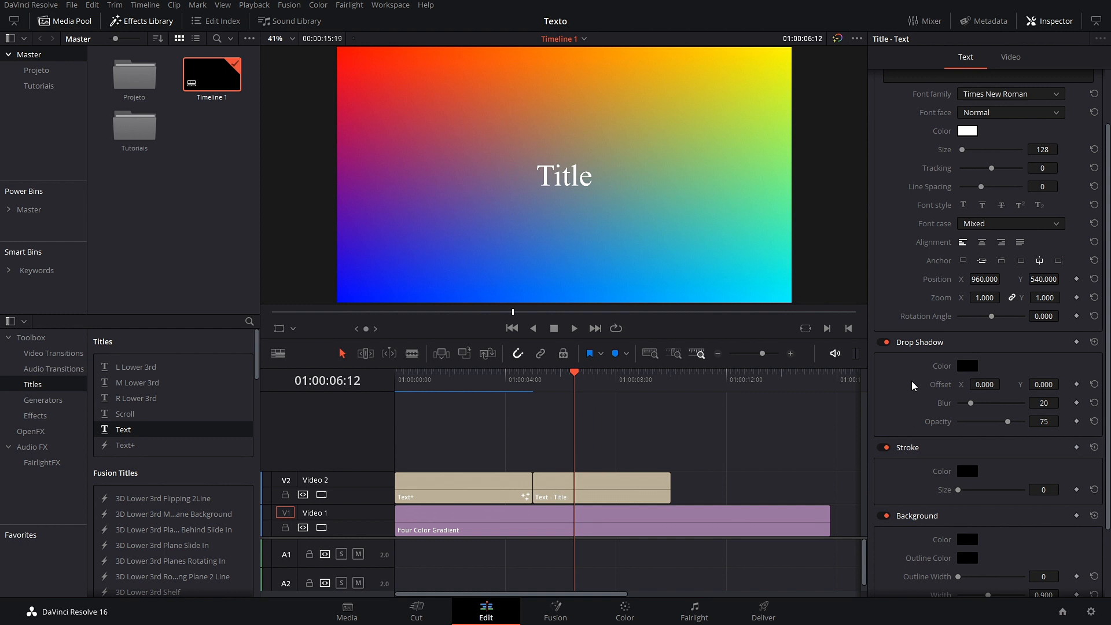
pyautogui.moveTo(737, 489); pyautogui.dragTo(620, 443)
pyautogui.press('BackSpace')
pyautogui.moveTo(571, 375); pyautogui.dragTo(459, 371)
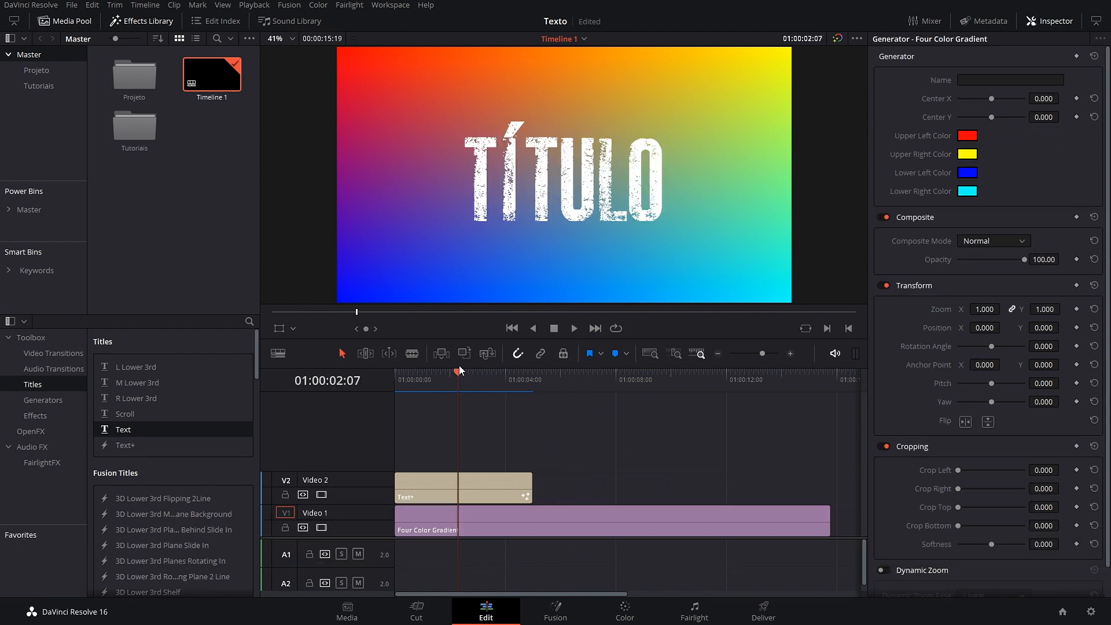
pyautogui.click(456, 493)
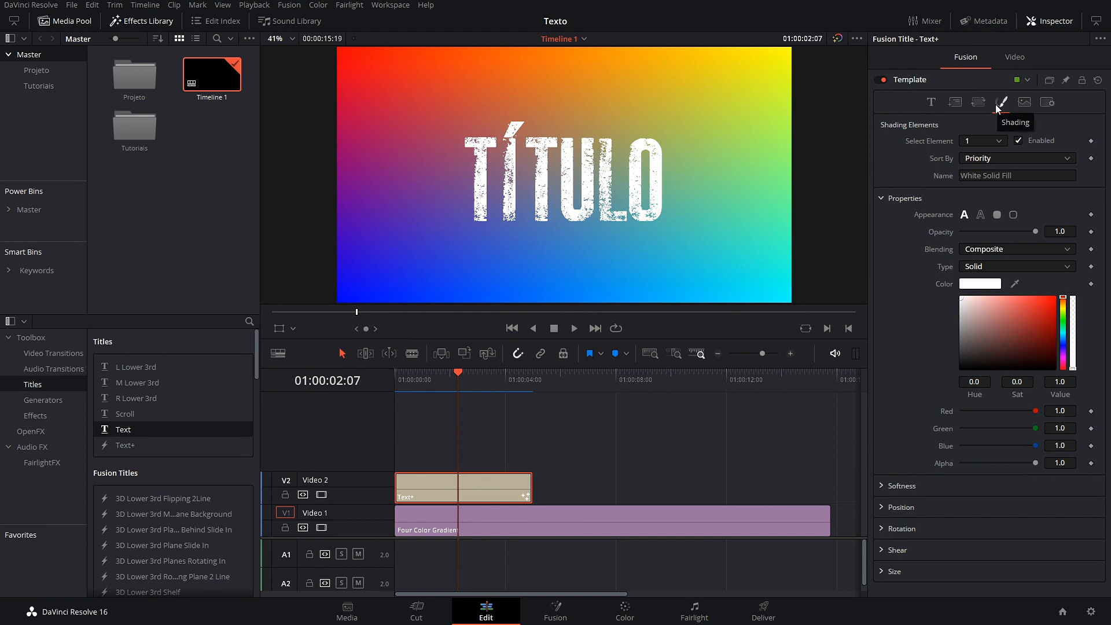
# Step: Keep shading element 1 and change the title font from New Press Eroded to Open Sans Condensed
pyautogui.click(998, 144)
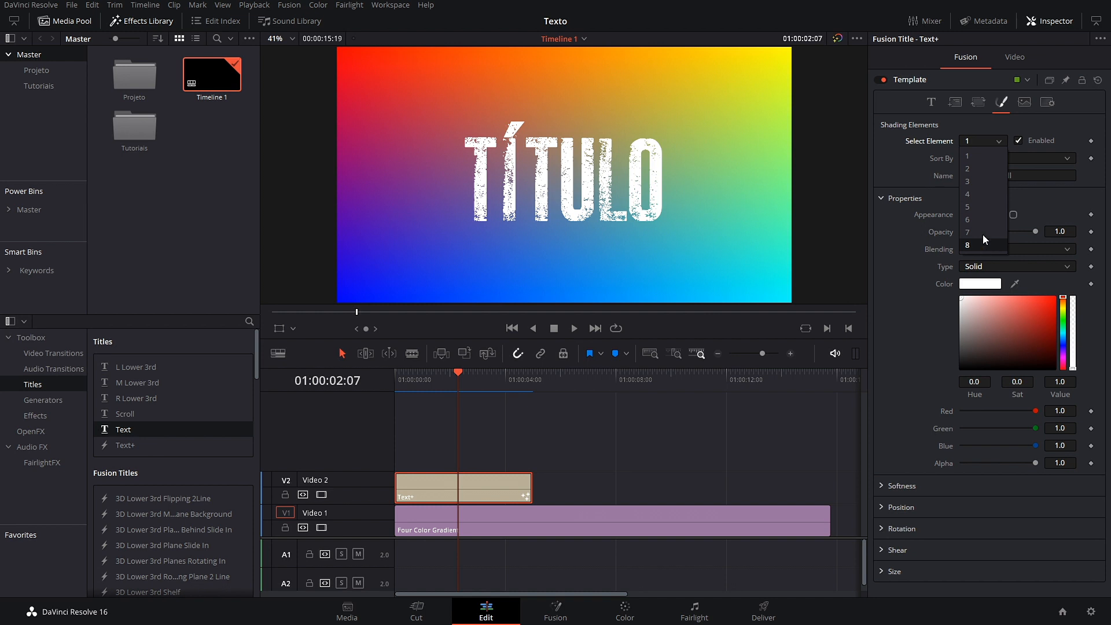
pyautogui.click(897, 264)
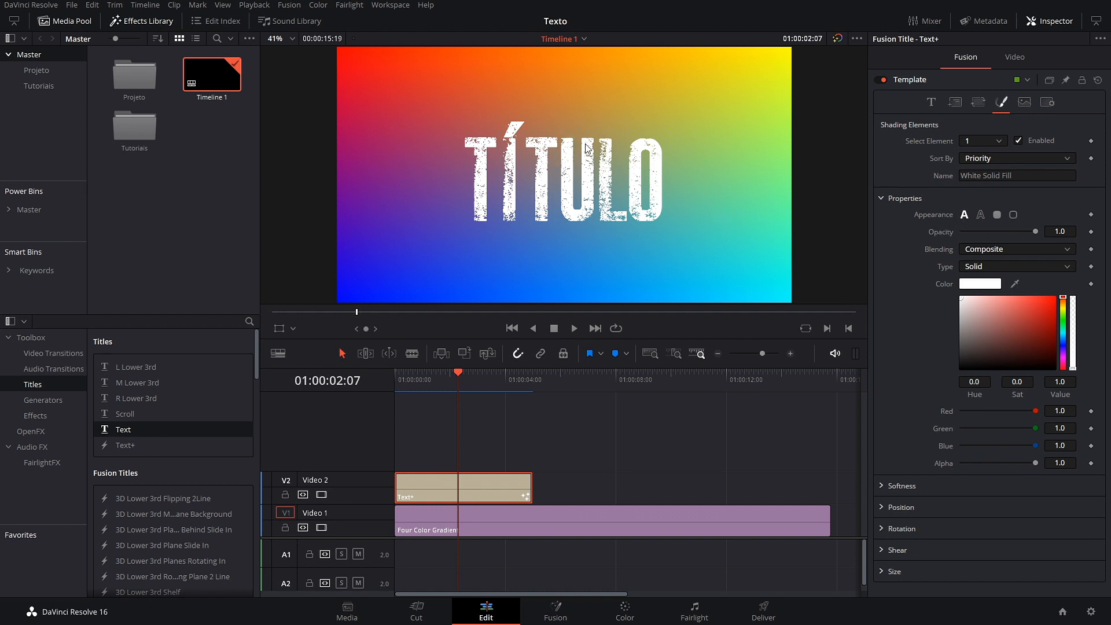
pyautogui.click(981, 215)
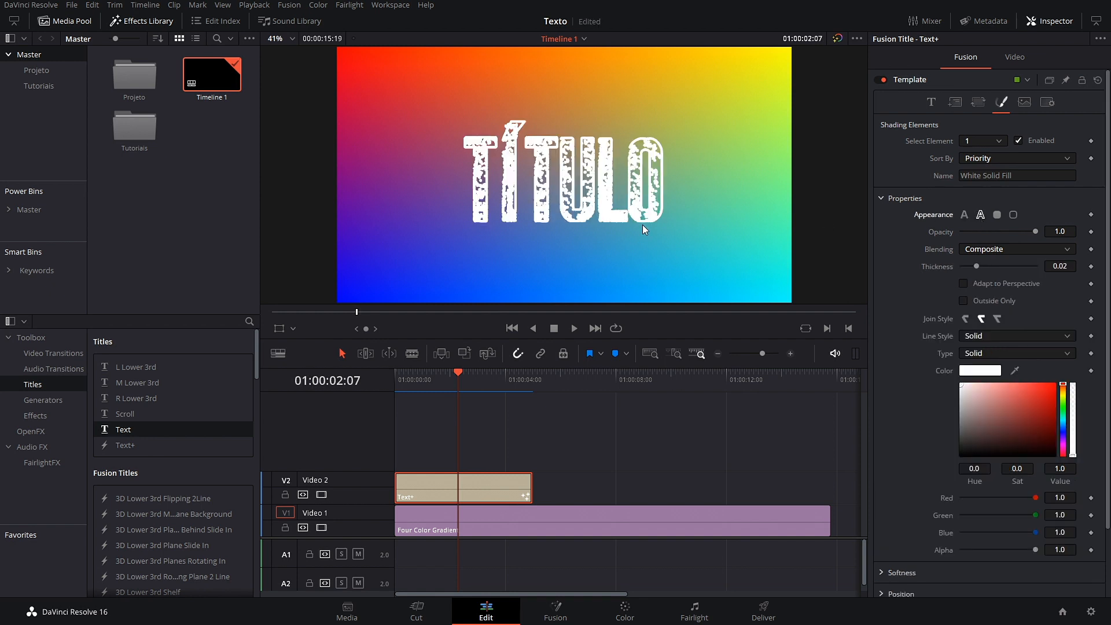
pyautogui.click(932, 103)
pyautogui.click(1072, 232)
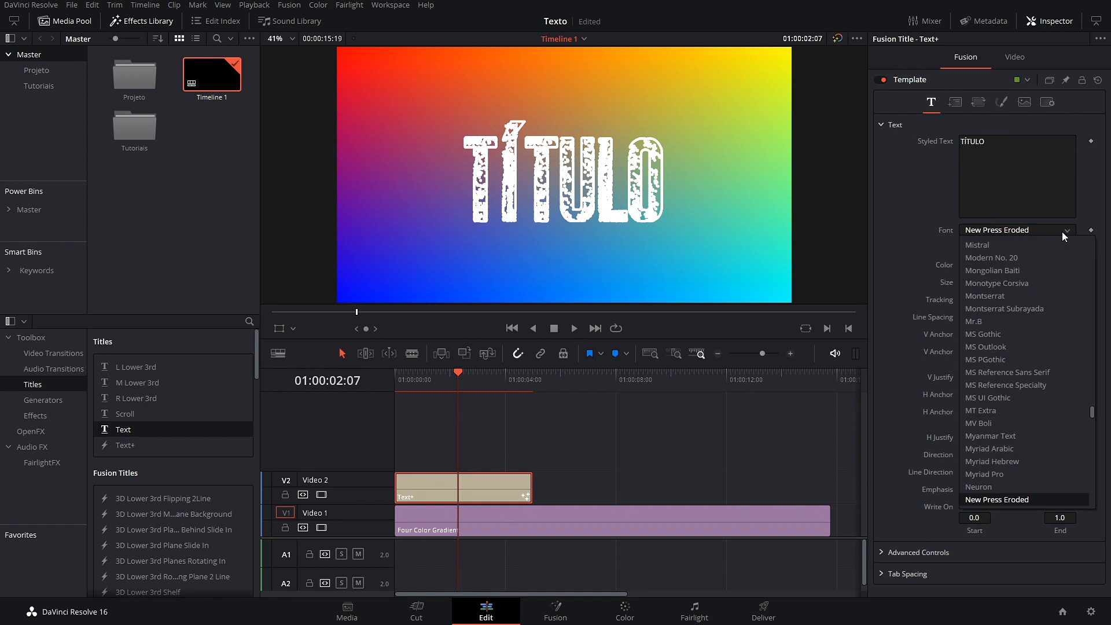
pyautogui.scroll(-8, 1035, 427)
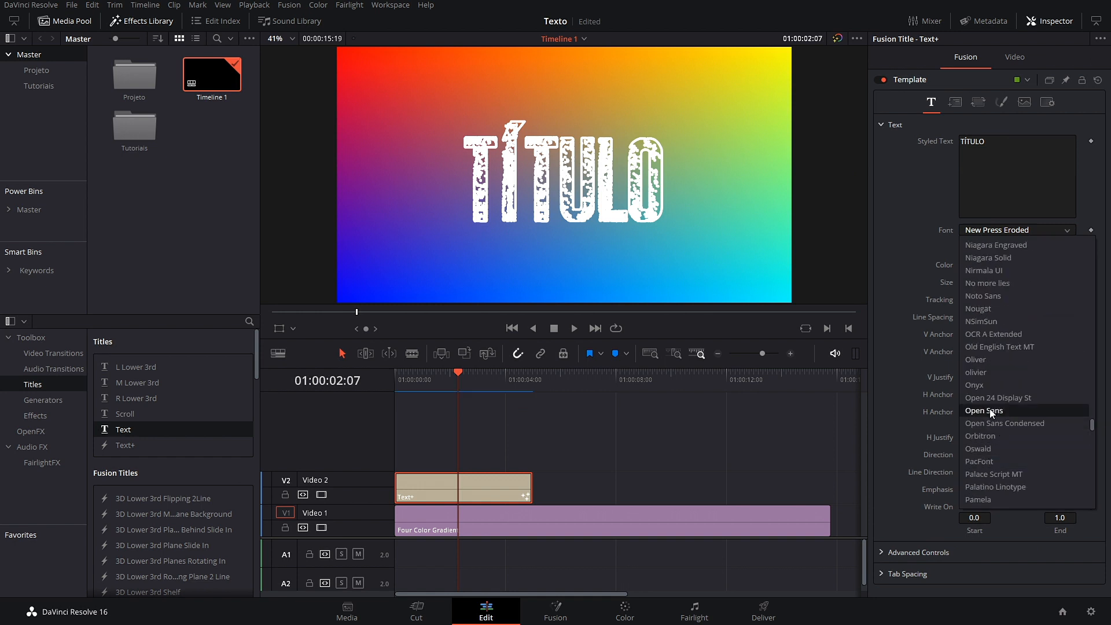
pyautogui.click(992, 423)
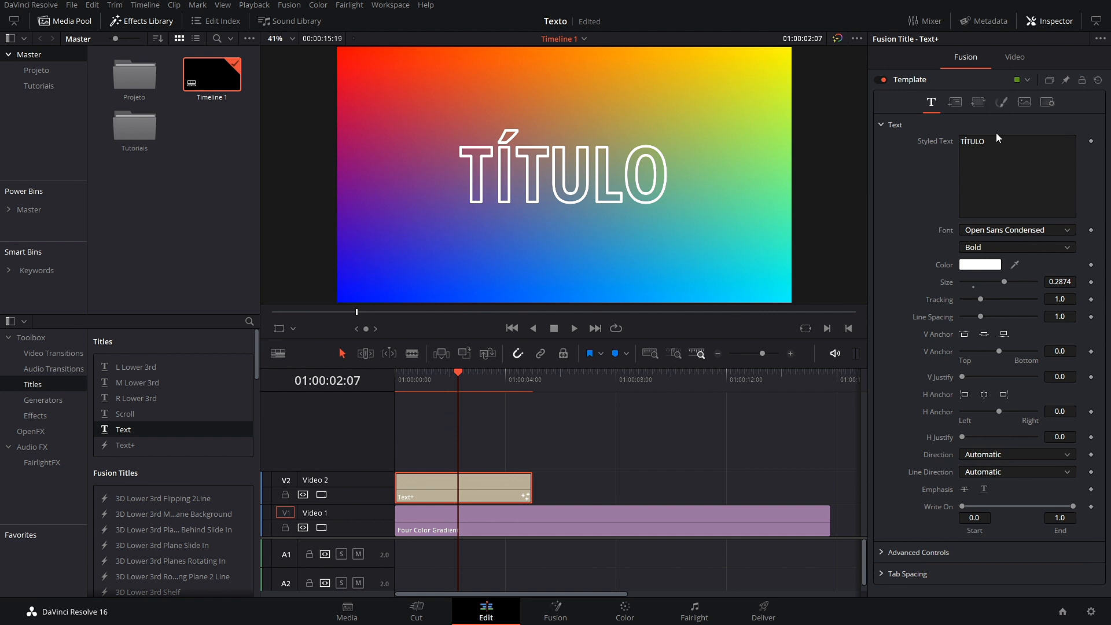
# Step: Try several shading appearances, then return to a plain Text Fill at opacity 1.0
pyautogui.click(1002, 103)
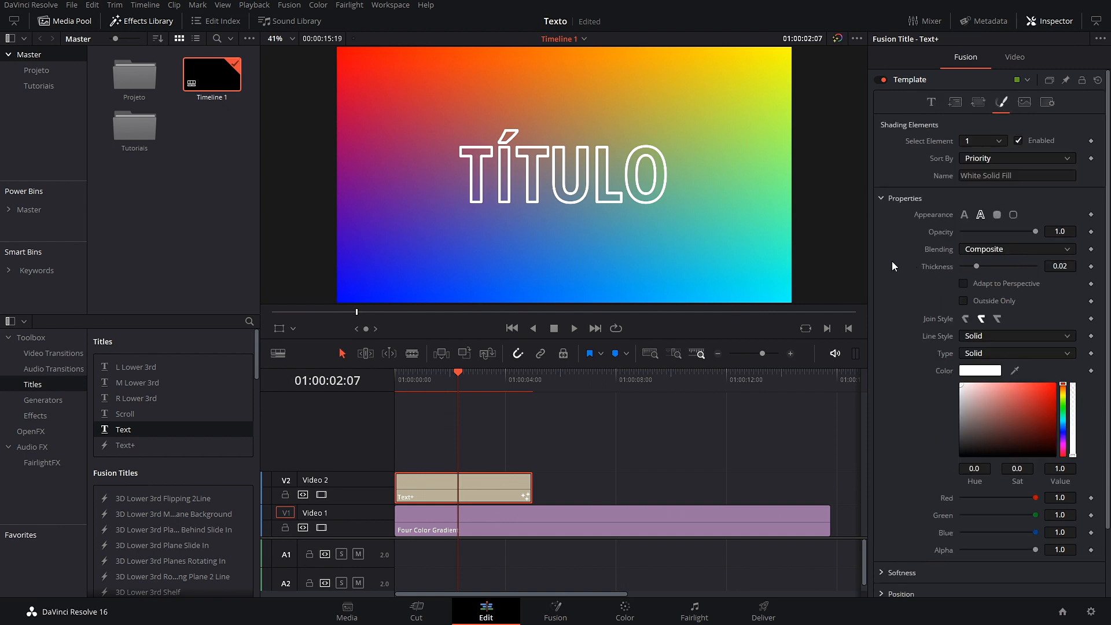
pyautogui.click(997, 215)
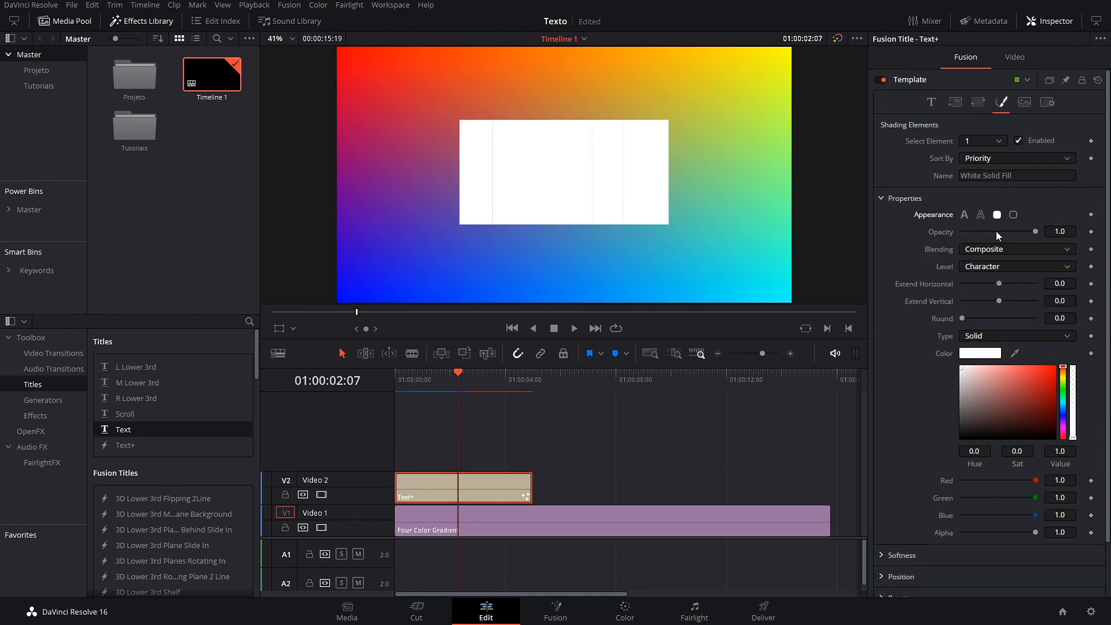
pyautogui.click(1014, 215)
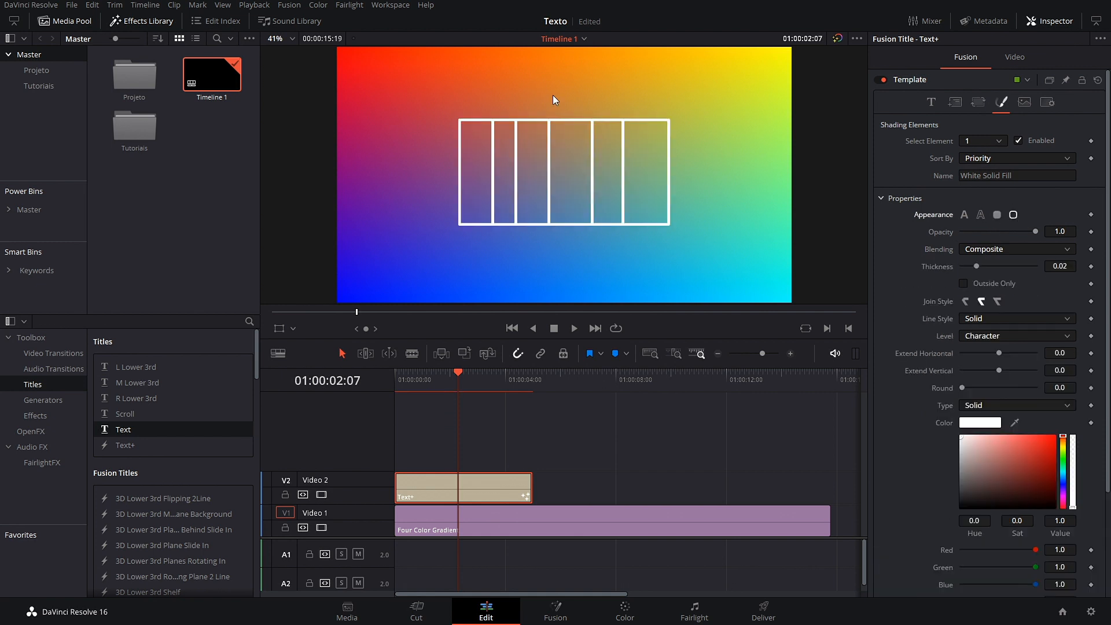
pyautogui.click(965, 214)
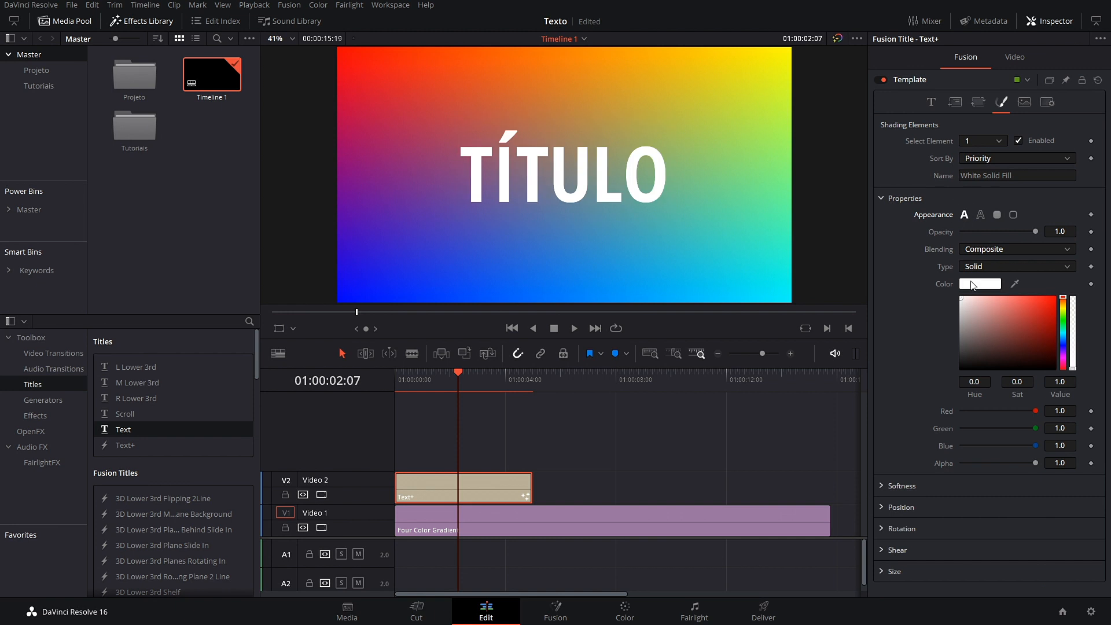
pyautogui.moveTo(1039, 232)
pyautogui.mouseDown()
pyautogui.moveTo(994, 231)
pyautogui.moveTo(1038, 232)
pyautogui.mouseUp()
# Step: Switch the title's fill type to Gradient with a red start colour
pyautogui.click(1005, 267)
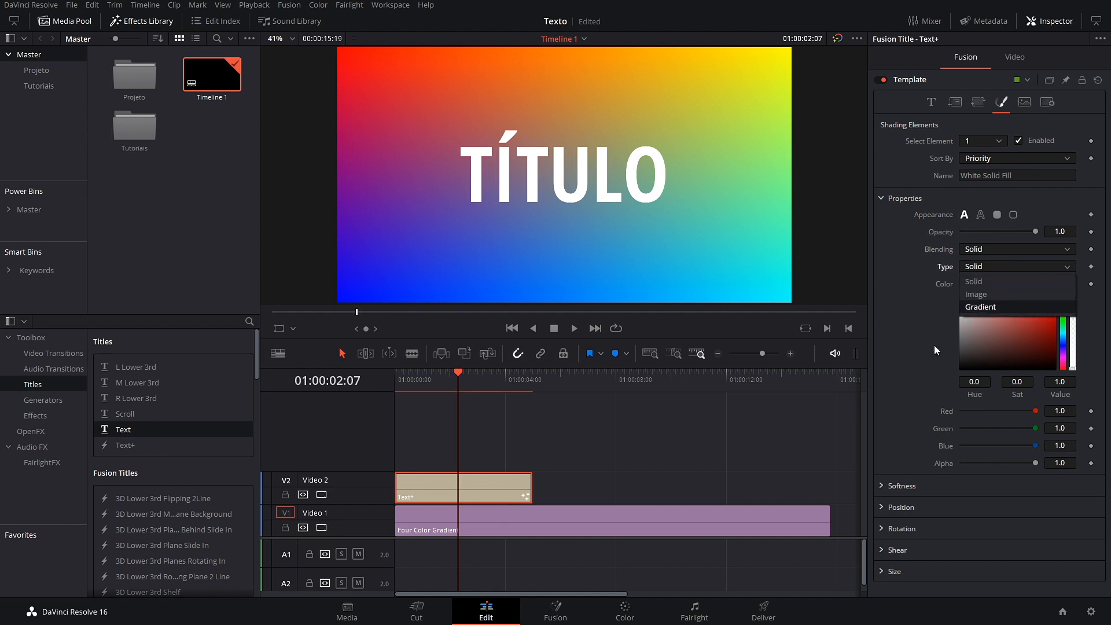
pyautogui.click(1003, 305)
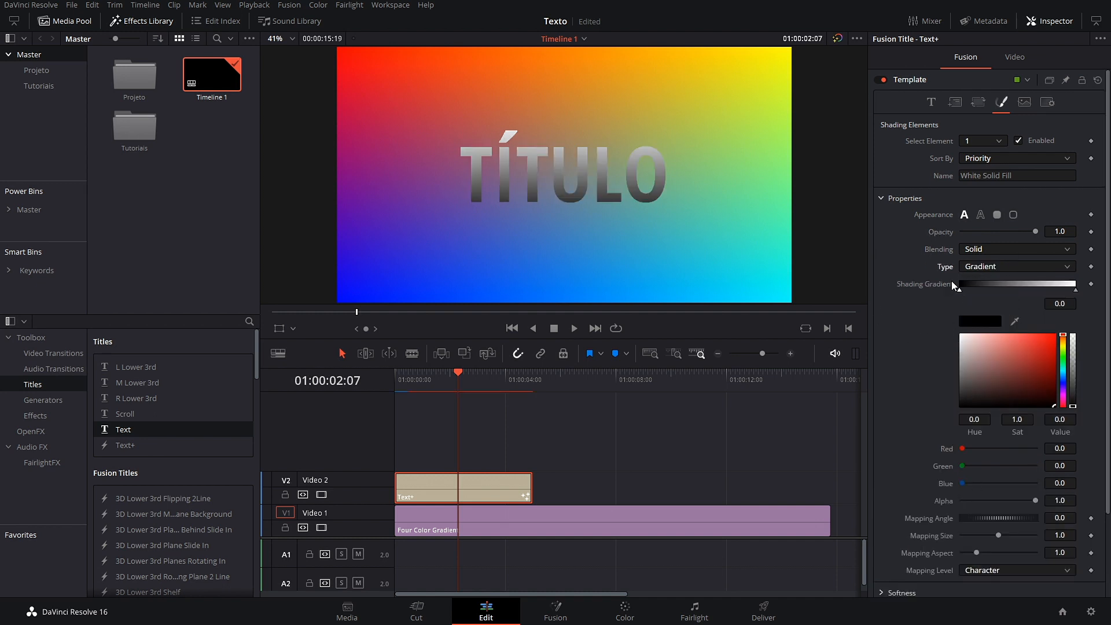
pyautogui.moveTo(961, 291)
pyautogui.mouseDown()
pyautogui.moveTo(1032, 295)
pyautogui.moveTo(949, 302)
pyautogui.mouseUp()
pyautogui.moveTo(1046, 385); pyautogui.dragTo(1047, 357)
# Step: Make the gradient's end stop yellow-orange and move it to about 0.41
pyautogui.click(1077, 292)
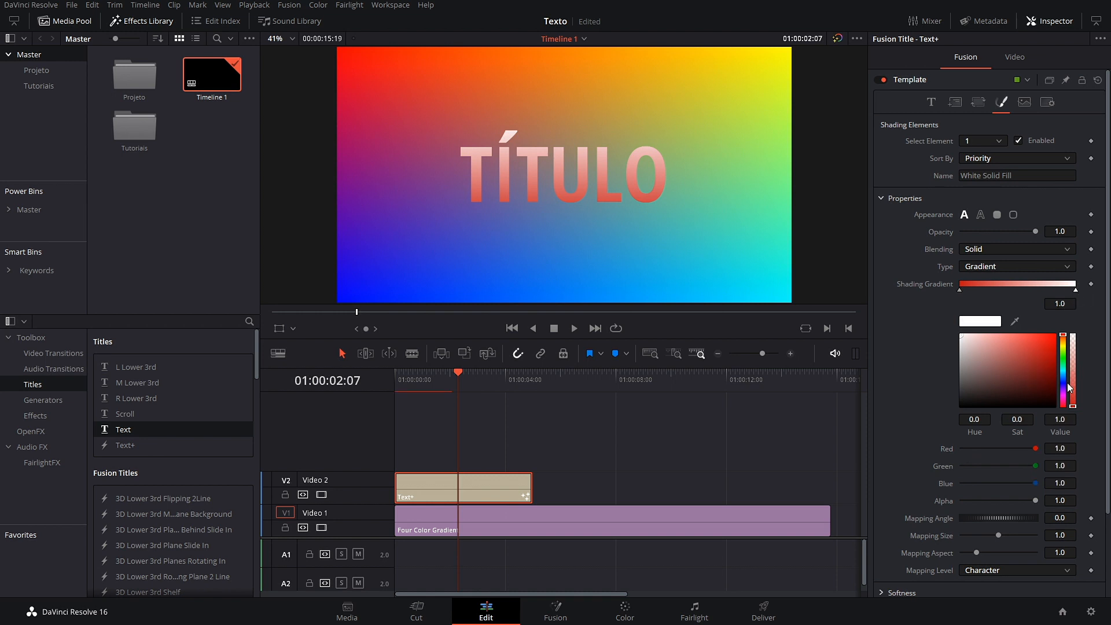
pyautogui.click(1064, 346)
pyautogui.moveTo(1051, 358); pyautogui.dragTo(1008, 350)
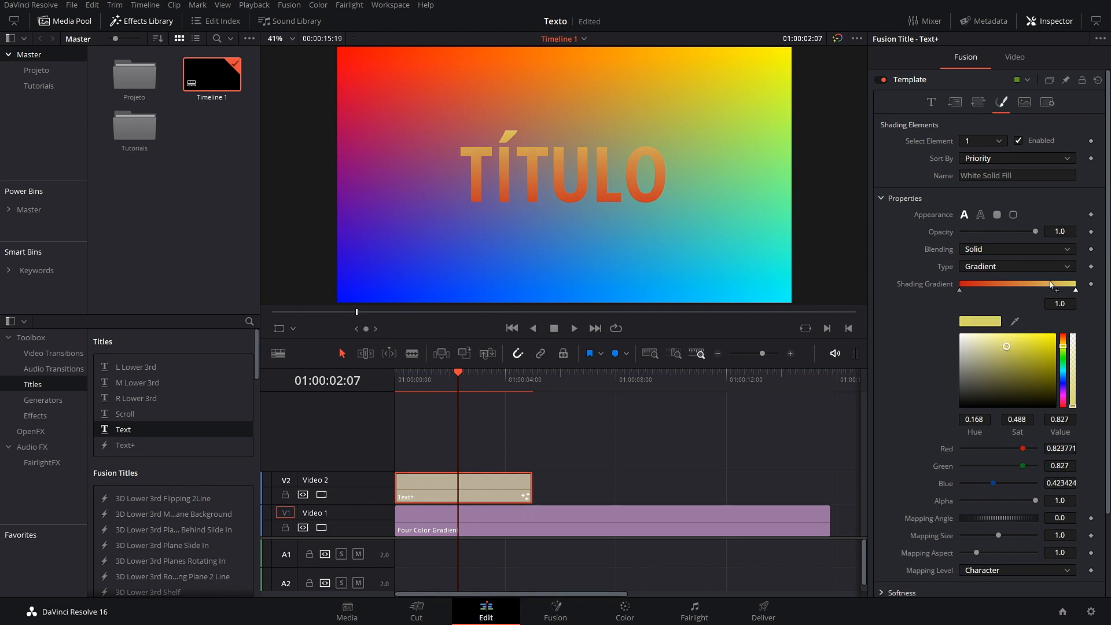
pyautogui.click(1074, 293)
pyautogui.moveTo(1075, 291); pyautogui.dragTo(1015, 300)
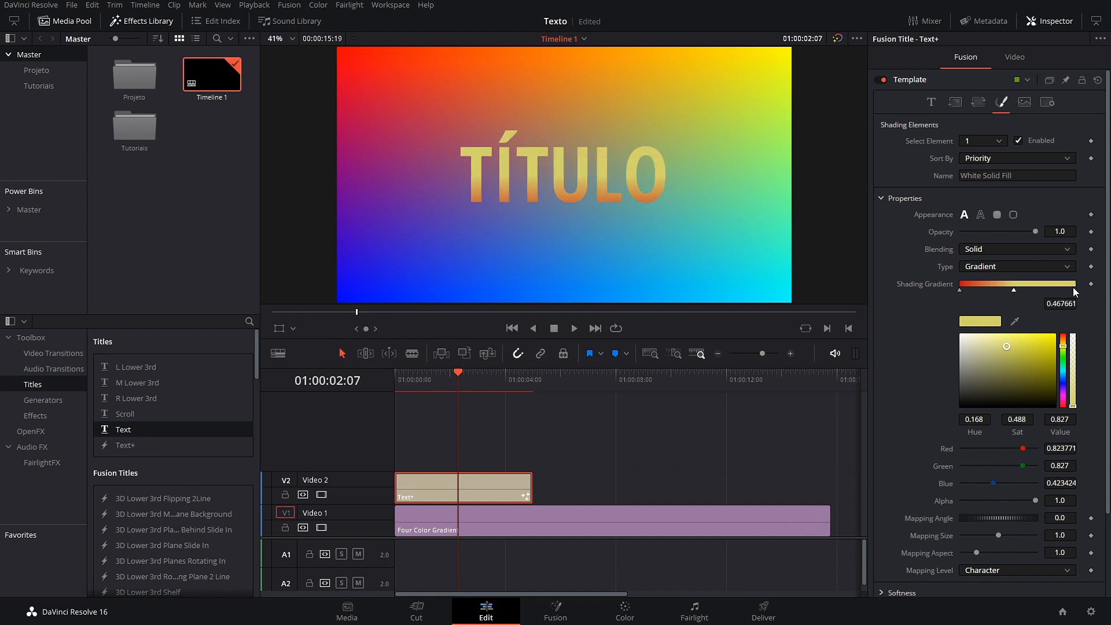
# Step: Add a darker pink gradient stop and position it at about 0.84
pyautogui.click(1068, 291)
pyautogui.click(1064, 347)
pyautogui.moveTo(1064, 350); pyautogui.dragTo(1064, 398)
pyautogui.click(1008, 345)
pyautogui.moveTo(1008, 345); pyautogui.dragTo(1008, 359)
pyautogui.moveTo(1068, 292); pyautogui.dragTo(1009, 294)
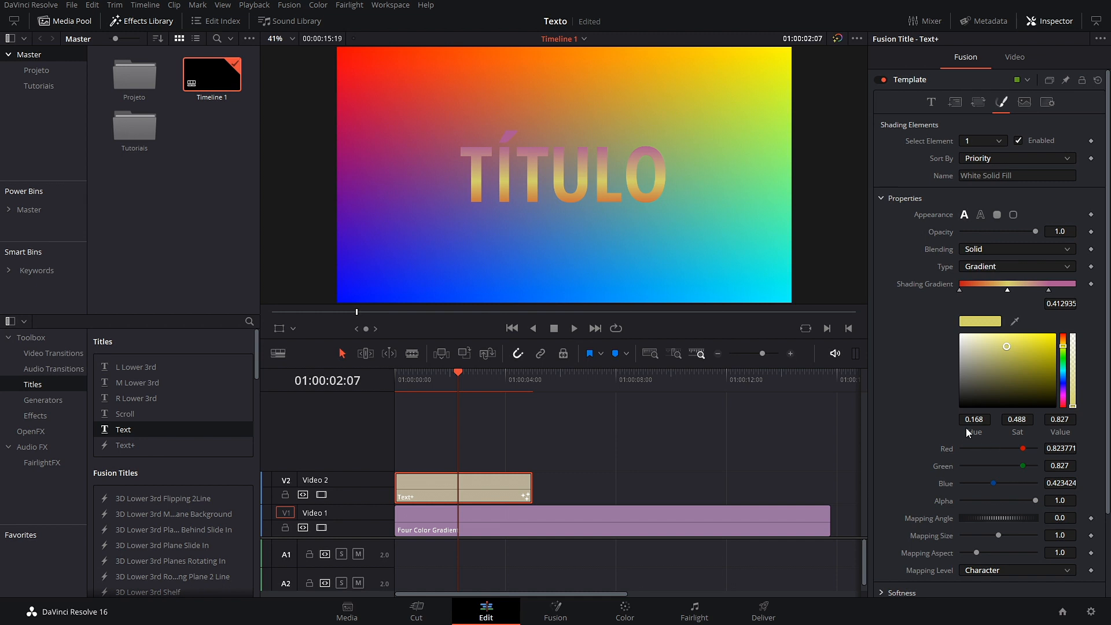
# Step: Test the fill's Softness but leave it at 0, and check the position settings unchanged
pyautogui.scroll(-3, 926, 412)
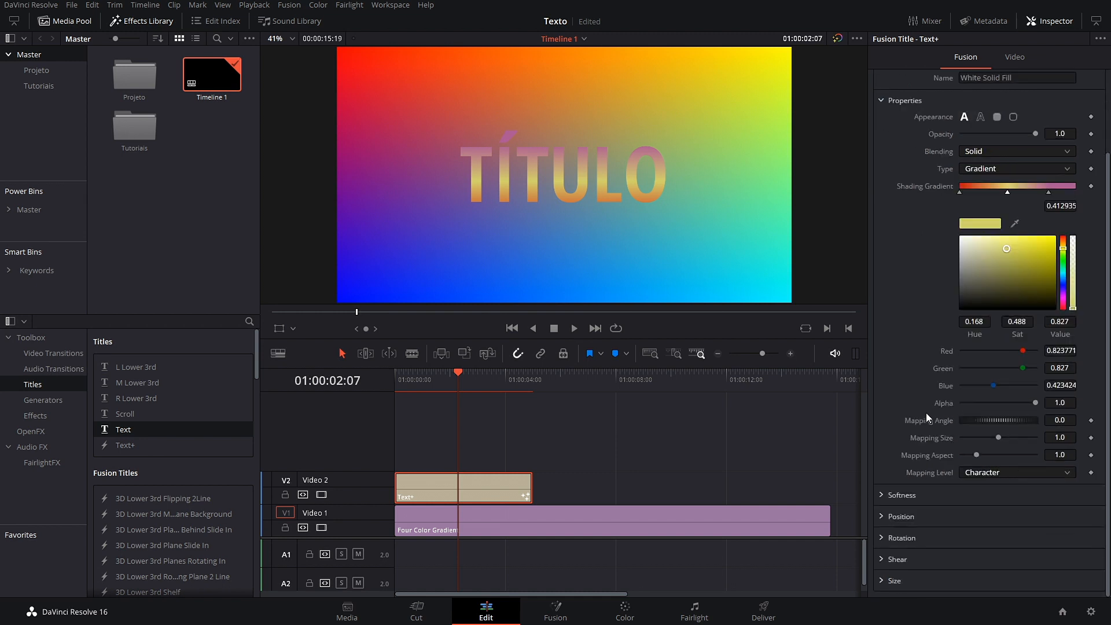
pyautogui.scroll(-2, 898, 399)
pyautogui.click(884, 426)
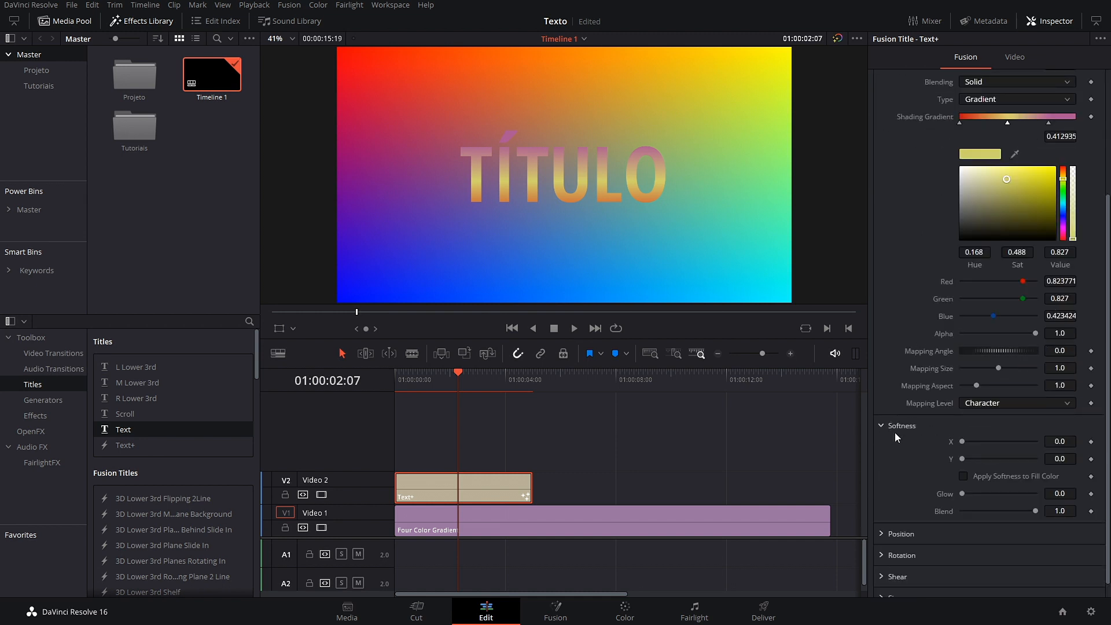
pyautogui.moveTo(974, 443); pyautogui.dragTo(955, 461)
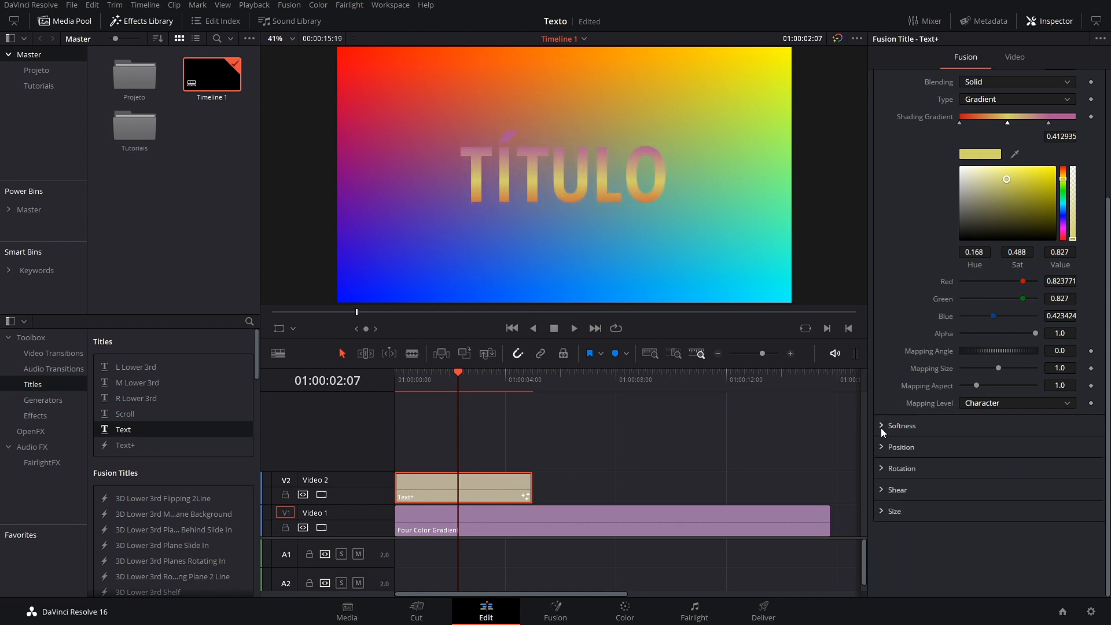
pyautogui.moveTo(963, 444)
pyautogui.mouseDown()
pyautogui.moveTo(1030, 446)
pyautogui.moveTo(960, 448)
pyautogui.mouseUp()
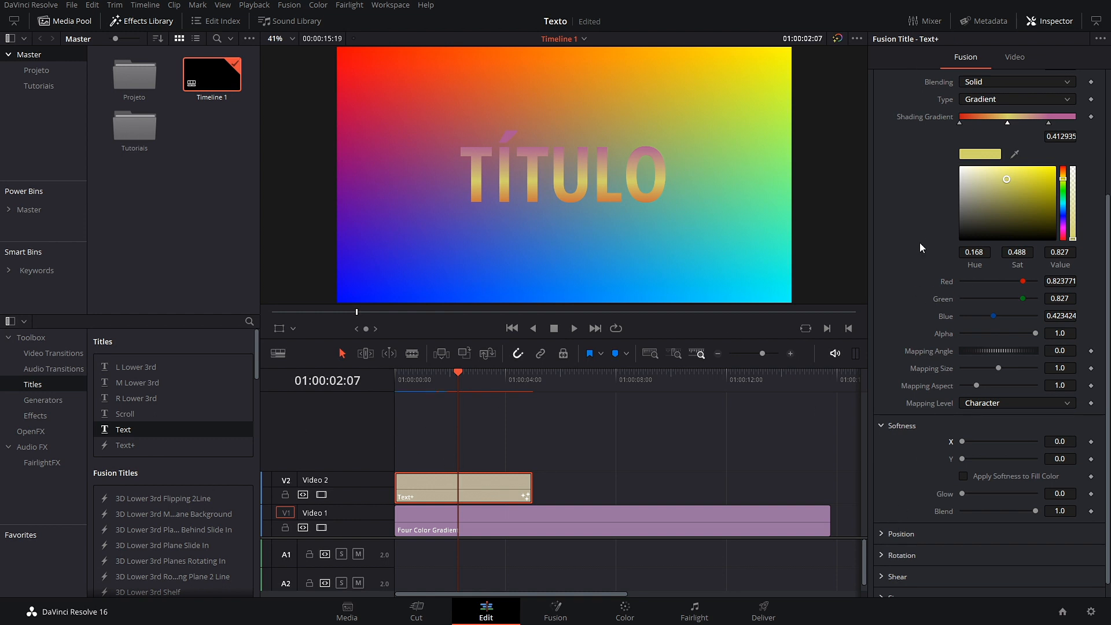
pyautogui.scroll(3, 909, 339)
pyautogui.scroll(-4, 909, 339)
pyautogui.click(892, 408)
pyautogui.click(886, 431)
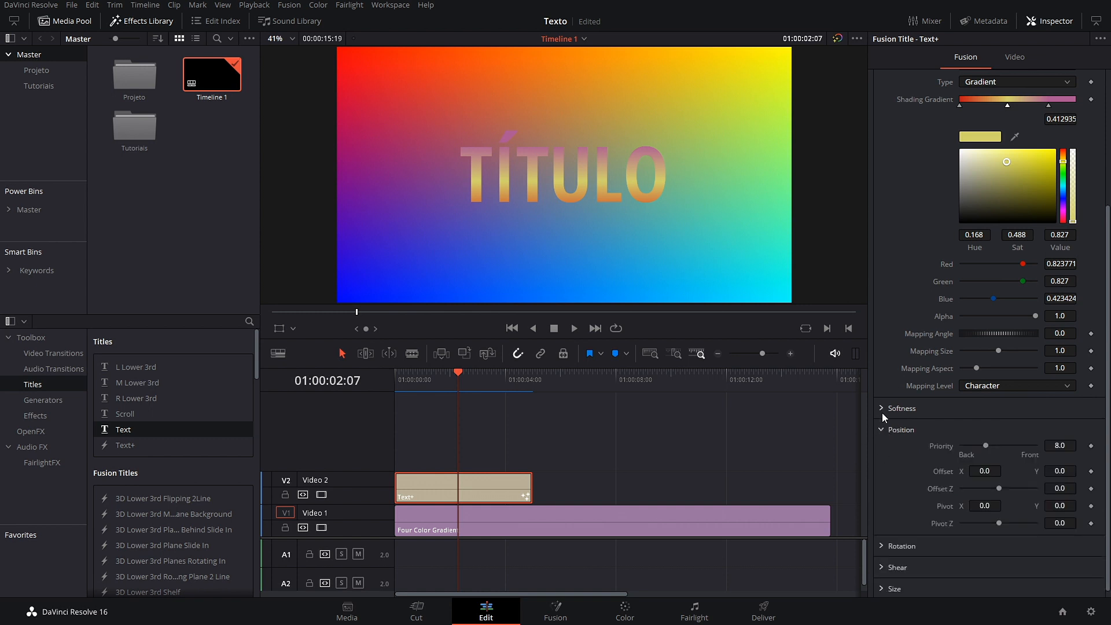
pyautogui.click(884, 431)
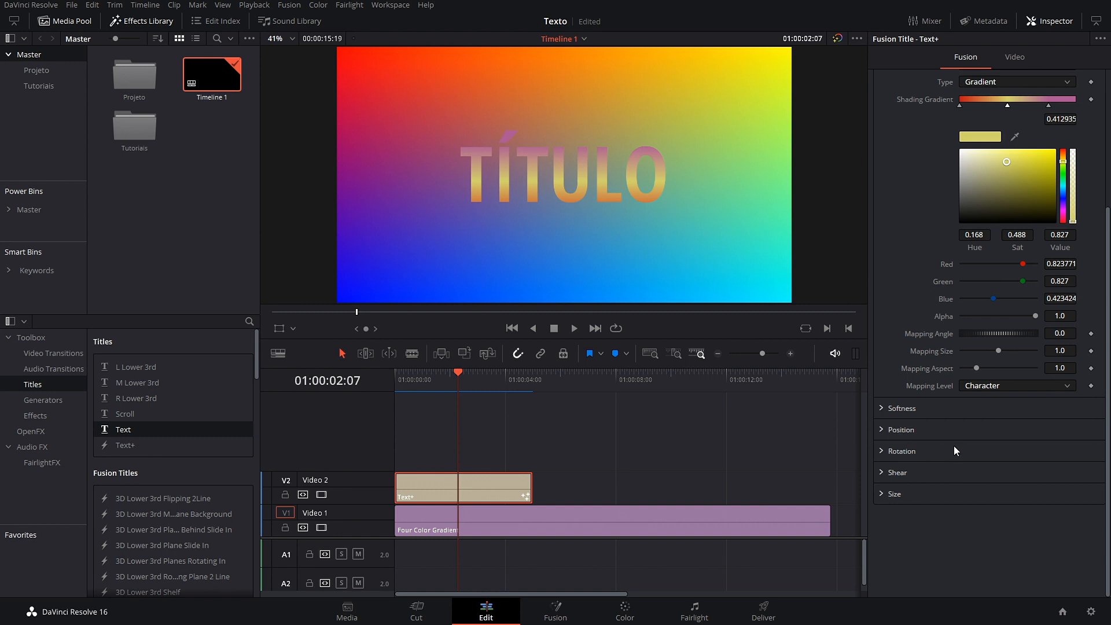
pyautogui.scroll(4, 918, 361)
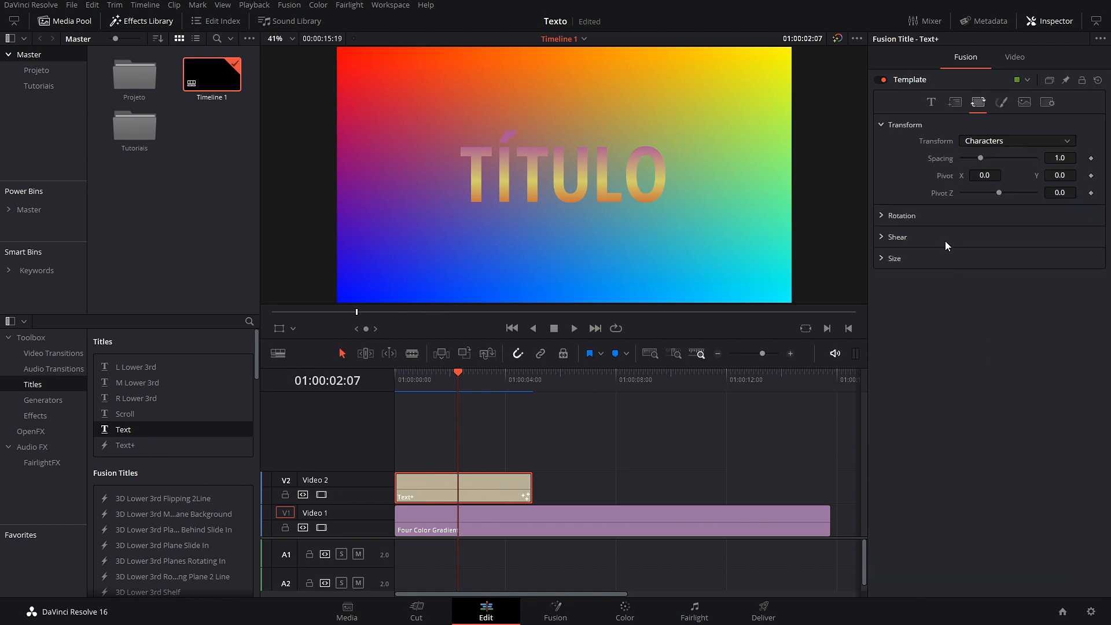
pyautogui.click(1001, 103)
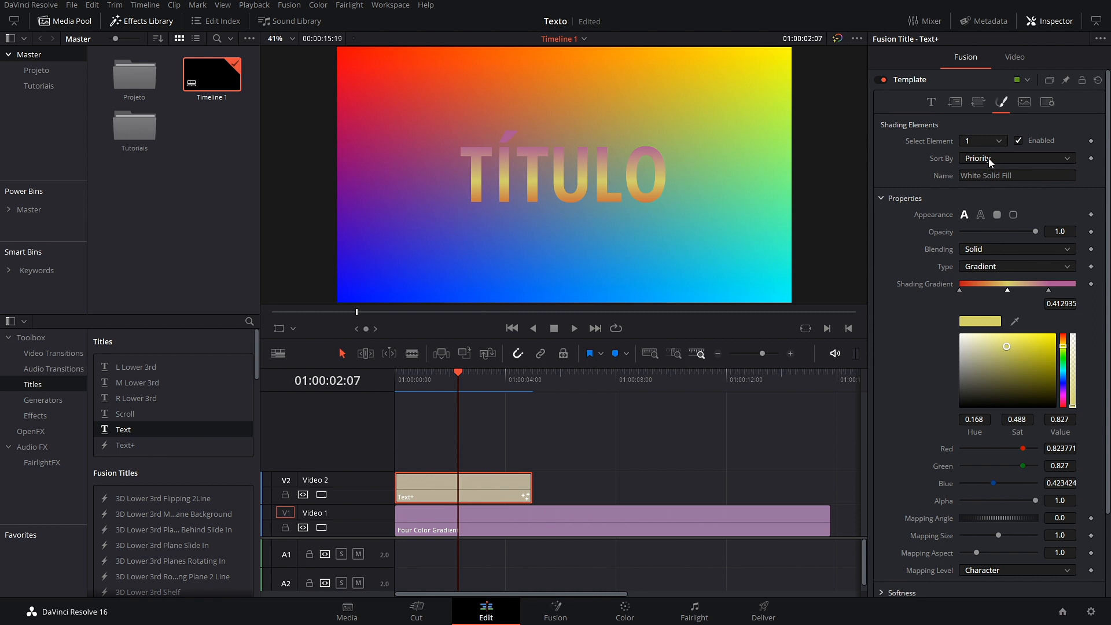
# Step: Try a grey offset copy of the title with shading element 7, then disable it
pyautogui.click(1003, 142)
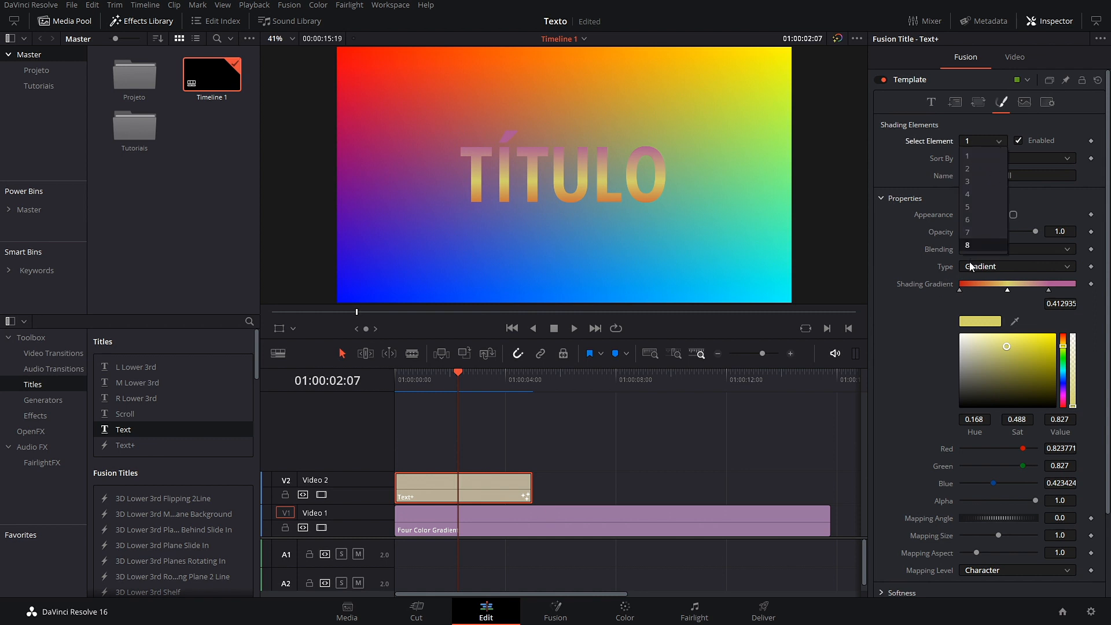
pyautogui.click(973, 233)
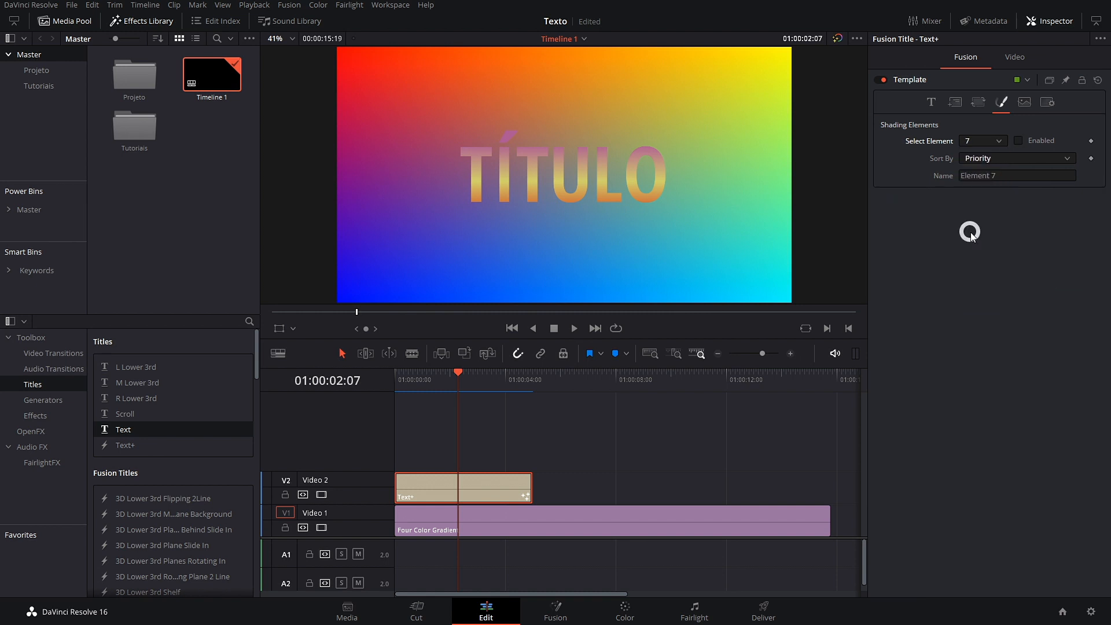
pyautogui.click(1019, 140)
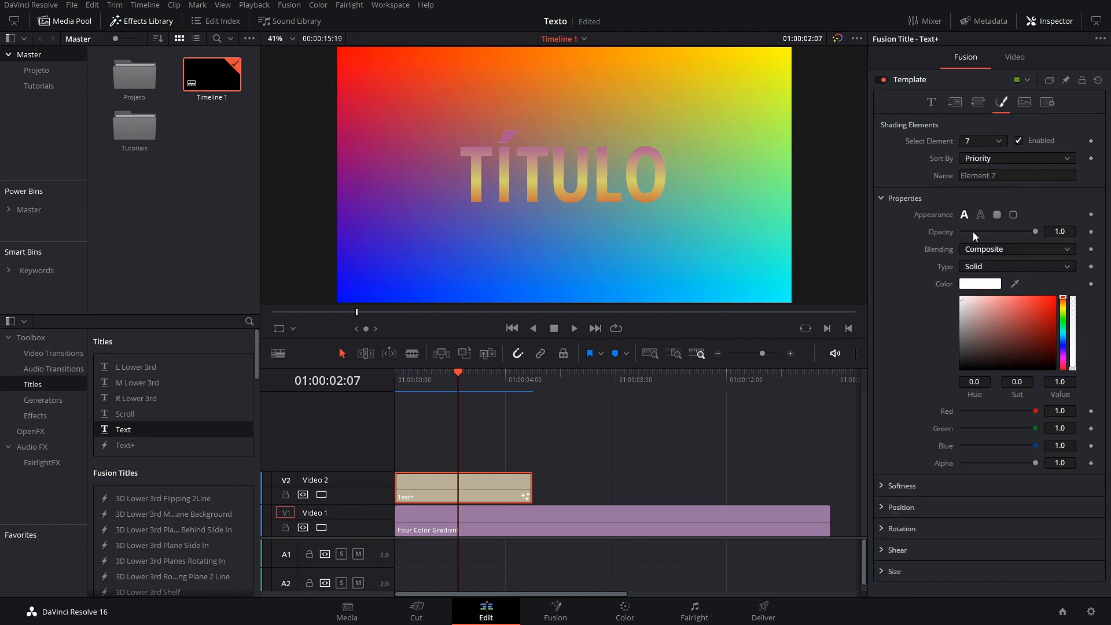
pyautogui.moveTo(963, 300)
pyautogui.mouseDown()
pyautogui.moveTo(966, 326)
pyautogui.moveTo(930, 280)
pyautogui.mouseUp()
pyautogui.click(882, 507)
pyautogui.moveTo(1061, 549); pyautogui.dragTo(1049, 549)
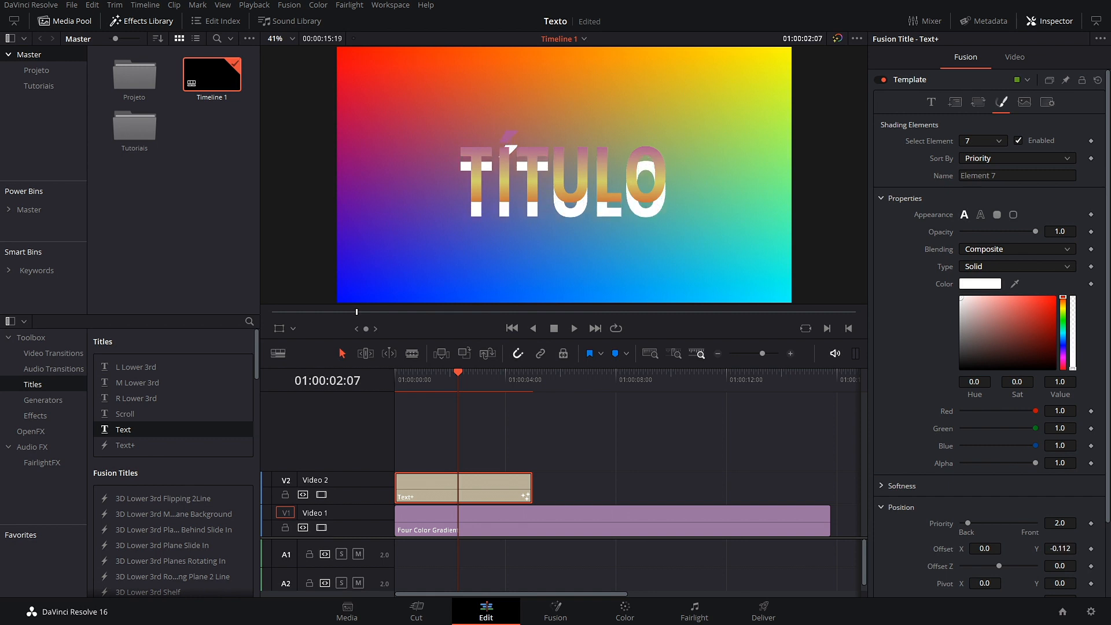
pyautogui.moveTo(978, 549); pyautogui.dragTo(998, 549)
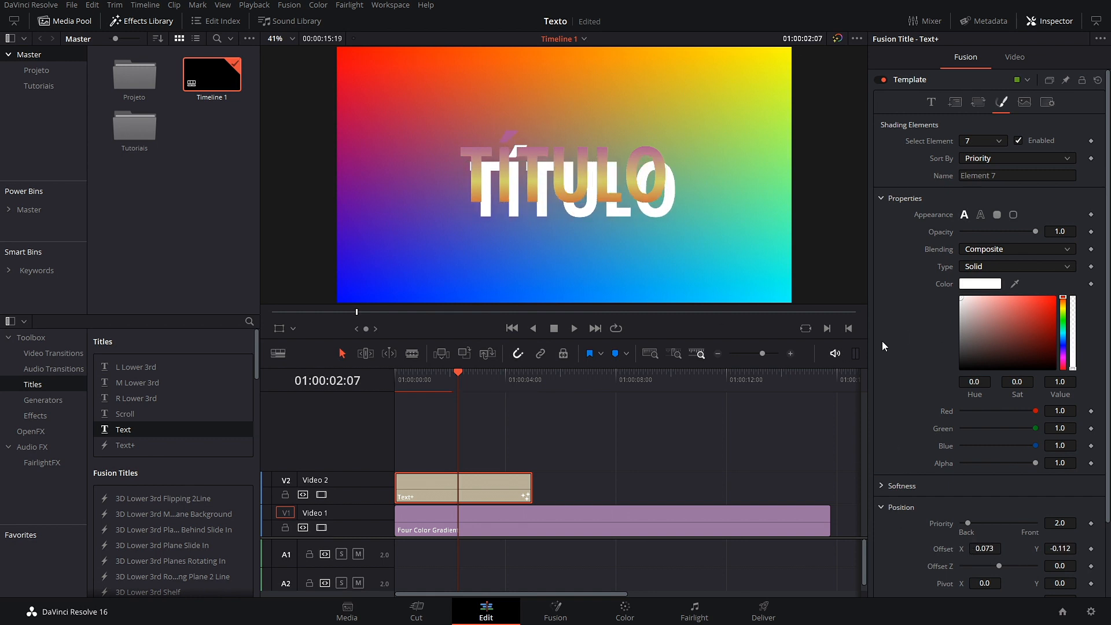
pyautogui.click(1018, 141)
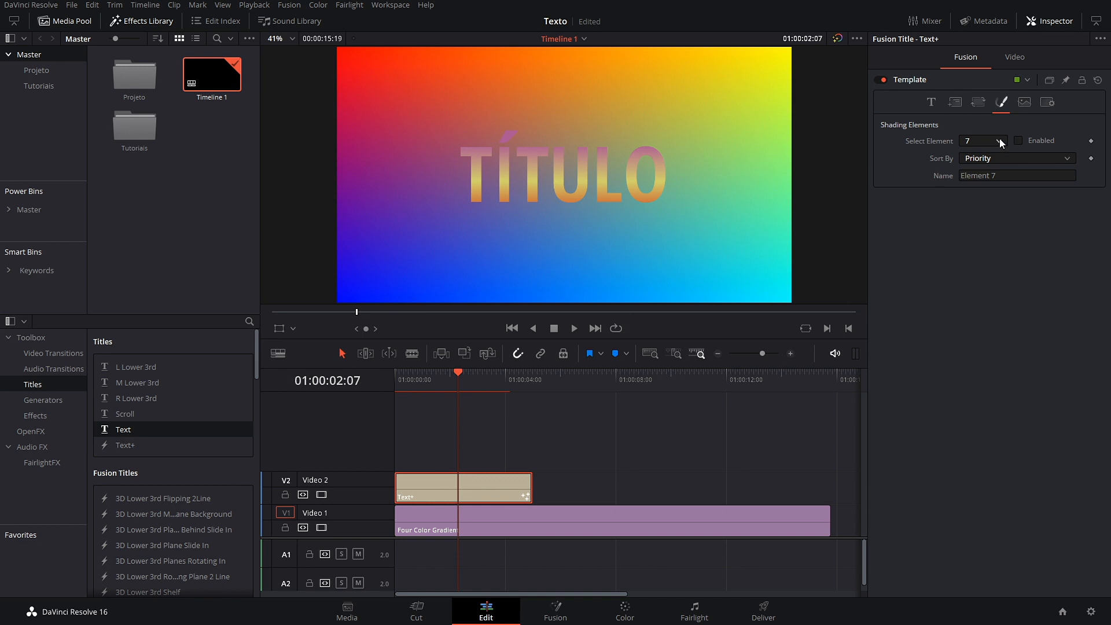
# Step: Reset the outline element 2's Y offset to 0, leave it disabled, and select Black Shadow
pyautogui.click(999, 142)
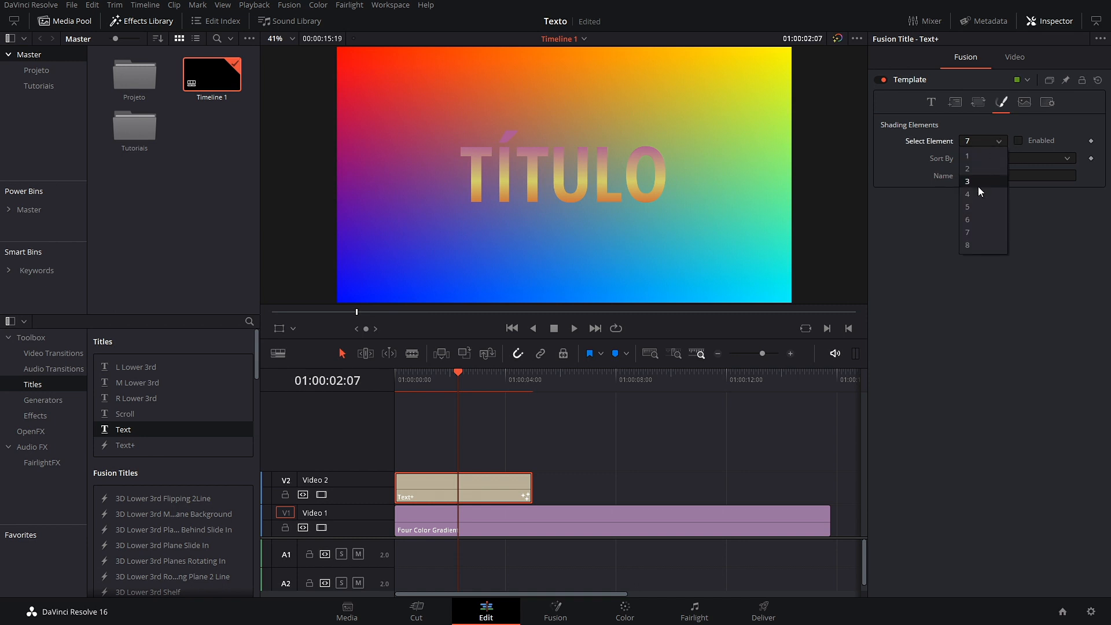
pyautogui.click(973, 169)
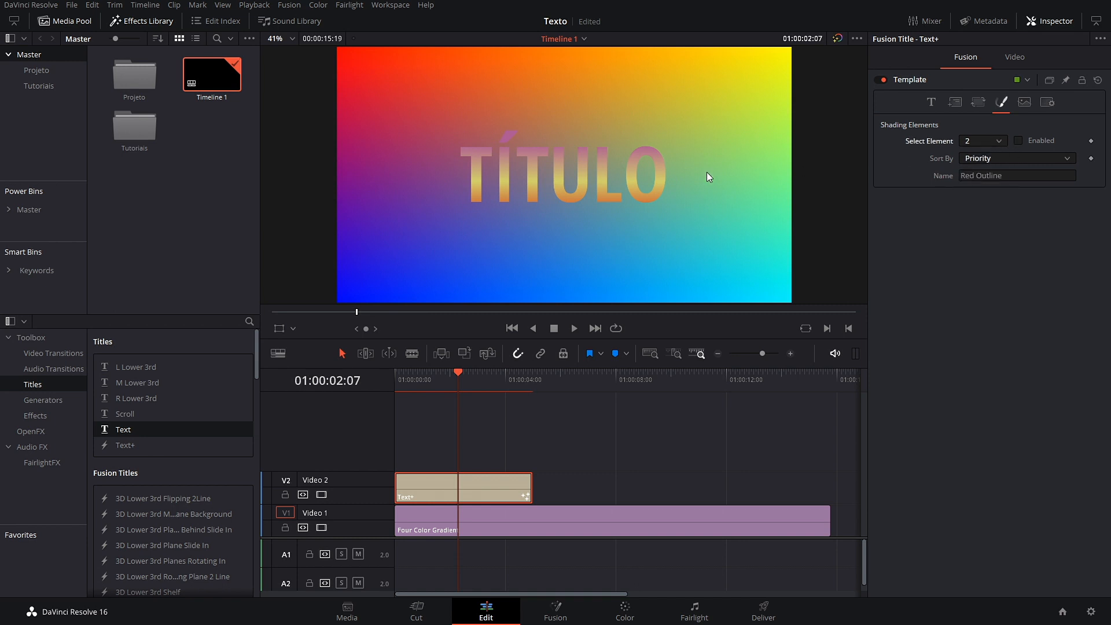
pyautogui.click(1019, 141)
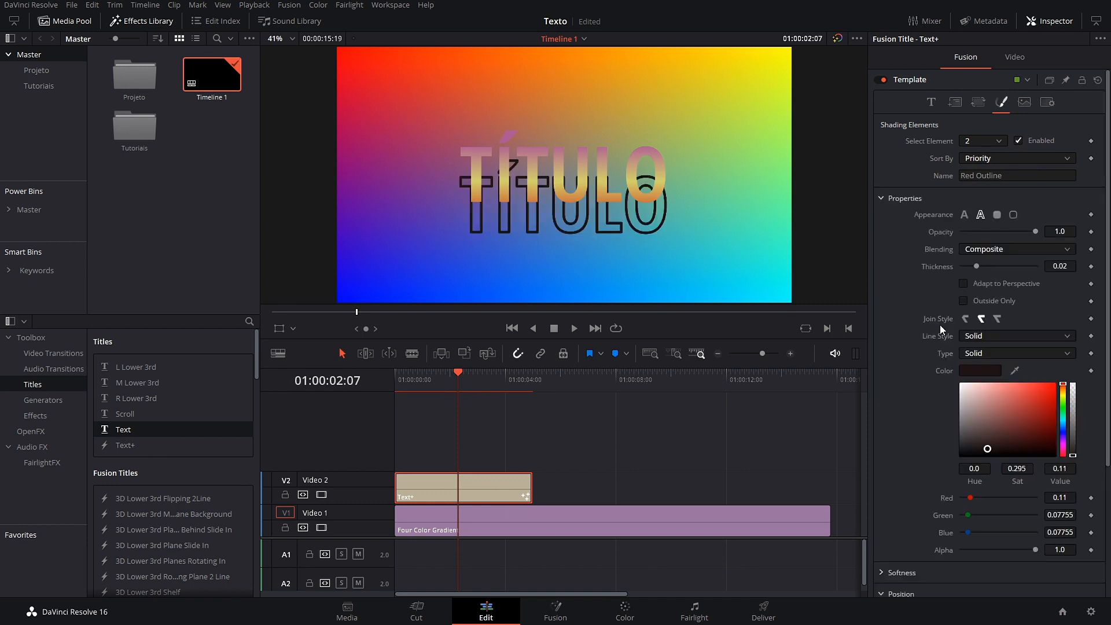
pyautogui.scroll(-3, 930, 399)
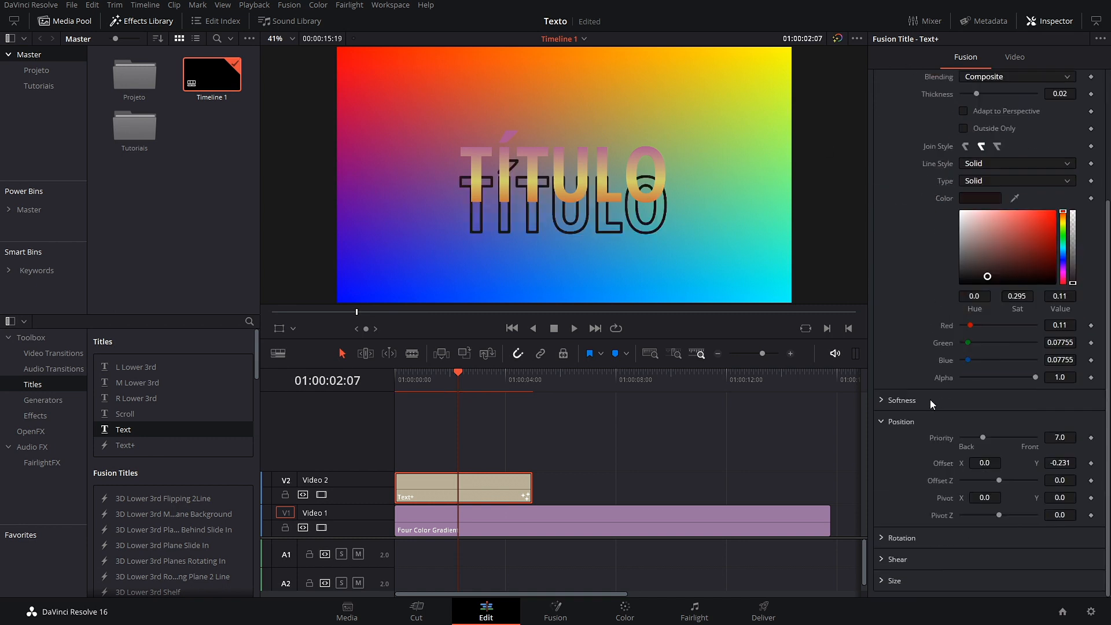
pyautogui.doubleClick(949, 463)
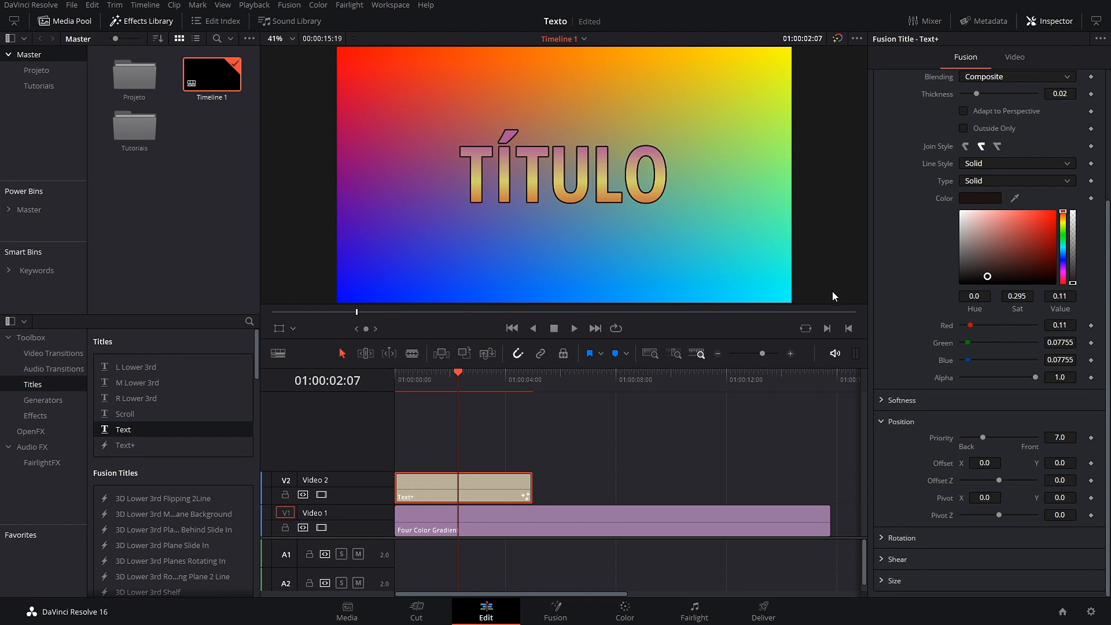
pyautogui.scroll(3, 944, 276)
pyautogui.click(1018, 140)
pyautogui.click(1000, 141)
pyautogui.click(985, 181)
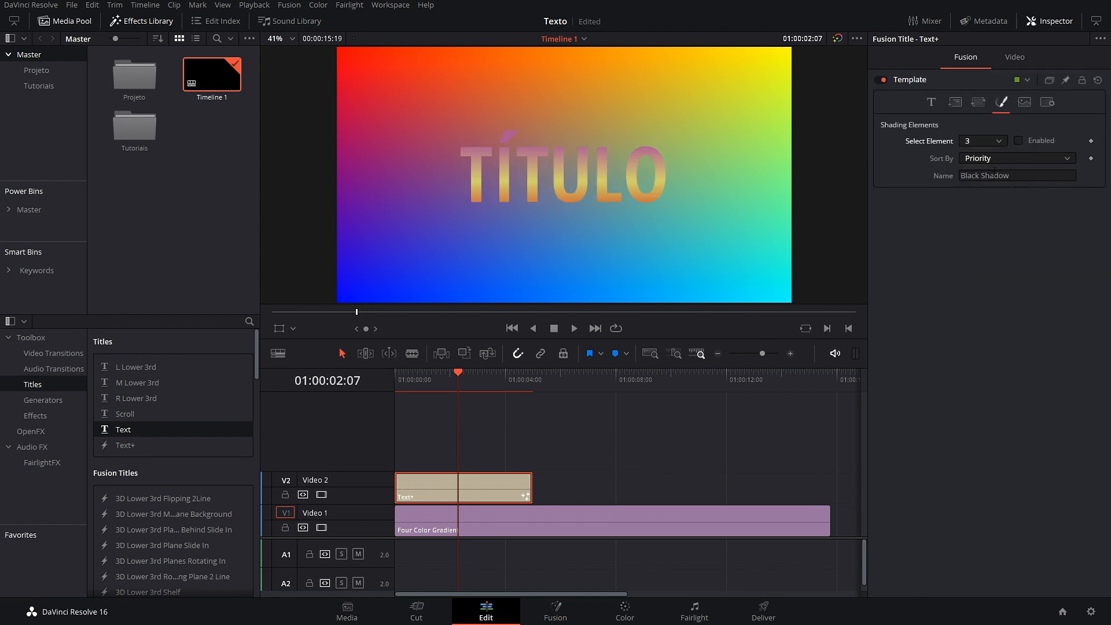
# Step: Enable Black Shadow with alpha about 0.5 and softness 10.24 × 10.71
pyautogui.click(1018, 141)
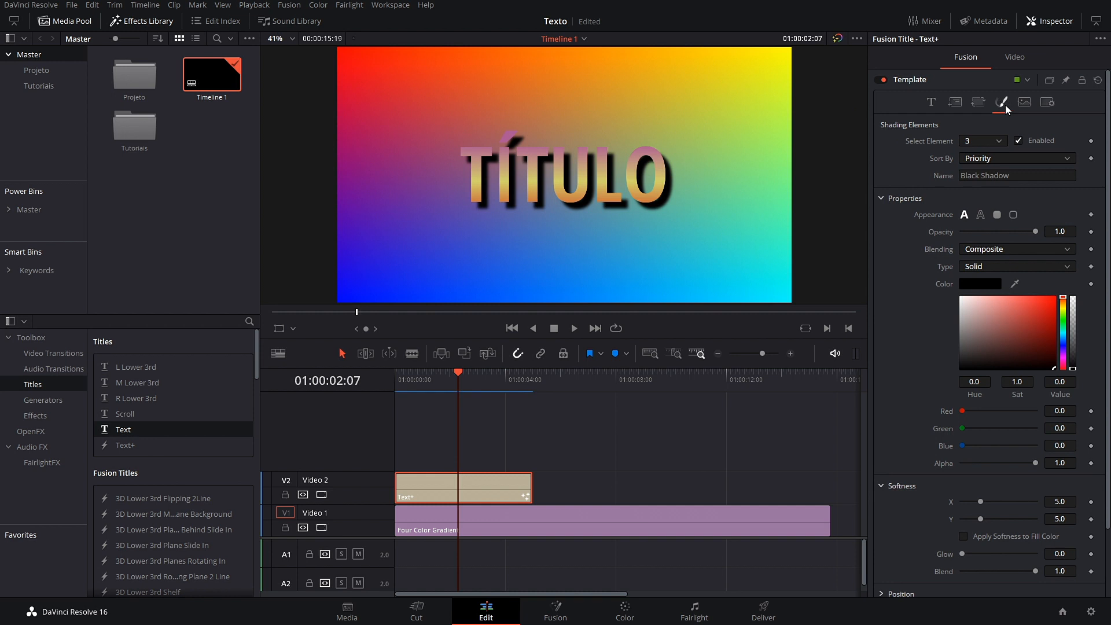
pyautogui.click(1000, 141)
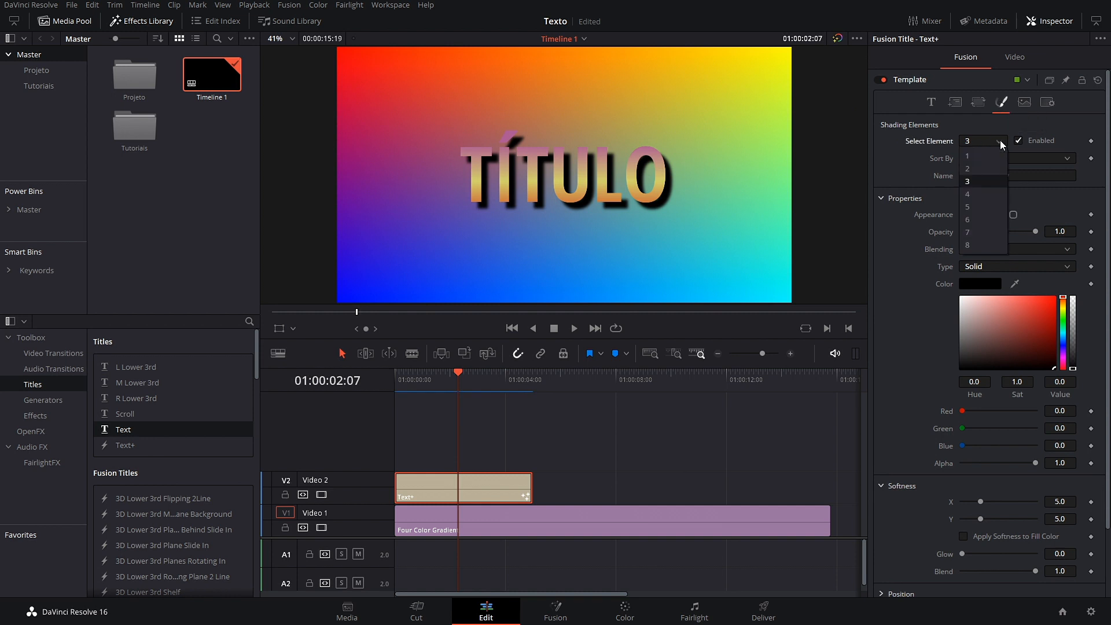
pyautogui.click(985, 182)
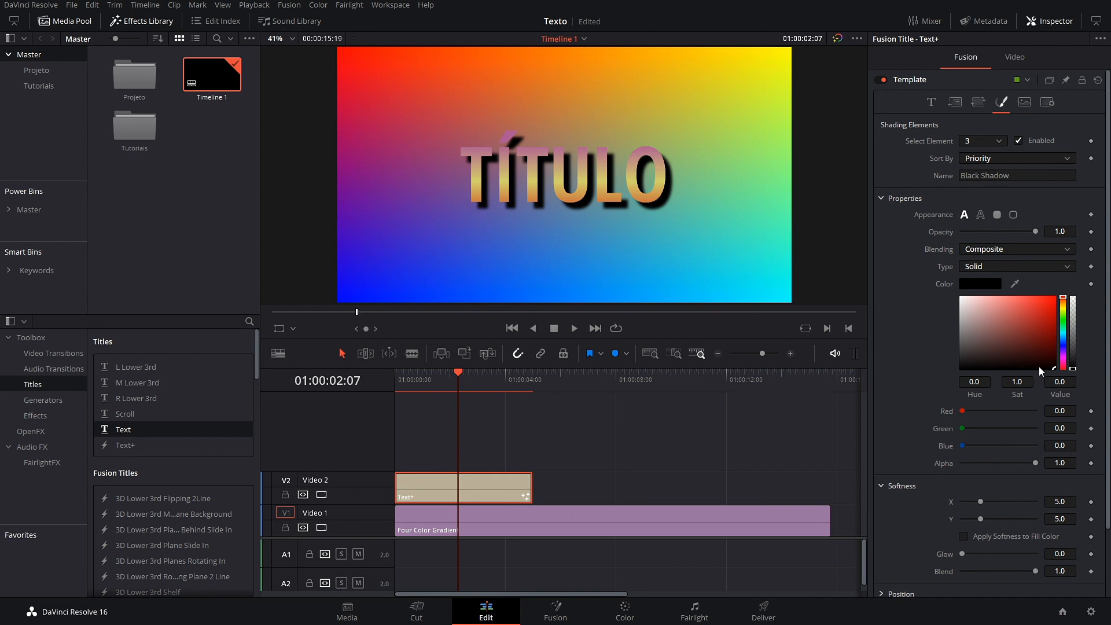
pyautogui.moveTo(1072, 369); pyautogui.dragTo(1074, 334)
pyautogui.scroll(-3, 900, 445)
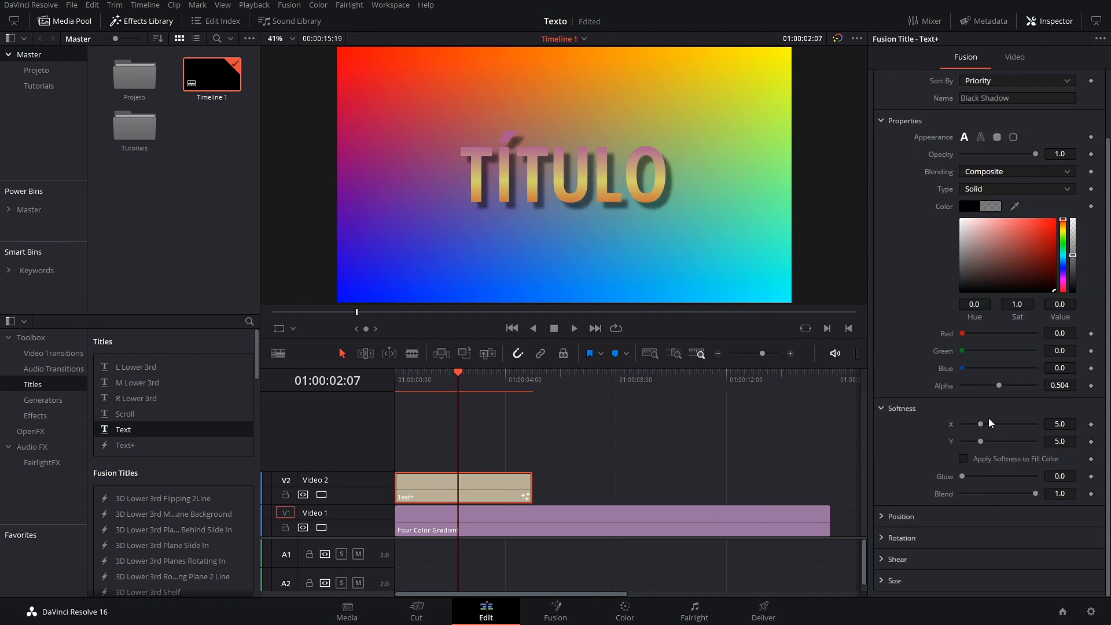
pyautogui.moveTo(982, 425); pyautogui.dragTo(1001, 424)
pyautogui.moveTo(980, 441); pyautogui.dragTo(1001, 441)
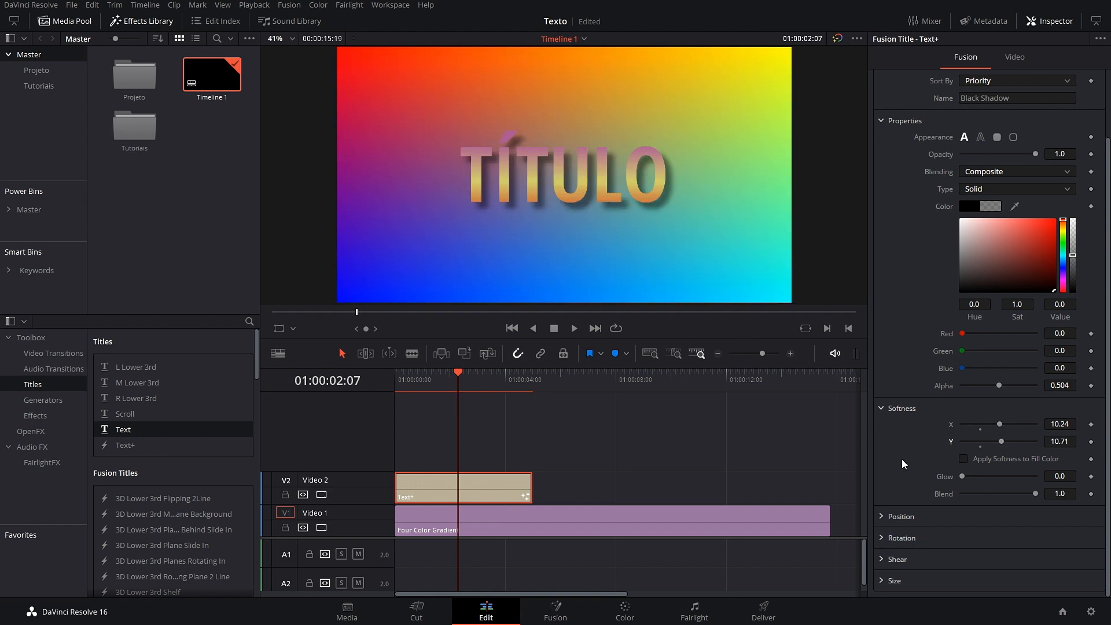
pyautogui.scroll(3, 914, 347)
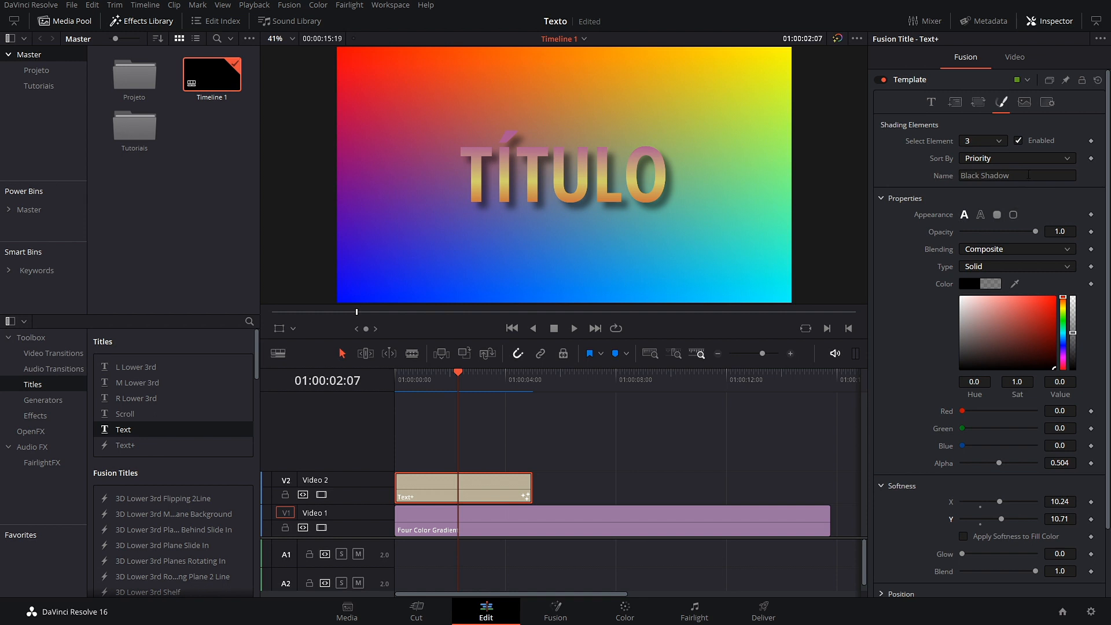
# Step: Review the Image and Settings tabs, disable the Black Shadow, and return to the timeline start
pyautogui.click(1025, 102)
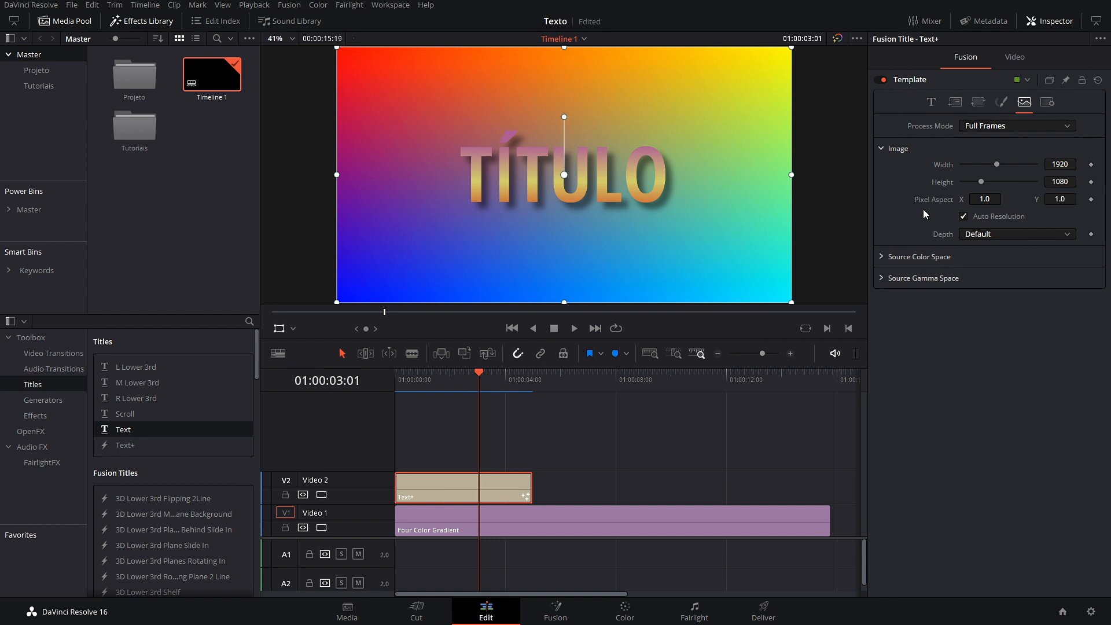
pyautogui.click(1046, 103)
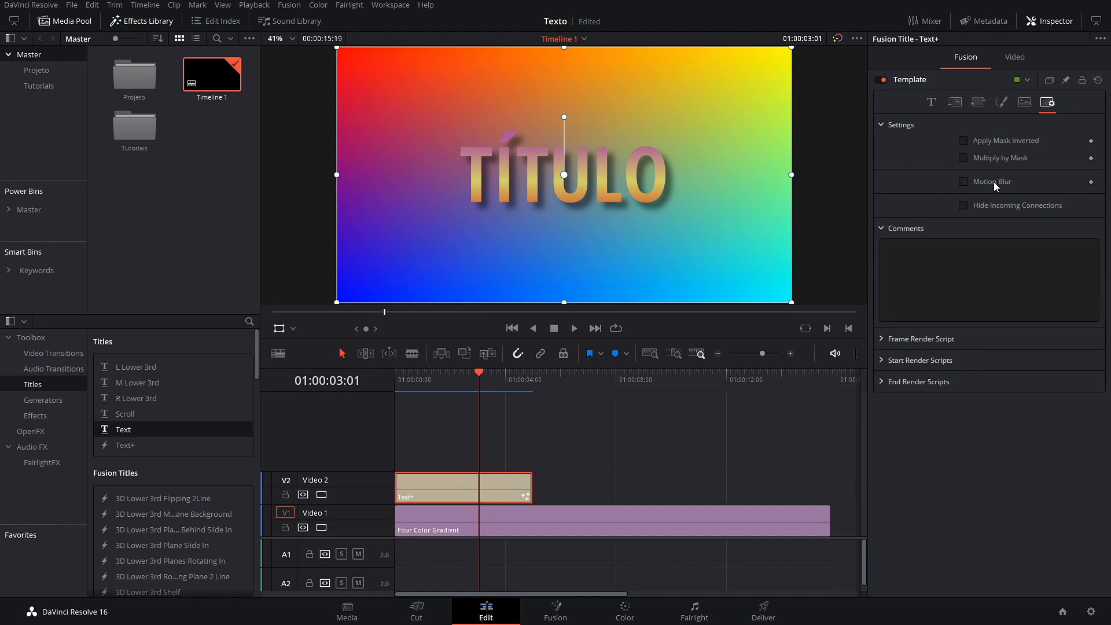
pyautogui.click(1001, 102)
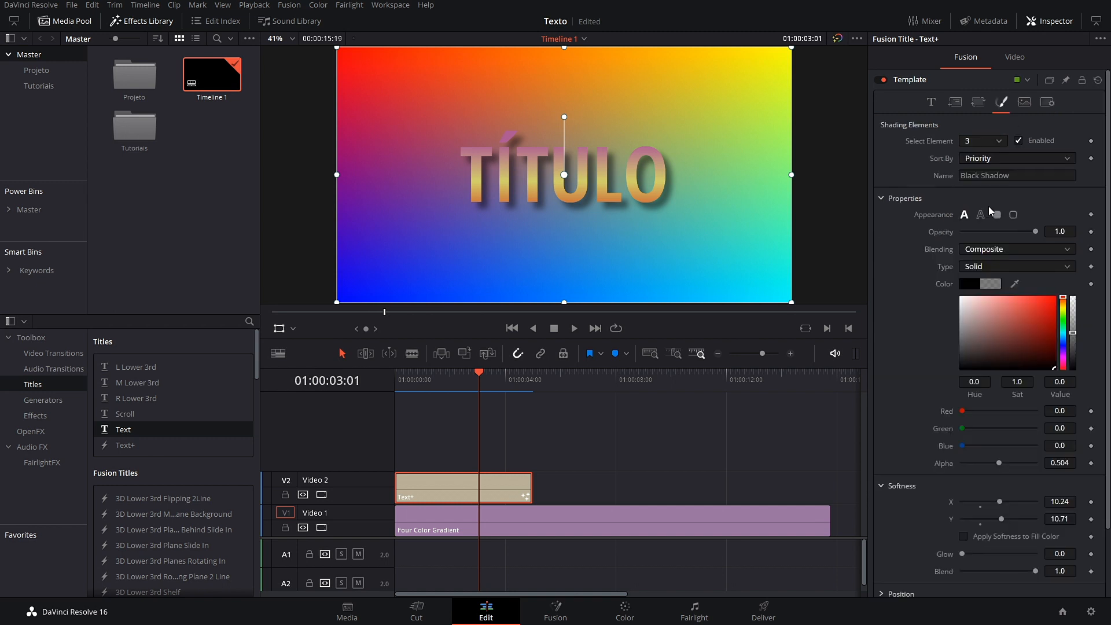
pyautogui.click(1018, 141)
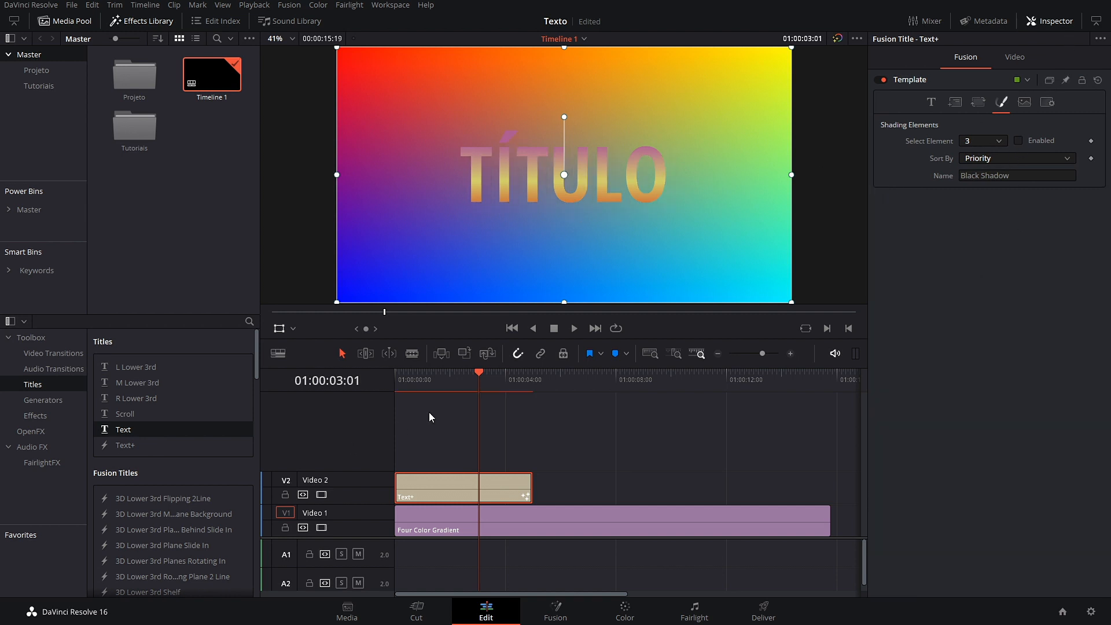
pyautogui.moveTo(470, 381); pyautogui.dragTo(356, 398)
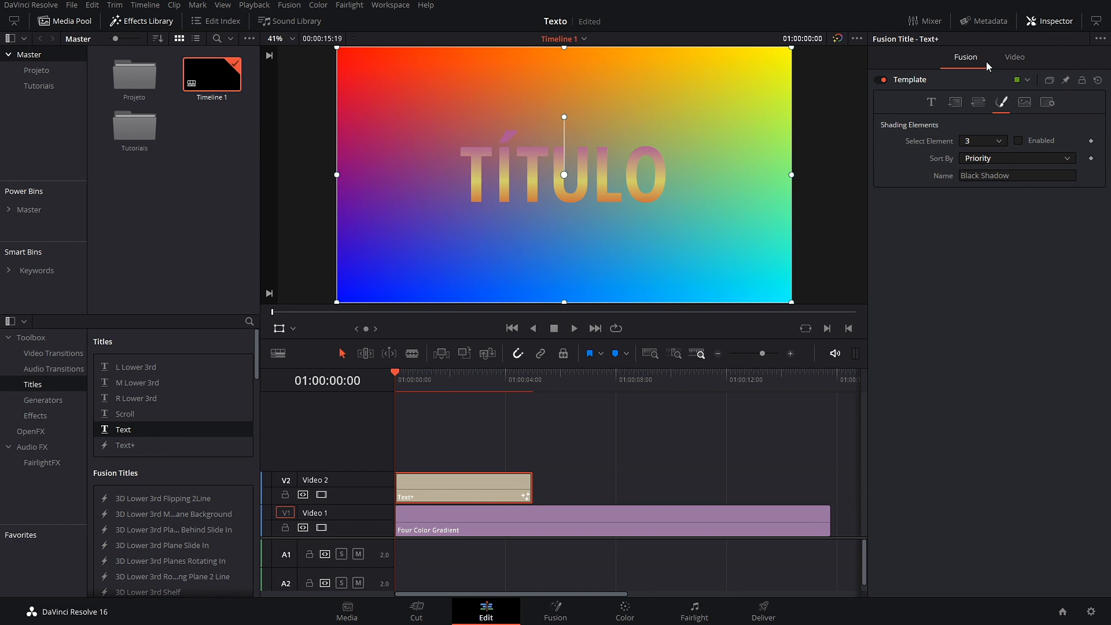
# Step: Keyframe Center X at -0.307 at the start and about 0.5 half a second later
pyautogui.click(931, 102)
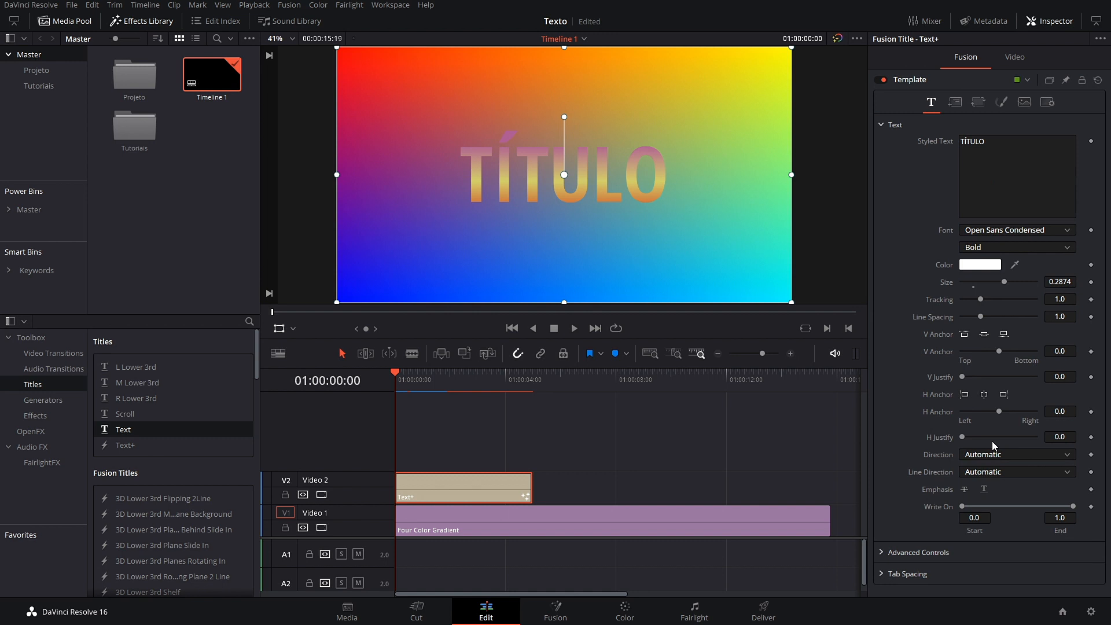
pyautogui.click(955, 102)
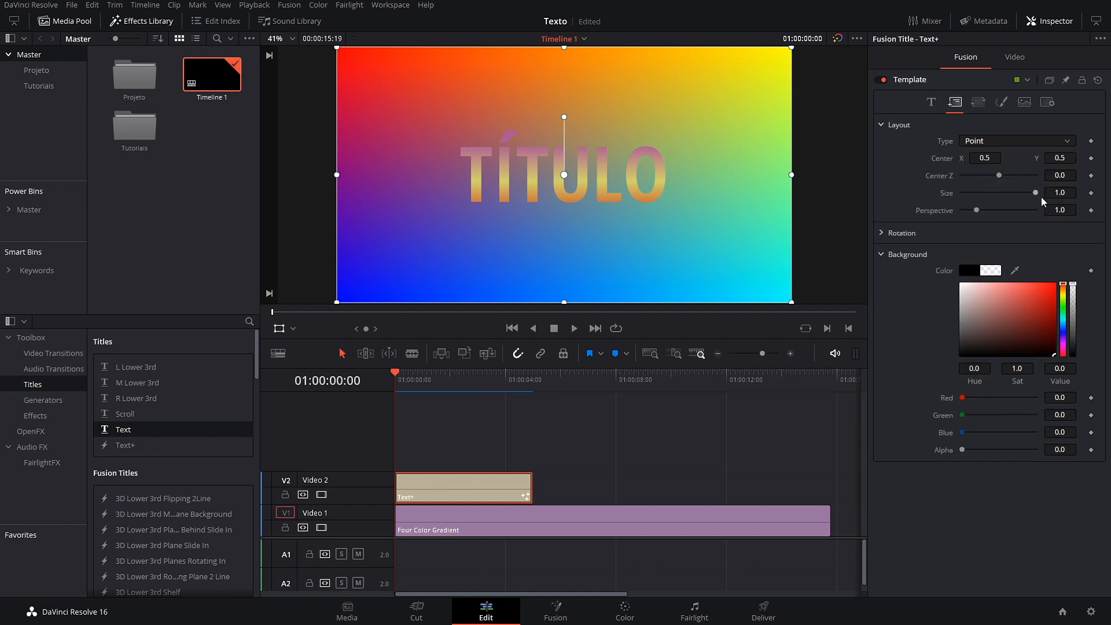
pyautogui.click(1091, 158)
pyautogui.click(985, 157)
pyautogui.moveTo(985, 157); pyautogui.dragTo(518, 157)
pyautogui.moveTo(412, 382)
pyautogui.mouseDown()
pyautogui.moveTo(443, 382)
pyautogui.moveTo(413, 389)
pyautogui.mouseUp()
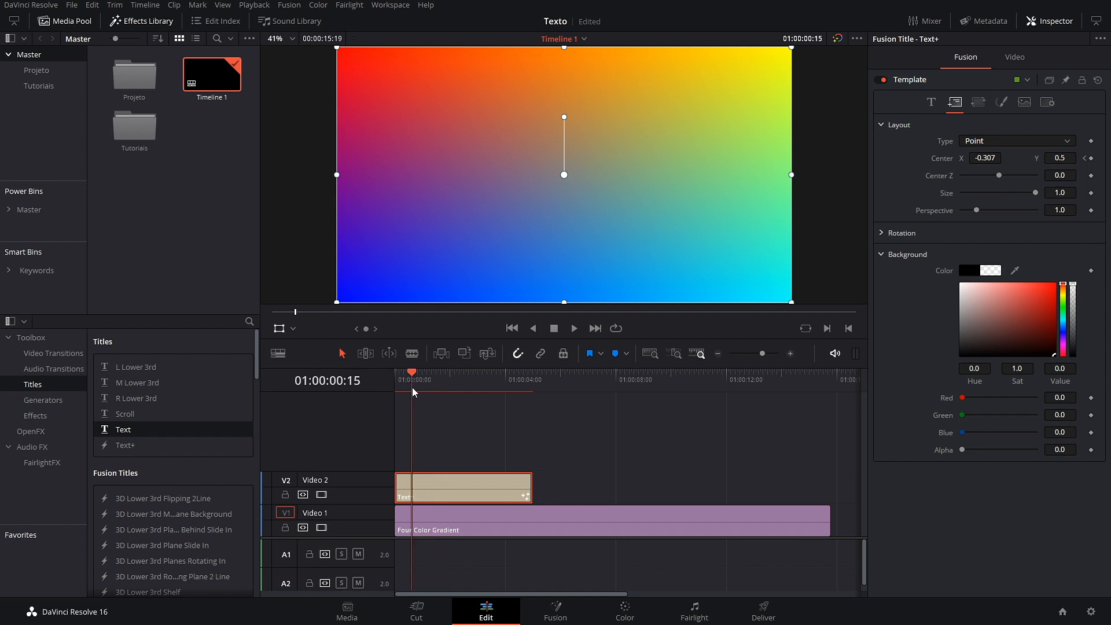
pyautogui.moveTo(986, 158); pyautogui.dragTo(1105, 155)
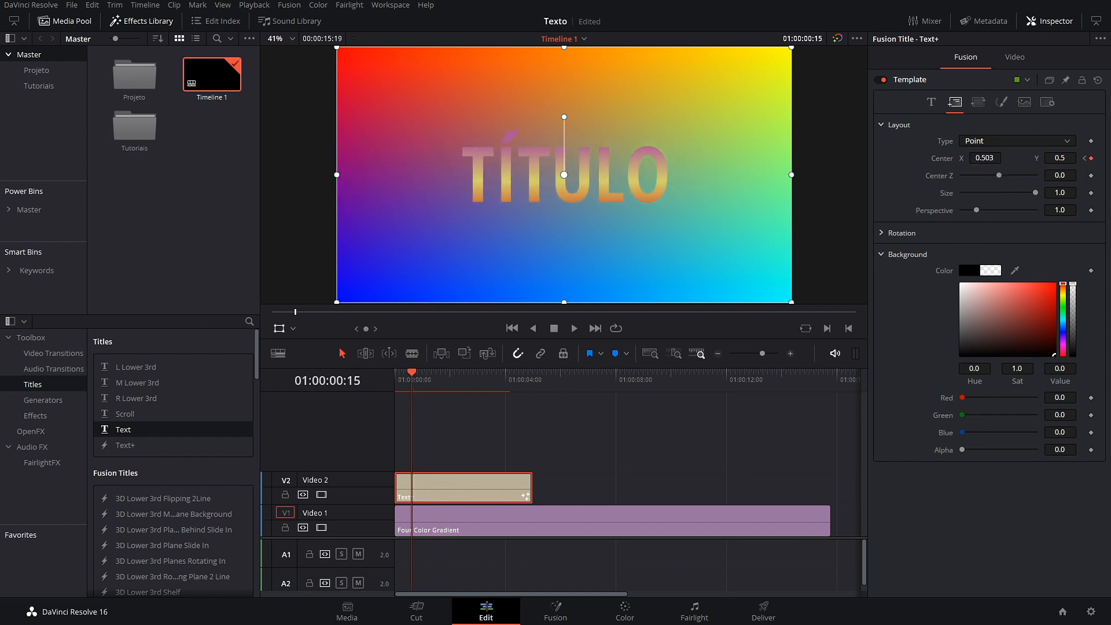
# Step: Scrub through the title clip and play back the slide-in animation from the start
pyautogui.moveTo(410, 369); pyautogui.dragTo(497, 388)
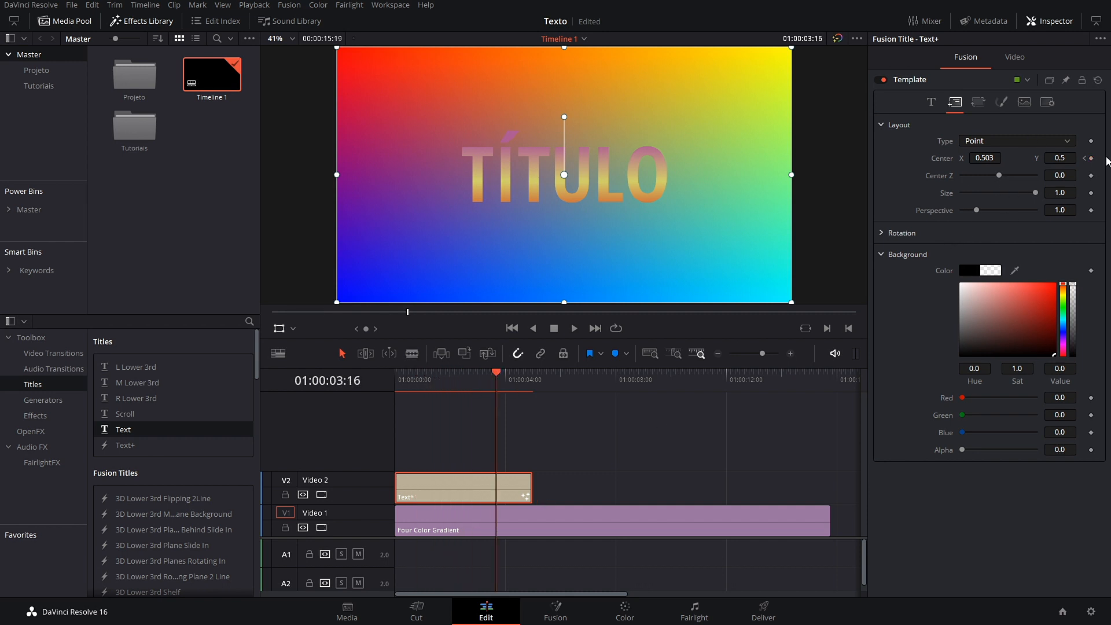
pyautogui.moveTo(500, 376); pyautogui.dragTo(533, 380)
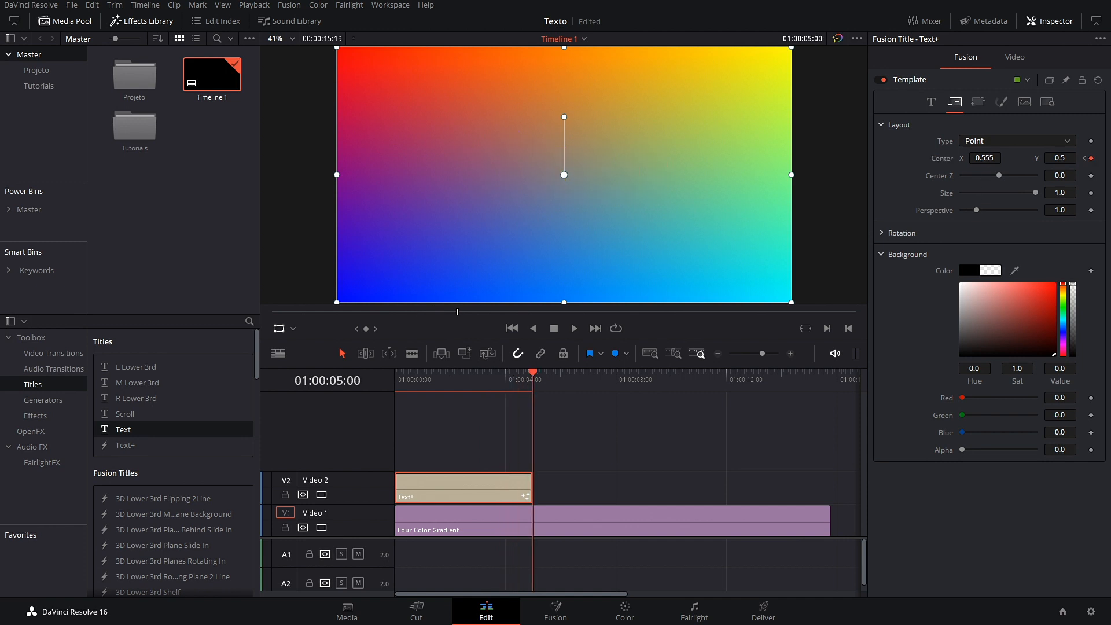
pyautogui.moveTo(521, 380); pyautogui.dragTo(428, 379)
pyautogui.press('Home')
pyautogui.click(575, 328)
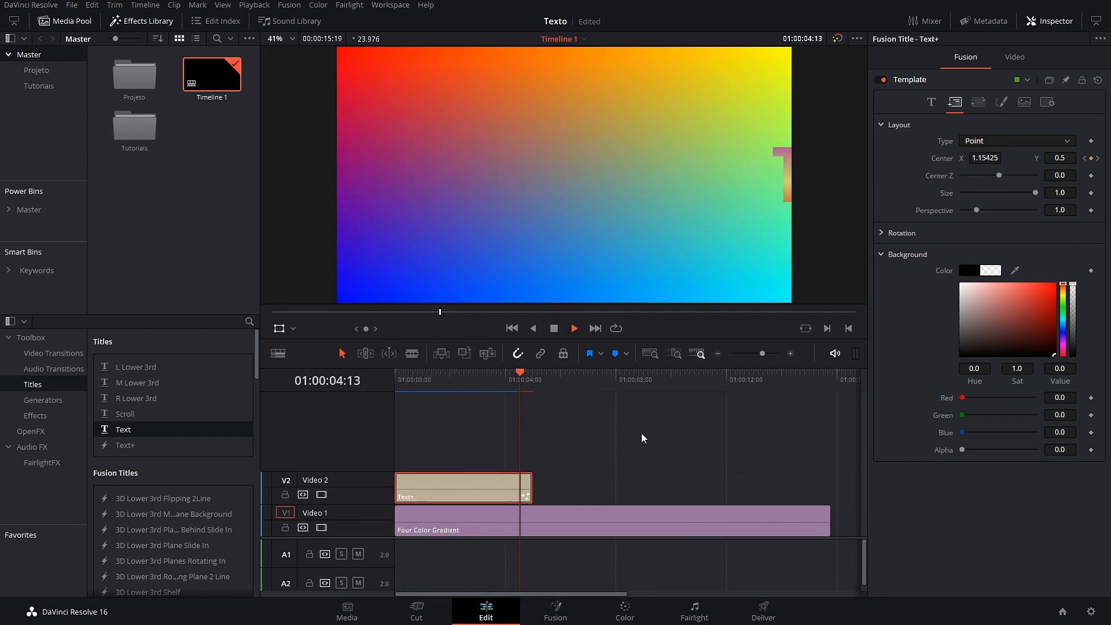
pyautogui.click(449, 385)
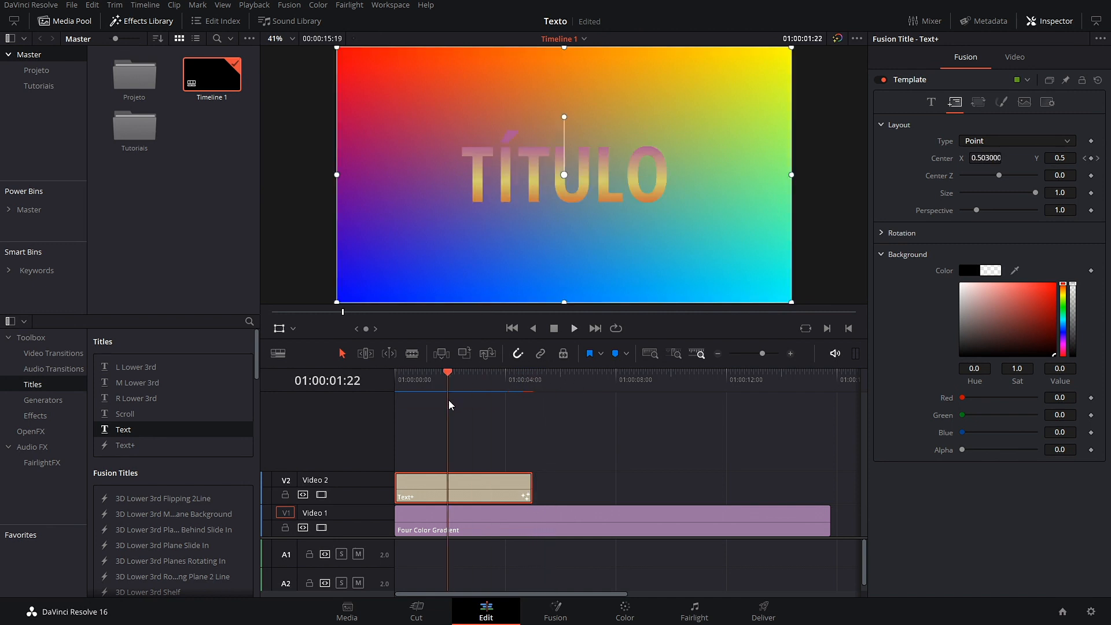
pyautogui.click(554, 329)
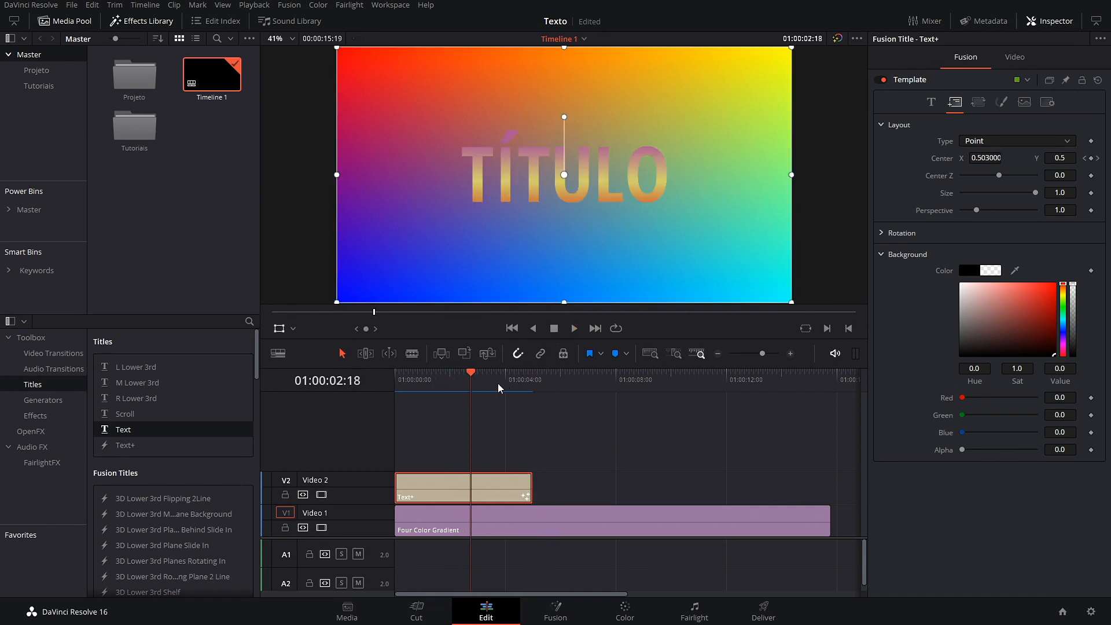
pyautogui.moveTo(466, 382); pyautogui.dragTo(439, 386)
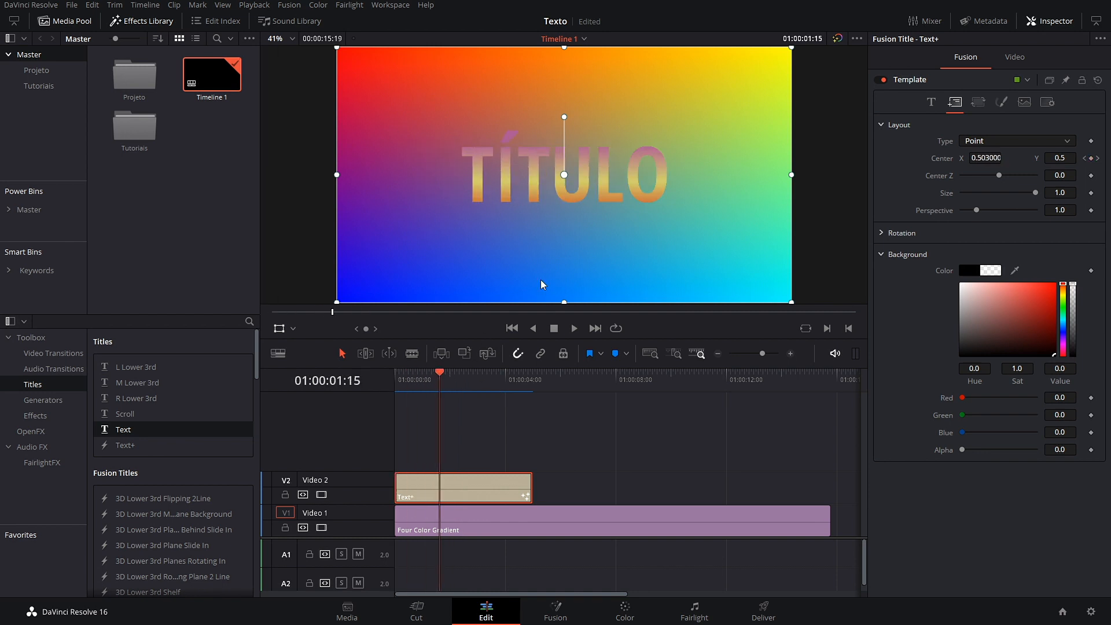
# Step: Turn on motion blur for the title in the Inspector's Settings tab
pyautogui.click(1023, 57)
pyautogui.click(966, 57)
pyautogui.click(1048, 104)
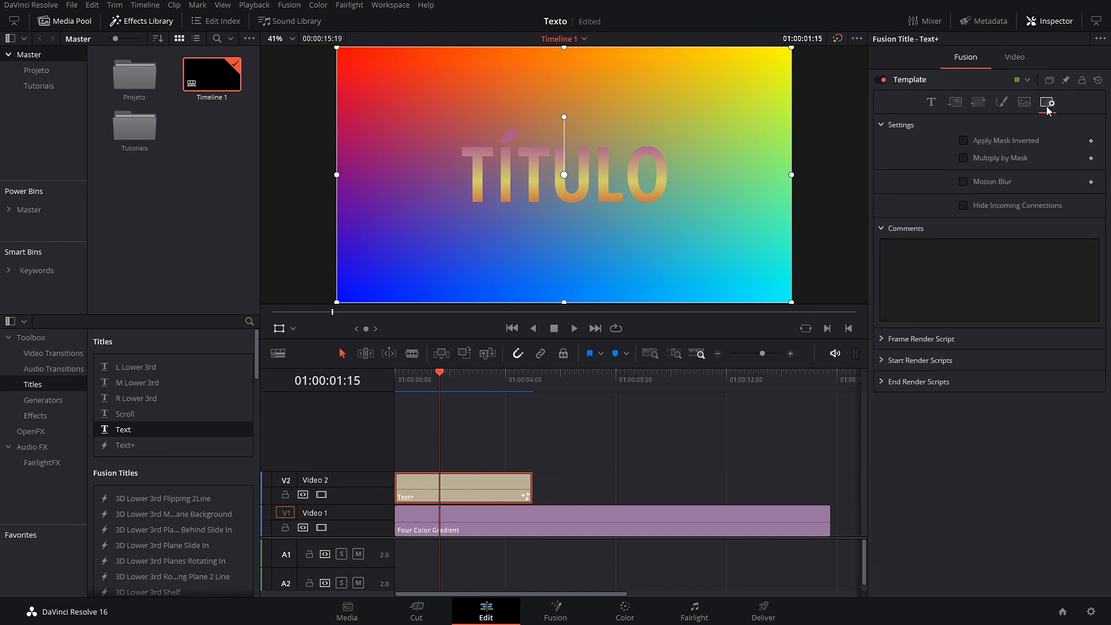
pyautogui.click(964, 182)
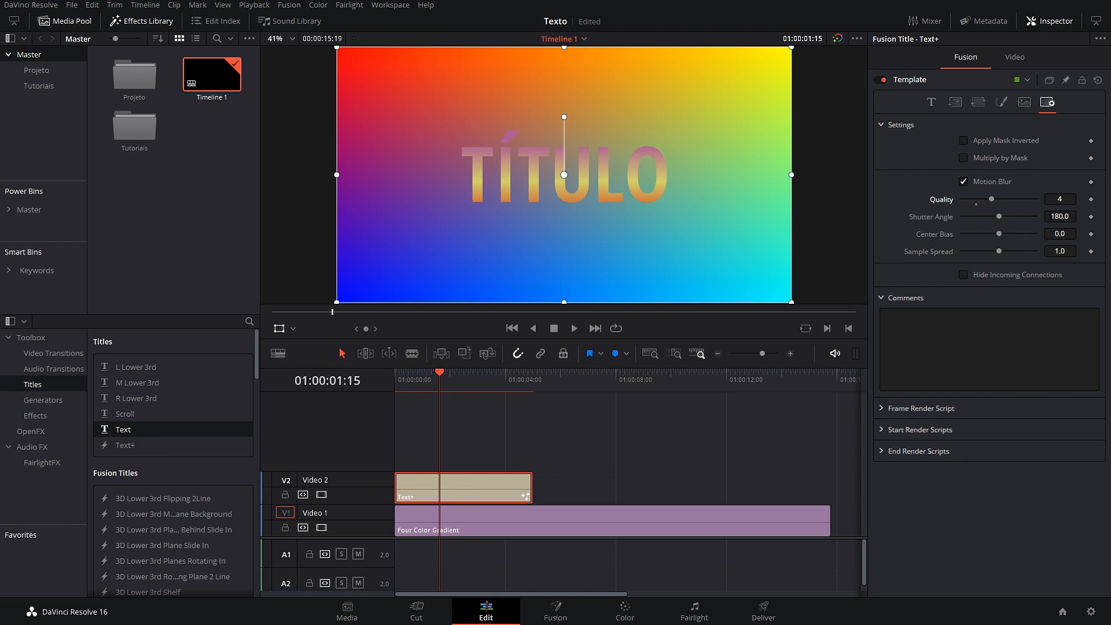
pyautogui.click(1060, 216)
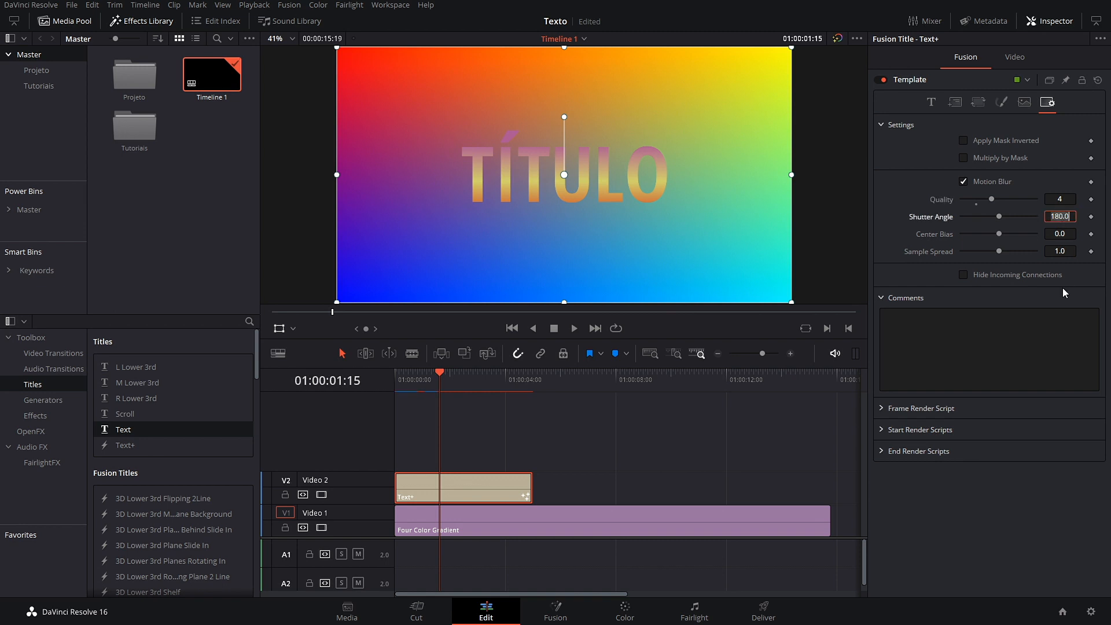
# Step: Set the motion blur Shutter Angle to 300 and replay the blurred slide-in
pyautogui.moveTo(437, 375); pyautogui.dragTo(394, 380)
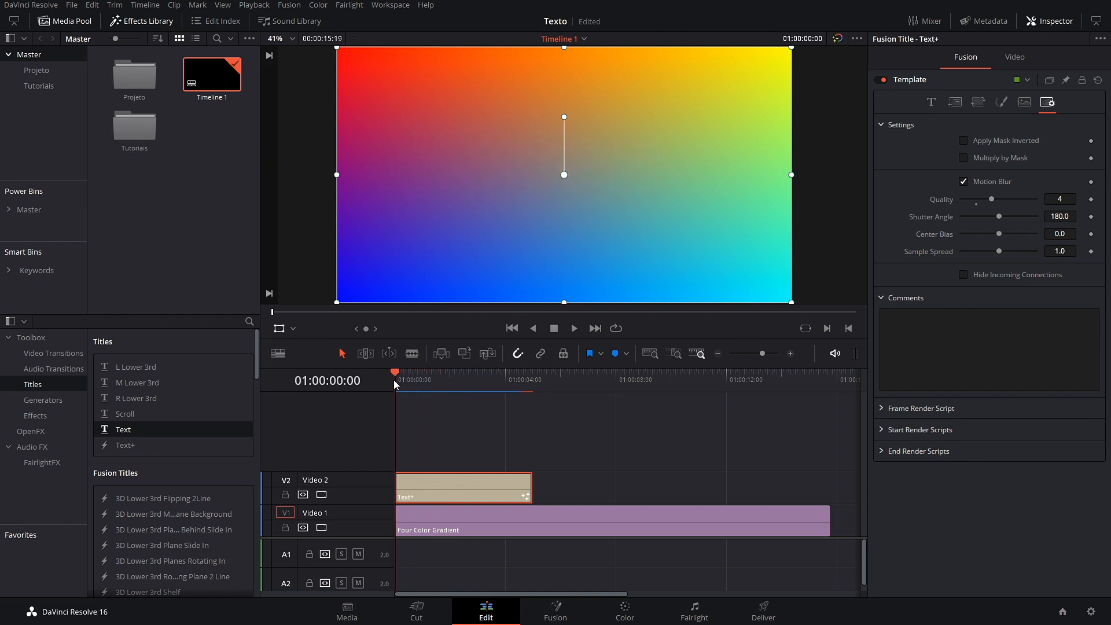
pyautogui.click(569, 329)
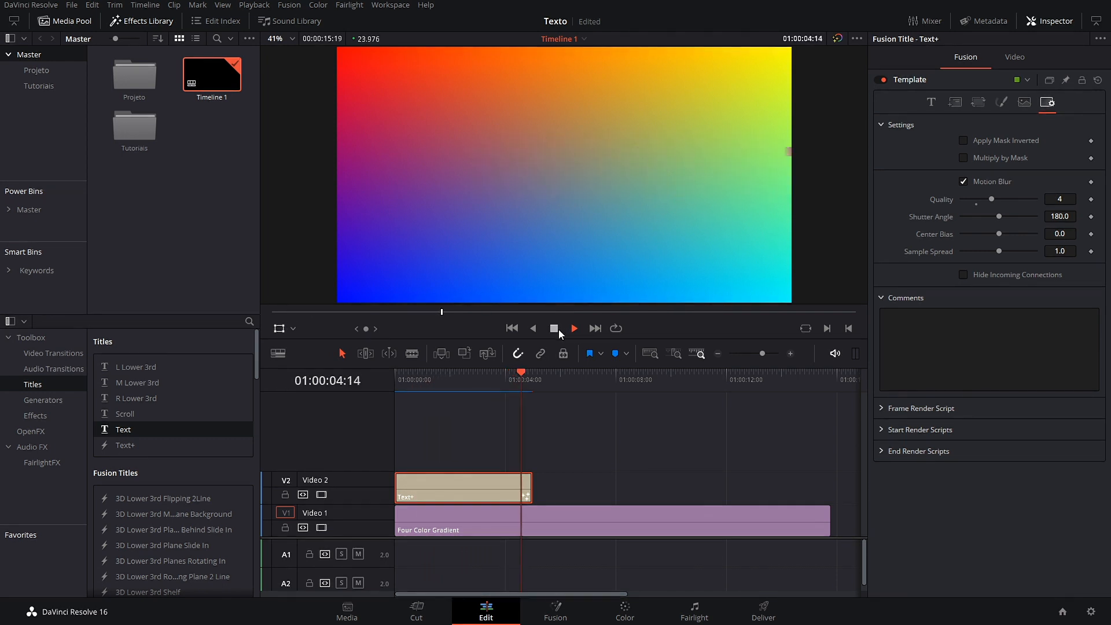
pyautogui.click(458, 377)
pyautogui.click(554, 328)
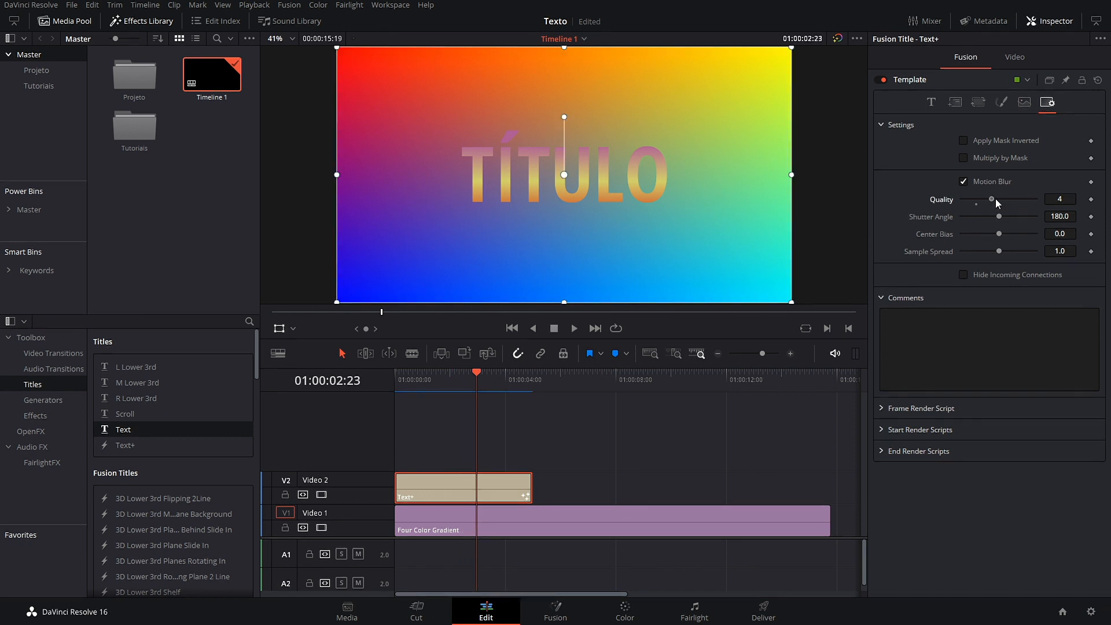
pyautogui.click(1067, 218)
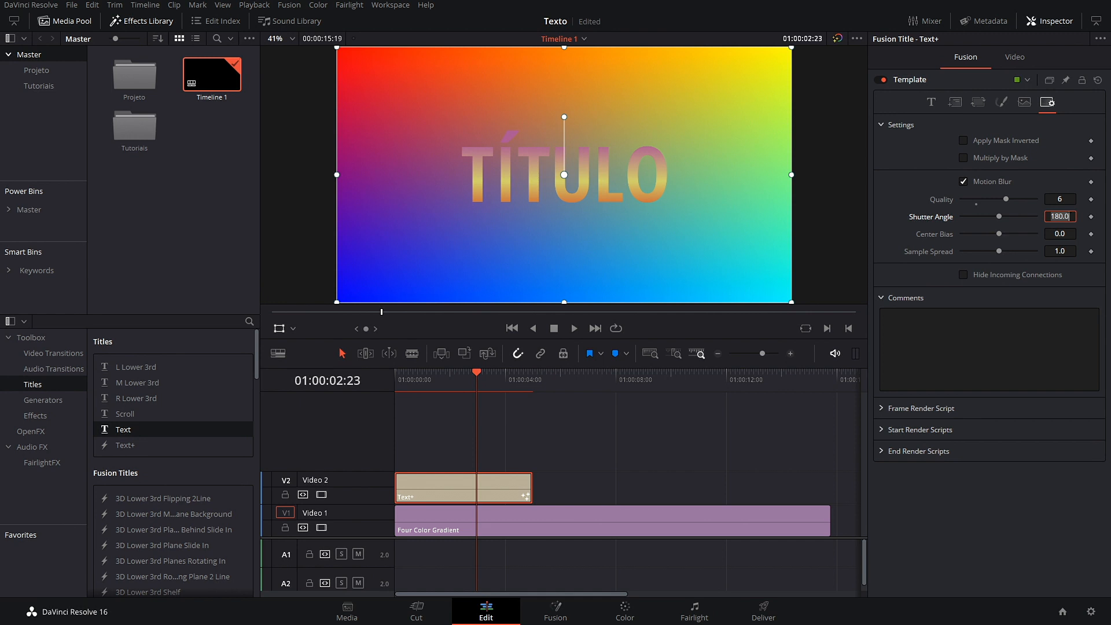
pyautogui.write('300')
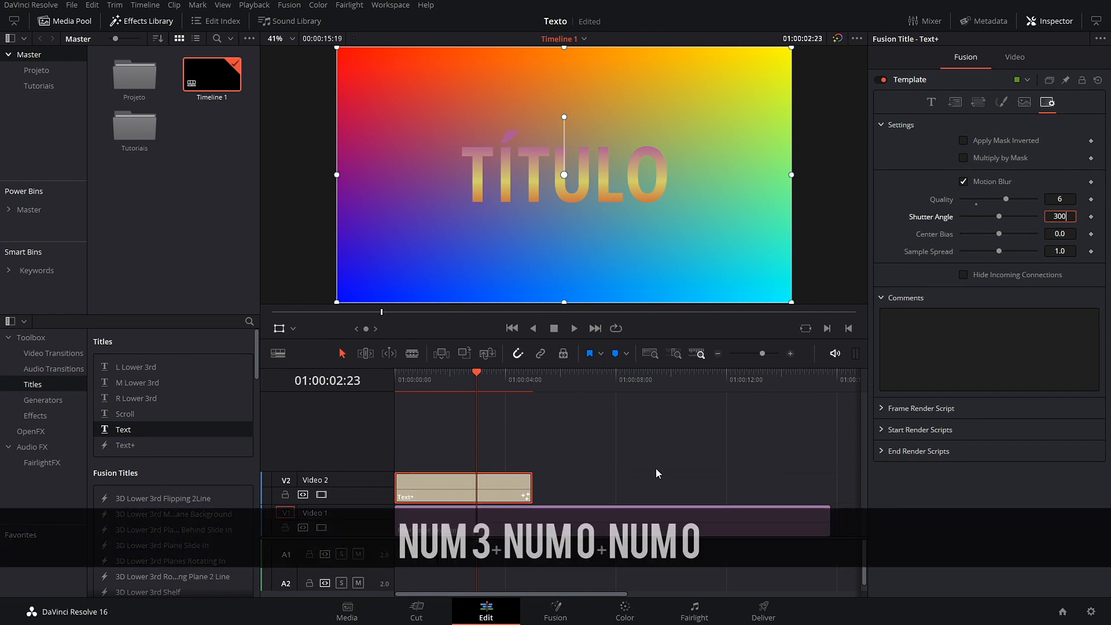
pyautogui.click(636, 470)
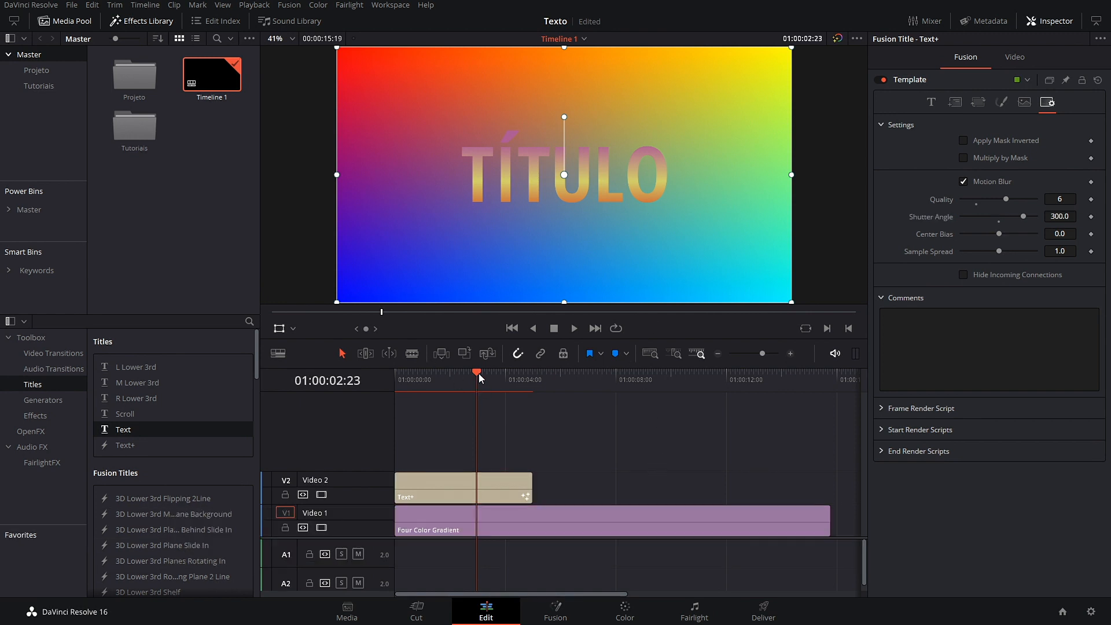
pyautogui.moveTo(478, 374); pyautogui.dragTo(384, 387)
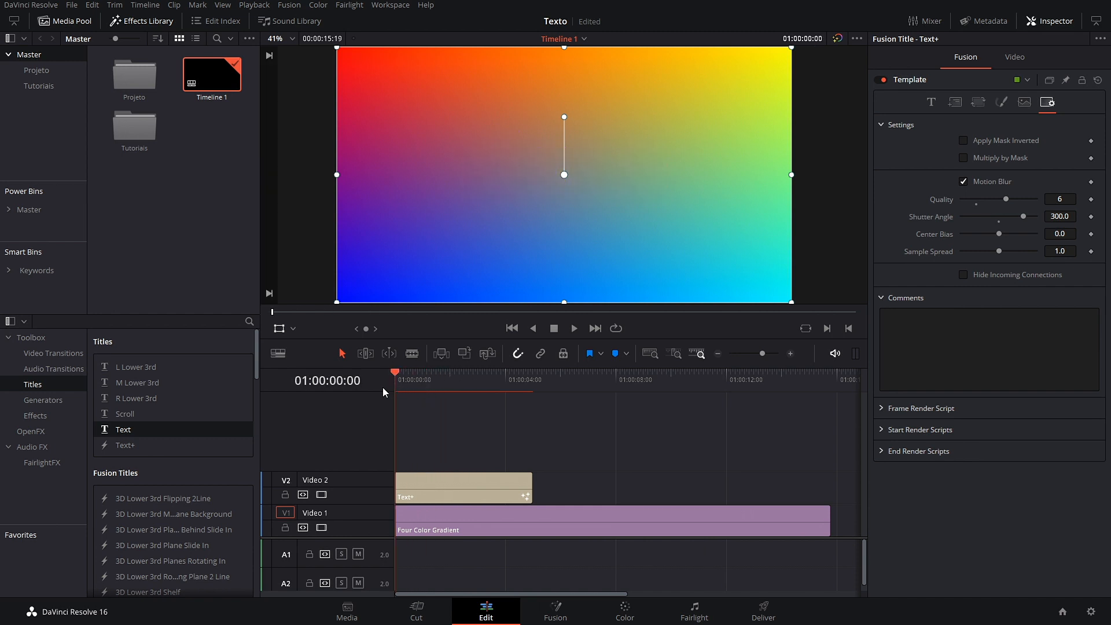
pyautogui.click(575, 329)
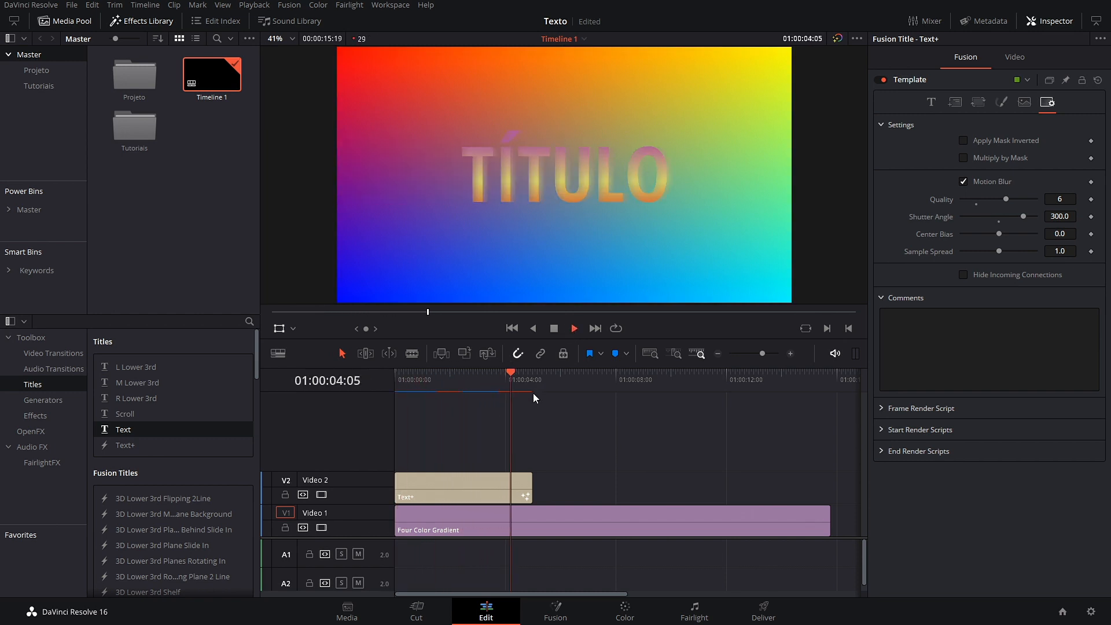
# Step: Play the timeline from the start to review the Text+ title animation
pyautogui.click(561, 374)
pyautogui.moveTo(561, 374); pyautogui.dragTo(396, 384)
pyautogui.press('space')
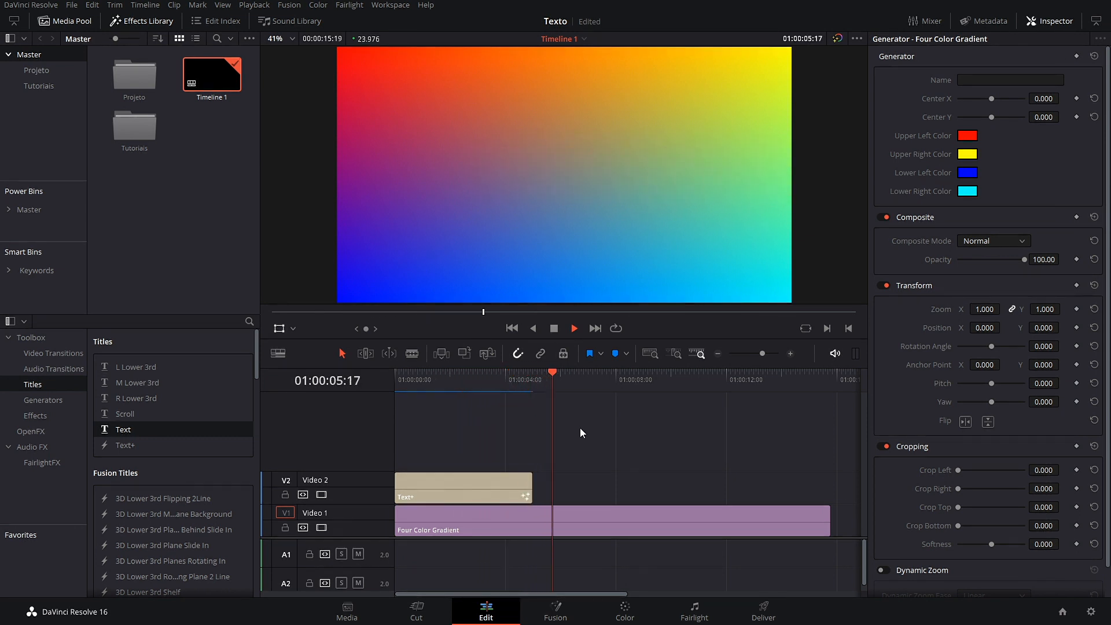
pyautogui.press('space')
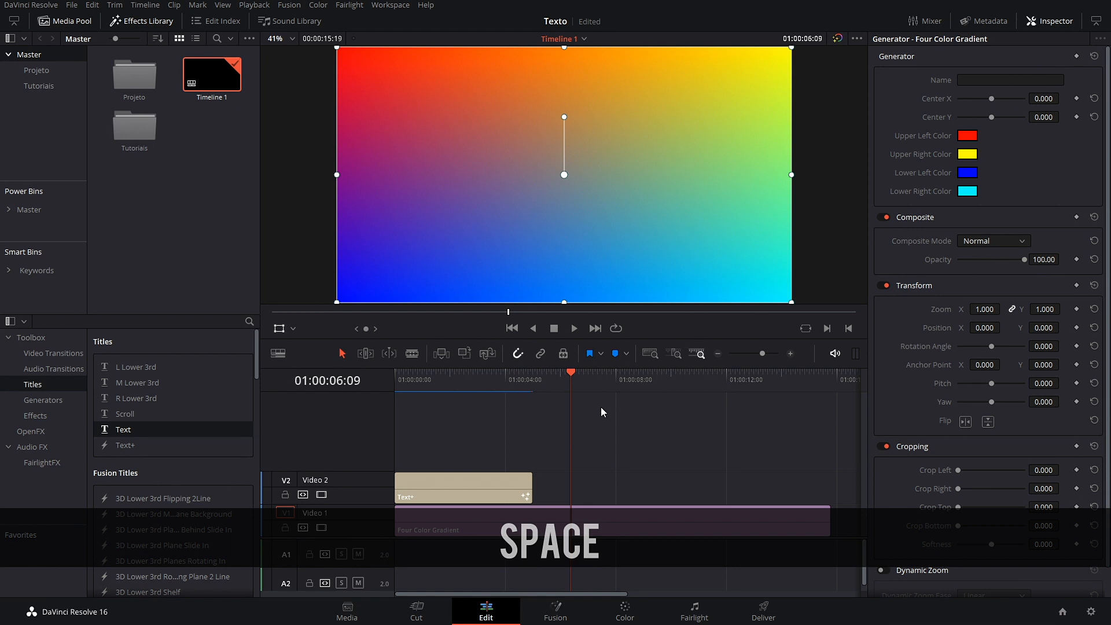
pyautogui.moveTo(571, 374); pyautogui.dragTo(457, 434)
# Step: Delete the Text+ clip and place a plain Text title on Video 2 at the playhead
pyautogui.press('BackSpace')
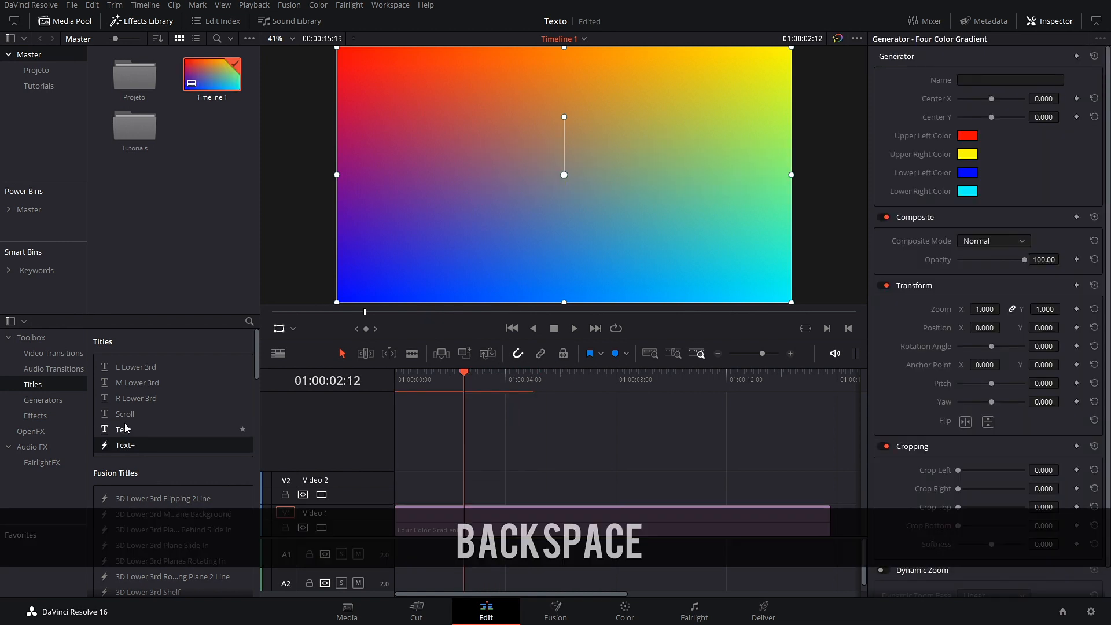
pyautogui.moveTo(124, 430); pyautogui.dragTo(404, 494)
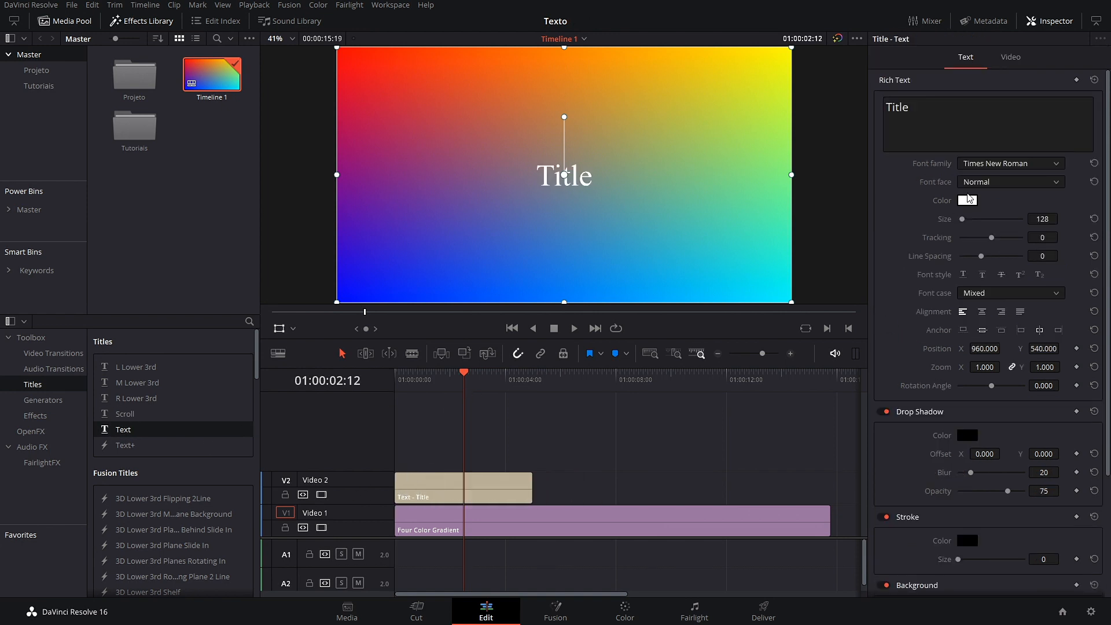
pyautogui.click(472, 502)
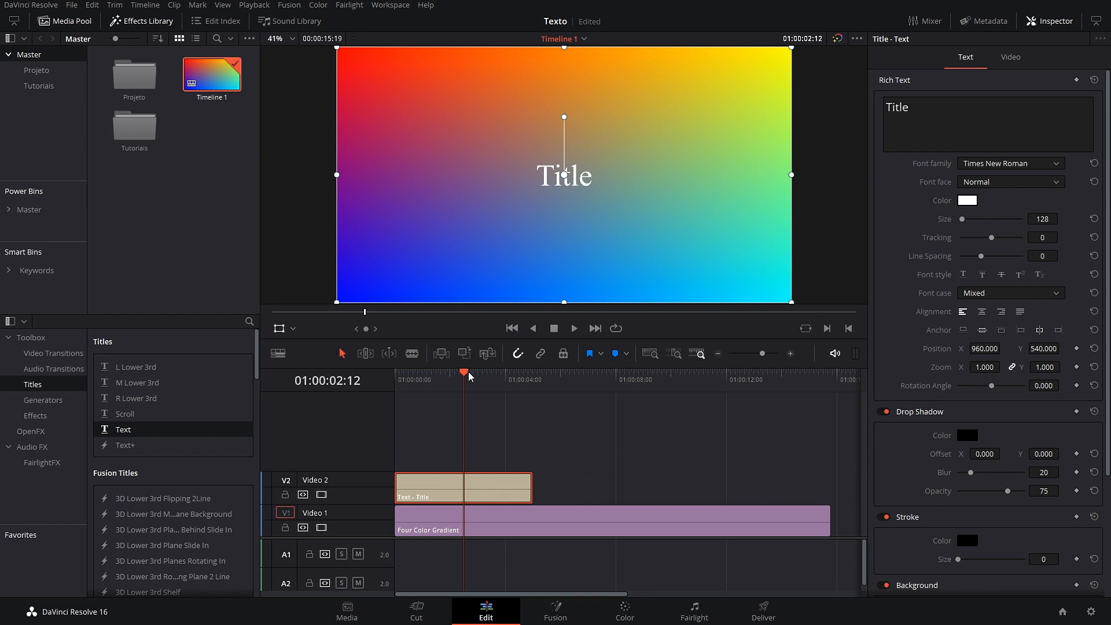
pyautogui.moveTo(466, 375); pyautogui.dragTo(463, 375)
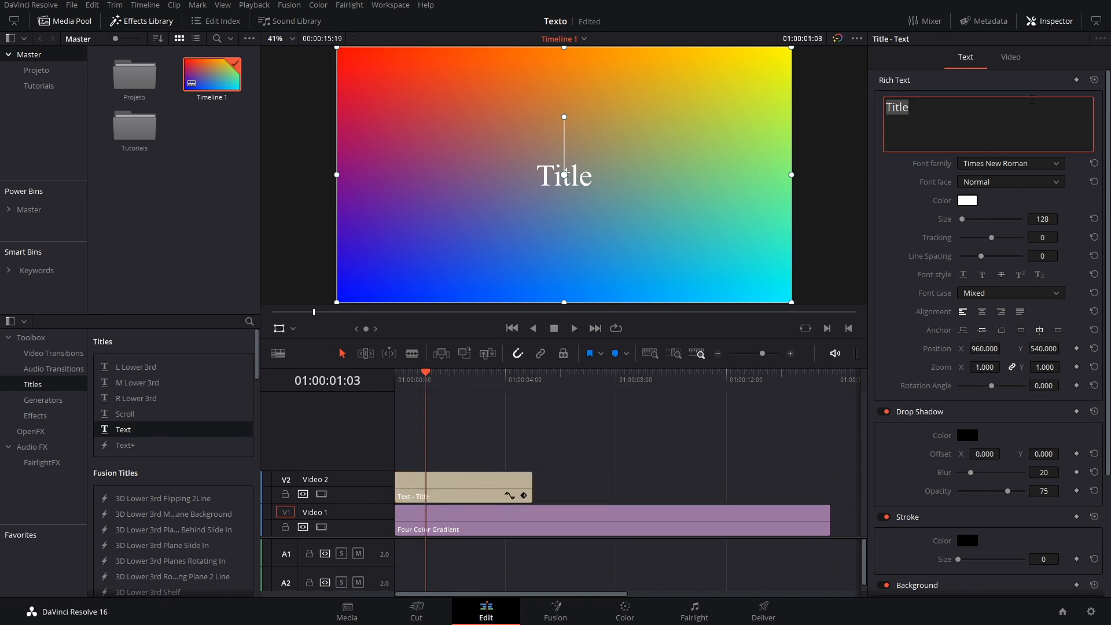
# Step: Replace 'Title' with the person's full name typed in capital letters
pyautogui.press('capslock')
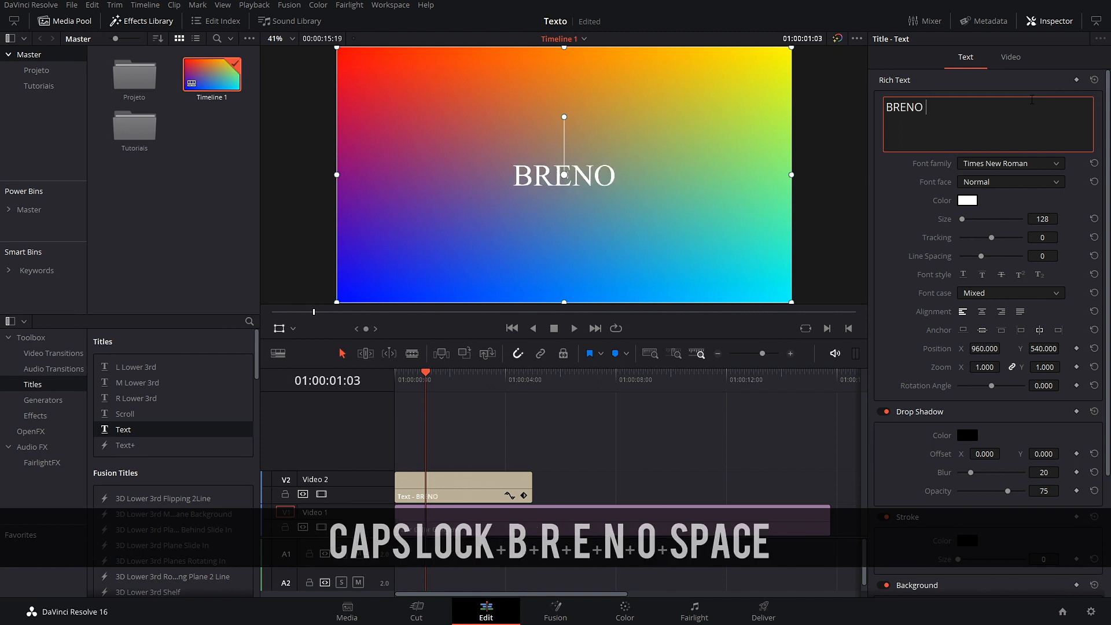
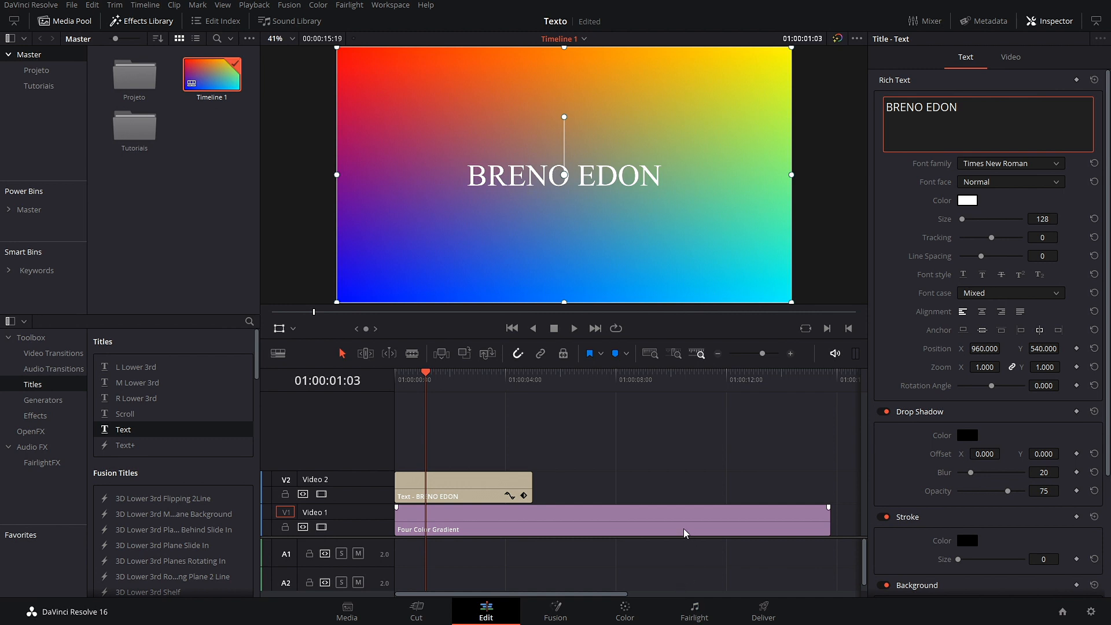
pyautogui.click(501, 479)
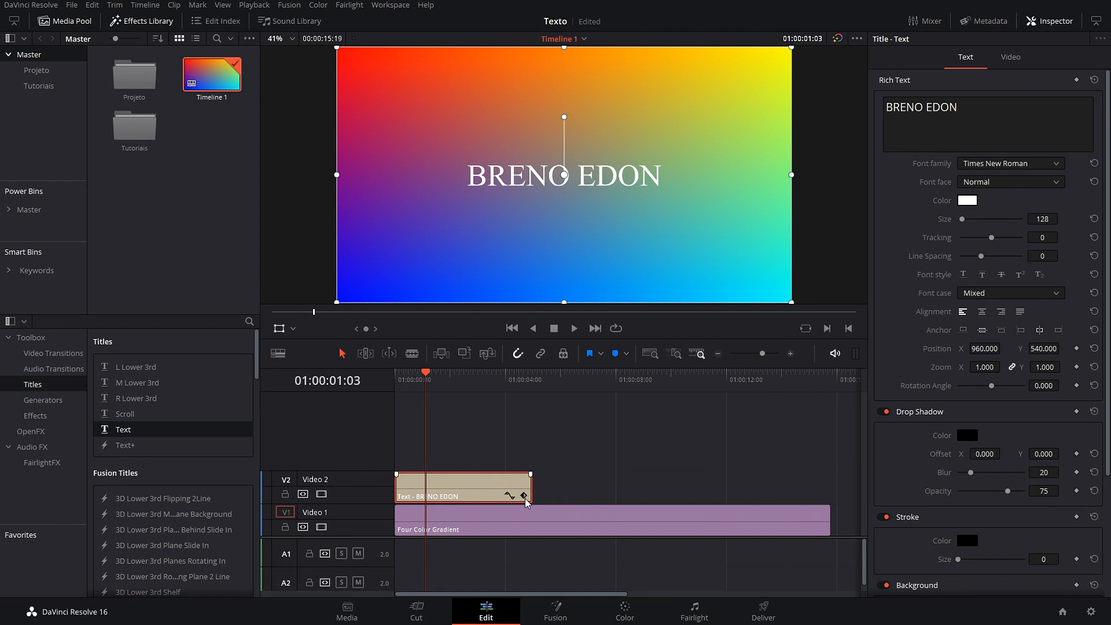
pyautogui.click(543, 454)
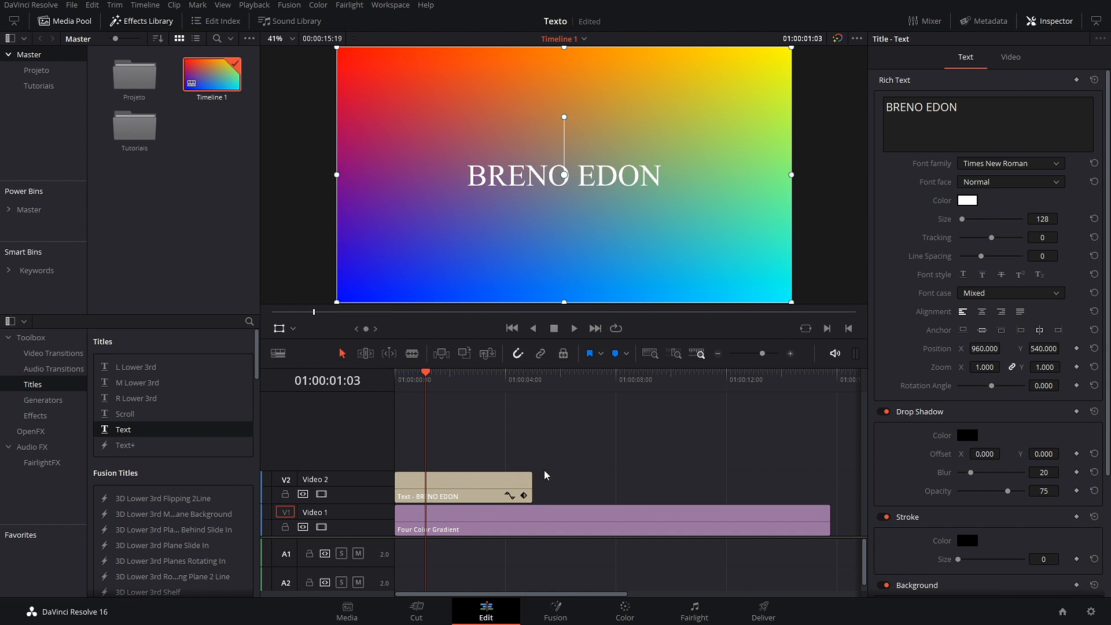
# Step: Change the name title's font to Bebas and show the V2 clip's Video settings
pyautogui.click(1024, 164)
pyautogui.scroll(5, 1028, 371)
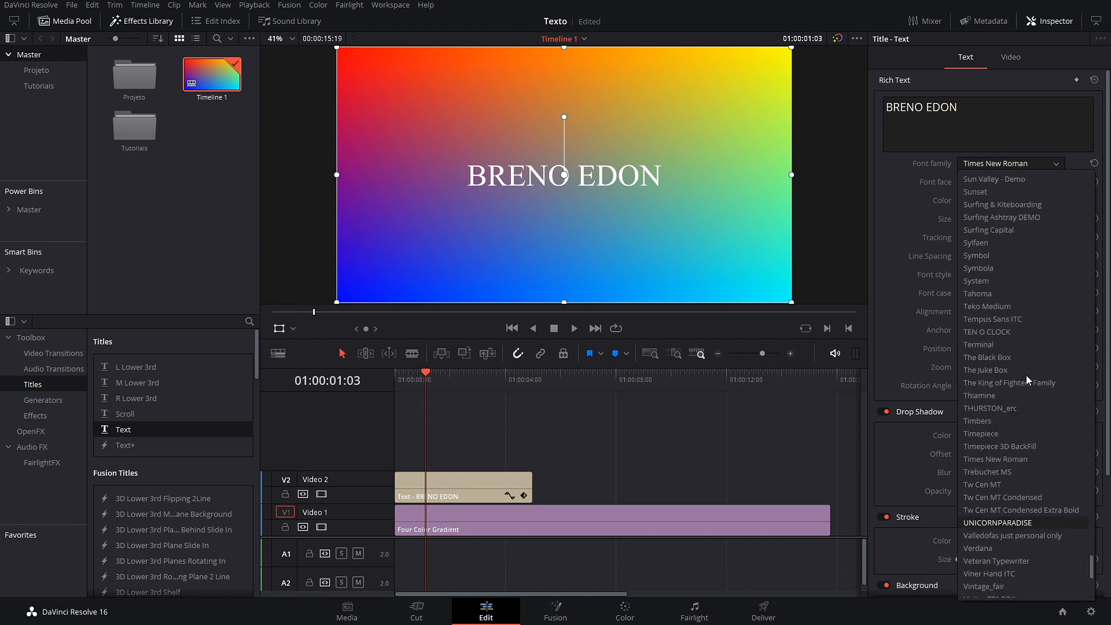
pyautogui.press('b')
pyautogui.press('e')
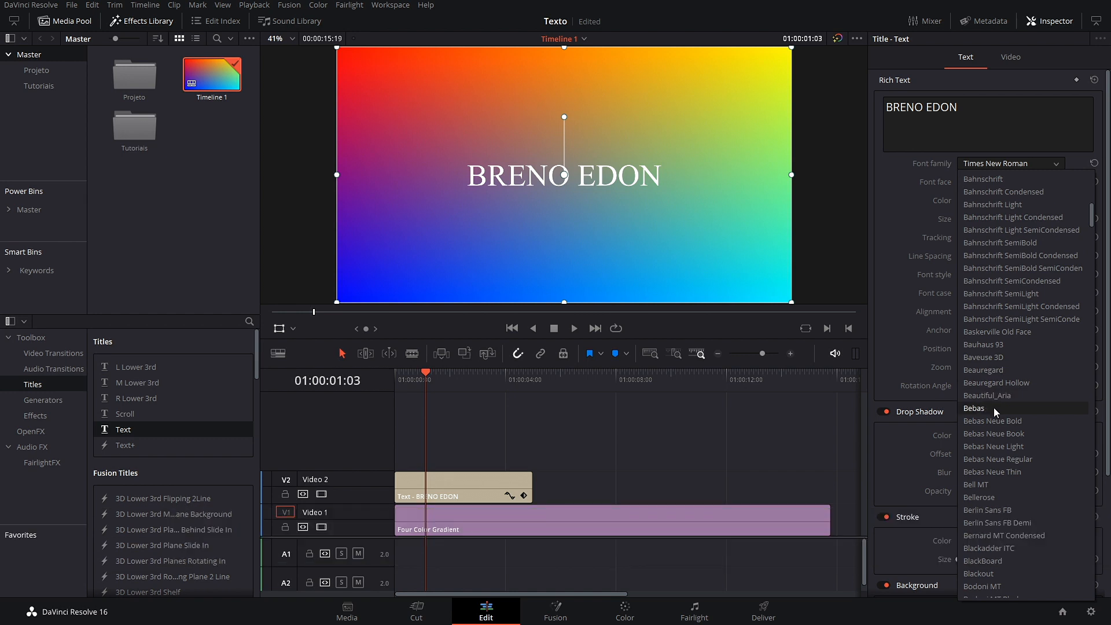
pyautogui.click(994, 408)
pyautogui.click(459, 483)
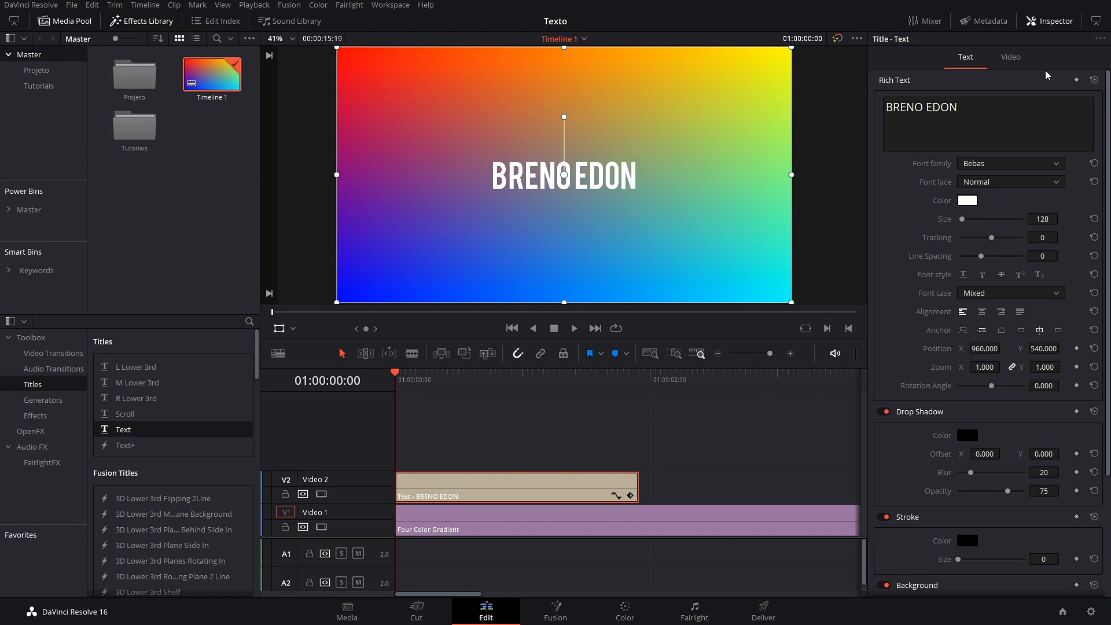
pyautogui.click(1012, 57)
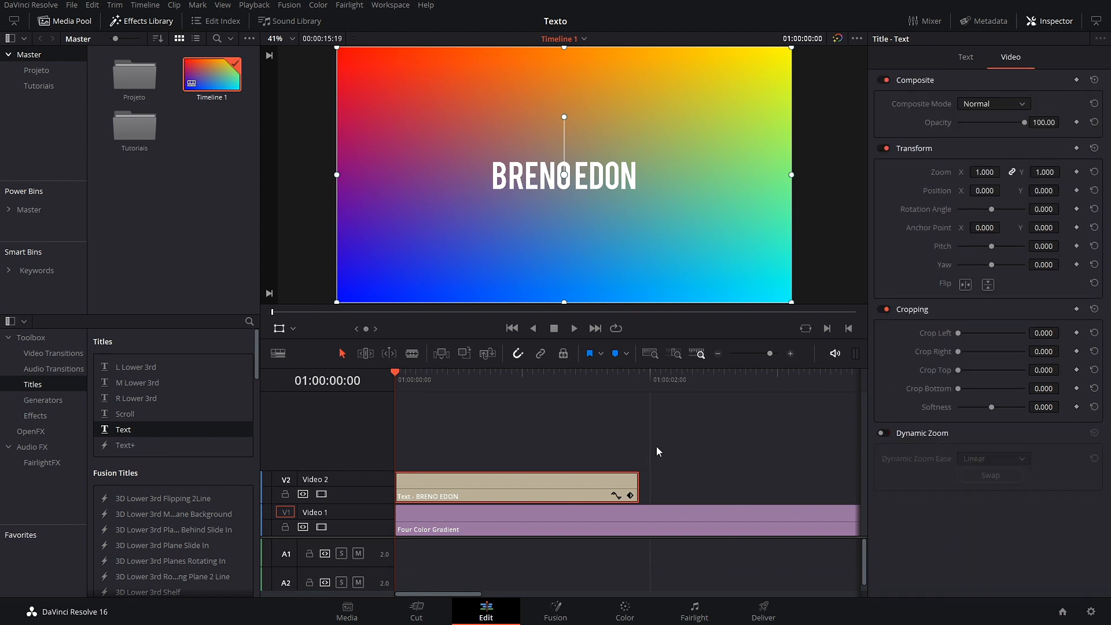
# Step: Zoom the timeline out and extend the V2 title clip to nearly the gradient's length
pyautogui.scroll(-3, 637, 447)
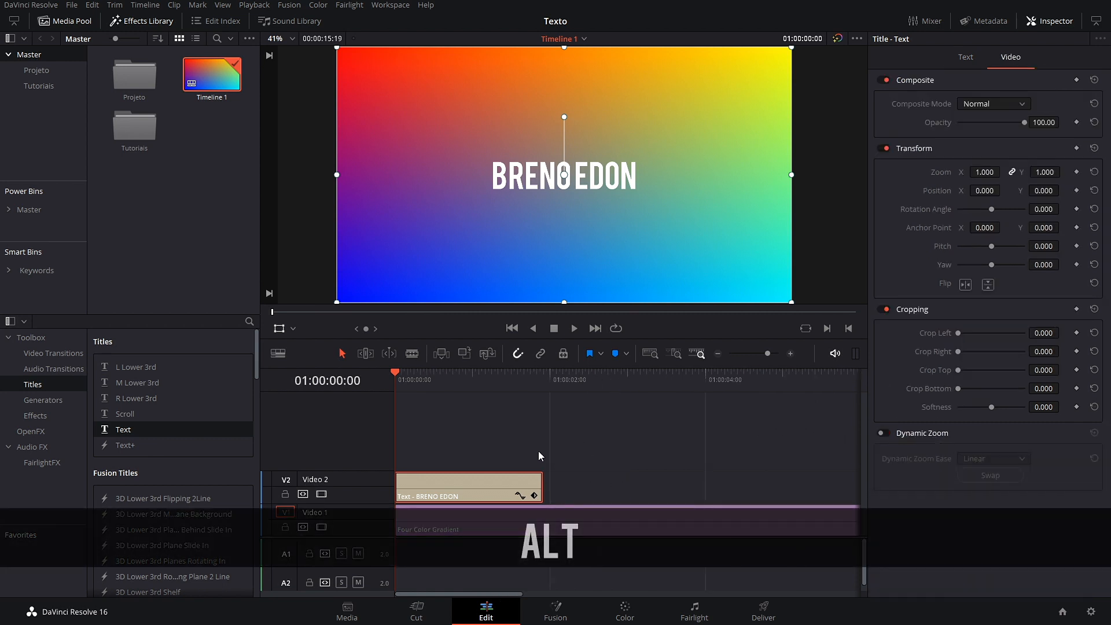
pyautogui.moveTo(408, 379); pyautogui.dragTo(400, 419)
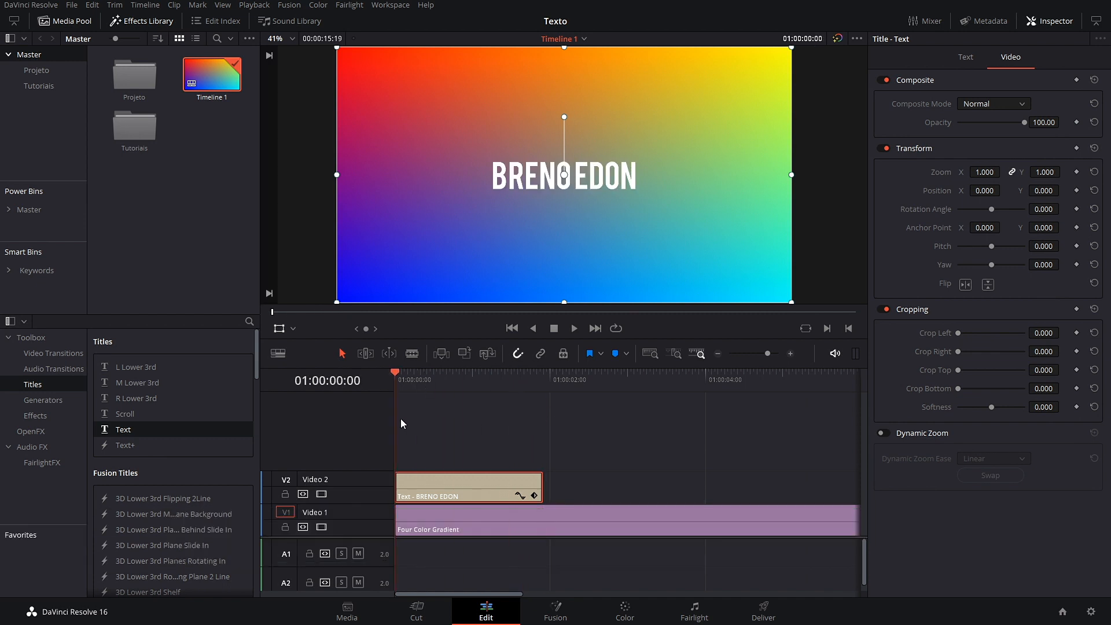
pyautogui.scroll(-2, 645, 467)
pyautogui.moveTo(492, 480); pyautogui.dragTo(761, 484)
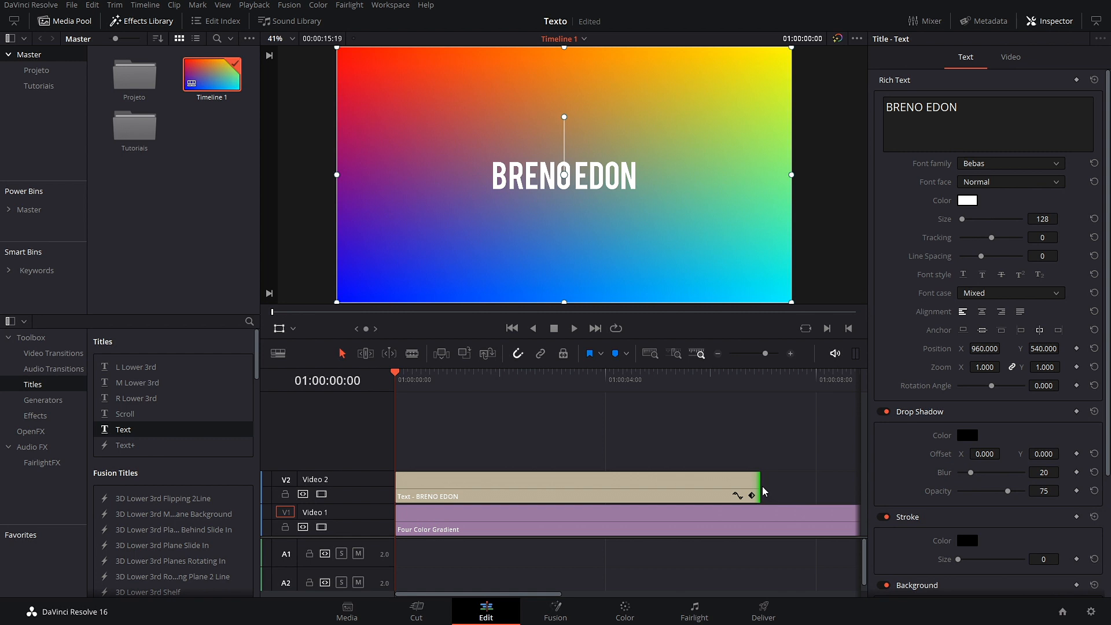
pyautogui.moveTo(760, 489); pyautogui.dragTo(813, 495)
pyautogui.moveTo(426, 382); pyautogui.dragTo(377, 427)
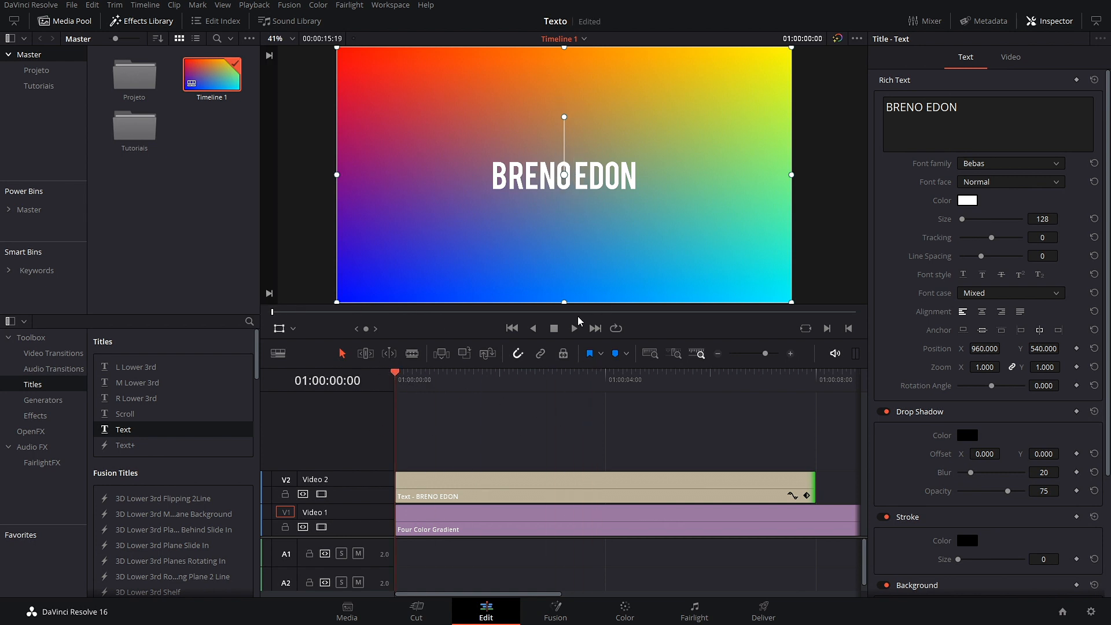
# Step: Drag a short fade-in handle on the title clip and play from the start
pyautogui.moveTo(397, 475); pyautogui.dragTo(447, 478)
pyautogui.press('space')
pyautogui.press('space')
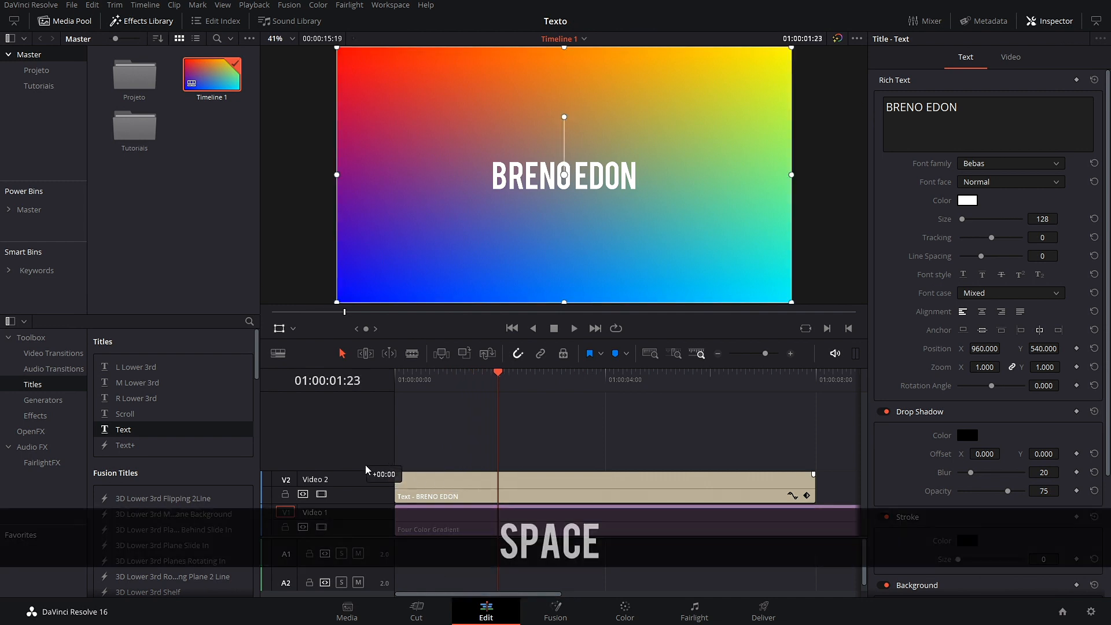
pyautogui.moveTo(499, 377); pyautogui.dragTo(366, 399)
# Step: Crop the title's bottom to 695 and keyframe Crop Bottom at the timeline start
pyautogui.press('space')
pyautogui.press('space')
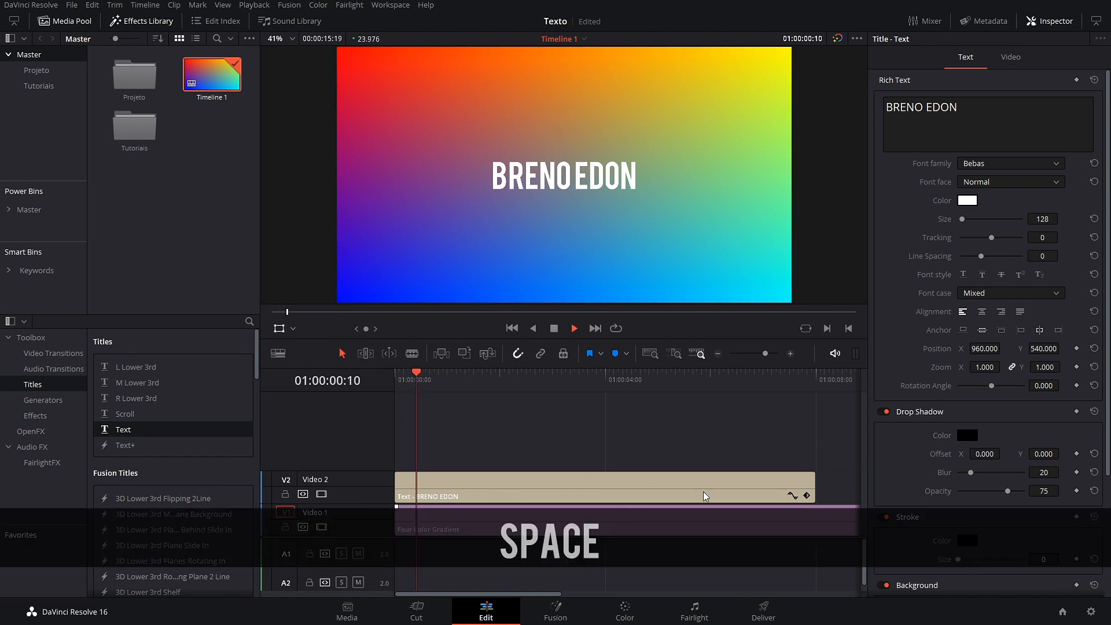
pyautogui.click(1008, 58)
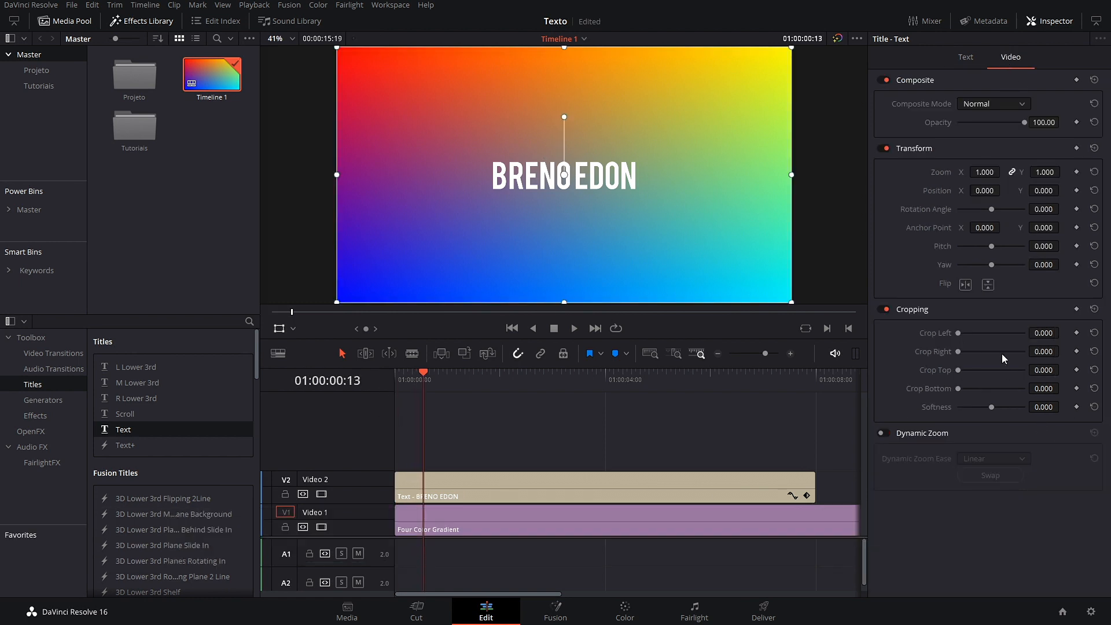
pyautogui.moveTo(958, 391); pyautogui.dragTo(1002, 391)
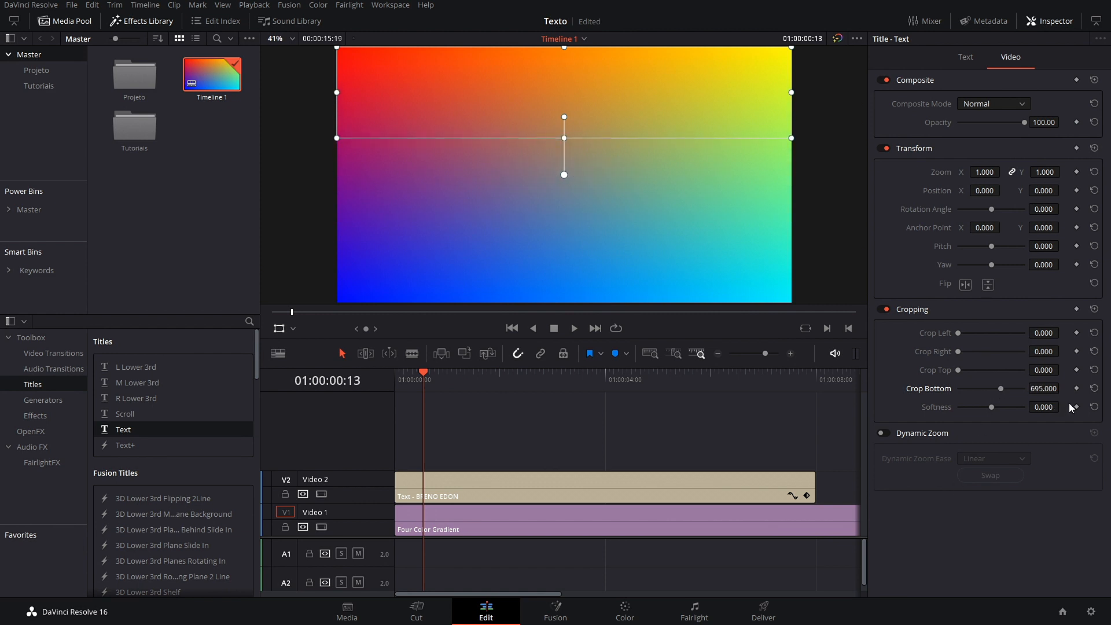
pyautogui.press('Home')
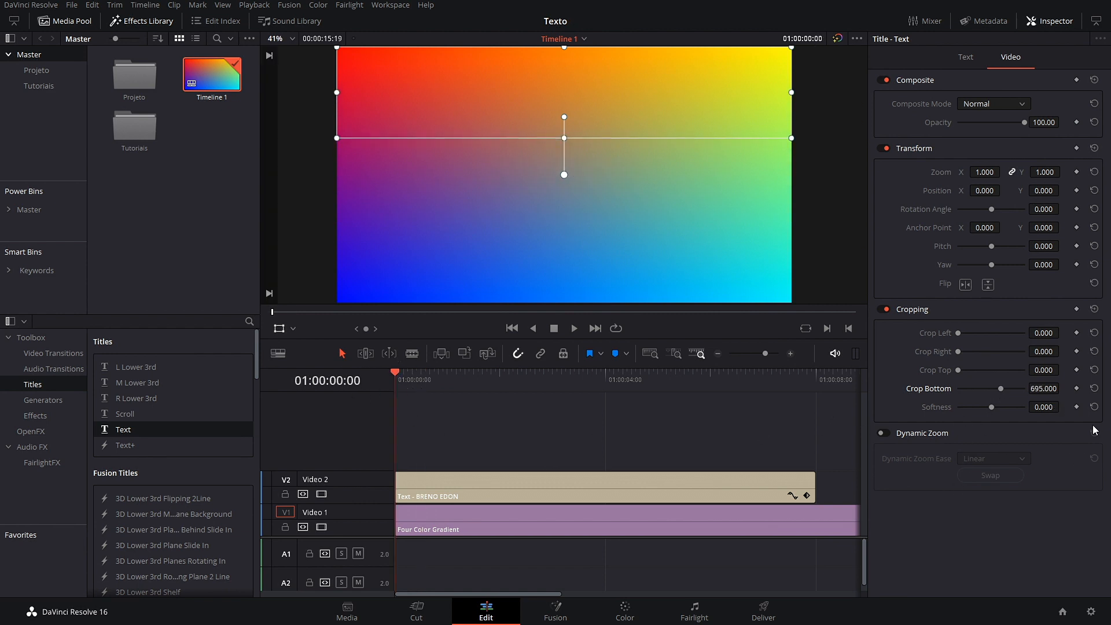
pyautogui.click(1076, 389)
# Step: About two seconds in, add a Crop Bottom keyframe at 0 so the title shows fully
pyautogui.moveTo(399, 380); pyautogui.dragTo(502, 402)
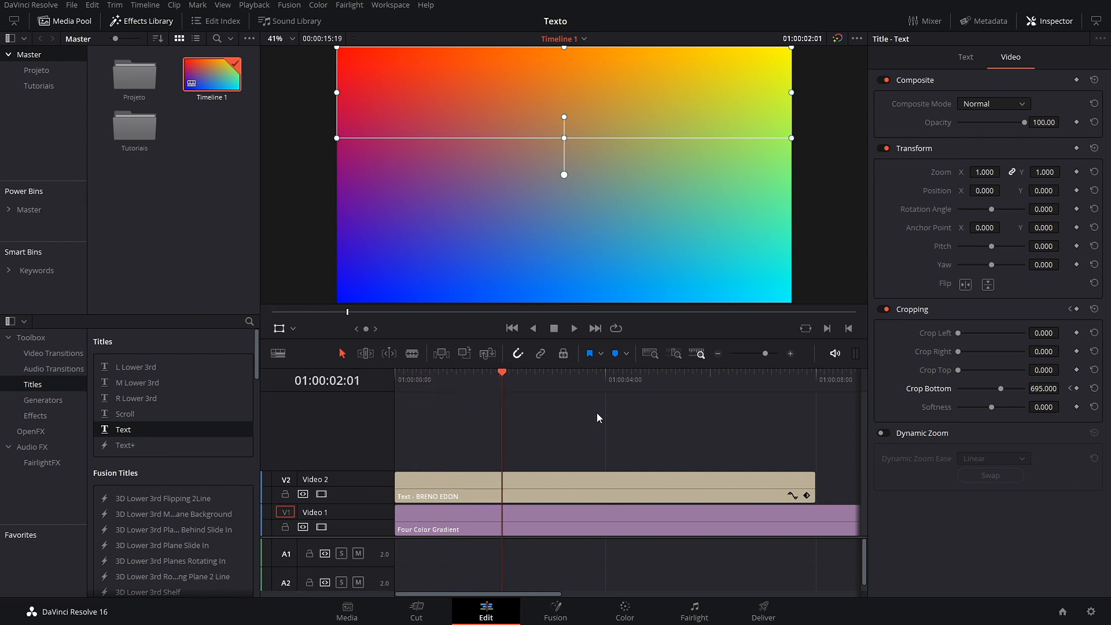
pyautogui.click(1077, 389)
pyautogui.moveTo(1002, 390); pyautogui.dragTo(930, 394)
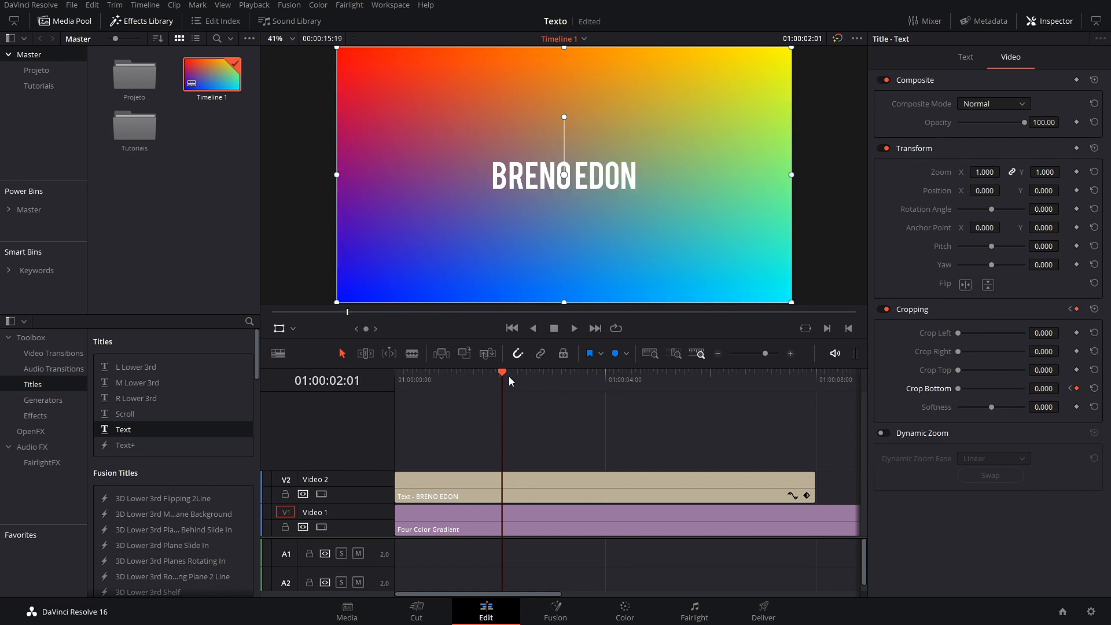
pyautogui.moveTo(509, 376); pyautogui.dragTo(395, 391)
pyautogui.press('space')
pyautogui.click(471, 382)
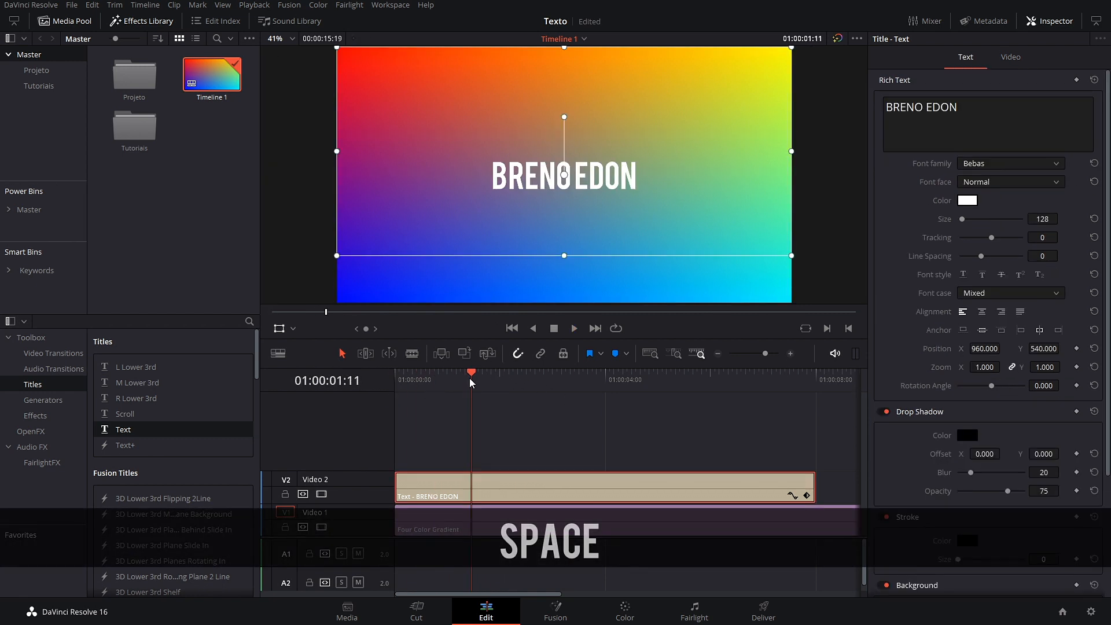
pyautogui.moveTo(472, 382); pyautogui.dragTo(396, 382)
pyautogui.press('space')
pyautogui.press('space')
# Step: Put the title clip's start back at the timeline start and play the edit
pyautogui.moveTo(454, 493); pyautogui.dragTo(525, 494)
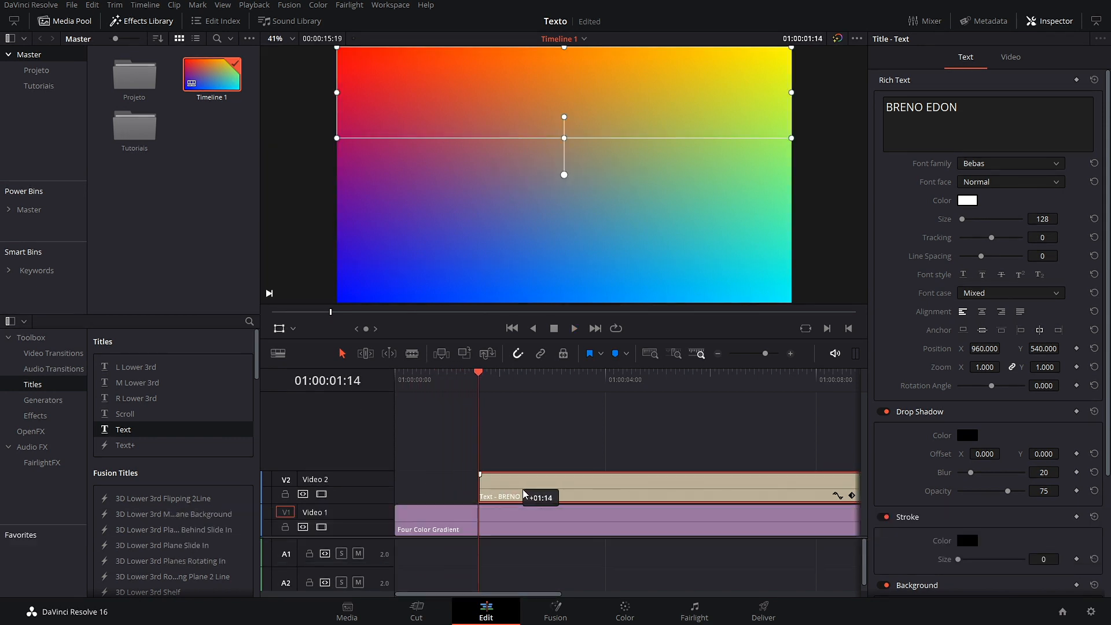
pyautogui.press('Home')
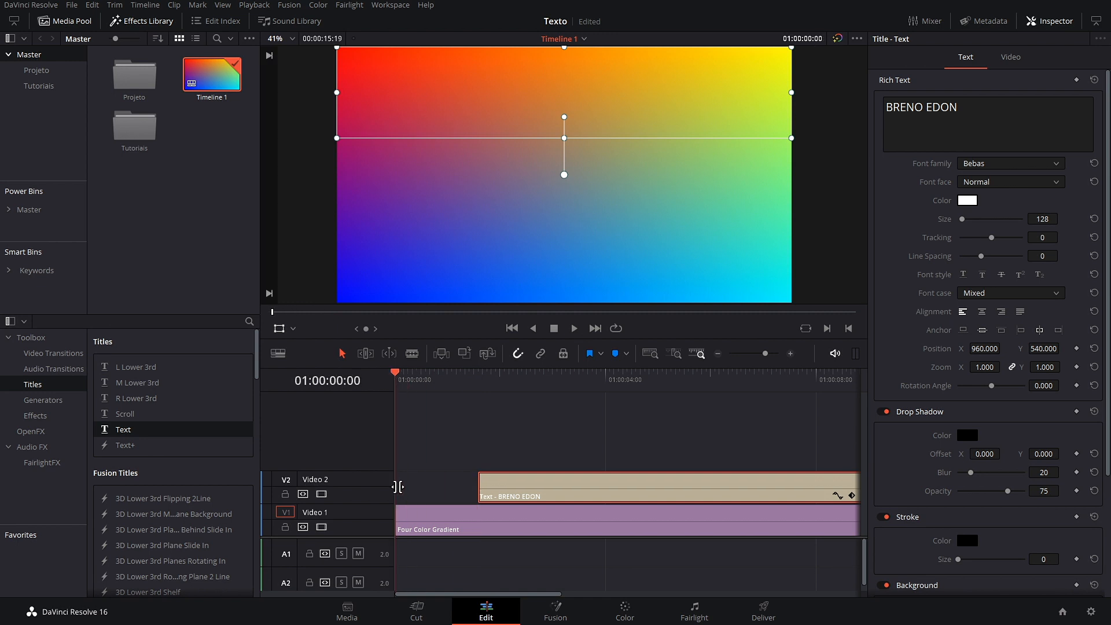
pyautogui.moveTo(479, 492); pyautogui.dragTo(367, 494)
pyautogui.press('space')
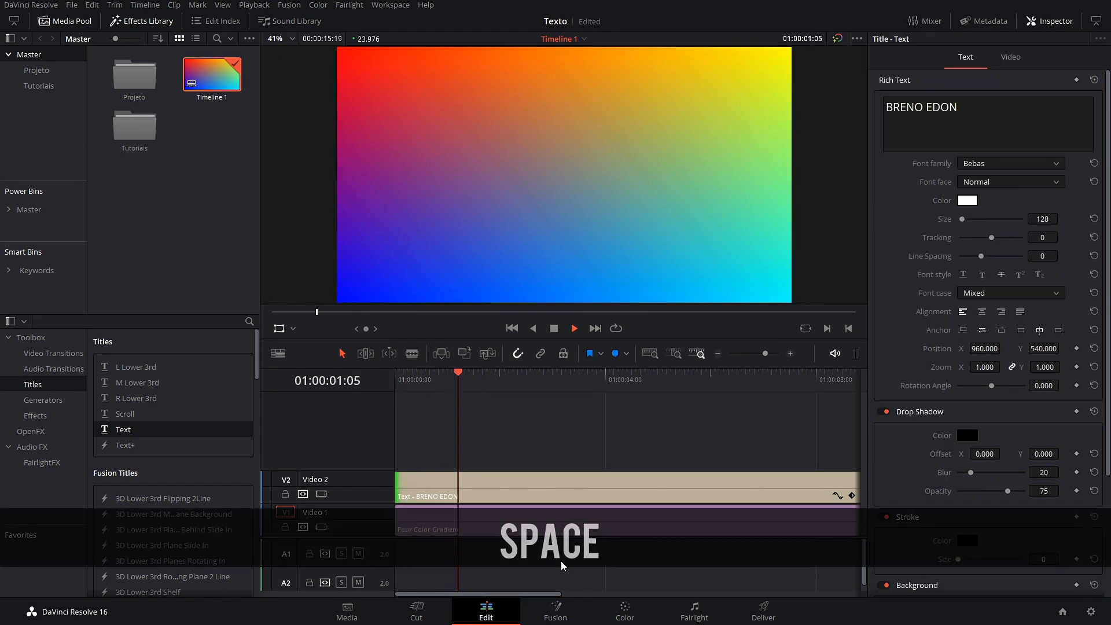
pyautogui.press('space')
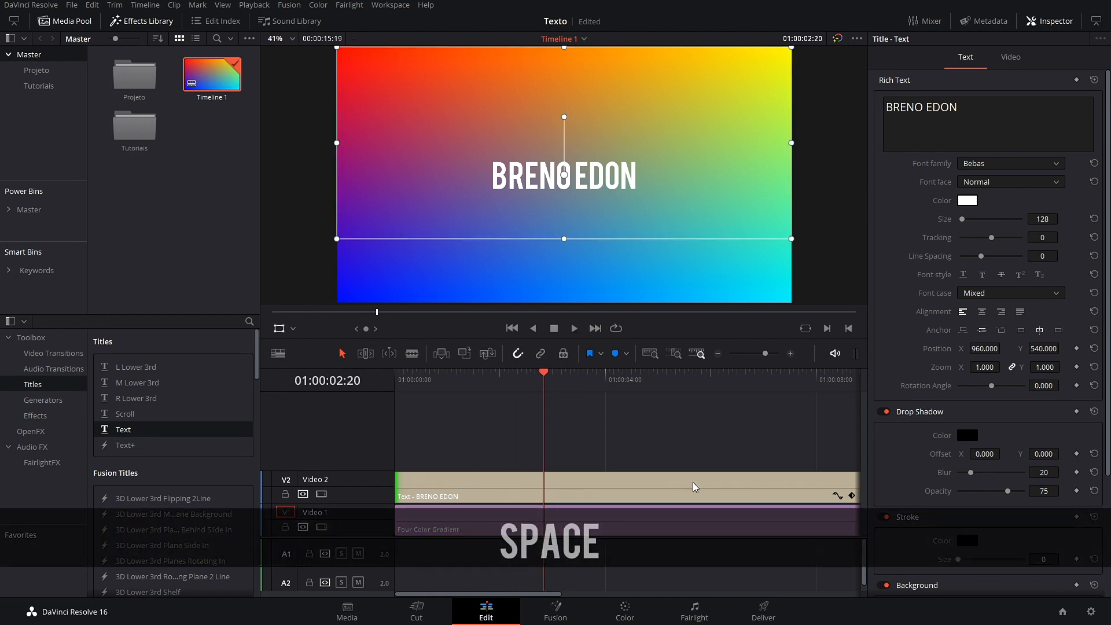
# Step: Move the end Crop Bottom keyframe earlier so the reveal finishes sooner, then preview
pyautogui.click(851, 497)
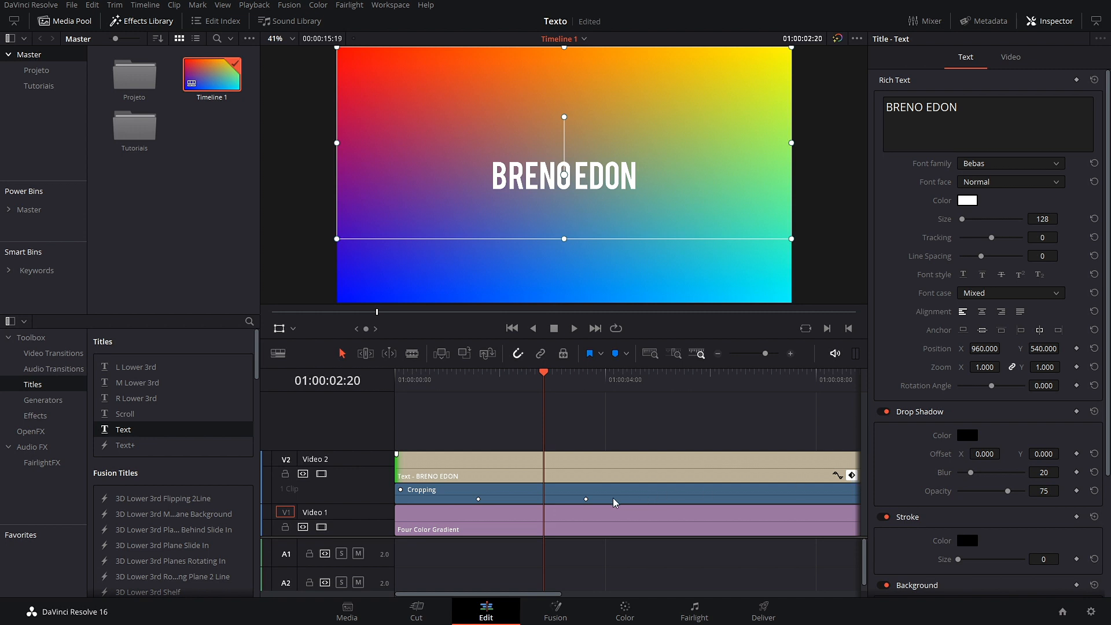
pyautogui.moveTo(586, 499); pyautogui.dragTo(544, 499)
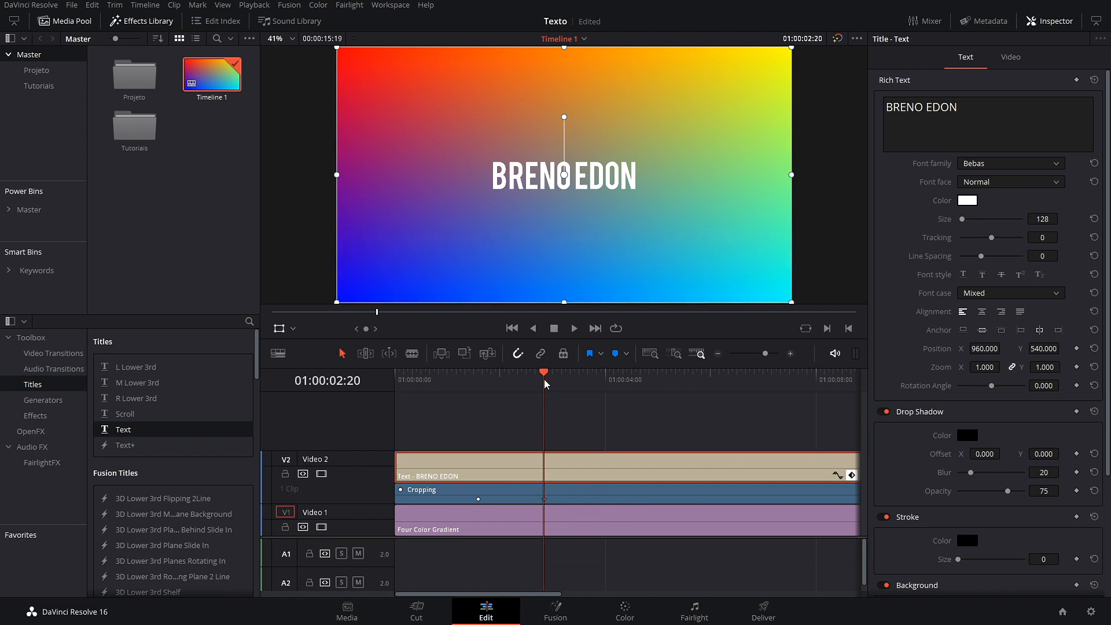
pyautogui.moveTo(544, 384); pyautogui.dragTo(456, 384)
pyautogui.press('space')
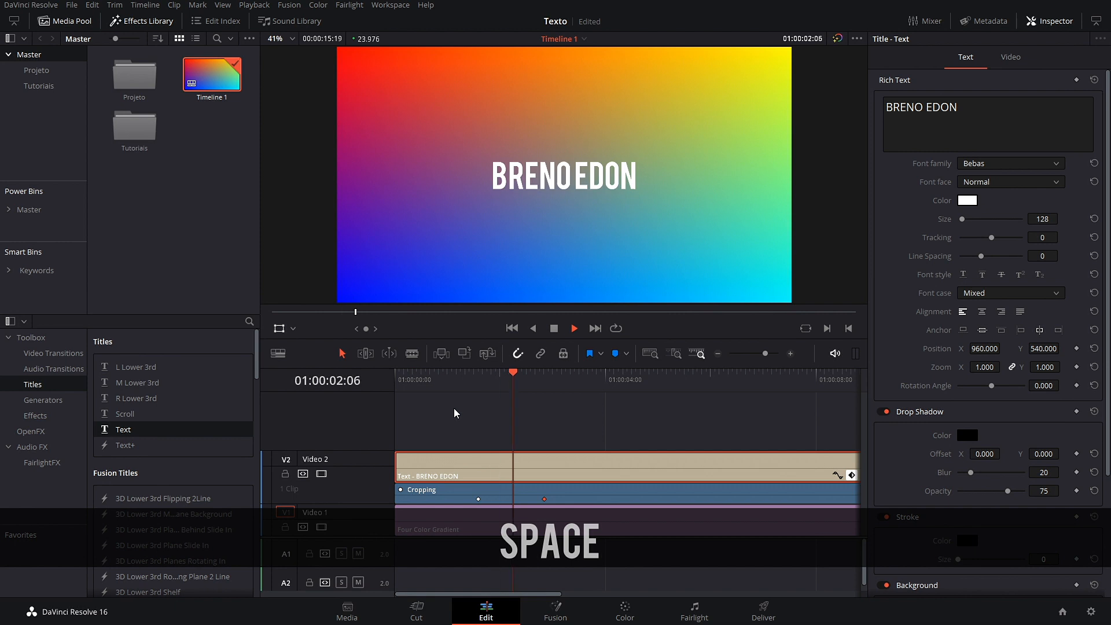
pyautogui.press('space')
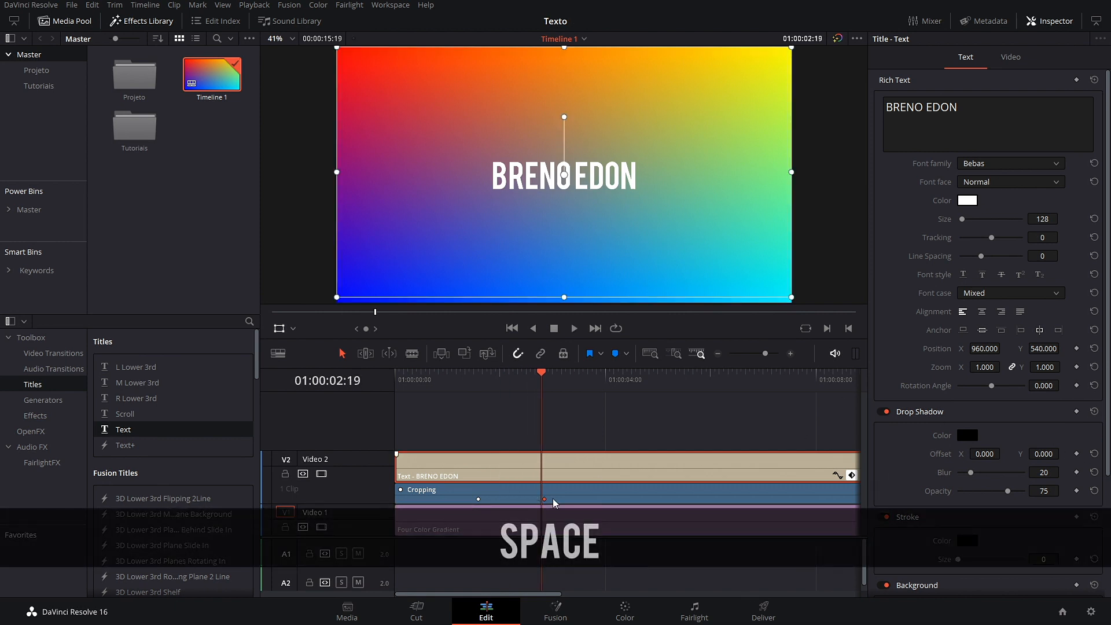
# Step: Set crop Softness to -8.200 and preview the softened reveal
pyautogui.click(1013, 60)
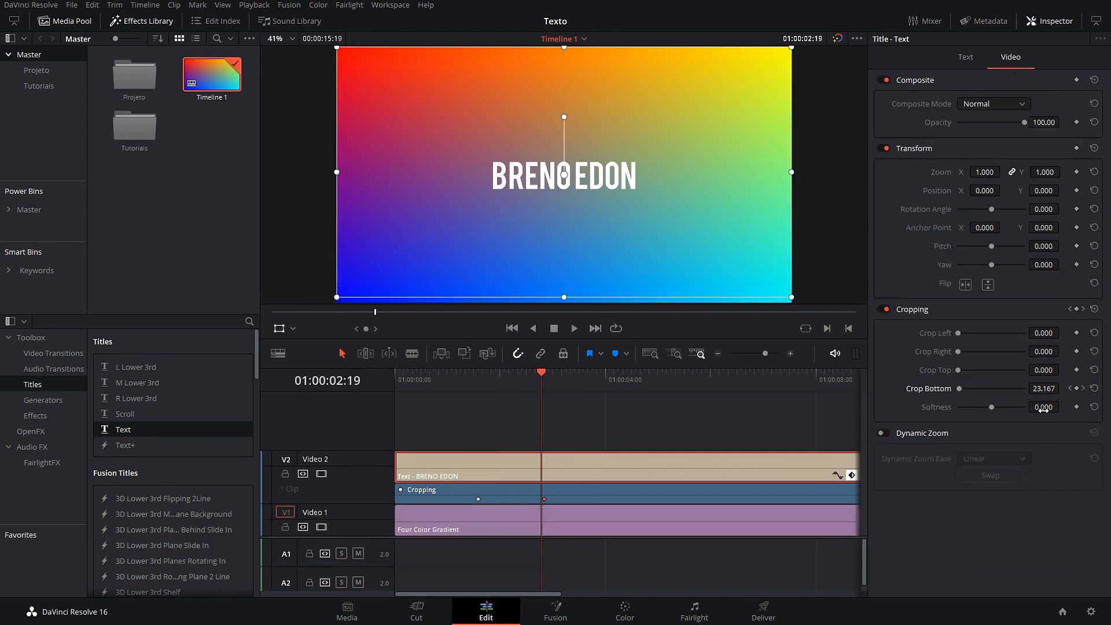
pyautogui.moveTo(527, 378); pyautogui.dragTo(494, 383)
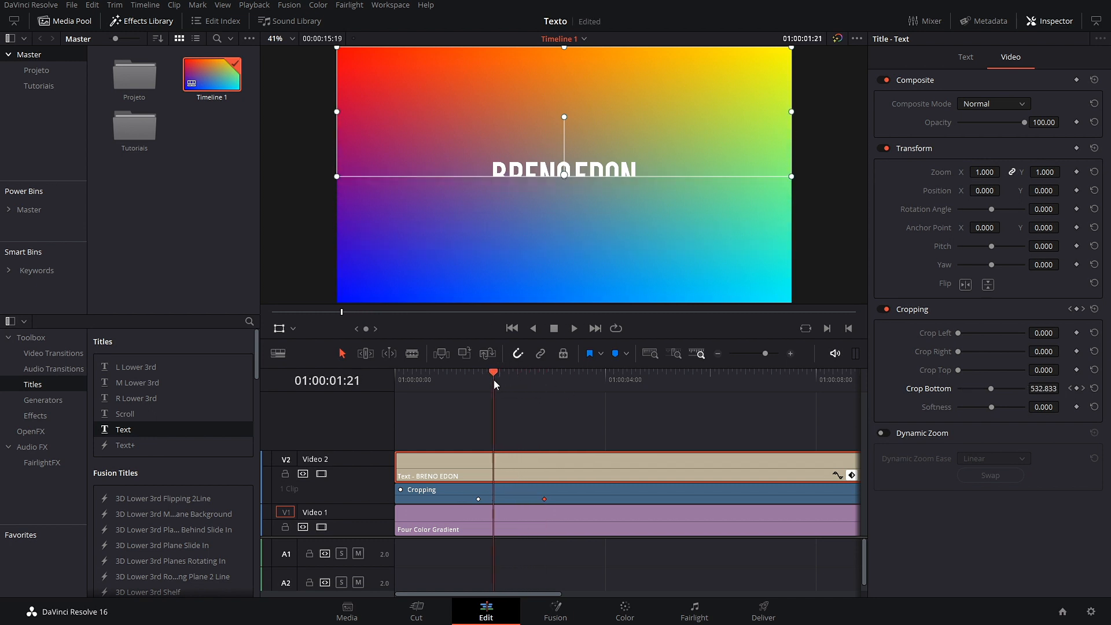
pyautogui.moveTo(1038, 409); pyautogui.dragTo(408, 481)
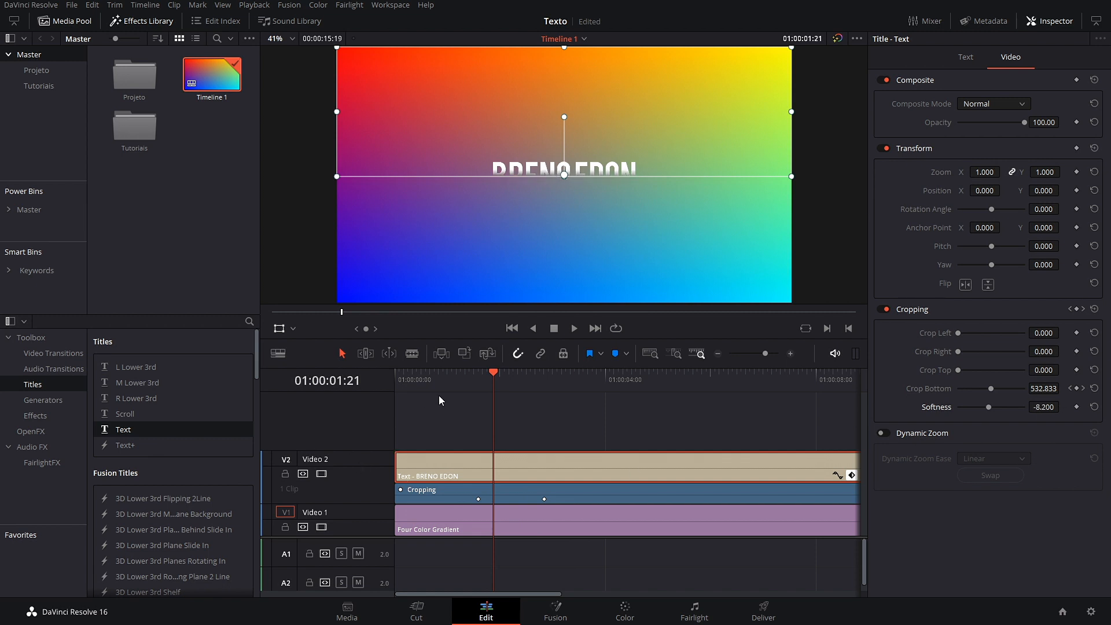
pyautogui.moveTo(496, 380); pyautogui.dragTo(343, 404)
pyautogui.press('space')
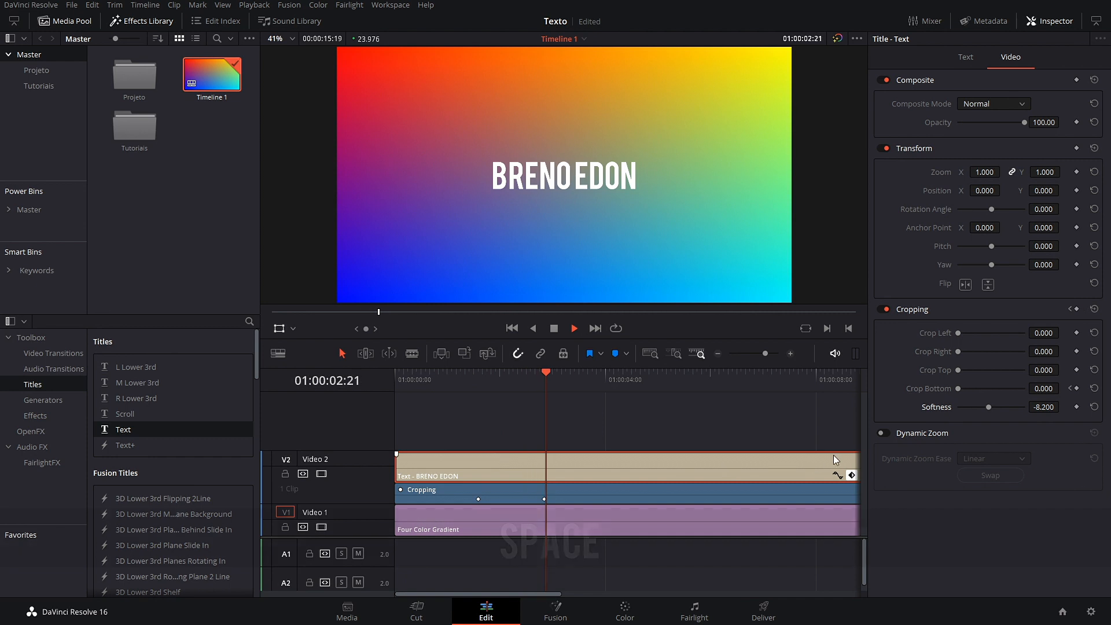
pyautogui.press('space')
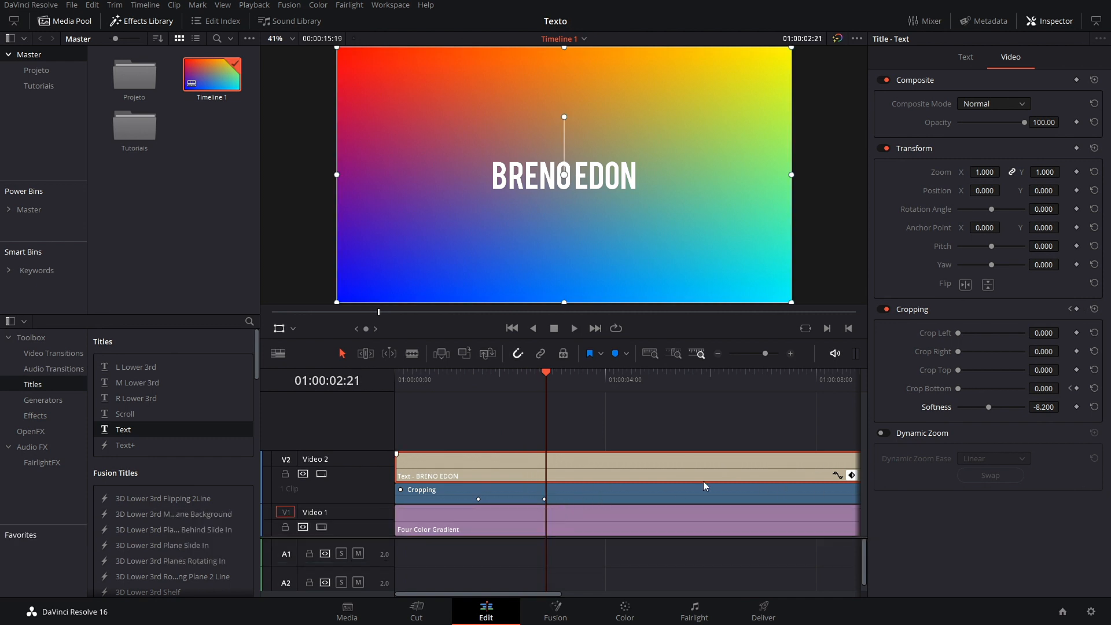
pyautogui.click(852, 475)
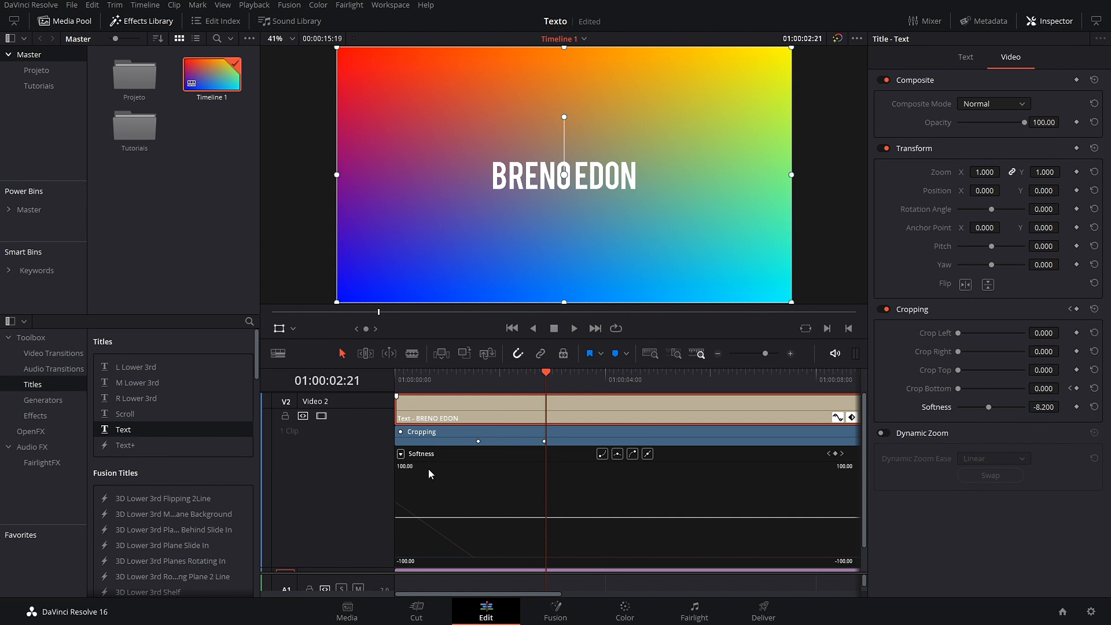
# Step: Apply ease in and ease out to the two Crop Bottom keyframes and play the result
pyautogui.click(435, 529)
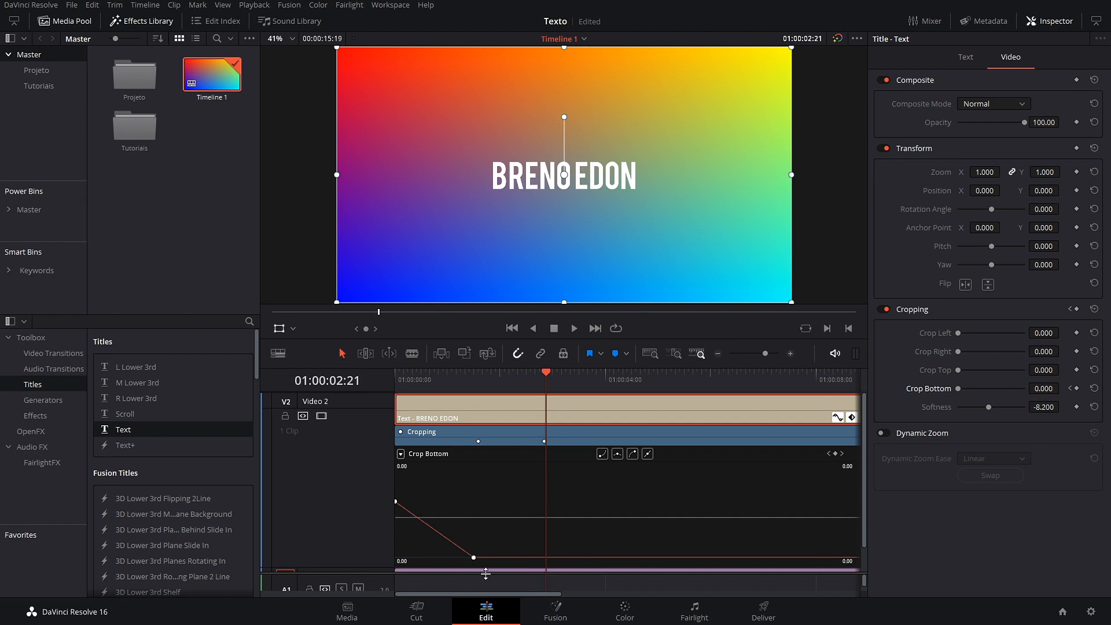
pyautogui.keyDown('shift'); pyautogui.click(473, 560); pyautogui.keyUp('shift')
pyautogui.click(633, 454)
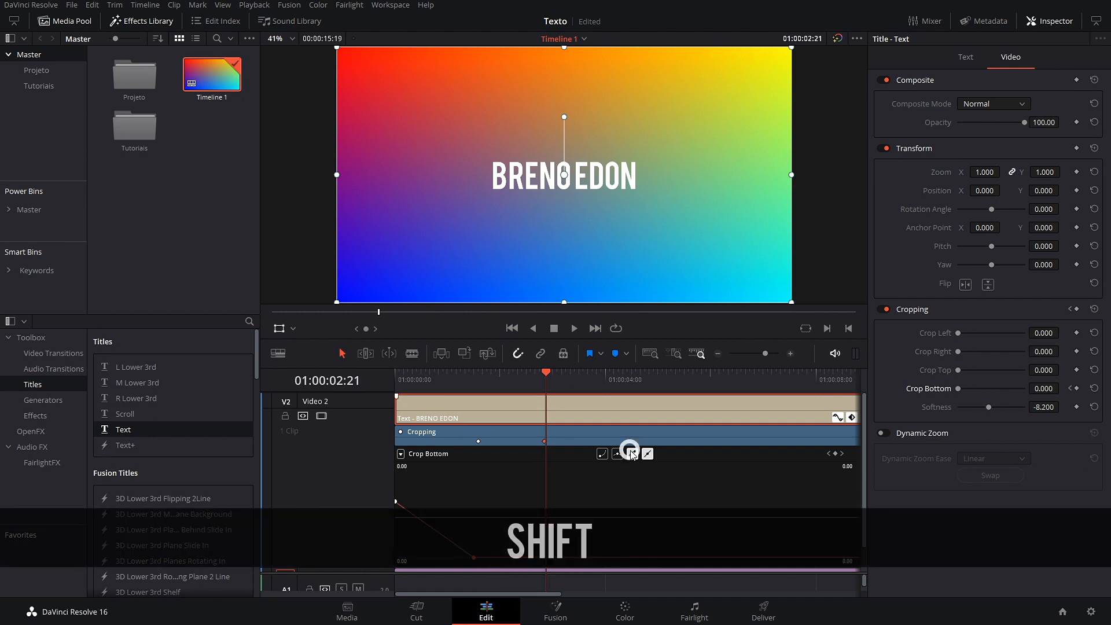
pyautogui.click(397, 501)
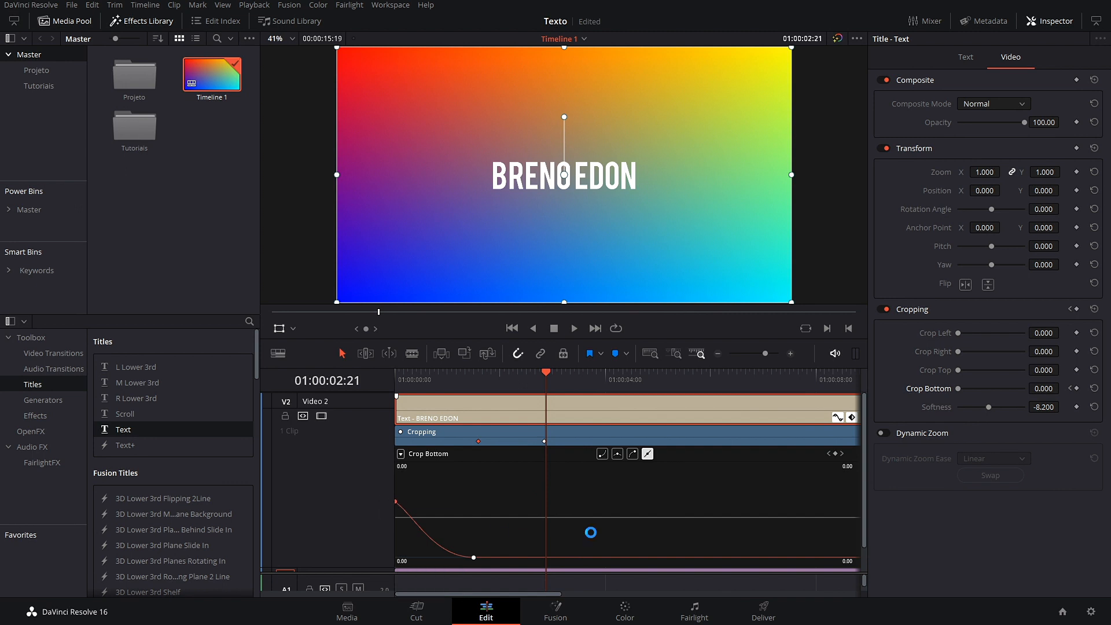
pyautogui.click(602, 453)
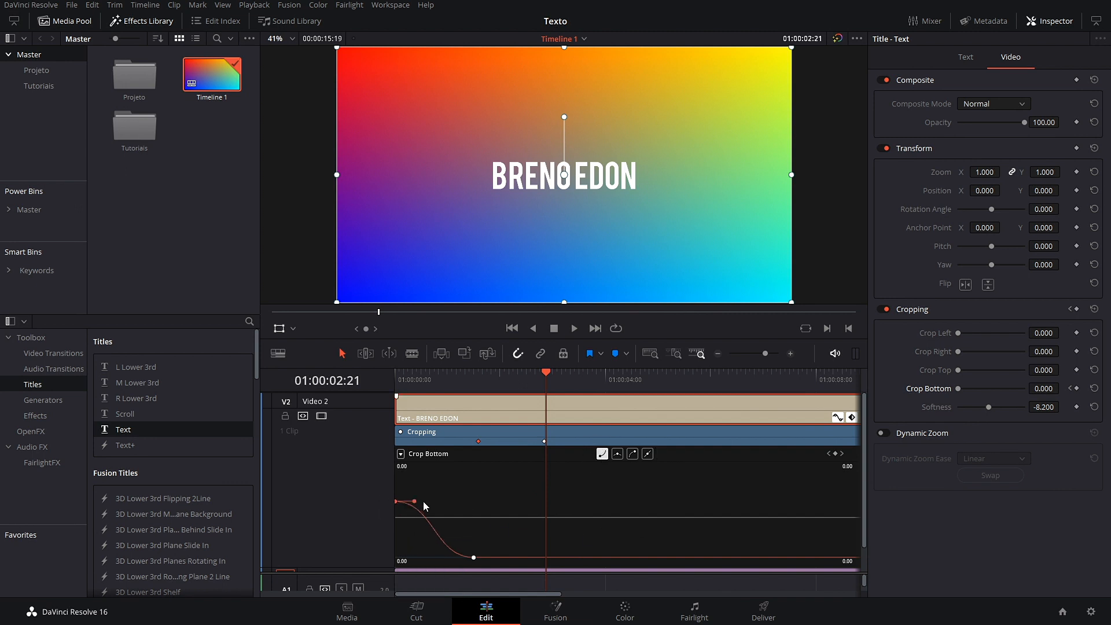
pyautogui.moveTo(547, 379); pyautogui.dragTo(385, 396)
pyautogui.press('space')
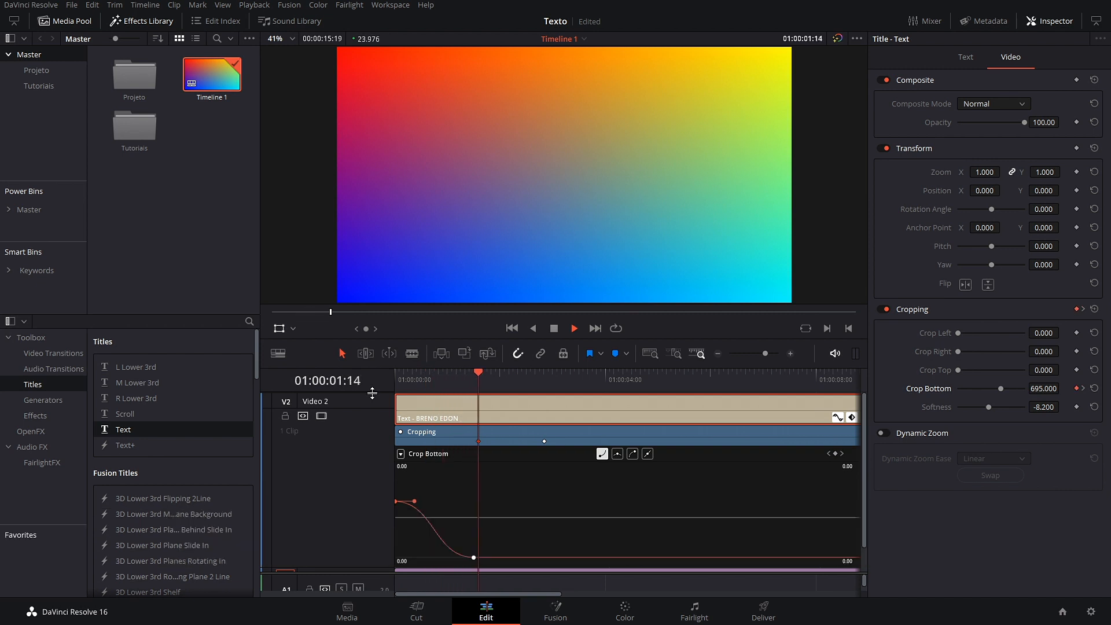
pyautogui.press('space')
pyautogui.press('space')
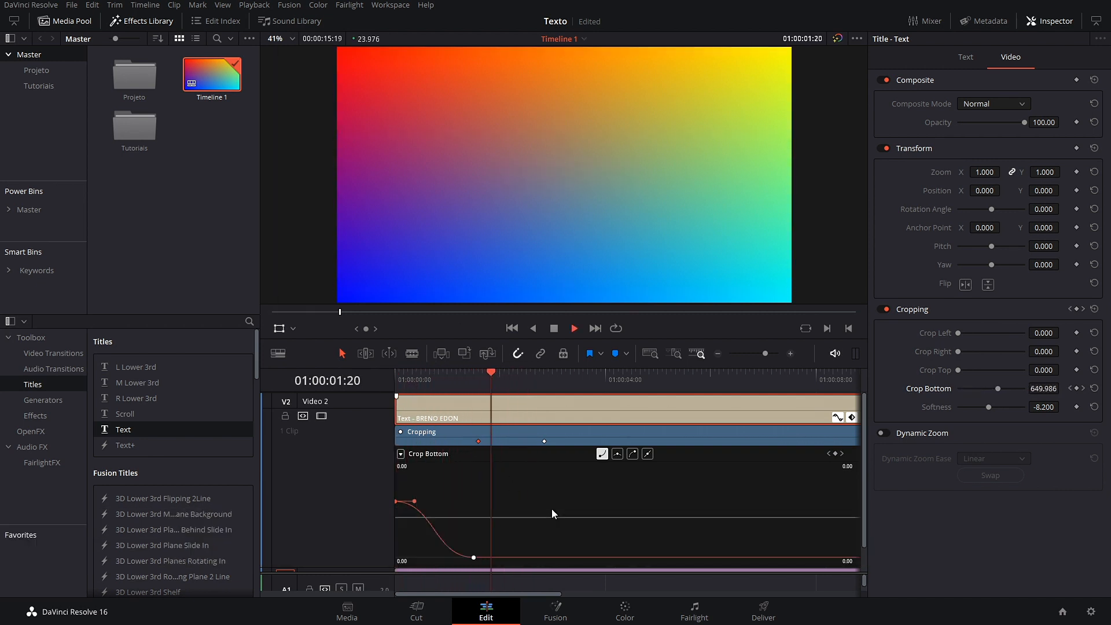
pyautogui.press('space')
# Step: Shift the end Crop Bottom keyframe later, preview it, and collapse the keyframe tracks
pyautogui.moveTo(544, 441); pyautogui.dragTo(583, 442)
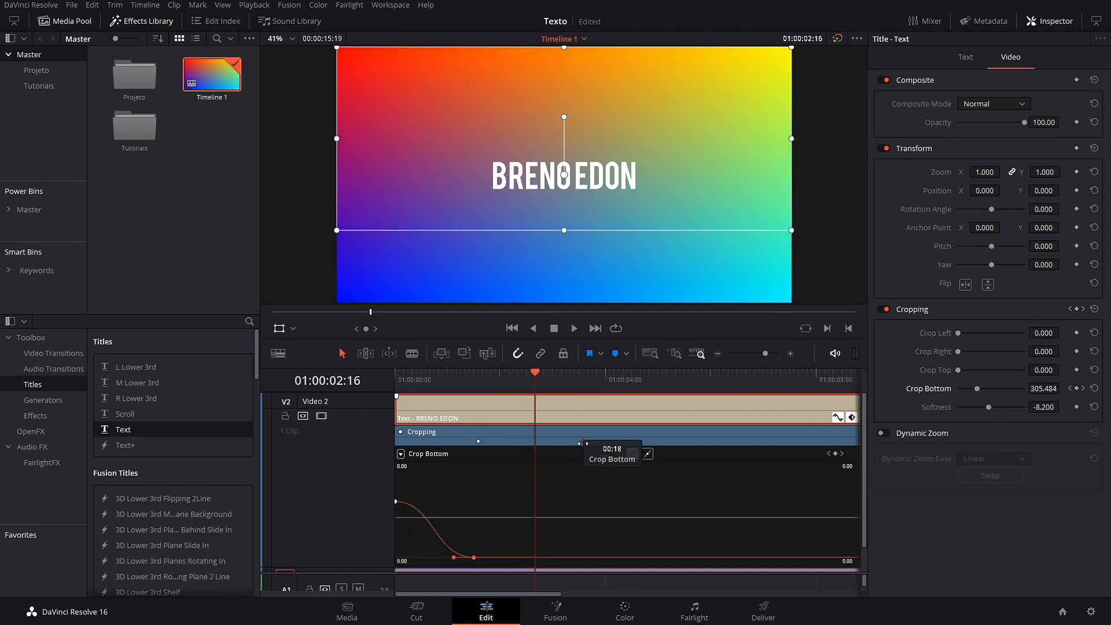
pyautogui.moveTo(533, 377); pyautogui.dragTo(398, 377)
pyautogui.press('space')
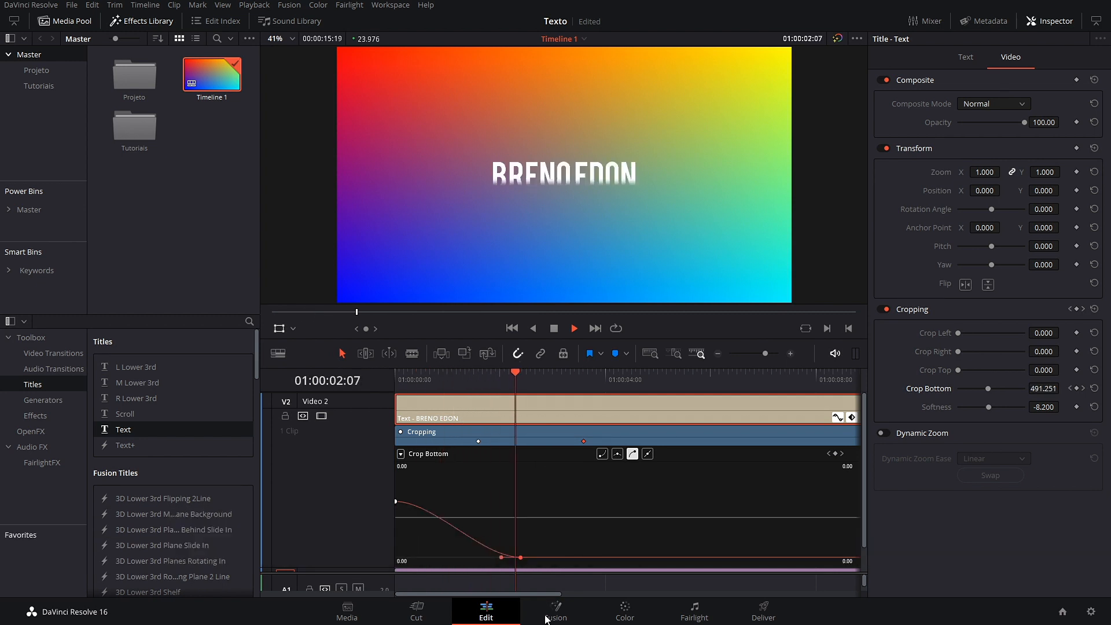
pyautogui.press('space')
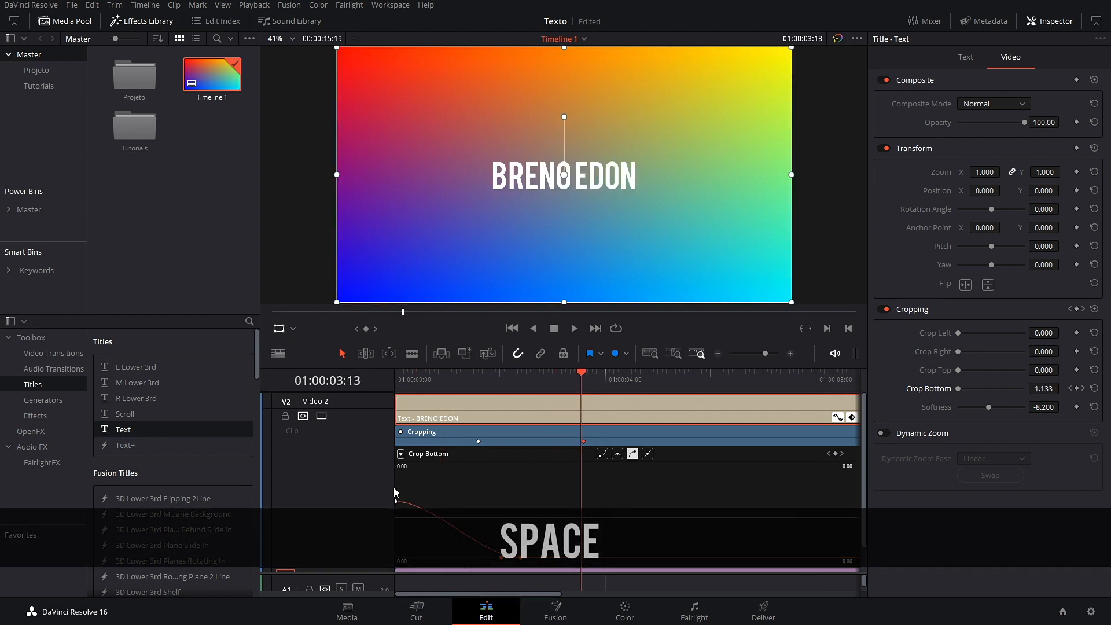
pyautogui.click(852, 417)
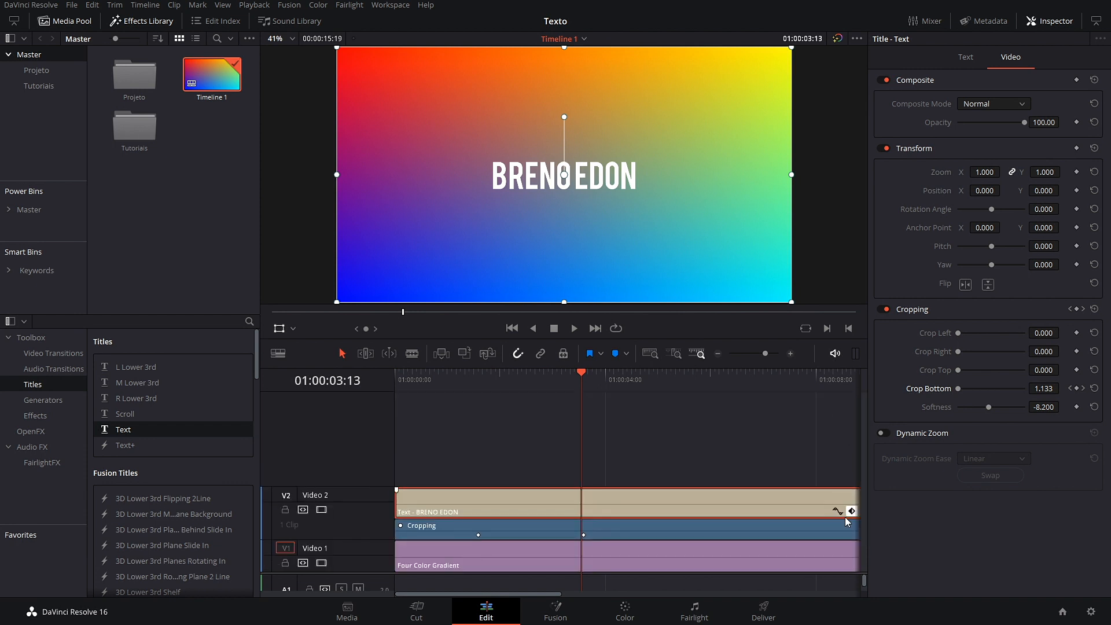
# Step: Reset Crop Bottom and Softness to 0, then set Crop Top 445 and Softness 26.960
pyautogui.moveTo(585, 382); pyautogui.dragTo(366, 415)
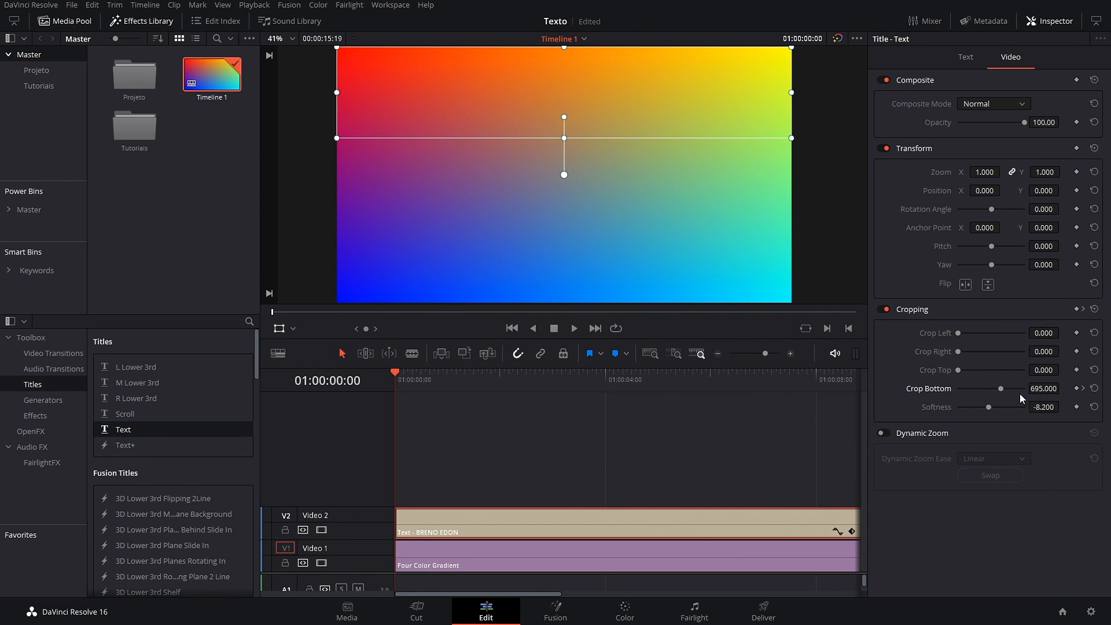
pyautogui.click(1095, 388)
pyautogui.click(1095, 407)
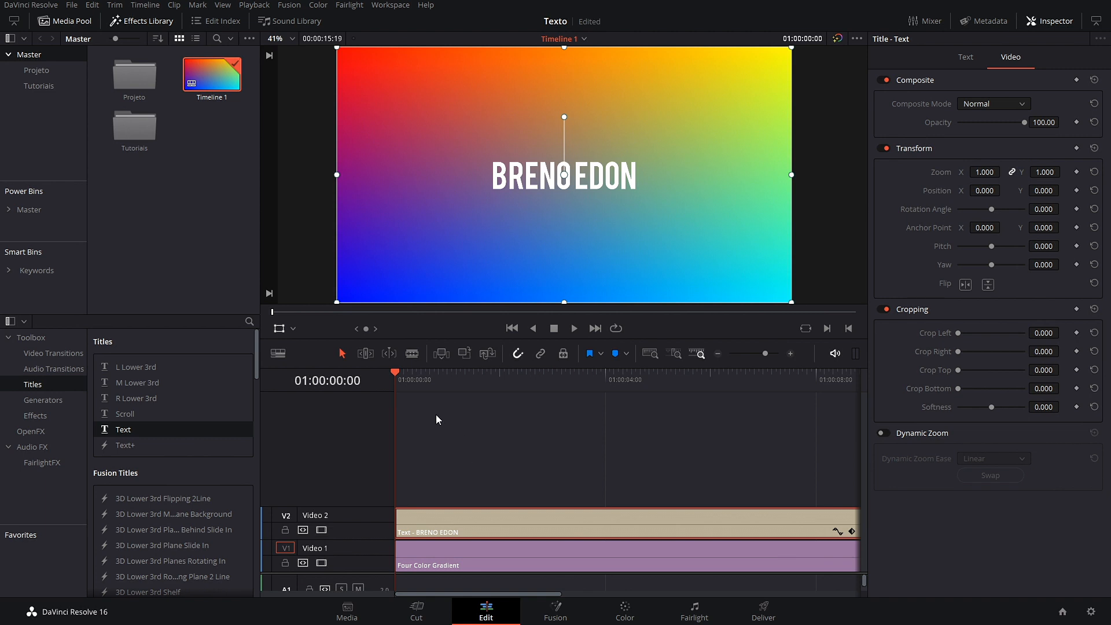
pyautogui.moveTo(400, 384); pyautogui.dragTo(500, 401)
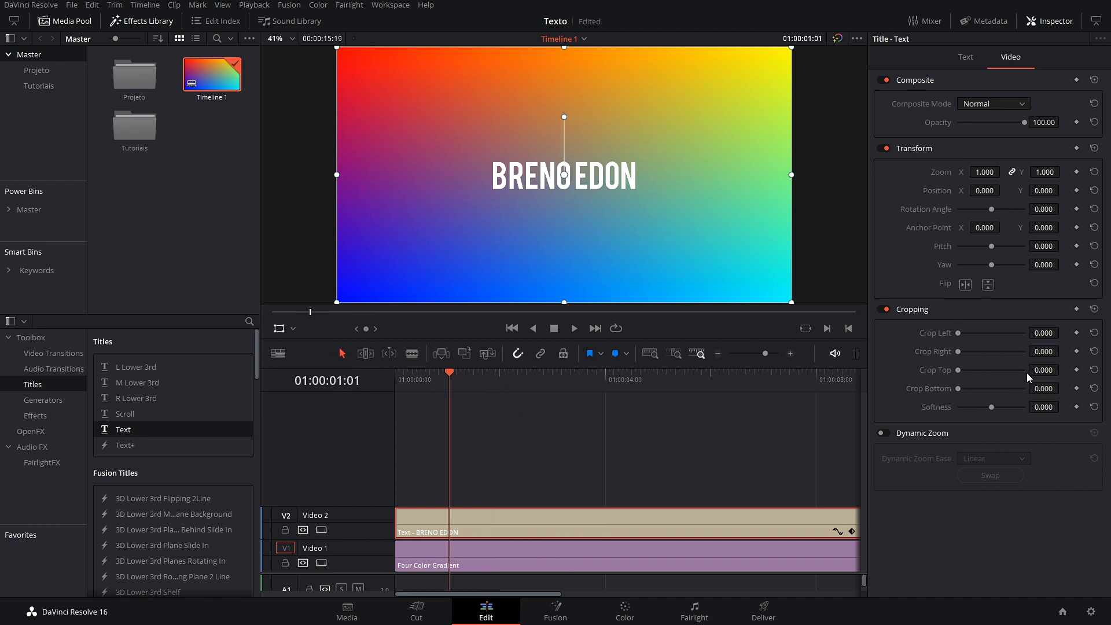
pyautogui.moveTo(1035, 372); pyautogui.dragTo(1064, 369)
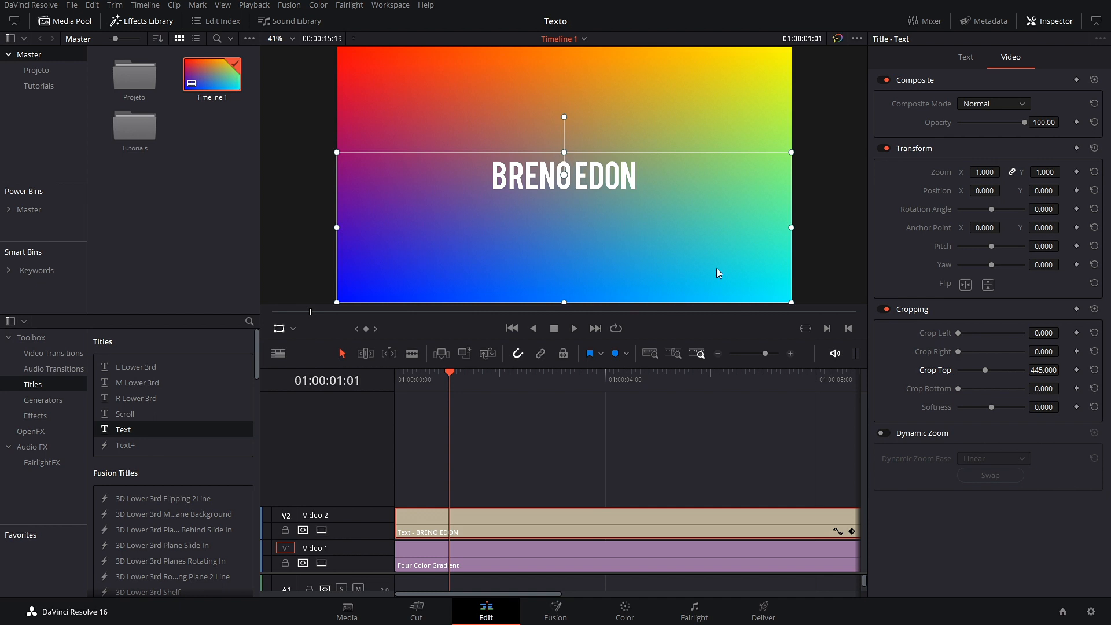
pyautogui.moveTo(991, 408); pyautogui.dragTo(1000, 408)
pyautogui.press('Home')
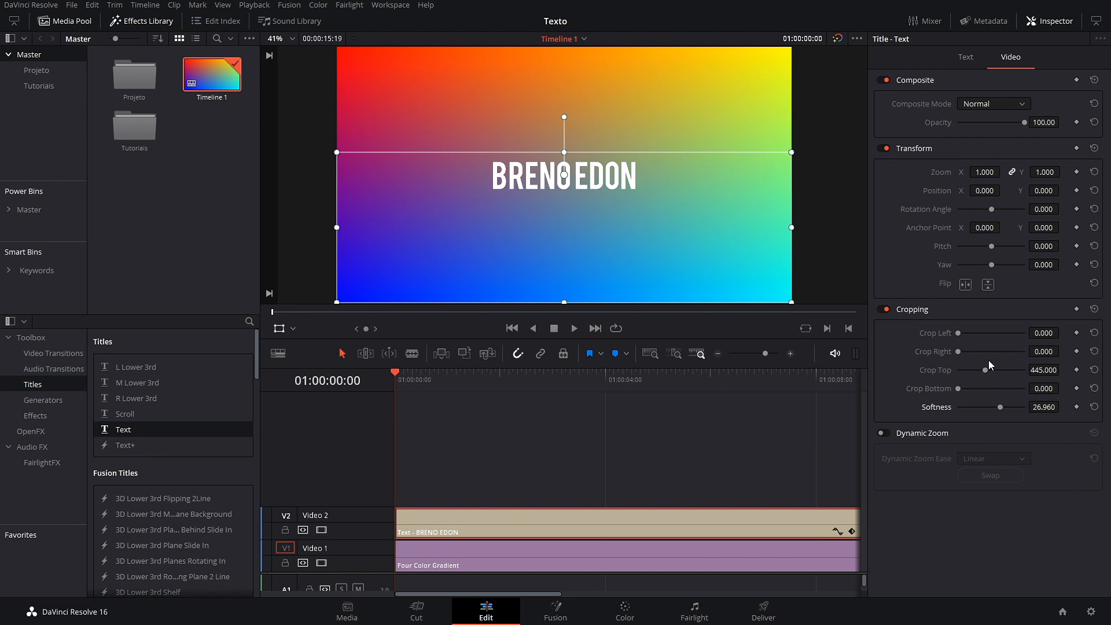
# Step: Raise the title to Position Y 723 and lower crop Softness to hide it
pyautogui.click(970, 59)
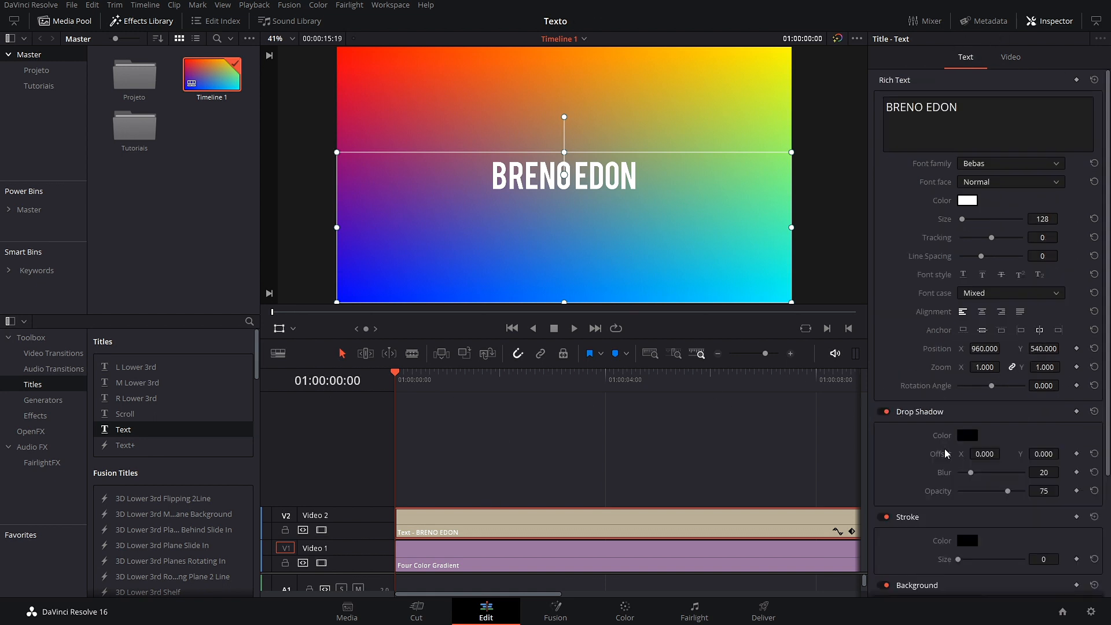
pyautogui.moveTo(1038, 350); pyautogui.dragTo(1065, 348)
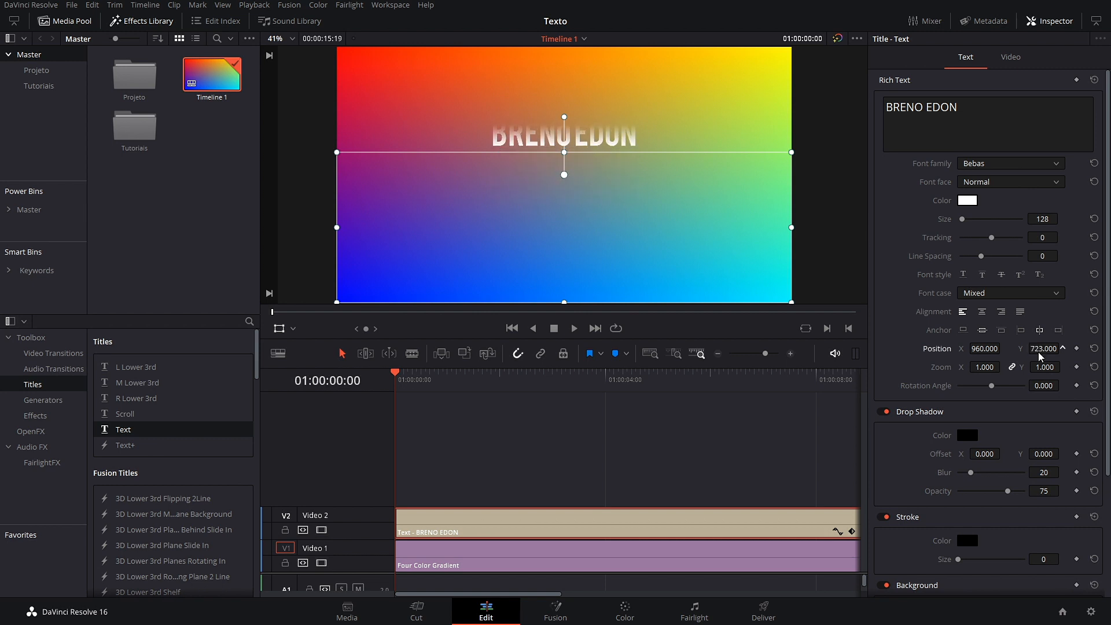
pyautogui.click(1011, 57)
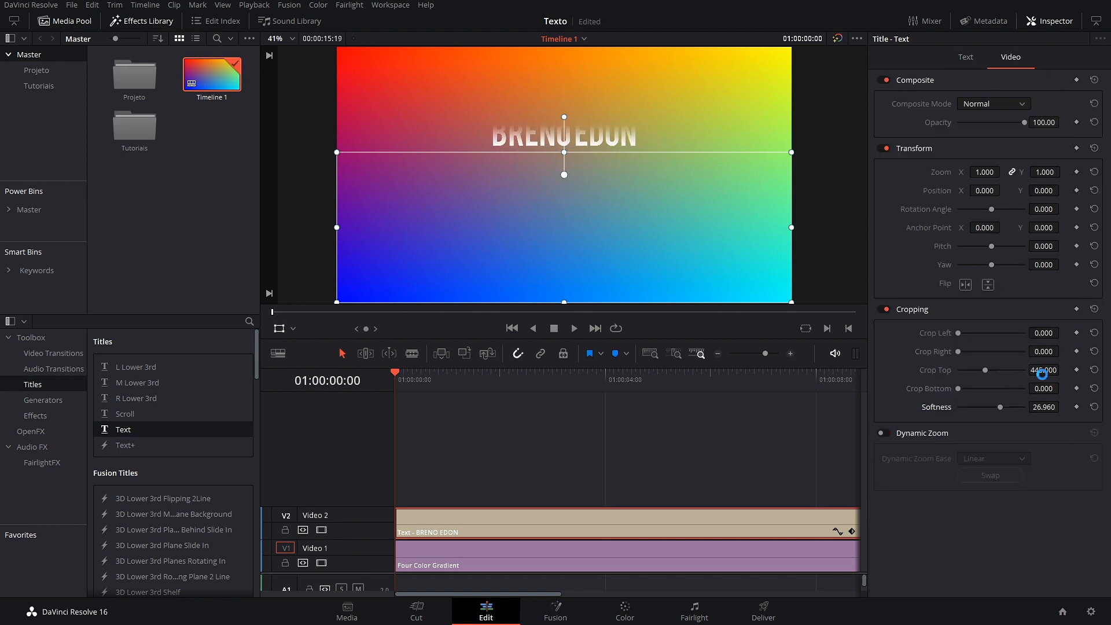
pyautogui.moveTo(1044, 407); pyautogui.dragTo(1039, 407)
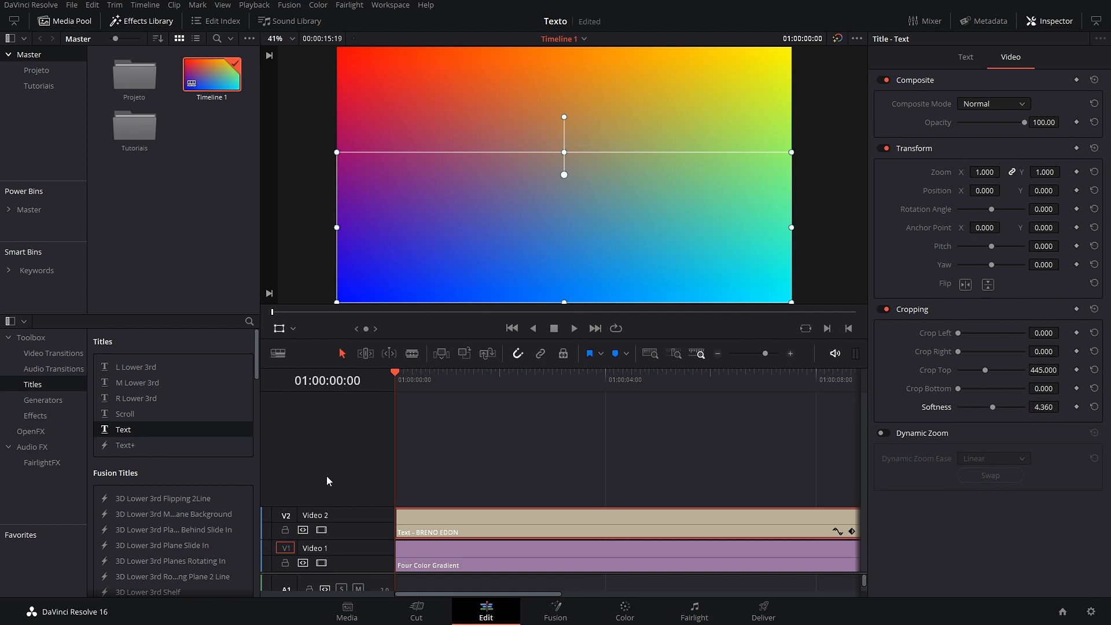
pyautogui.click(966, 56)
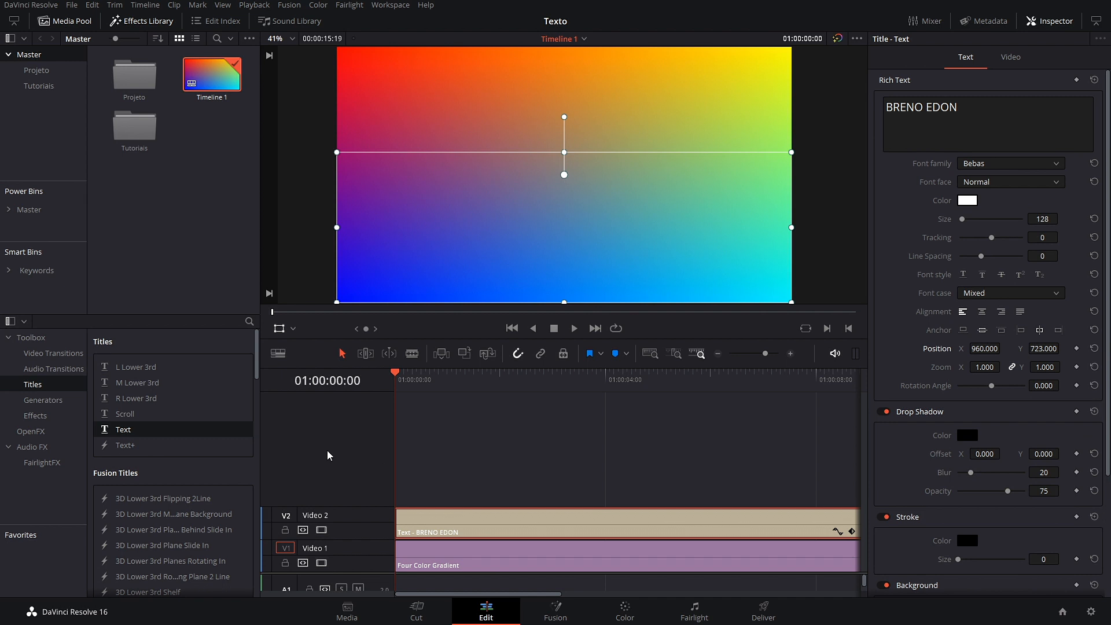
# Step: At 3 seconds, keyframe Position Y 546 to centre the title, then play the entrance
pyautogui.moveTo(400, 382); pyautogui.dragTo(421, 381)
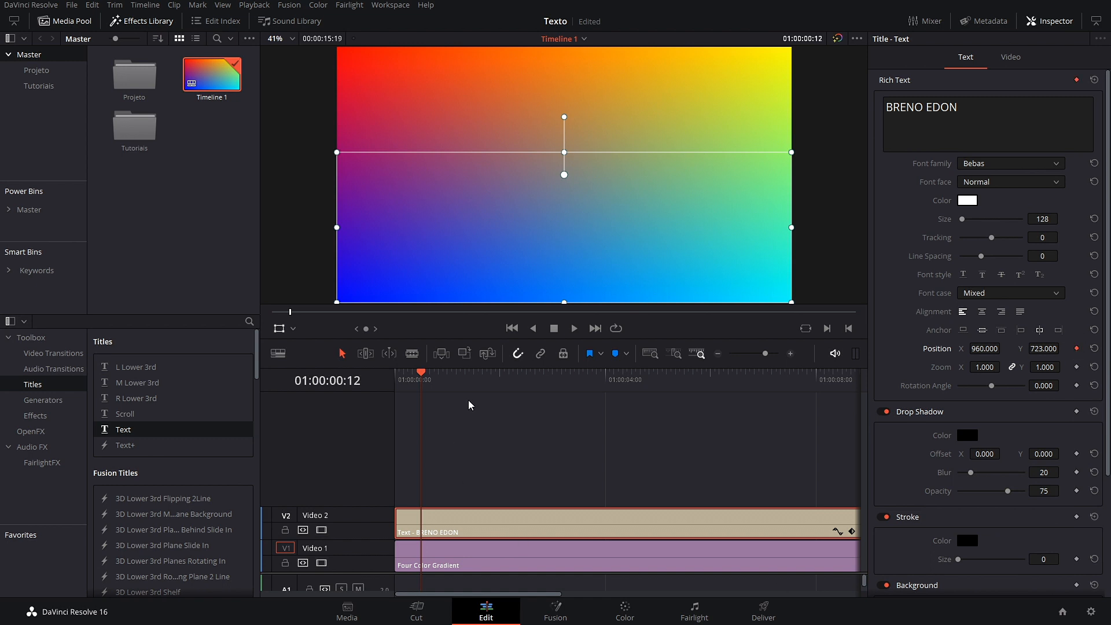
pyautogui.moveTo(422, 377); pyautogui.dragTo(553, 396)
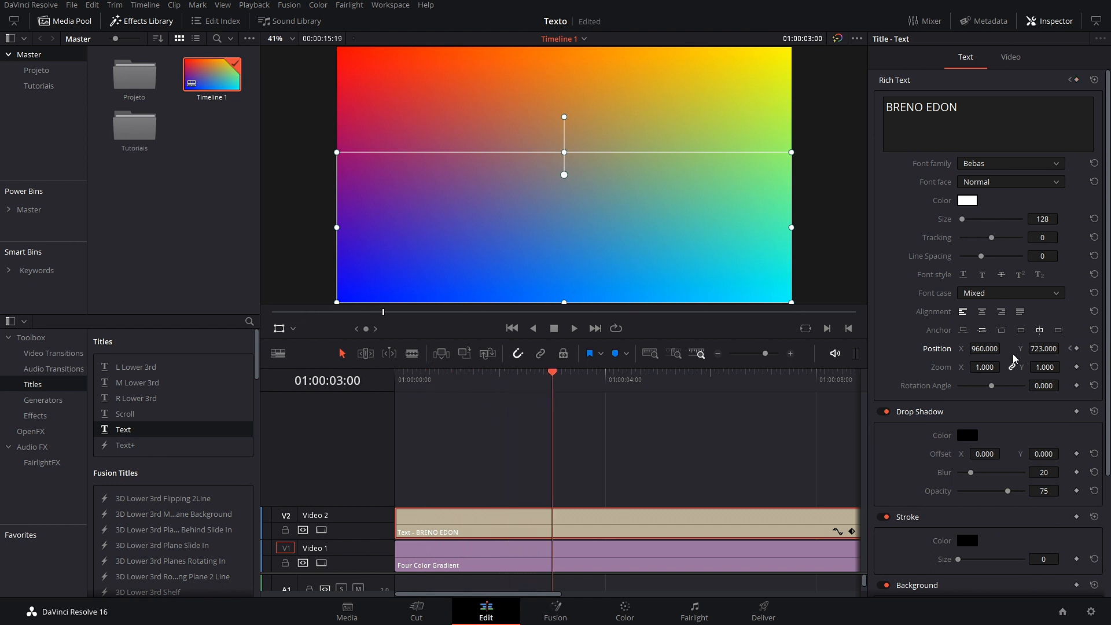
pyautogui.moveTo(1045, 349); pyautogui.dragTo(943, 349)
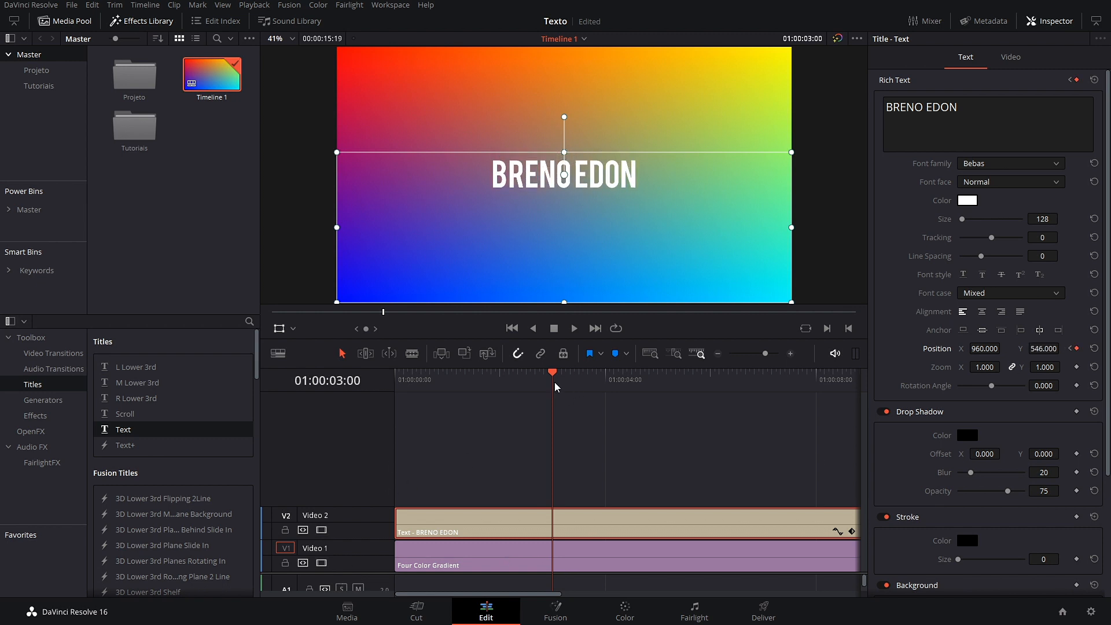
pyautogui.moveTo(552, 374); pyautogui.dragTo(373, 388)
pyautogui.press('space')
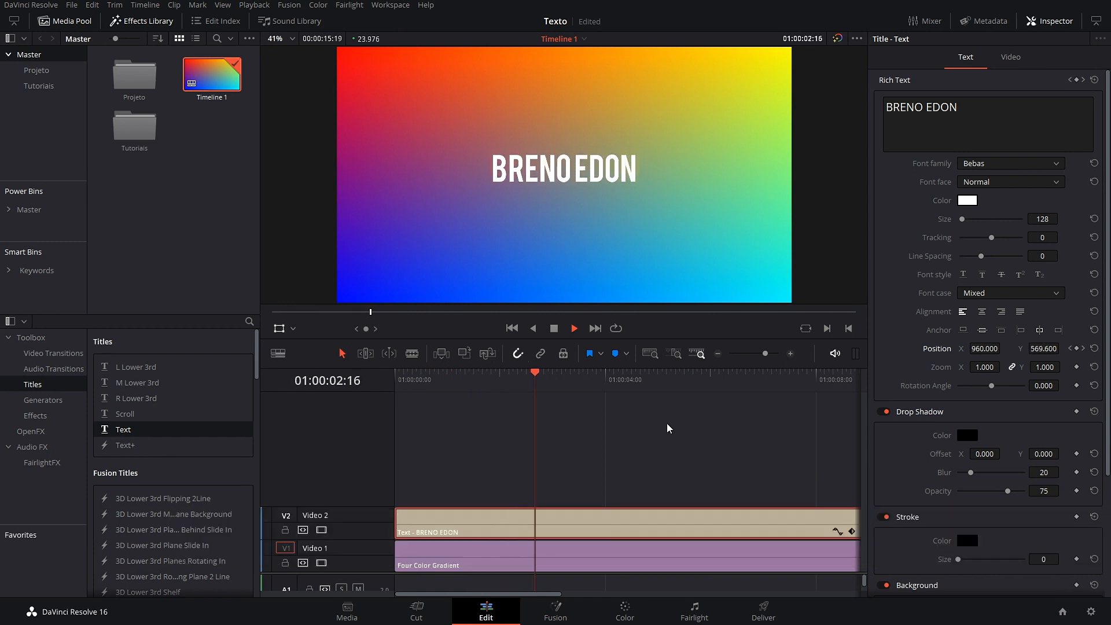
pyautogui.press('space')
# Step: Move the end Position keyframe earlier to about 1:16 and preview the shorter slide
pyautogui.moveTo(544, 403); pyautogui.dragTo(486, 403)
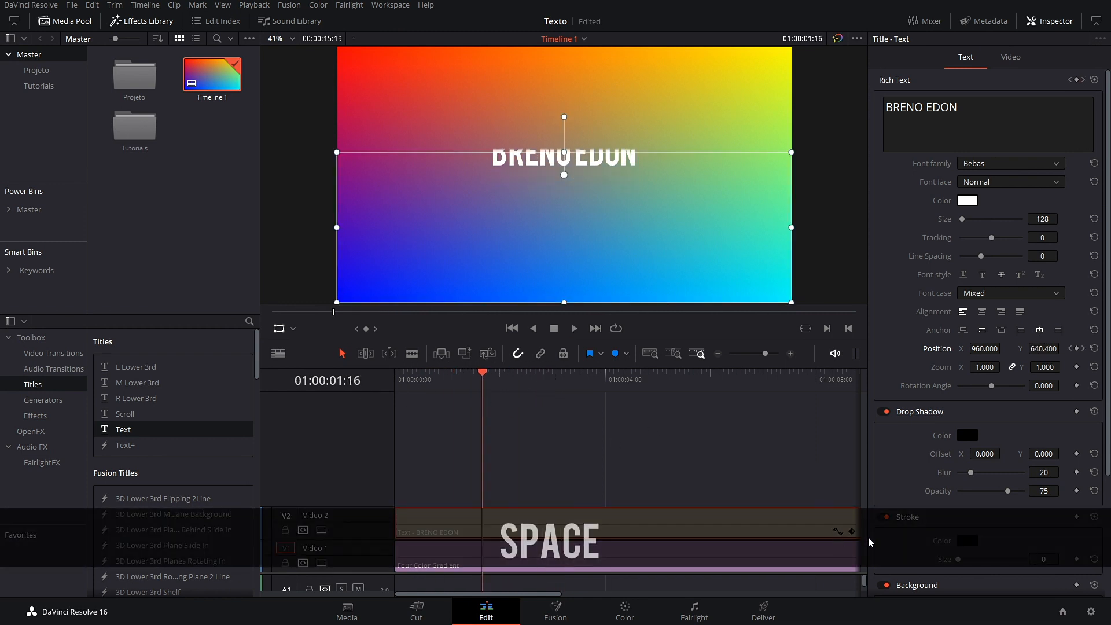
pyautogui.click(852, 532)
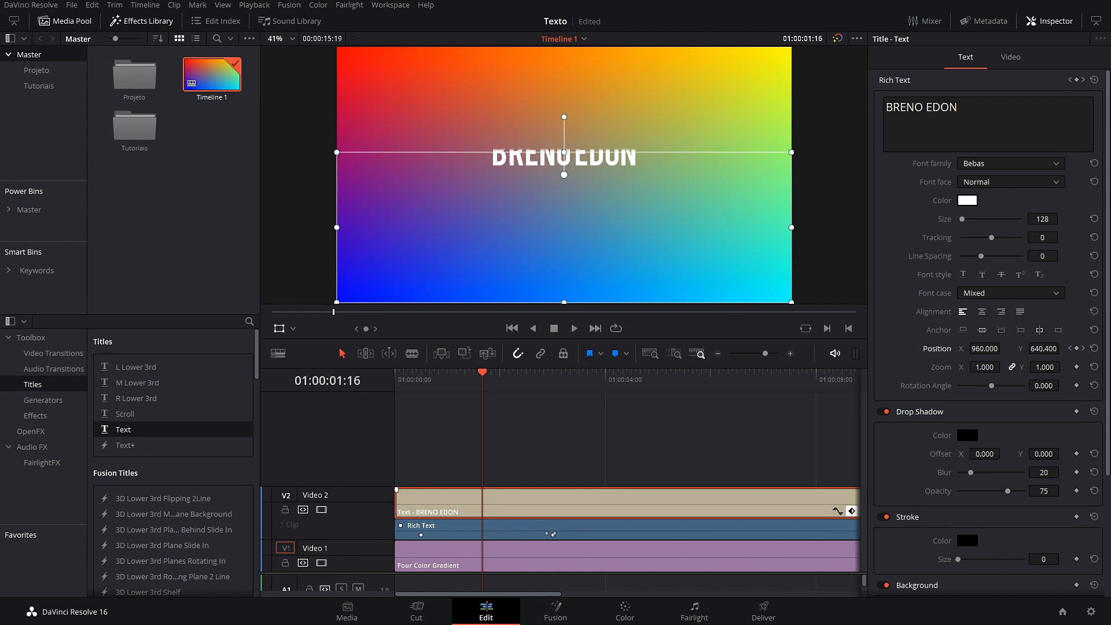
pyautogui.moveTo(550, 534); pyautogui.dragTo(483, 535)
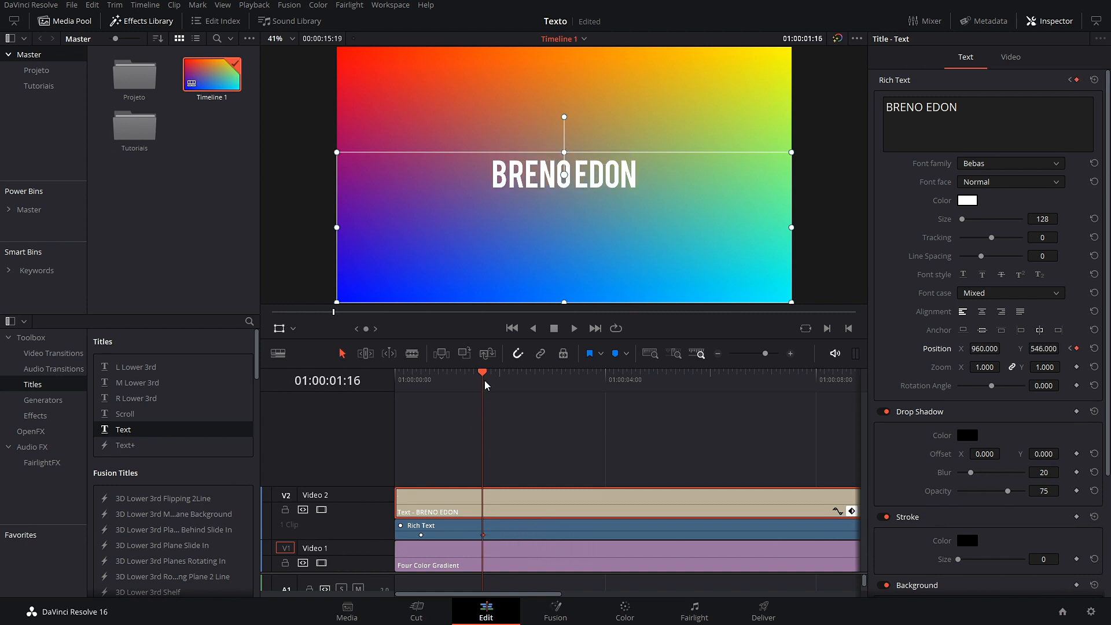
pyautogui.moveTo(485, 381); pyautogui.dragTo(314, 385)
pyautogui.press('space')
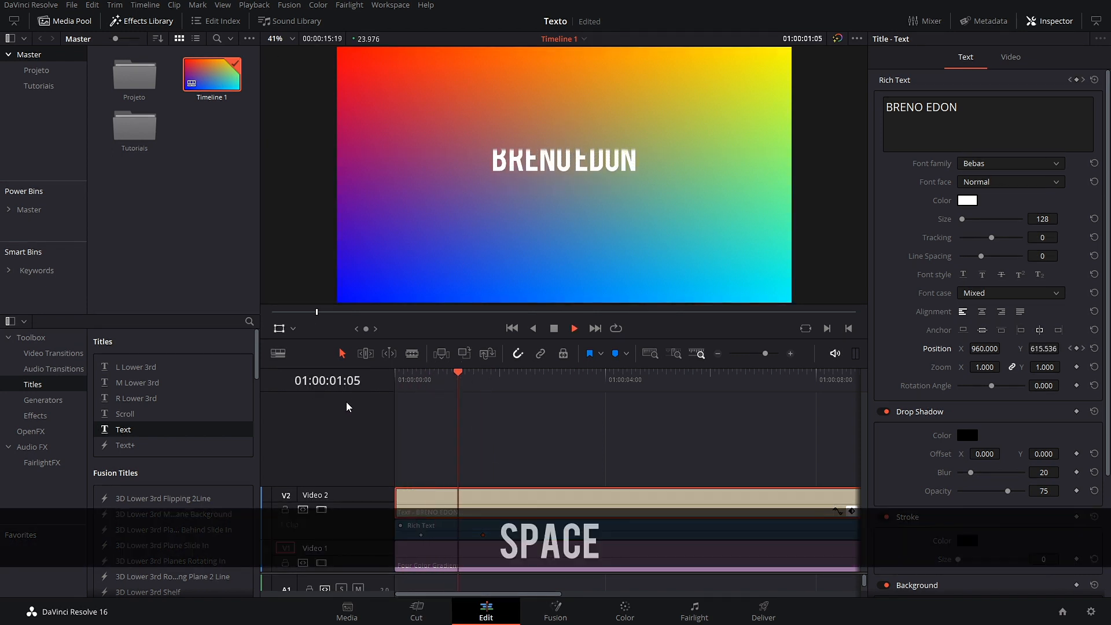
pyautogui.press('space')
pyautogui.moveTo(484, 537); pyautogui.dragTo(439, 535)
# Step: Hide the keyframe track, play the title entrance from the start, and show the Video cropping settings
pyautogui.press('Home')
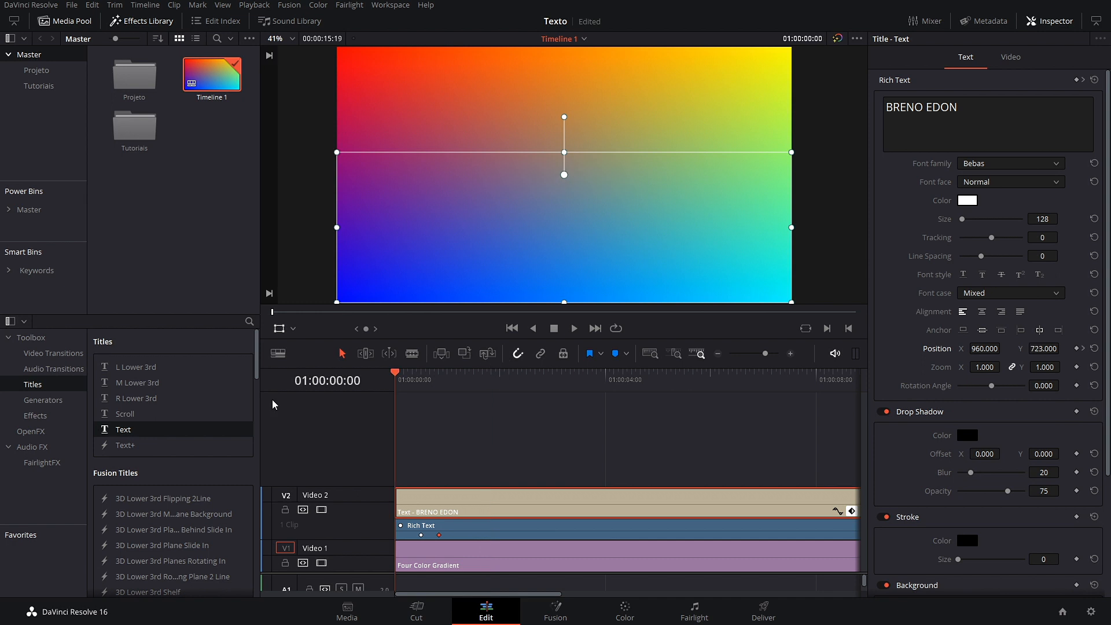
pyautogui.click(851, 512)
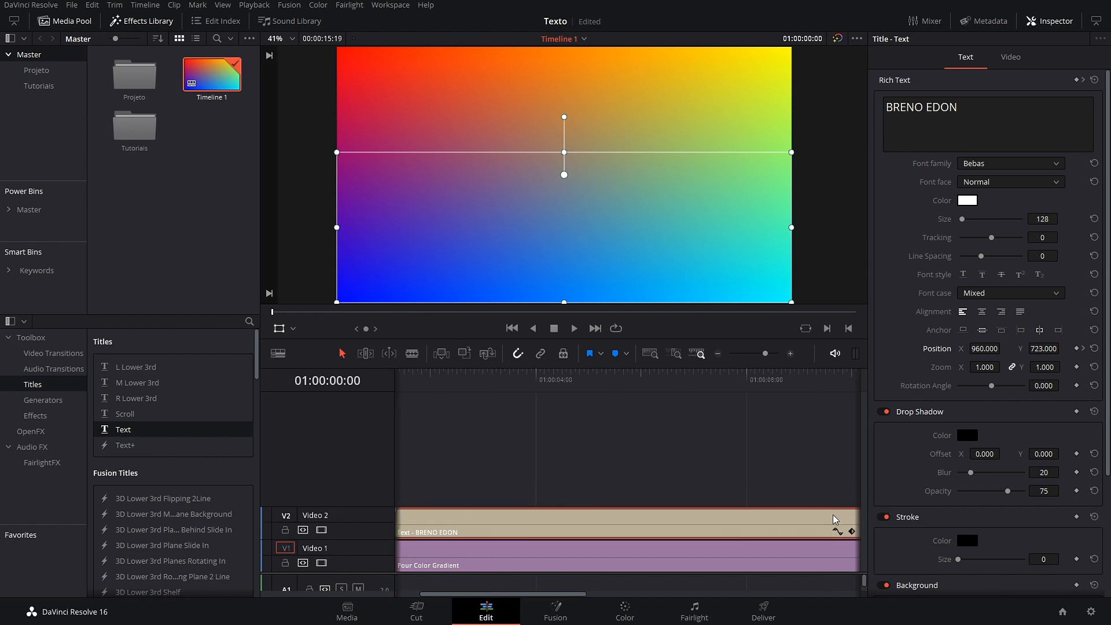
pyautogui.press('space')
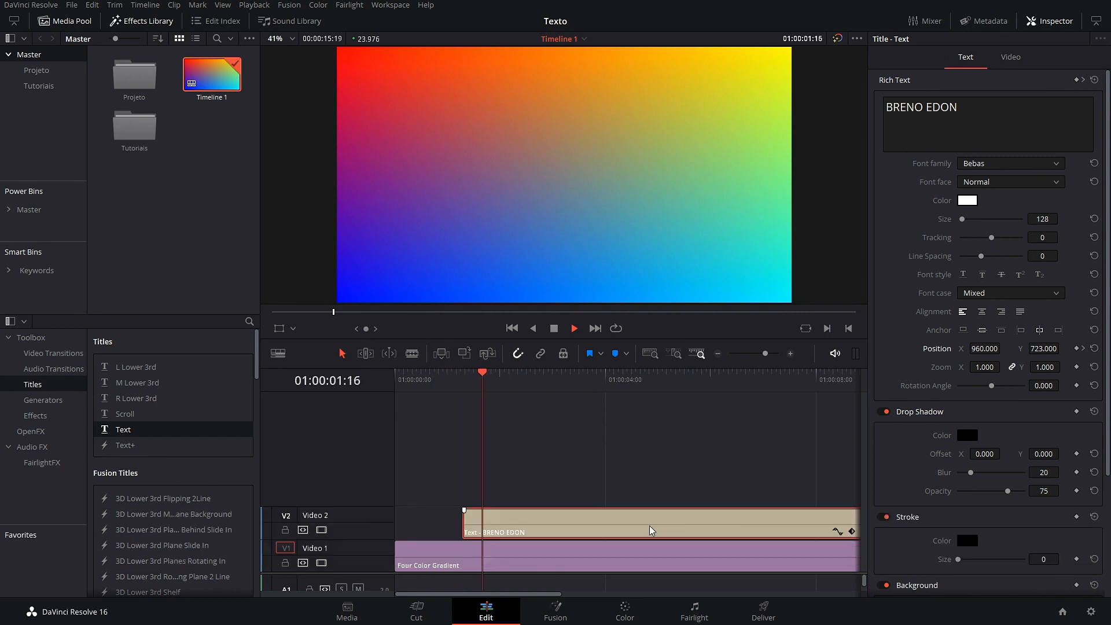
pyautogui.click(577, 325)
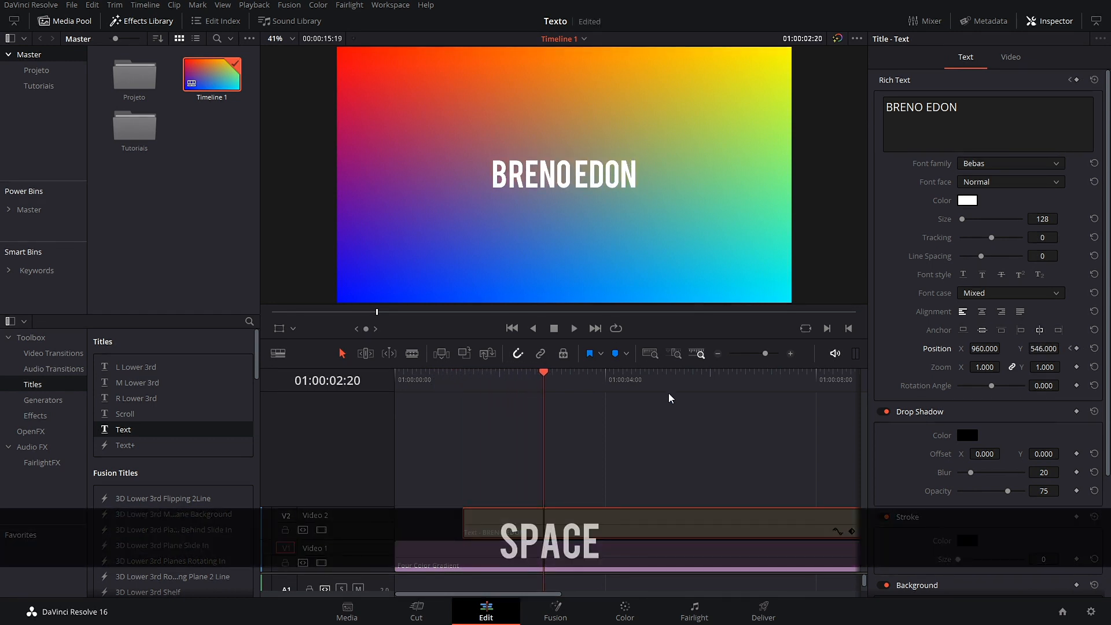
pyautogui.press('space')
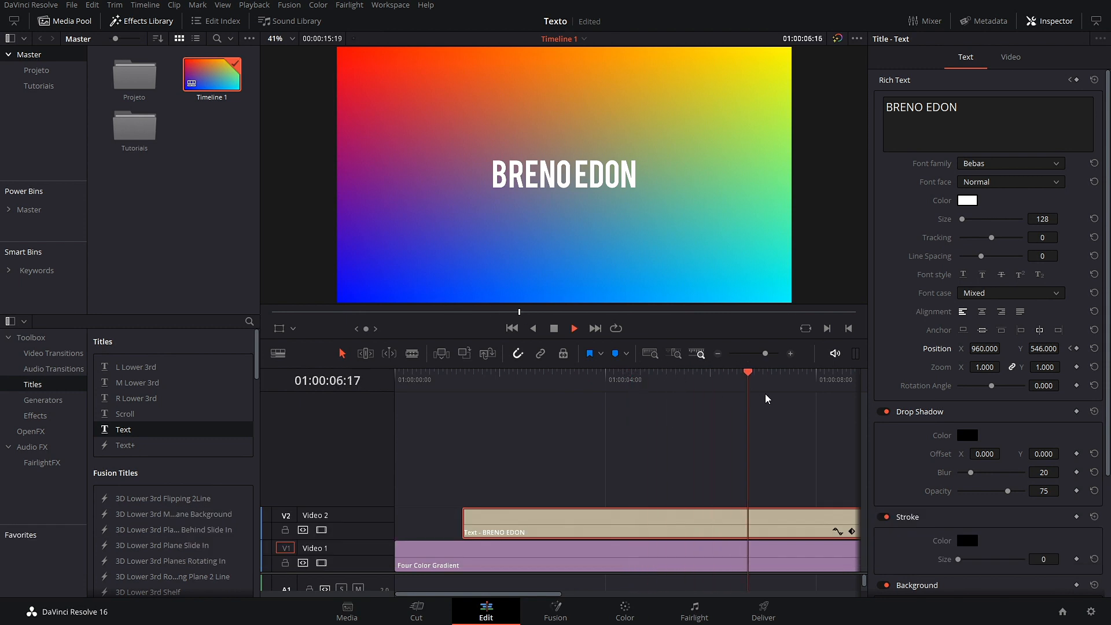
pyautogui.press('space')
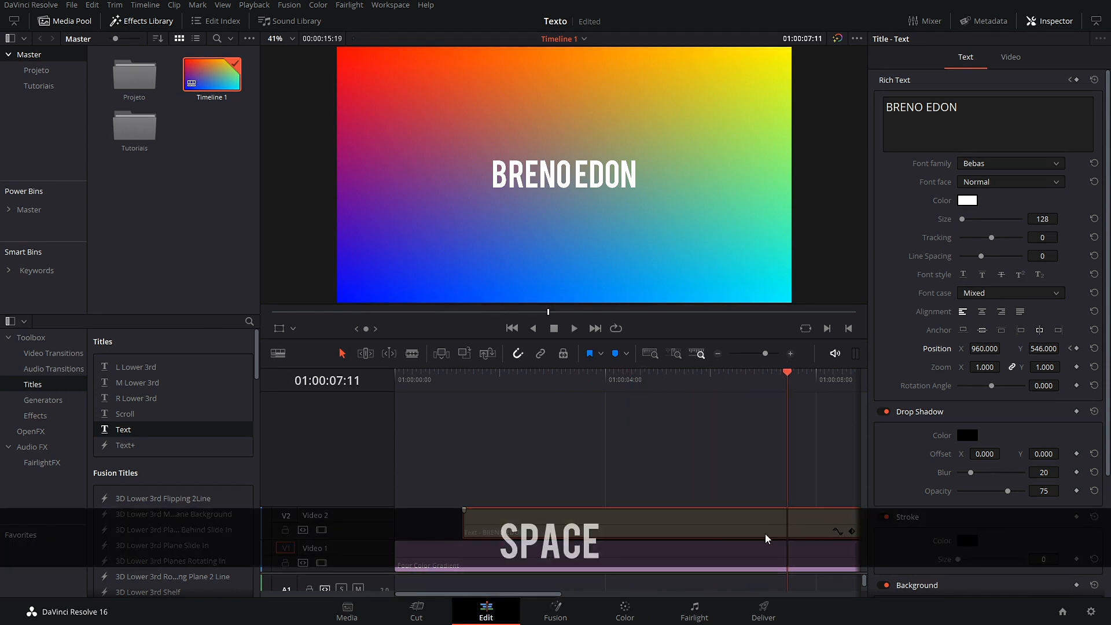
pyautogui.click(1012, 57)
# Step: Set Crop Bottom to 457 so the title is cropped down to its text
pyautogui.click(280, 329)
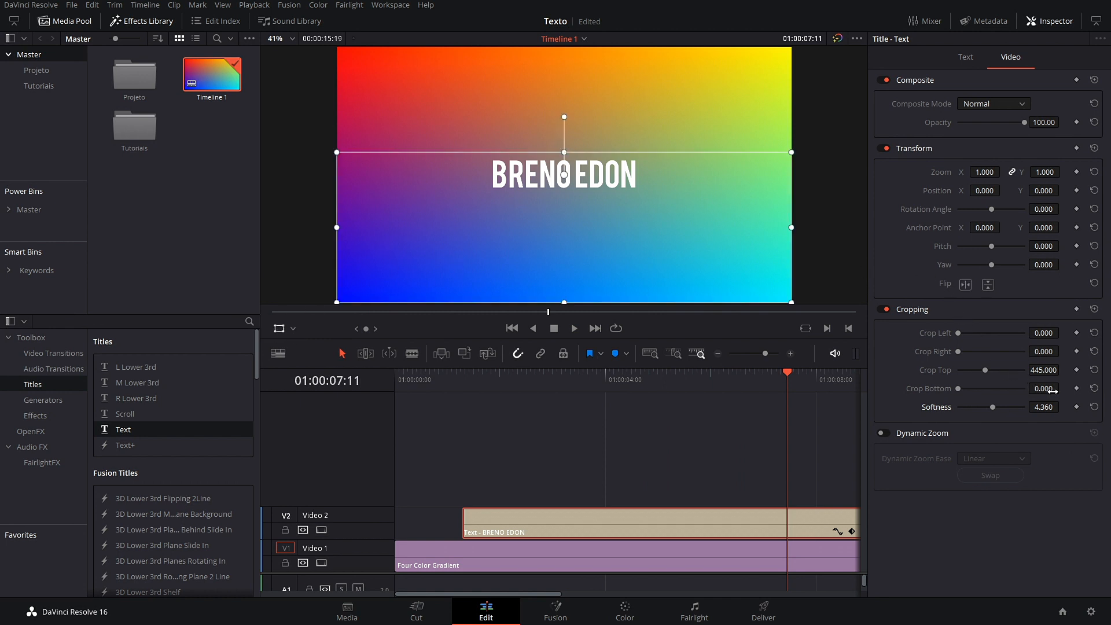
pyautogui.moveTo(1048, 392); pyautogui.dragTo(1064, 388)
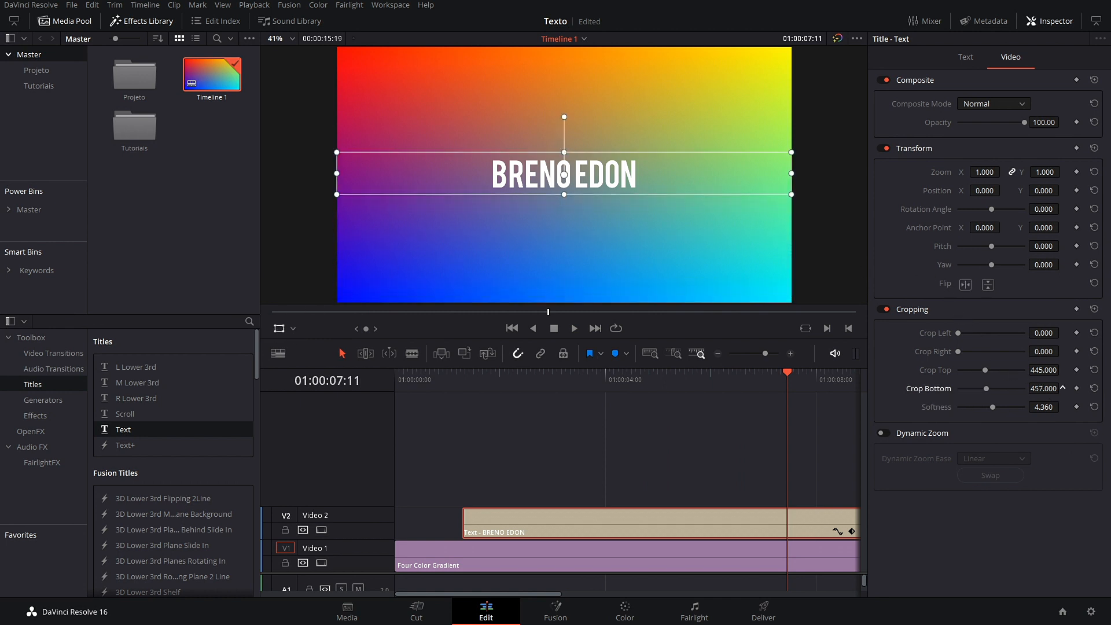
pyautogui.click(973, 58)
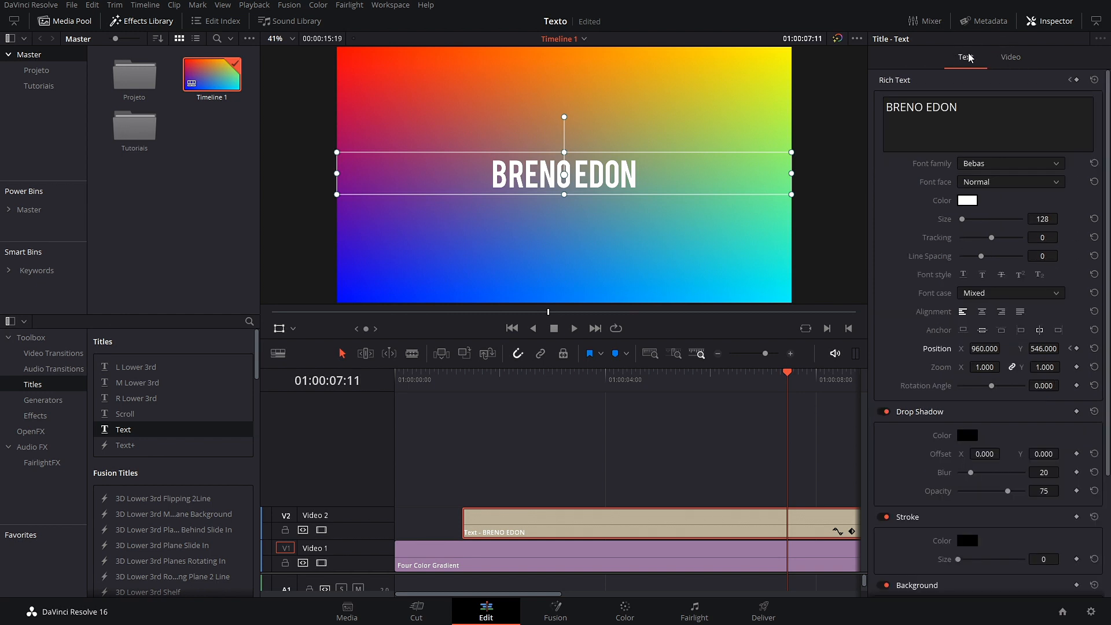
# Step: Keyframe the title's centred position at 7:11, then set Position Y 225 at 8:00
pyautogui.click(1077, 348)
pyautogui.moveTo(533, 602); pyautogui.dragTo(576, 602)
pyautogui.moveTo(672, 376); pyautogui.dragTo(700, 377)
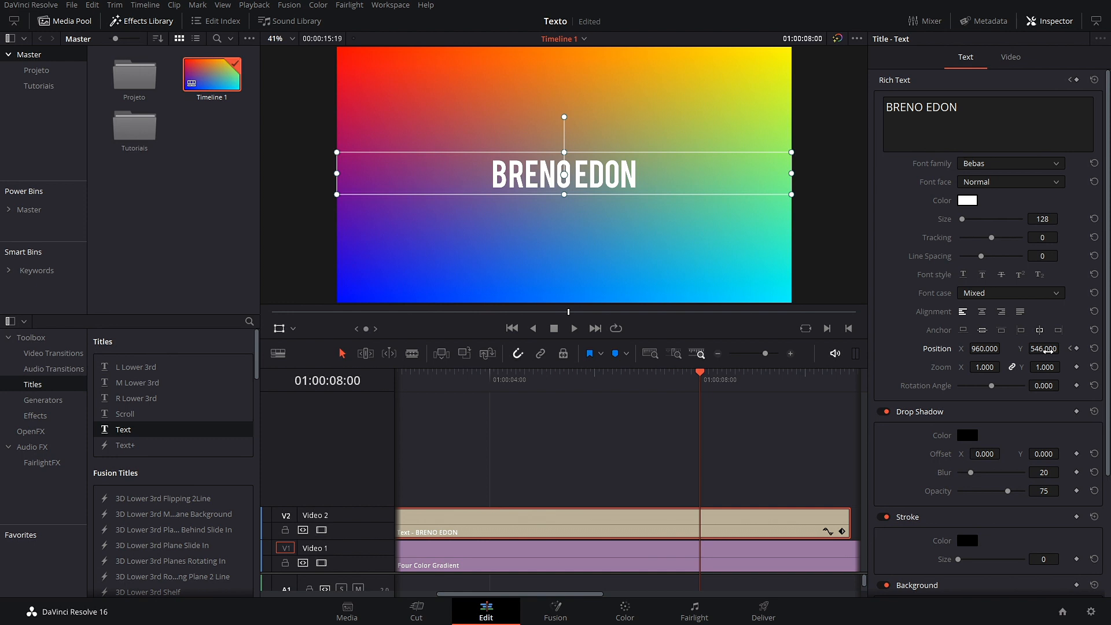
pyautogui.moveTo(1047, 350); pyautogui.dragTo(1024, 351)
pyautogui.moveTo(697, 382); pyautogui.dragTo(307, 422)
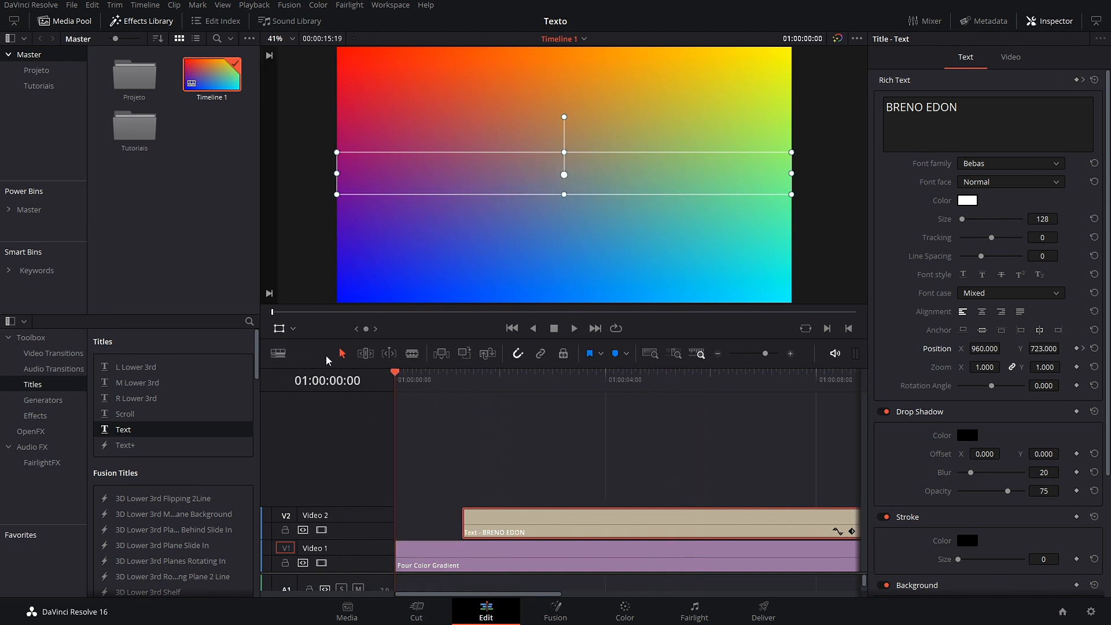
pyautogui.moveTo(397, 371); pyautogui.dragTo(489, 386)
pyautogui.click(280, 329)
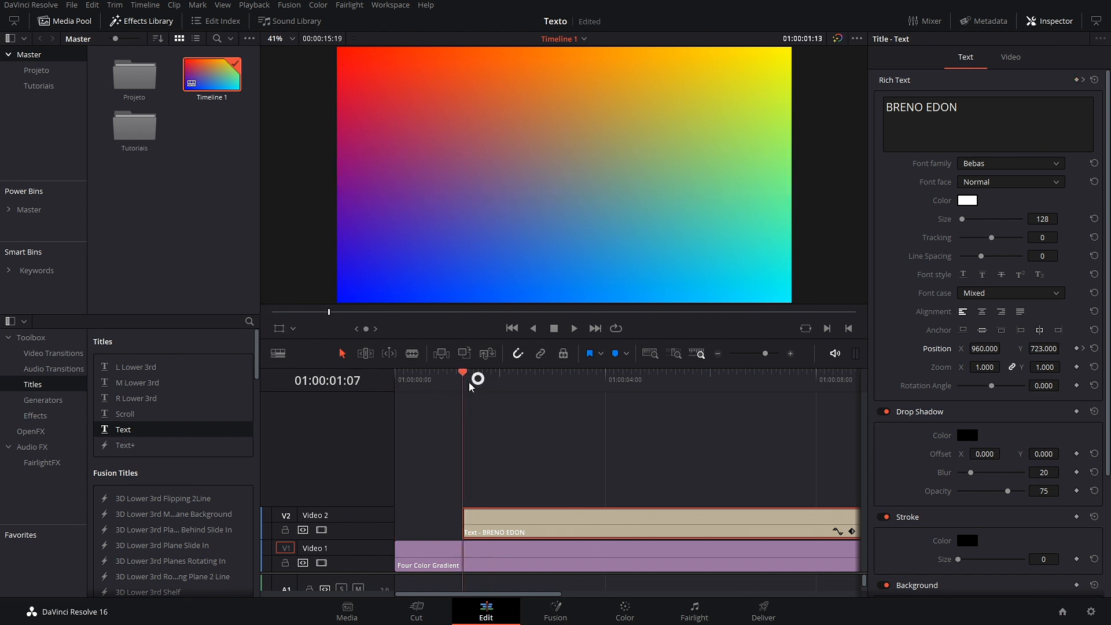
pyautogui.press('space')
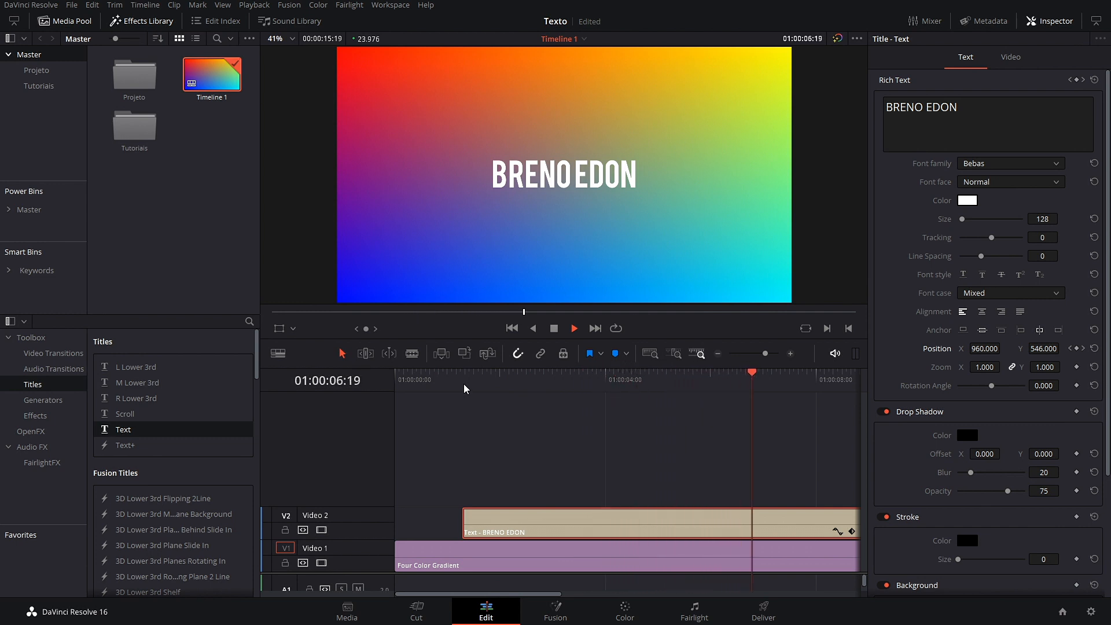
pyautogui.press('space')
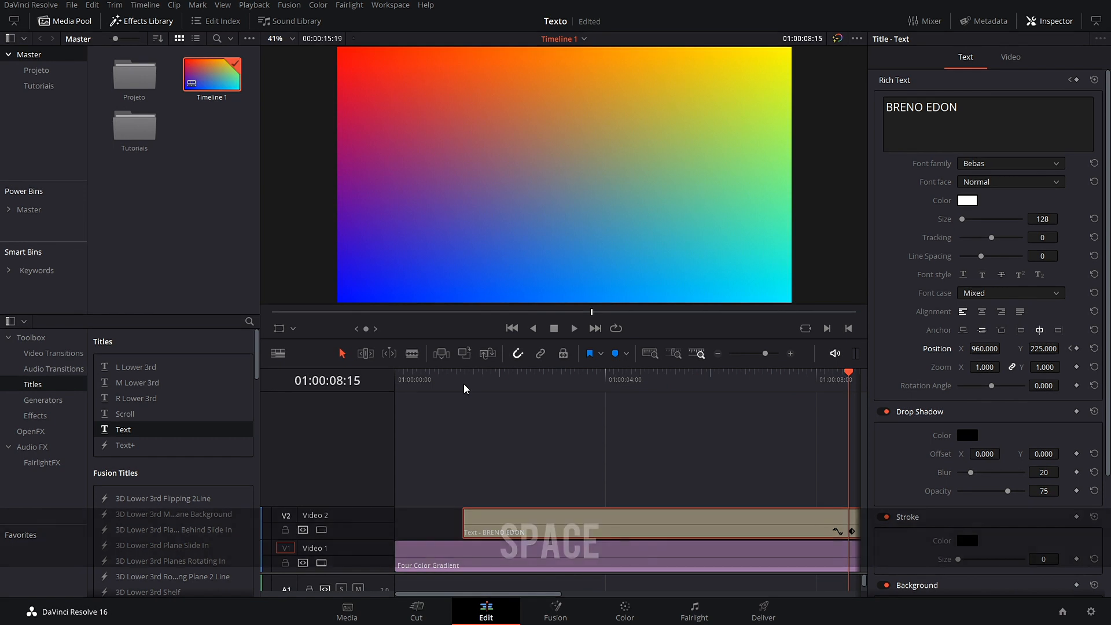
pyautogui.moveTo(853, 389); pyautogui.dragTo(602, 440)
pyautogui.keyDown('alt'); pyautogui.scroll(-2, 632, 443); pyautogui.keyUp('alt')
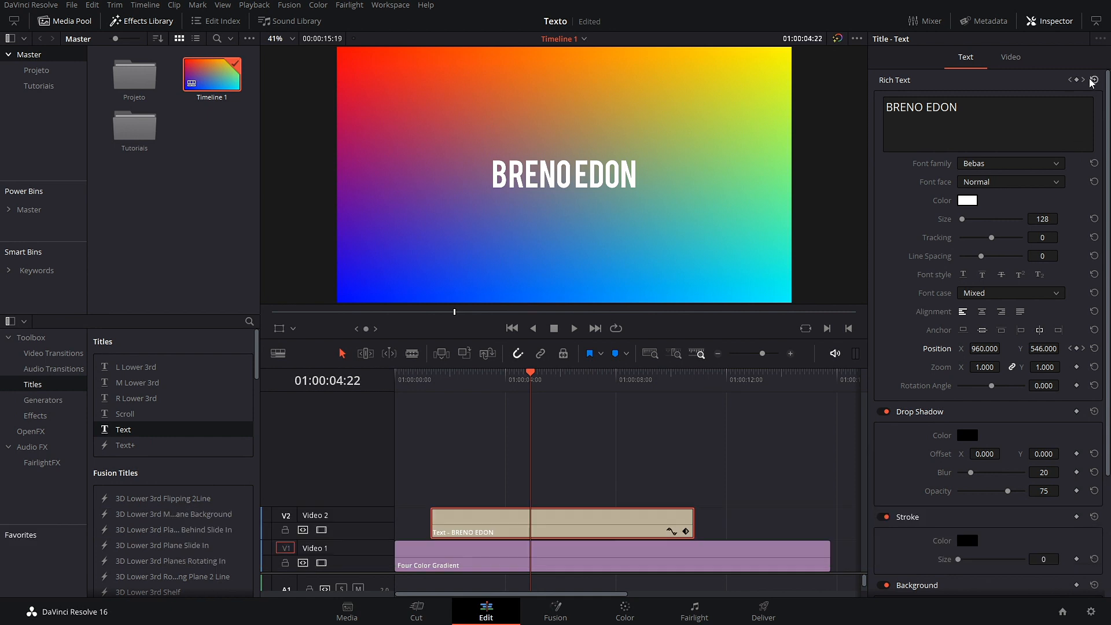
# Step: Reset all cropping to 0 and reset Position to 960, 540, removing its keyframes
pyautogui.click(1013, 58)
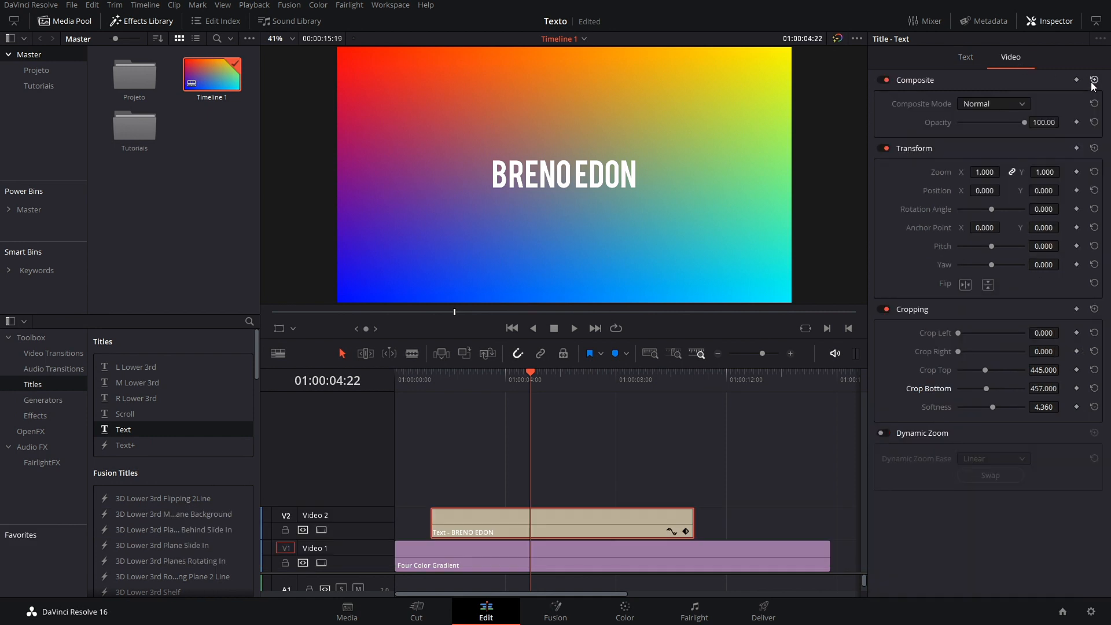
pyautogui.click(1095, 310)
pyautogui.moveTo(506, 393); pyautogui.dragTo(480, 429)
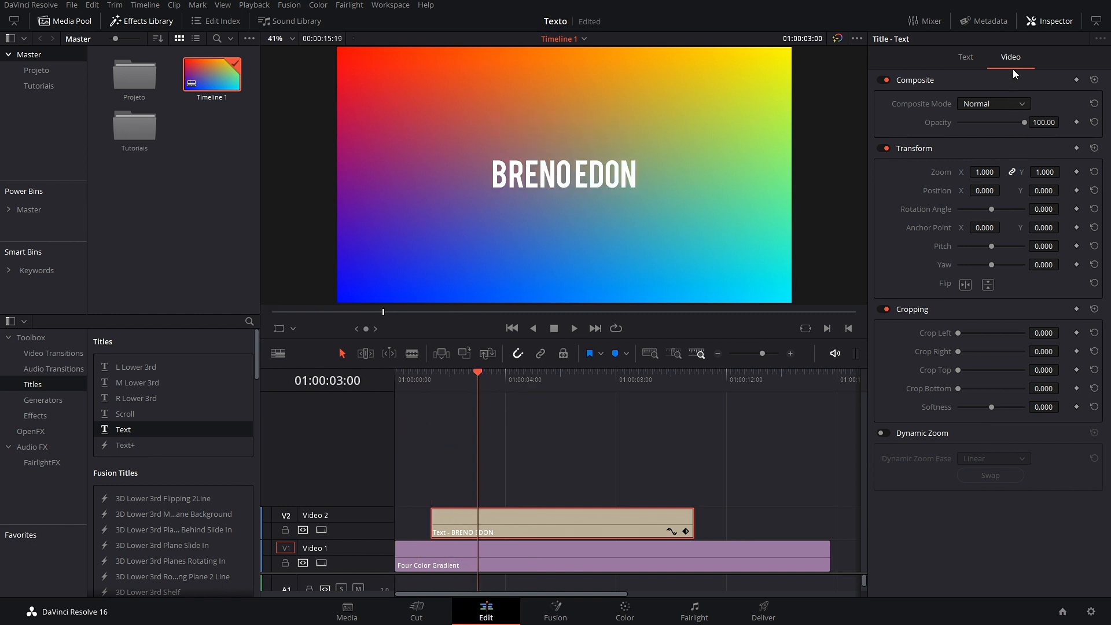
pyautogui.click(966, 56)
pyautogui.click(1094, 349)
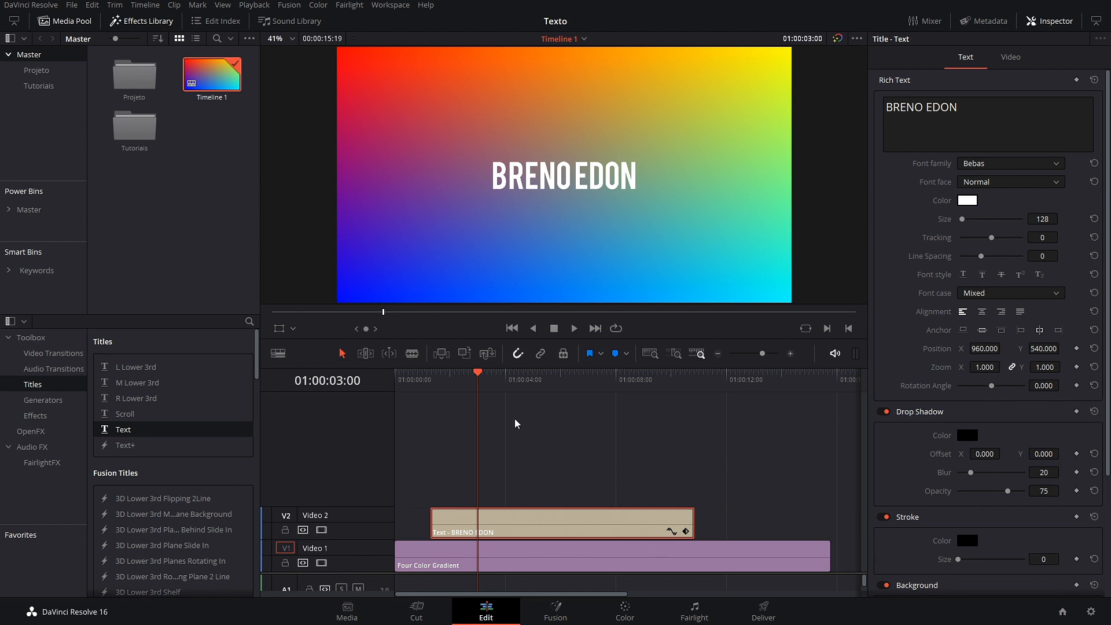
pyautogui.click(44, 401)
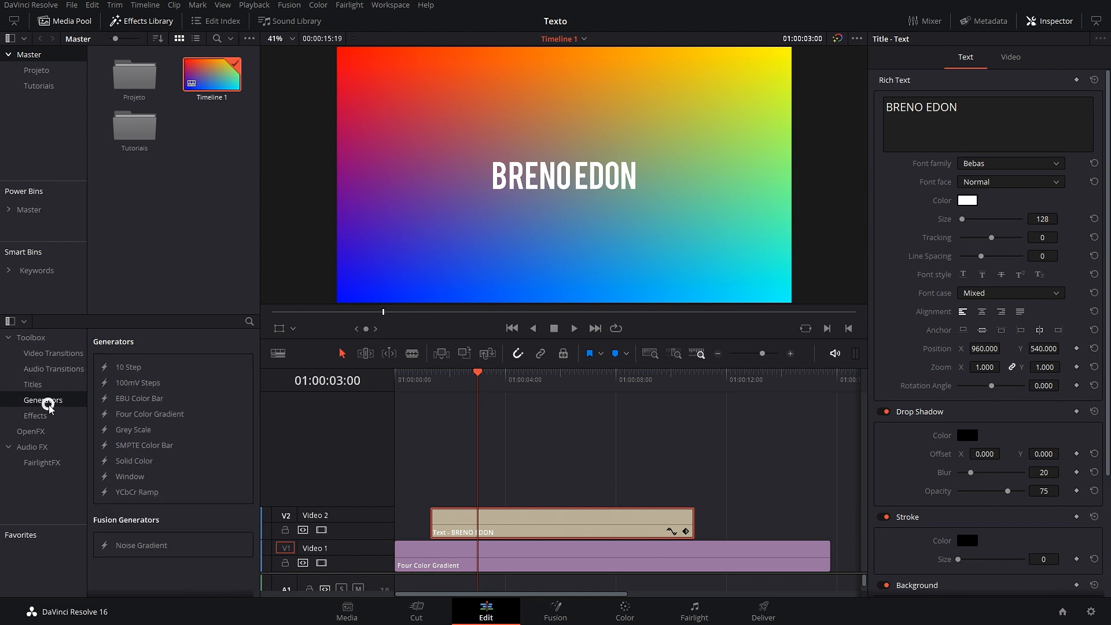
pyautogui.click(35, 416)
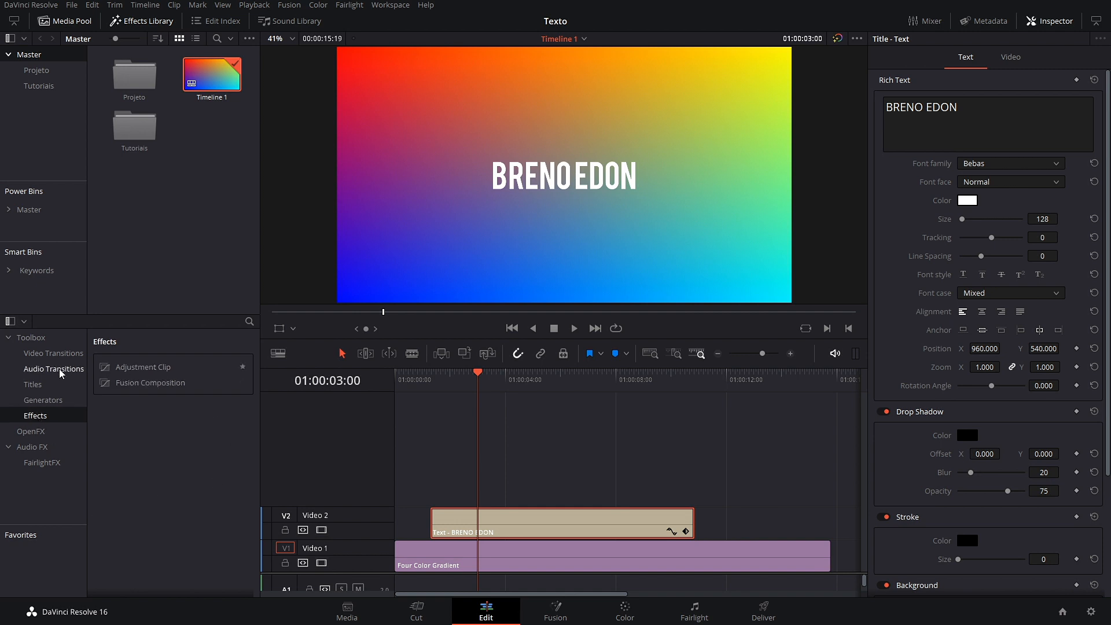
pyautogui.click(47, 353)
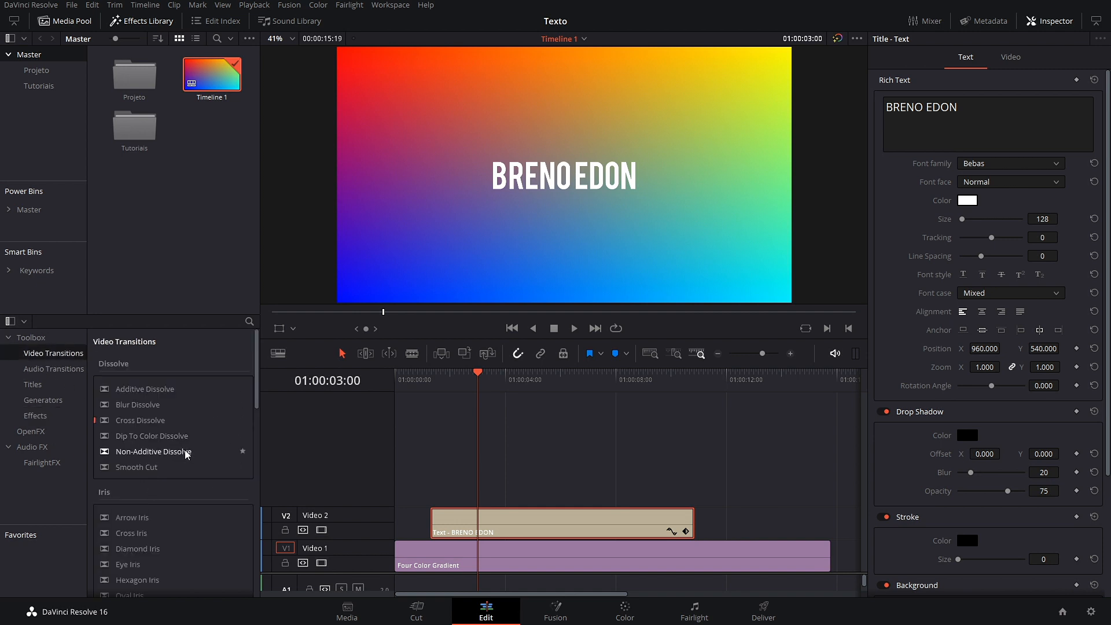
pyautogui.scroll(-7, 185, 450)
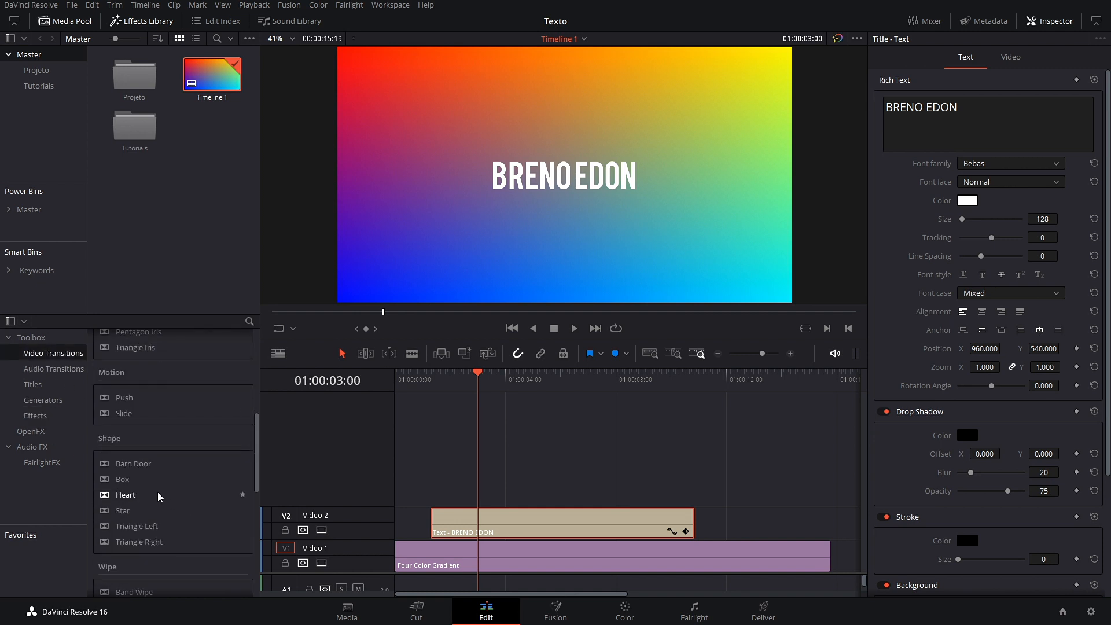
pyautogui.moveTo(111, 399); pyautogui.dragTo(438, 515)
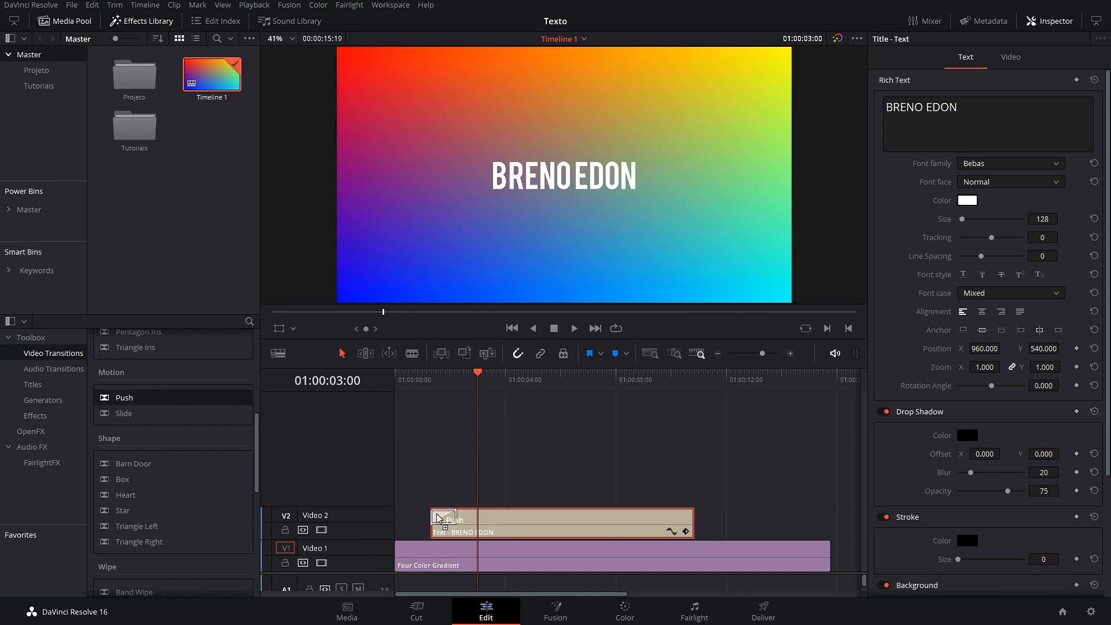
pyautogui.moveTo(482, 377); pyautogui.dragTo(417, 396)
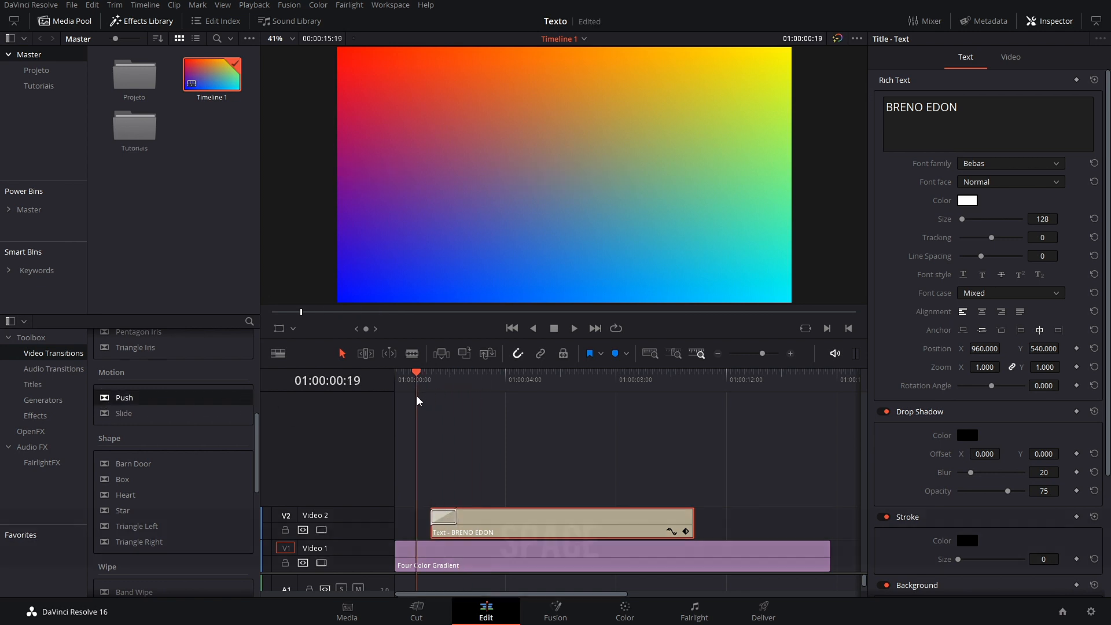
pyautogui.press('space')
pyautogui.press('space')
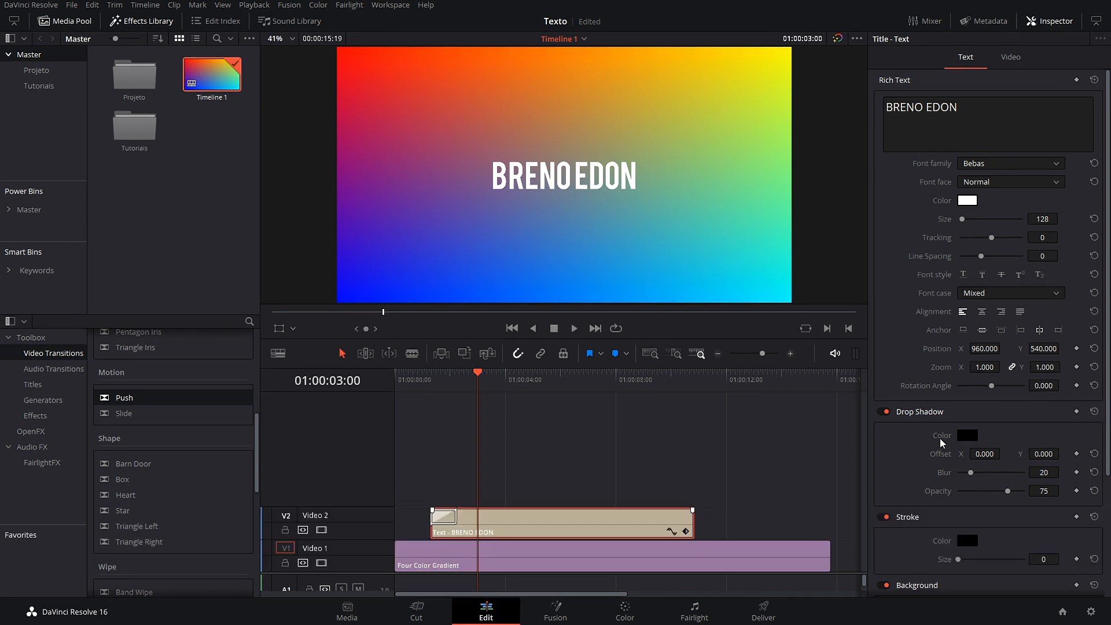
# Step: Set the Push transition's Ease to In & Out
pyautogui.click(446, 521)
pyautogui.click(1025, 279)
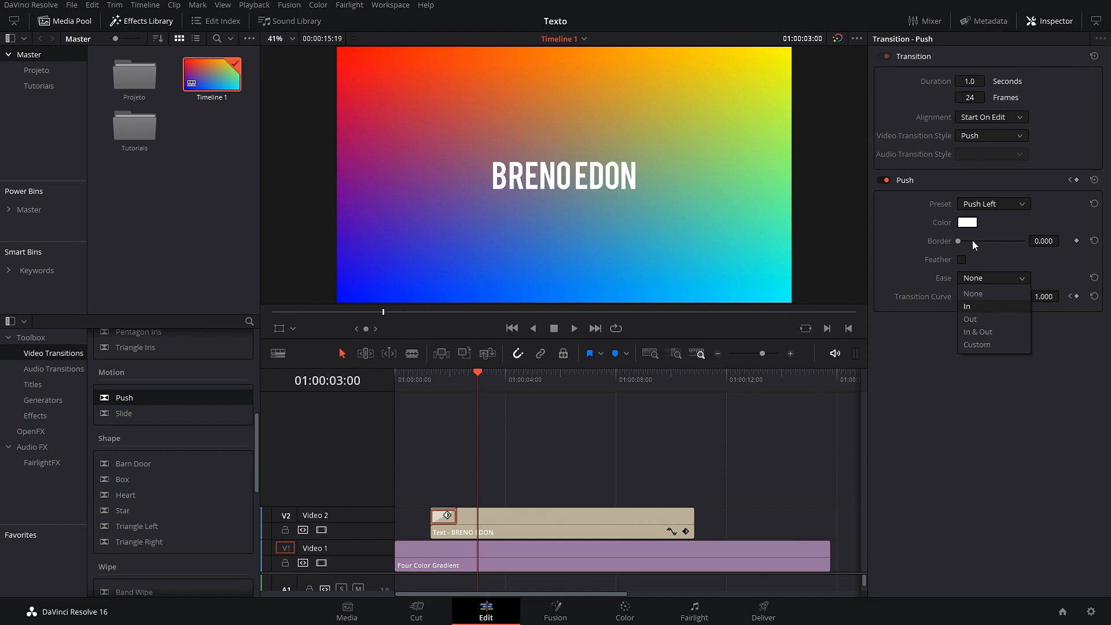
pyautogui.click(990, 332)
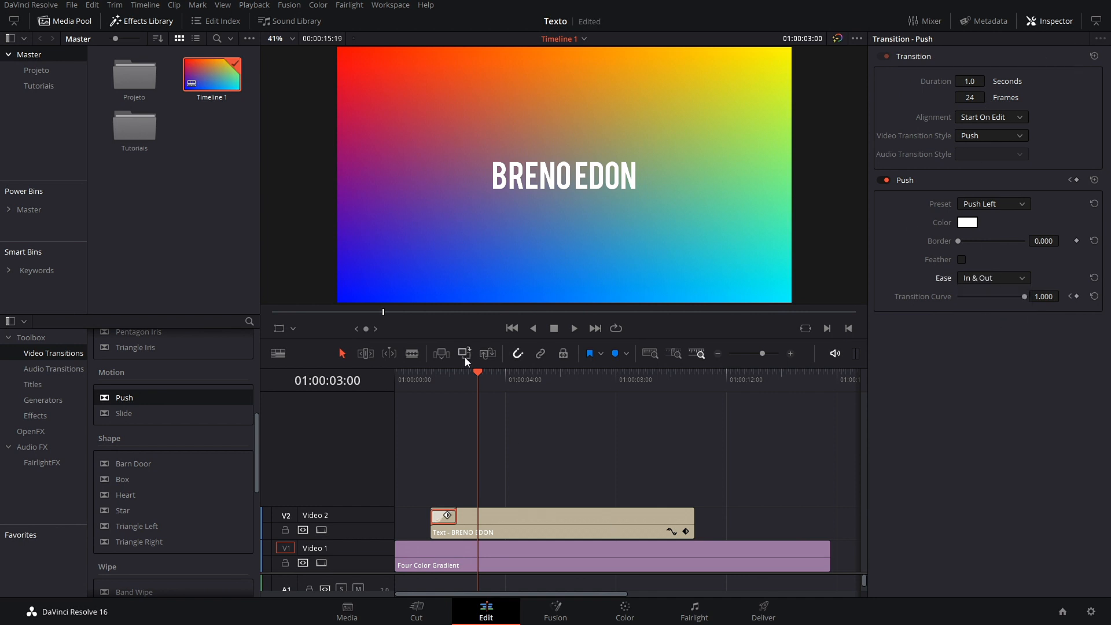
pyautogui.scroll(4, 544, 523)
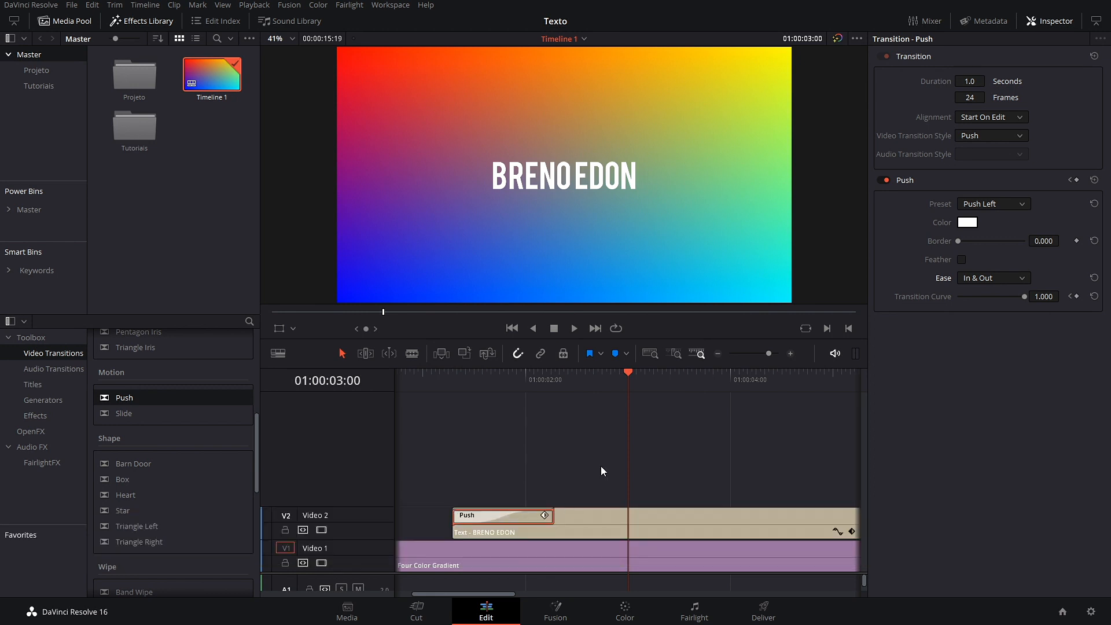
# Step: Preview the eased Push entrance from just before the title starts
pyautogui.moveTo(631, 377); pyautogui.dragTo(427, 425)
pyautogui.press('space')
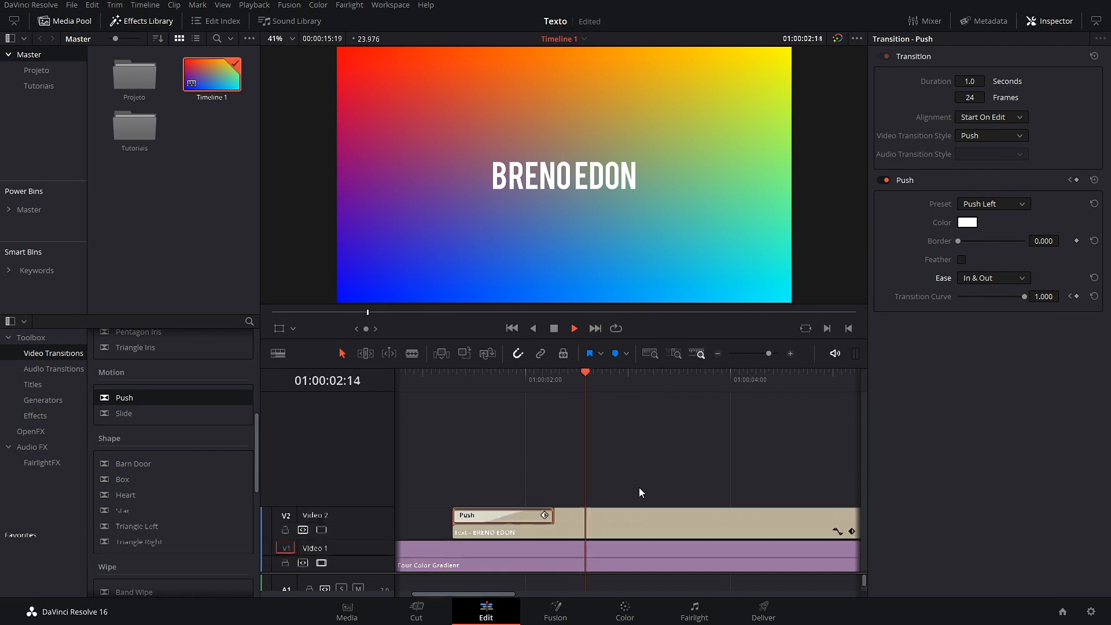
pyautogui.press('space')
pyautogui.scroll(-5, 584, 472)
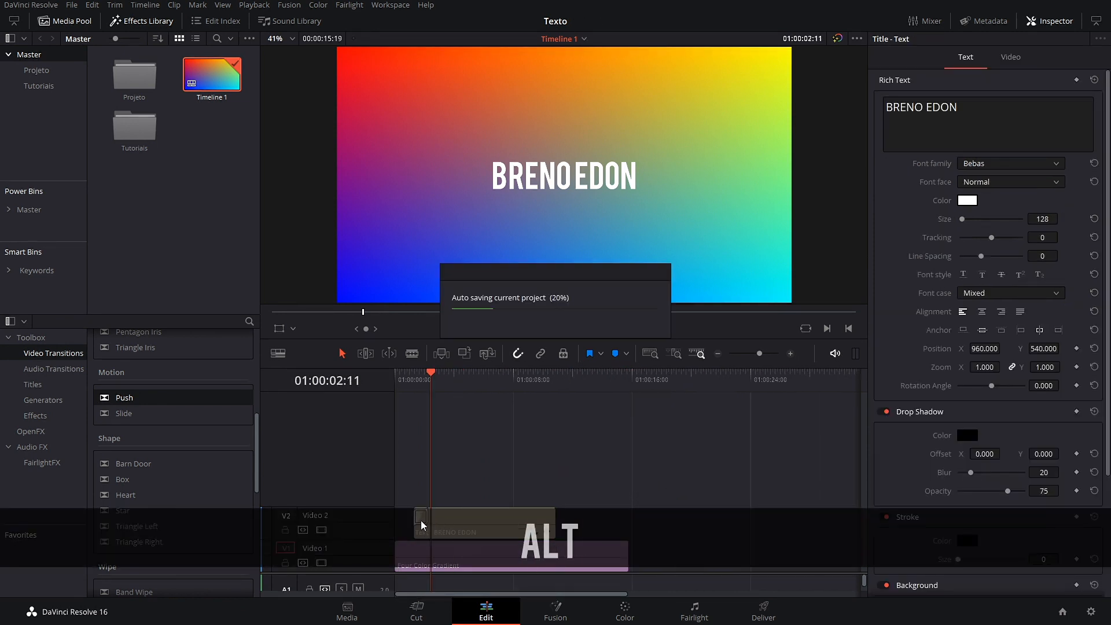
pyautogui.scroll(4, 428, 521)
pyautogui.scroll(1, 427, 521)
# Step: Copy the start Push transition and paste it onto the title clip's end edit
pyautogui.click(569, 519)
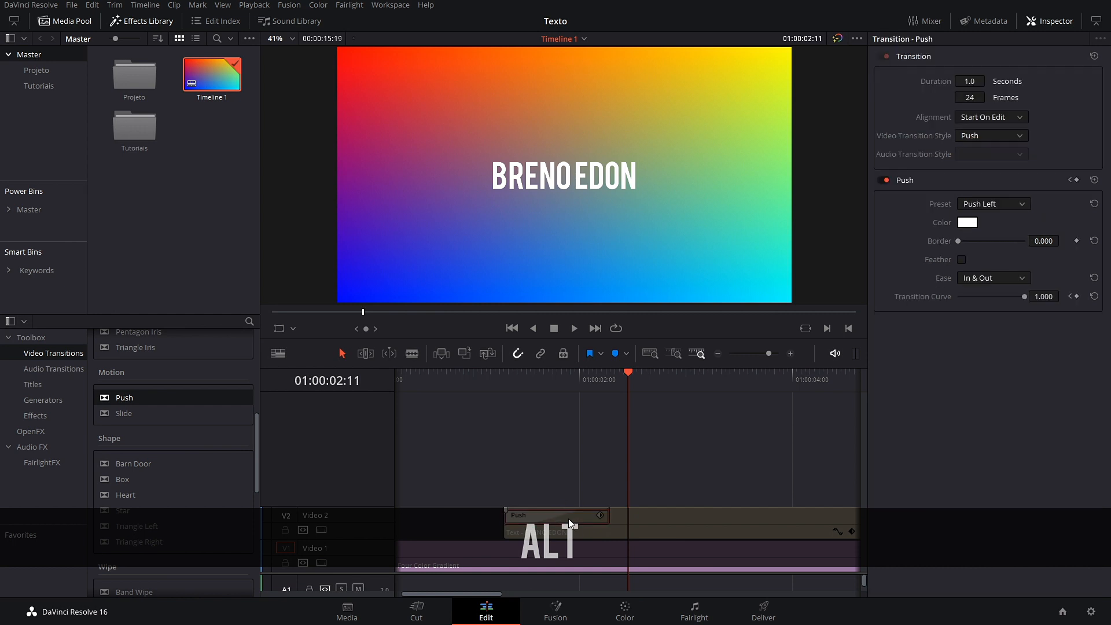
pyautogui.hotkey('ctrl', 'c')
pyautogui.scroll(-3, 554, 503)
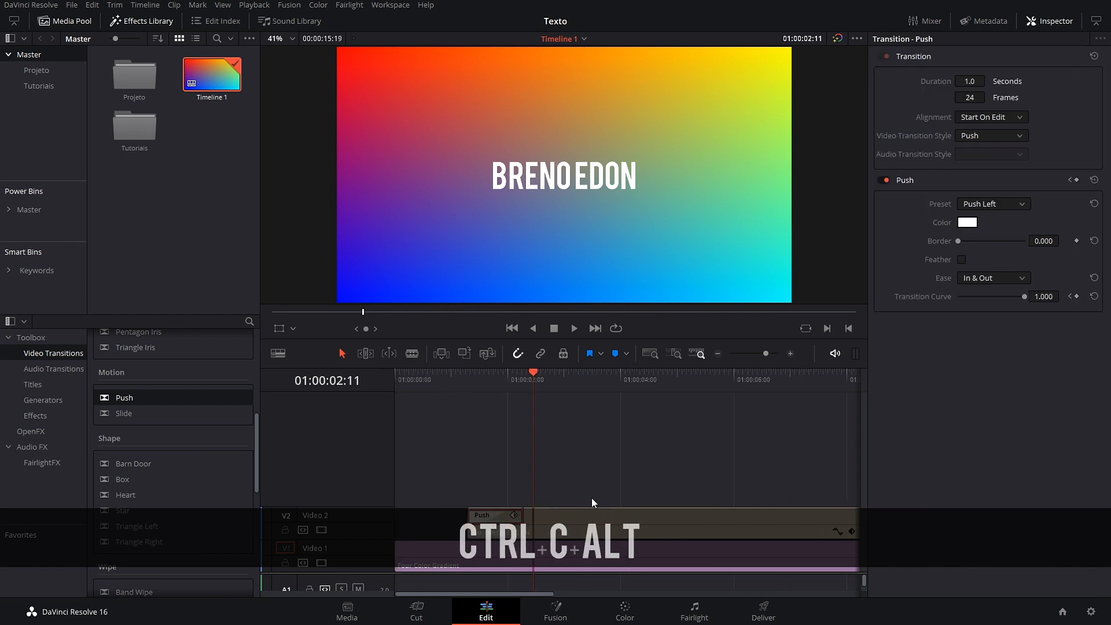
pyautogui.scroll(-3, 592, 499)
pyautogui.click(647, 524)
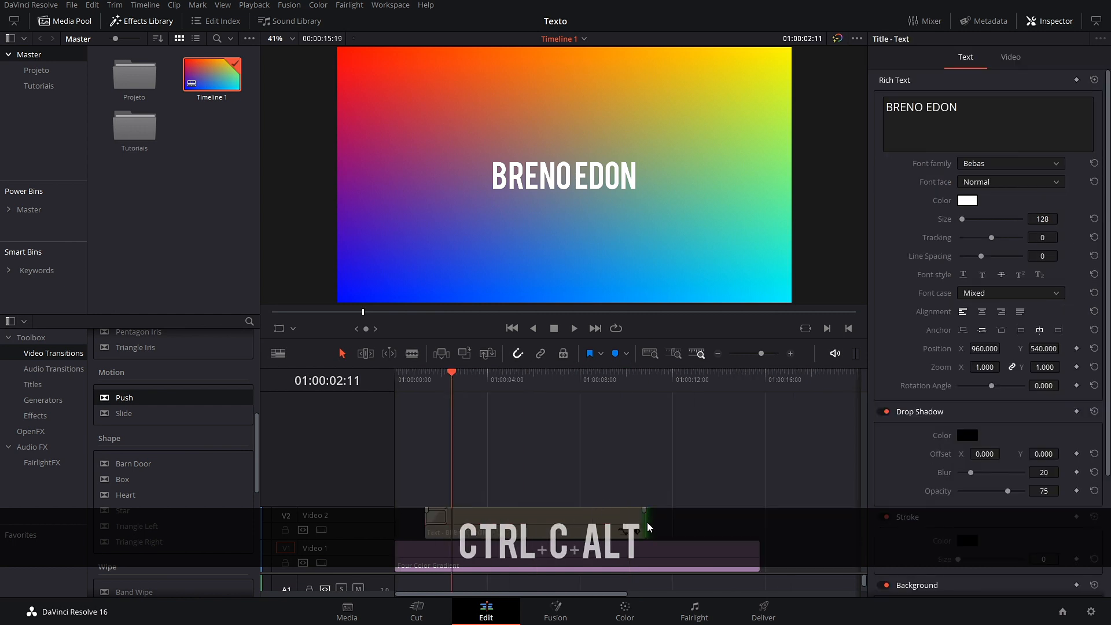
pyautogui.hotkey('ctrl', 'v')
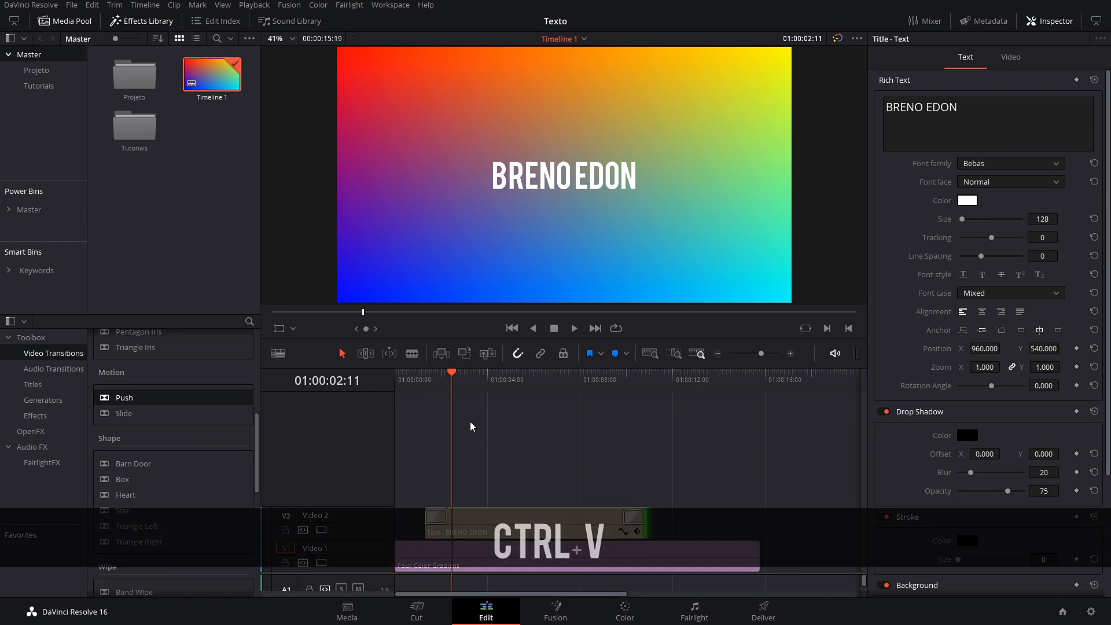
# Step: Play the title with its Push transitions at both ends
pyautogui.moveTo(453, 378); pyautogui.dragTo(425, 382)
pyautogui.press('space')
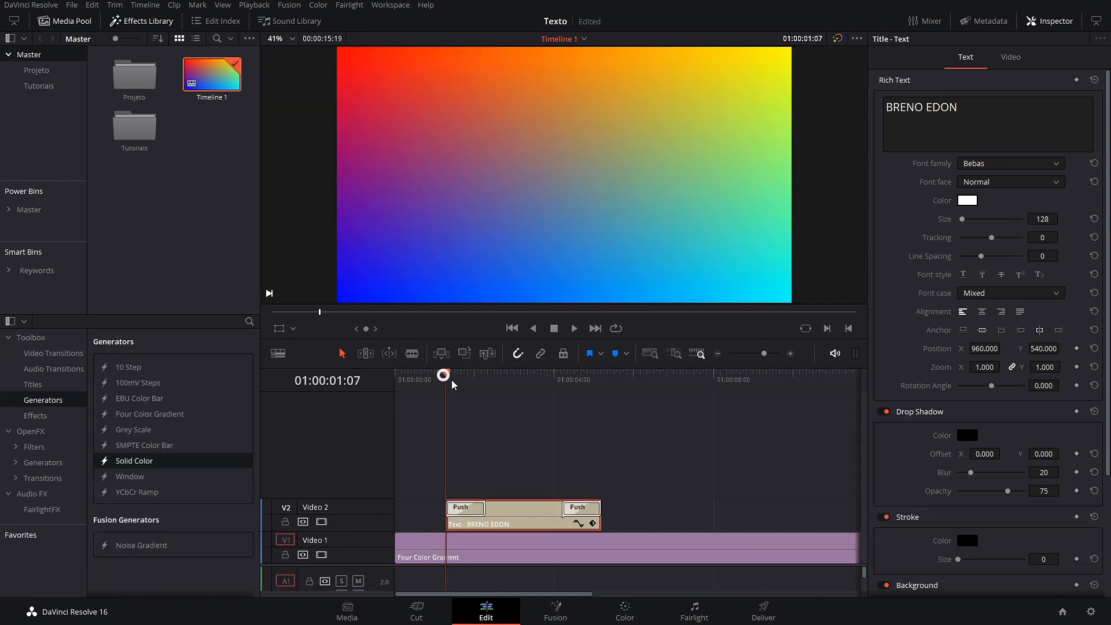
pyautogui.moveTo(451, 380); pyautogui.dragTo(422, 446)
pyautogui.press('space')
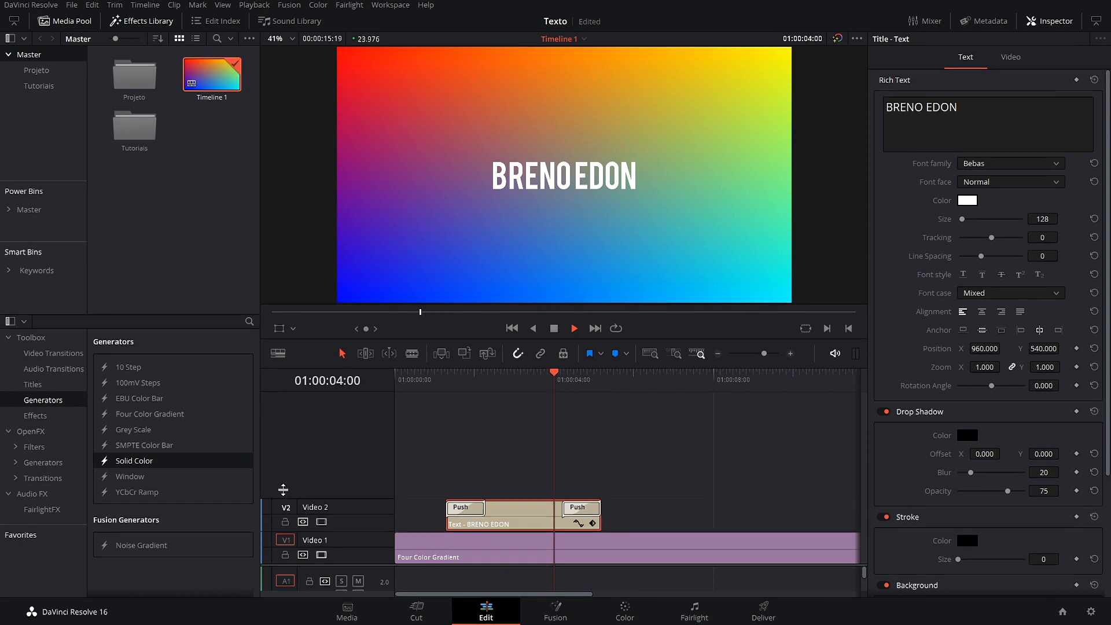
pyautogui.press('space')
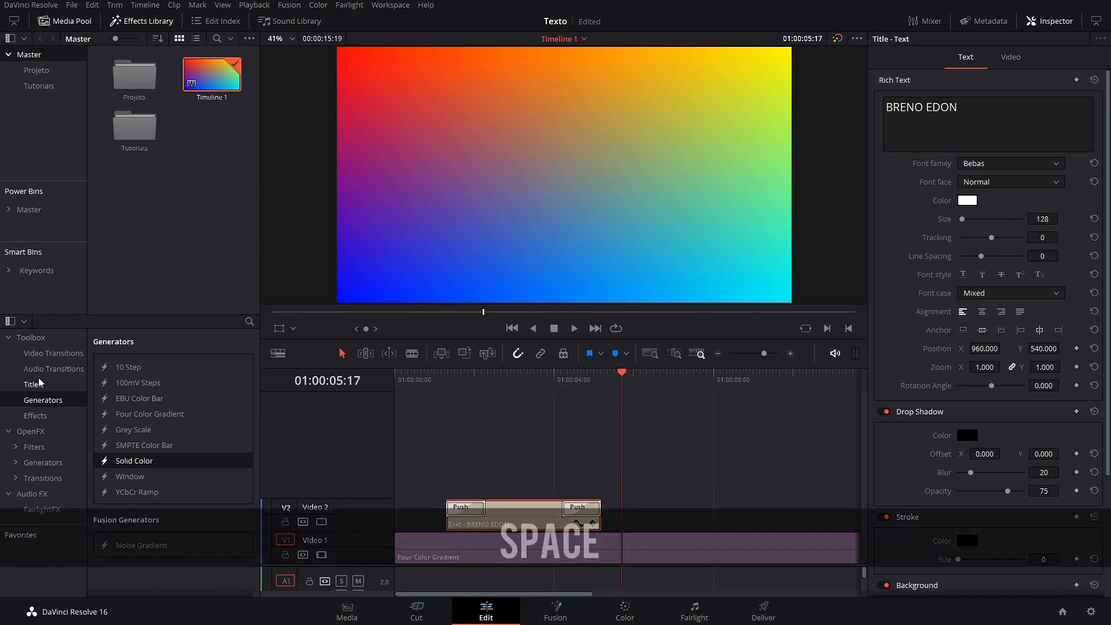
pyautogui.click(53, 369)
pyautogui.click(53, 353)
pyautogui.moveTo(656, 376); pyautogui.dragTo(451, 425)
pyautogui.press('space')
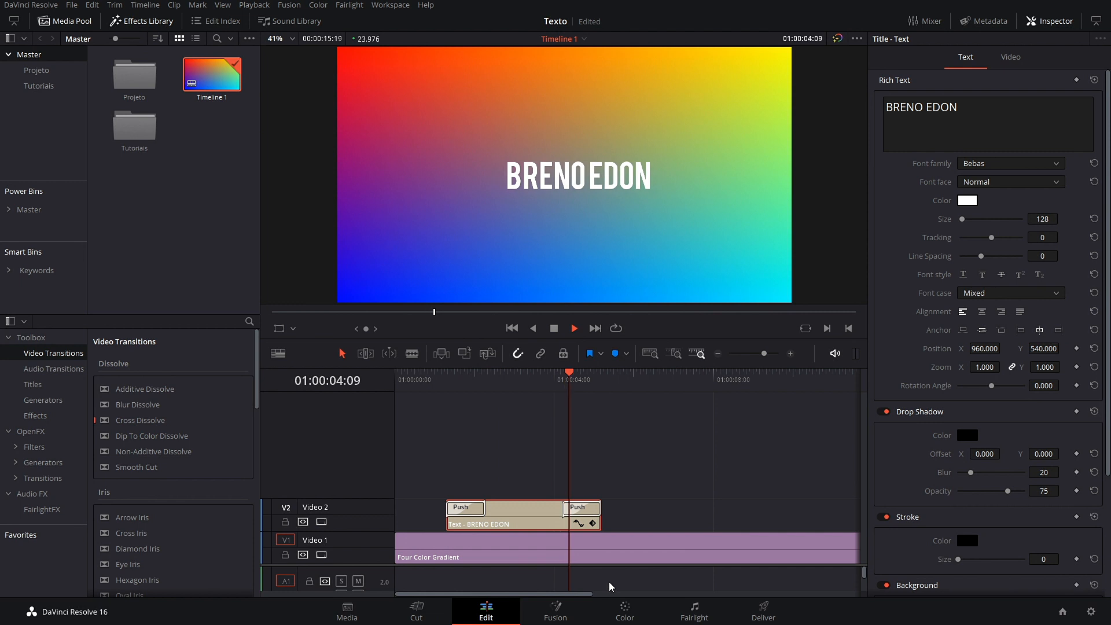
pyautogui.press('space')
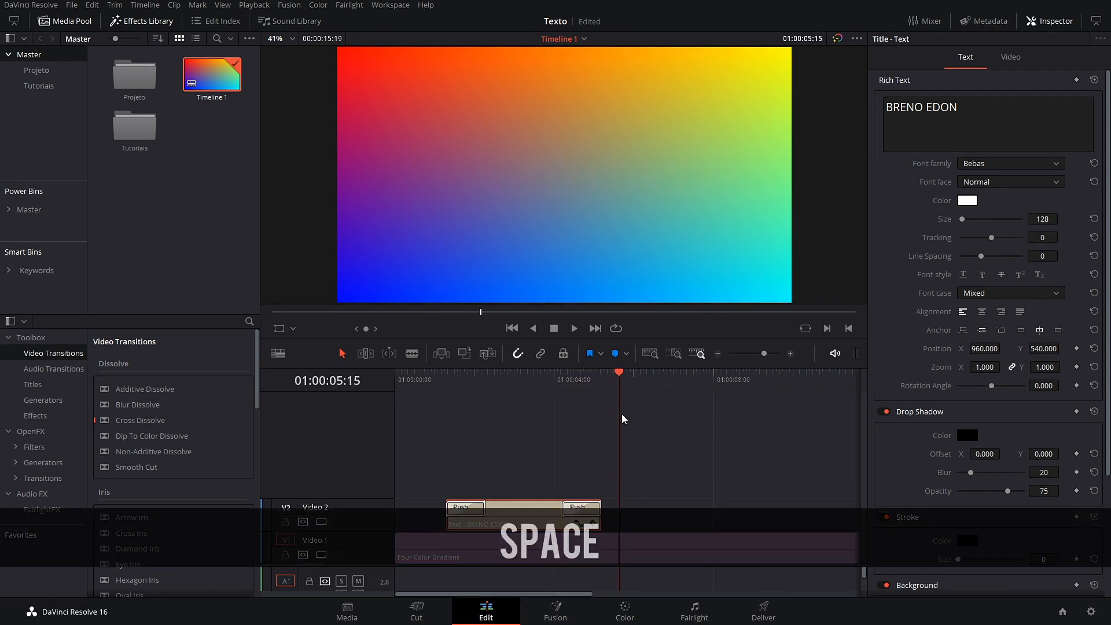
pyautogui.moveTo(617, 386); pyautogui.dragTo(453, 430)
pyautogui.press('space')
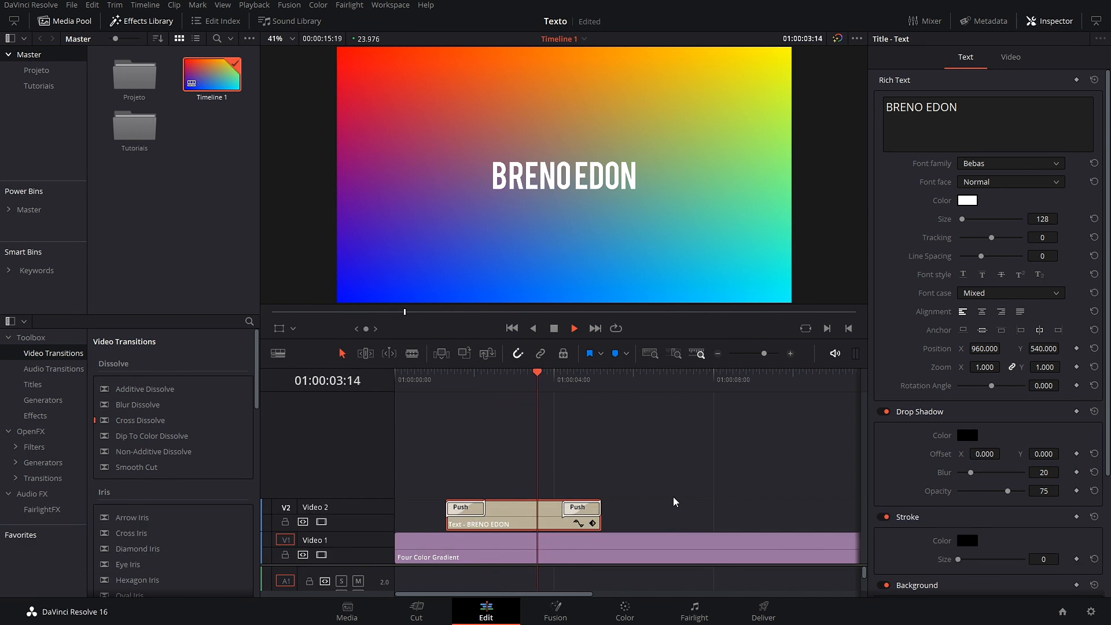
pyautogui.press('space')
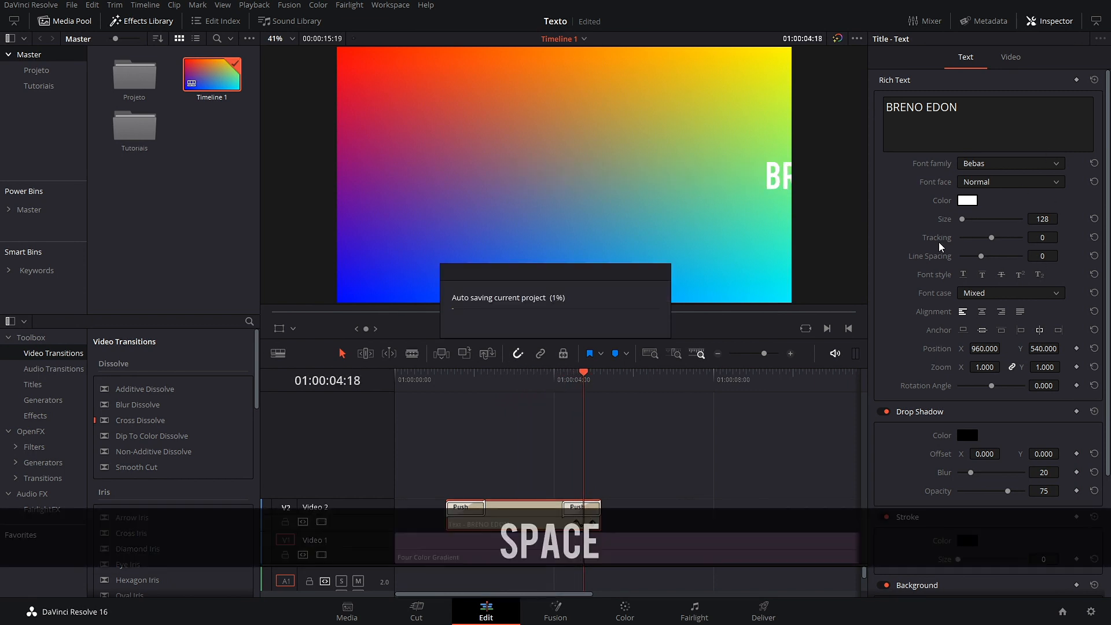
pyautogui.moveTo(588, 381); pyautogui.dragTo(515, 417)
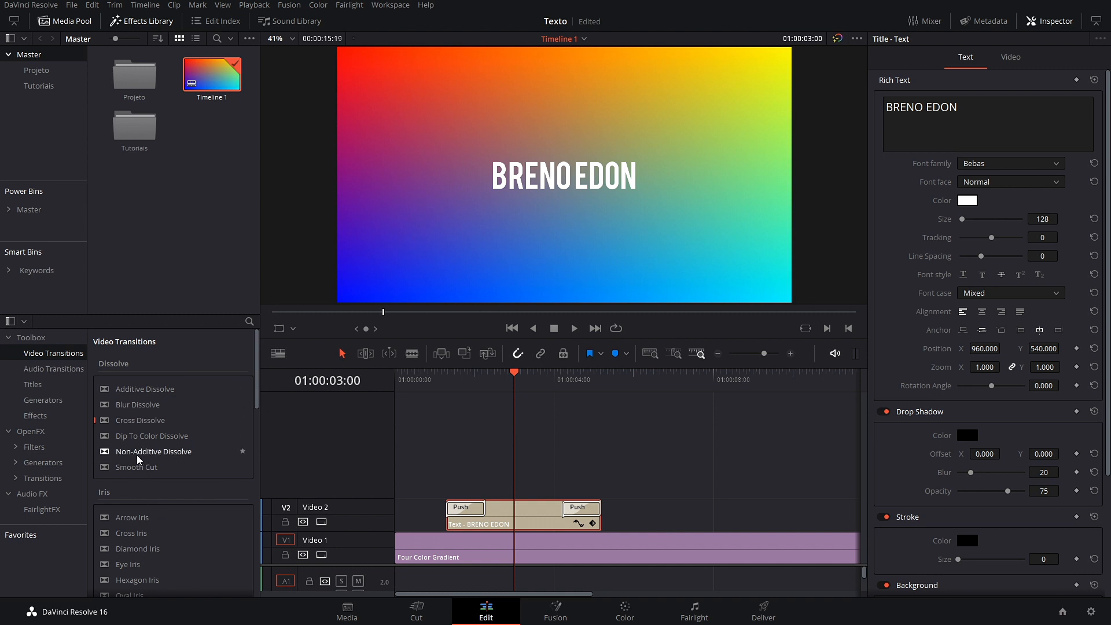
# Step: Apply the Zoom Blur OpenFX filter to the title clip on Video 2
pyautogui.click(36, 415)
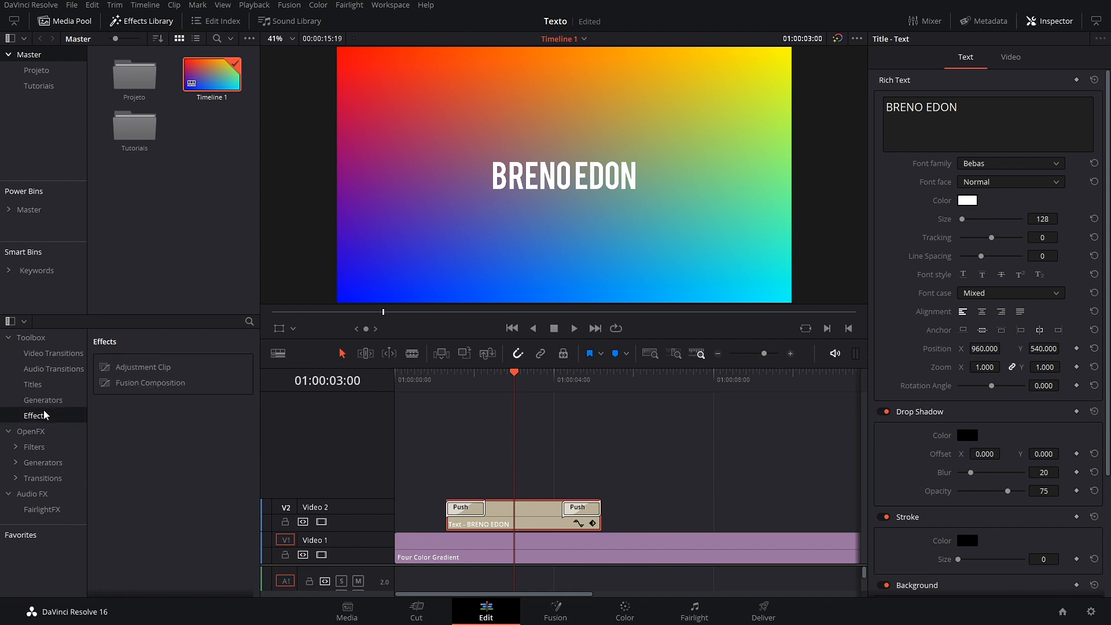
pyautogui.click(43, 400)
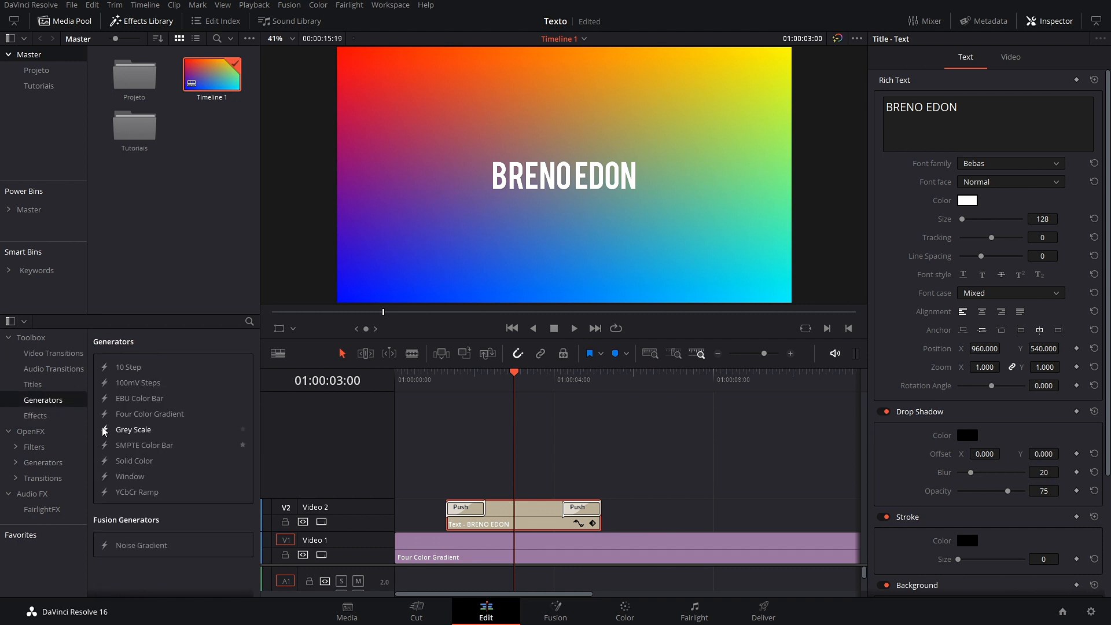
pyautogui.click(41, 438)
pyautogui.moveTo(130, 402); pyautogui.dragTo(509, 517)
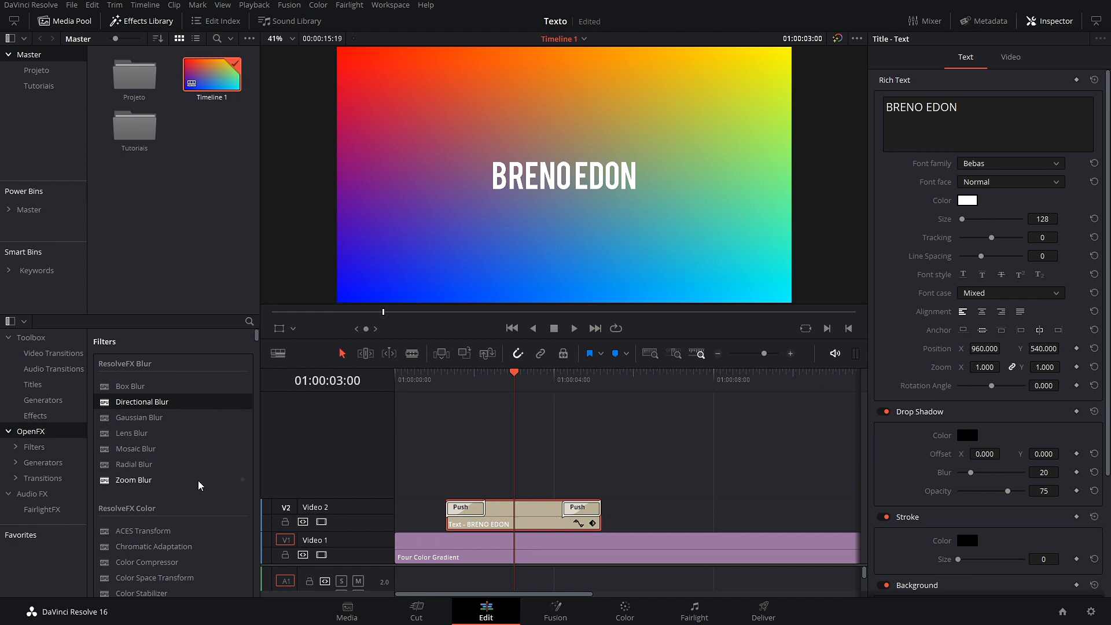
pyautogui.moveTo(128, 485); pyautogui.dragTo(553, 512)
# Step: Turn the title clip and its Push transitions into Compound Clip 1
pyautogui.click(538, 514)
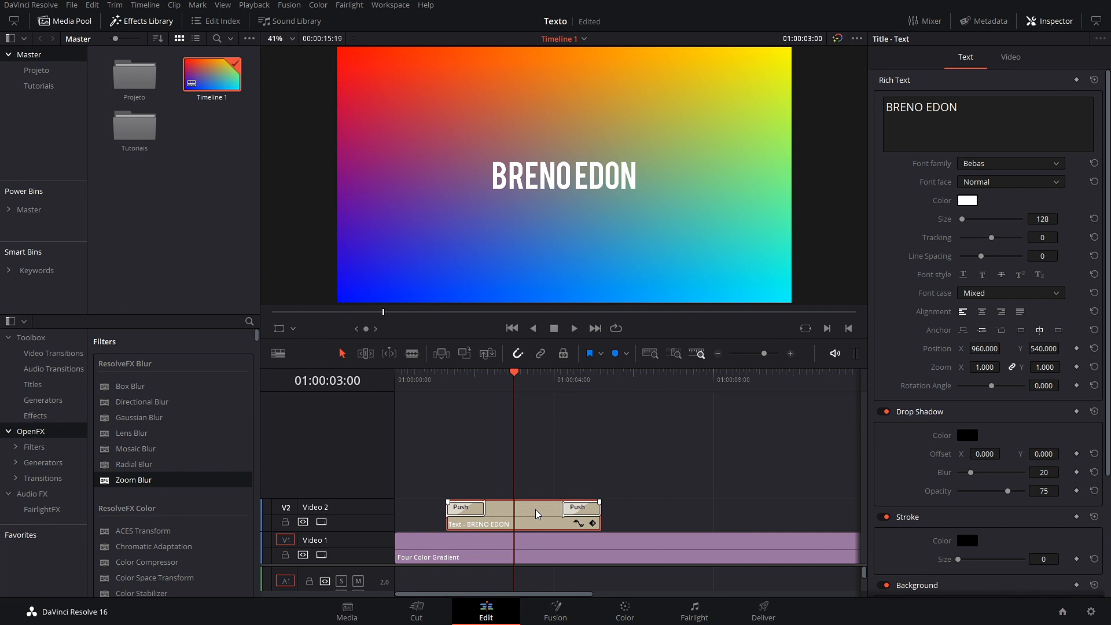
pyautogui.rightClick(538, 514)
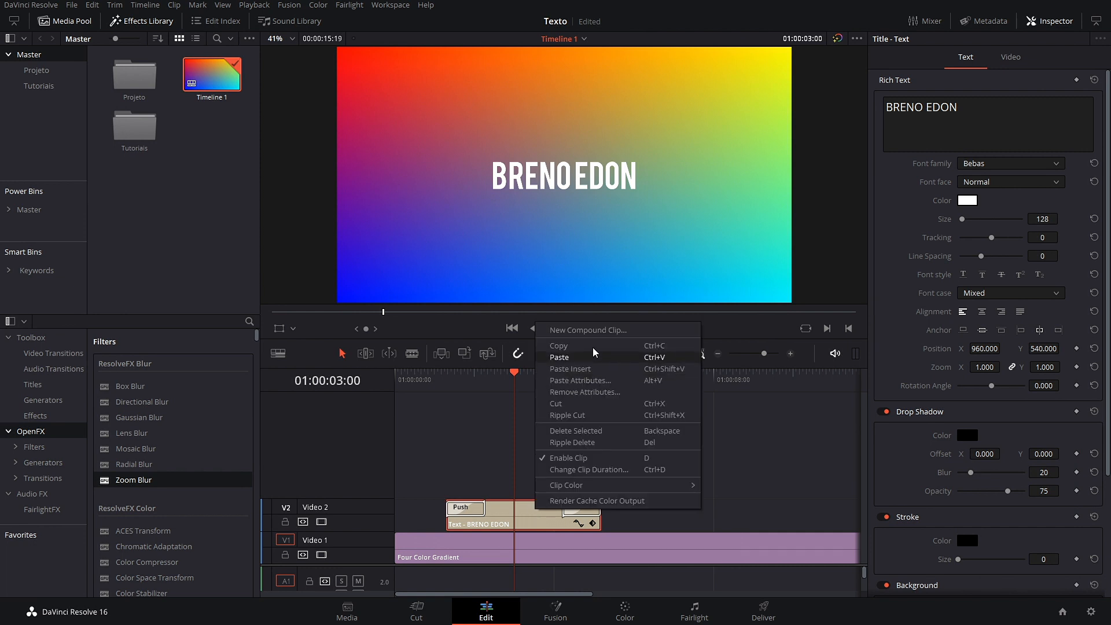
pyautogui.click(585, 329)
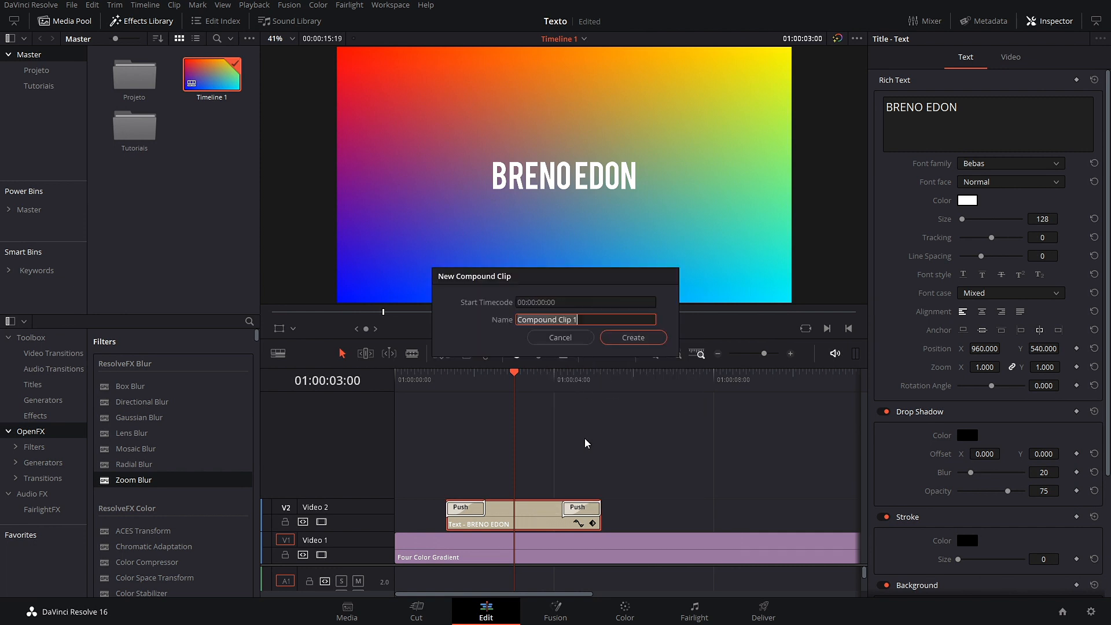
pyautogui.click(634, 340)
pyautogui.moveTo(523, 390); pyautogui.dragTo(448, 391)
# Step: Play the new compound clip from the title's start to see how it looks
pyautogui.press('space')
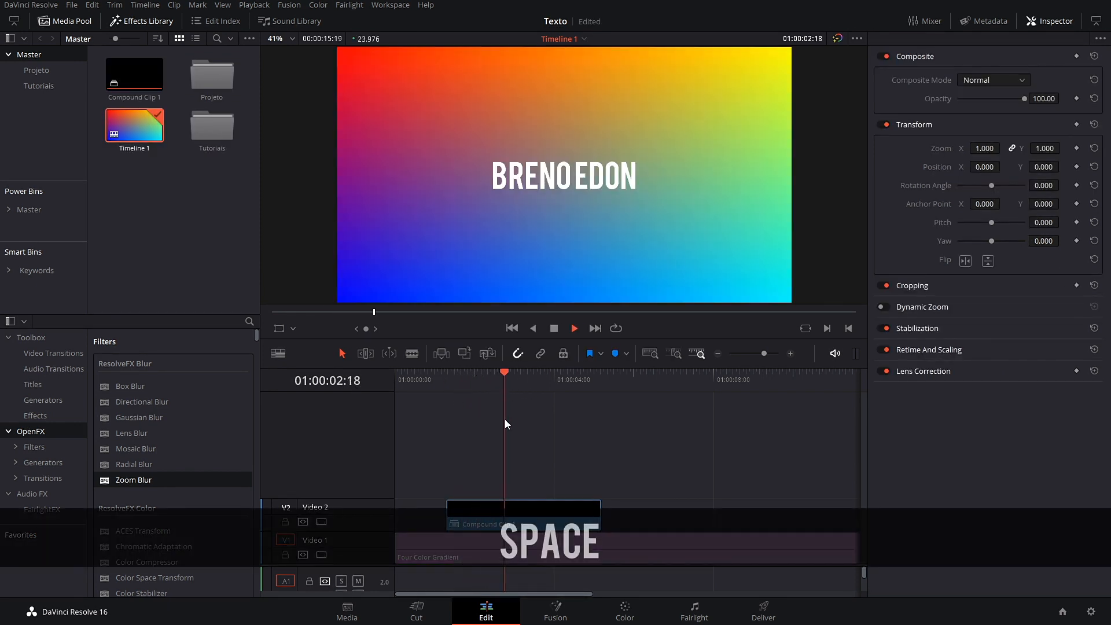
pyautogui.press('space')
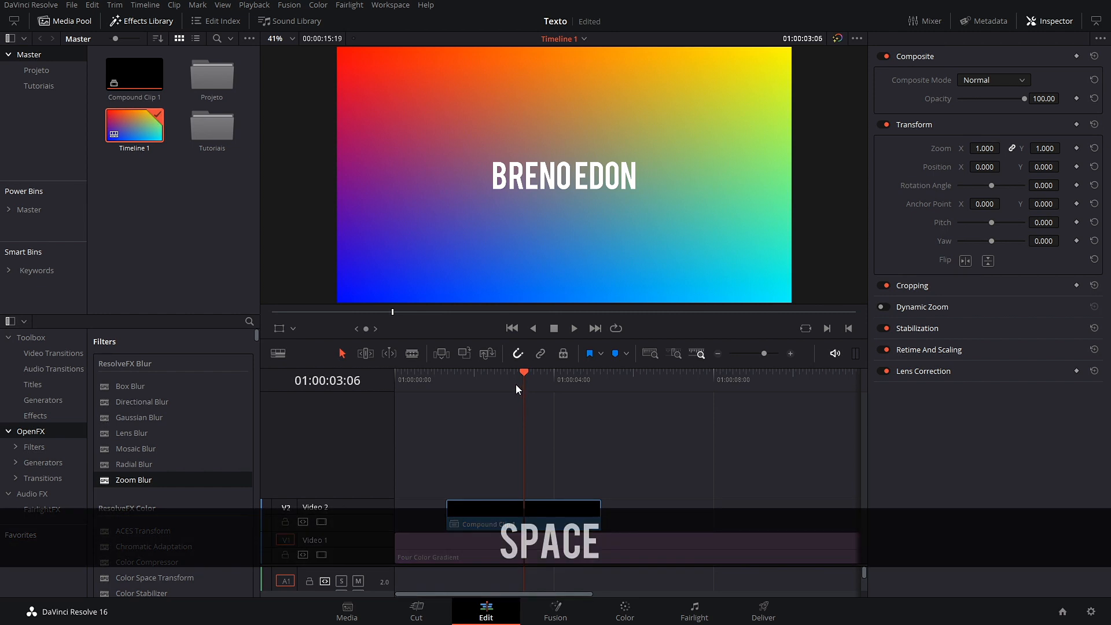
pyautogui.moveTo(528, 381); pyautogui.dragTo(462, 473)
pyautogui.press('space')
pyautogui.press('space')
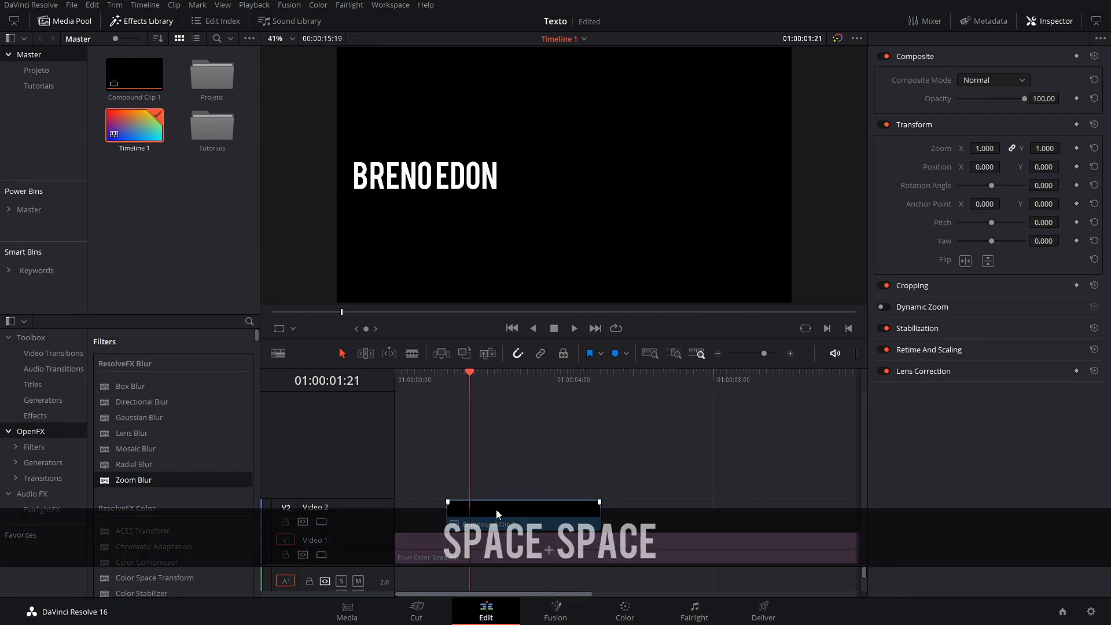
# Step: Set Compound Clip 1's composite mode to Add and play back the blended title
pyautogui.click(1018, 84)
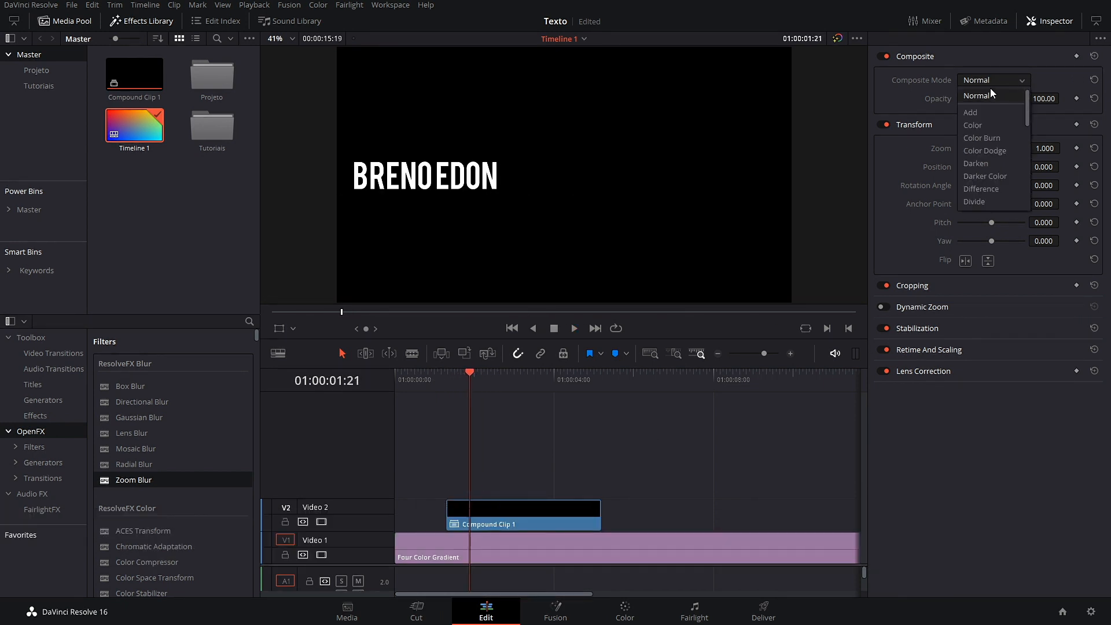
pyautogui.click(996, 113)
pyautogui.press('space')
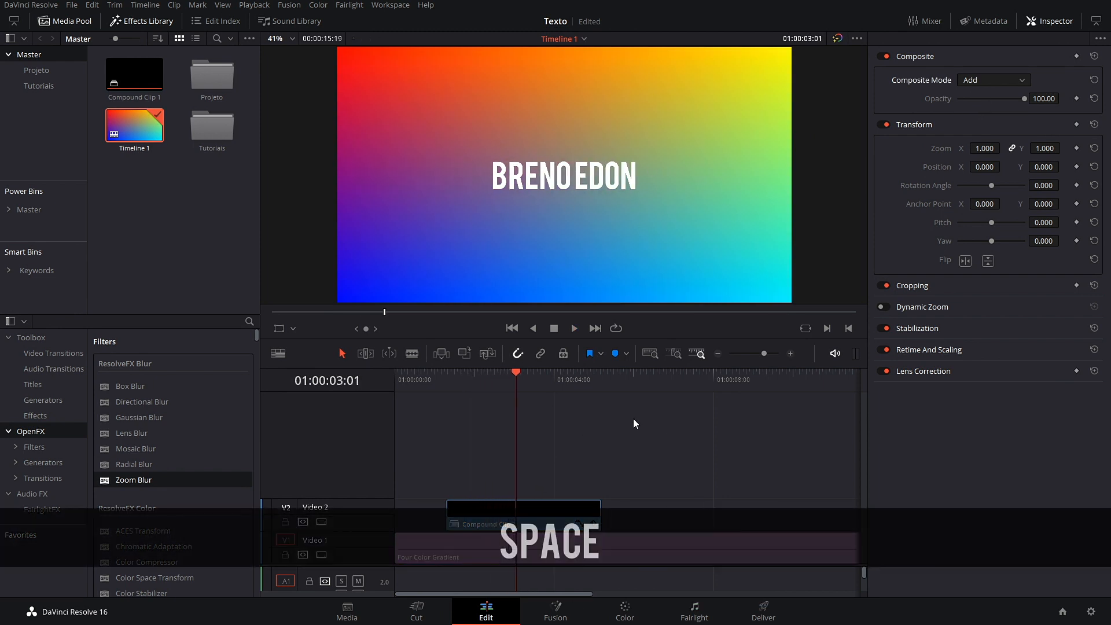
pyautogui.click(279, 353)
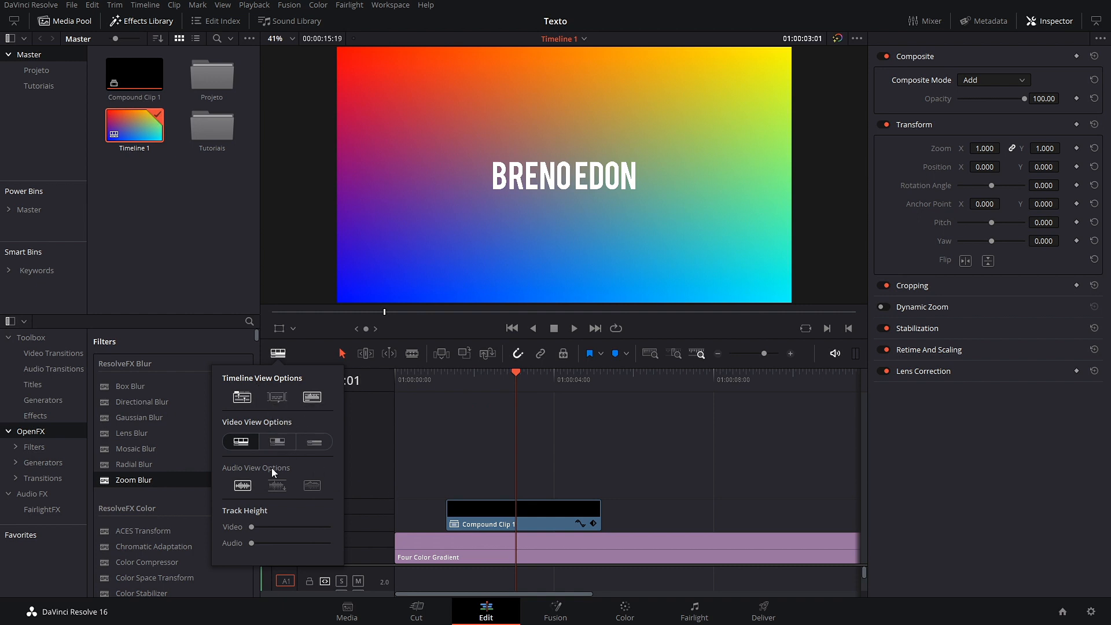
# Step: Turn on stacked timeline tabs in the Timeline View Options
pyautogui.click(523, 443)
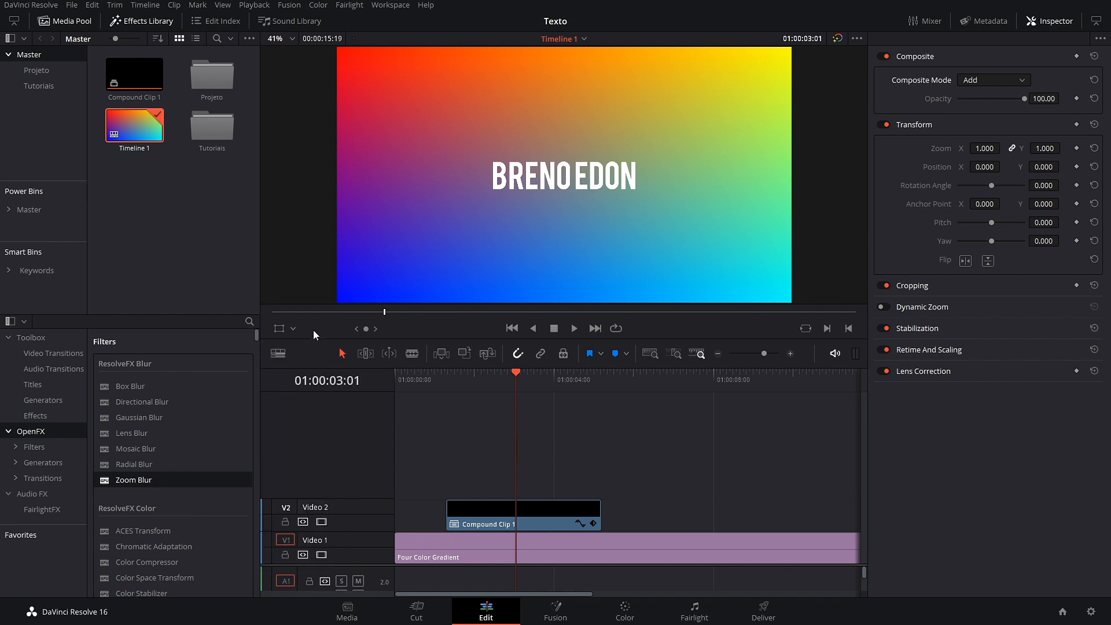
pyautogui.rightClick(487, 514)
pyautogui.click(427, 467)
pyautogui.click(278, 354)
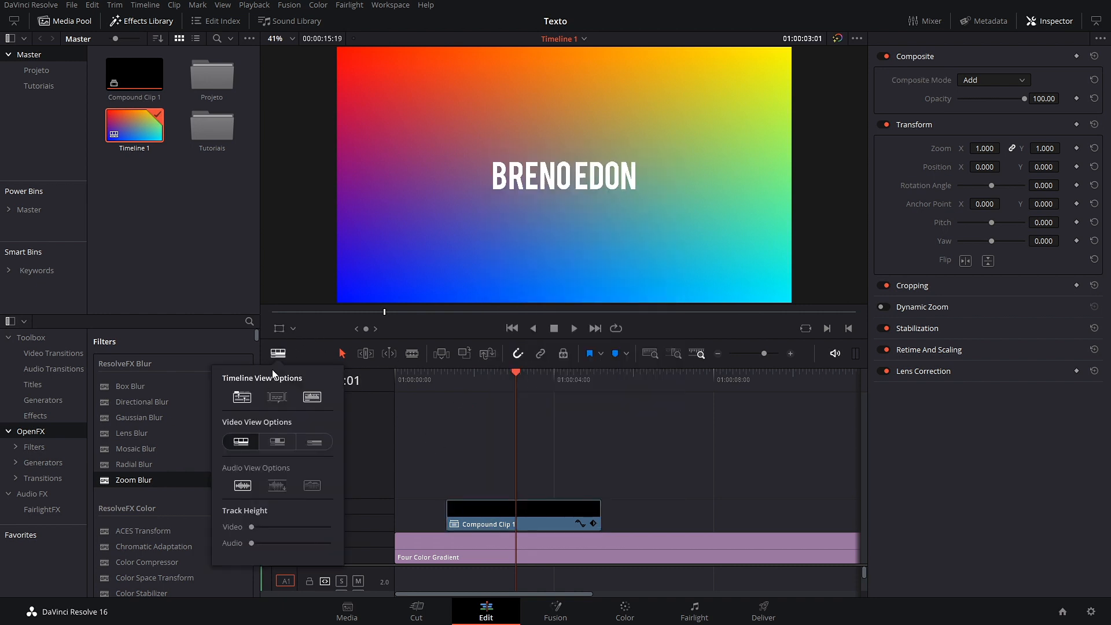
pyautogui.click(244, 397)
pyautogui.click(484, 446)
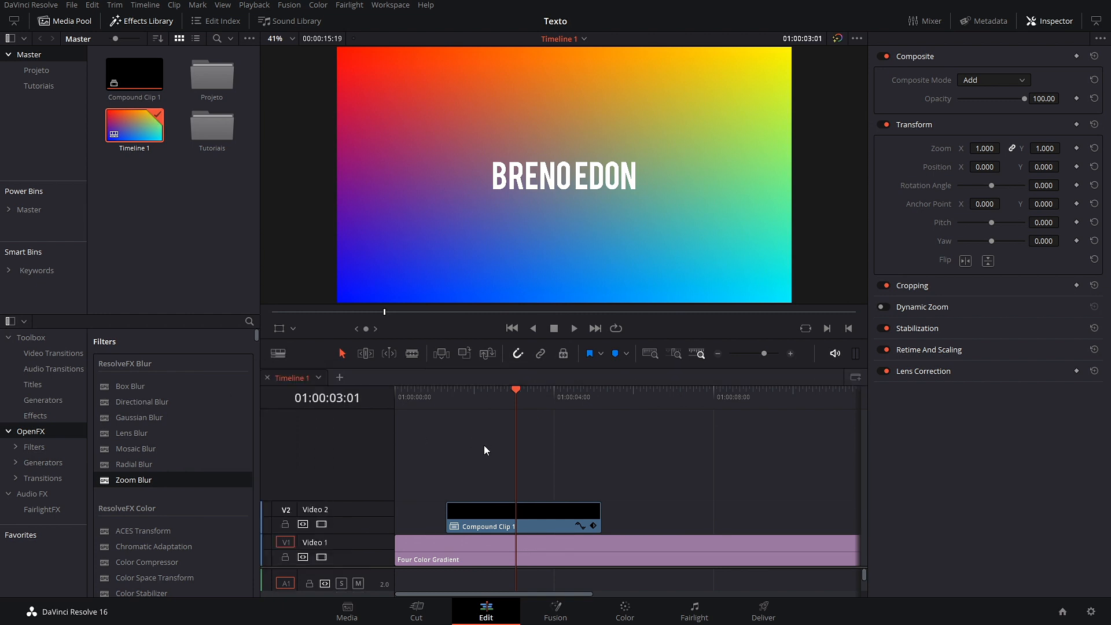
# Step: Inside Compound Clip 1, offset the title's drop shadow to 6, -7, then return to Timeline 1
pyautogui.rightClick(540, 525)
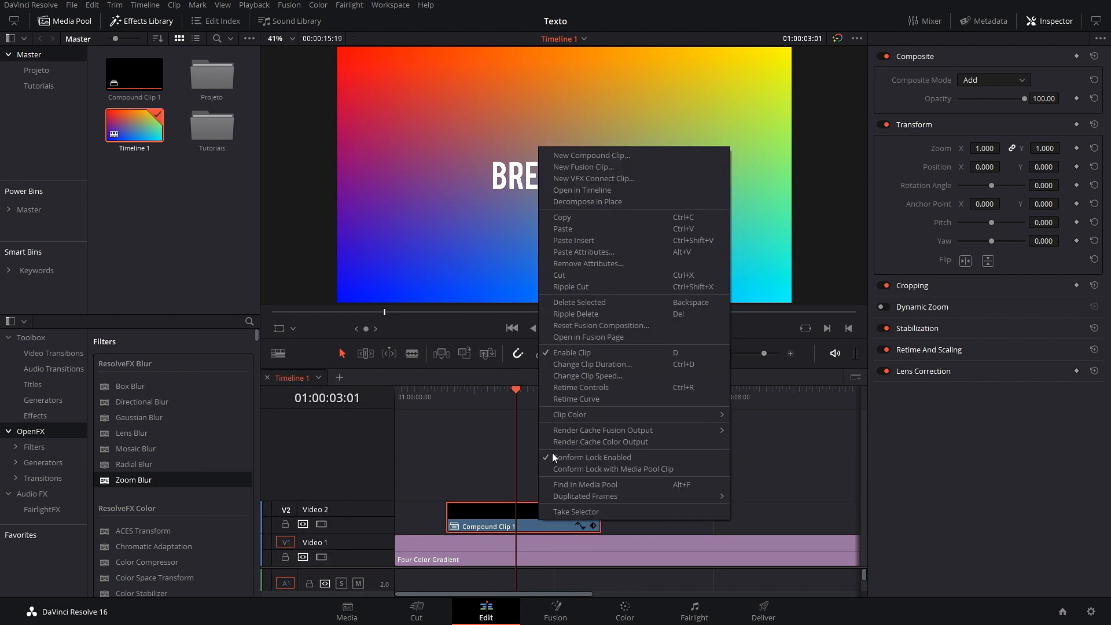
pyautogui.click(614, 187)
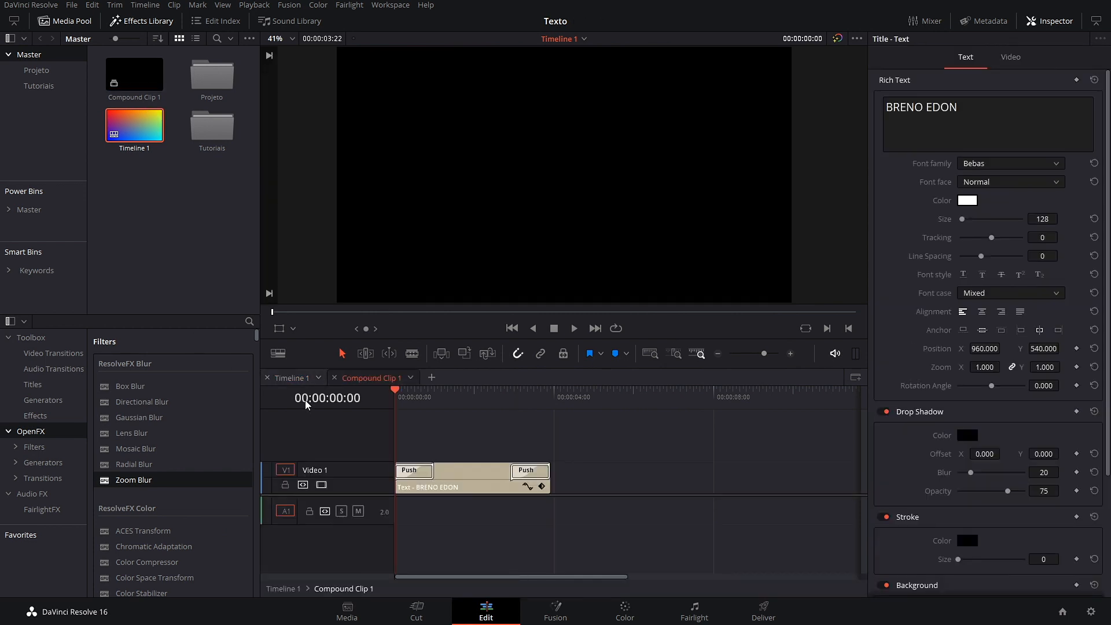
pyautogui.moveTo(400, 392); pyautogui.dragTo(461, 397)
pyautogui.click(482, 480)
pyautogui.moveTo(984, 454); pyautogui.dragTo(1030, 456)
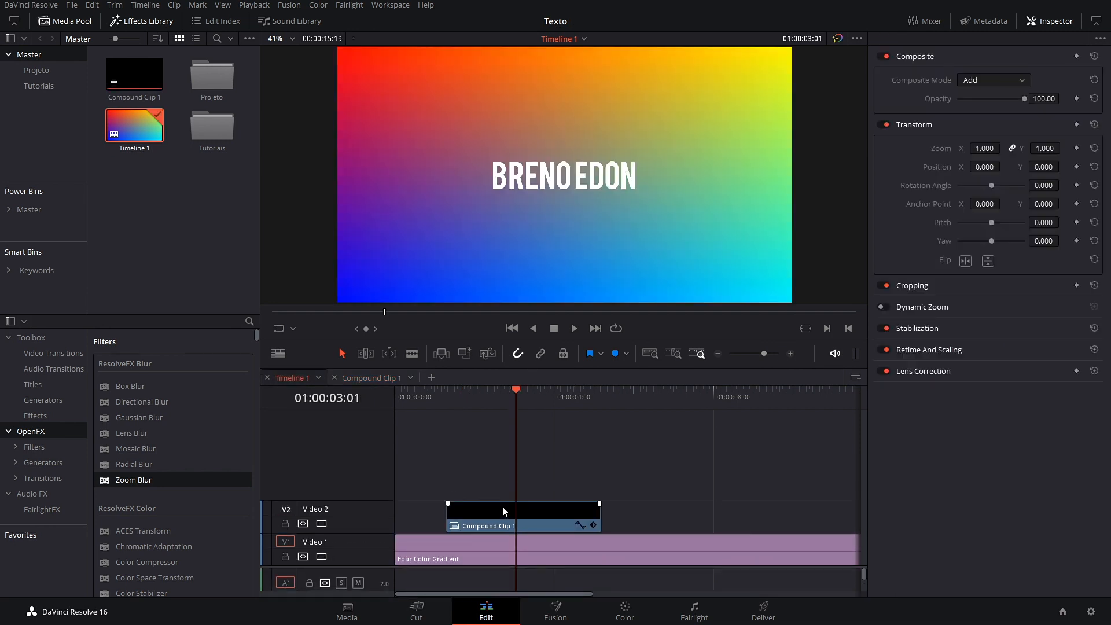
pyautogui.click(502, 512)
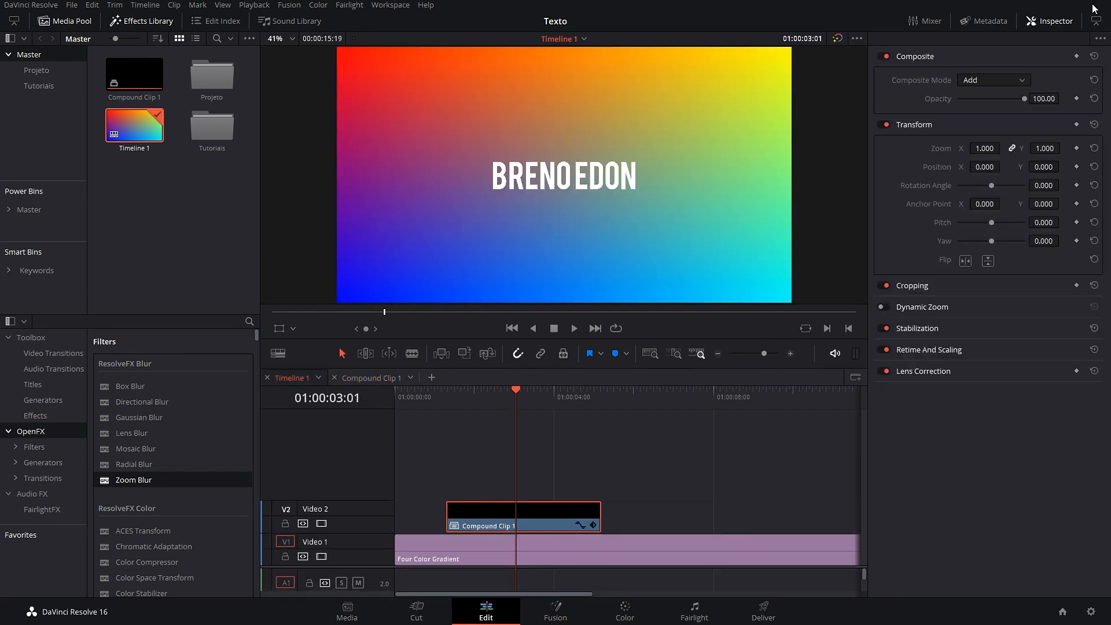
pyautogui.click(1019, 84)
pyautogui.click(978, 96)
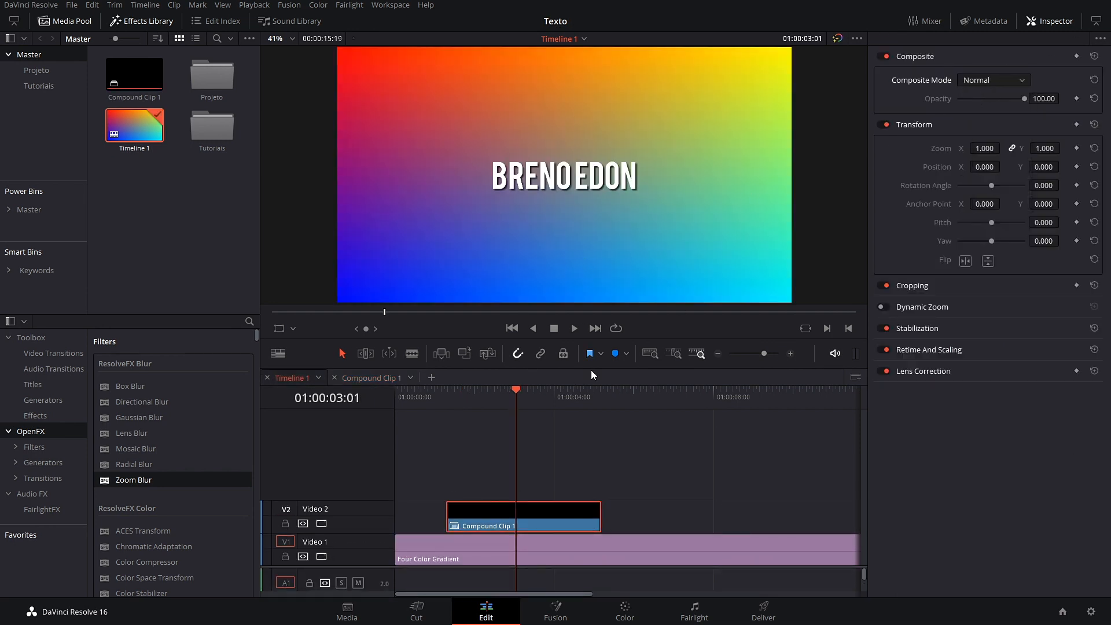
pyautogui.click(989, 84)
pyautogui.click(977, 96)
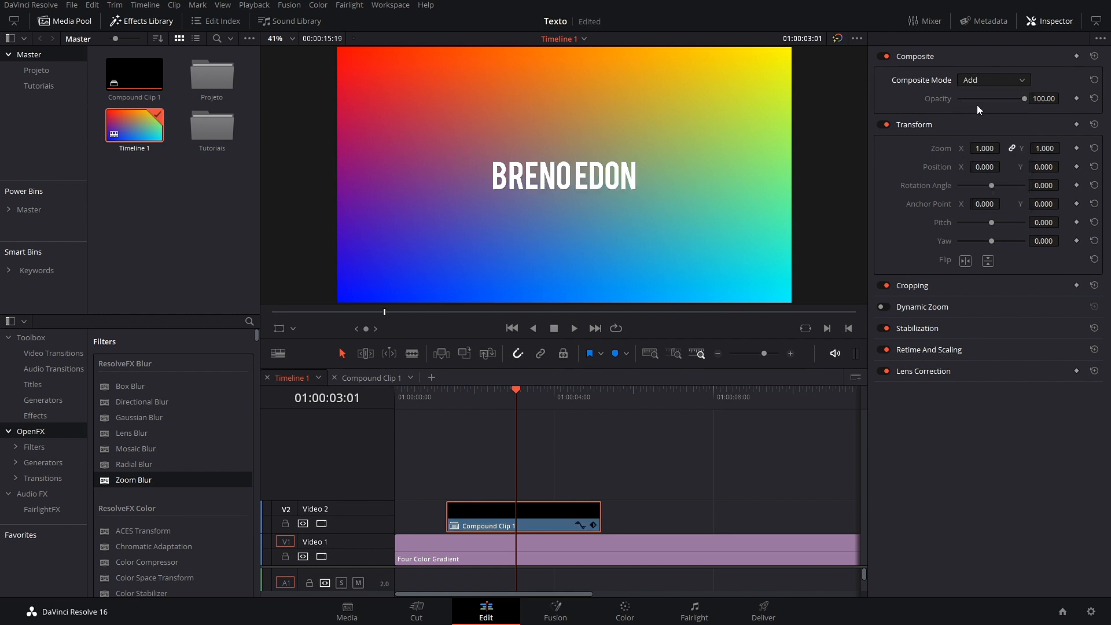
pyautogui.click(1009, 75)
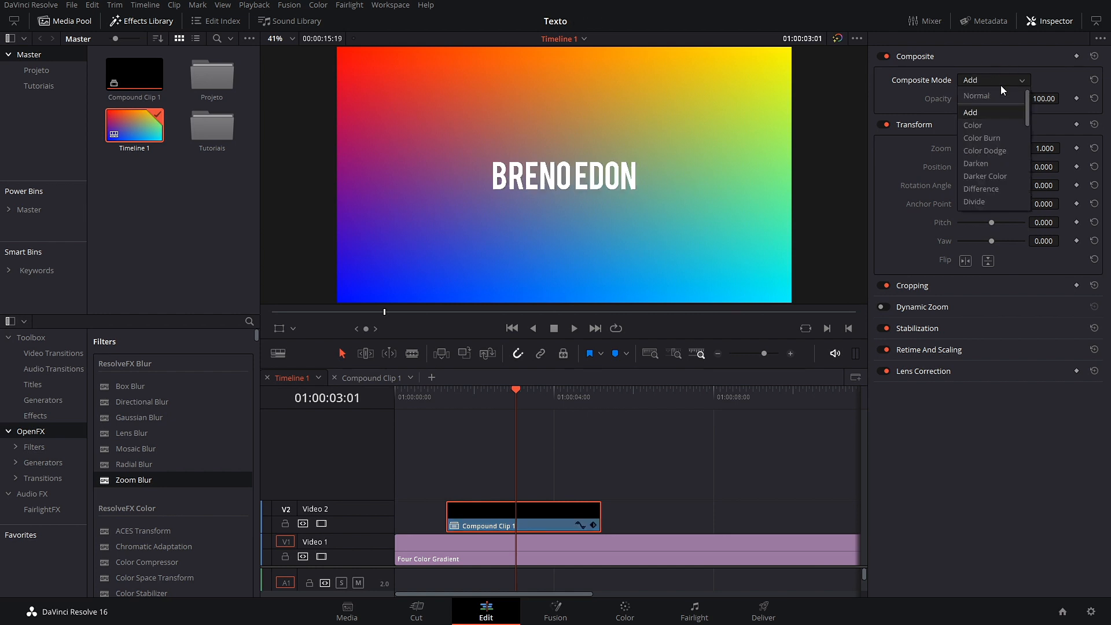
pyautogui.click(978, 125)
pyautogui.click(1002, 82)
pyautogui.click(985, 96)
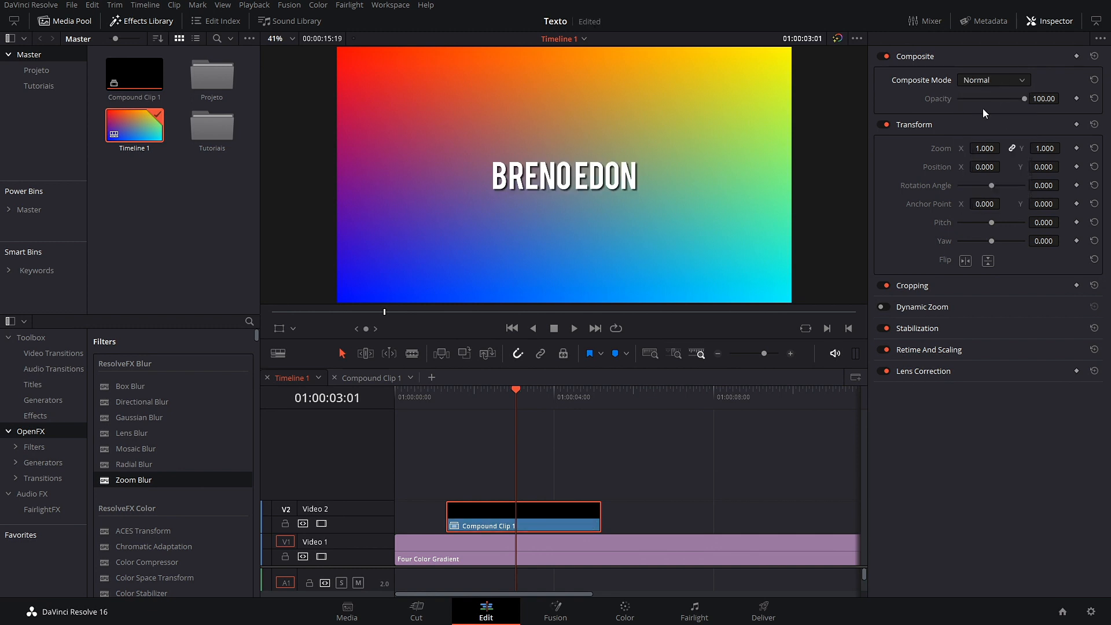
pyautogui.click(1019, 82)
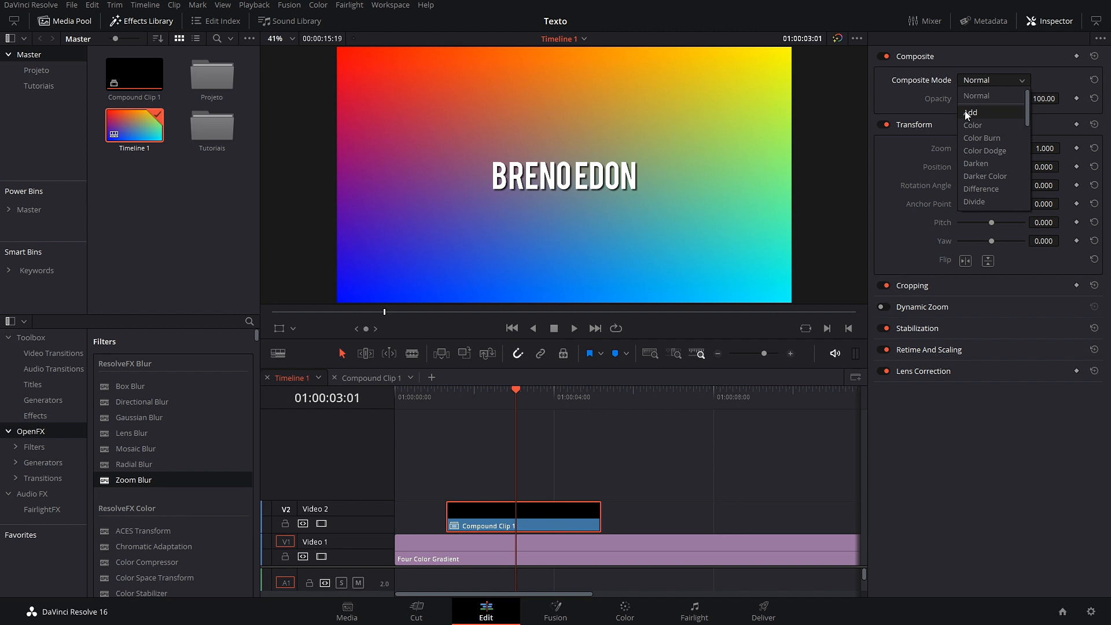
pyautogui.click(968, 112)
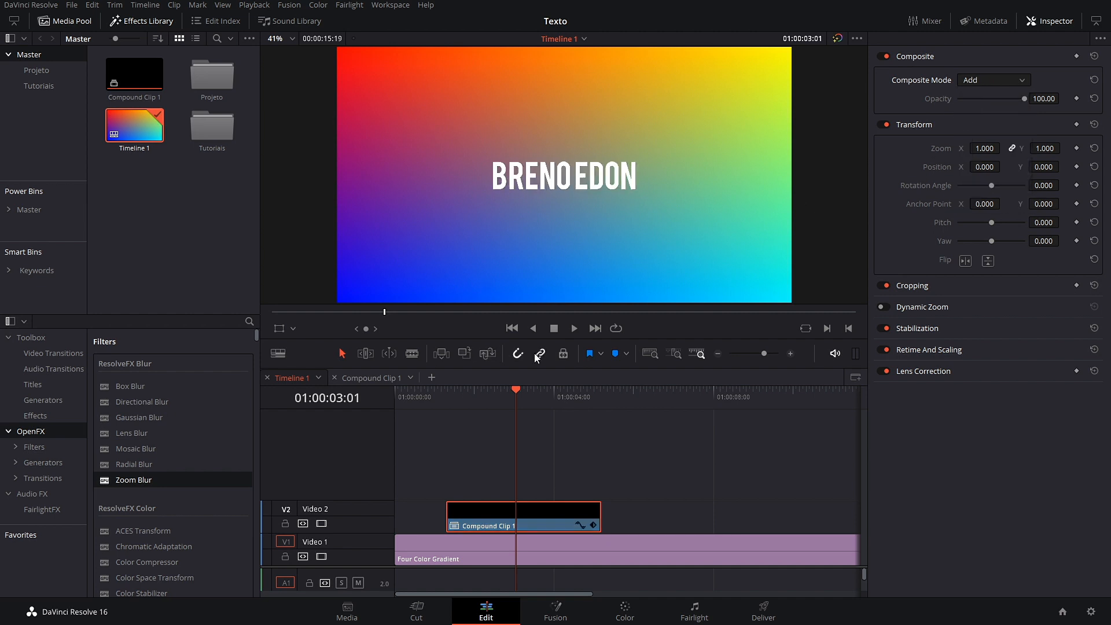
pyautogui.click(1021, 84)
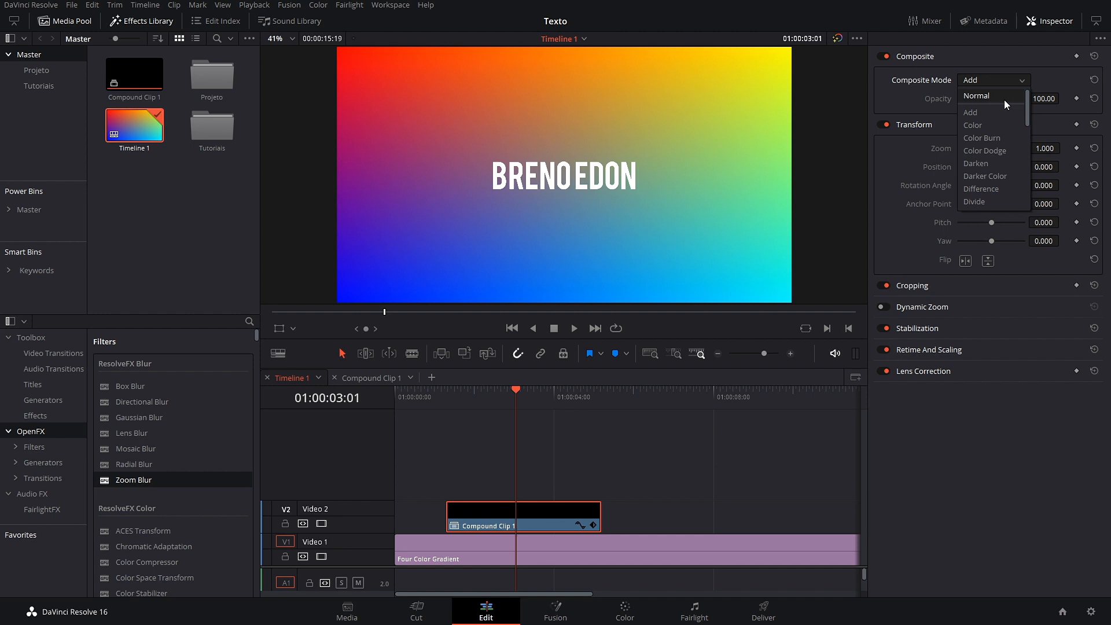
pyautogui.click(982, 117)
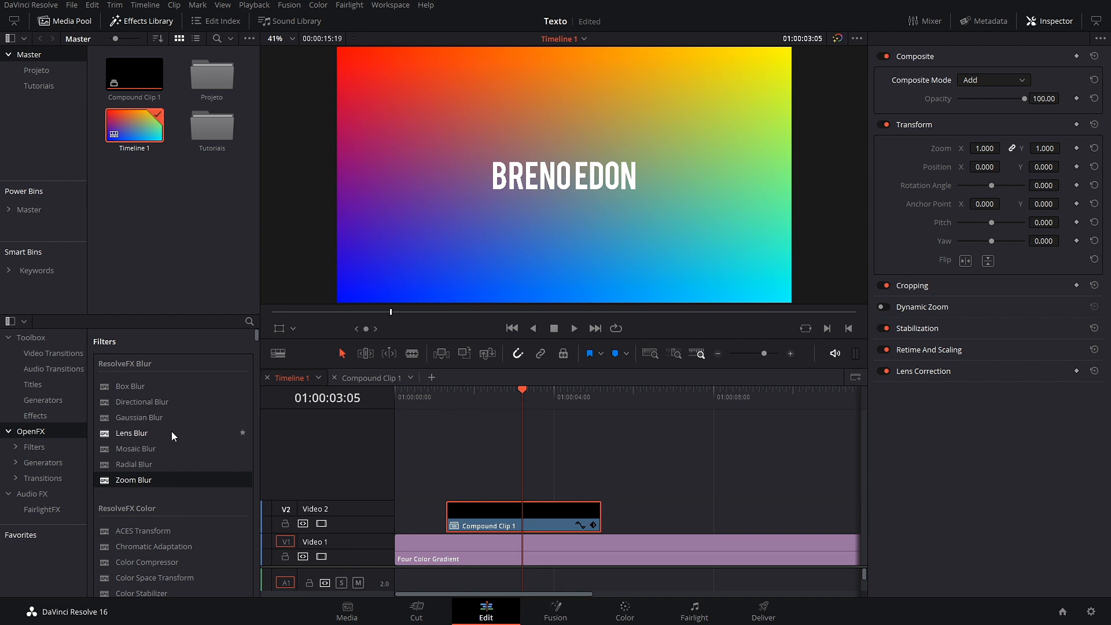
# Step: Add a Blur Dissolve to Compound Clip 1's start, eased In & Out and trimmed to 17 frames
pyautogui.click(49, 354)
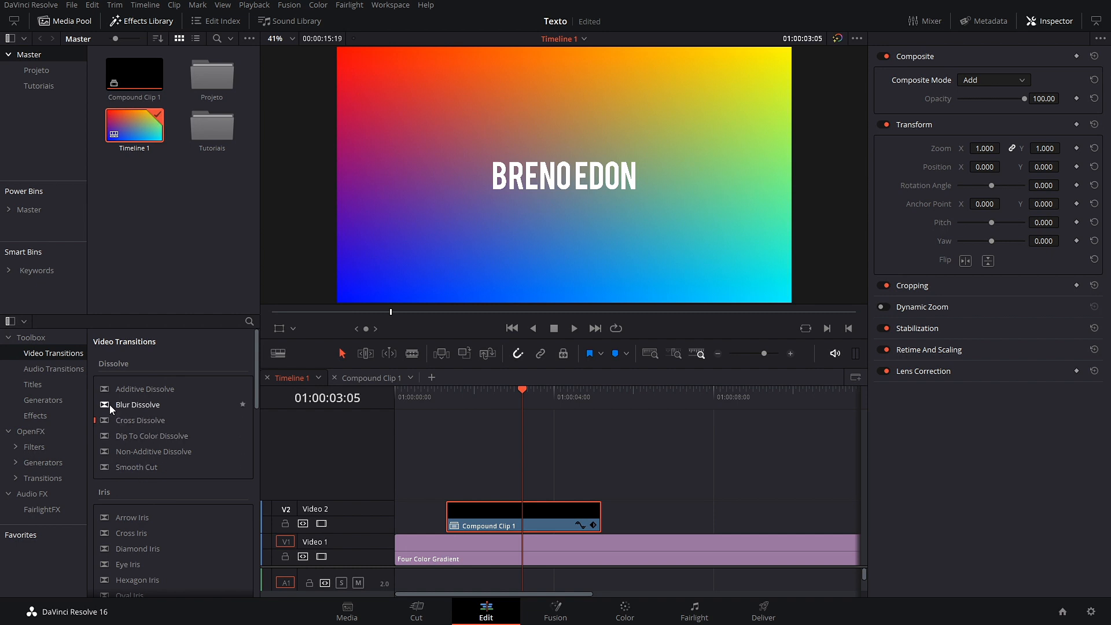
pyautogui.moveTo(110, 404); pyautogui.dragTo(463, 507)
pyautogui.click(470, 513)
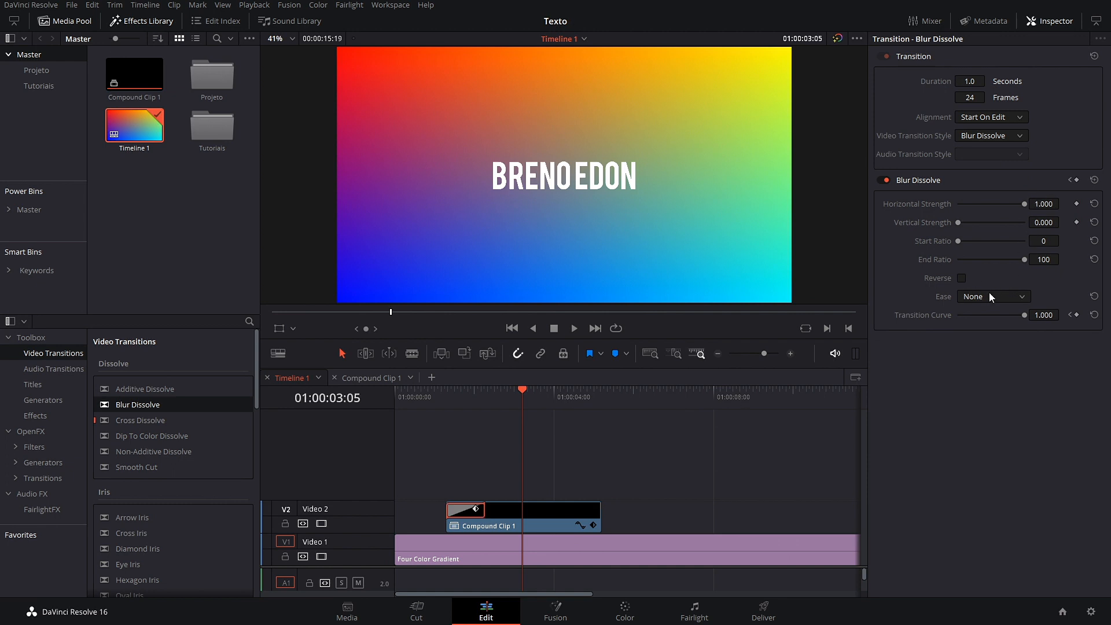
pyautogui.click(1013, 293)
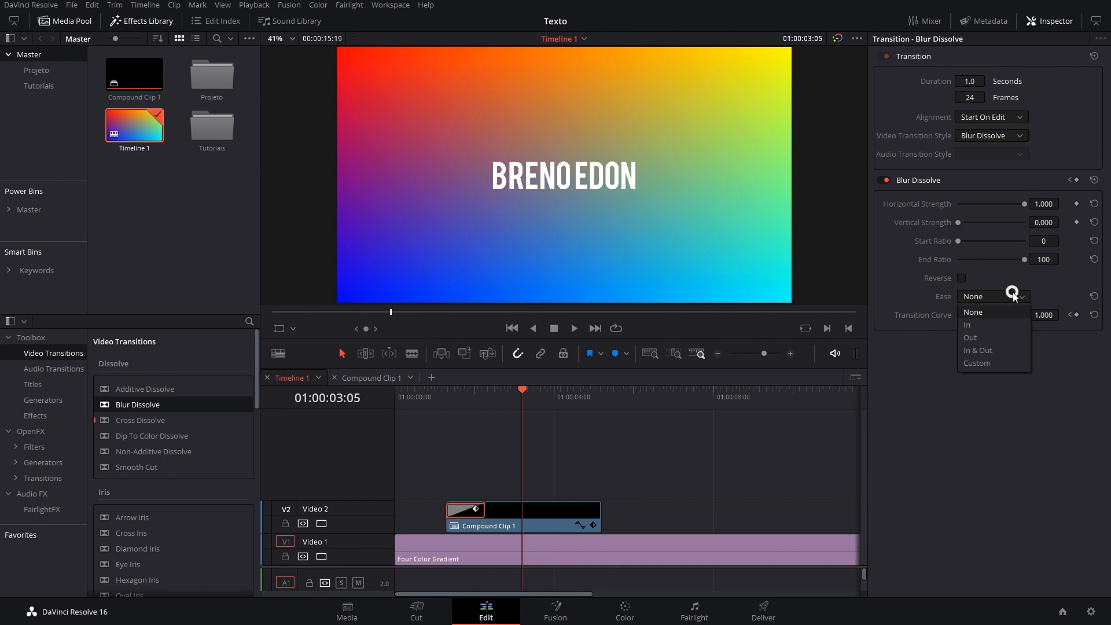
pyautogui.click(979, 363)
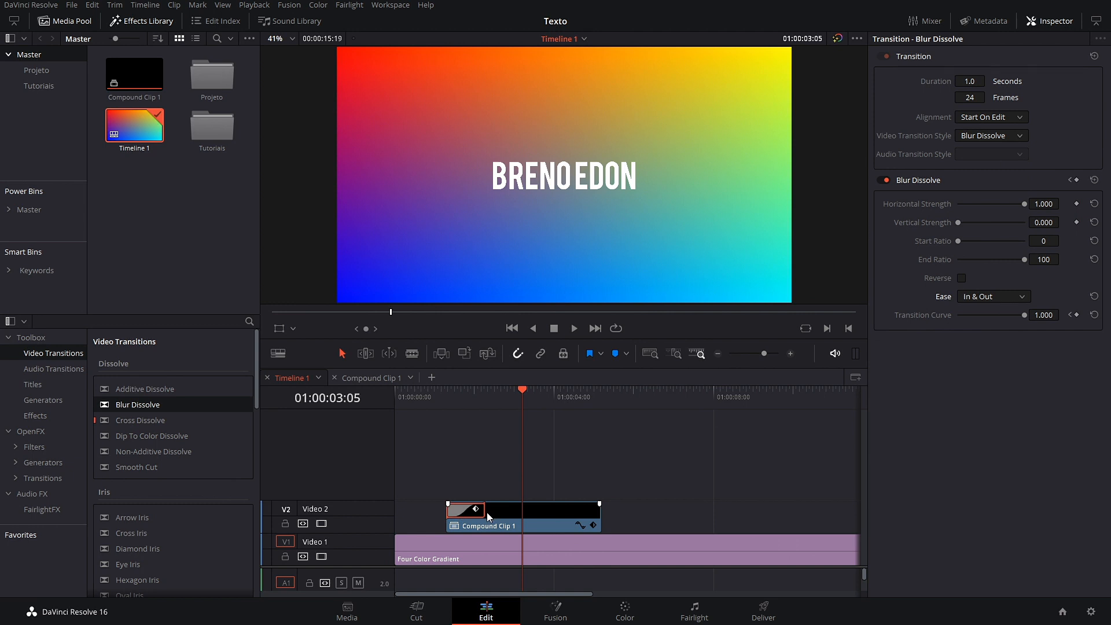
pyautogui.moveTo(485, 512); pyautogui.dragTo(474, 513)
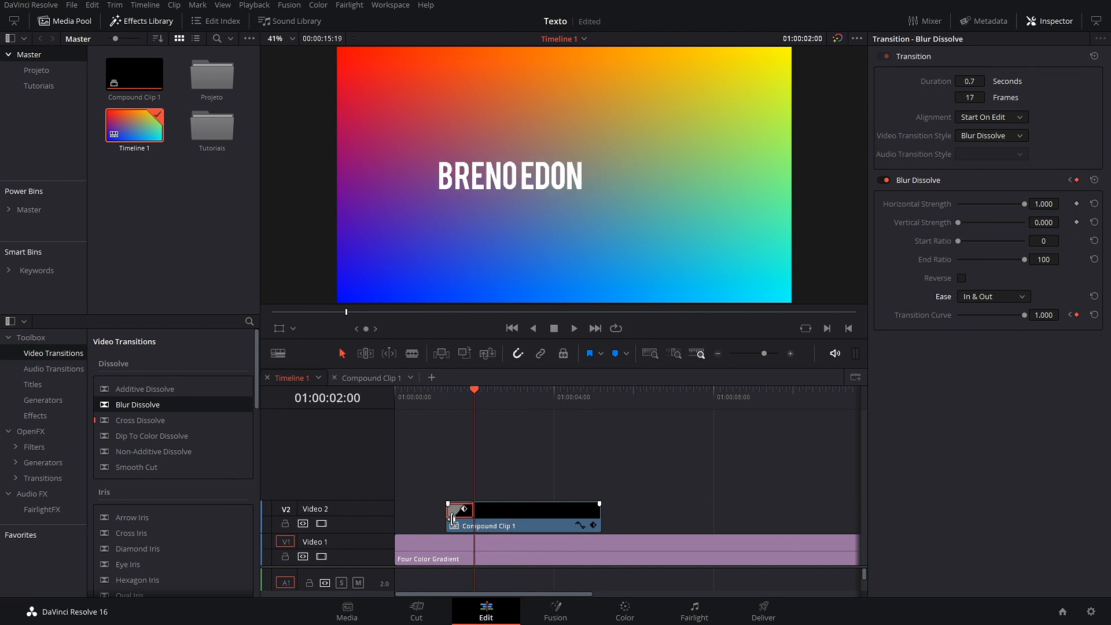
# Step: Preview the dissolve, trying horizontal strength 0.600 before restoring it to 1.000
pyautogui.moveTo(477, 397); pyautogui.dragTo(419, 429)
pyautogui.press('space')
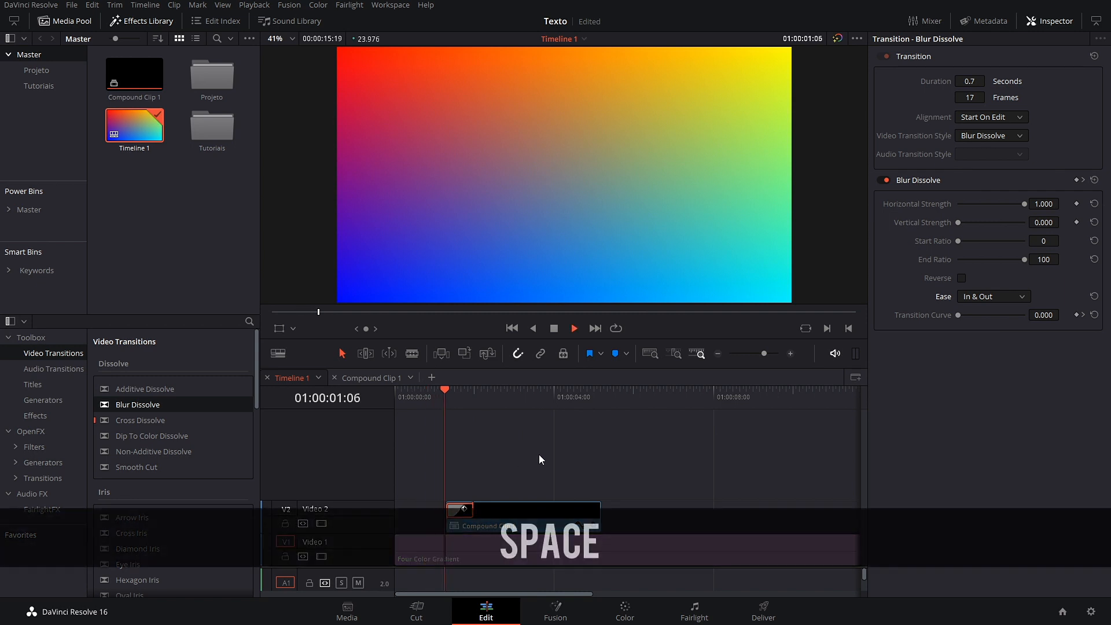
pyautogui.press('space')
pyautogui.moveTo(505, 398); pyautogui.dragTo(425, 418)
pyautogui.press('space')
pyautogui.press('space')
pyautogui.moveTo(1025, 205); pyautogui.dragTo(999, 208)
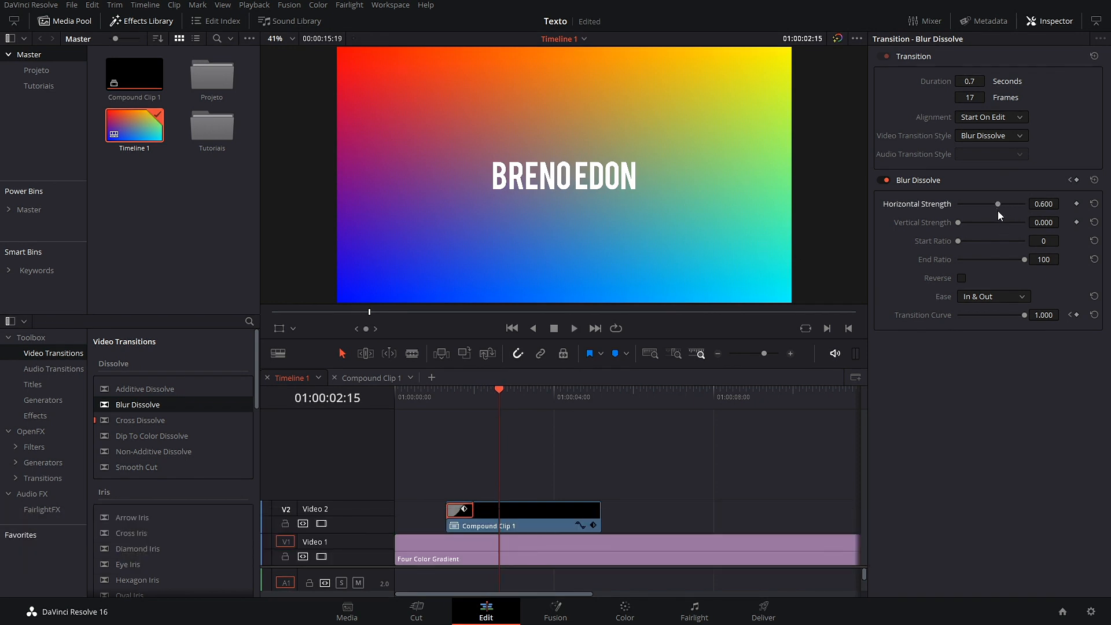
pyautogui.moveTo(492, 398); pyautogui.dragTo(443, 407)
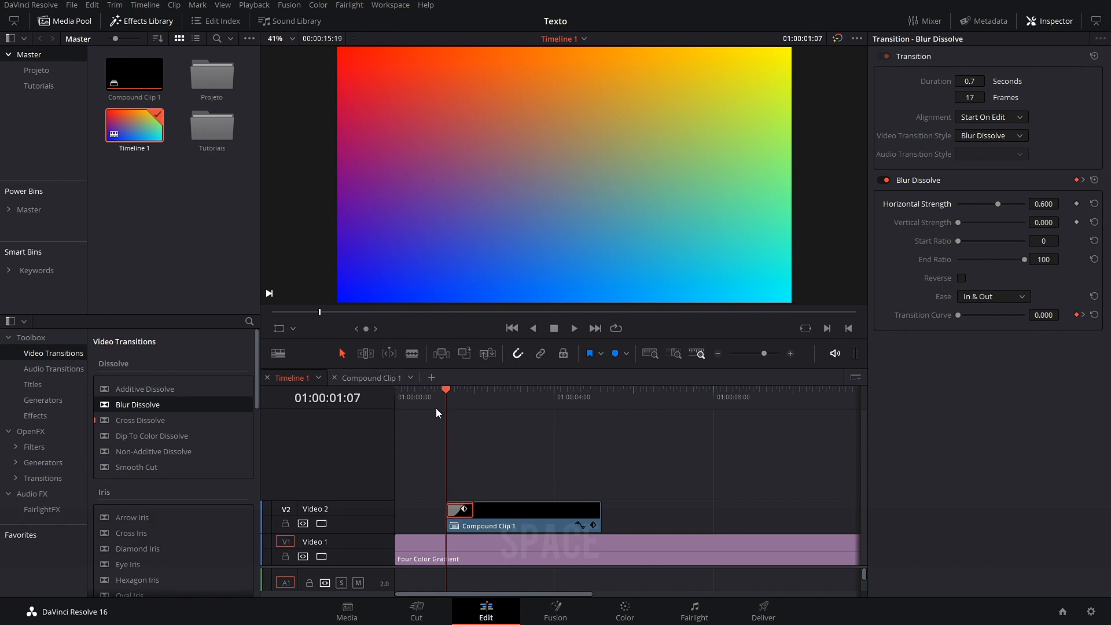
pyautogui.press('space')
pyautogui.press('space')
pyautogui.moveTo(1006, 212); pyautogui.dragTo(1045, 209)
pyautogui.moveTo(496, 398); pyautogui.dragTo(443, 408)
pyautogui.press('space')
pyautogui.press('space')
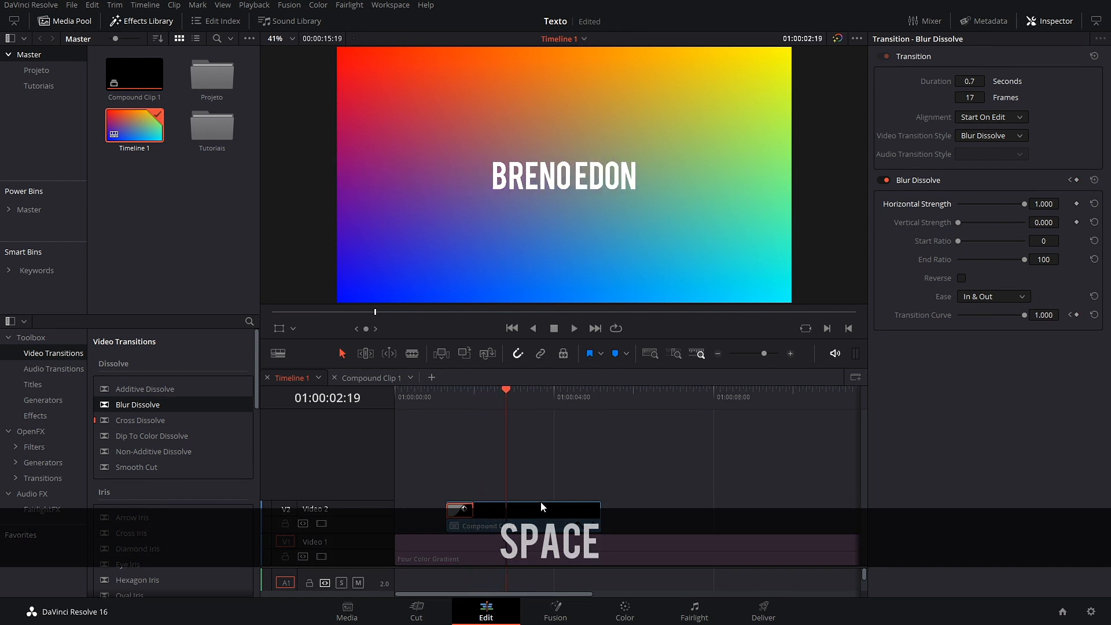
pyautogui.click(457, 512)
# Step: Paste a copy of the opening Blur Dissolve onto Compound Clip 1's end edit and play the ending
pyautogui.hotkey('ctrl', 'c')
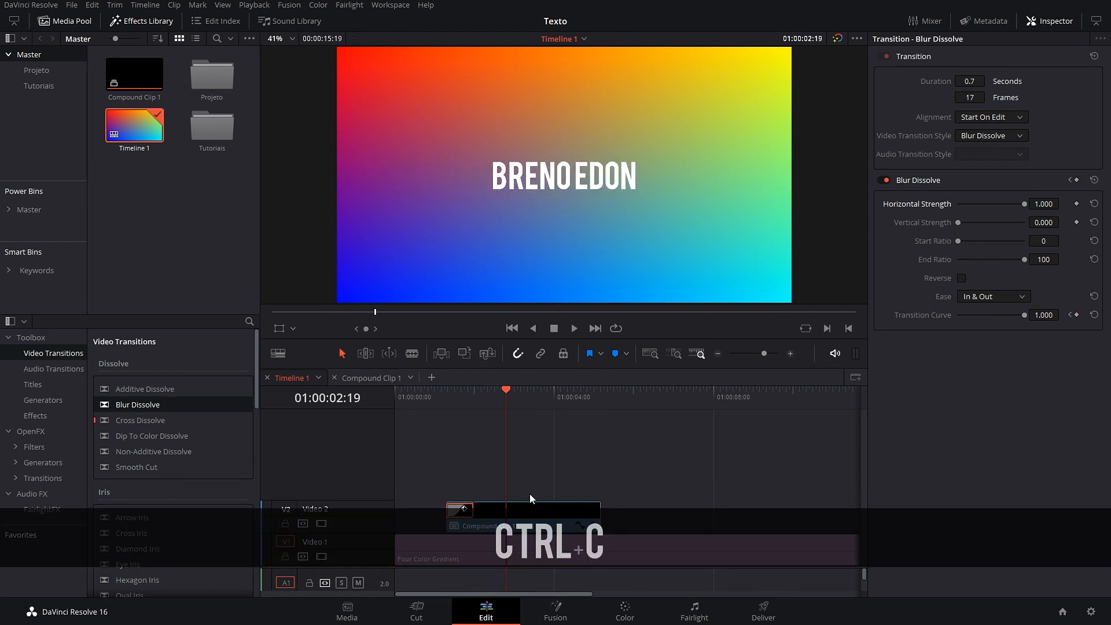
pyautogui.click(601, 515)
pyautogui.hotkey('ctrl', 'v')
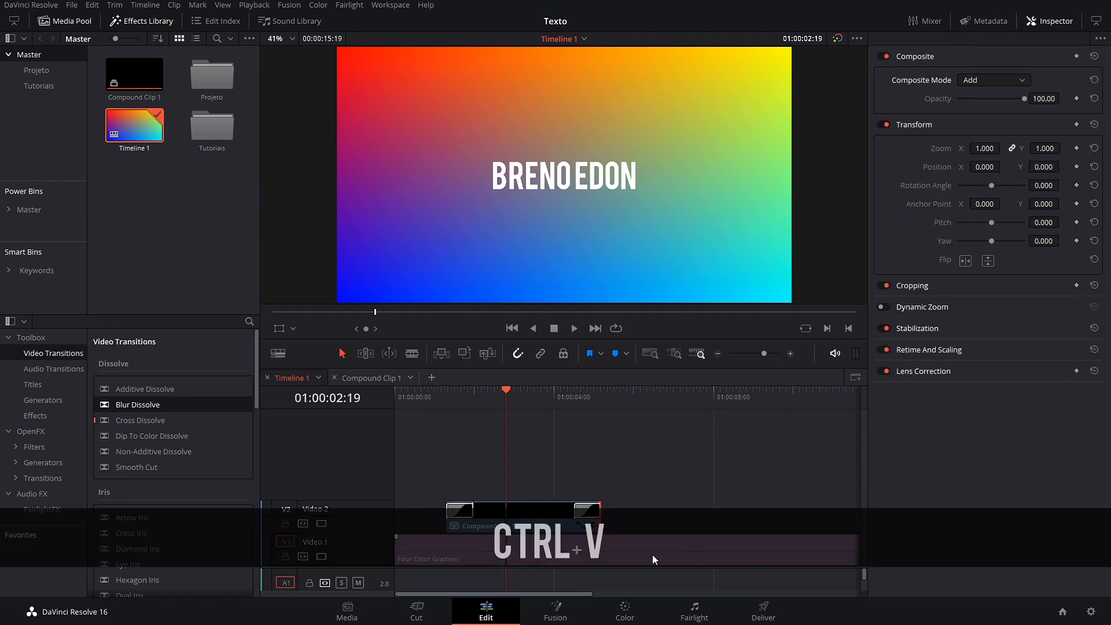
pyautogui.press('space')
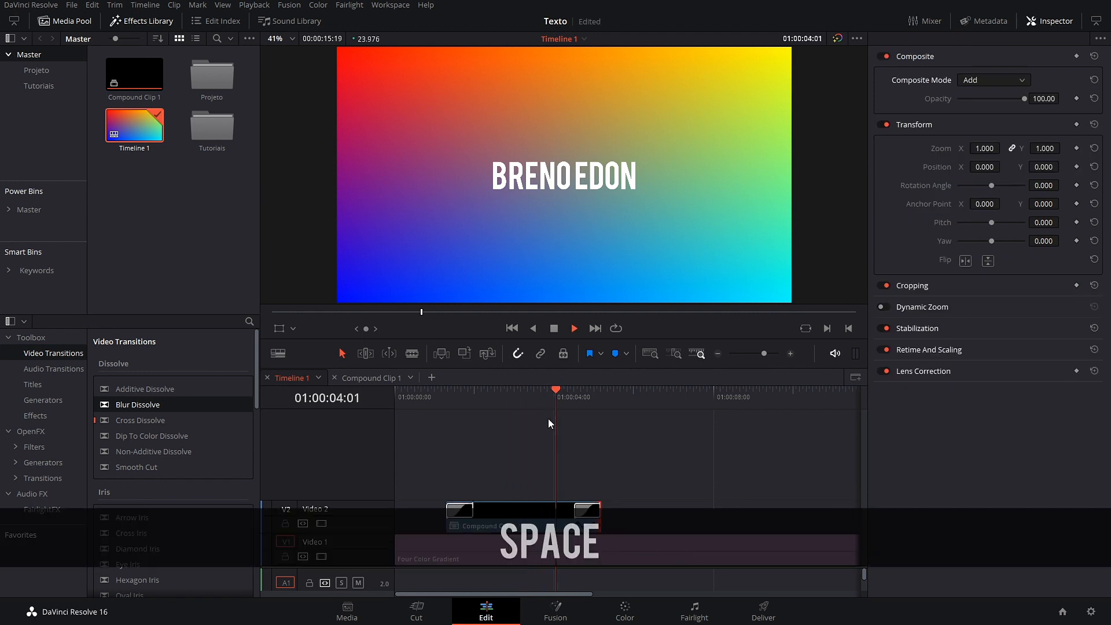
pyautogui.press('space')
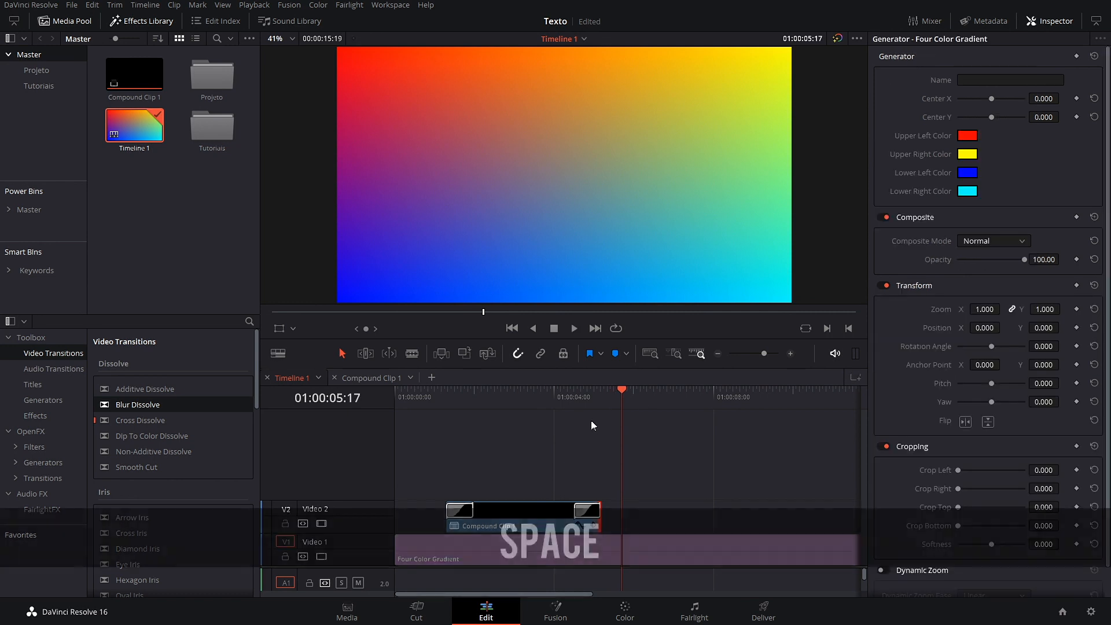
pyautogui.moveTo(614, 407); pyautogui.dragTo(587, 418)
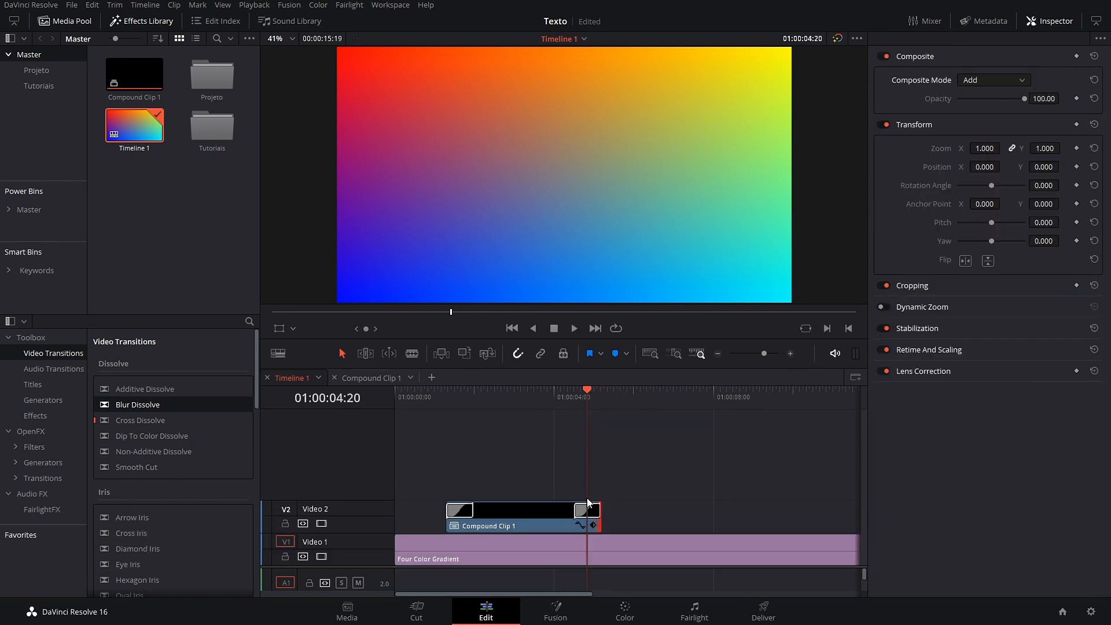
pyautogui.press('Left')
pyautogui.press('Left')
pyautogui.press('Left')
pyautogui.press('Left')
pyautogui.press('Left')
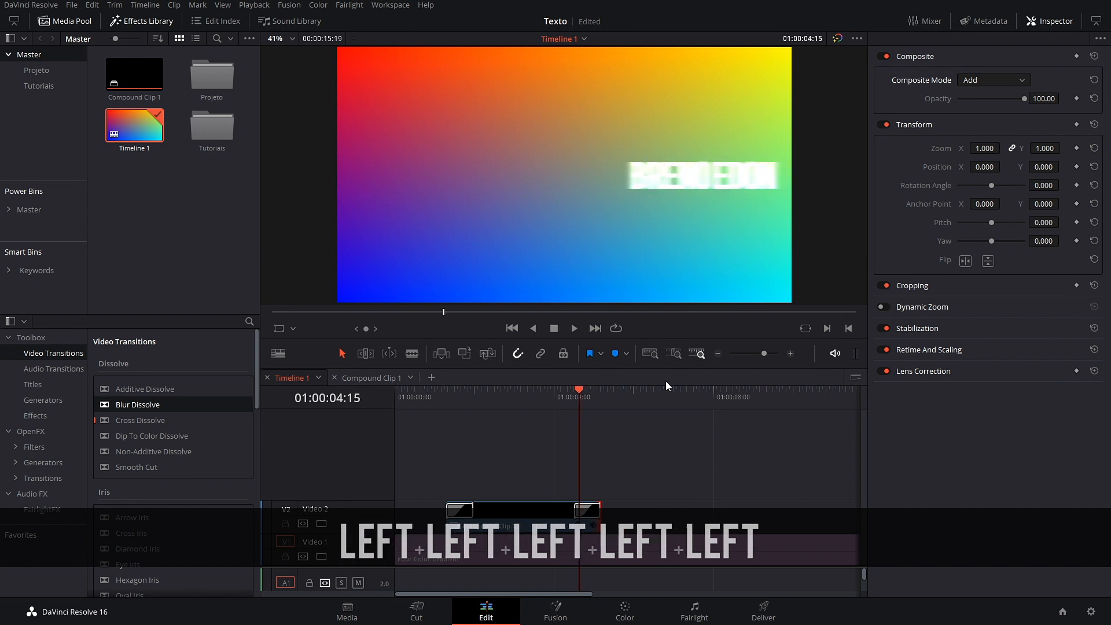
# Step: Lower the closing dissolve's horizontal strength to about 0.696 and play it back
pyautogui.click(586, 516)
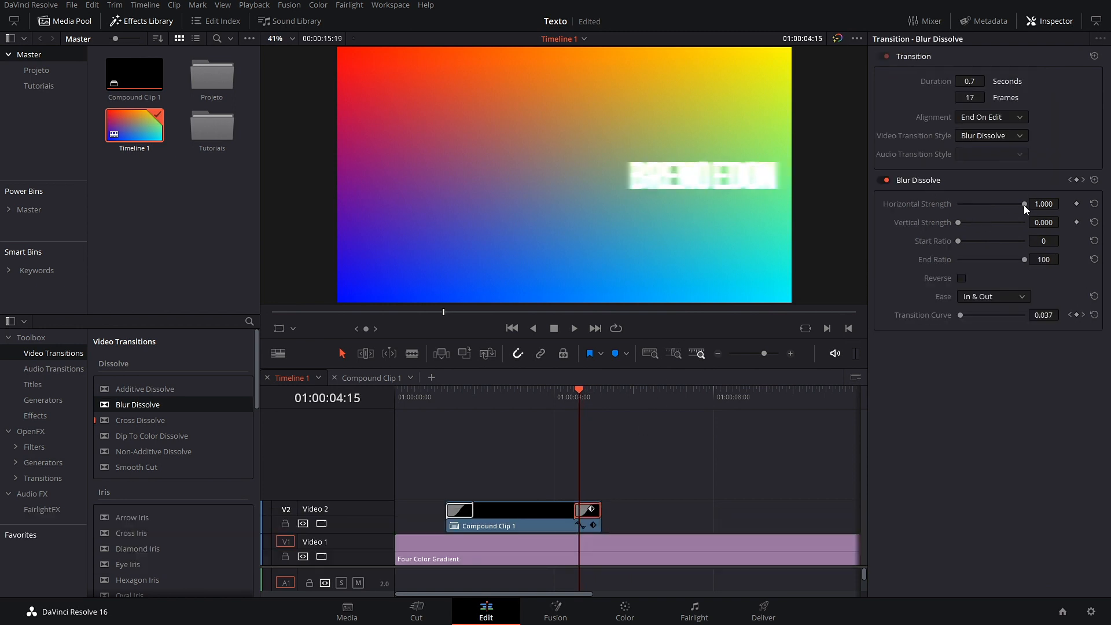
pyautogui.moveTo(1024, 206); pyautogui.dragTo(1005, 214)
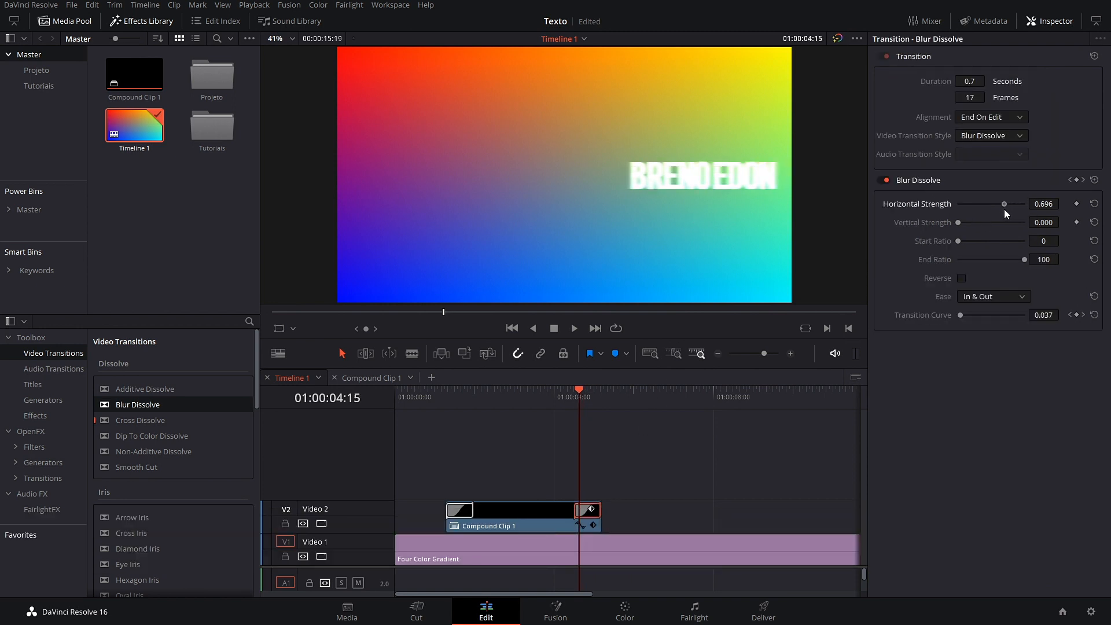
pyautogui.moveTo(575, 392); pyautogui.dragTo(537, 397)
pyautogui.press('space')
pyautogui.press('space')
pyautogui.moveTo(623, 388); pyautogui.dragTo(416, 443)
pyautogui.press('space')
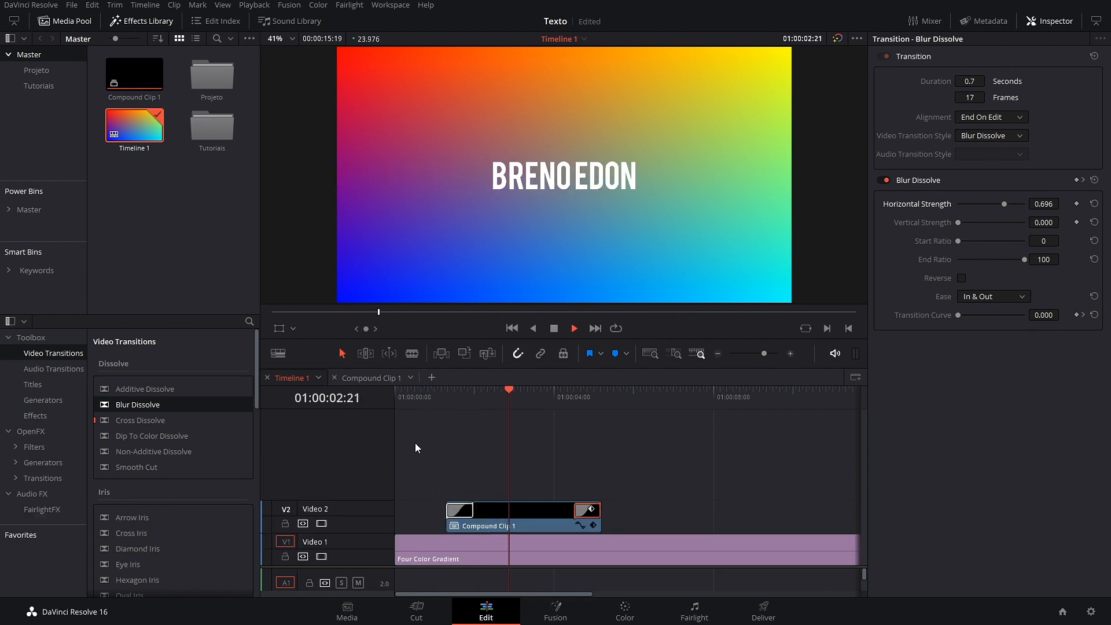
# Step: Replay the whole title to check it blurring in and out over the gradient
pyautogui.press('space')
pyautogui.moveTo(608, 407); pyautogui.dragTo(520, 452)
pyautogui.moveTo(449, 467); pyautogui.dragTo(640, 522)
pyautogui.click(640, 522)
pyautogui.press('space')
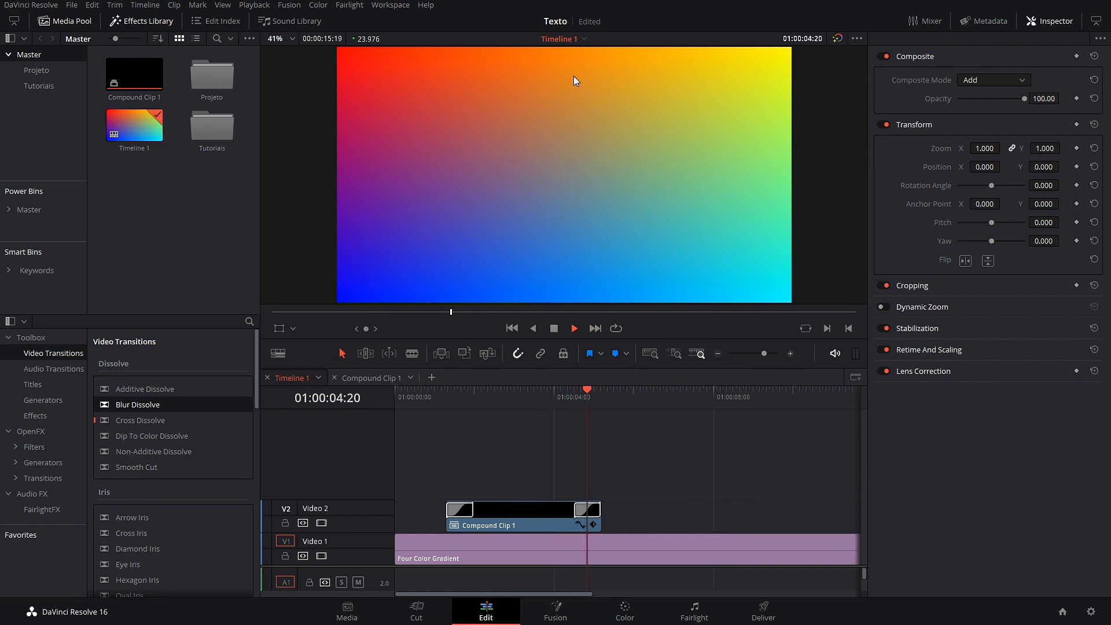
pyautogui.press('space')
pyautogui.moveTo(607, 397); pyautogui.dragTo(506, 397)
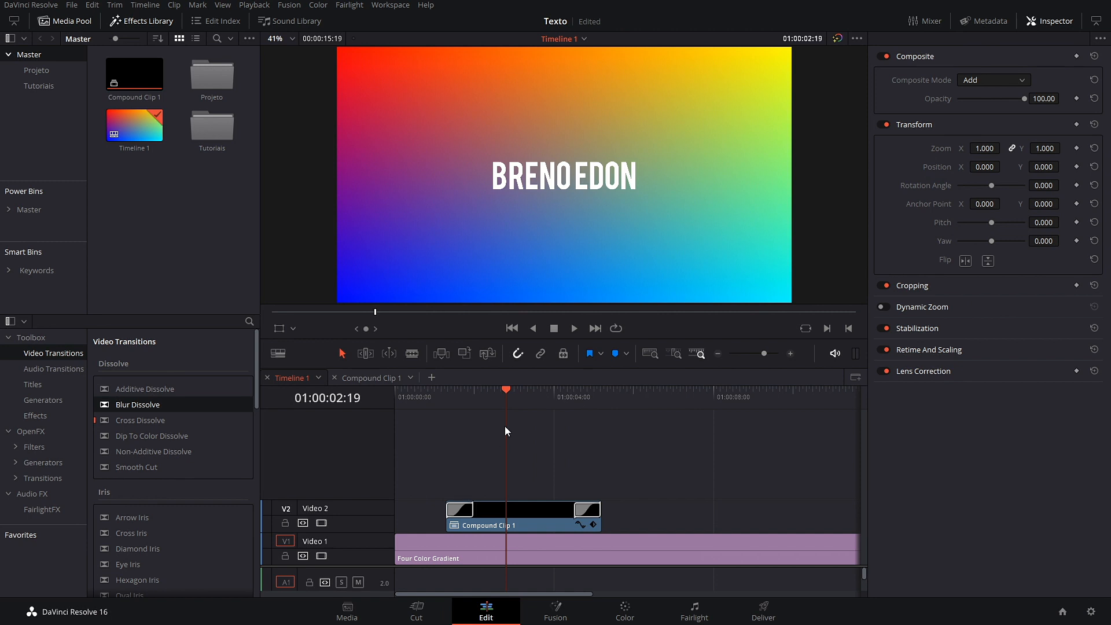
pyautogui.moveTo(499, 401); pyautogui.dragTo(449, 399)
pyautogui.press('space')
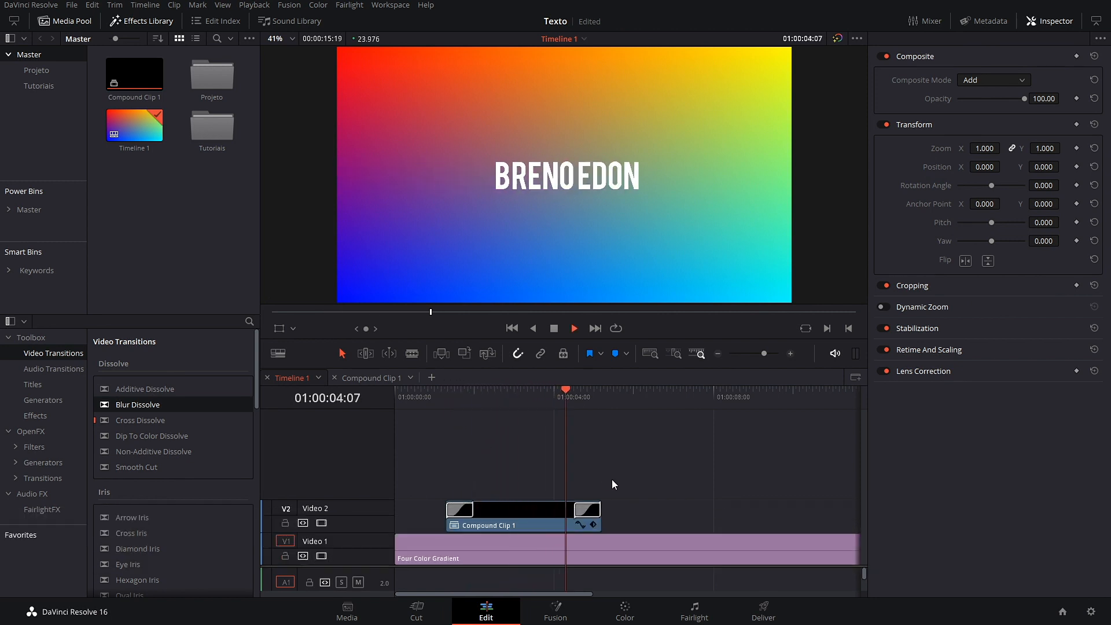
pyautogui.press('space')
pyautogui.moveTo(613, 405); pyautogui.dragTo(499, 406)
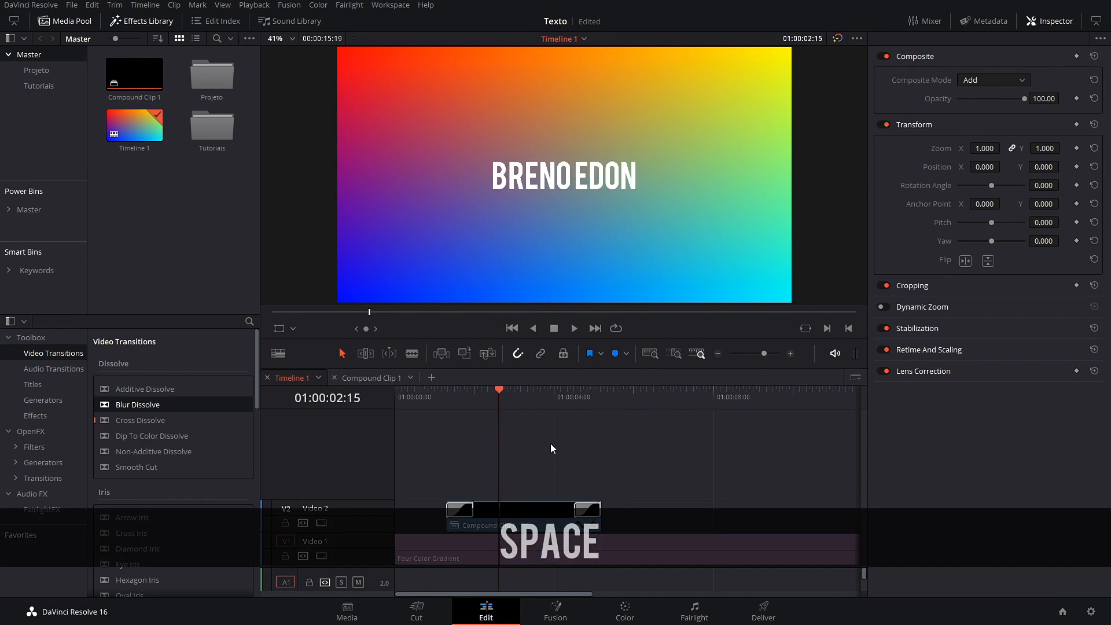
pyautogui.moveTo(528, 454); pyautogui.dragTo(625, 517)
# Step: Nest the selected title and both dissolves into a new compound clip named 'GC Breno'
pyautogui.rightClick(565, 513)
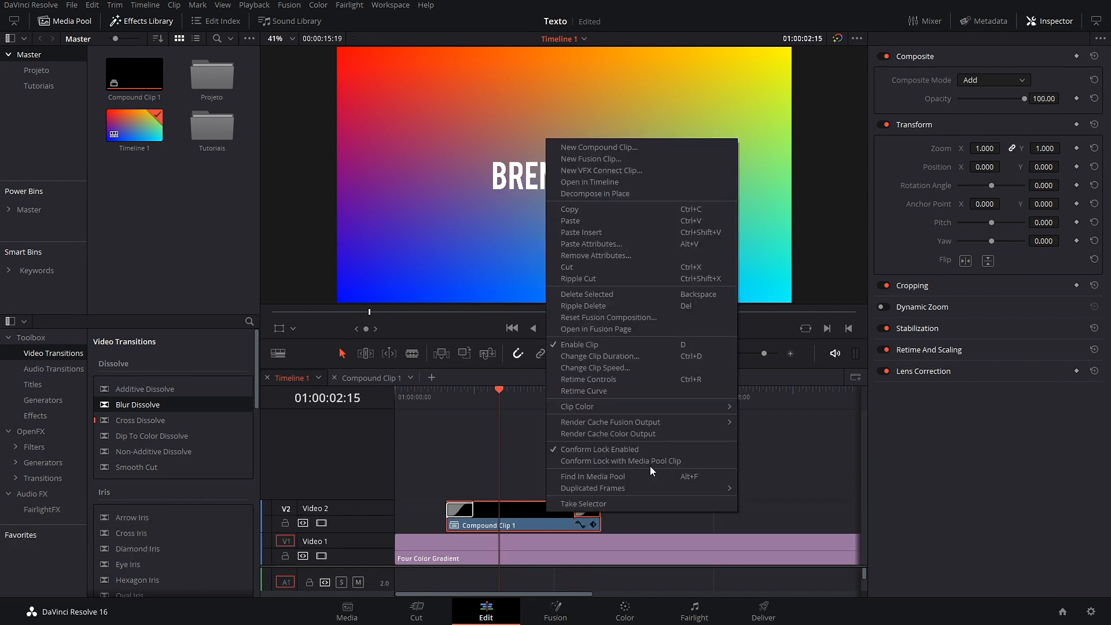
pyautogui.click(624, 147)
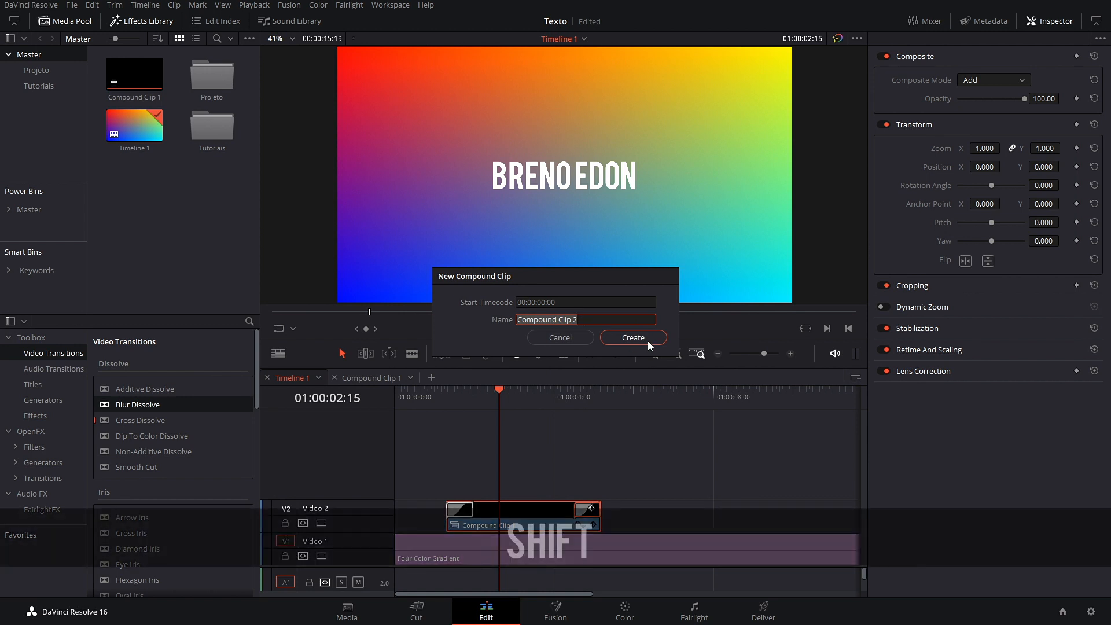
pyautogui.write('GC Breno')
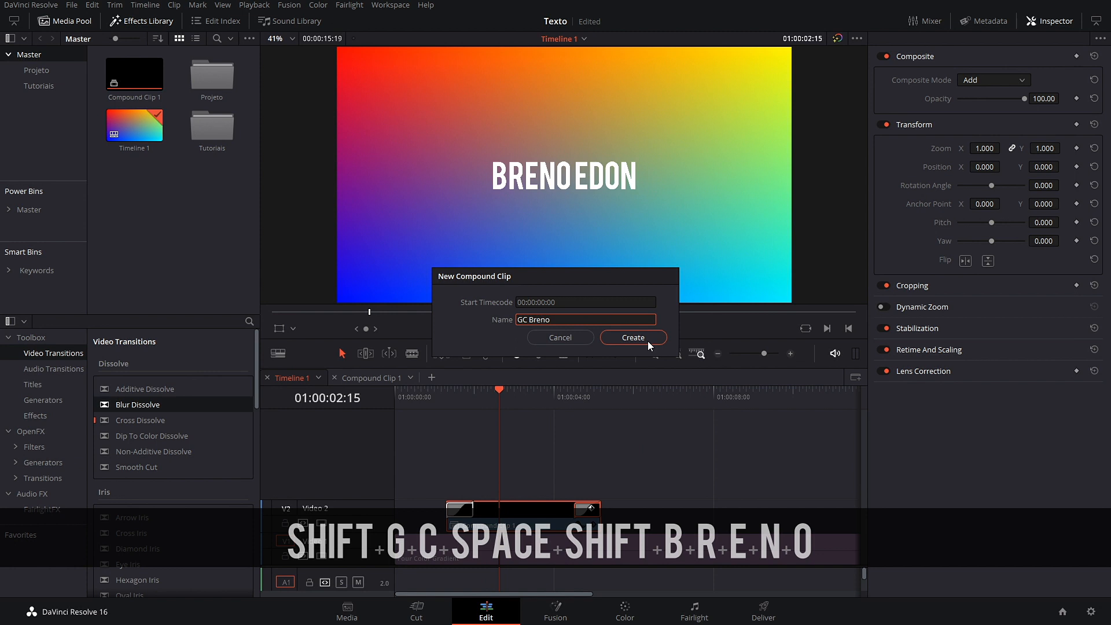
pyautogui.click(648, 342)
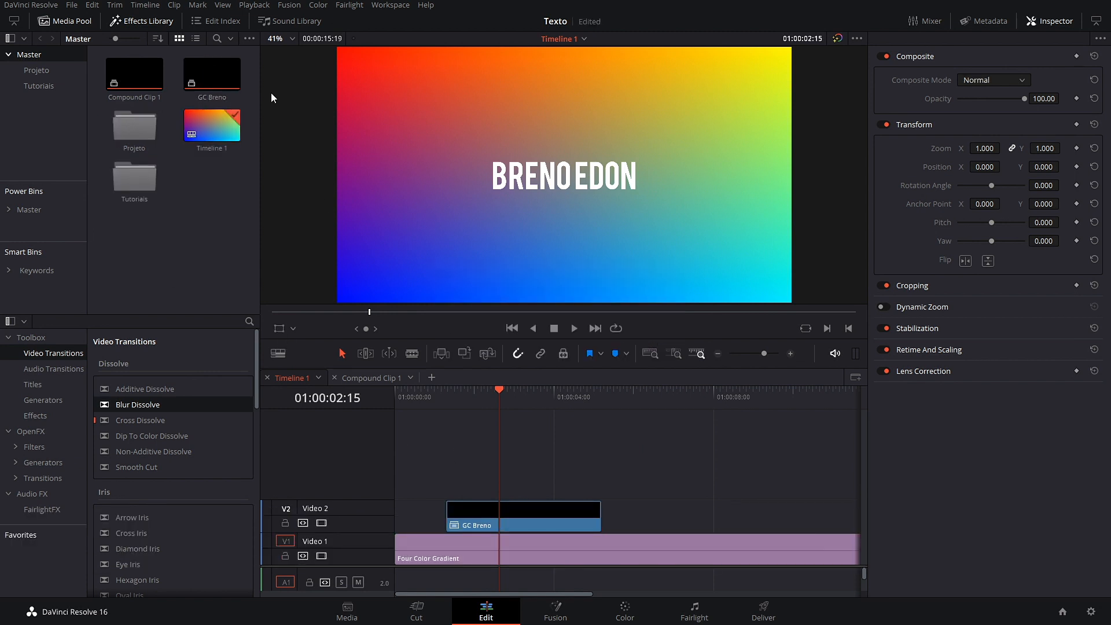
pyautogui.rightClick(210, 74)
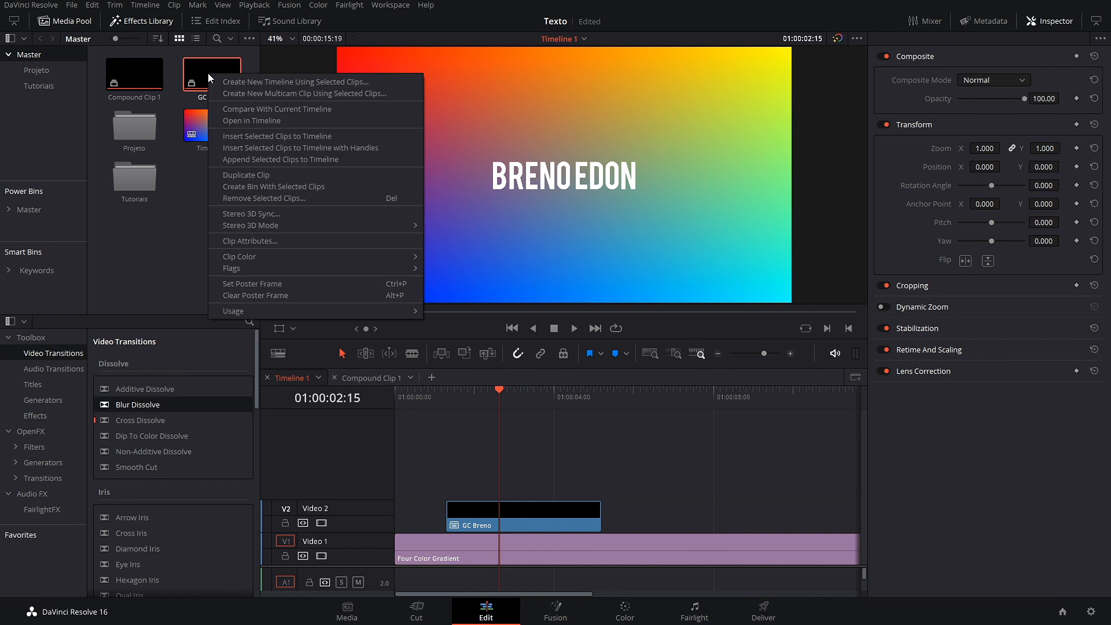
# Step: Duplicate GC Breno in the media pool, rename the copy 'GC Bruno', and add it later on Video 2
pyautogui.click(265, 171)
pyautogui.click(141, 151)
pyautogui.click(139, 151)
pyautogui.click(139, 152)
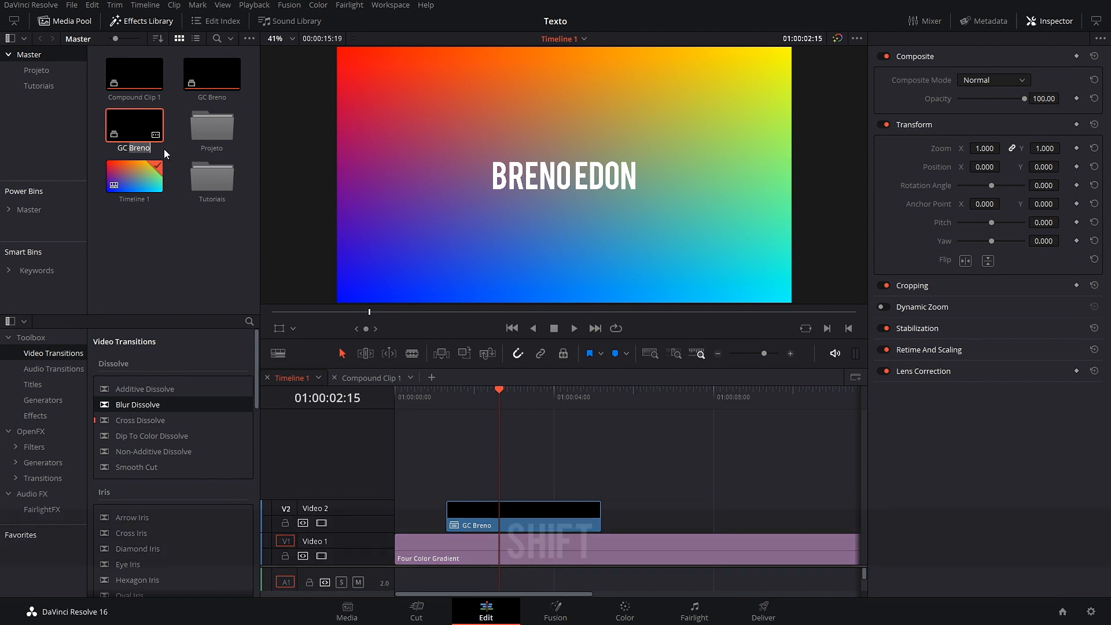
pyautogui.write('Bruno')
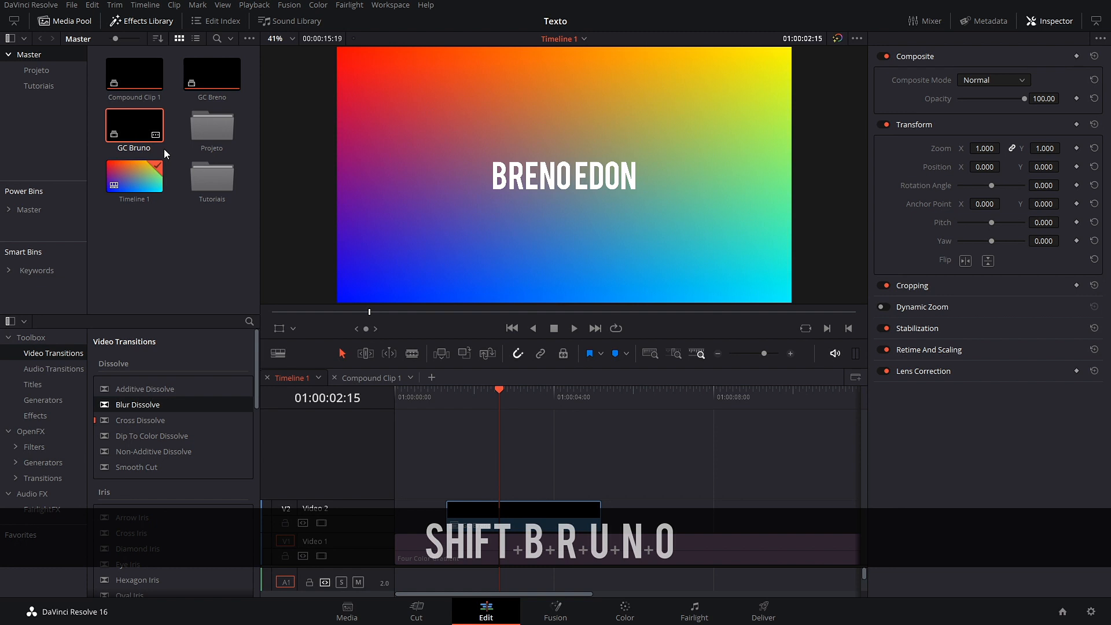
pyautogui.click(143, 233)
pyautogui.moveTo(152, 135); pyautogui.dragTo(653, 510)
# Step: Set the original GC Breno clip to Add composite mode and preview it
pyautogui.moveTo(499, 395)
pyautogui.mouseDown()
pyautogui.moveTo(467, 394)
pyautogui.moveTo(499, 401)
pyautogui.mouseUp()
pyautogui.click(550, 530)
pyautogui.click(1007, 81)
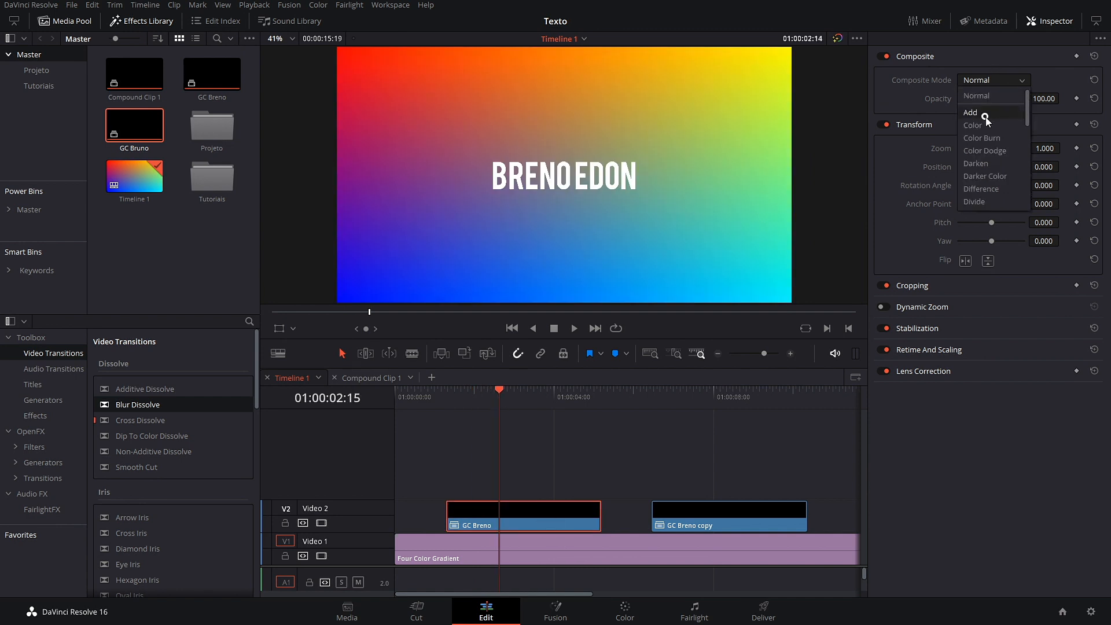
pyautogui.click(985, 113)
pyautogui.click(447, 405)
pyautogui.press('space')
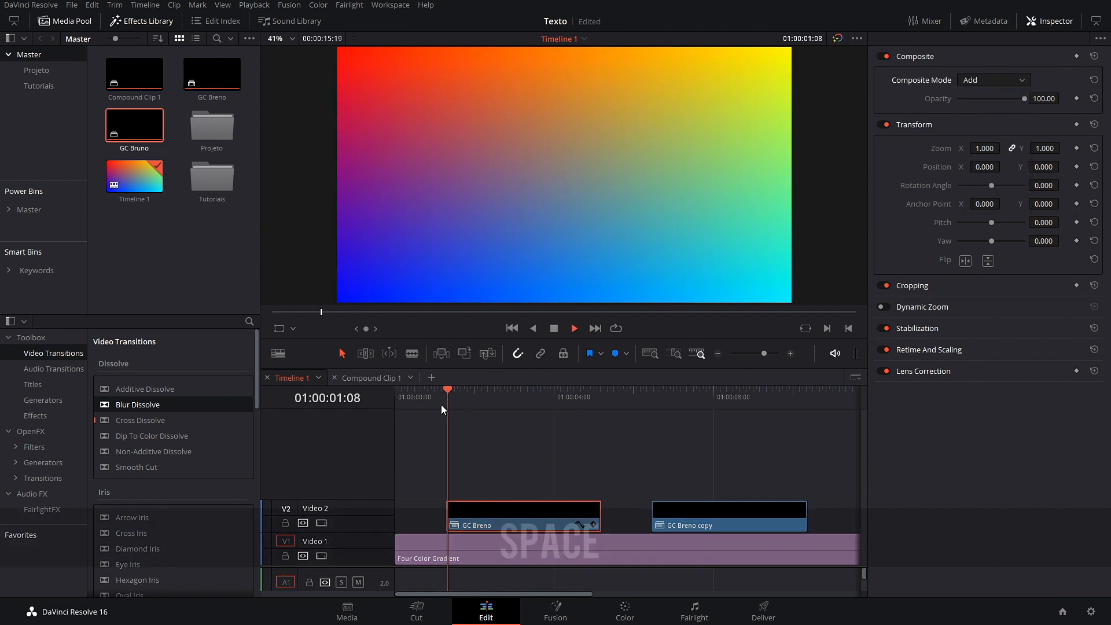
pyautogui.moveTo(549, 399); pyautogui.dragTo(691, 439)
# Step: Set the copied clip to Add composite mode too and play it back
pyautogui.click(737, 522)
pyautogui.click(1013, 81)
pyautogui.click(991, 113)
pyautogui.click(654, 405)
pyautogui.press('space')
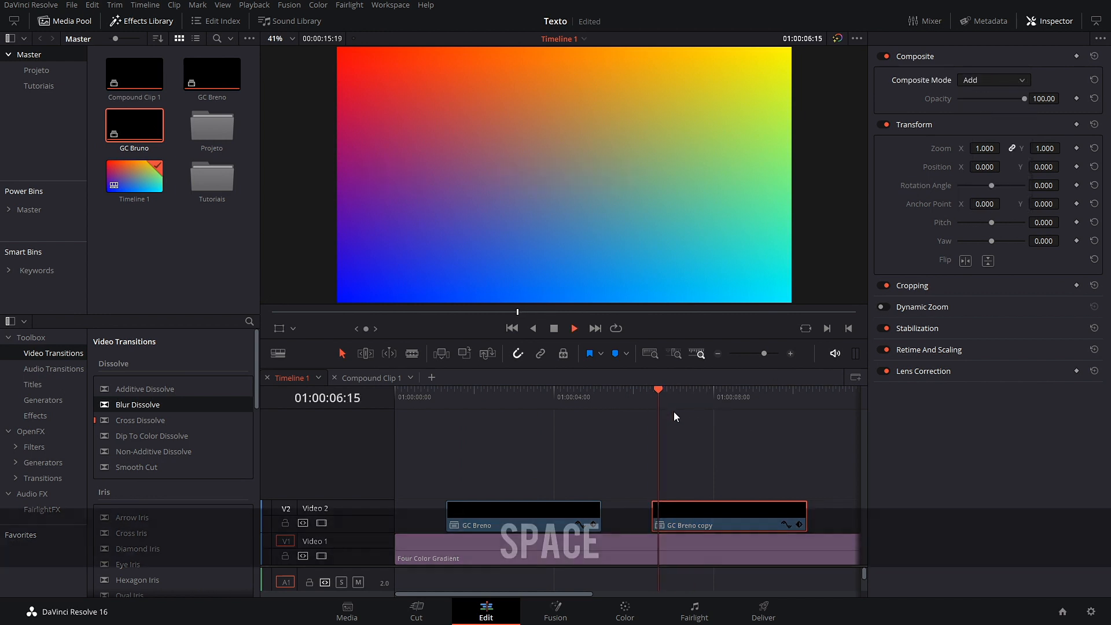
pyautogui.press('space')
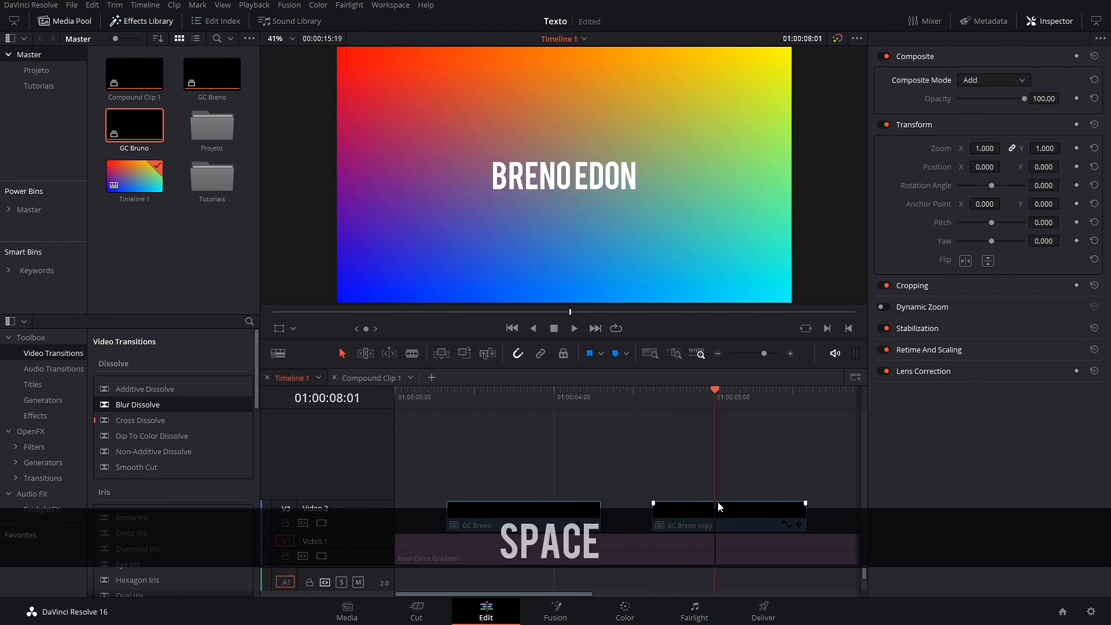
pyautogui.rightClick(736, 514)
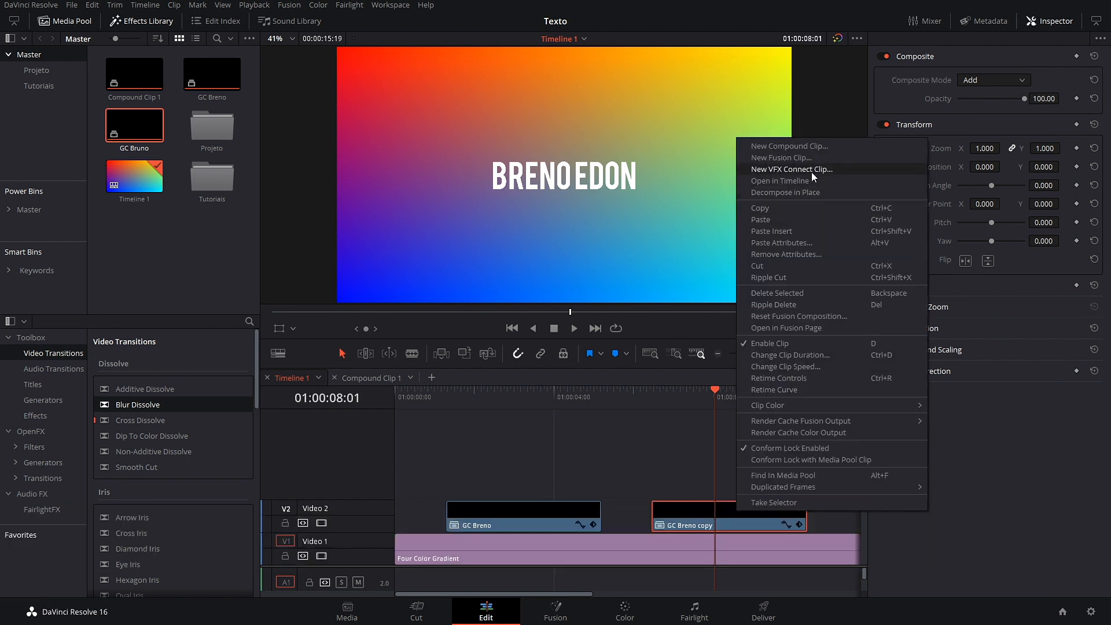
pyautogui.press('Escape')
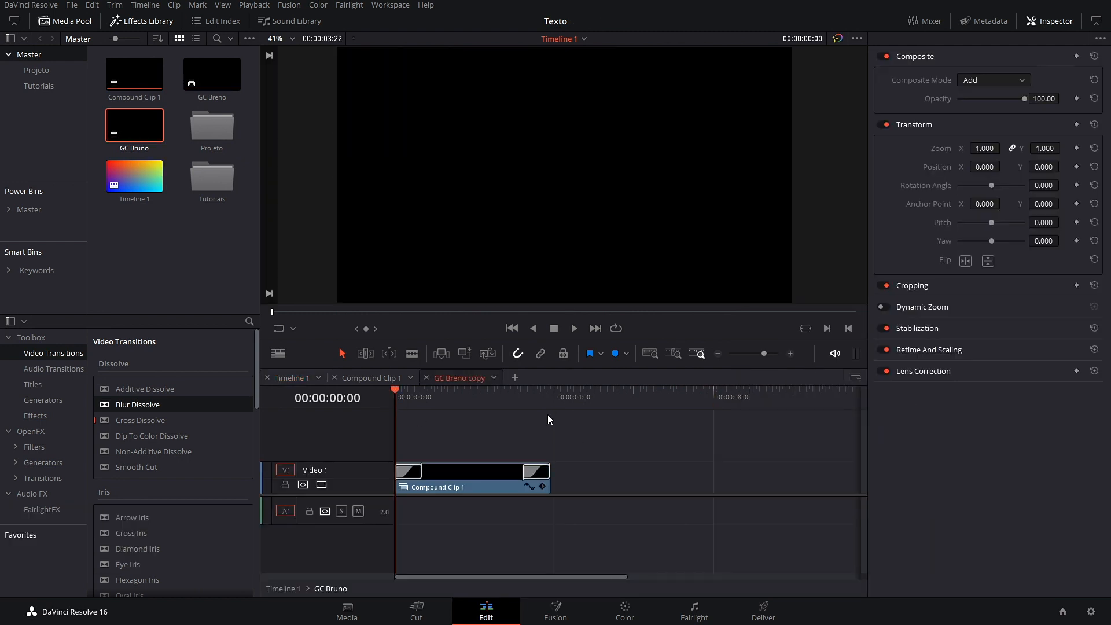
pyautogui.rightClick(469, 475)
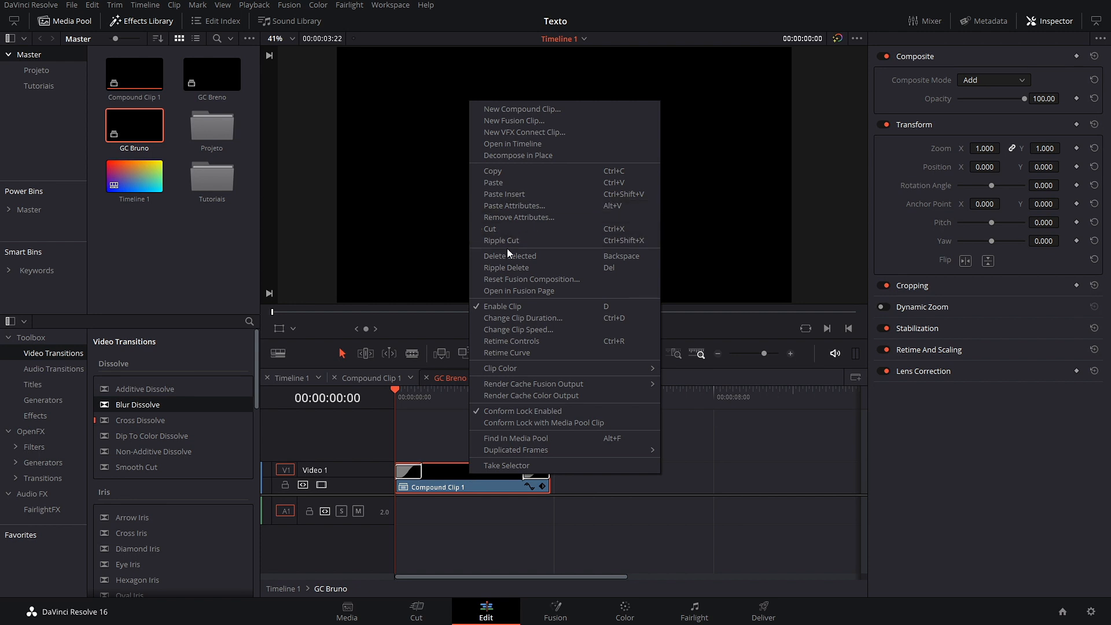
pyautogui.click(522, 147)
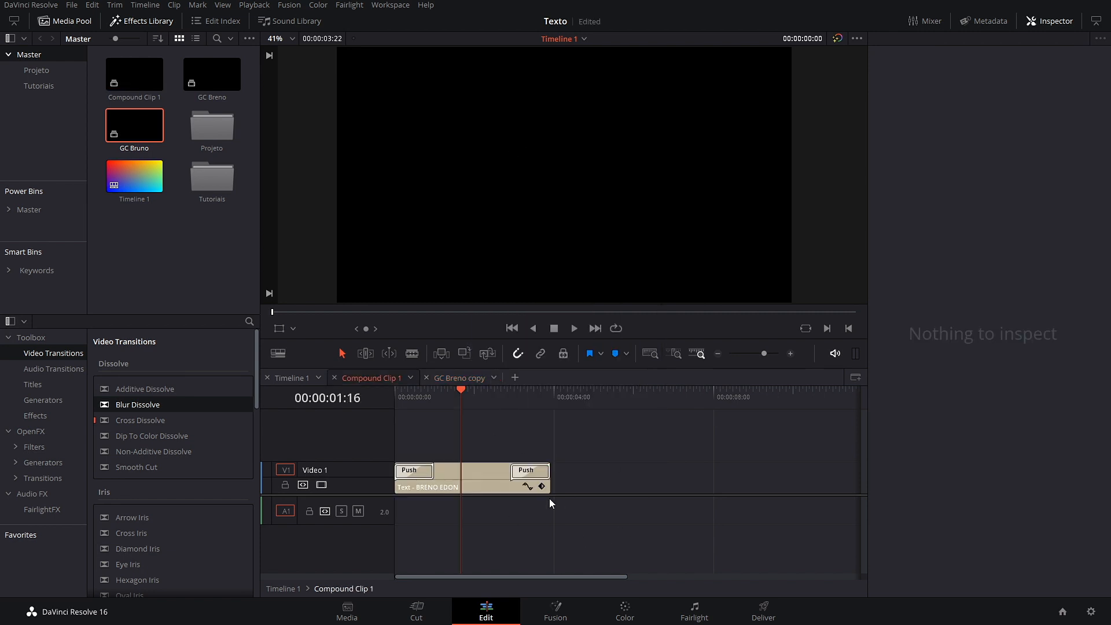
pyautogui.moveTo(455, 396); pyautogui.dragTo(456, 398)
pyautogui.click(477, 479)
pyautogui.tripleClick(896, 102)
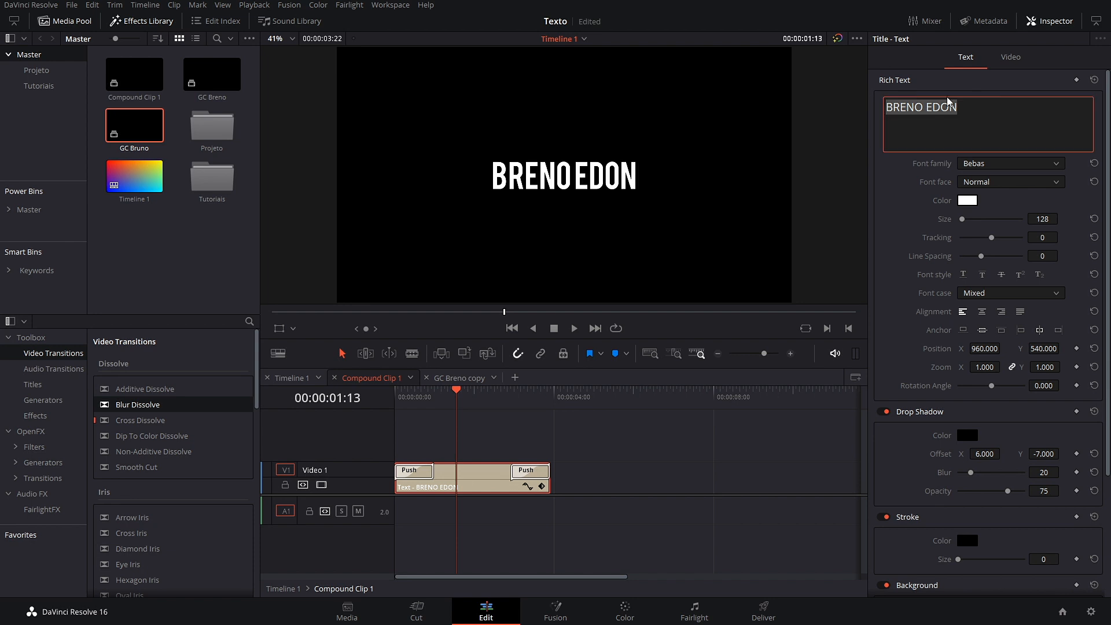
pyautogui.write('bruno')
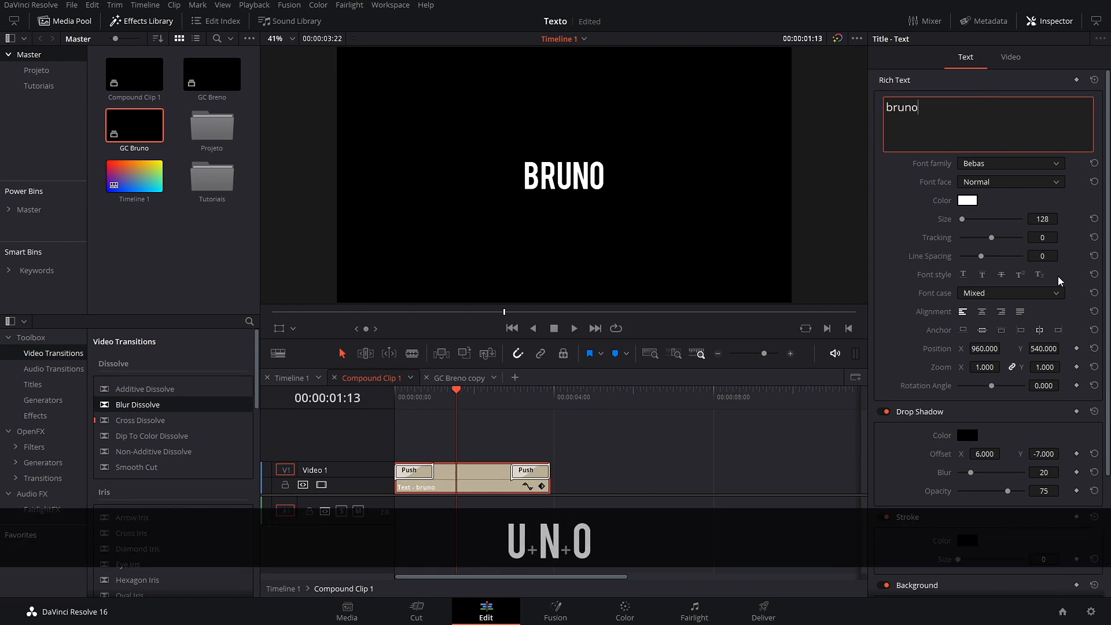
pyautogui.click(705, 446)
pyautogui.click(277, 379)
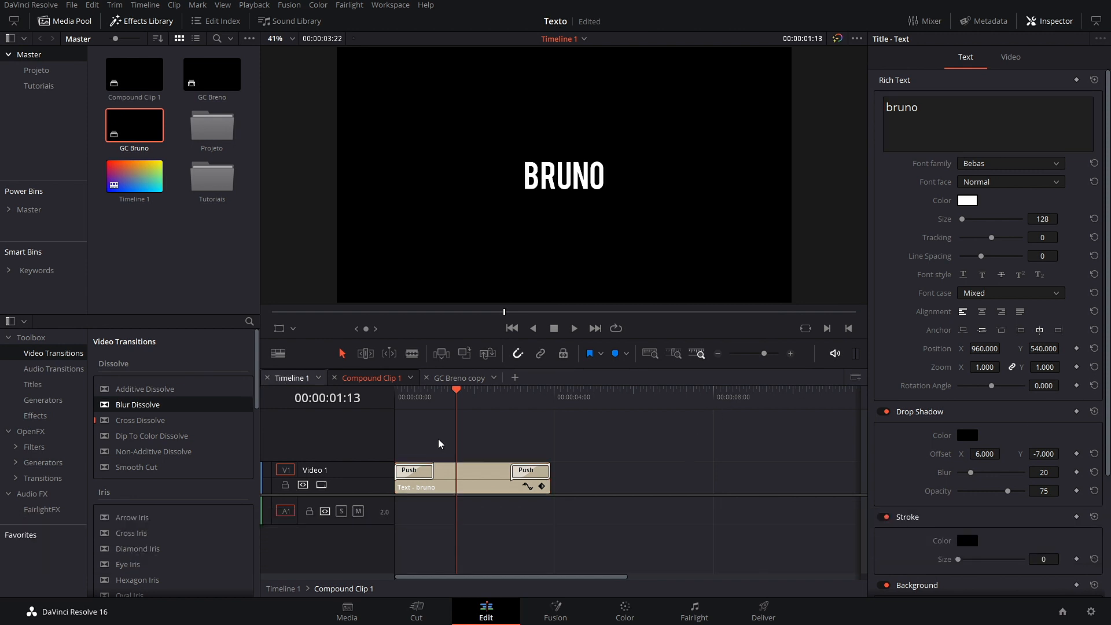
pyautogui.click(631, 429)
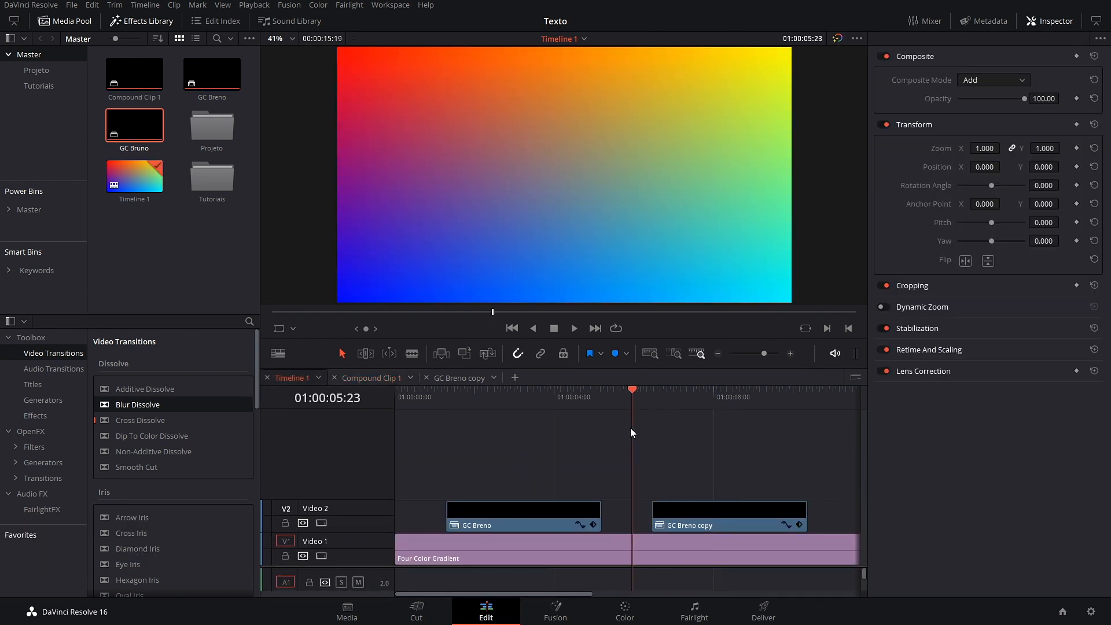
pyautogui.press('space')
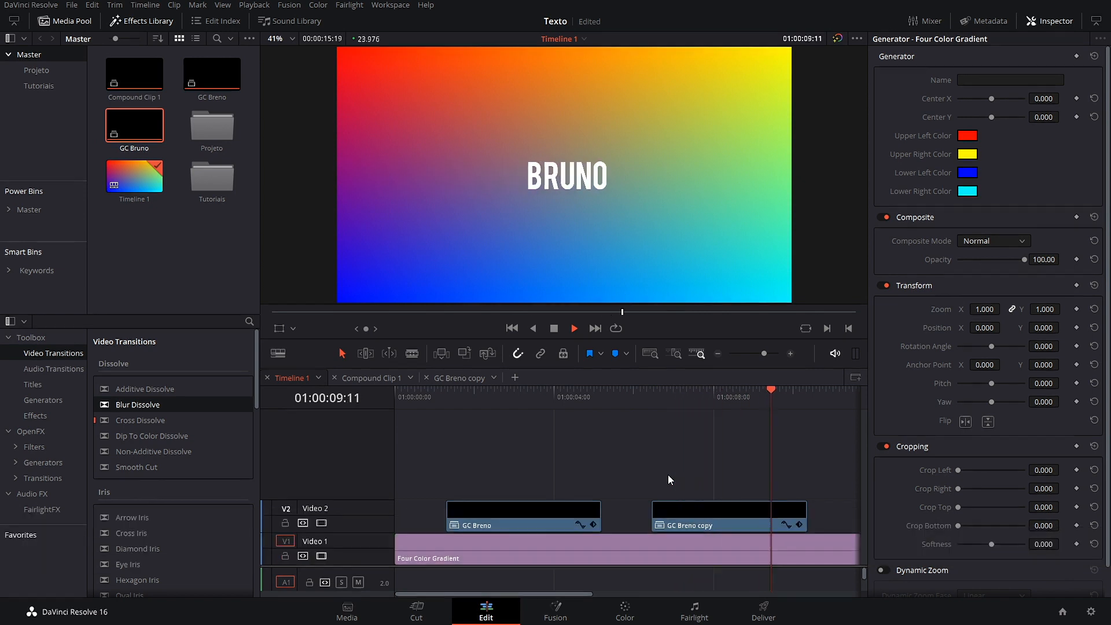
pyautogui.press('space')
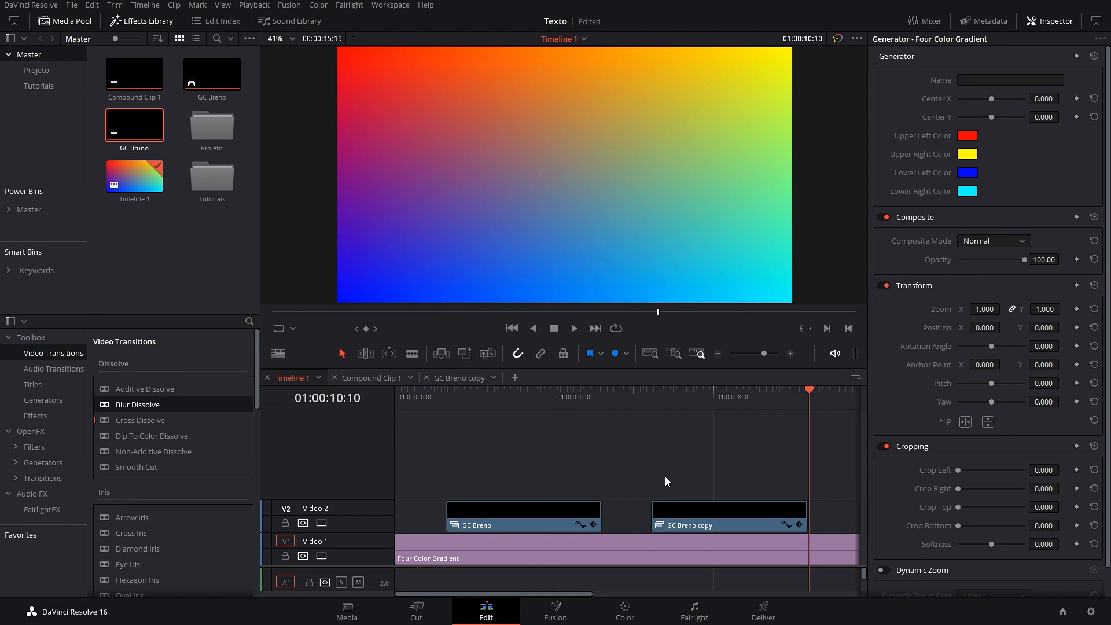
# Step: Delete the GC Breno copy from Video 2, keeping the original GC Breno clip
pyautogui.moveTo(666, 476); pyautogui.dragTo(776, 540)
pyautogui.moveTo(745, 473); pyautogui.dragTo(768, 512)
pyautogui.press('BackSpace')
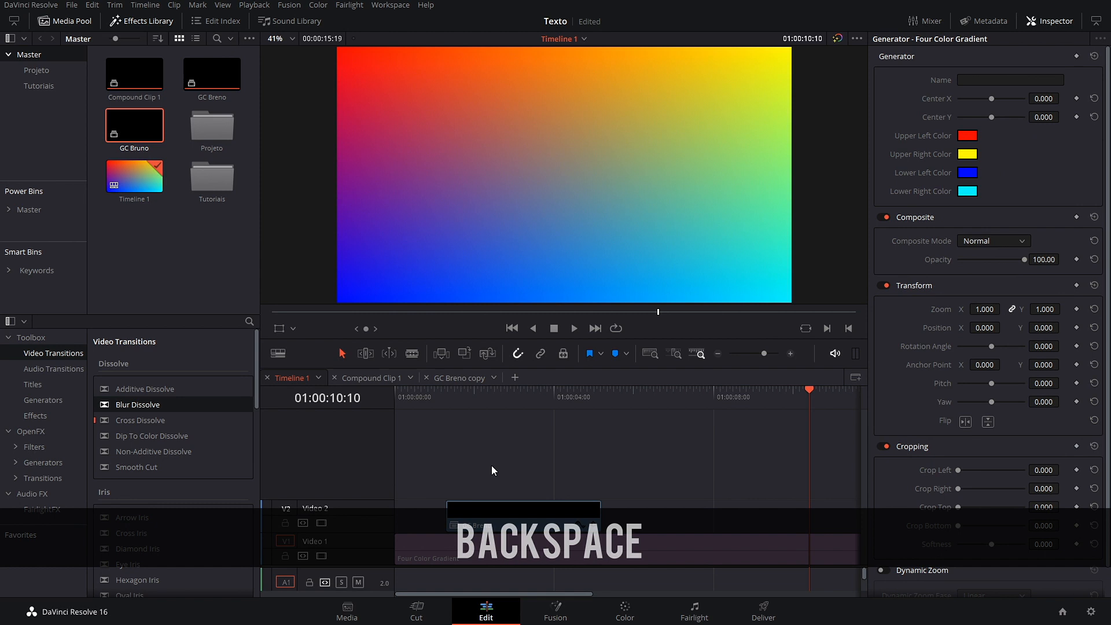
pyautogui.click(578, 513)
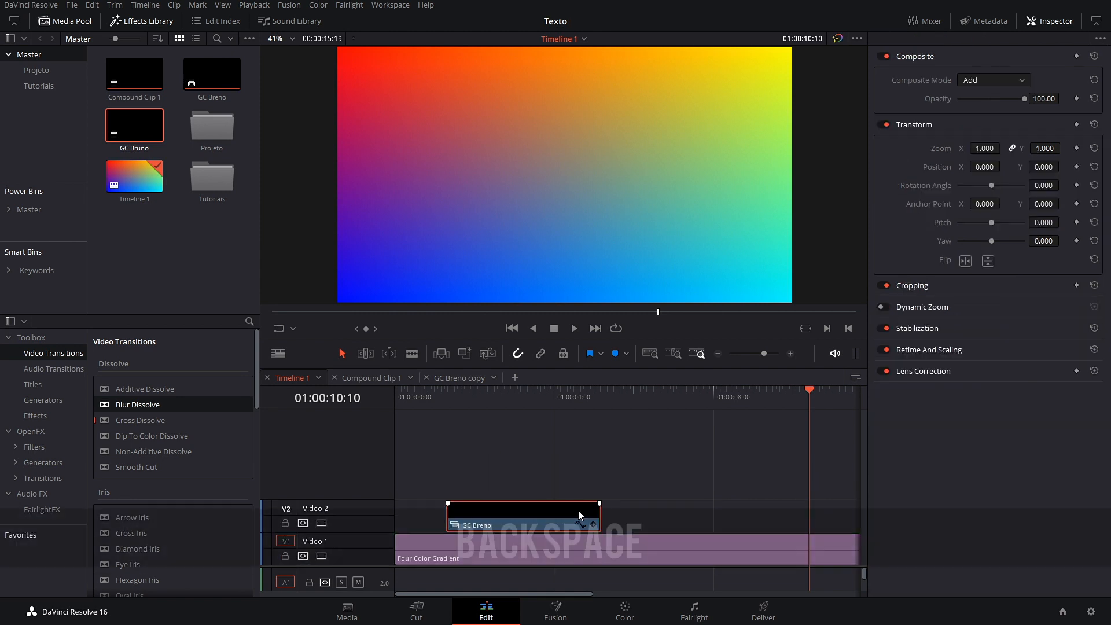
pyautogui.press('BackSpace')
pyautogui.hotkey('ctrl', 'z')
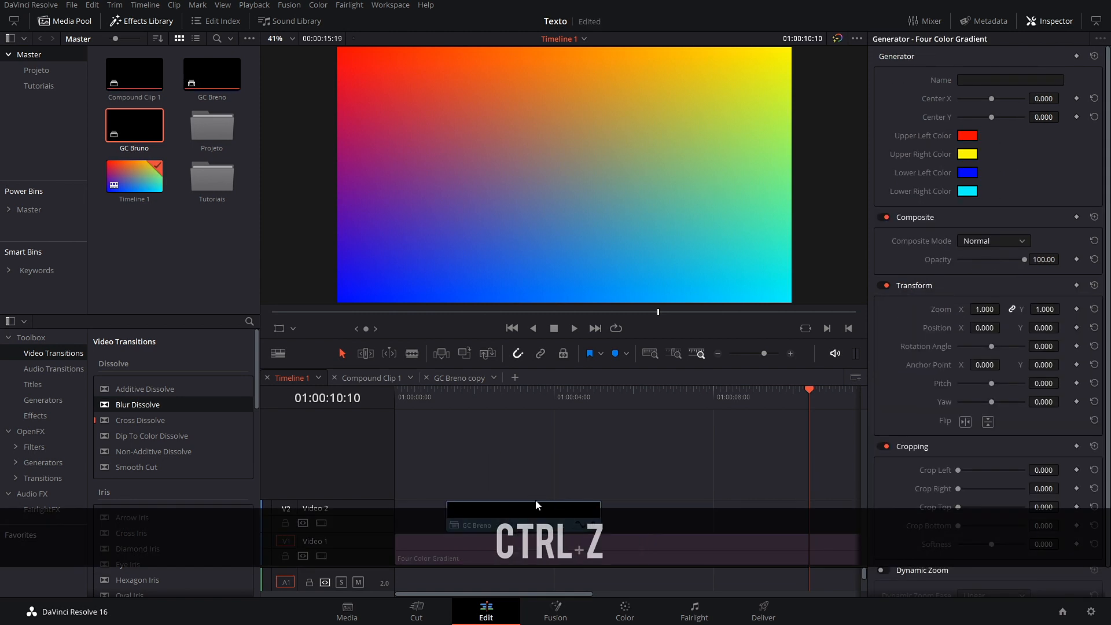
# Step: Decompose GC Breno and then its nested Compound Clip 1 in place, leaving the 'Text - bruno' title
pyautogui.rightClick(533, 503)
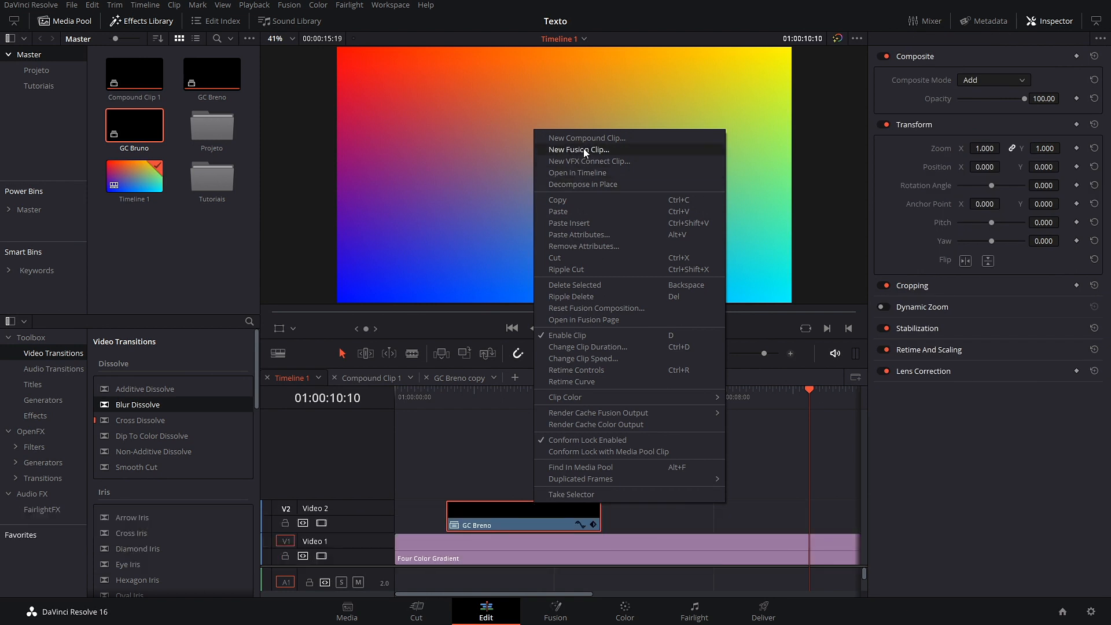
pyautogui.click(429, 475)
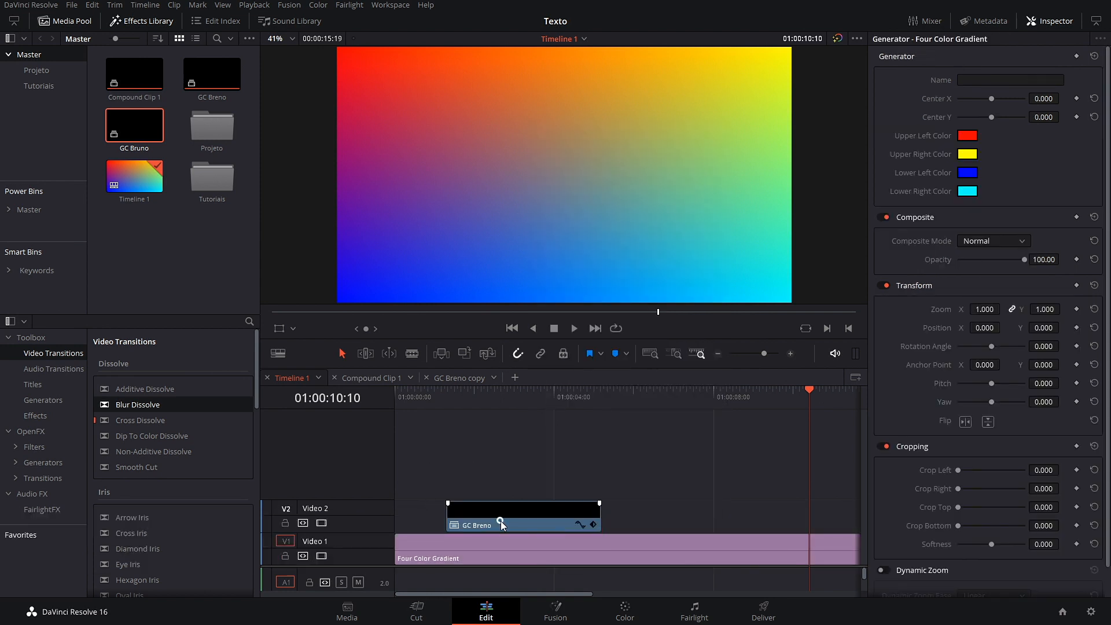
pyautogui.rightClick(502, 523)
pyautogui.click(578, 205)
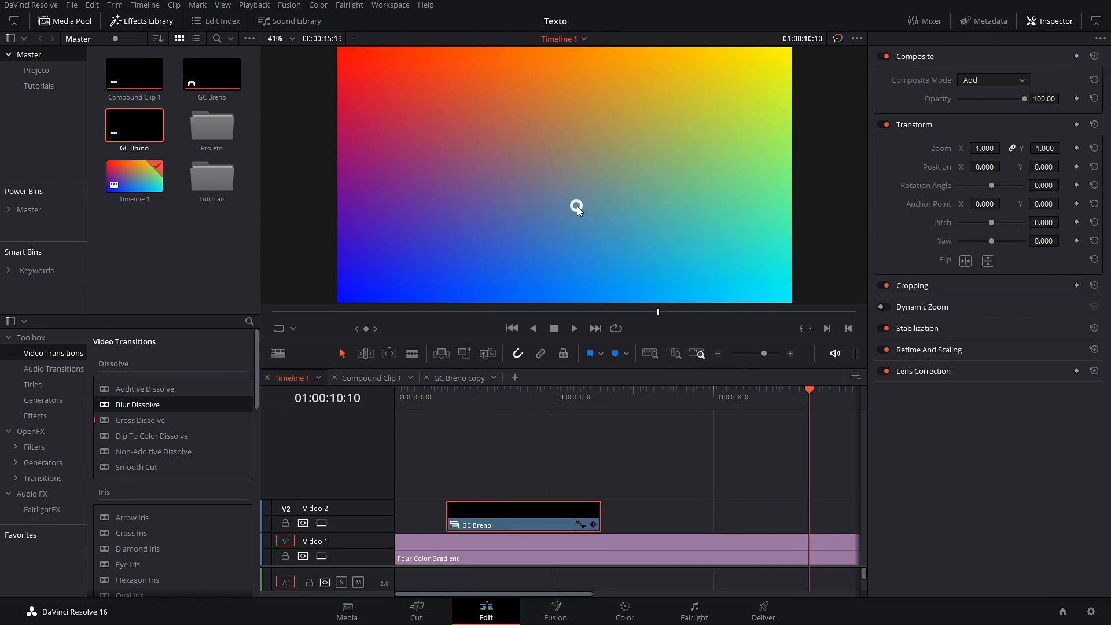
pyautogui.click(520, 513)
pyautogui.rightClick(520, 513)
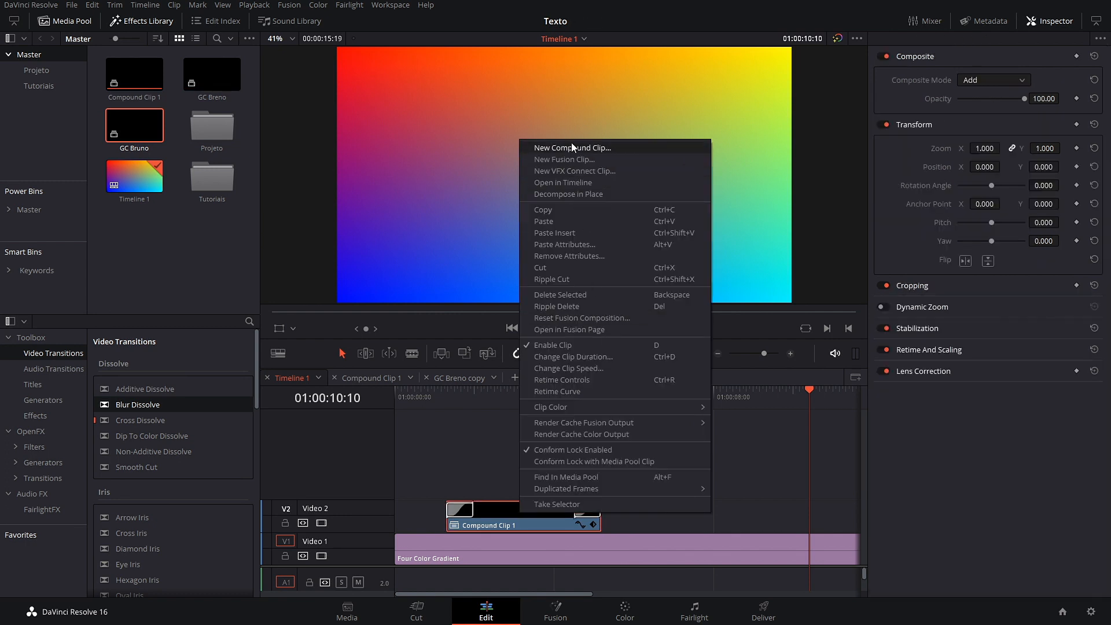
pyautogui.click(569, 194)
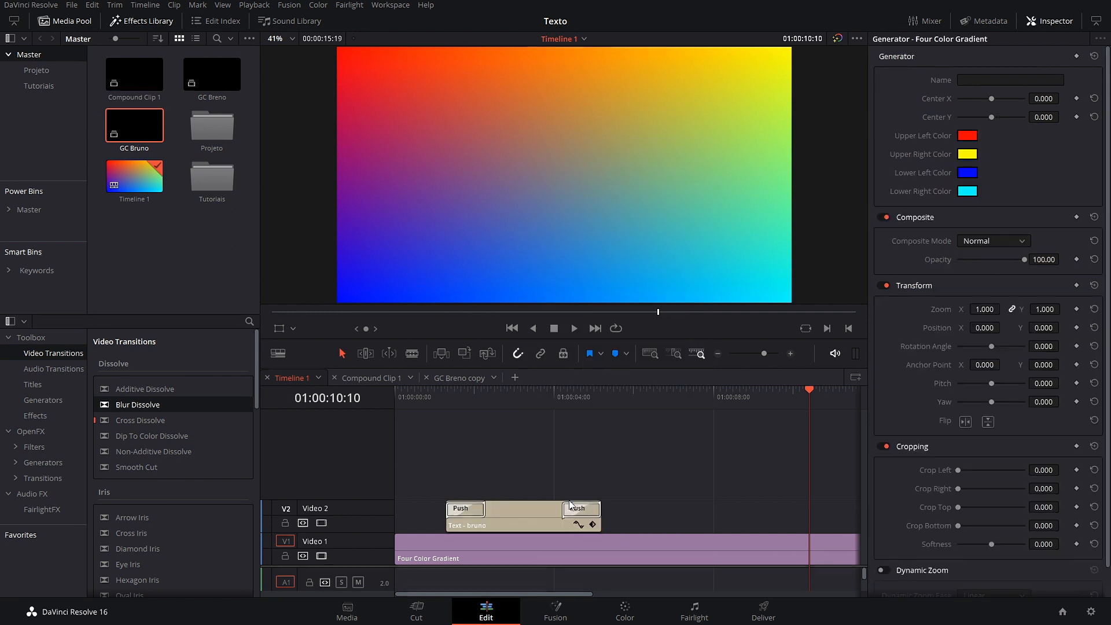
pyautogui.click(449, 407)
# Step: Preview the title animation and enlarge the BRUNO text to size 613
pyautogui.press('space')
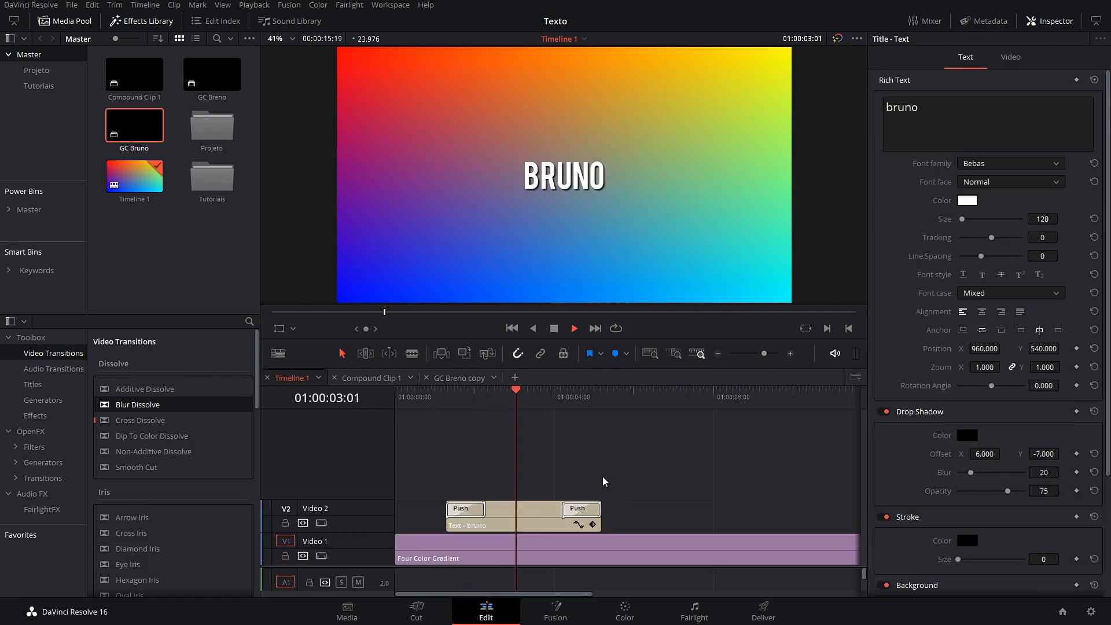
pyautogui.press('space')
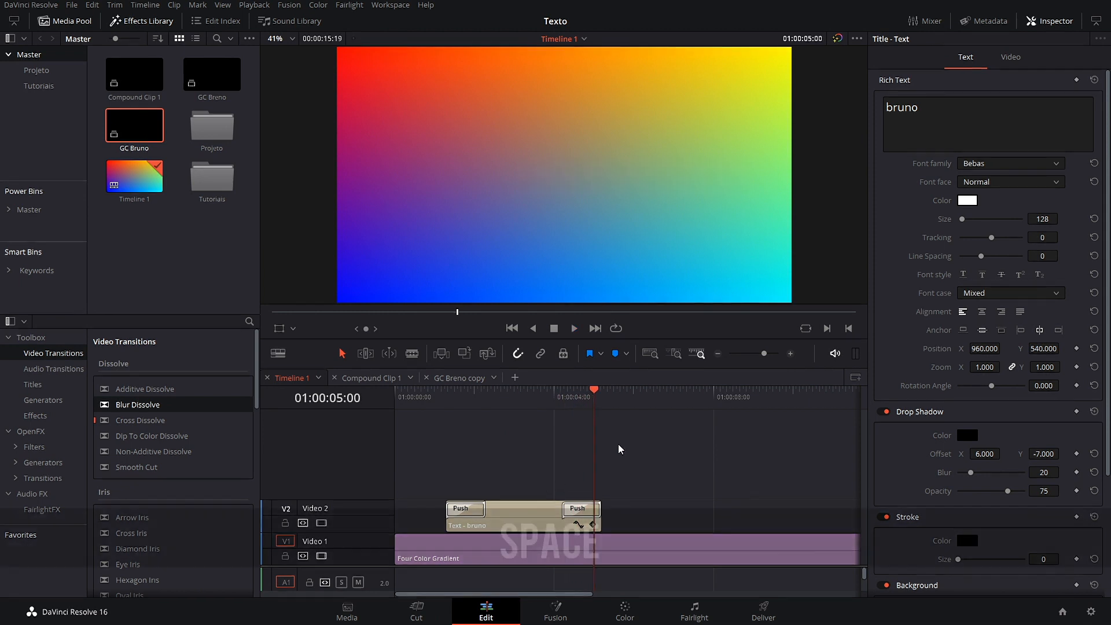
pyautogui.moveTo(503, 395); pyautogui.dragTo(532, 404)
pyautogui.click(449, 398)
pyautogui.press('space')
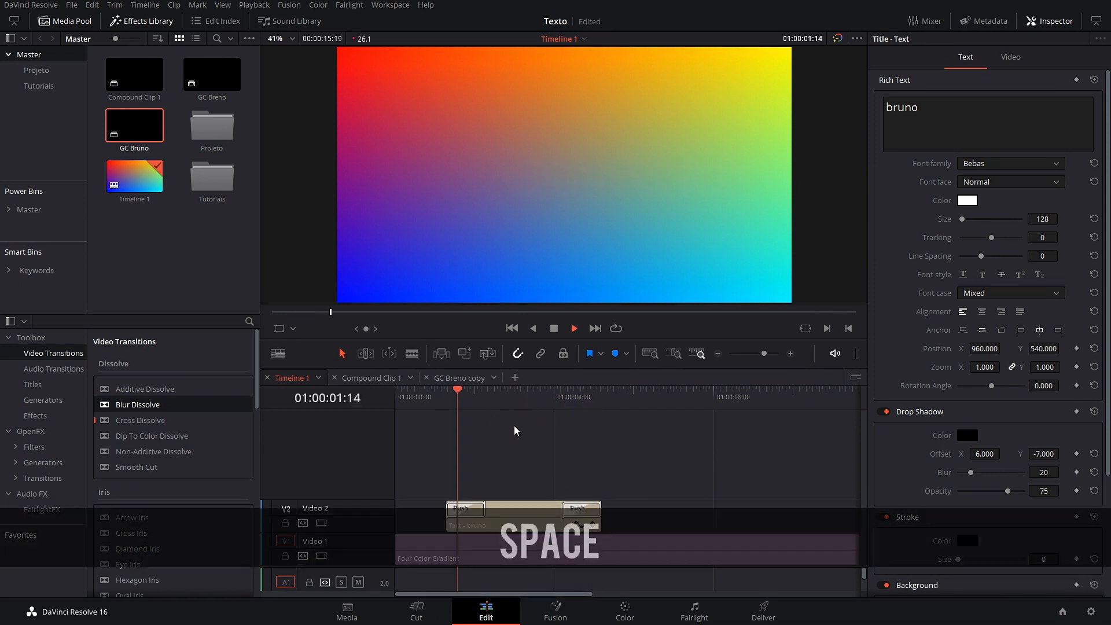
pyautogui.press('space')
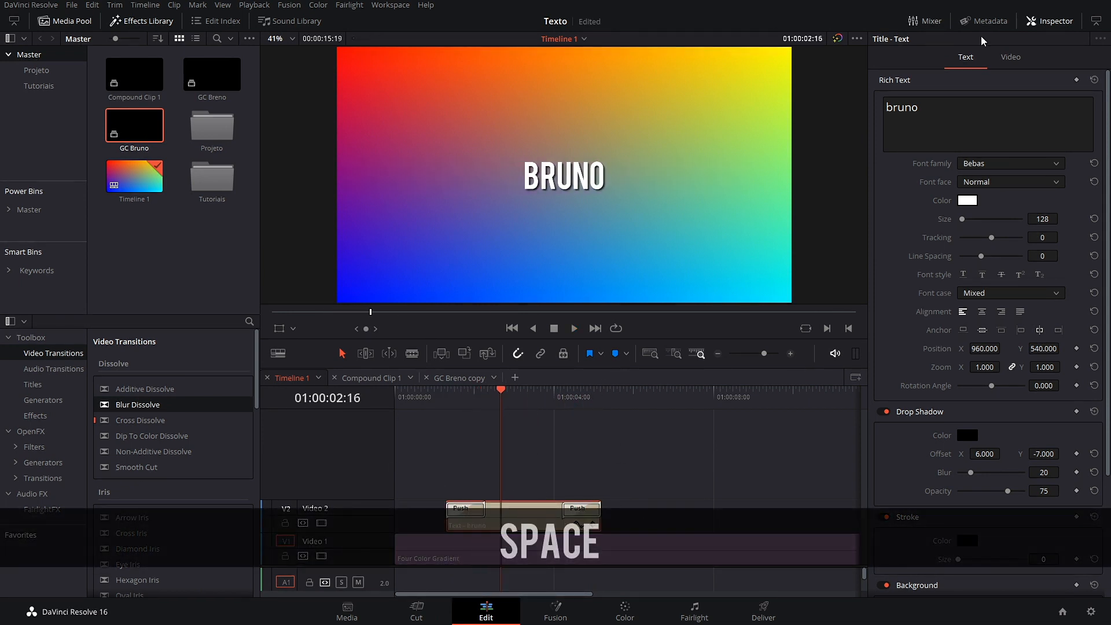
pyautogui.moveTo(962, 220); pyautogui.dragTo(972, 226)
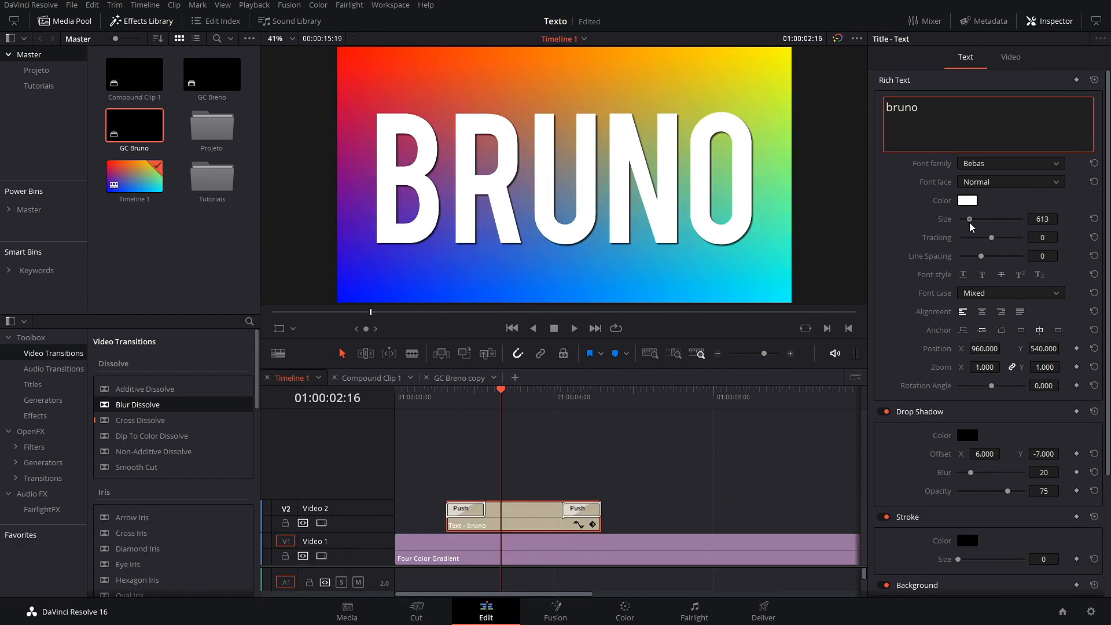
# Step: Move the Four Color Gradient onto a new Video 3 track above the title
pyautogui.moveTo(573, 549); pyautogui.dragTo(574, 473)
pyautogui.click(512, 394)
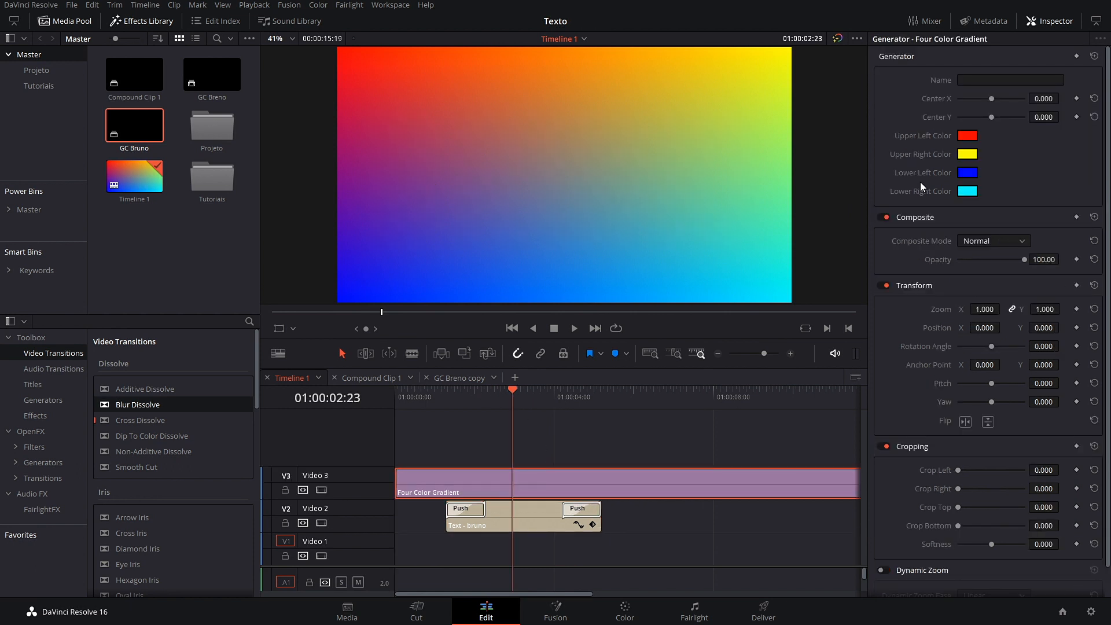
pyautogui.click(1009, 242)
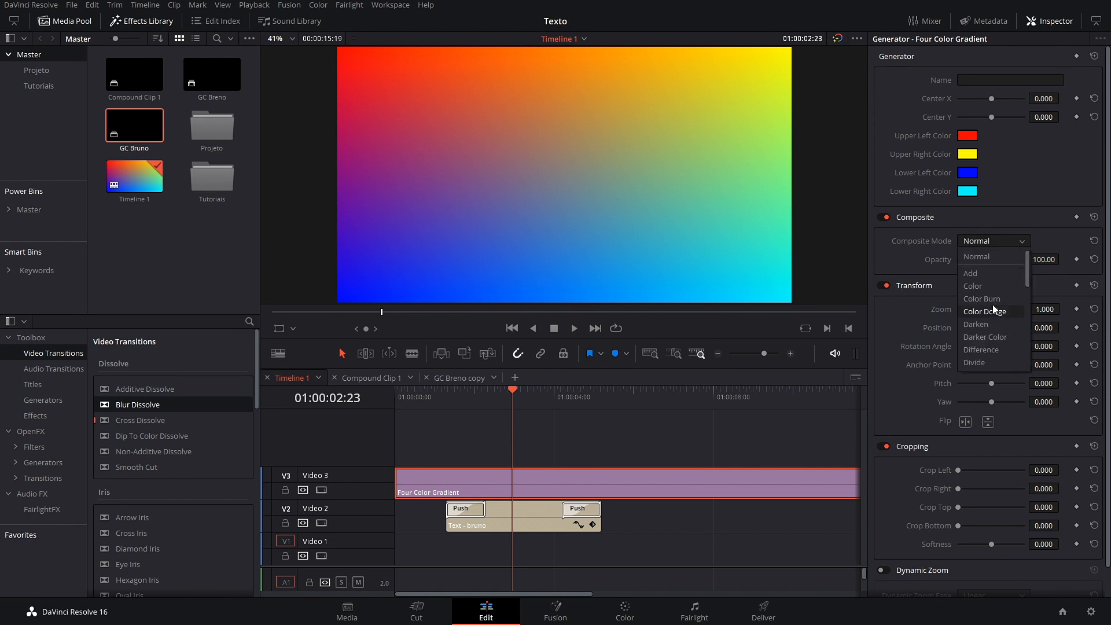
# Step: Try Add and then Multiply composite modes on the gradient and preview the result
pyautogui.click(978, 275)
pyautogui.click(1019, 242)
pyautogui.scroll(-4, 1002, 317)
pyautogui.scroll(-3, 1000, 329)
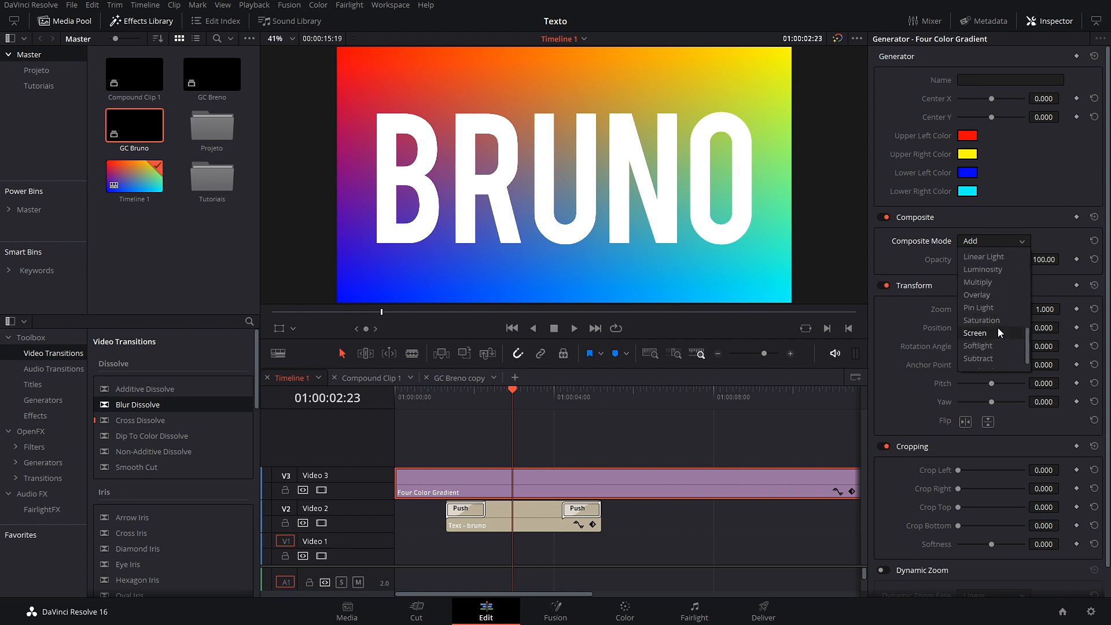
pyautogui.click(984, 286)
pyautogui.moveTo(513, 395); pyautogui.dragTo(447, 402)
pyautogui.press('space')
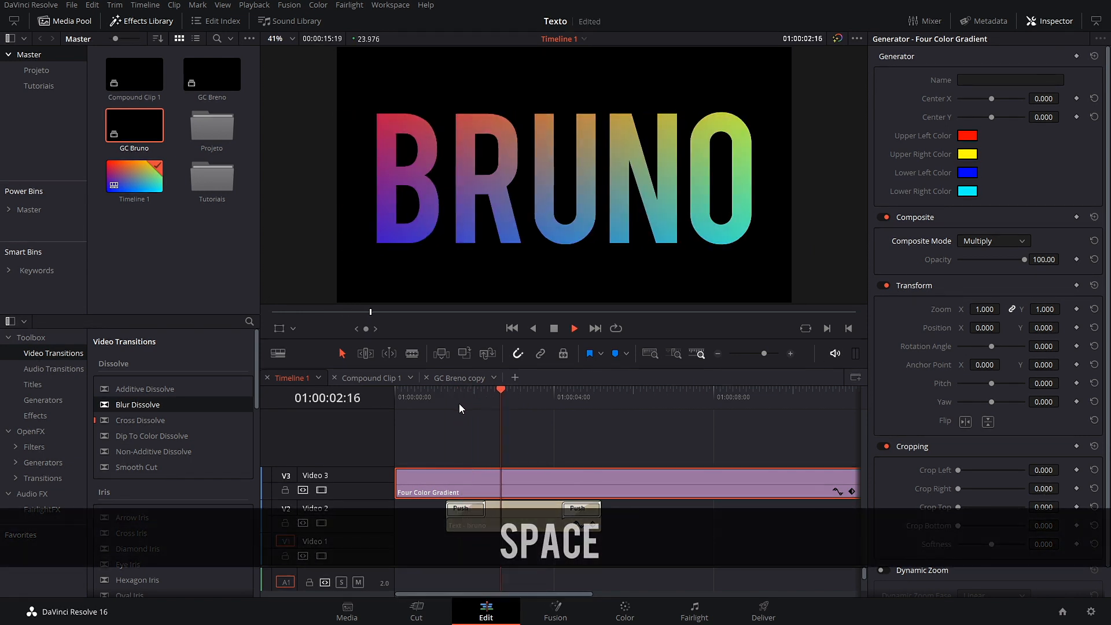
pyautogui.press('space')
pyautogui.moveTo(595, 389); pyautogui.dragTo(520, 394)
# Step: Move the gradient back to Video 1 in Normal mode and shrink BRUNO to size 123
pyautogui.moveTo(593, 481); pyautogui.dragTo(591, 556)
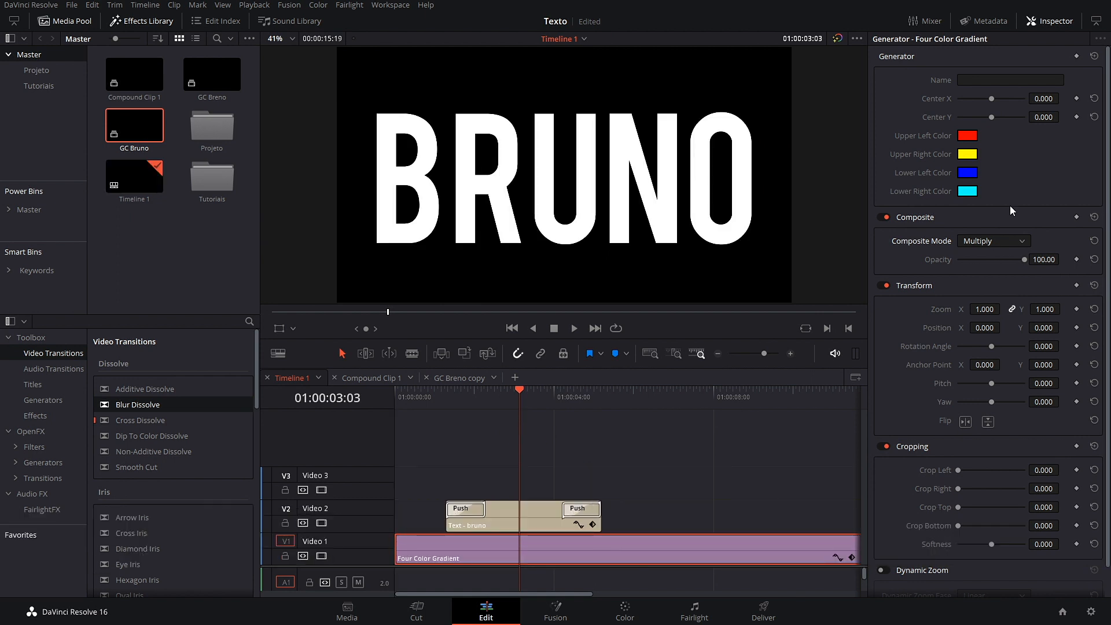
pyautogui.click(999, 240)
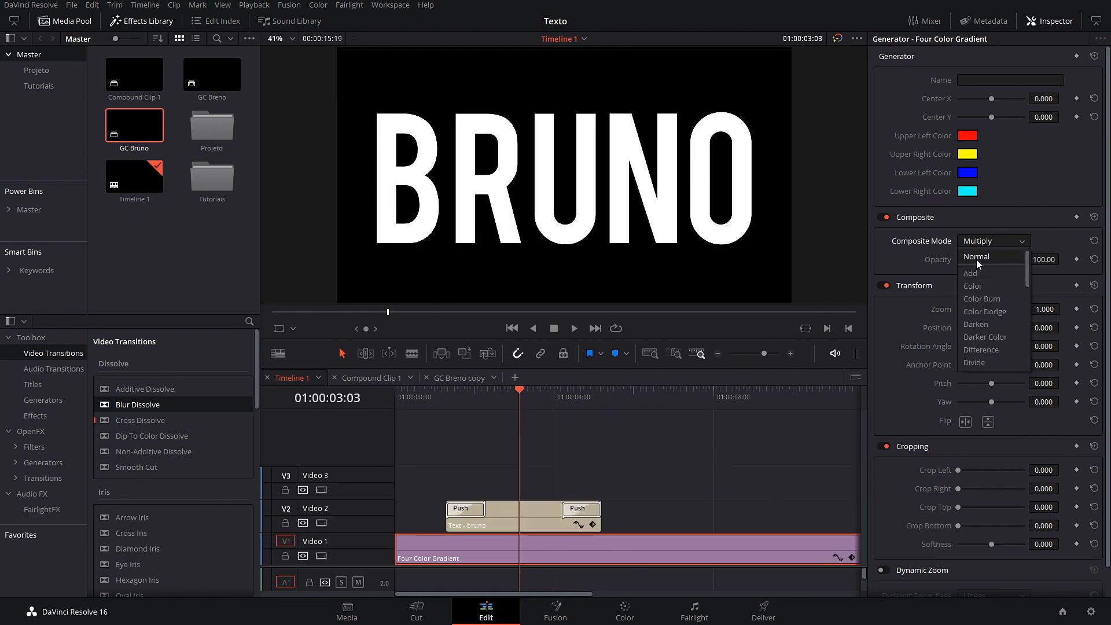
pyautogui.click(977, 257)
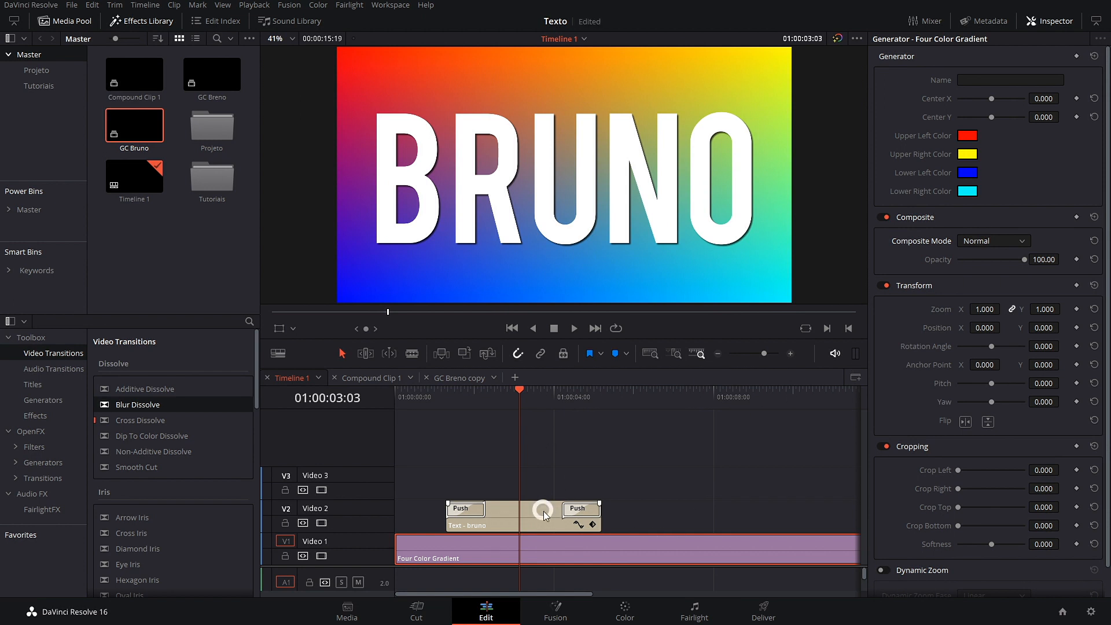
pyautogui.moveTo(1042, 219); pyautogui.dragTo(993, 254)
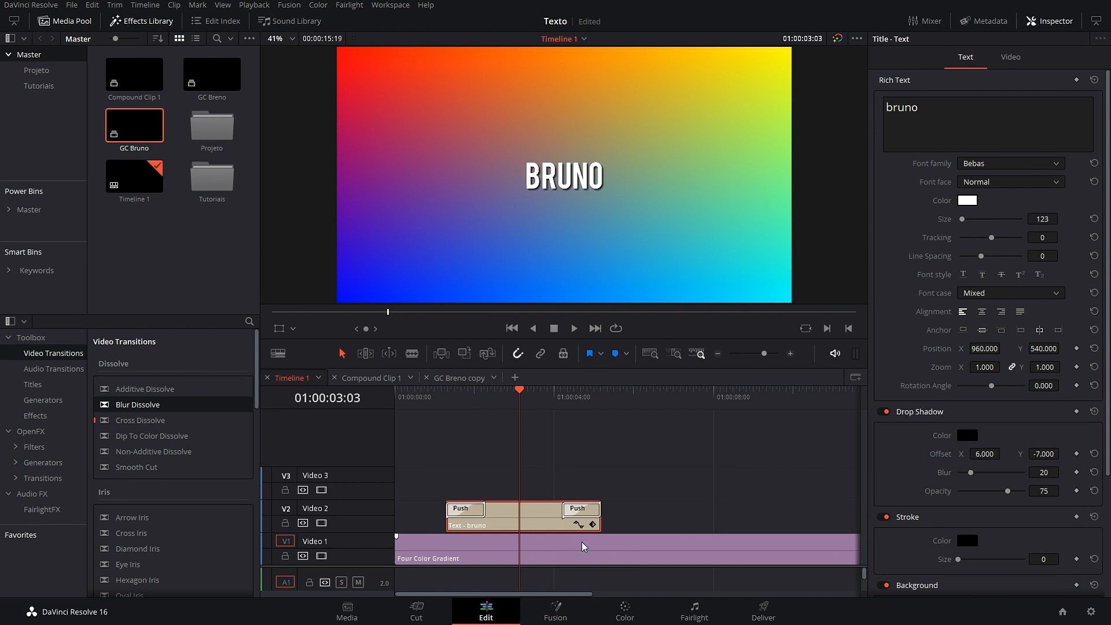
# Step: Delete the Push transitions at both ends of the bruno title clip
pyautogui.click(581, 512)
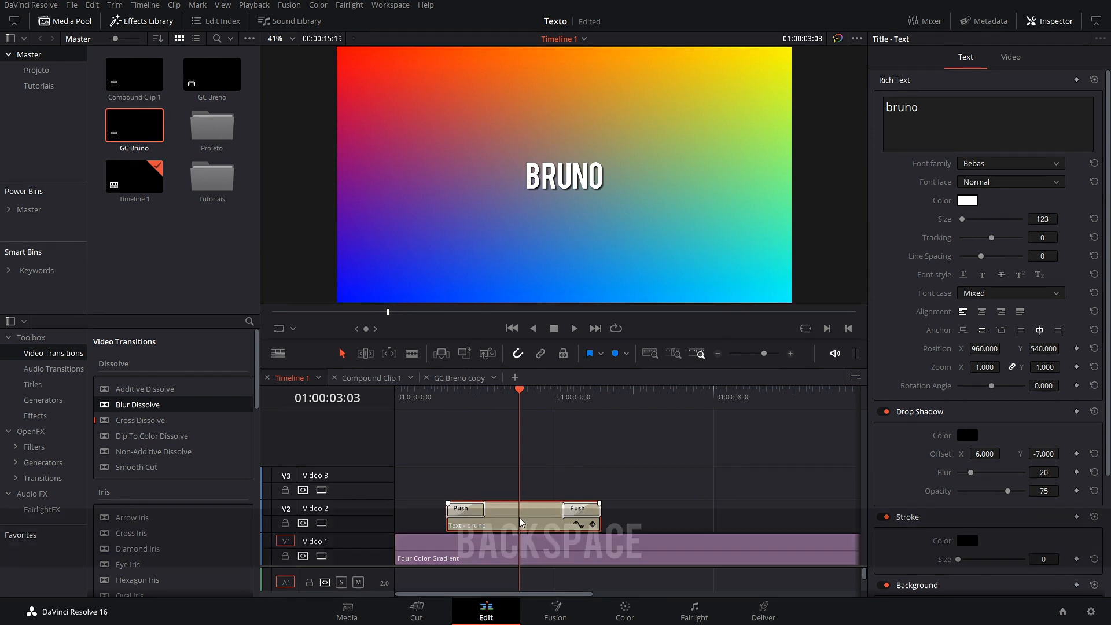
pyautogui.press('BackSpace')
pyautogui.click(484, 509)
pyautogui.press('BackSpace')
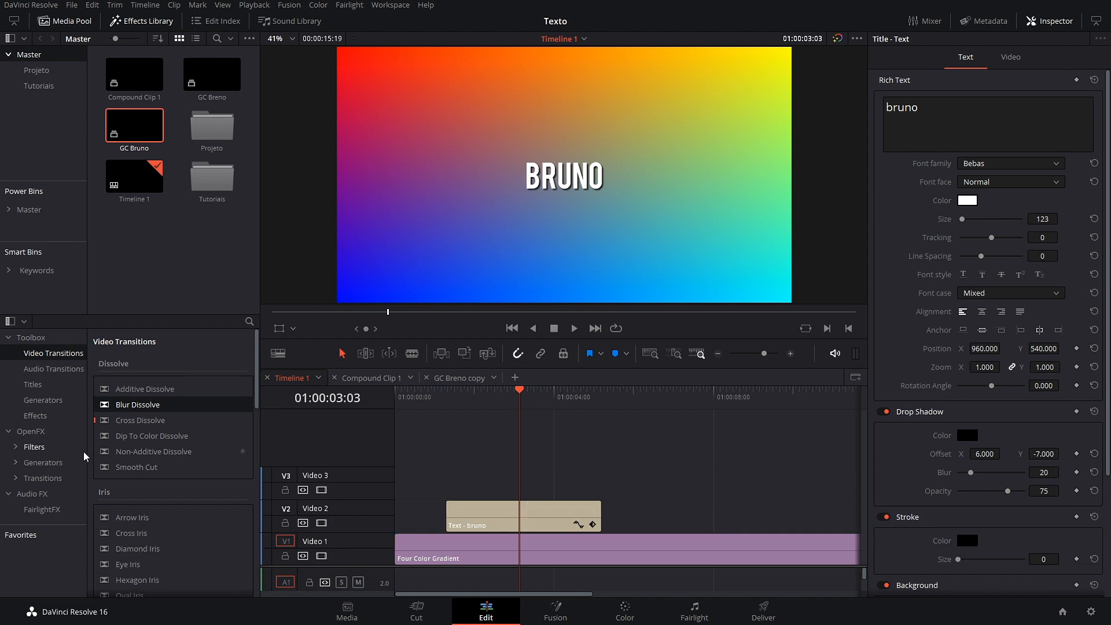
# Step: Add a Solid Color generator on Video 3, trimmed to match the title clip
pyautogui.click(30, 403)
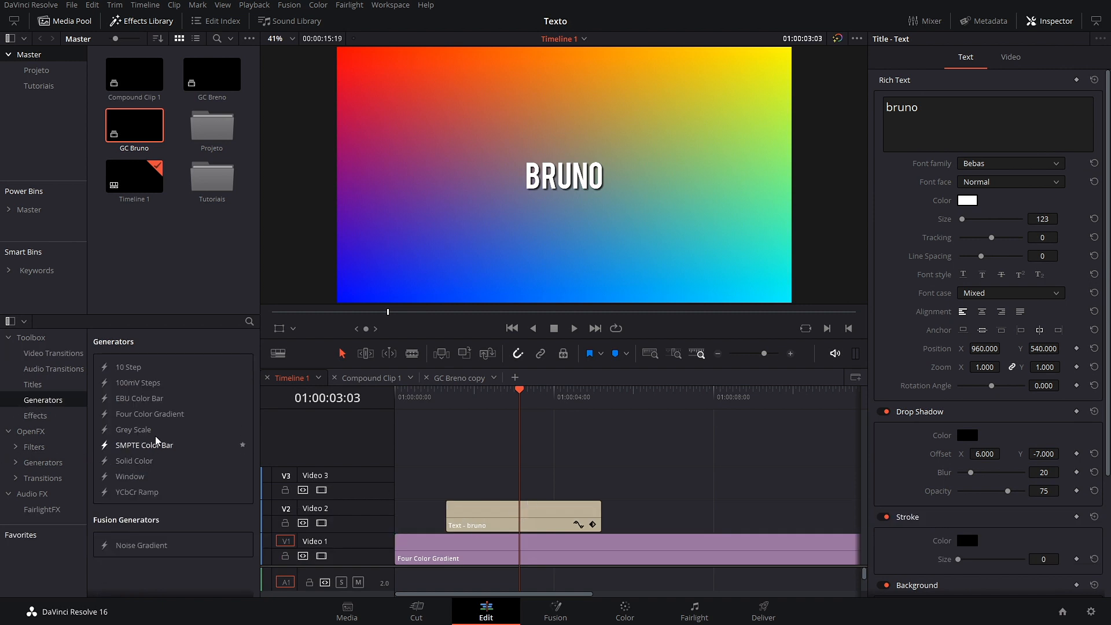
pyautogui.moveTo(130, 461); pyautogui.dragTo(449, 478)
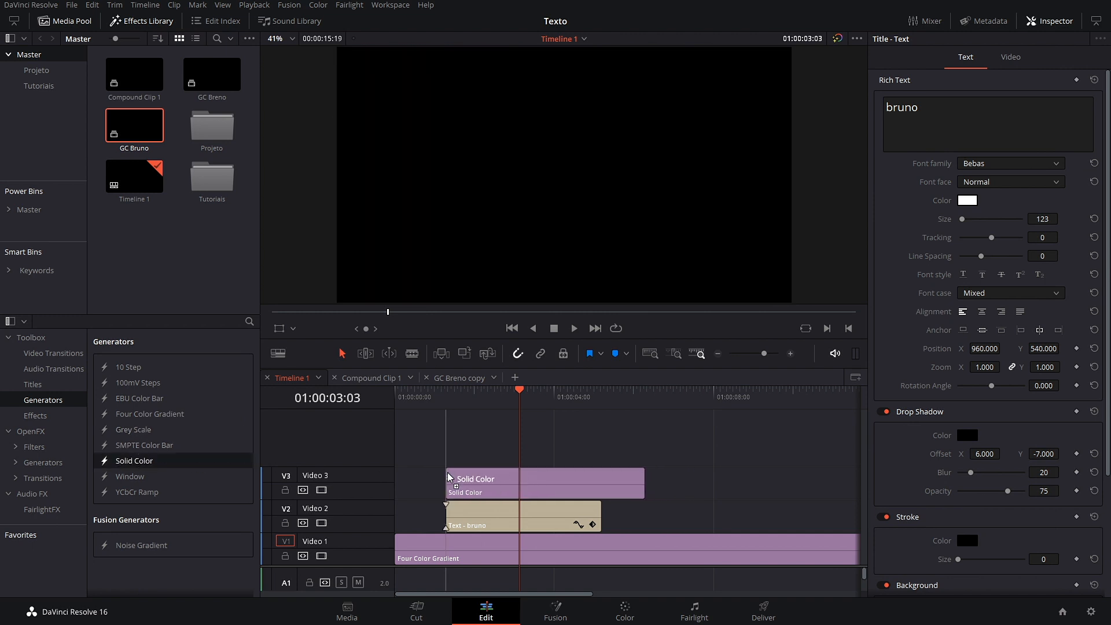
pyautogui.click(642, 485)
pyautogui.moveTo(641, 485); pyautogui.dragTo(599, 485)
# Step: Set the Solid Color clip's colour to pale yellow #ffff7f
pyautogui.click(472, 492)
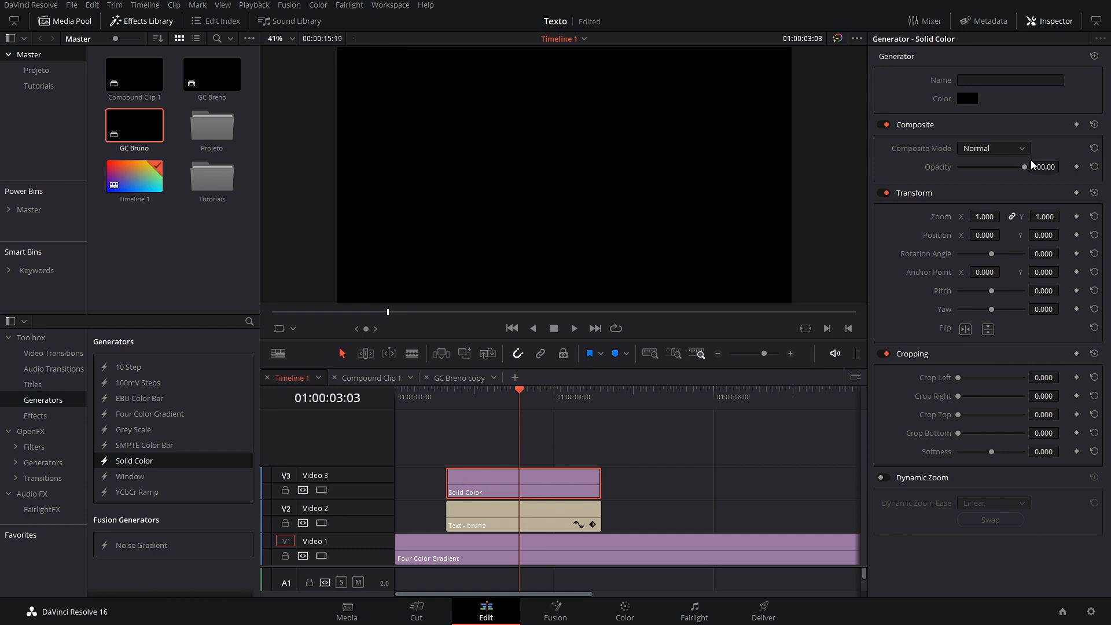
pyautogui.click(969, 99)
pyautogui.moveTo(649, 235); pyautogui.dragTo(595, 229)
pyautogui.click(519, 262)
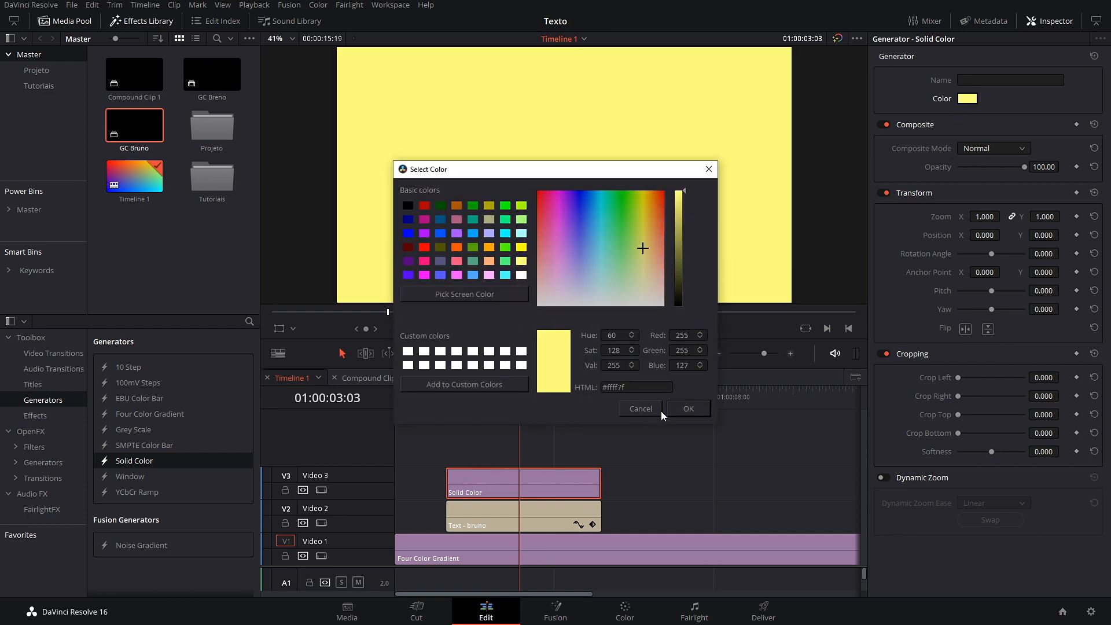
pyautogui.click(687, 410)
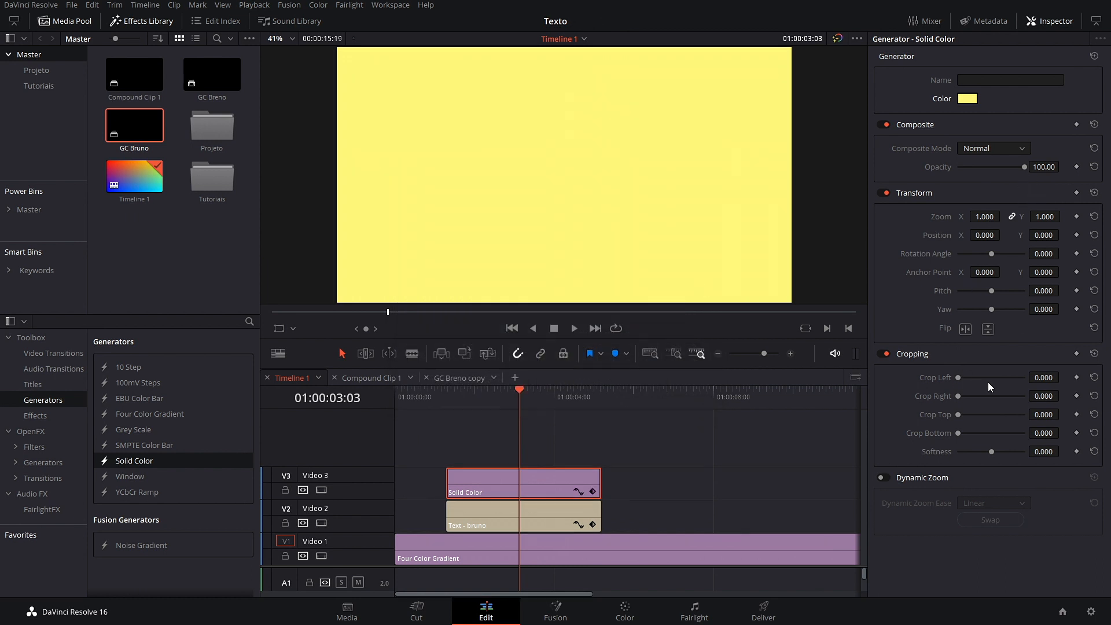
# Step: Crop the yellow solid to Left 1152, Right 717.9, Bottom 389, Top 393
pyautogui.moveTo(964, 378); pyautogui.dragTo(981, 403)
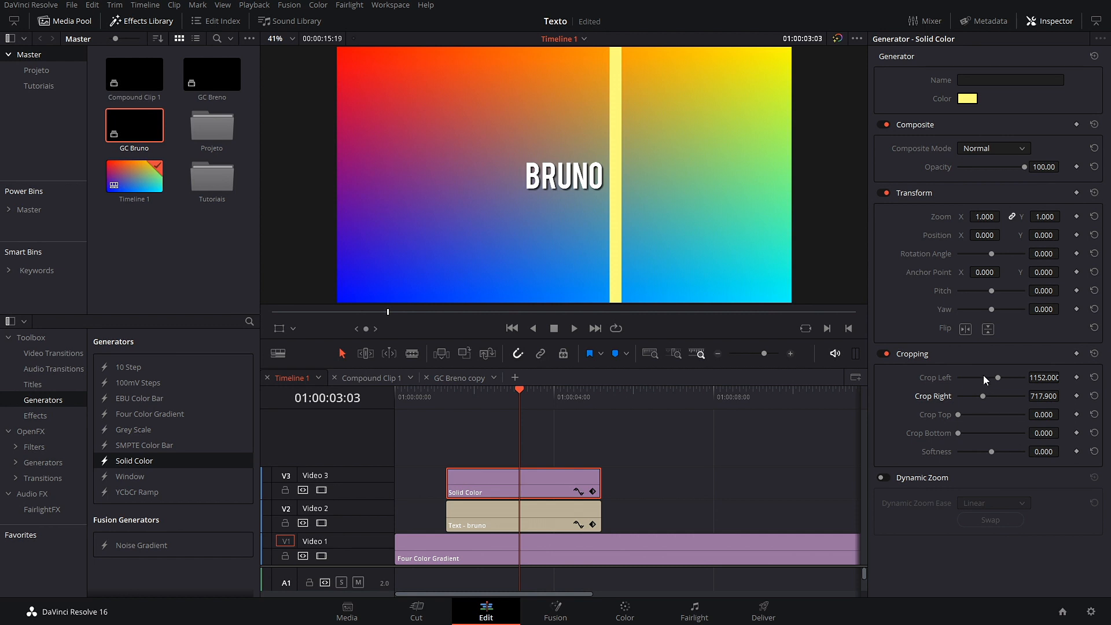
pyautogui.moveTo(1037, 432); pyautogui.dragTo(1063, 433)
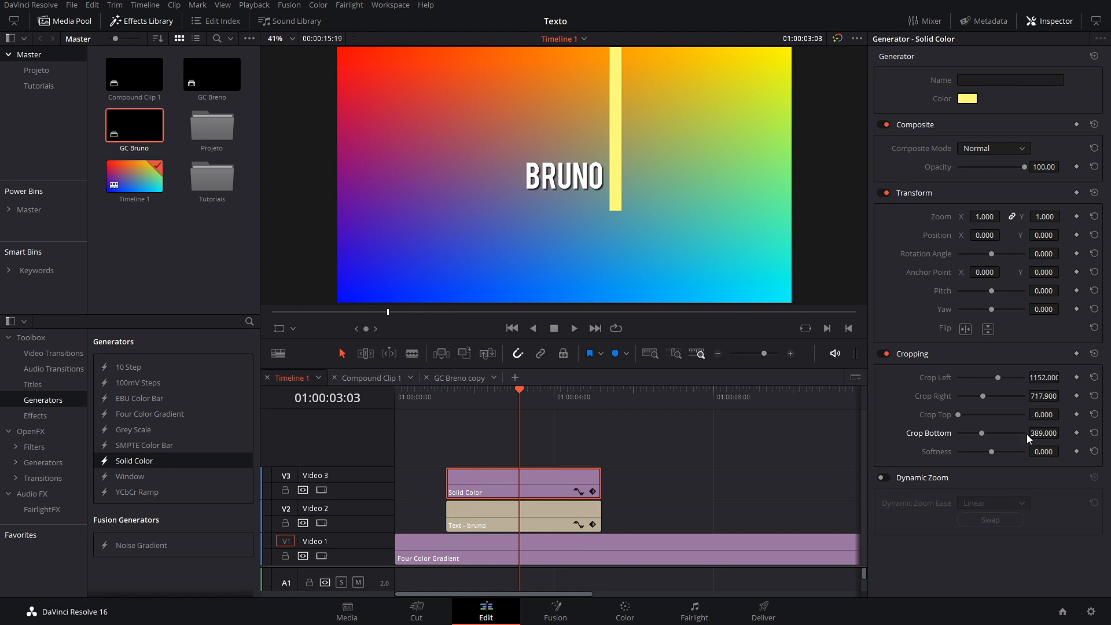
pyautogui.moveTo(1034, 409)
pyautogui.mouseDown()
pyautogui.moveTo(1063, 414)
pyautogui.moveTo(1032, 413)
pyautogui.mouseUp()
pyautogui.press('Up')
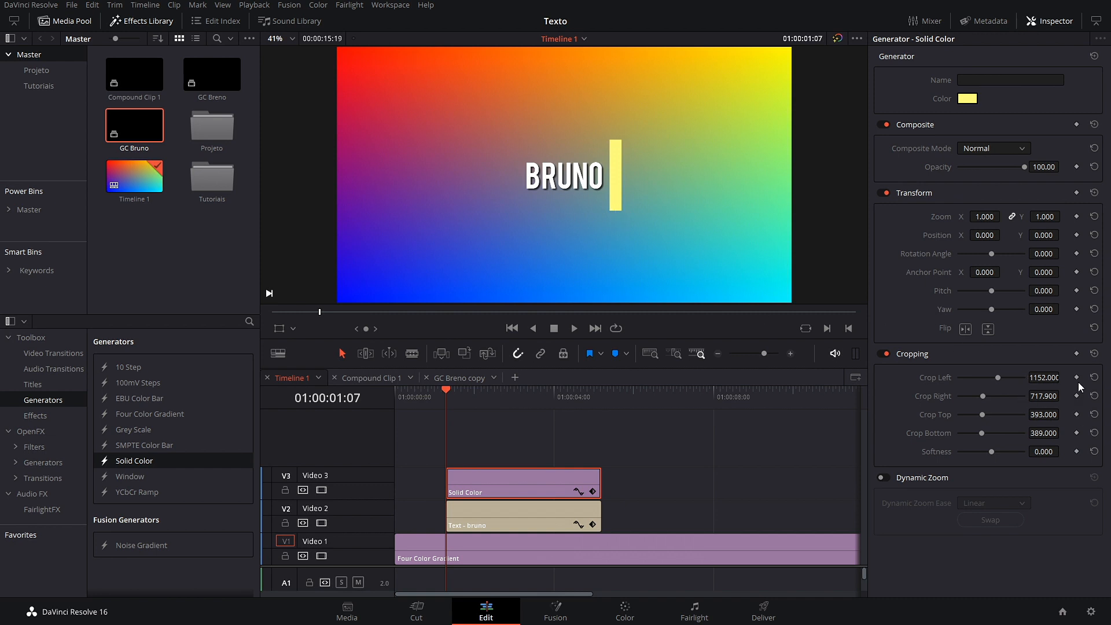
# Step: Keyframe Crop Top from 691.999 at clip start to 418.998 a few frames later, saving the project
pyautogui.click(1076, 415)
pyautogui.moveTo(1036, 415); pyautogui.dragTo(1062, 414)
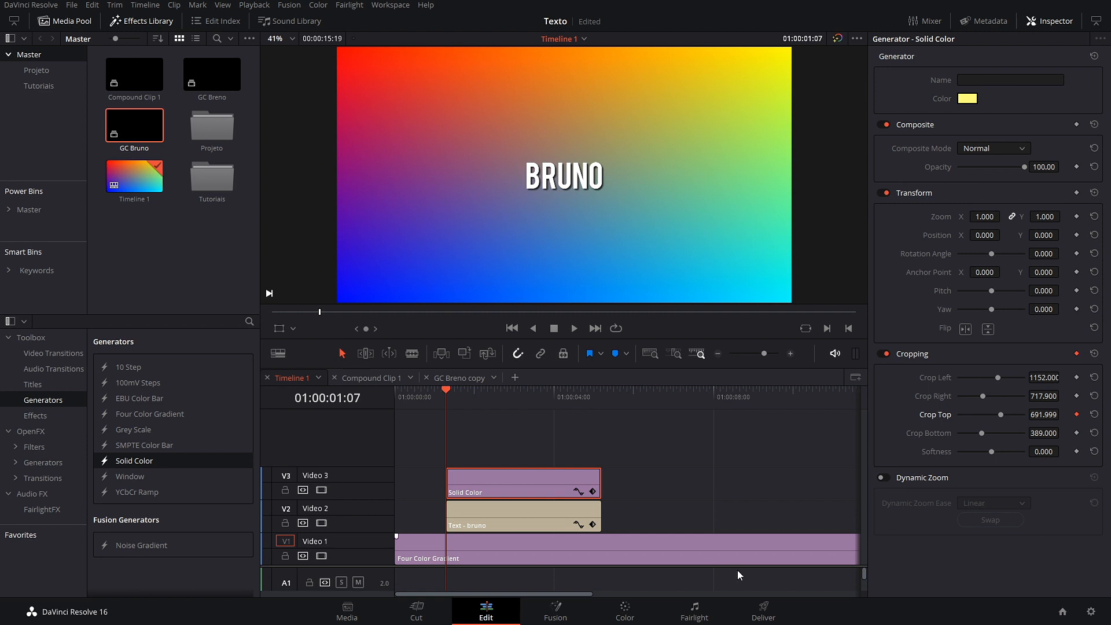
pyautogui.hotkey('ctrl', 's')
pyautogui.moveTo(446, 395)
pyautogui.mouseDown()
pyautogui.moveTo(474, 395)
pyautogui.moveTo(450, 402)
pyautogui.moveTo(463, 404)
pyautogui.mouseUp()
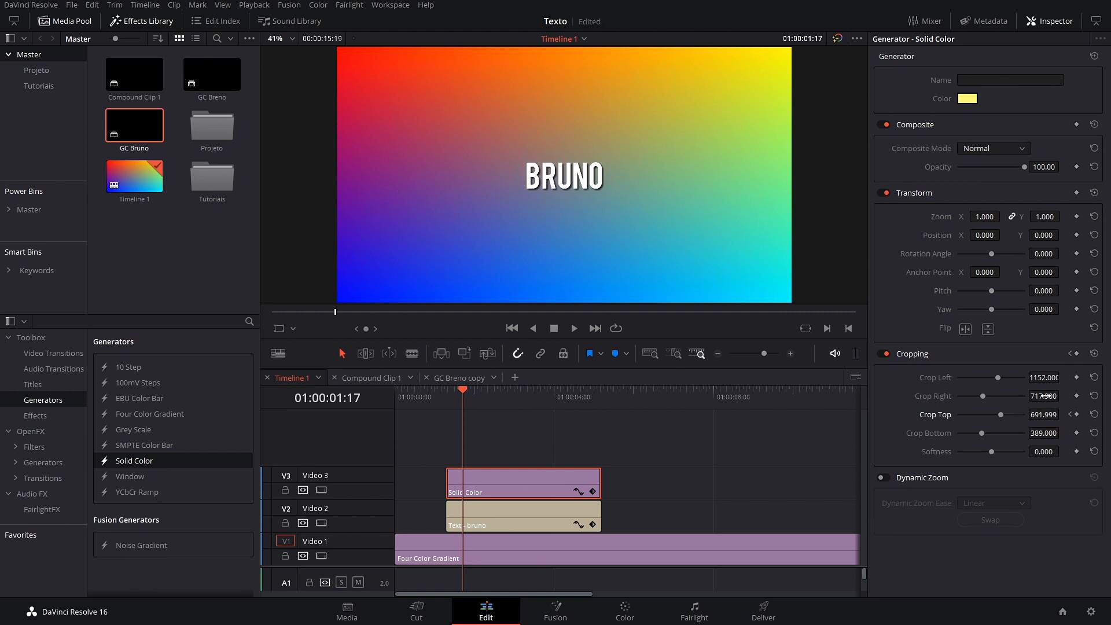
pyautogui.moveTo(1045, 417); pyautogui.dragTo(897, 416)
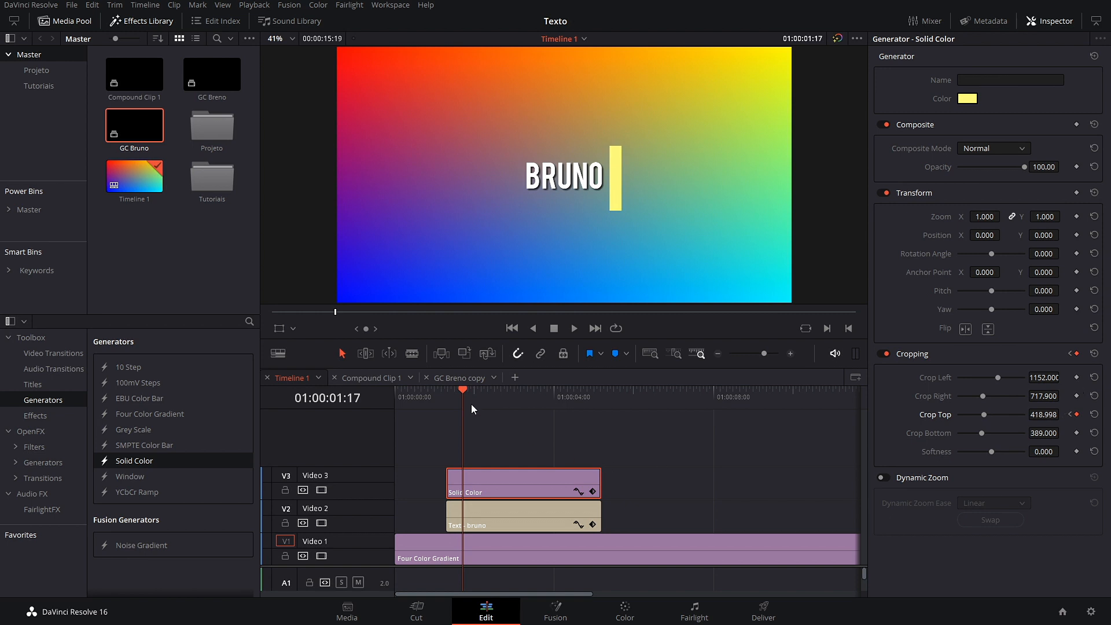
pyautogui.moveTo(460, 389); pyautogui.dragTo(439, 395)
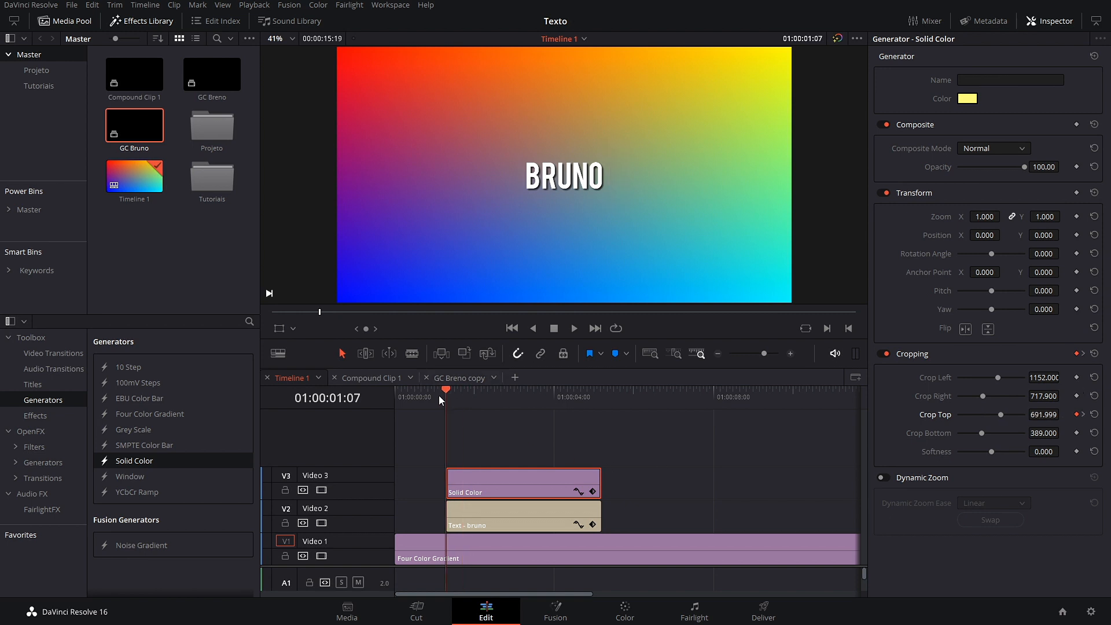
pyautogui.press('space')
pyautogui.press('space')
# Step: Move the second Crop Top keyframe earlier to 01:00:01:14 and preview the quicker grow-in
pyautogui.moveTo(497, 401); pyautogui.dragTo(464, 393)
pyautogui.click(593, 492)
pyautogui.press('Left')
pyautogui.press('Left')
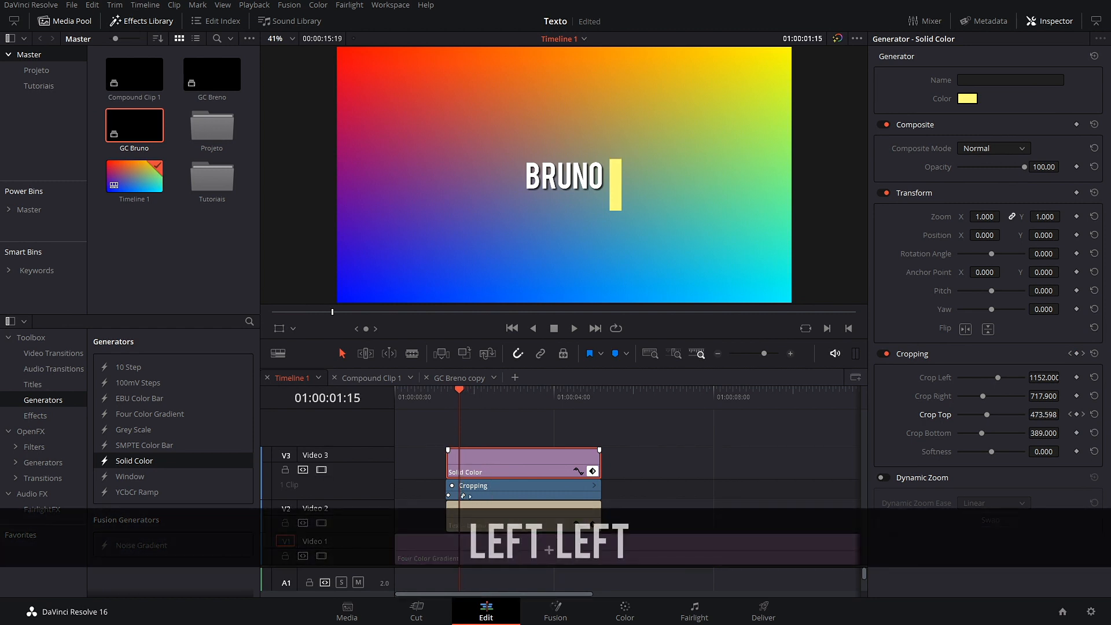
pyautogui.press('Left')
pyautogui.moveTo(464, 497); pyautogui.dragTo(458, 497)
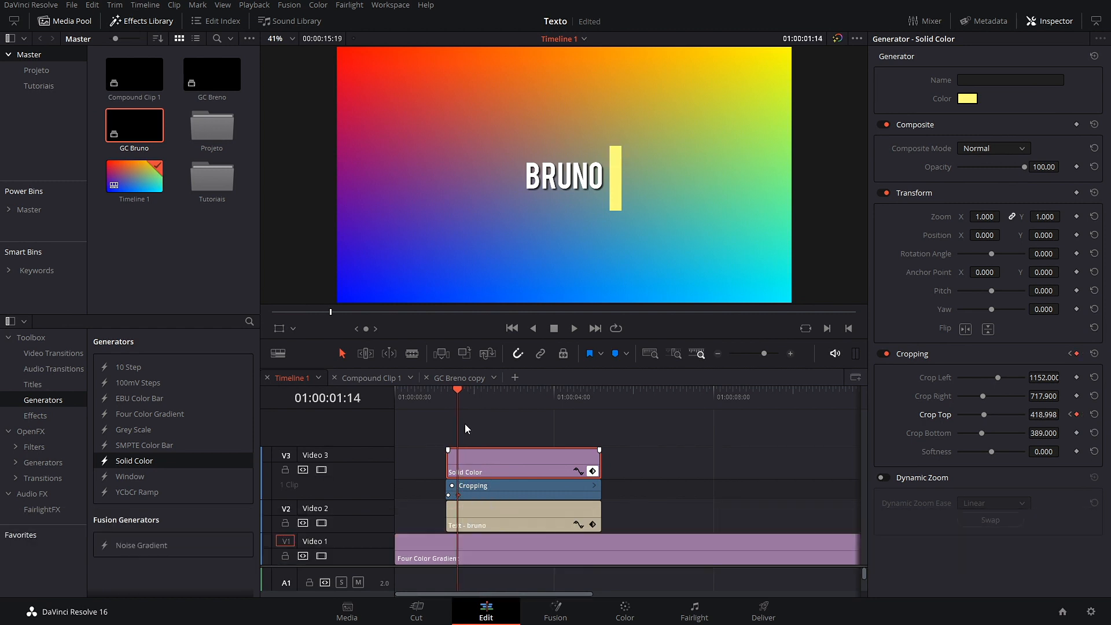
pyautogui.click(444, 398)
pyautogui.press('space')
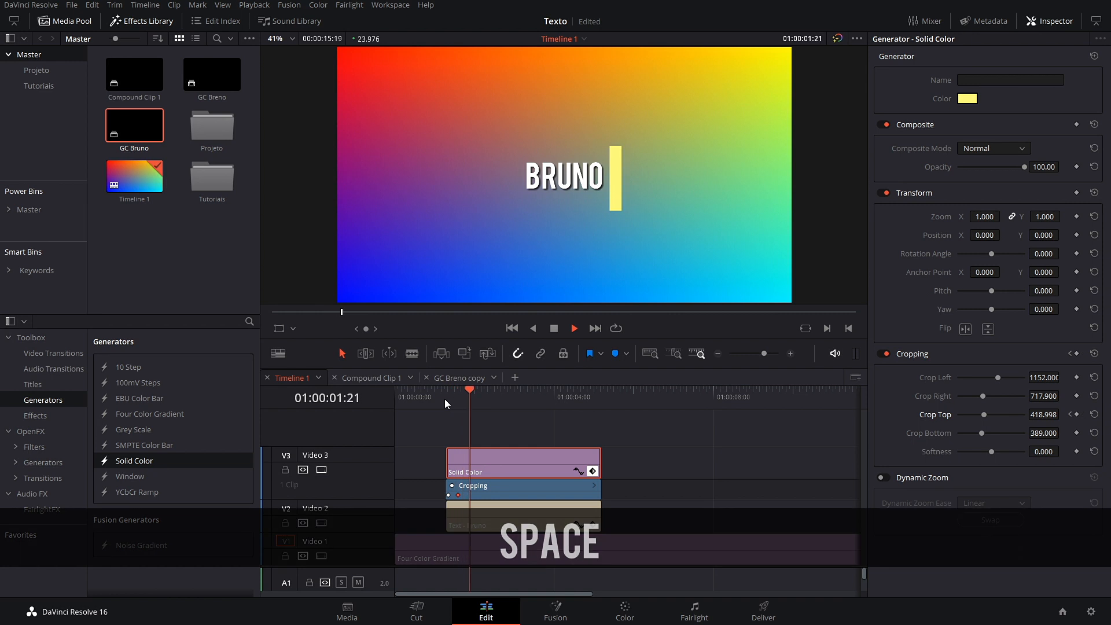
pyautogui.press('space')
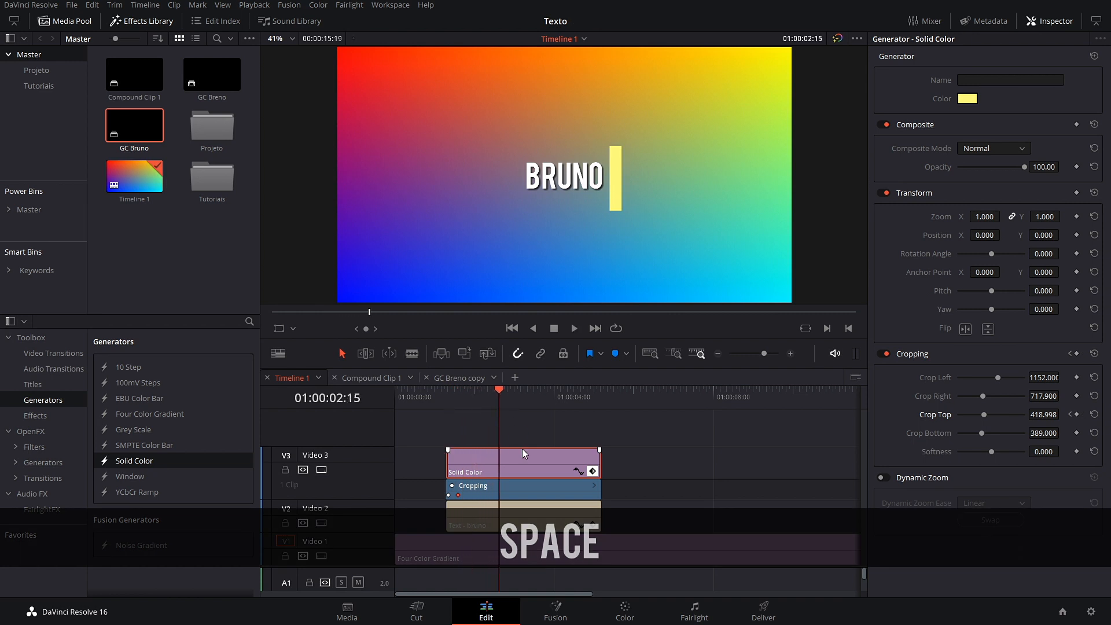
pyautogui.moveTo(497, 391); pyautogui.dragTo(459, 401)
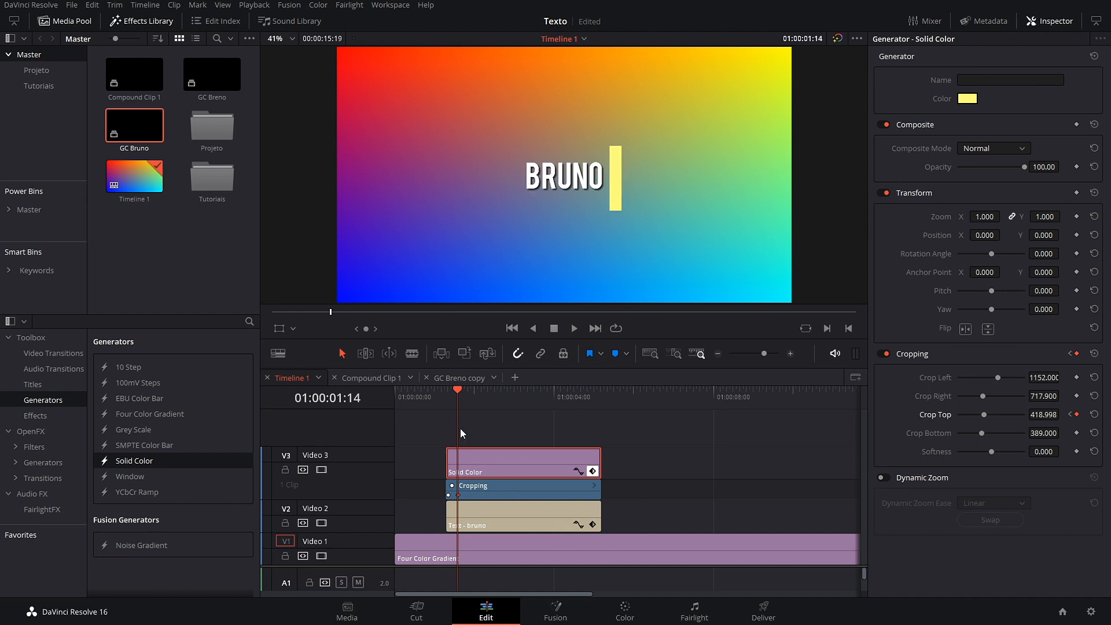
pyautogui.moveTo(458, 399); pyautogui.dragTo(491, 410)
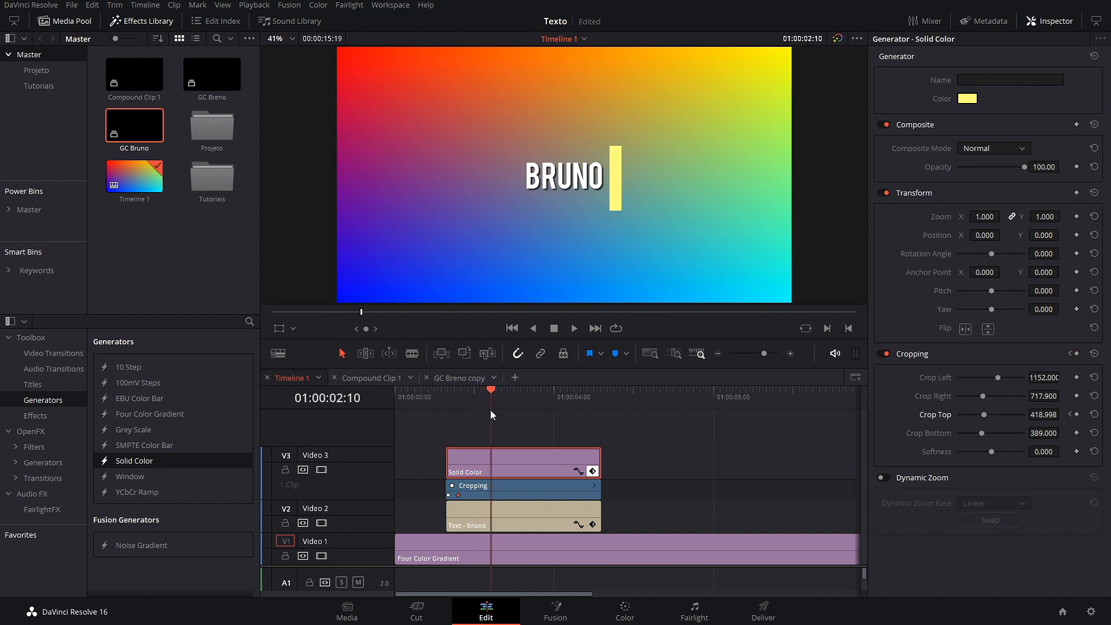
# Step: Keyframe the yellow bar's Position X so it slides to -422, left of BRUNO, and preview
pyautogui.click(1076, 235)
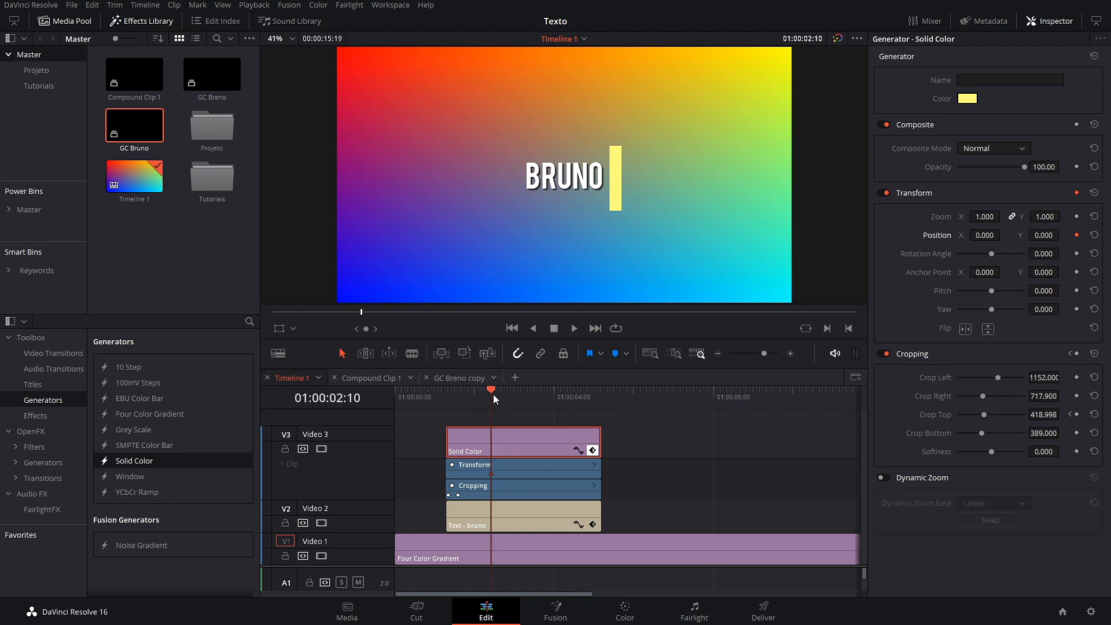
pyautogui.moveTo(501, 394); pyautogui.dragTo(508, 397)
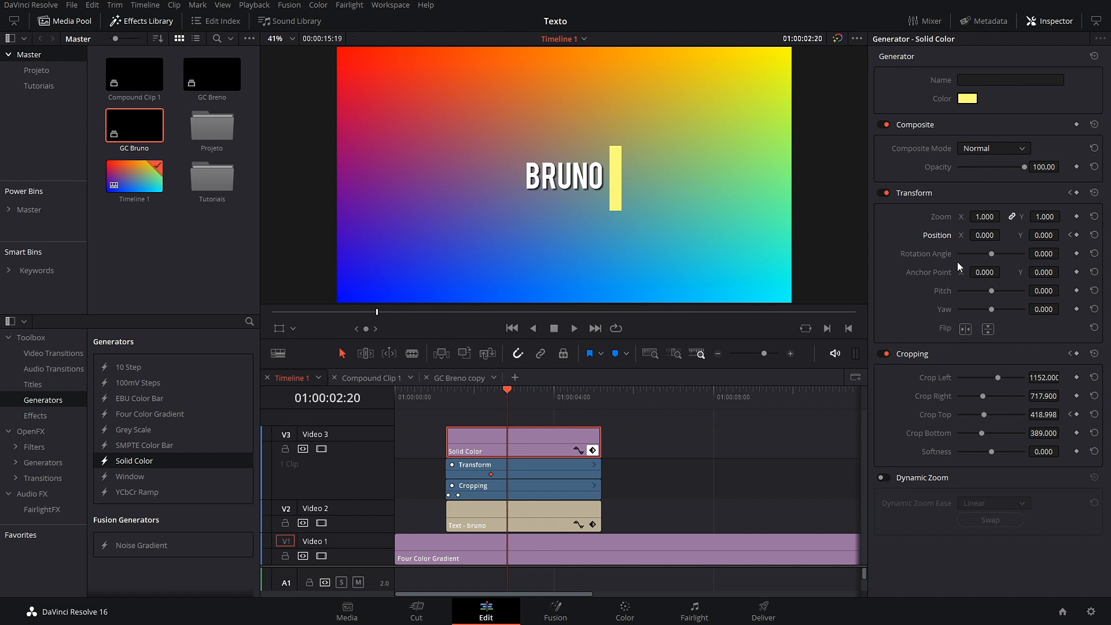
pyautogui.moveTo(987, 236); pyautogui.dragTo(741, 235)
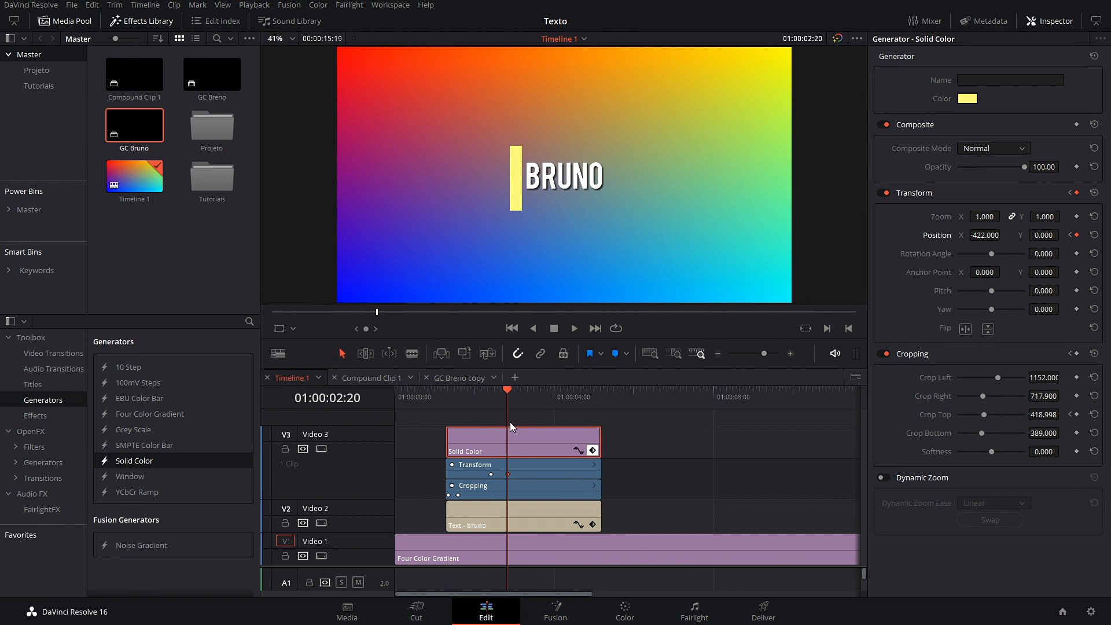
pyautogui.moveTo(508, 400); pyautogui.dragTo(433, 413)
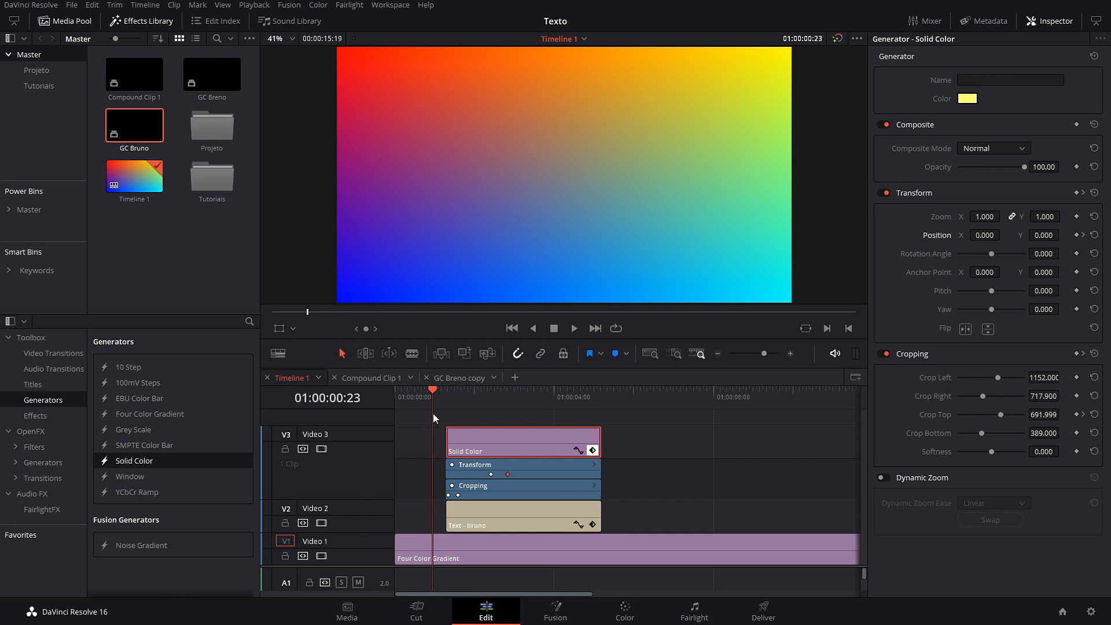
pyautogui.press('space')
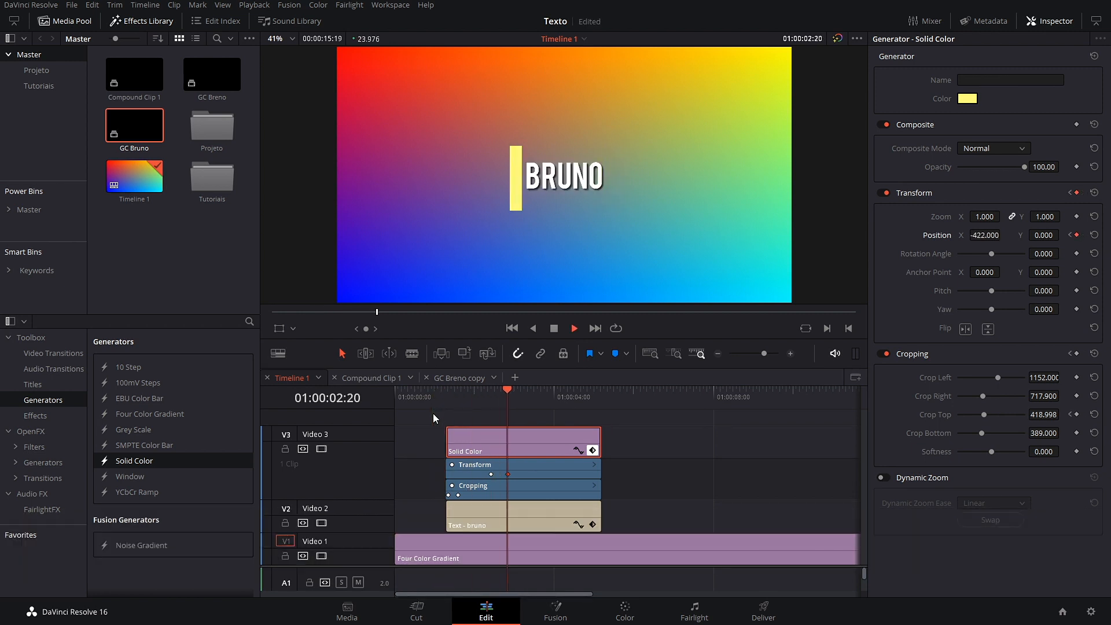
pyautogui.press('space')
pyautogui.moveTo(530, 408); pyautogui.dragTo(468, 409)
pyautogui.click(592, 452)
pyautogui.click(594, 492)
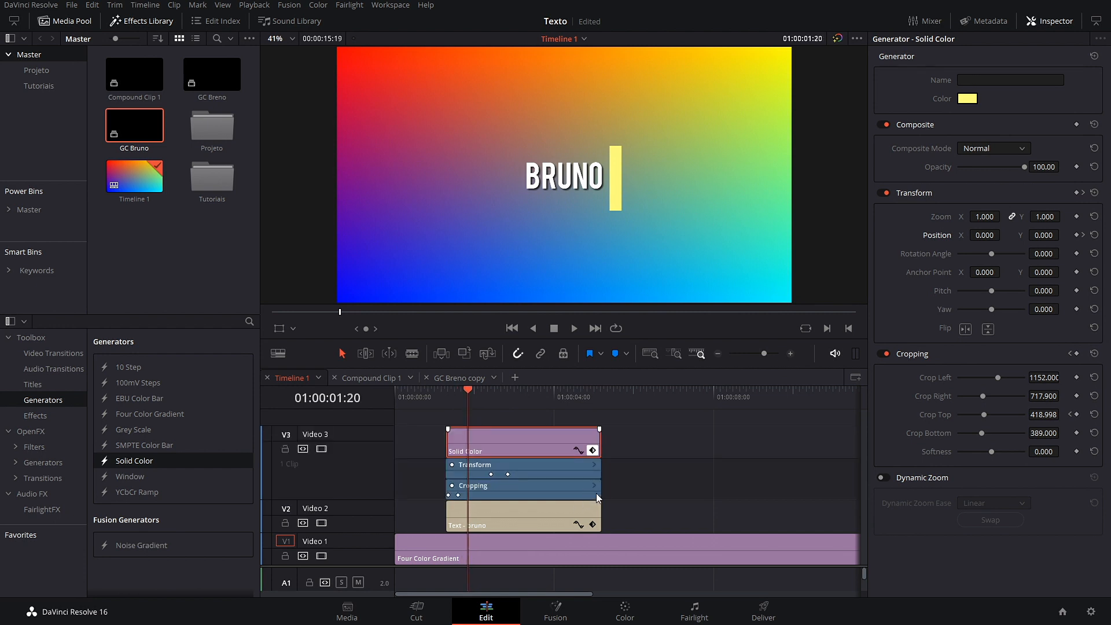
pyautogui.scroll(3, 477, 473)
pyautogui.scroll(2, 561, 432)
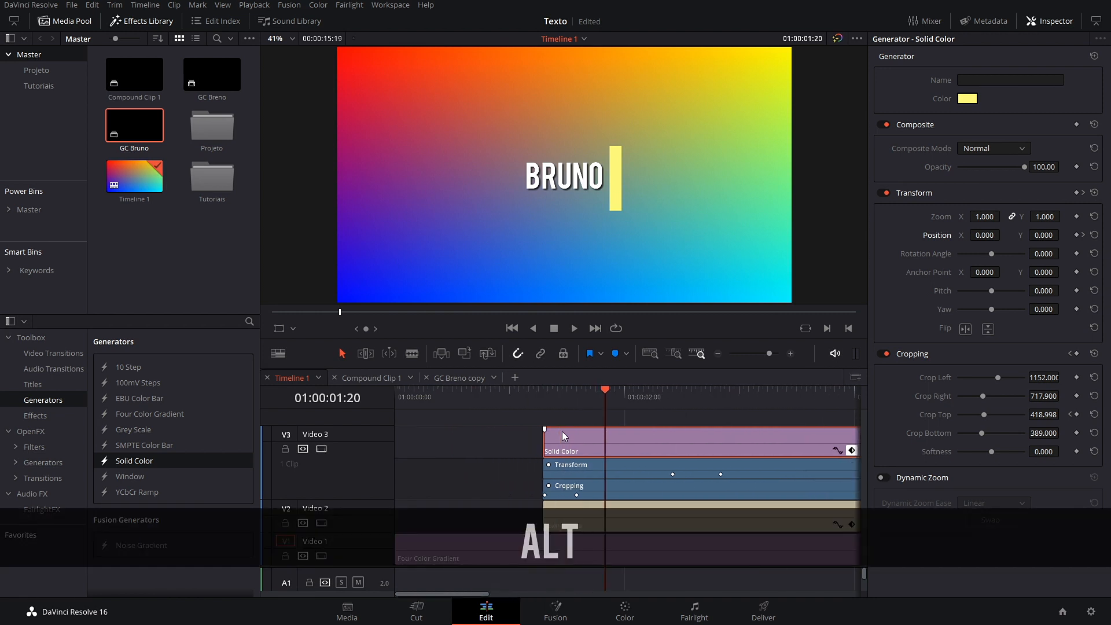
# Step: Blade the yellow bar clip into thin slices with seven cuts
pyautogui.press('Left')
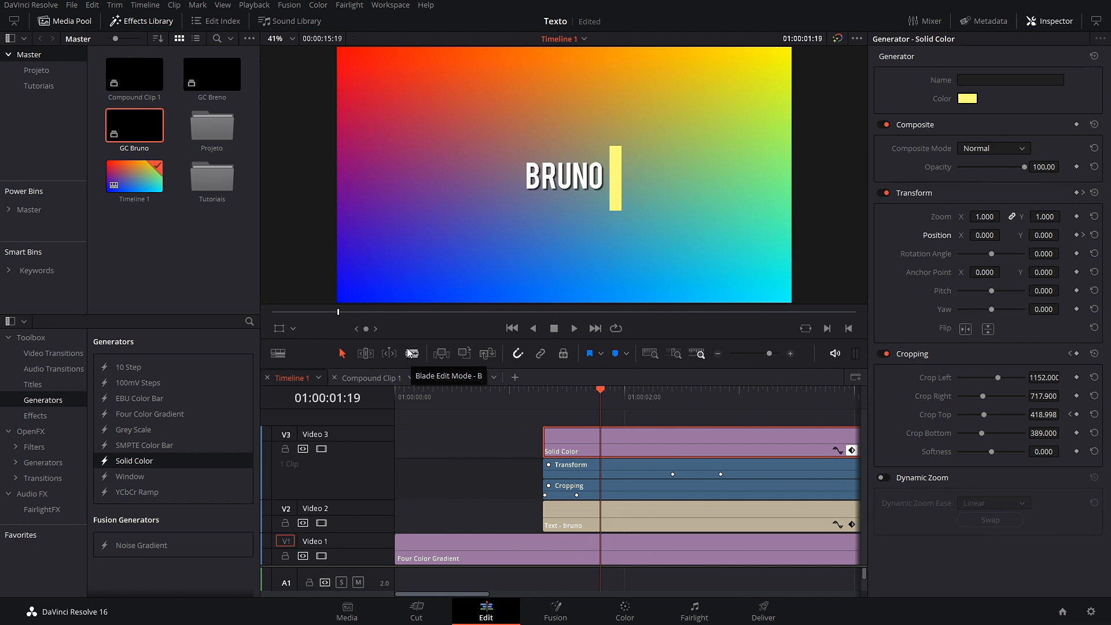
pyautogui.click(408, 351)
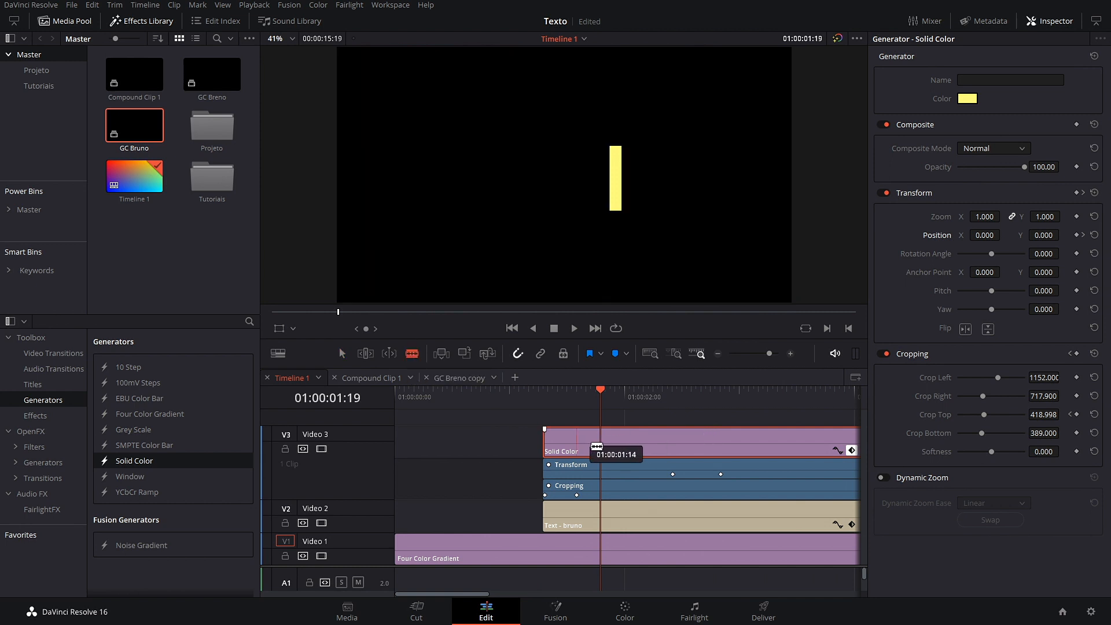
pyautogui.click(600, 447)
pyautogui.click(606, 449)
pyautogui.click(616, 450)
pyautogui.click(621, 450)
pyautogui.click(627, 449)
pyautogui.click(634, 450)
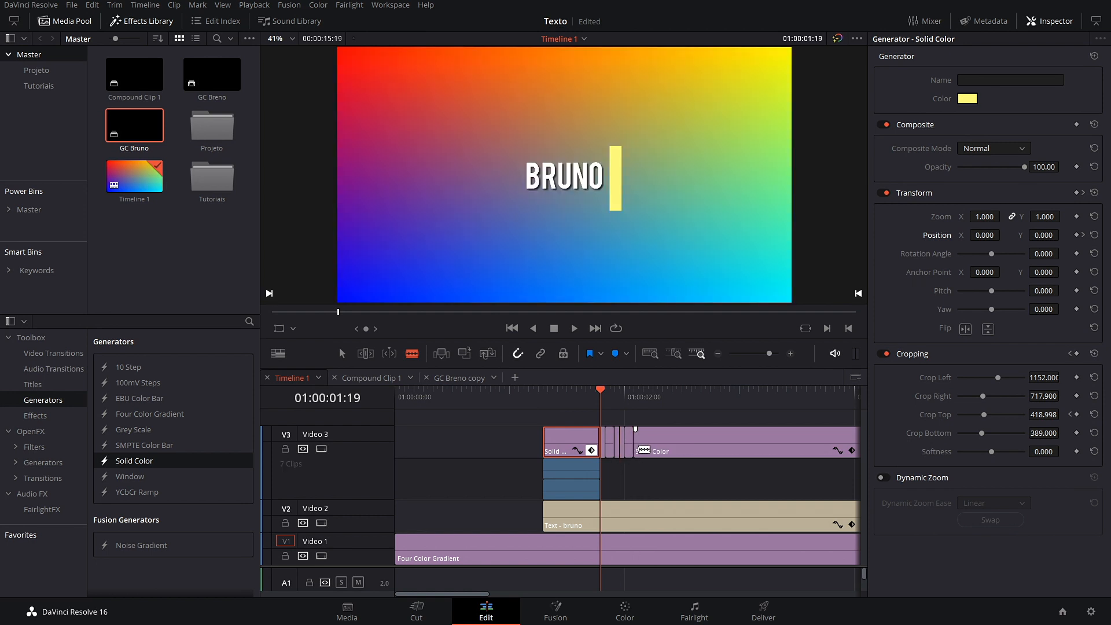
pyautogui.click(643, 450)
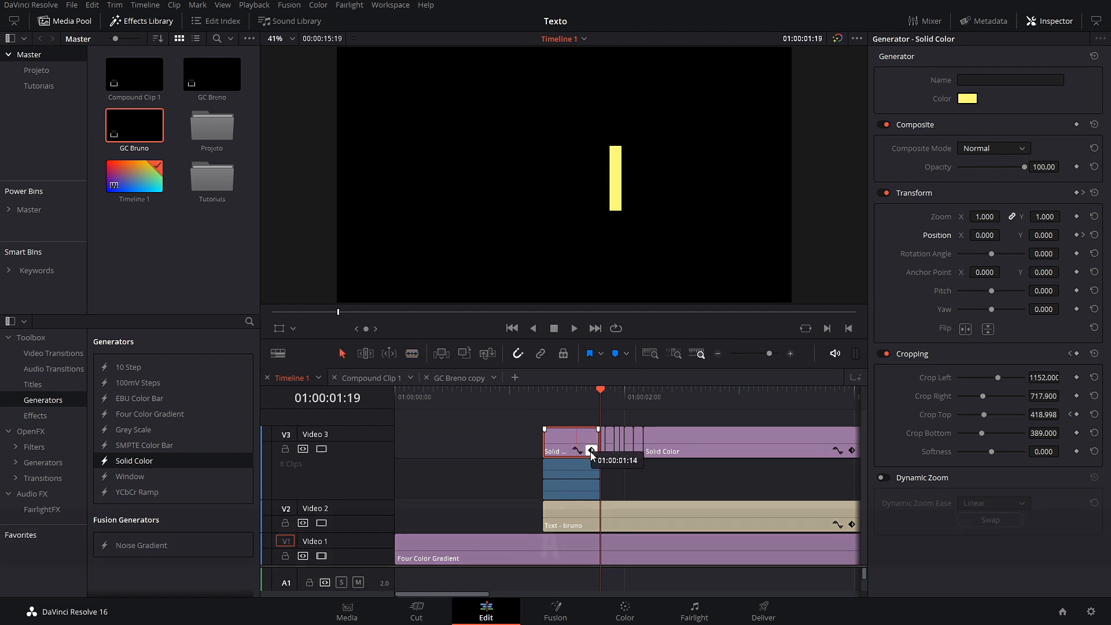
# Step: Delete three thin slices of the bar clip, undoing one extra deletion
pyautogui.press('a')
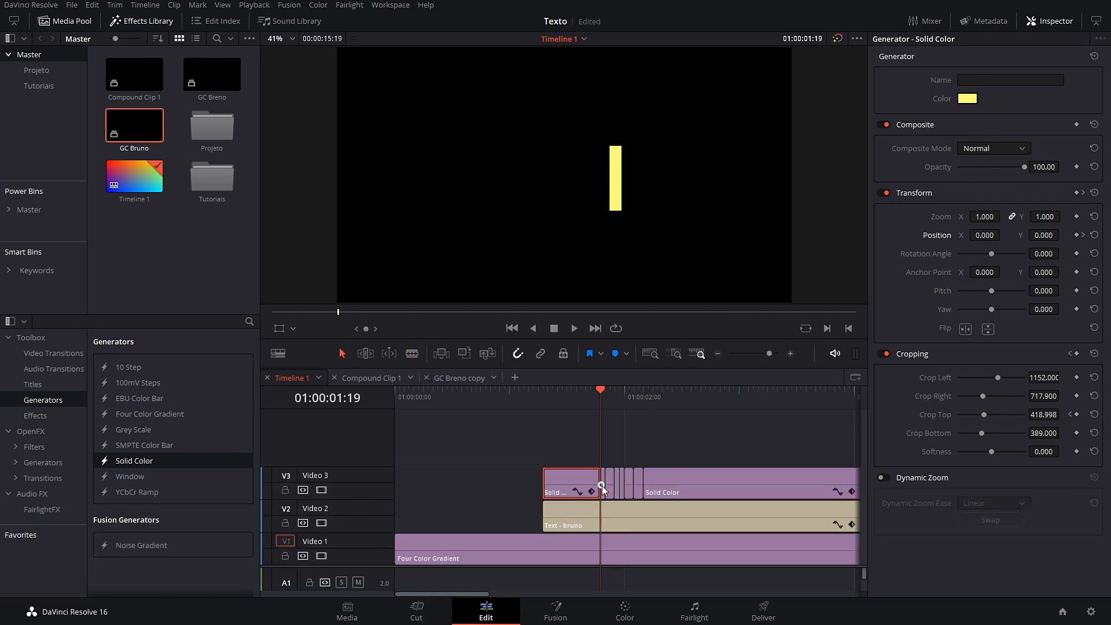
pyautogui.click(606, 486)
pyautogui.press('BackSpace')
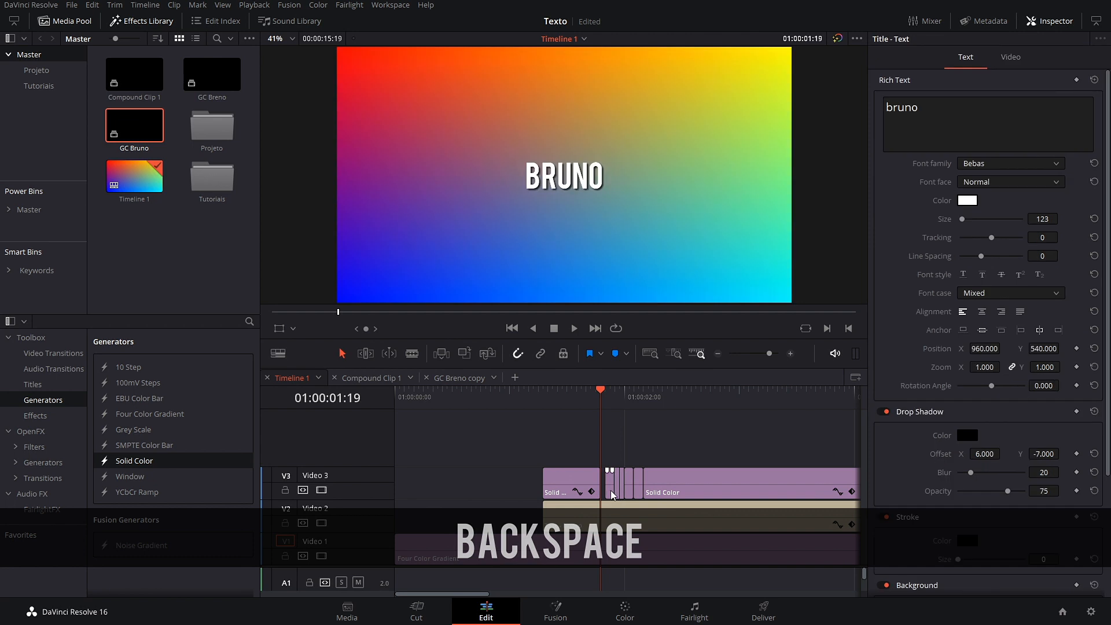
pyautogui.click(617, 488)
pyautogui.press('BackSpace')
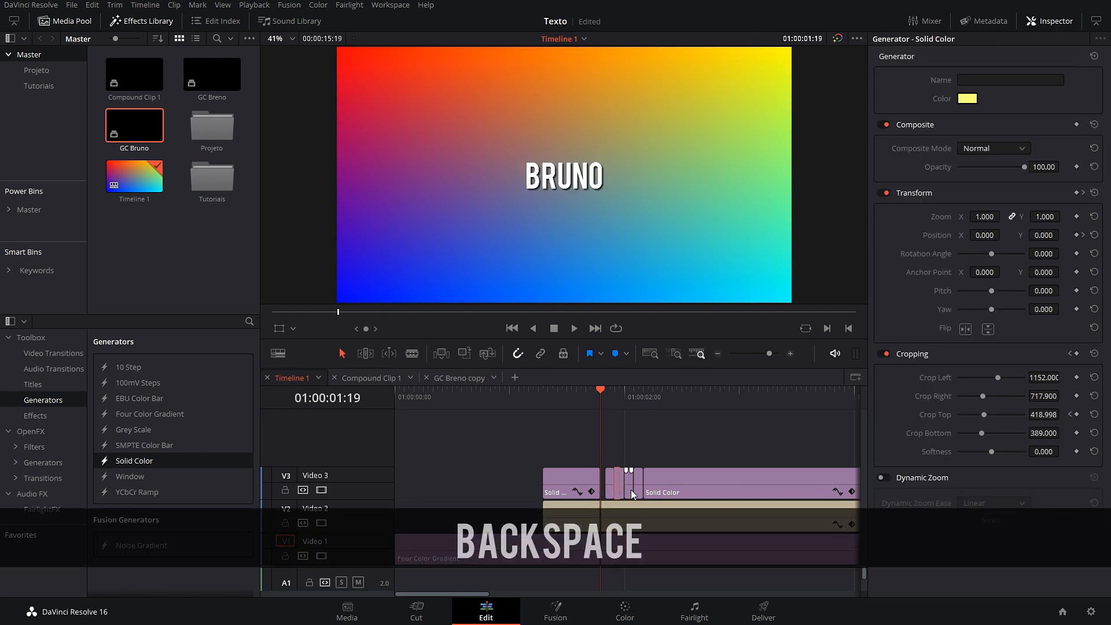
pyautogui.click(631, 490)
pyautogui.press('BackSpace')
pyautogui.click(638, 490)
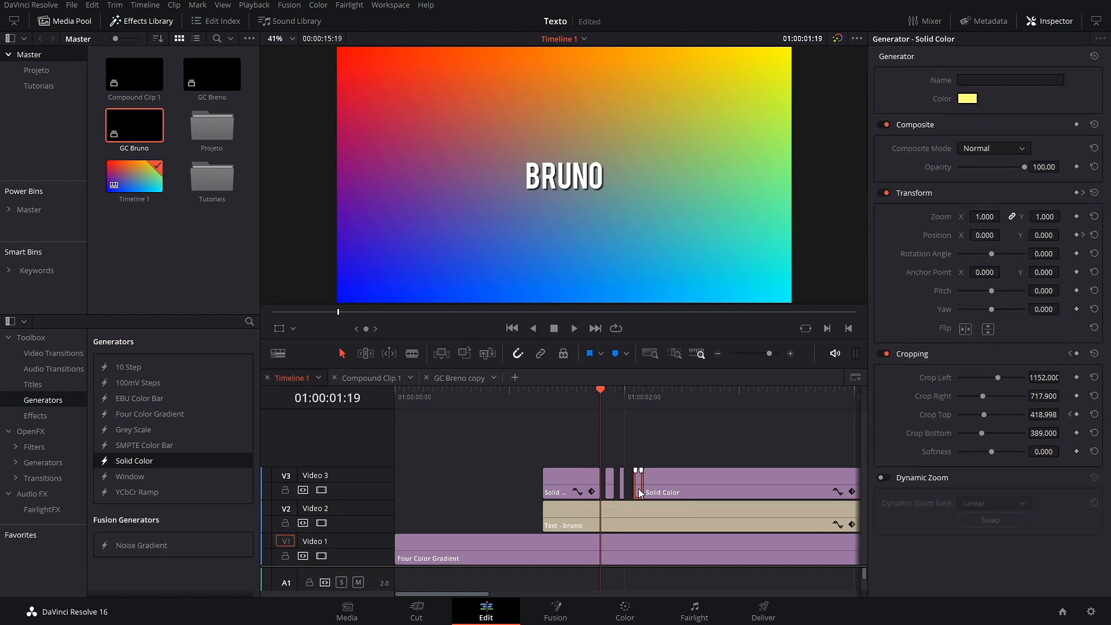
pyautogui.hotkey('ctrl', 'z')
# Step: Add one more cut and delete two more slices to complete the flicker gaps
pyautogui.click(412, 354)
pyautogui.click(648, 482)
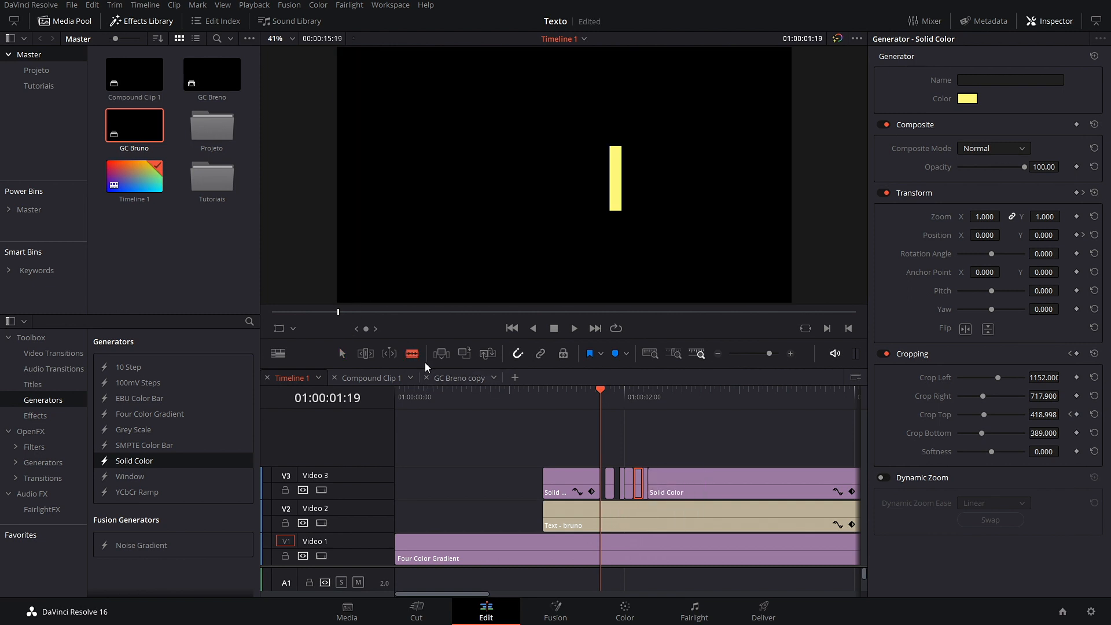
pyautogui.click(346, 356)
pyautogui.press('BackSpace')
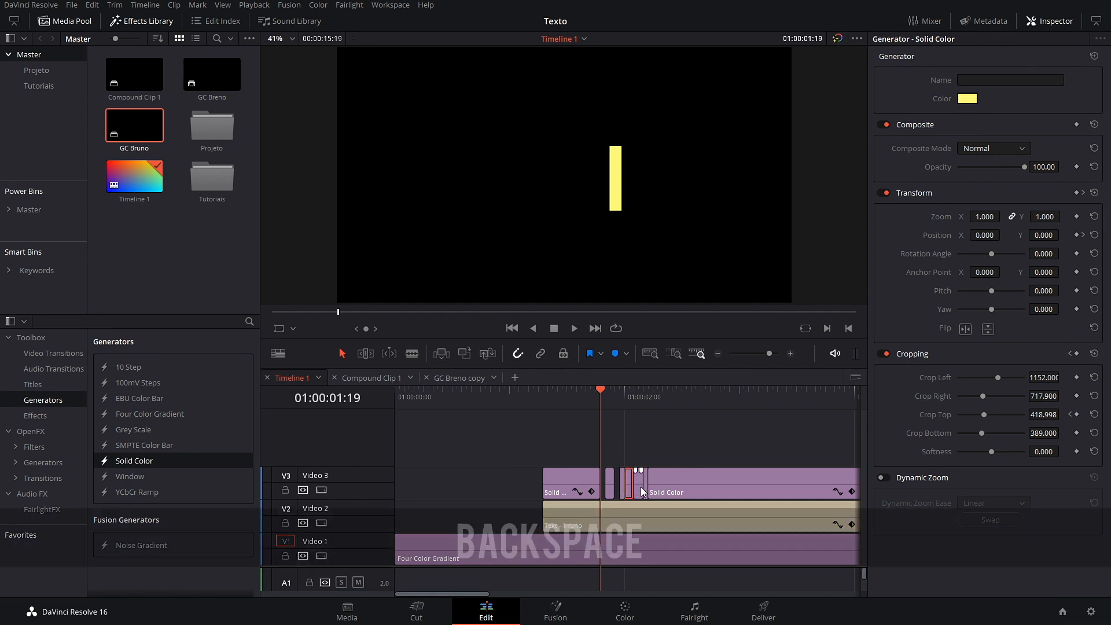
pyautogui.press('BackSpace')
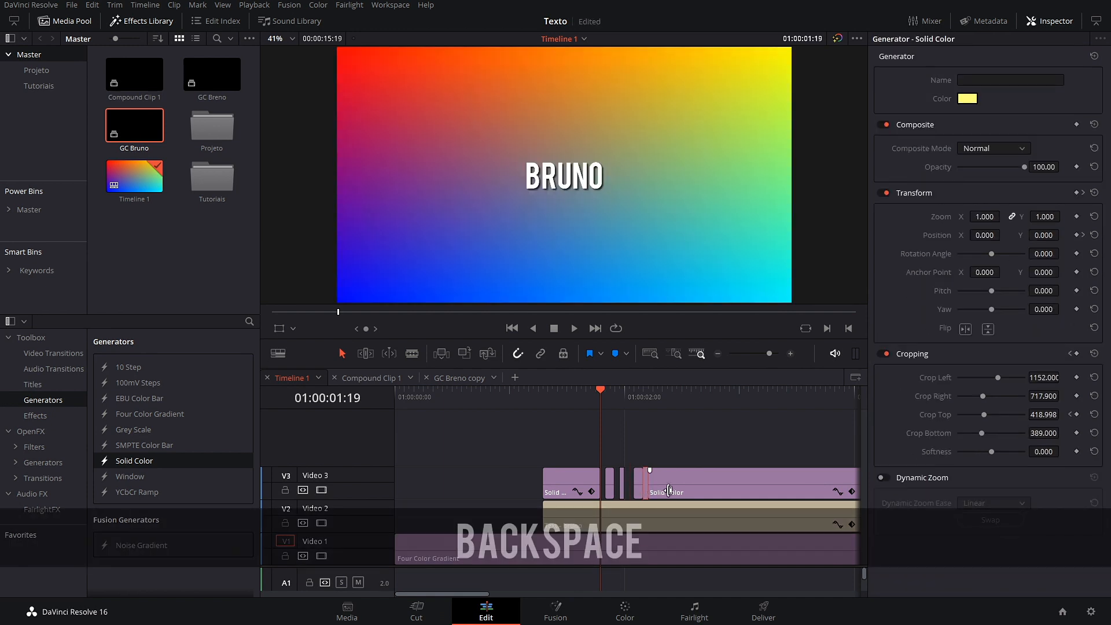
pyautogui.moveTo(592, 401); pyautogui.dragTo(539, 416)
pyautogui.press('space')
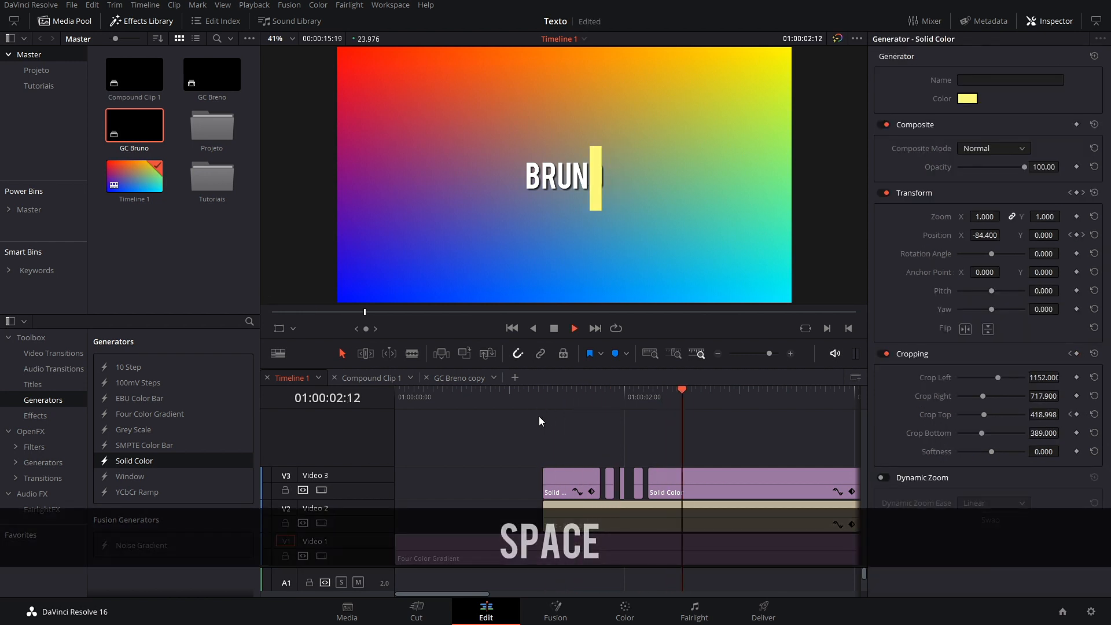
pyautogui.press('space')
pyautogui.scroll(-5, 661, 465)
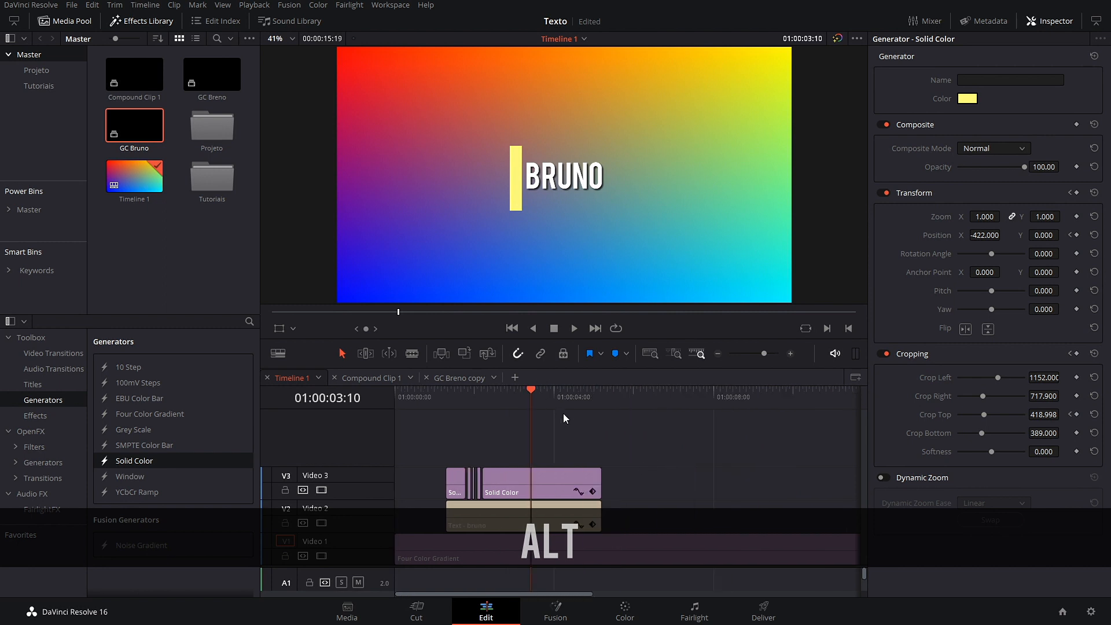
pyautogui.hotkey('alt', 'space')
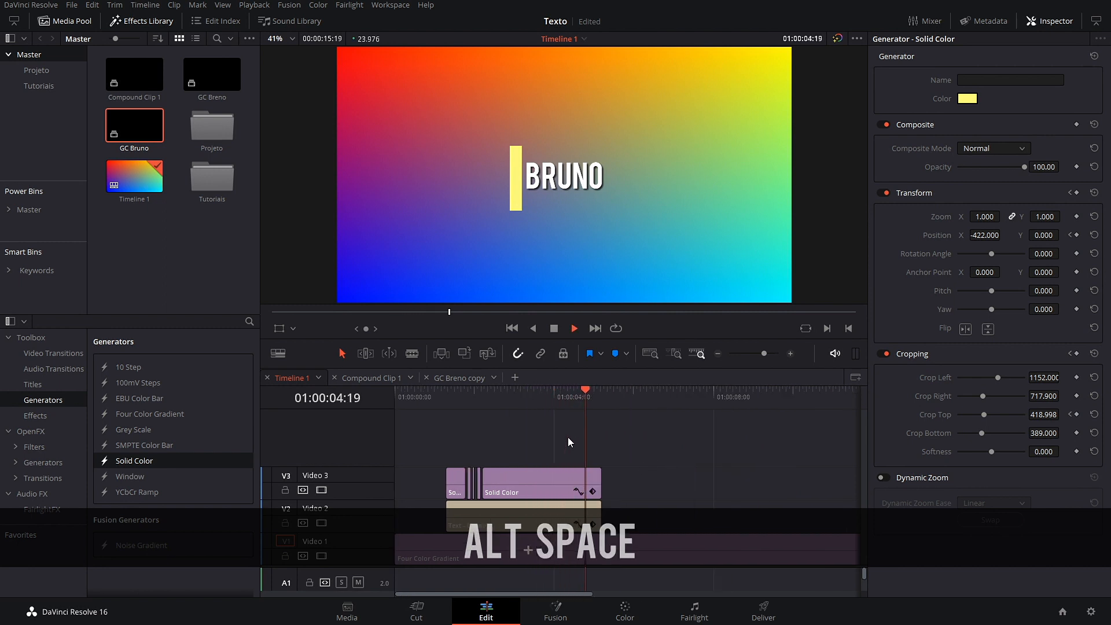
pyautogui.press('space')
pyautogui.moveTo(584, 403); pyautogui.dragTo(534, 439)
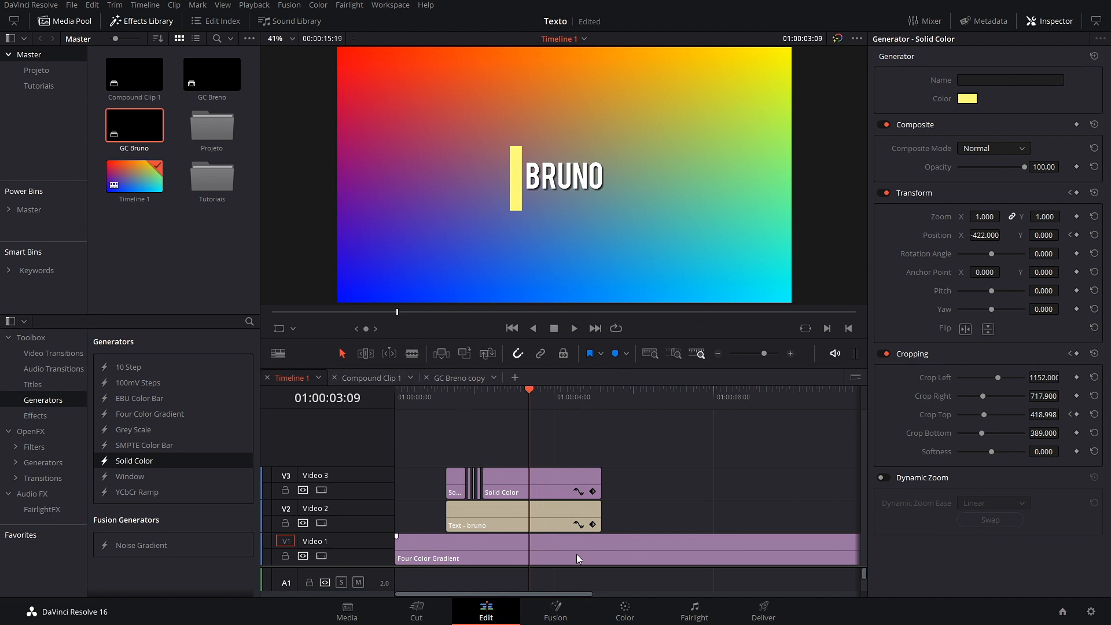
# Step: Crop the bruno title clip from the left to 761 so it ends at the yellow bar
pyautogui.click(582, 518)
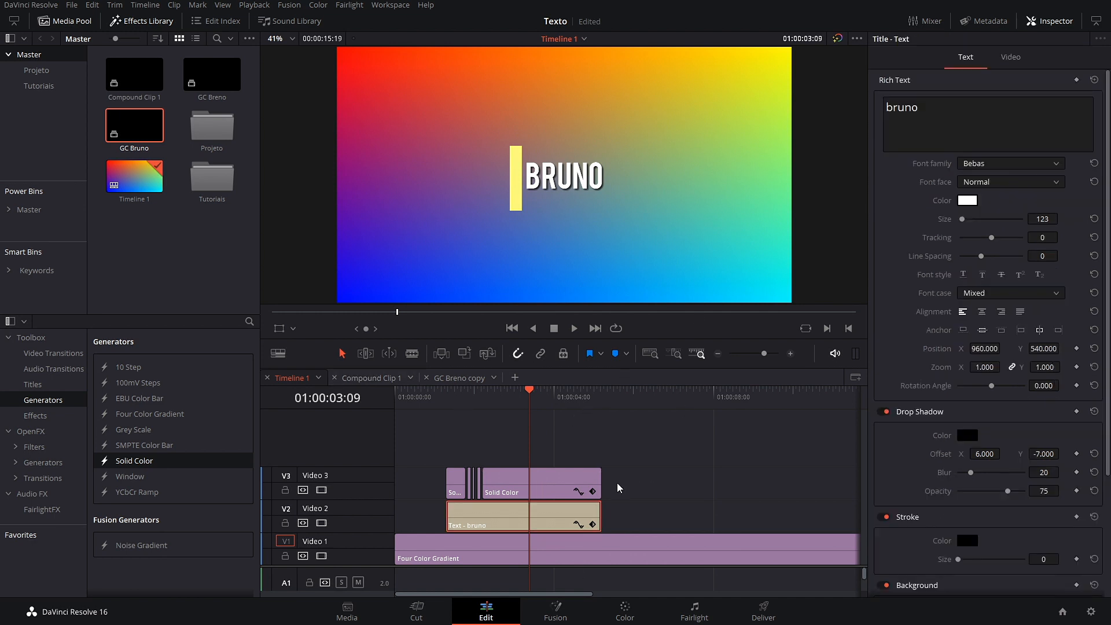
pyautogui.click(1013, 61)
pyautogui.moveTo(527, 387); pyautogui.dragTo(512, 432)
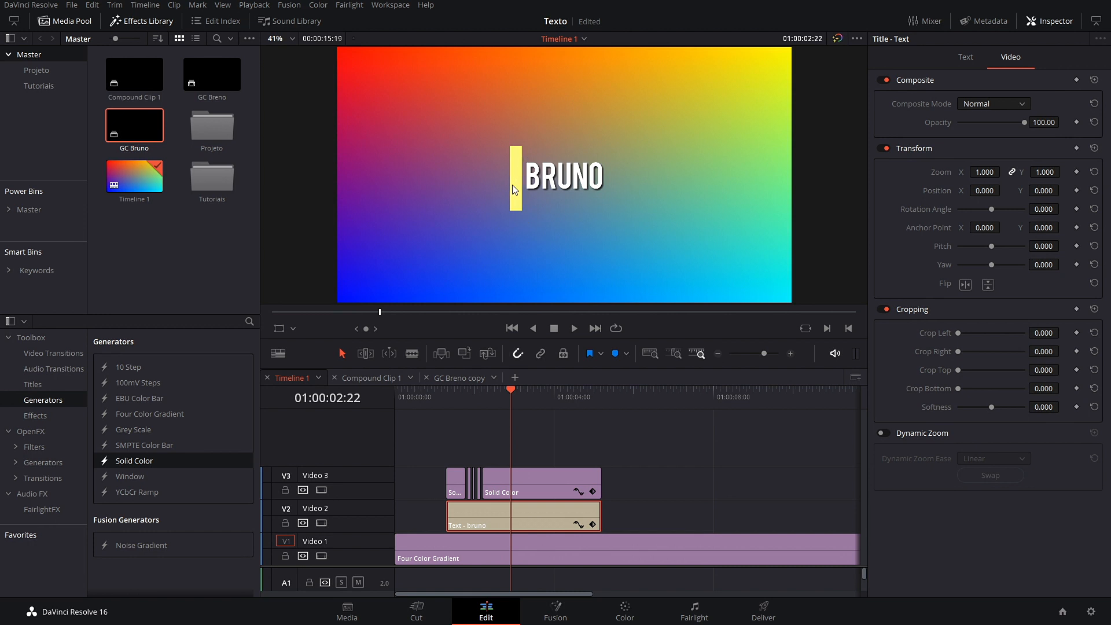
pyautogui.click(526, 218)
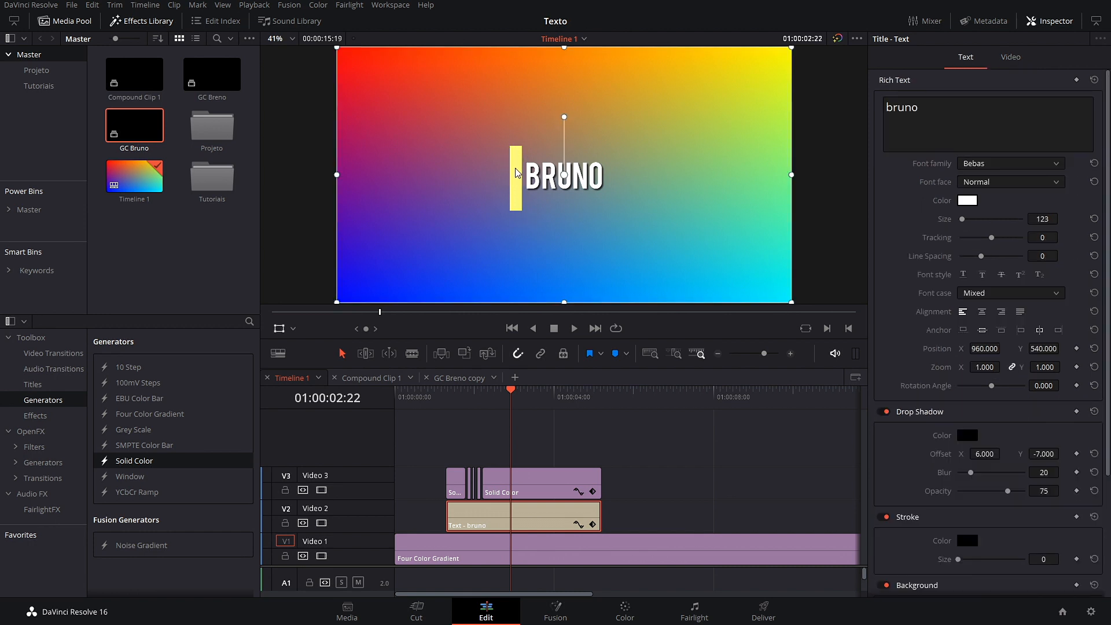
pyautogui.click(1016, 58)
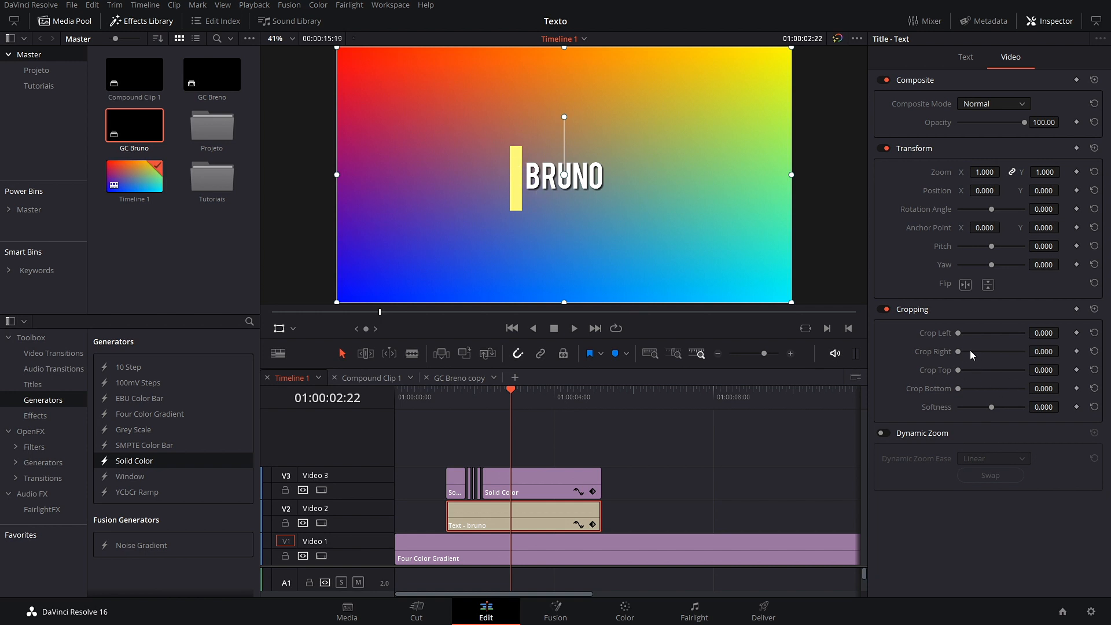
pyautogui.moveTo(1041, 335); pyautogui.dragTo(1079, 333)
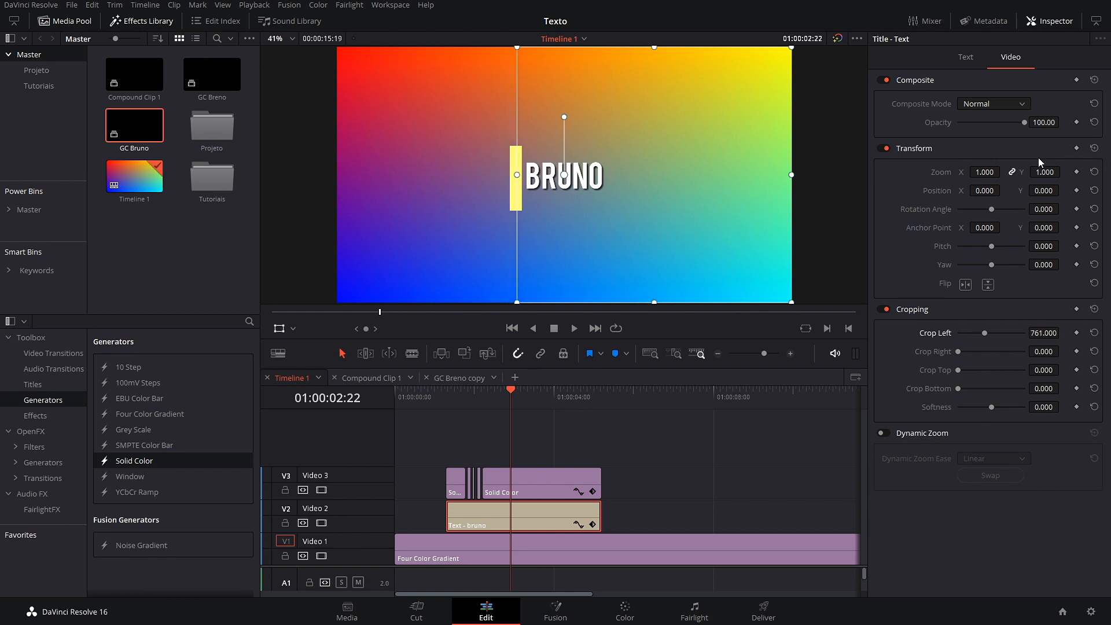
pyautogui.click(966, 58)
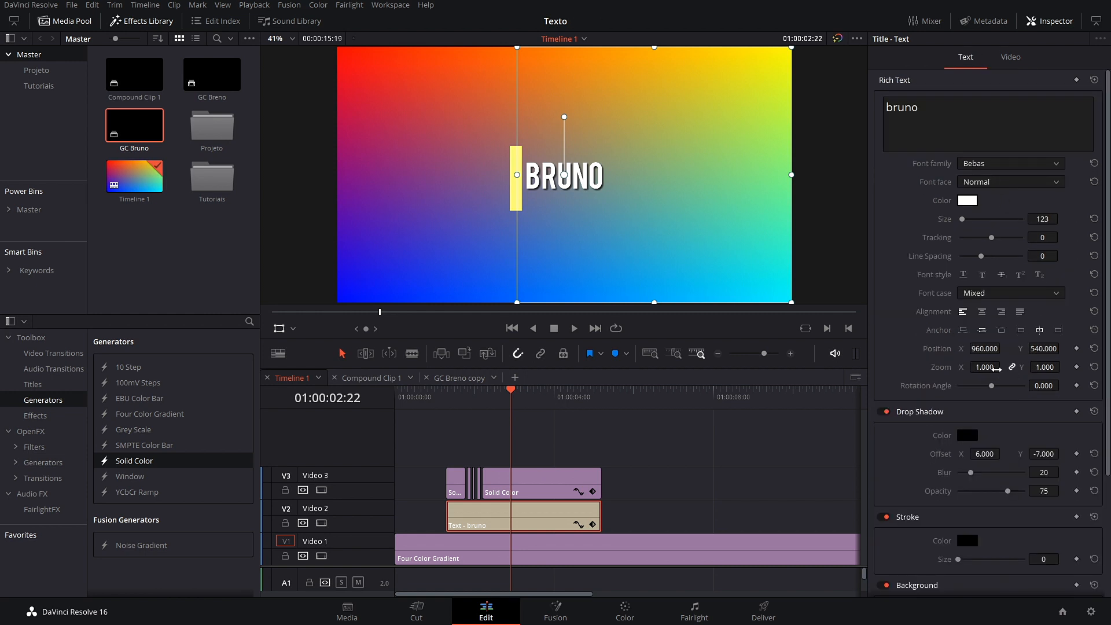
# Step: Keyframe the title's Position X from 530 at 01:00:02:19 to 984 at 01:00:03:02, then save
pyautogui.moveTo(985, 348)
pyautogui.mouseDown()
pyautogui.moveTo(973, 348)
pyautogui.moveTo(1005, 349)
pyautogui.mouseUp()
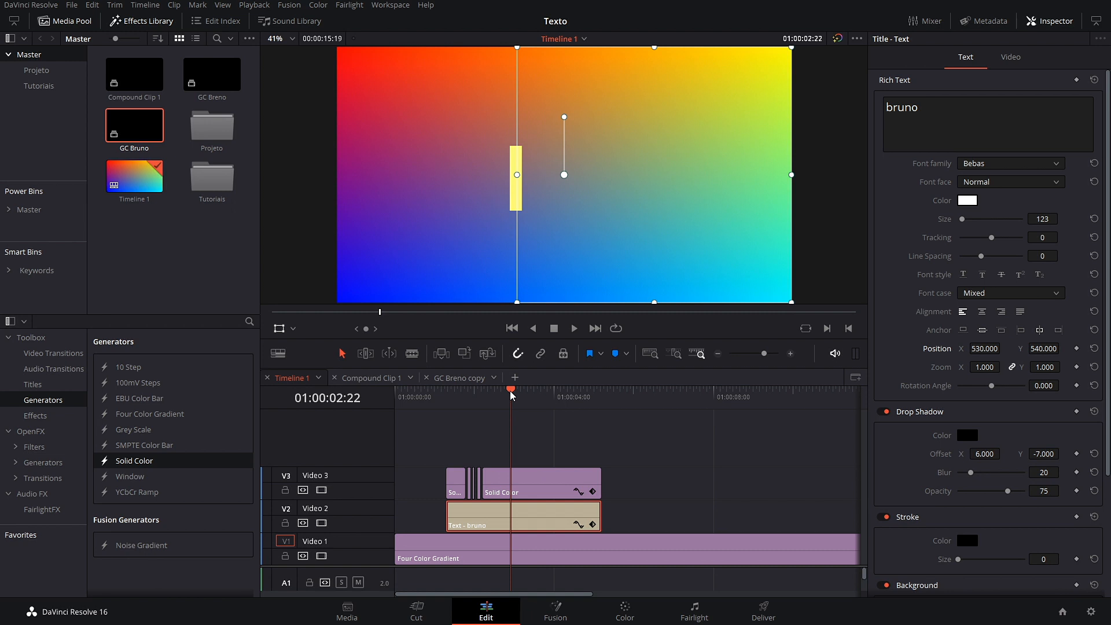
pyautogui.moveTo(512, 395); pyautogui.dragTo(433, 395)
pyautogui.press('space')
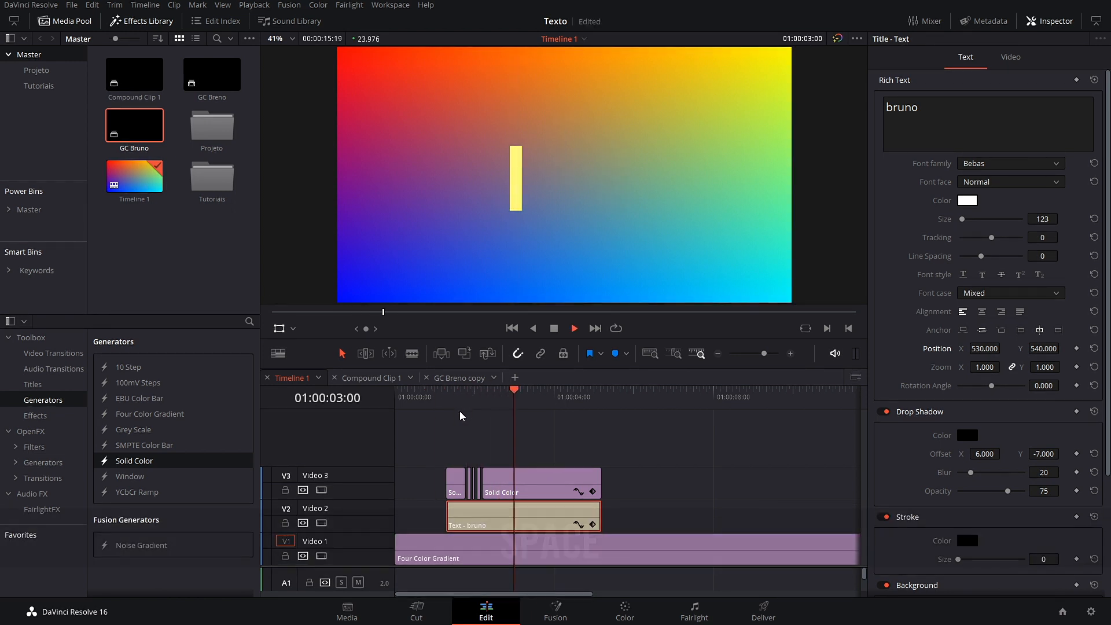
pyautogui.press('space')
pyautogui.moveTo(515, 394); pyautogui.dragTo(507, 399)
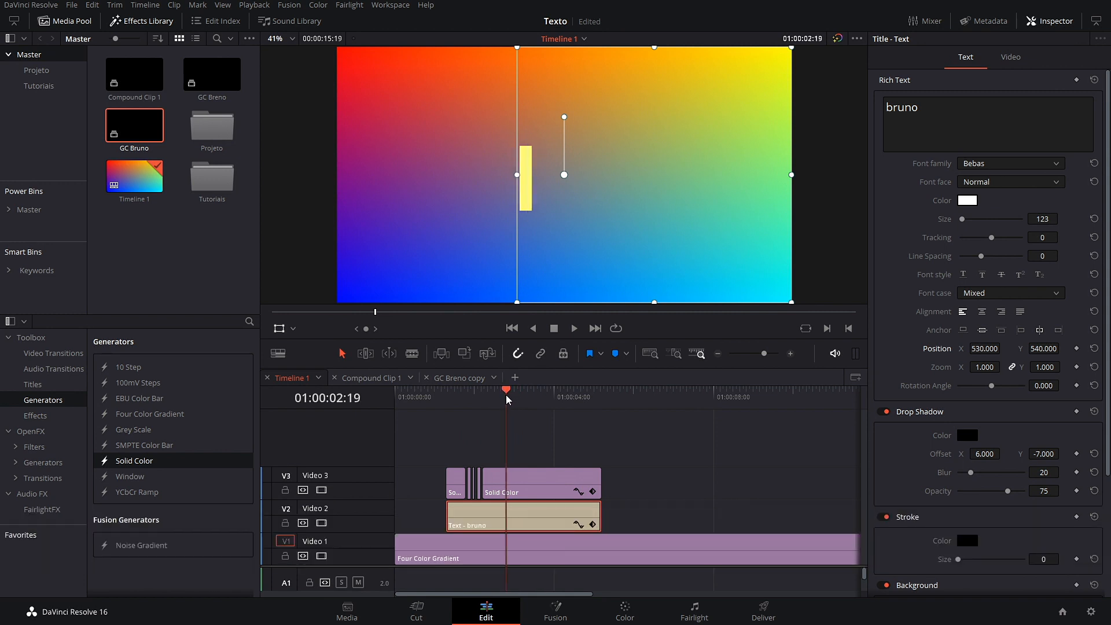
pyautogui.click(1077, 348)
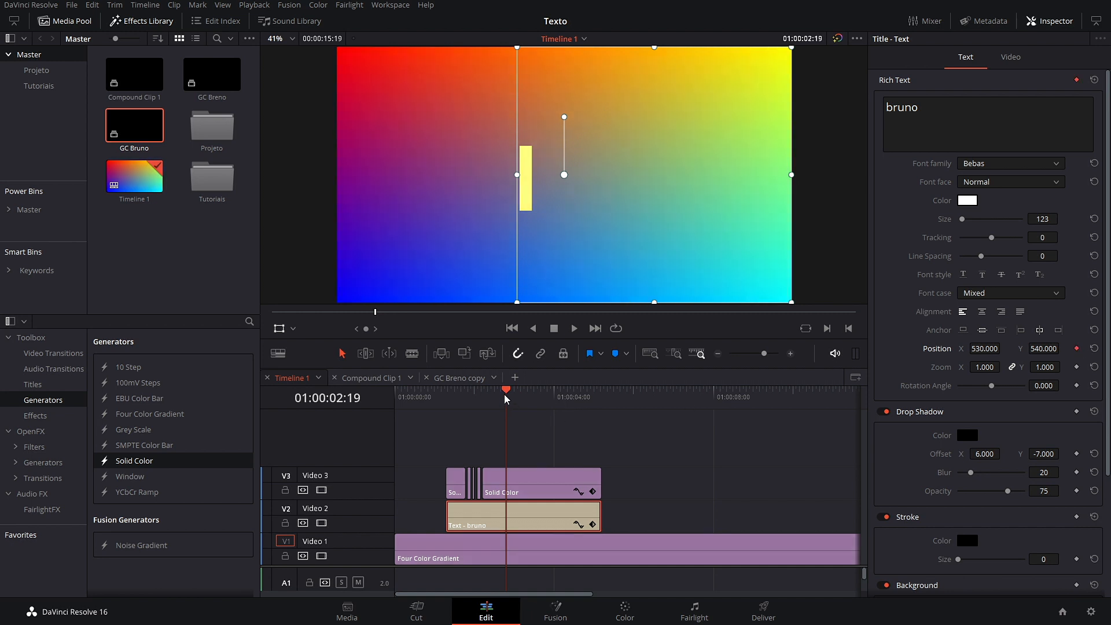
pyautogui.moveTo(506, 405); pyautogui.dragTo(517, 407)
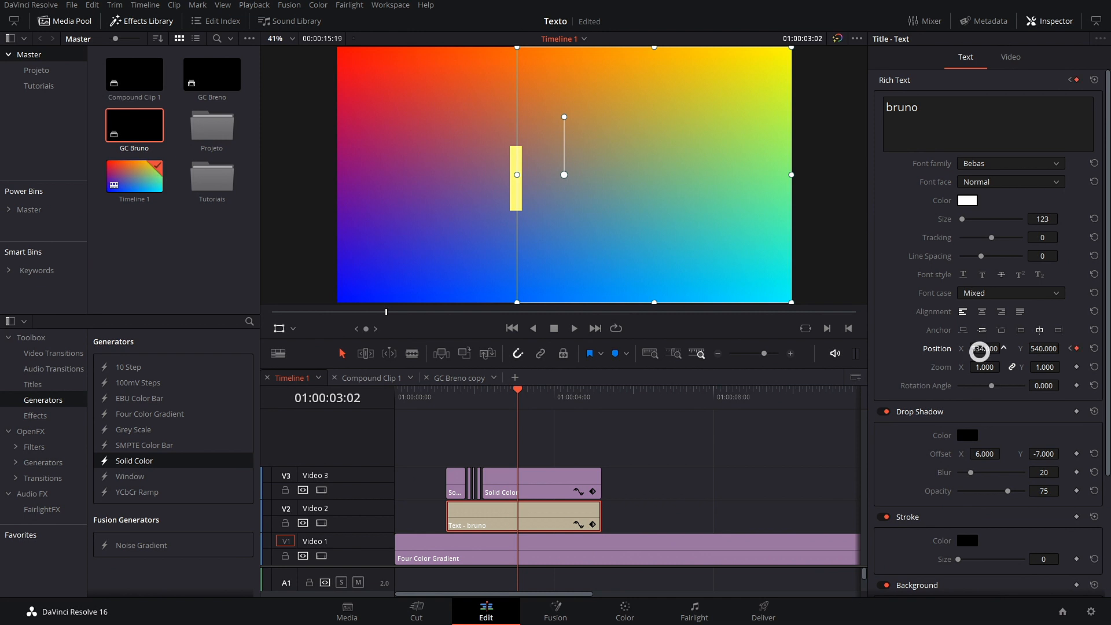
pyautogui.moveTo(984, 349); pyautogui.dragTo(1021, 348)
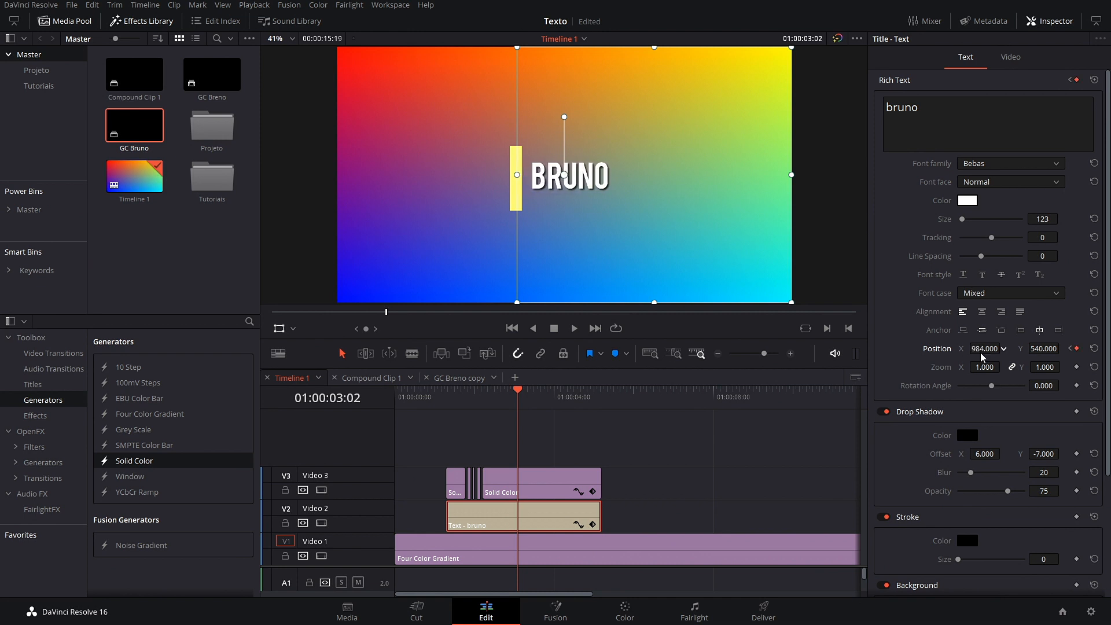
pyautogui.hotkey('ctrl', 's')
pyautogui.click(1018, 68)
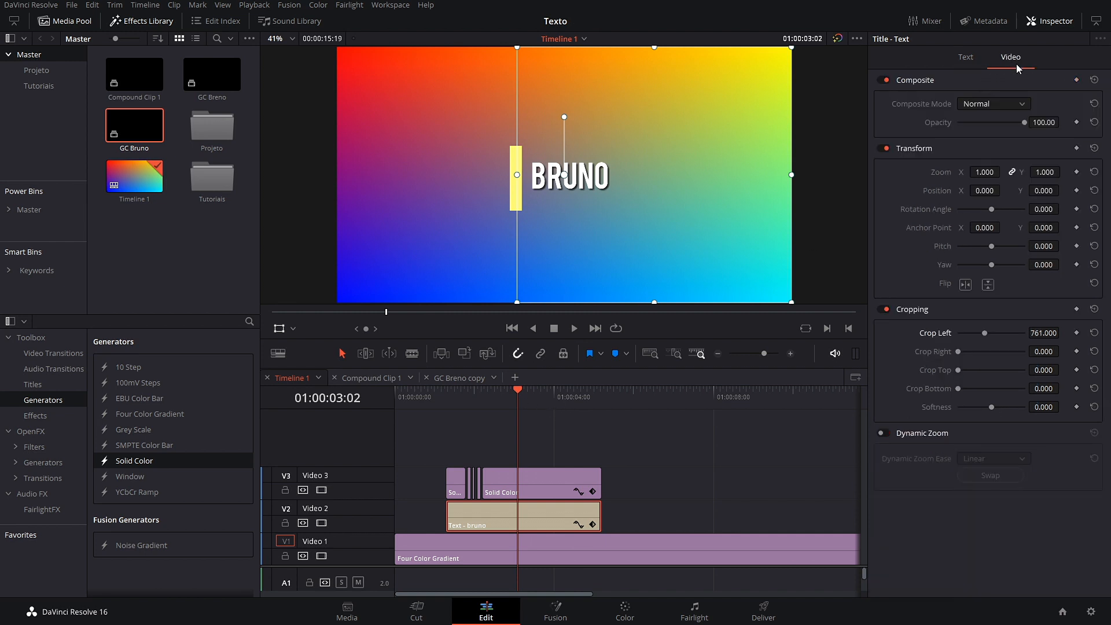
# Step: Slightly soften the title's crop edge and preview the slide-out
pyautogui.moveTo(995, 411); pyautogui.dragTo(995, 410)
pyautogui.moveTo(519, 392); pyautogui.dragTo(447, 399)
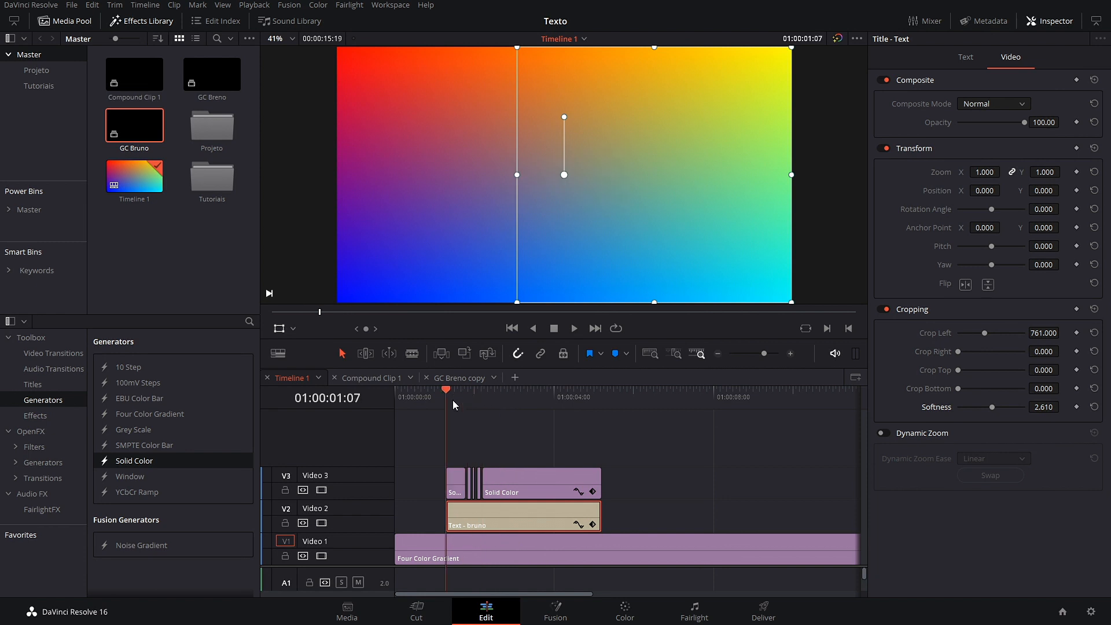
pyautogui.press('space')
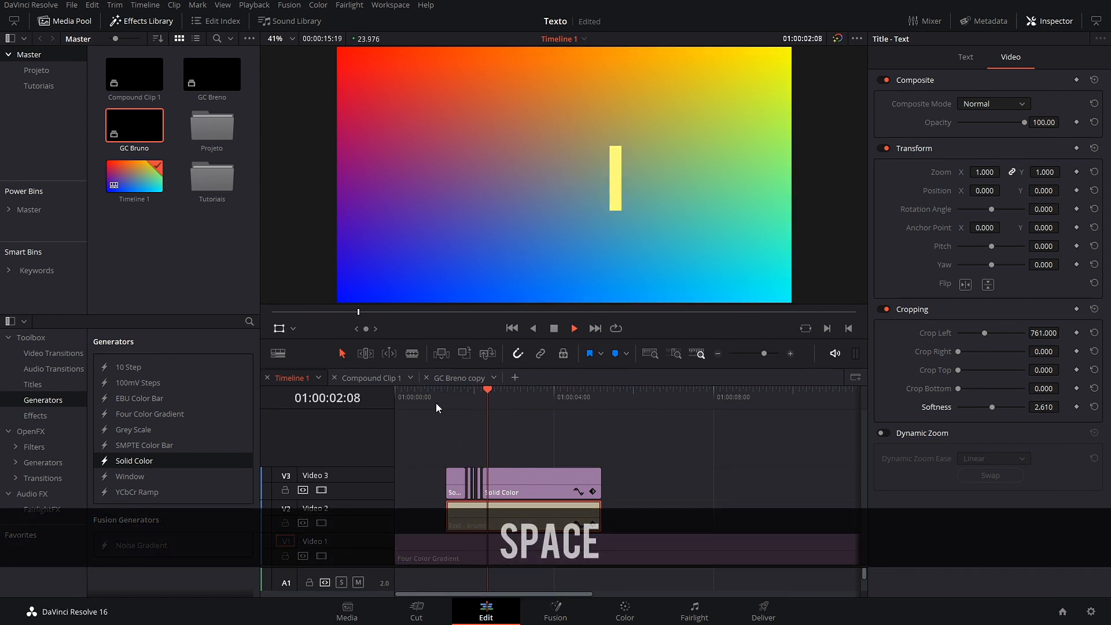
pyautogui.press('space')
pyautogui.click(514, 405)
pyautogui.moveTo(514, 404)
pyautogui.mouseDown()
pyautogui.moveTo(544, 408)
pyautogui.moveTo(514, 415)
pyautogui.mouseUp()
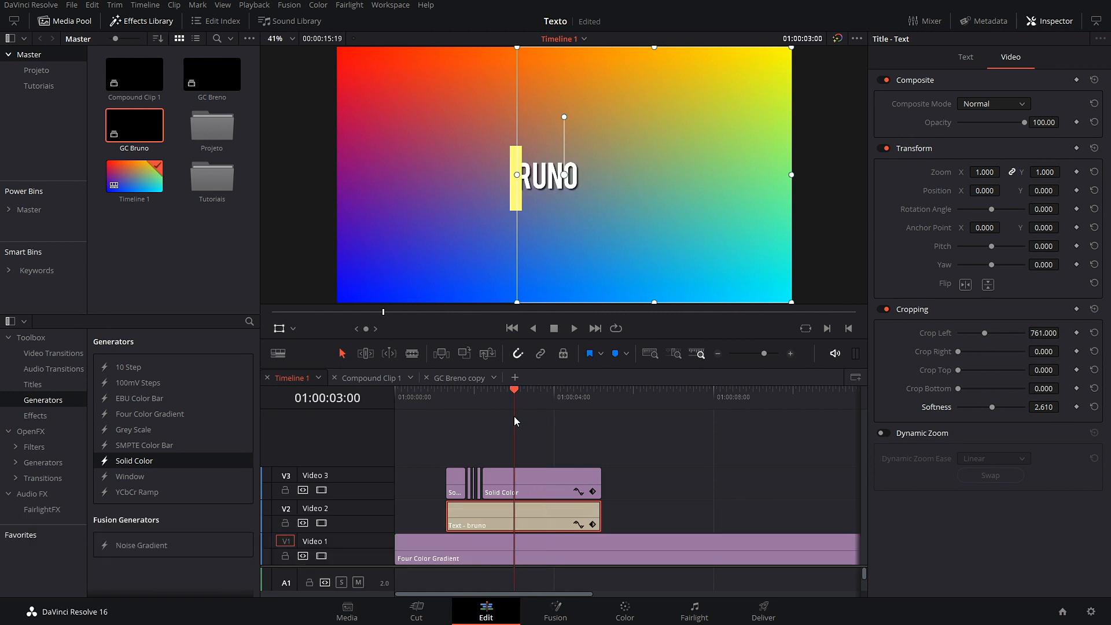
# Step: Shift the end Position keyframe slightly later and set crop Softness to -14.780
pyautogui.click(593, 525)
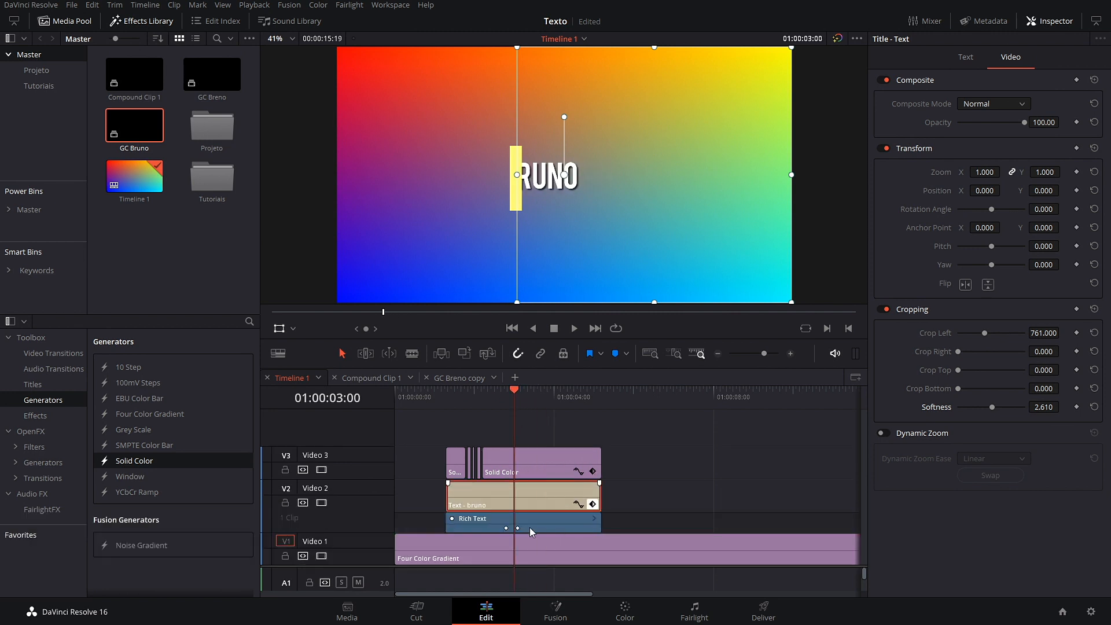
pyautogui.moveTo(515, 528); pyautogui.dragTo(527, 528)
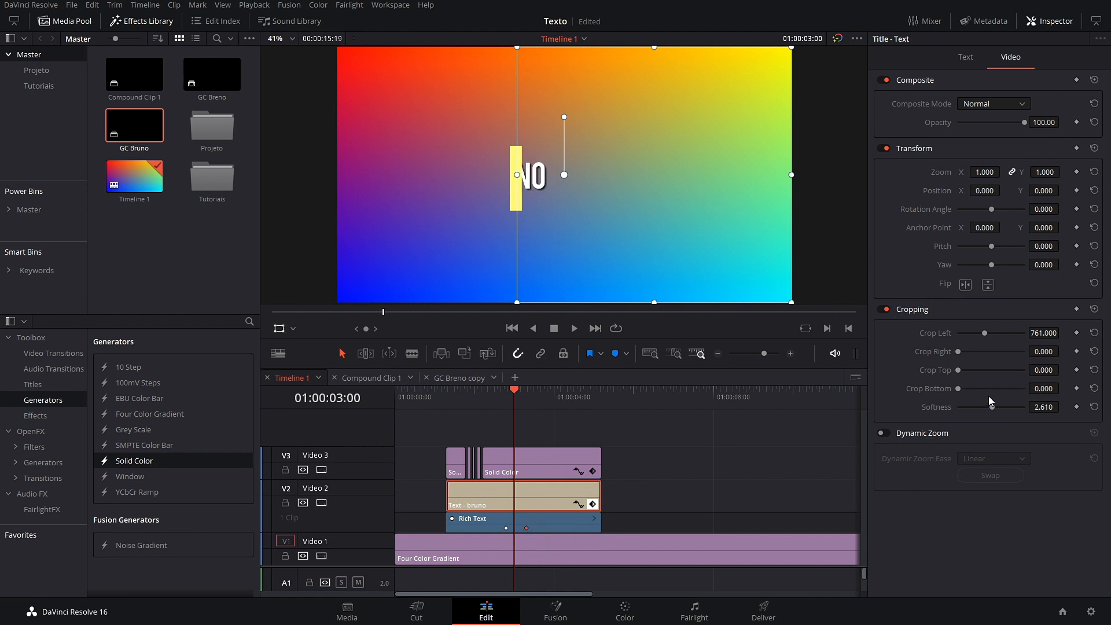
pyautogui.moveTo(998, 409); pyautogui.dragTo(987, 412)
pyautogui.moveTo(518, 392); pyautogui.dragTo(448, 405)
pyautogui.press('space')
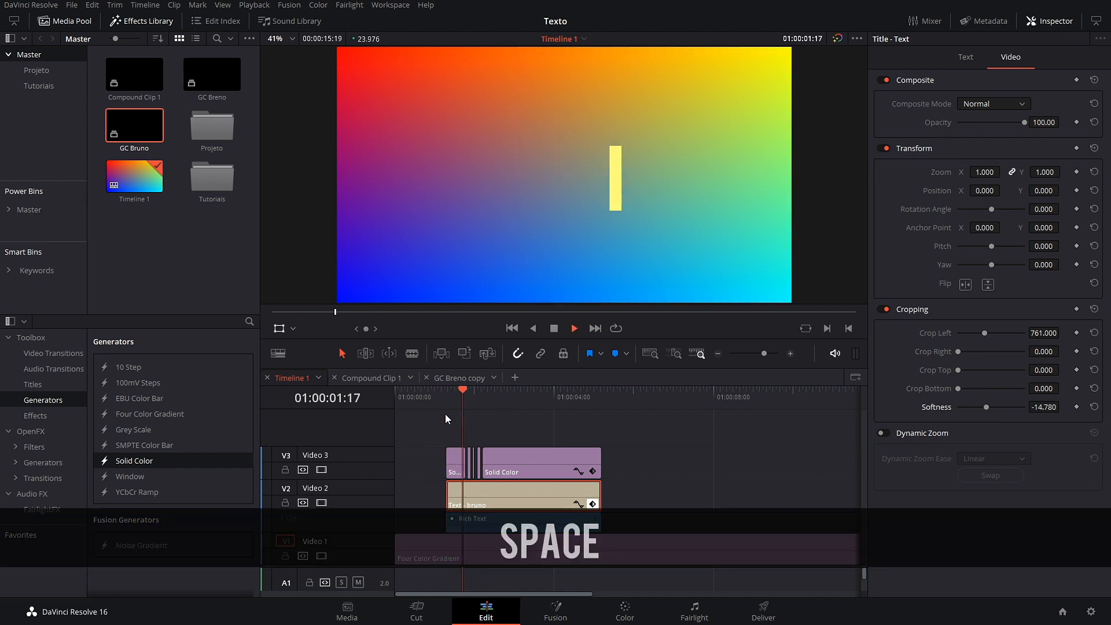
pyautogui.press('space')
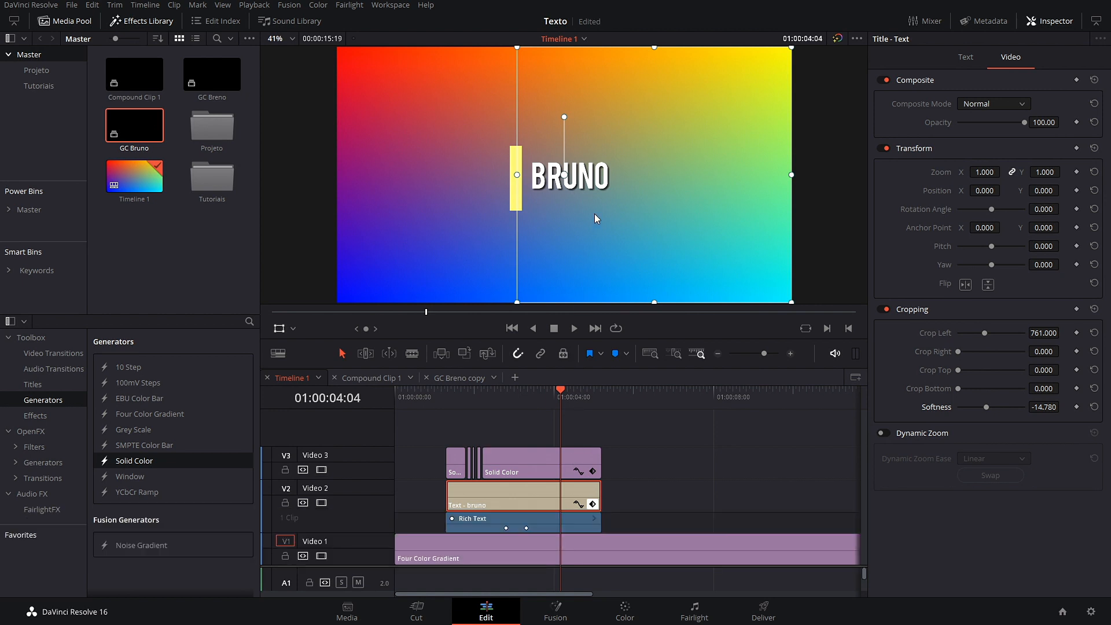
# Step: Collapse the title's keyframes and nest the V3 yellow bar and V2 BRUNO clips into a compound clip
pyautogui.click(657, 499)
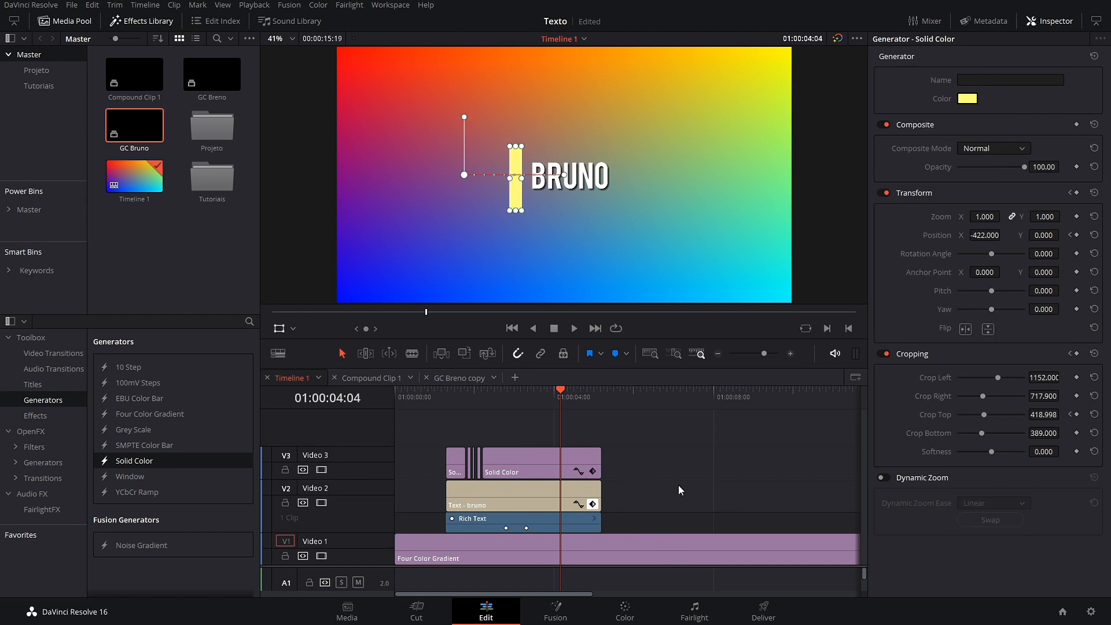
pyautogui.click(635, 483)
pyautogui.click(593, 505)
pyautogui.moveTo(437, 479); pyautogui.dragTo(509, 479)
pyautogui.rightClick(509, 480)
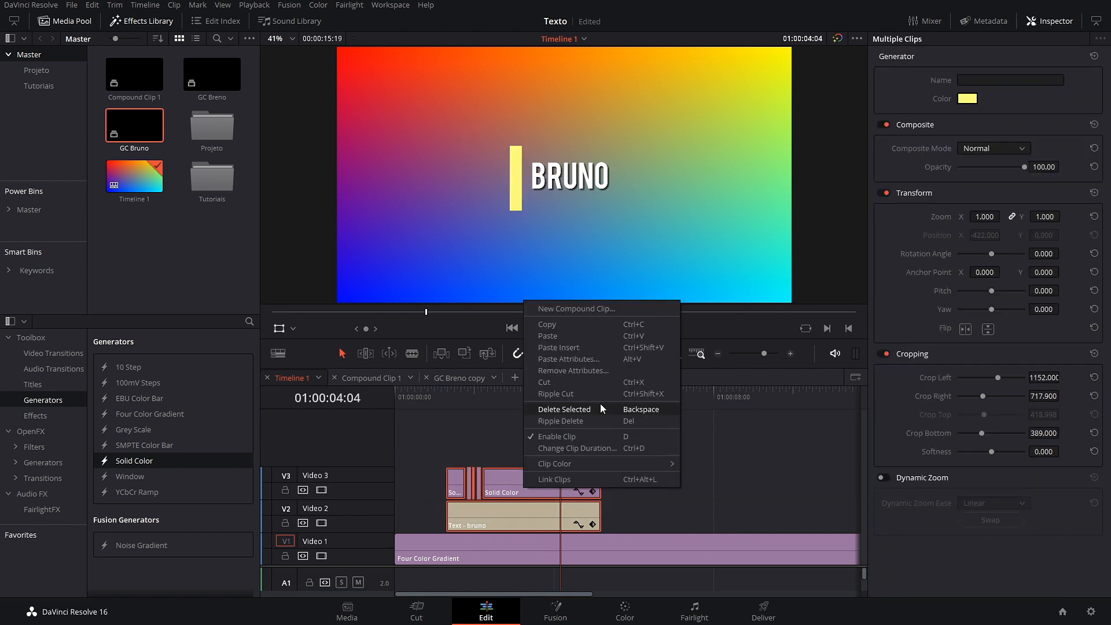
pyautogui.click(598, 311)
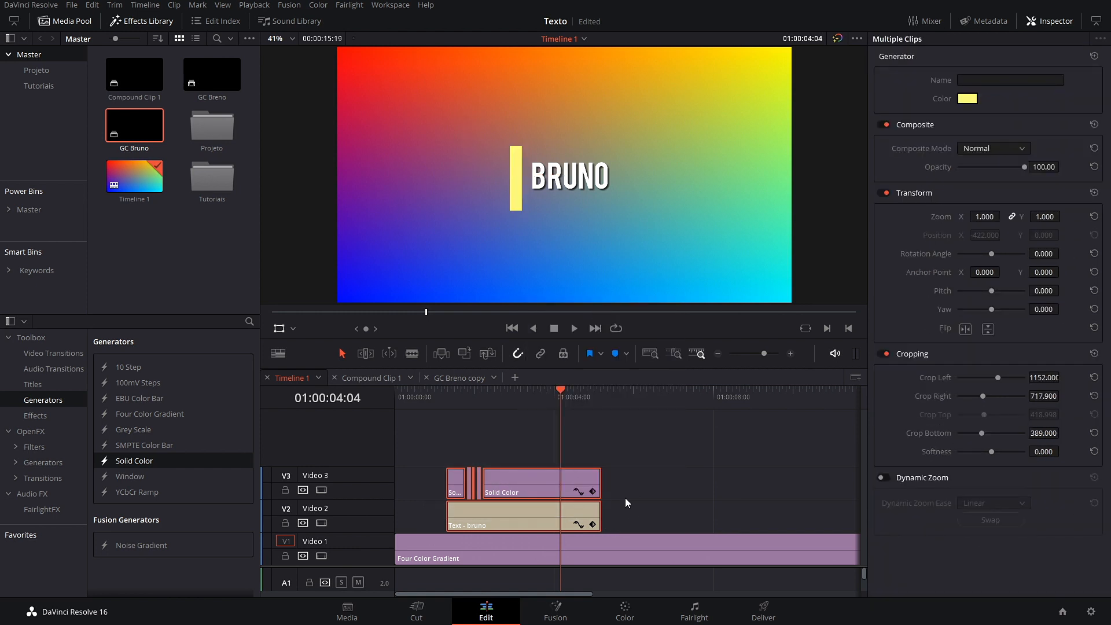
pyautogui.click(648, 337)
# Step: Play the compound clip from the start, stopping where the title animation ends
pyautogui.moveTo(560, 411); pyautogui.dragTo(447, 417)
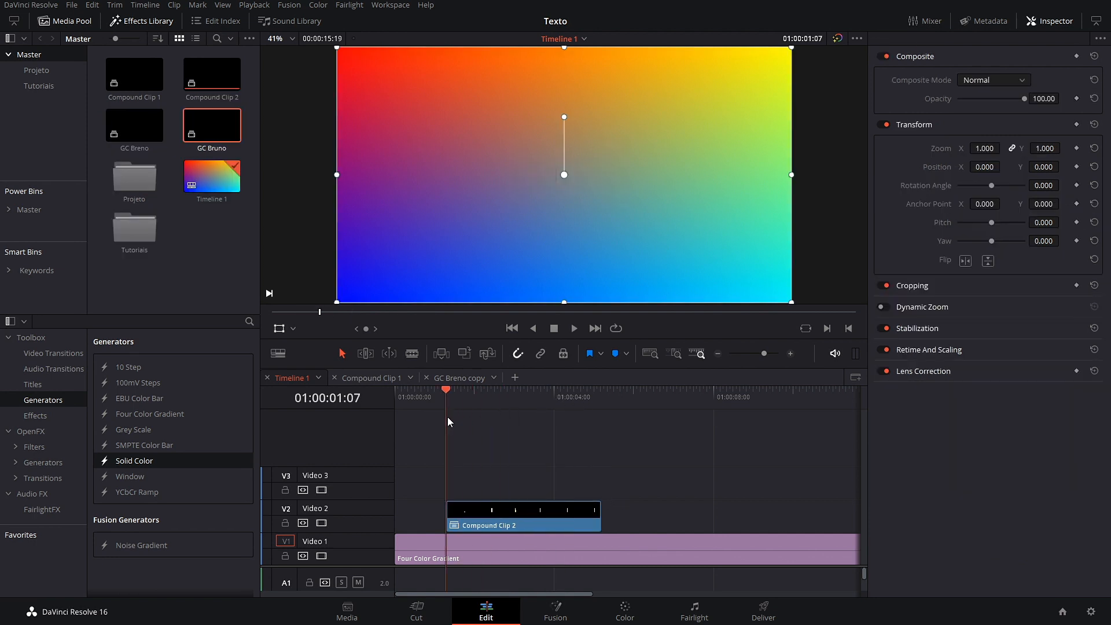
pyautogui.press('space')
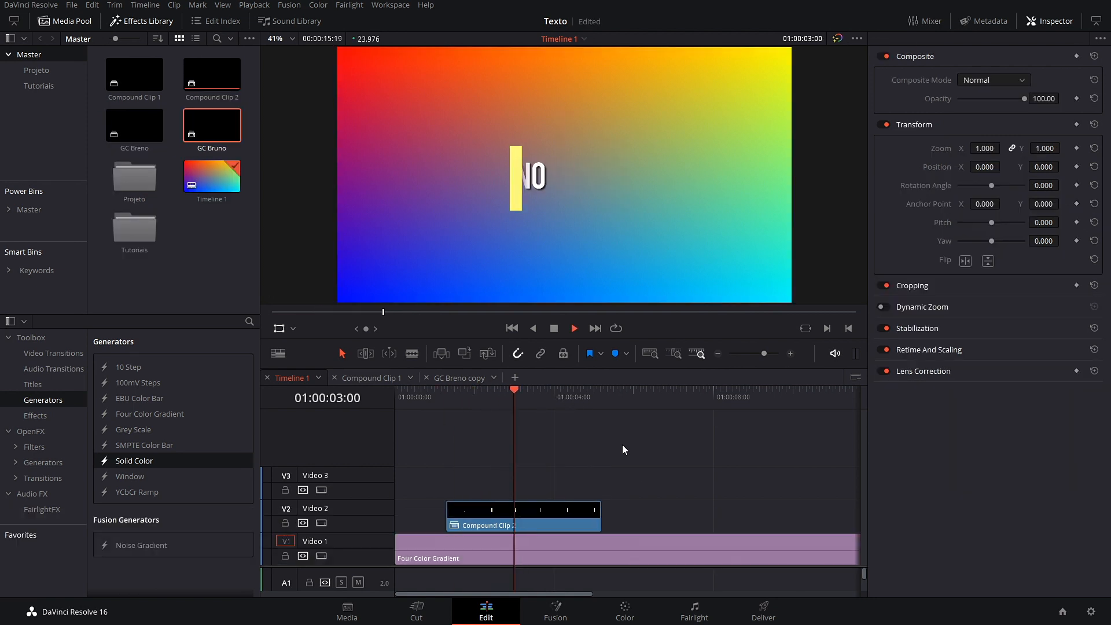
pyautogui.press('space')
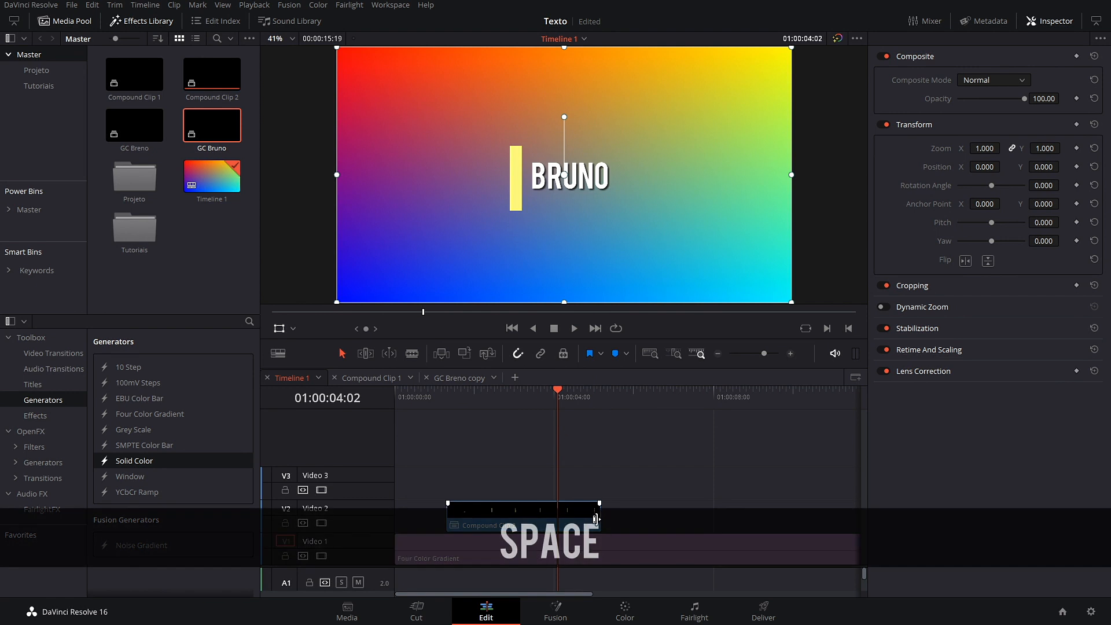
# Step: Trim the compound clip to end at 01:00:04:02 and follow it with a copy reversed at -100% speed
pyautogui.moveTo(600, 516); pyautogui.dragTo(548, 516)
pyautogui.moveTo(477, 526); pyautogui.dragTo(595, 526)
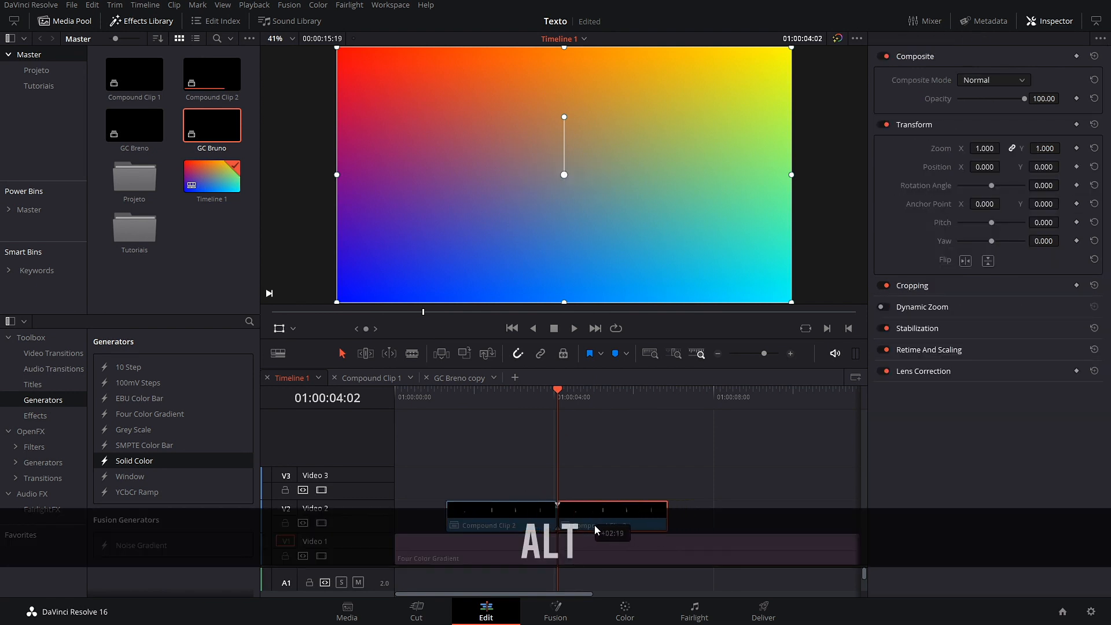
pyautogui.rightClick(613, 508)
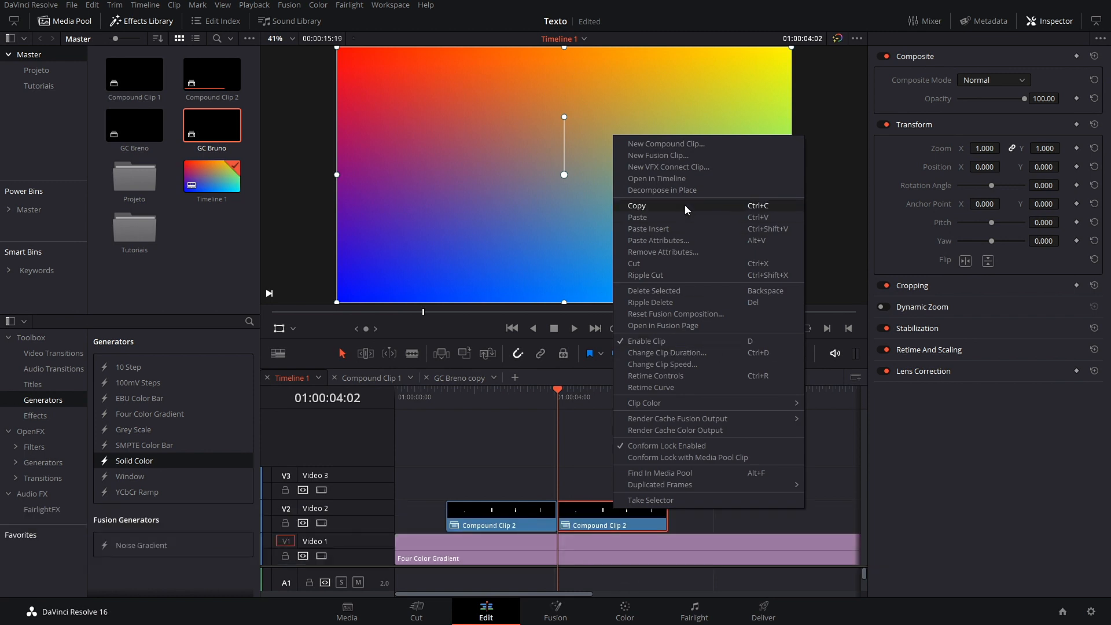
pyautogui.click(690, 363)
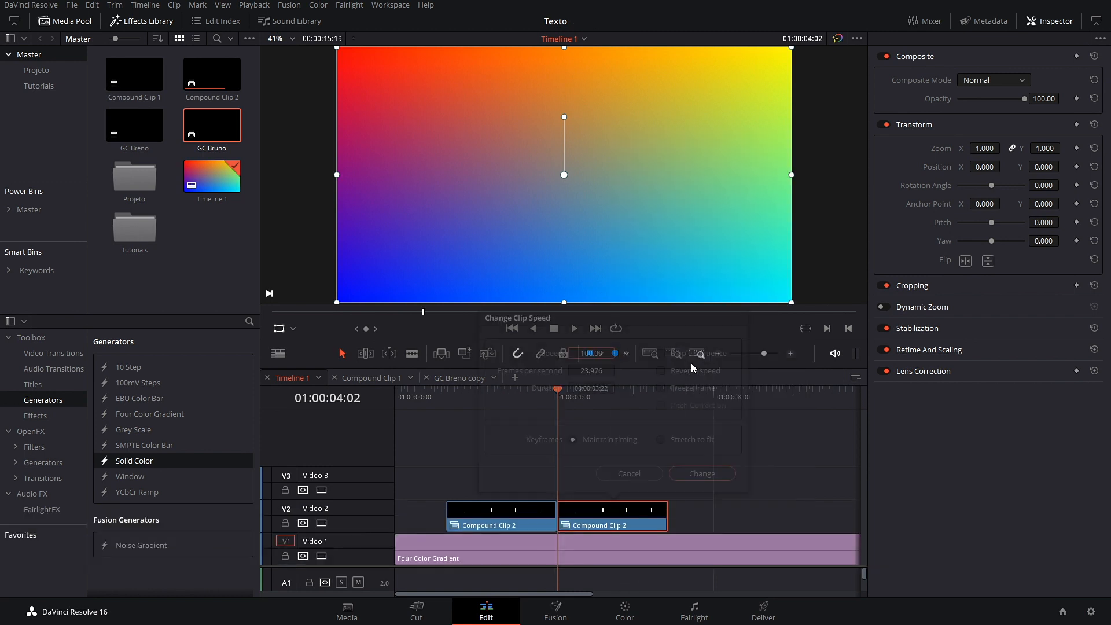
pyautogui.click(660, 370)
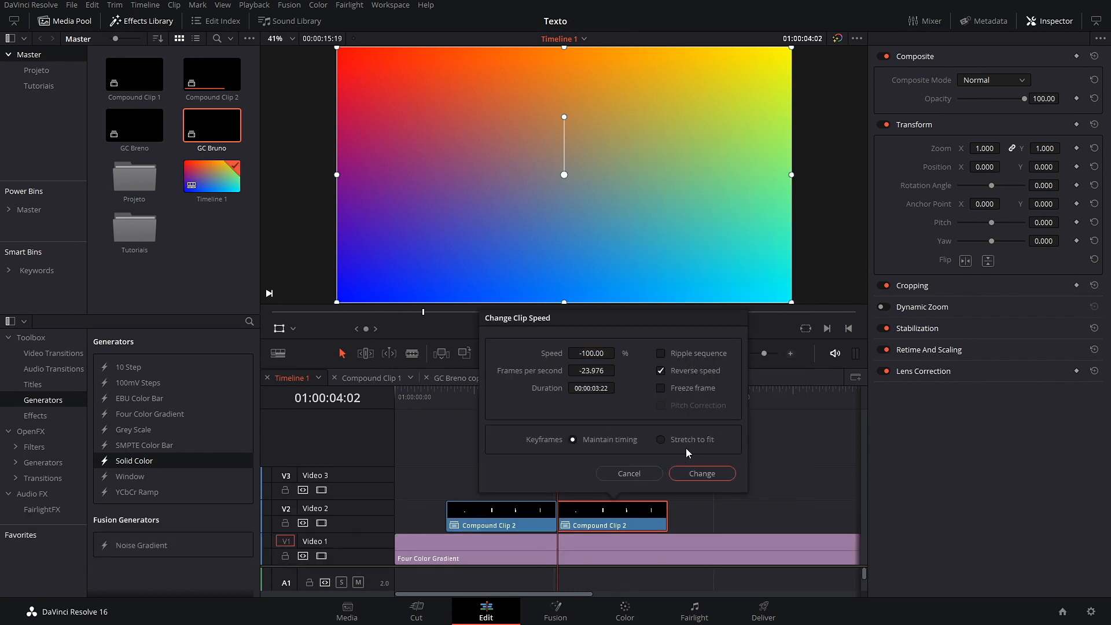
pyautogui.click(702, 475)
# Step: Play the full sequence from the start to preview BRUNO sliding out and retracting
pyautogui.moveTo(556, 398); pyautogui.dragTo(454, 405)
pyautogui.press('space')
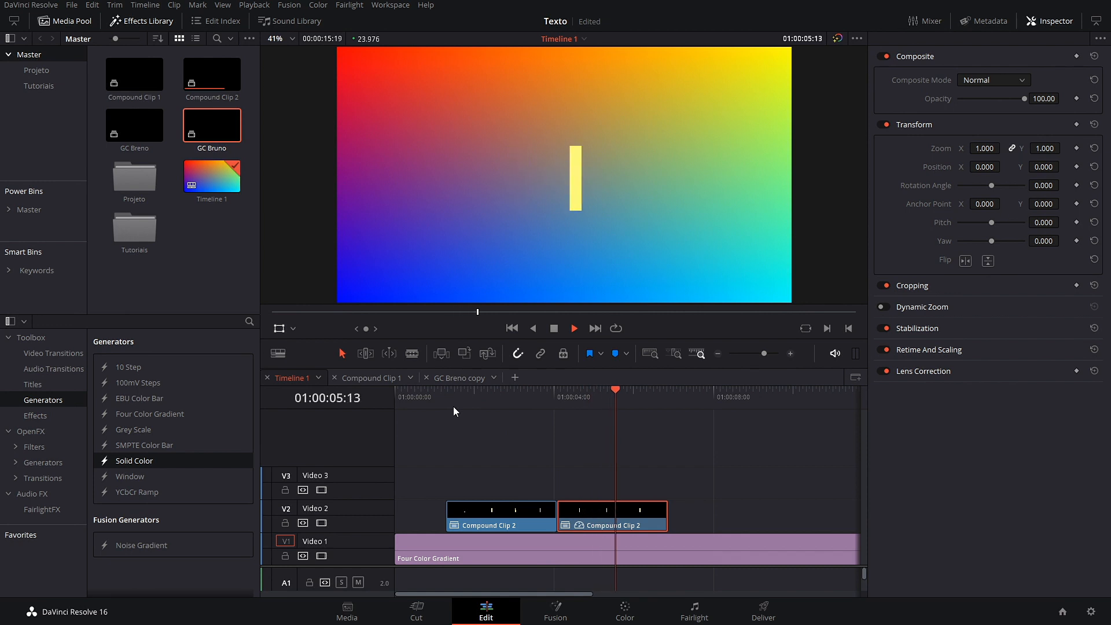
pyautogui.press('space')
pyautogui.moveTo(694, 393); pyautogui.dragTo(426, 480)
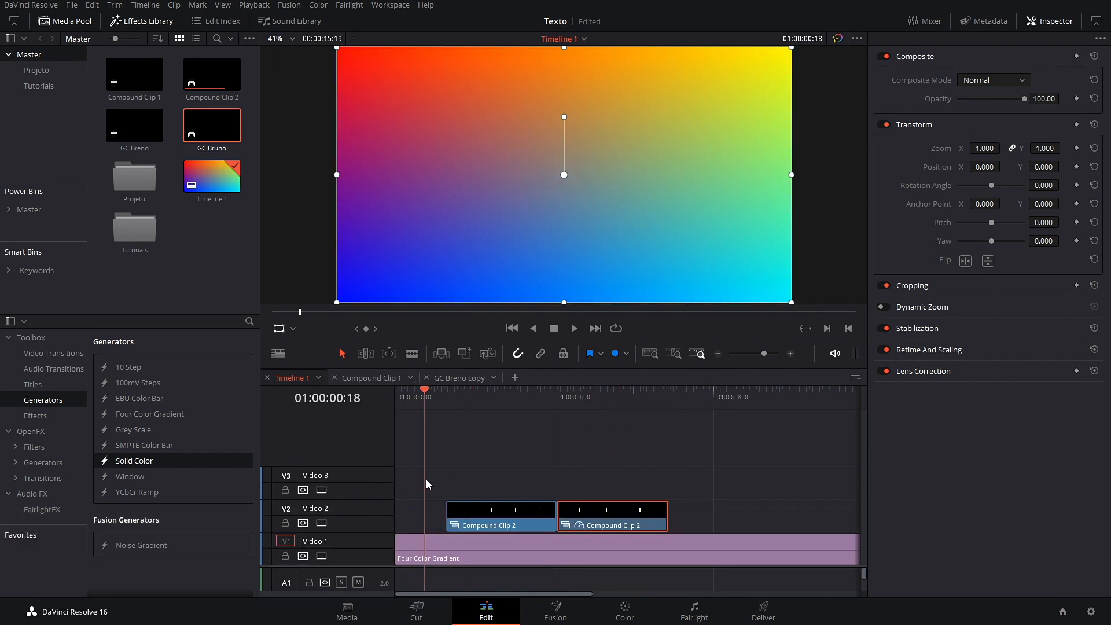